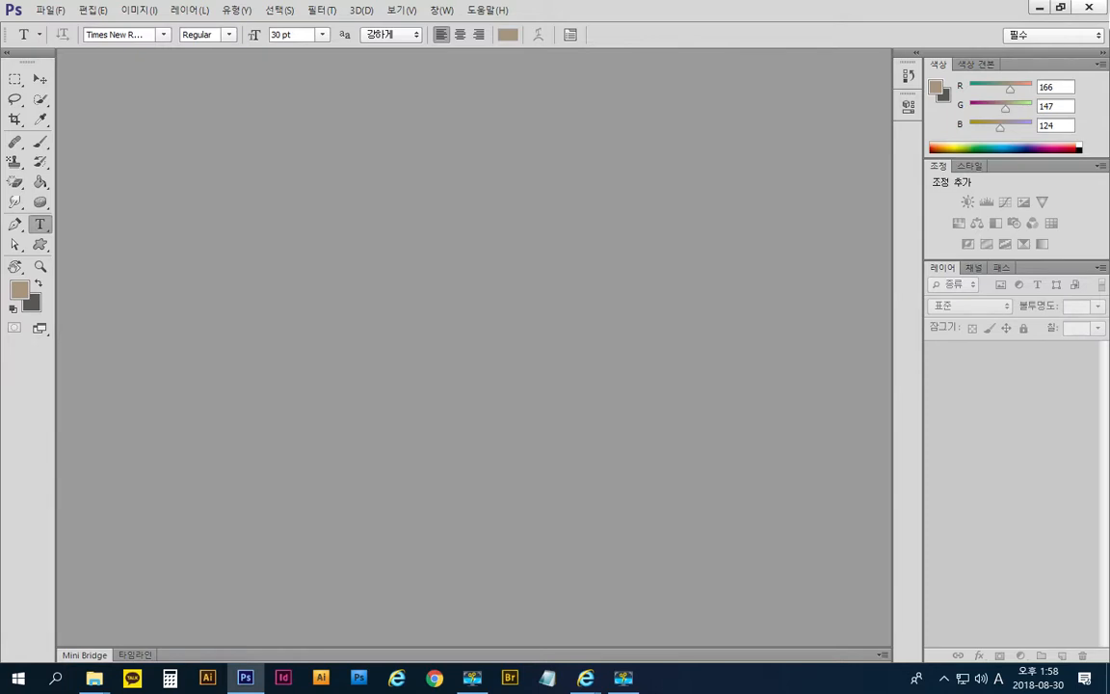
- Reset the Essentials (필수) workspace and expand the tools panel to two columns
{"action": "left_click", "coordinate": [1005, 39]}
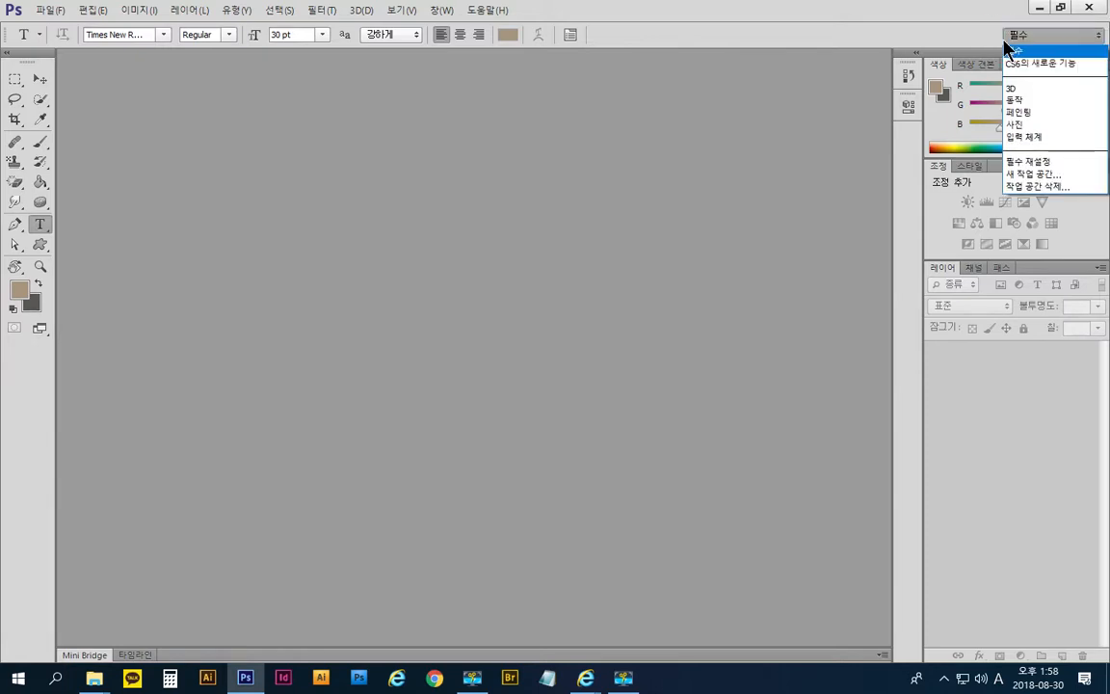
{"action": "left_click", "coordinate": [1019, 166]}
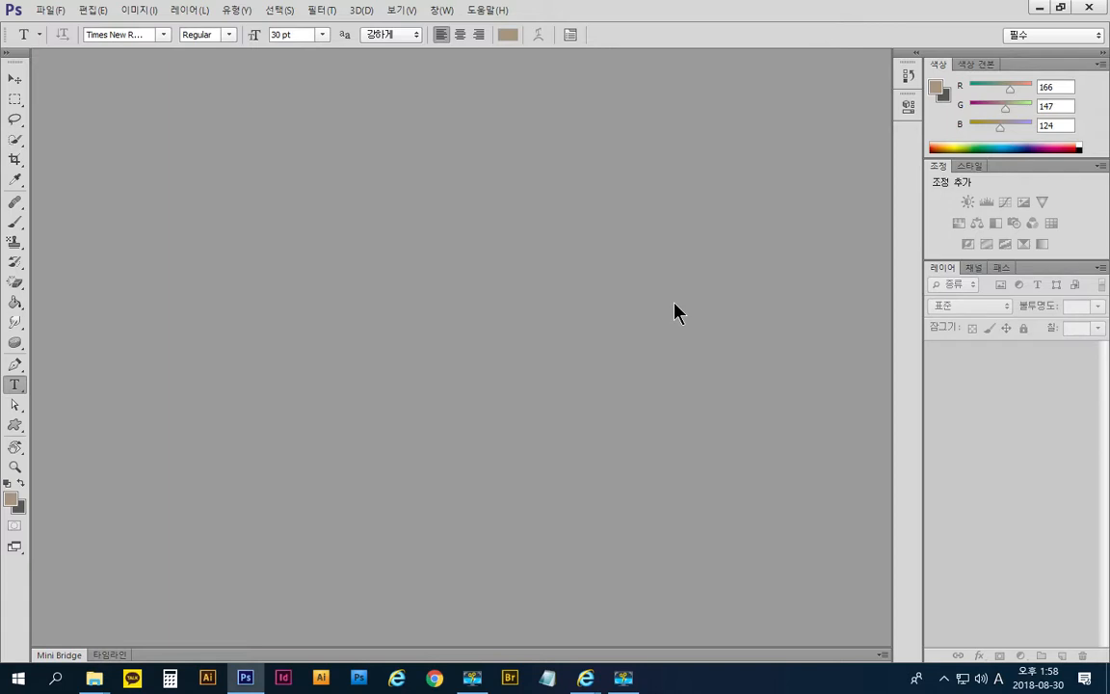
{"action": "left_click", "coordinate": [6, 53]}
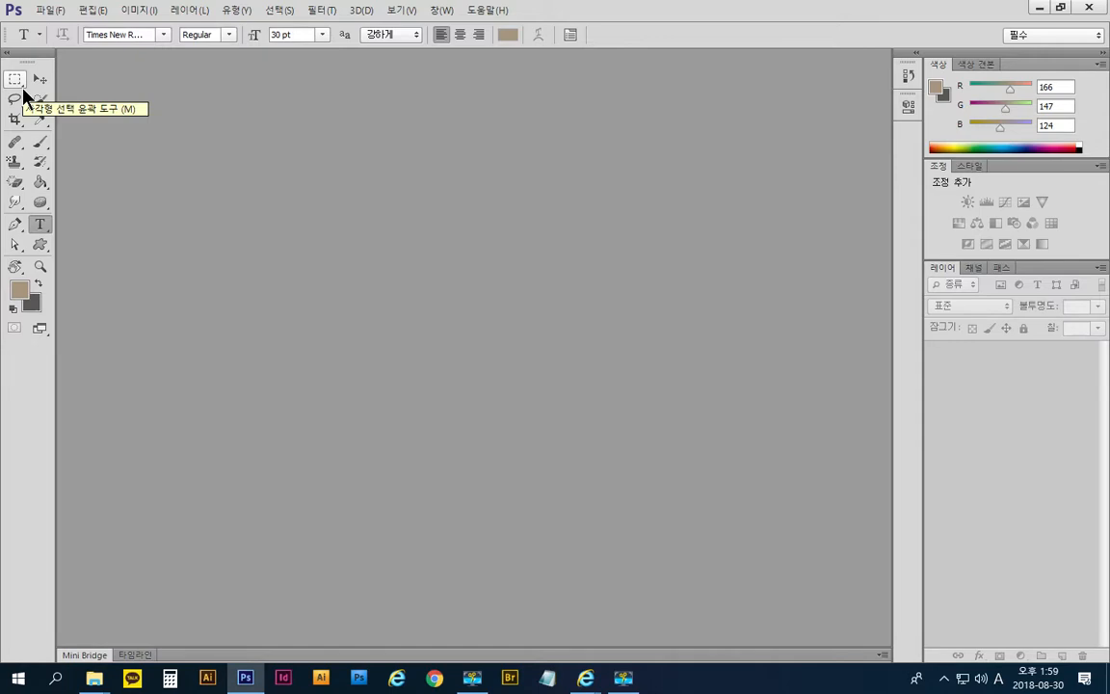
- Activate the Rectangular Marquee tool and display the other tools hidden in its group
{"action": "left_click_drag", "start_coordinate": [23, 89], "coordinate": [77, 83]}
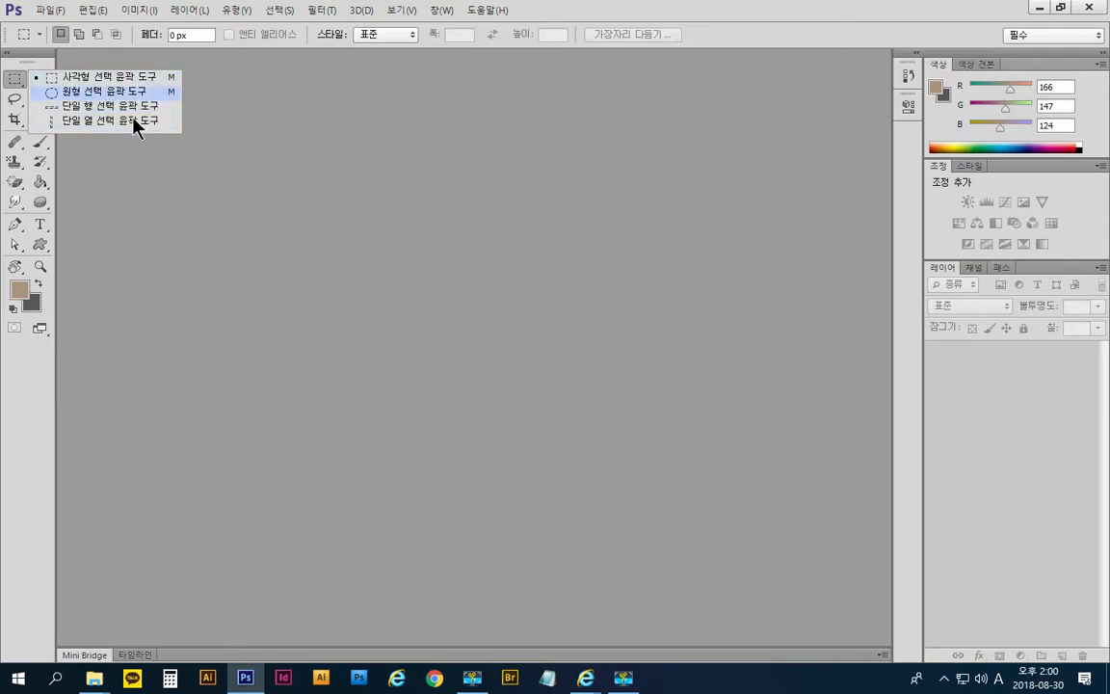
{"action": "left_click", "coordinate": [332, 161]}
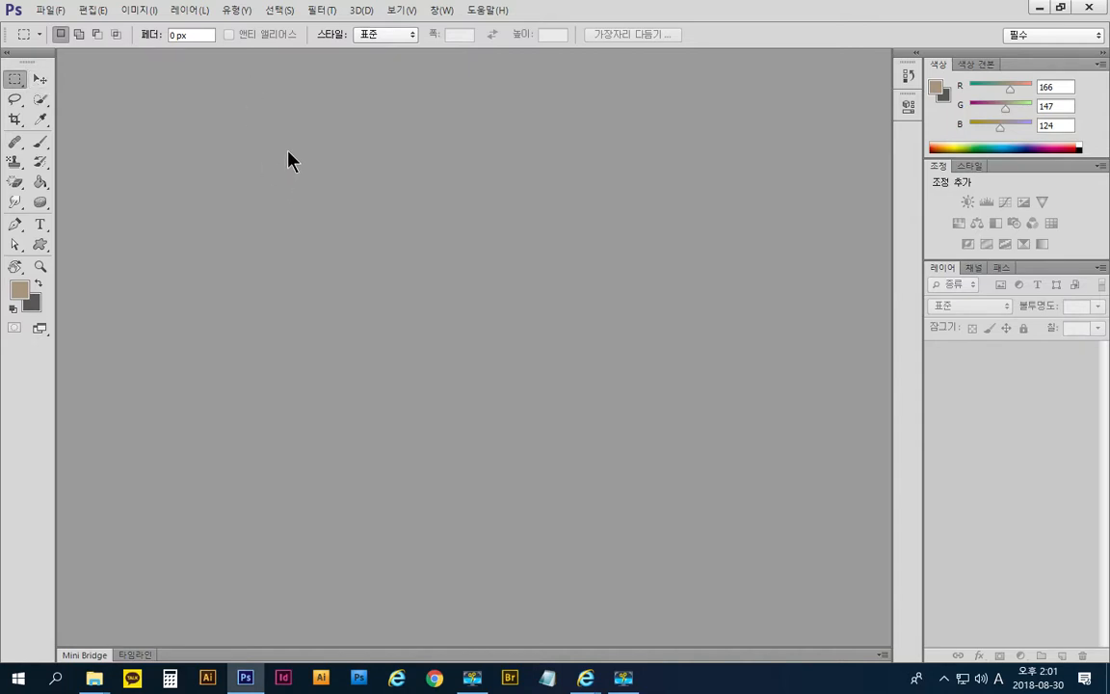
- Open the Interface page of the preferences and reposition the dialog slightly
{"action": "left_click", "coordinate": [95, 18]}
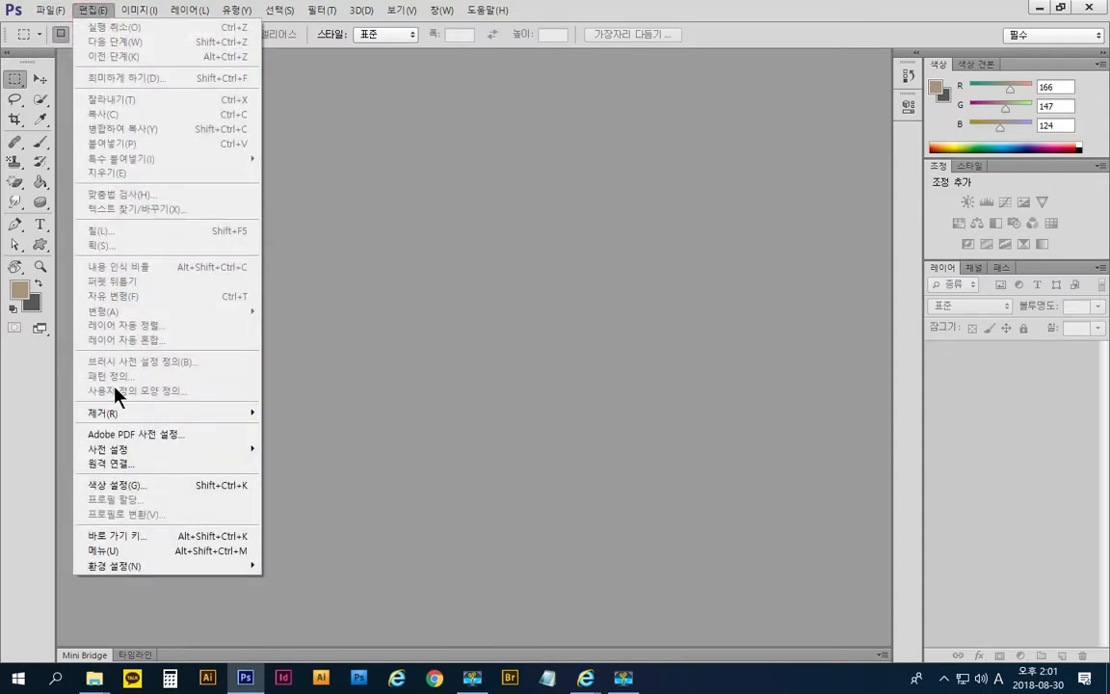
{"action": "left_click", "coordinate": [174, 572]}
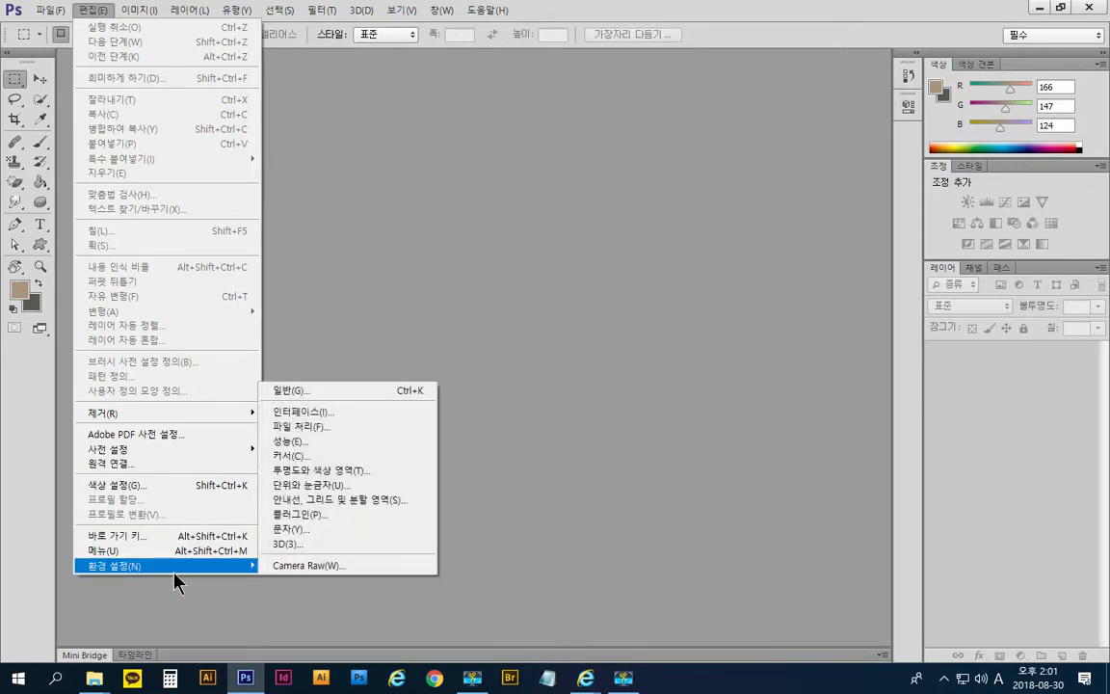
{"action": "left_click", "coordinate": [431, 421]}
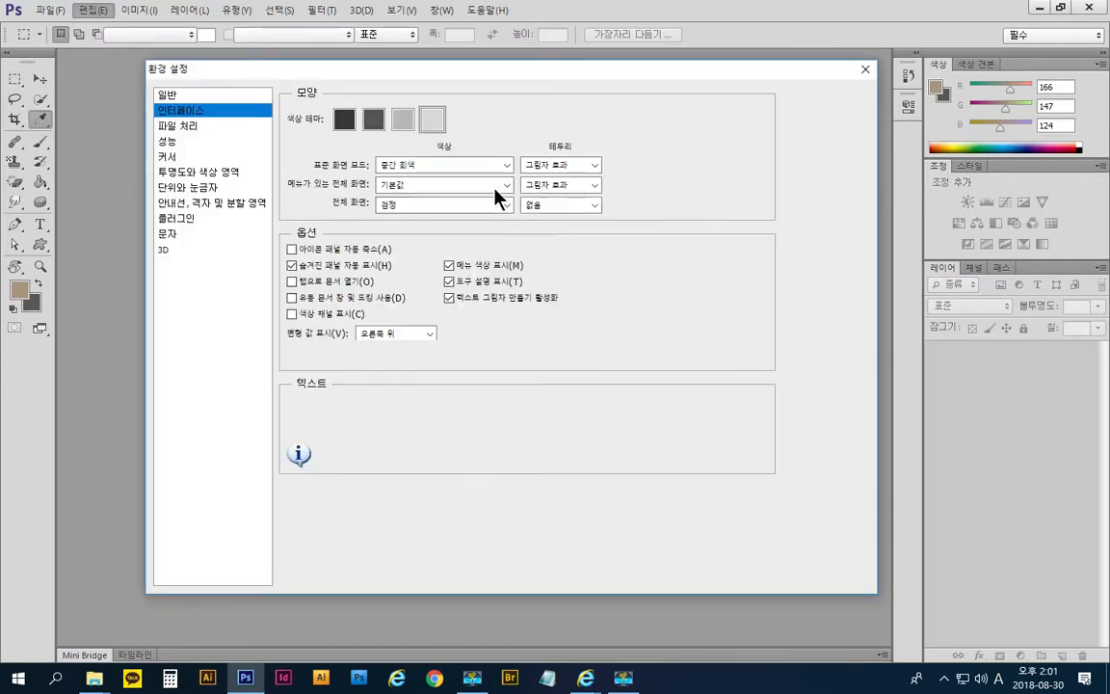
{"action": "left_click", "coordinate": [473, 74]}
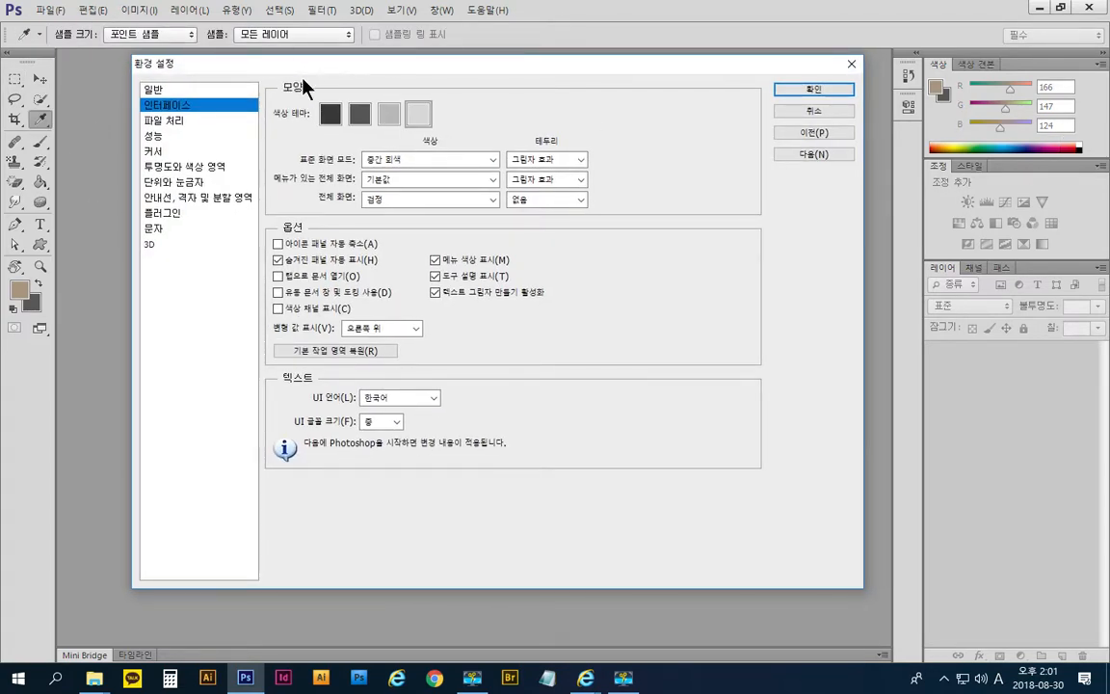
- Try the four interface color themes from darkest to lightest, finishing on the lightest one
{"action": "left_click", "coordinate": [333, 115]}
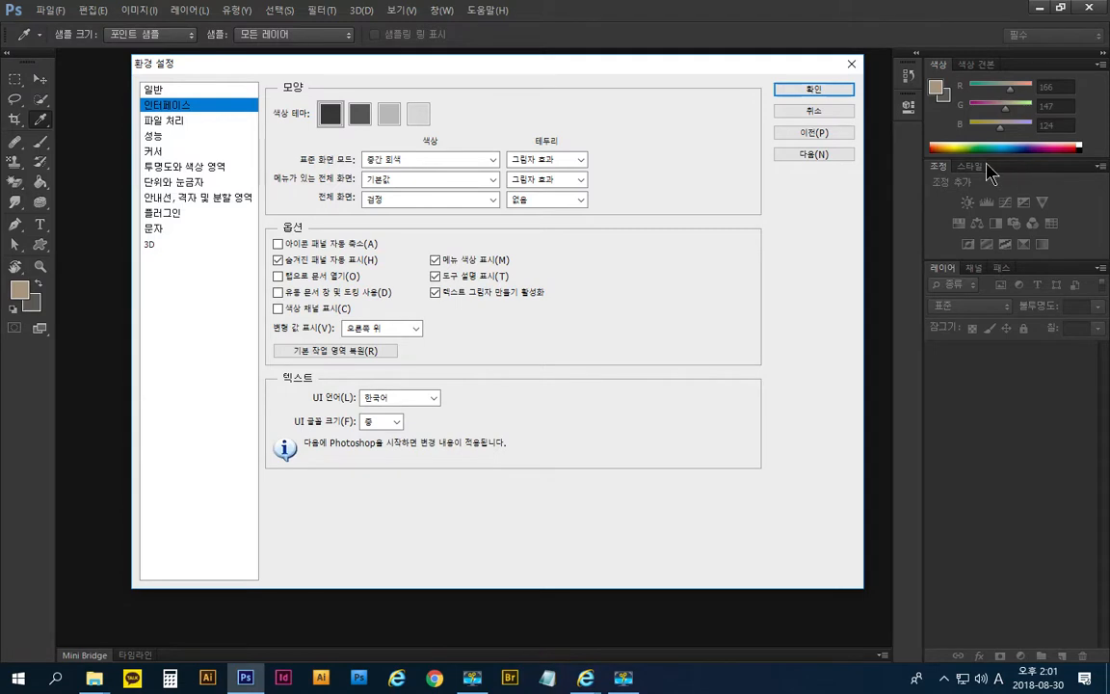
{"action": "left_click", "coordinate": [364, 116]}
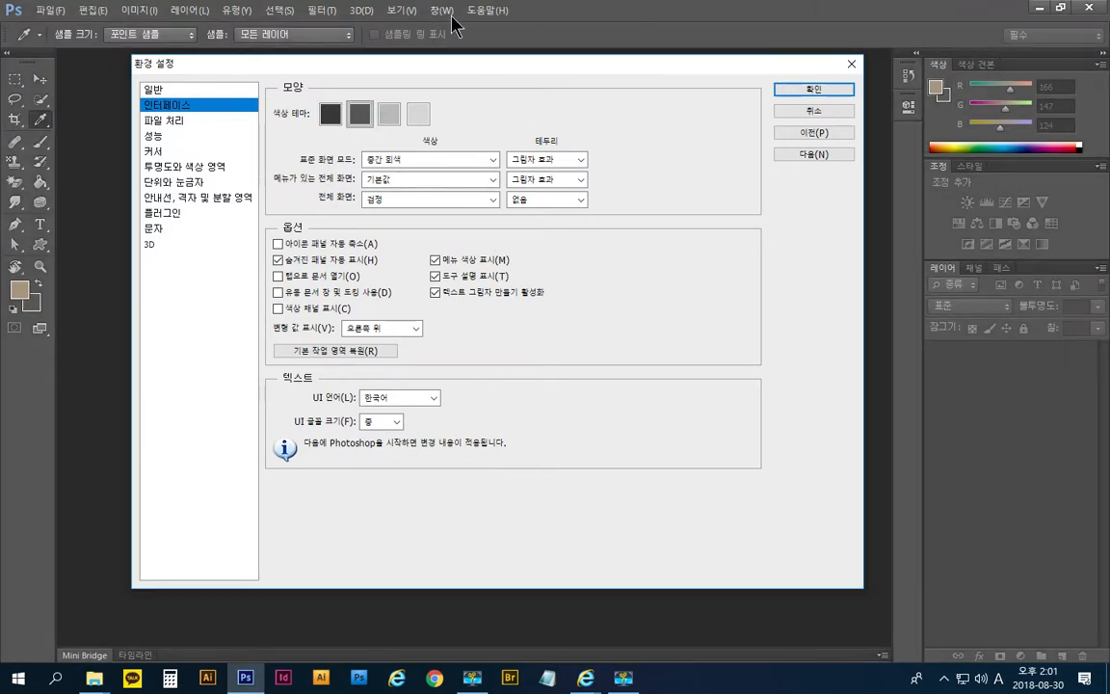
{"action": "left_click", "coordinate": [390, 115]}
{"action": "left_click", "coordinate": [419, 115]}
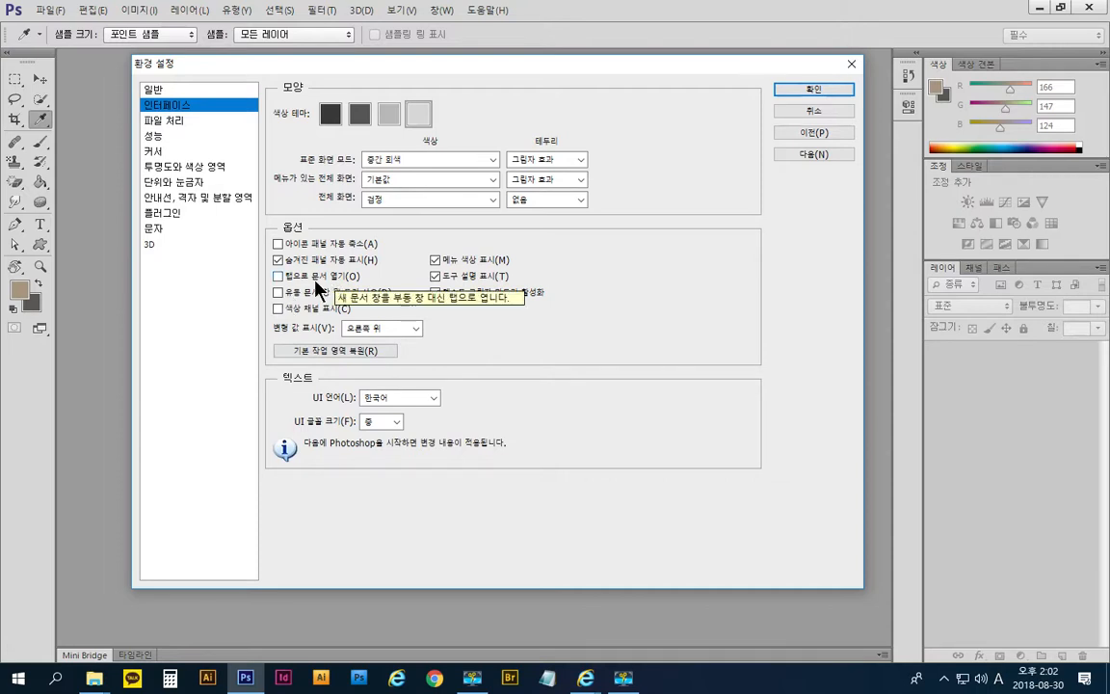
- Restore the default workspaces in the Interface preferences and take a brief look at the File Handling page
{"action": "left_click", "coordinate": [322, 351]}
{"action": "left_click", "coordinate": [546, 251]}
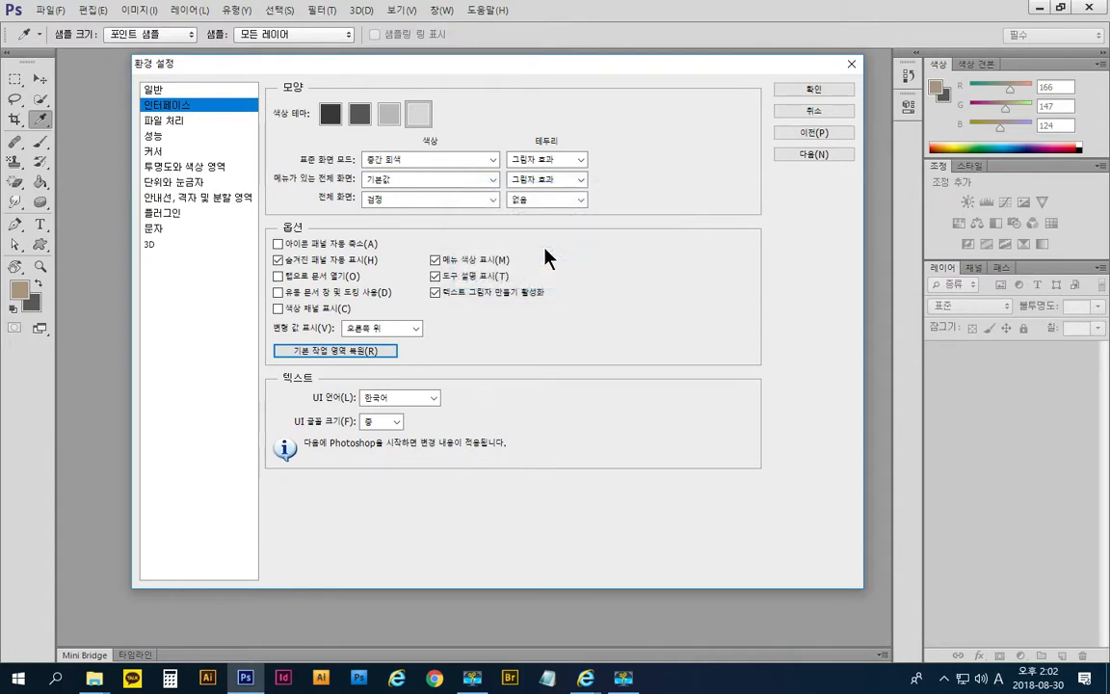
{"action": "left_click", "coordinate": [166, 117]}
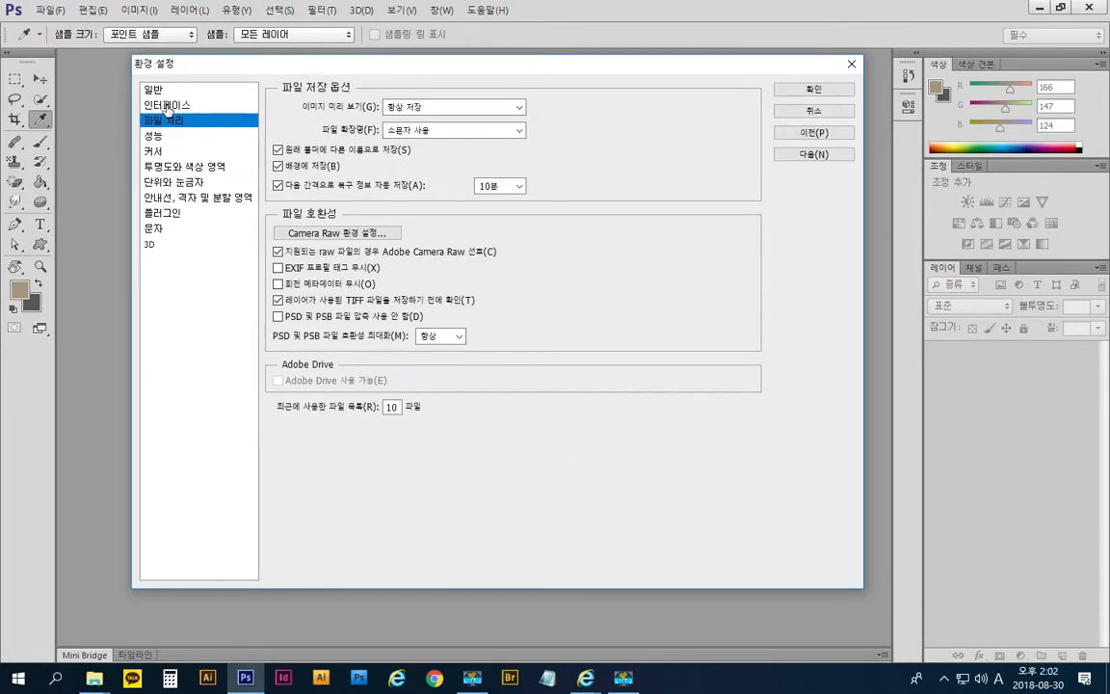
{"action": "left_click", "coordinate": [167, 106]}
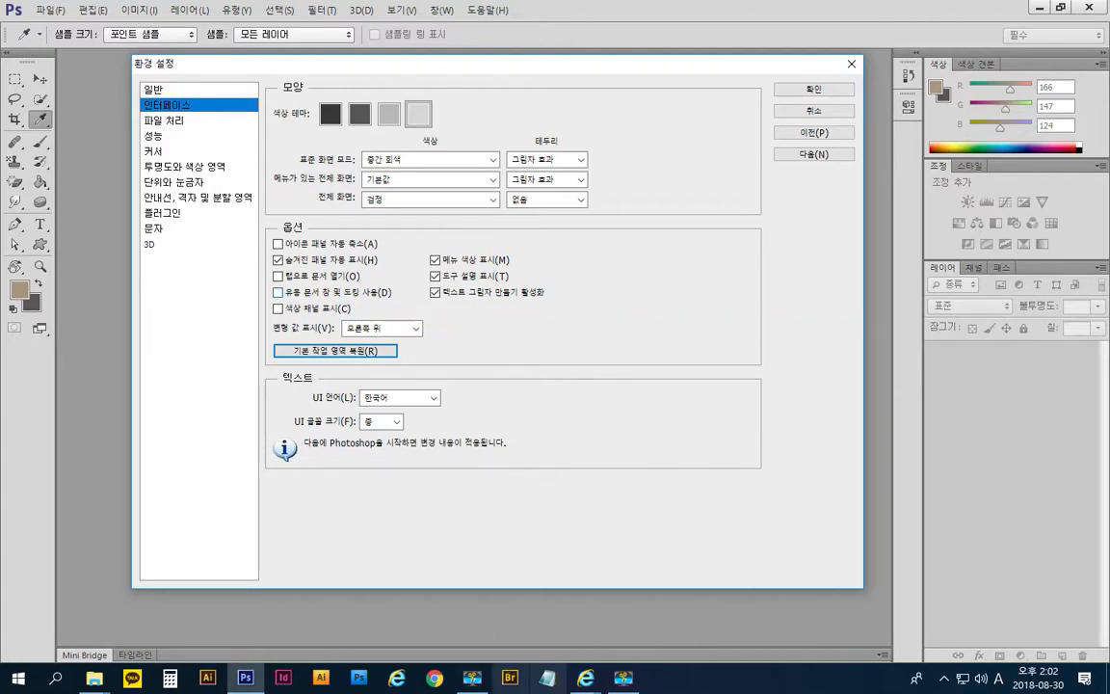
- Switch to Internet Explorer and alternate between the Naver search tab and the Kyohak book-data tab to examine tabbed windows
{"action": "left_click", "coordinate": [586, 678]}
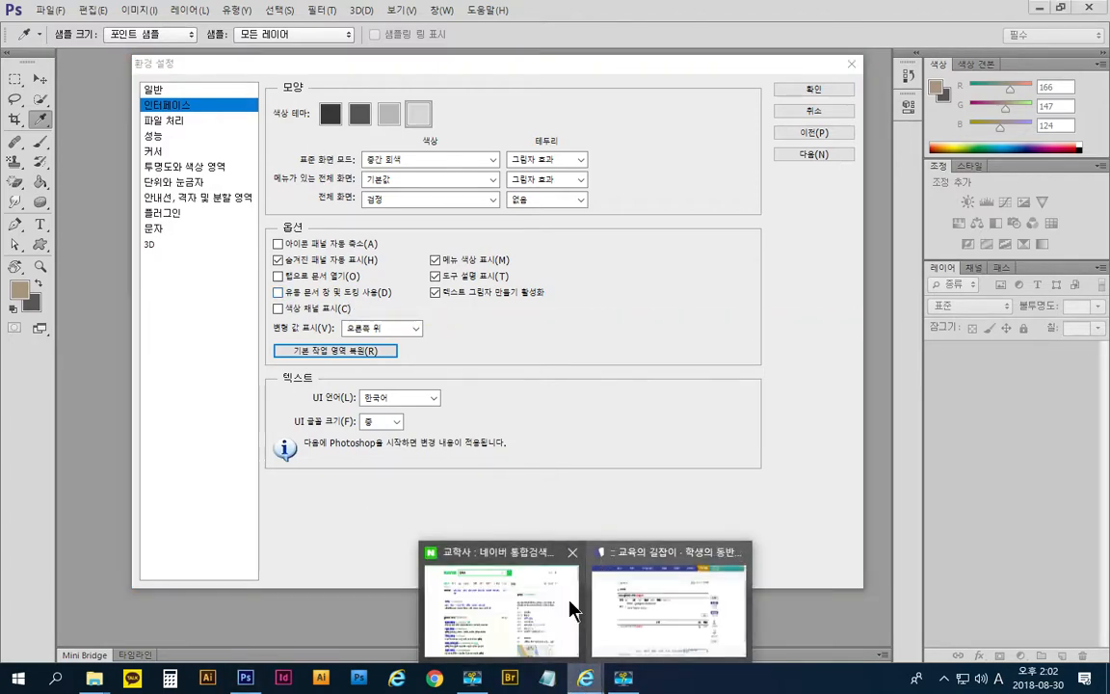
{"action": "left_click", "coordinate": [569, 603]}
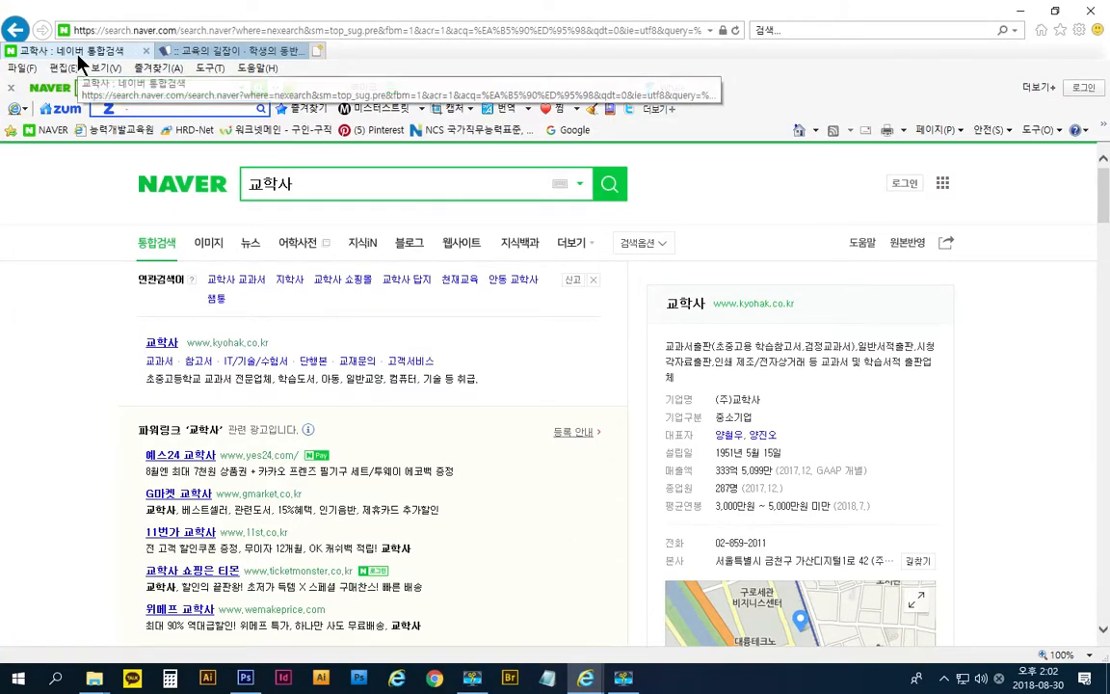
{"action": "left_click", "coordinate": [163, 50]}
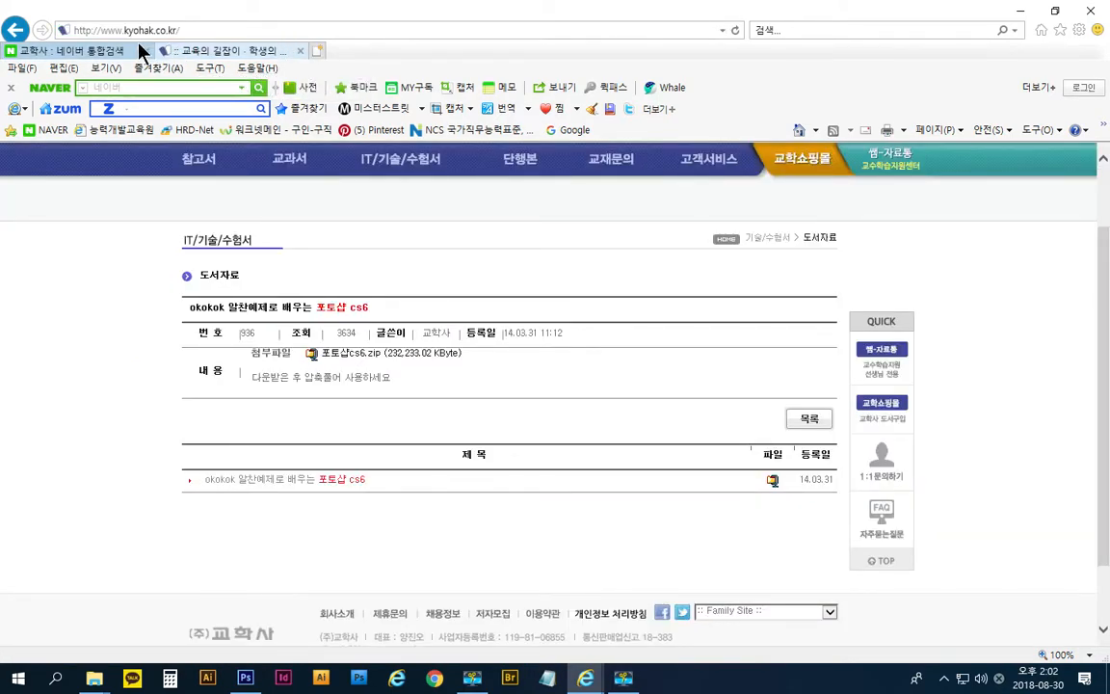
{"action": "left_click", "coordinate": [112, 49]}
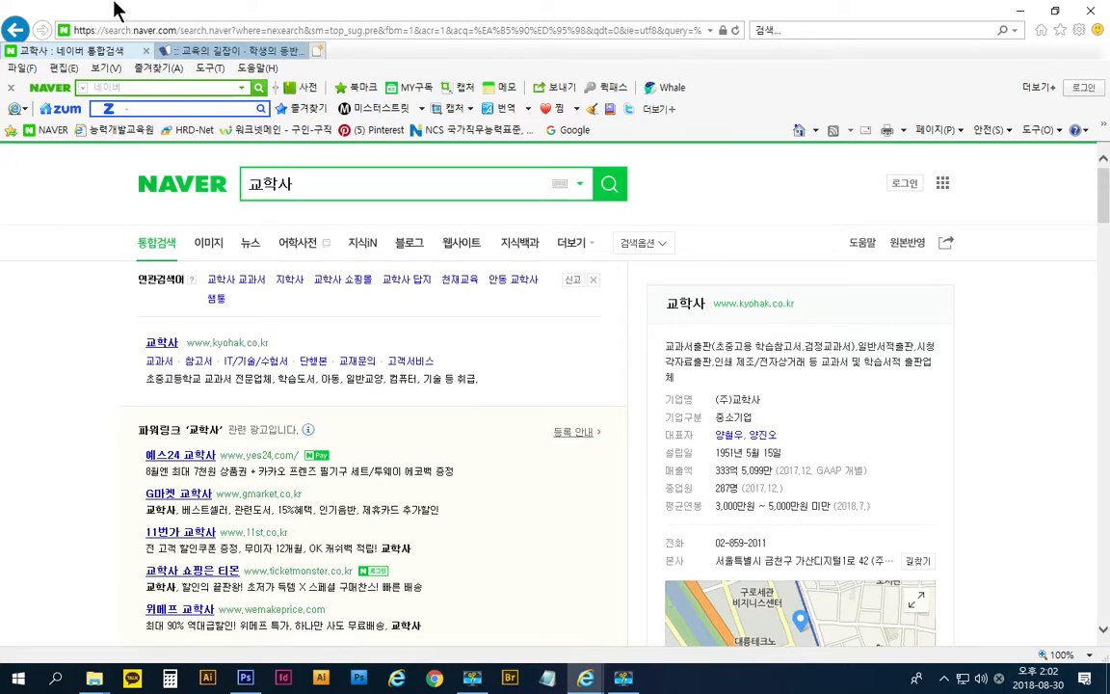
{"action": "left_click", "coordinate": [207, 53]}
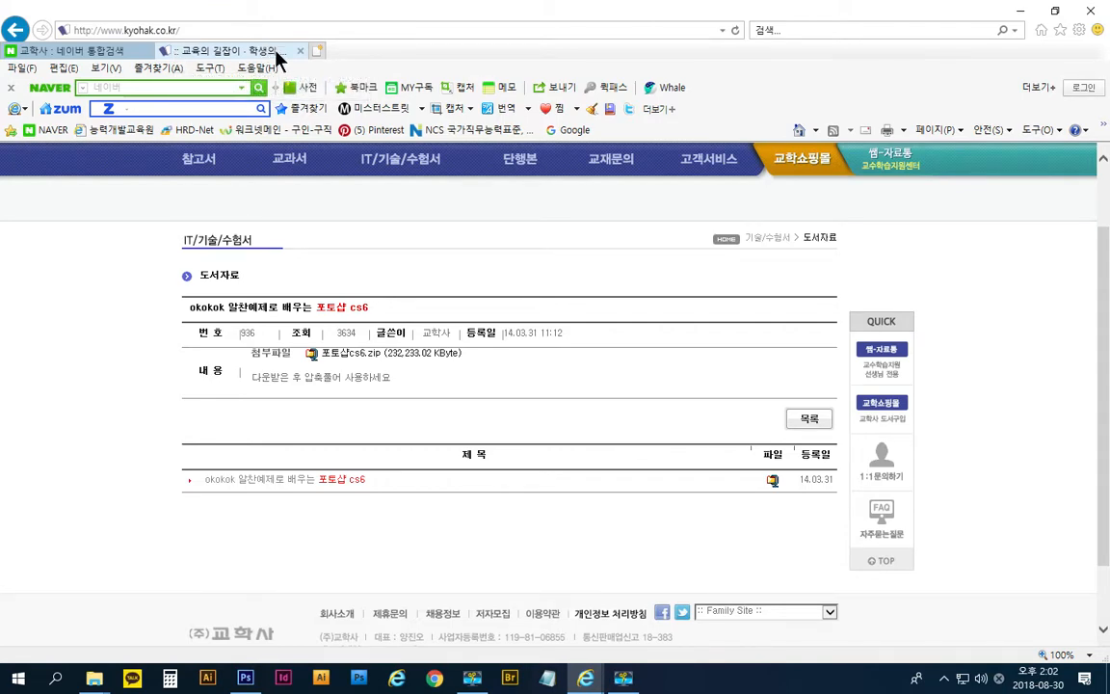
{"action": "left_click", "coordinate": [66, 53]}
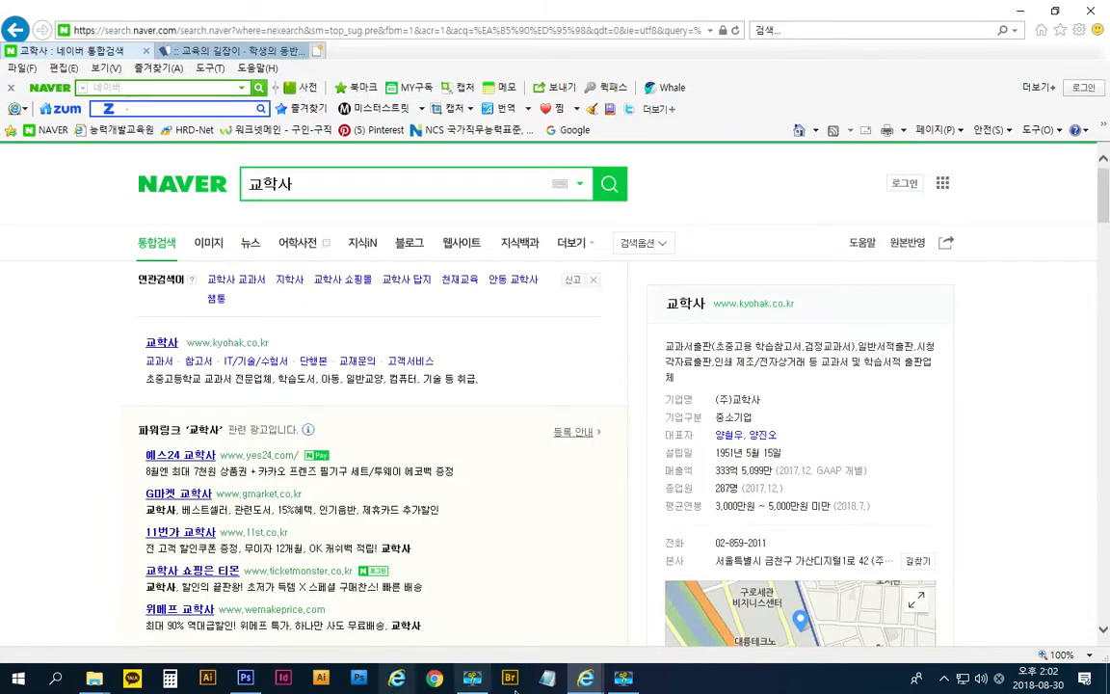
{"action": "mouse_move", "coordinate": [626, 682]}
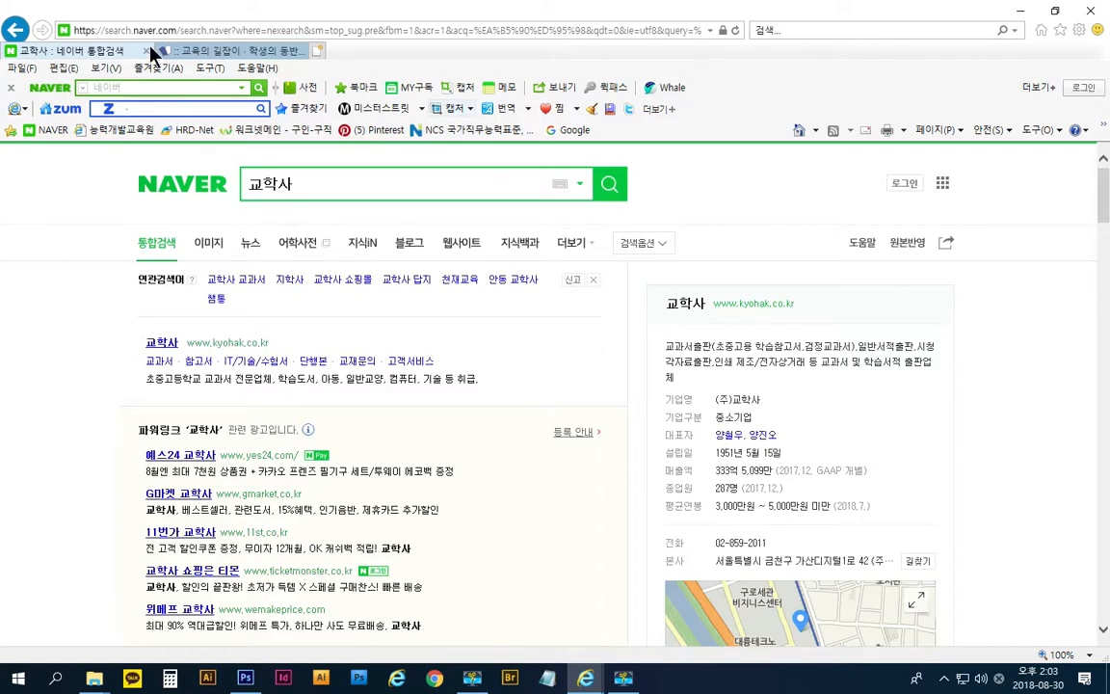
{"action": "left_click", "coordinate": [199, 48]}
{"action": "left_click", "coordinate": [109, 49]}
{"action": "left_click", "coordinate": [216, 53]}
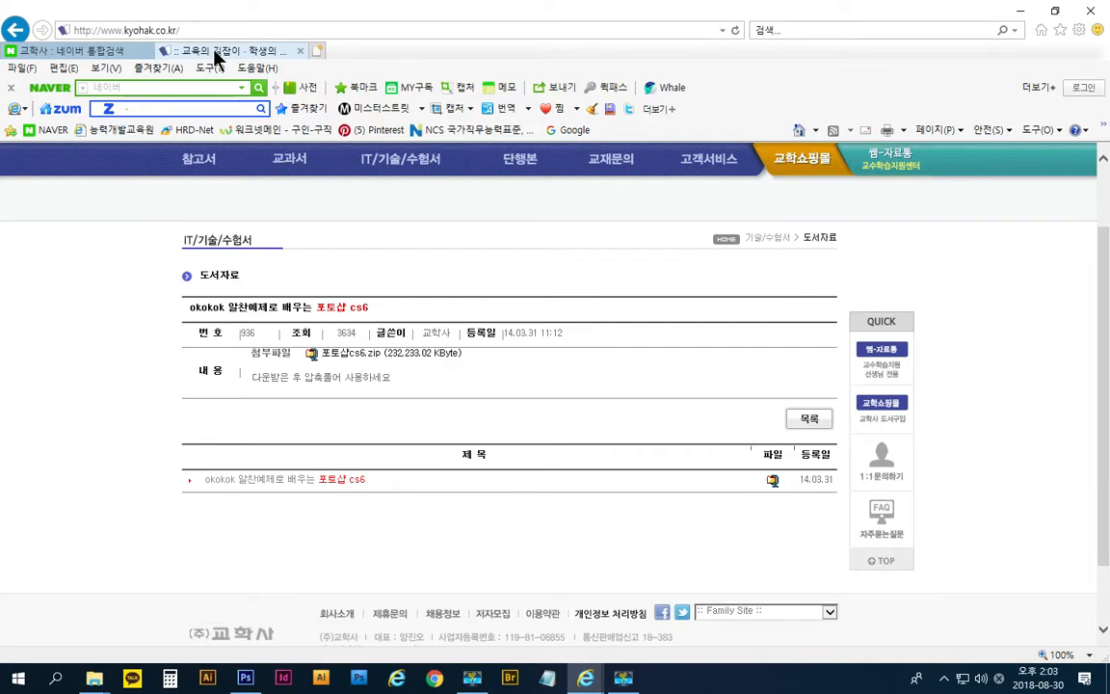
- Detach the Kyohak tab into its own window, shrink both browser windows and arrange them partly overlapping
{"action": "left_click_drag", "start_coordinate": [230, 44], "coordinate": [598, 113]}
{"action": "left_click_drag", "start_coordinate": [87, 53], "coordinate": [55, 199]}
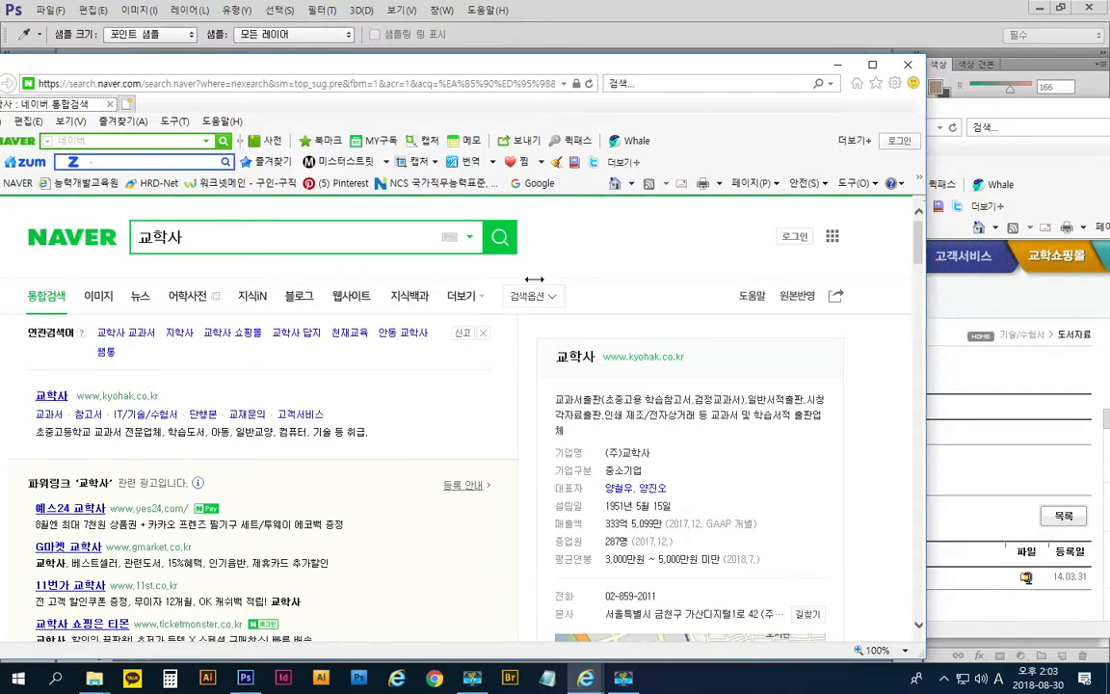
{"action": "left_click_drag", "start_coordinate": [928, 287], "coordinate": [530, 289]}
{"action": "left_click", "coordinate": [903, 113]}
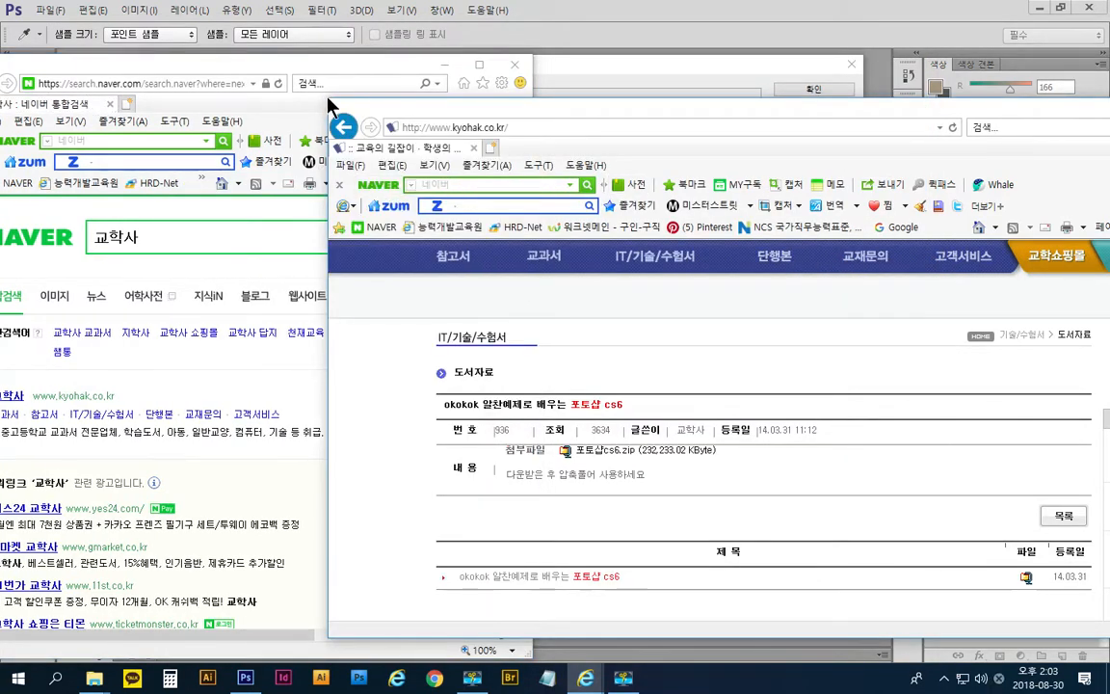
{"action": "left_click_drag", "start_coordinate": [327, 98], "coordinate": [515, 49]}
{"action": "left_click_drag", "start_coordinate": [629, 64], "coordinate": [414, 27]}
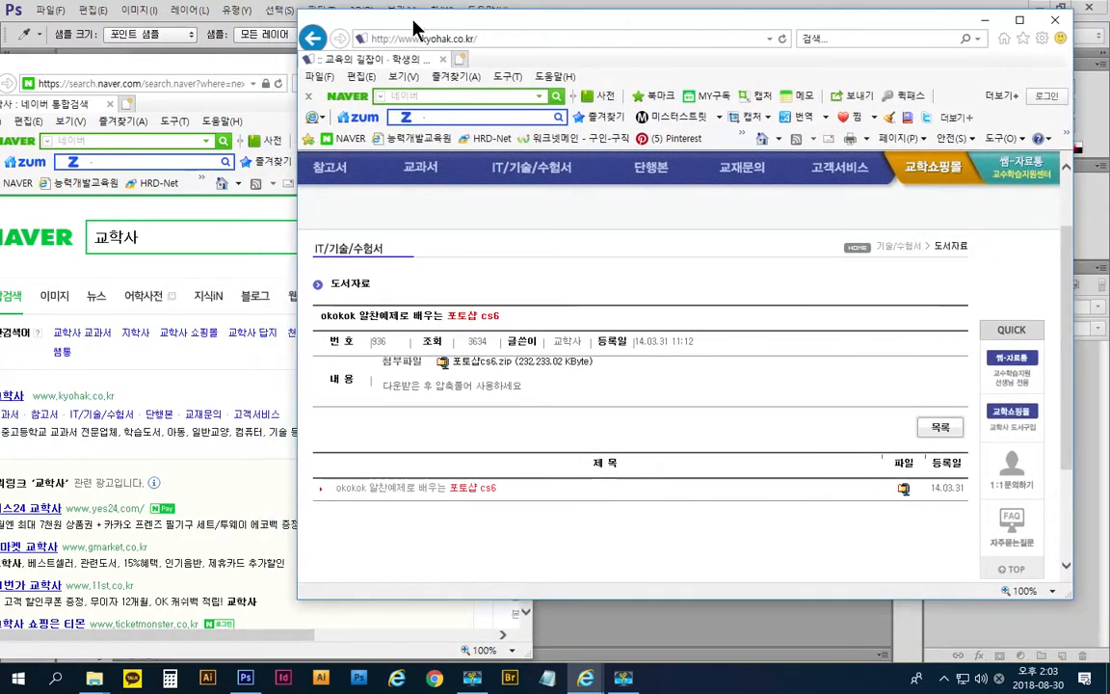
{"action": "left_click_drag", "start_coordinate": [149, 73], "coordinate": [231, 45]}
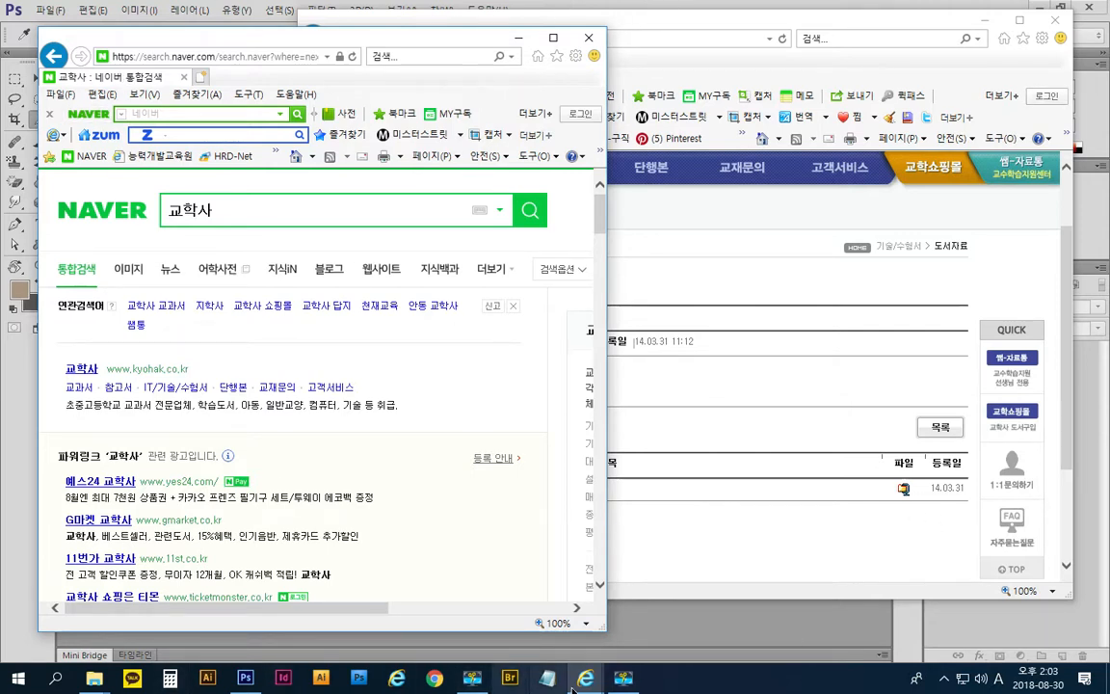
- Switch to Photoshop, bring the Kyohak browser window back to the front, and bring up the Naver window
{"action": "left_click", "coordinate": [245, 677]}
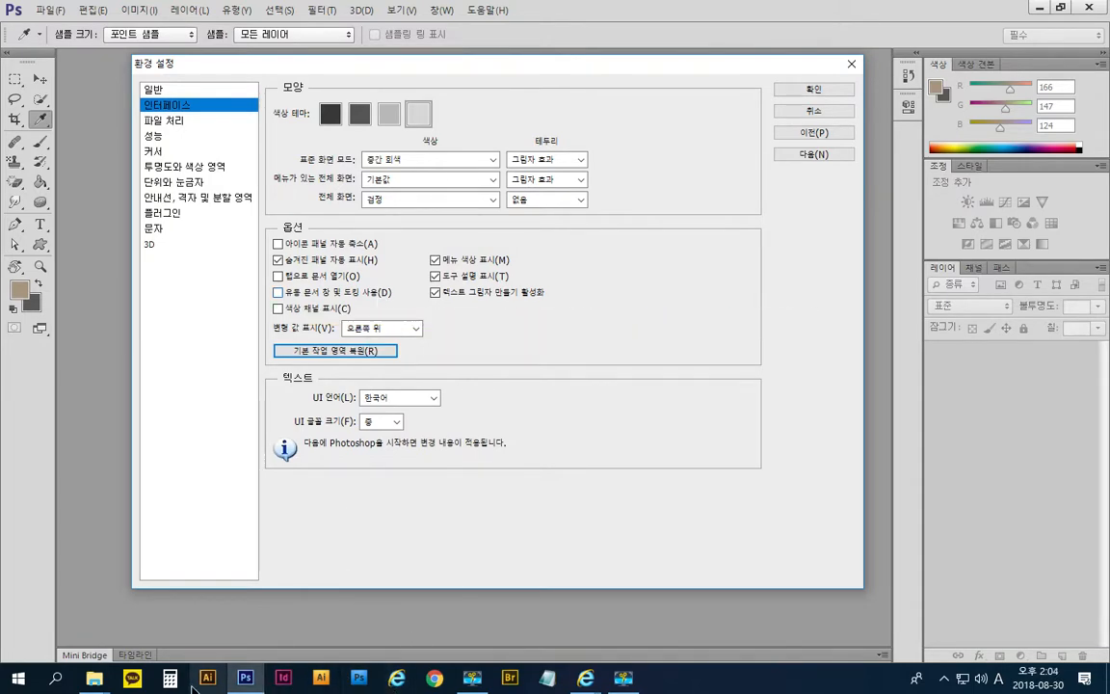
{"action": "left_click", "coordinate": [587, 685]}
{"action": "left_click", "coordinate": [566, 636]}
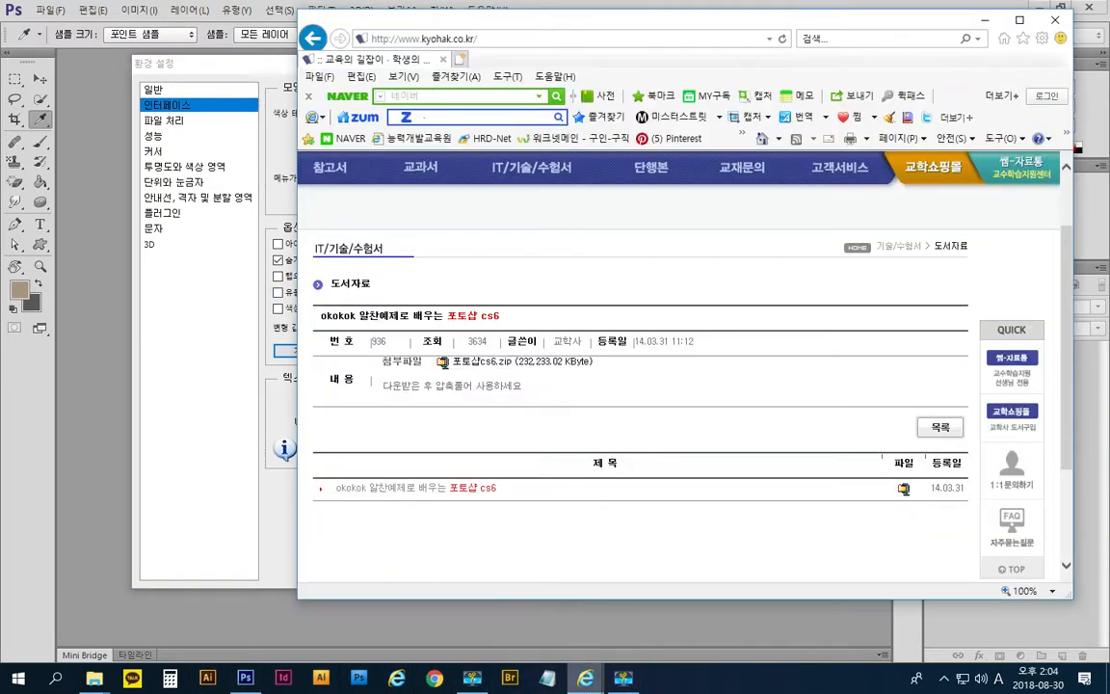
{"action": "left_click", "coordinate": [590, 679]}
{"action": "left_click", "coordinate": [646, 637]}
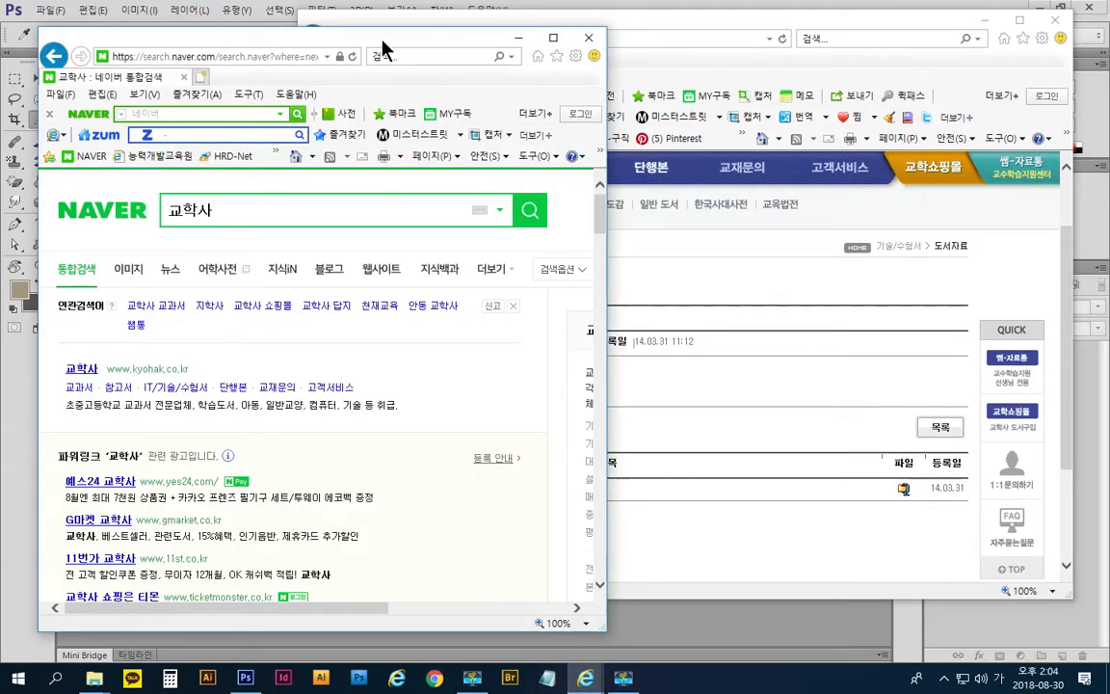
- Reposition the floating Naver window over the Kyohak window, maximize the Kyohak window and bring Naver back on top
{"action": "left_click_drag", "start_coordinate": [414, 42], "coordinate": [867, 122]}
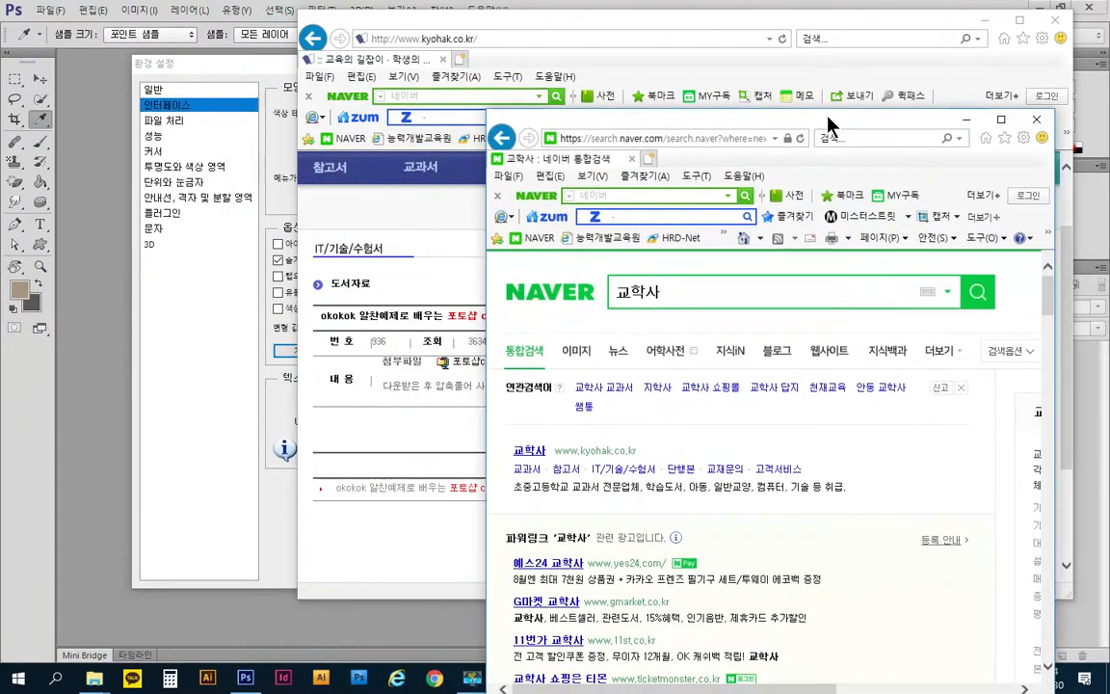
{"action": "left_click_drag", "start_coordinate": [519, 123], "coordinate": [468, 65]}
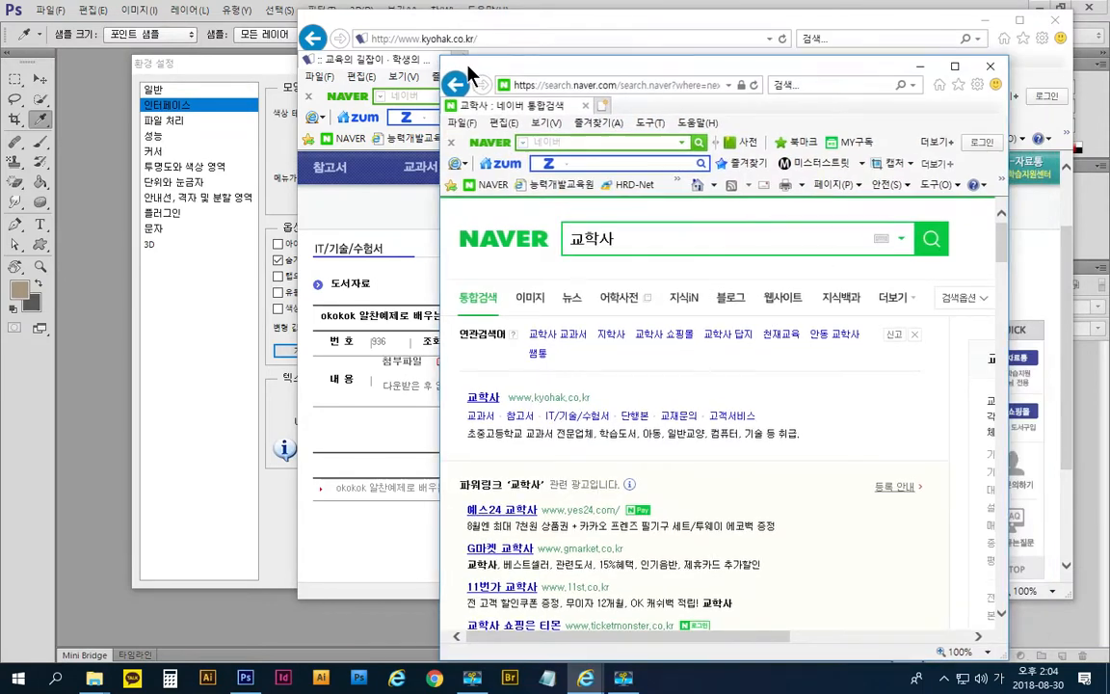
{"action": "left_click", "coordinate": [1024, 21]}
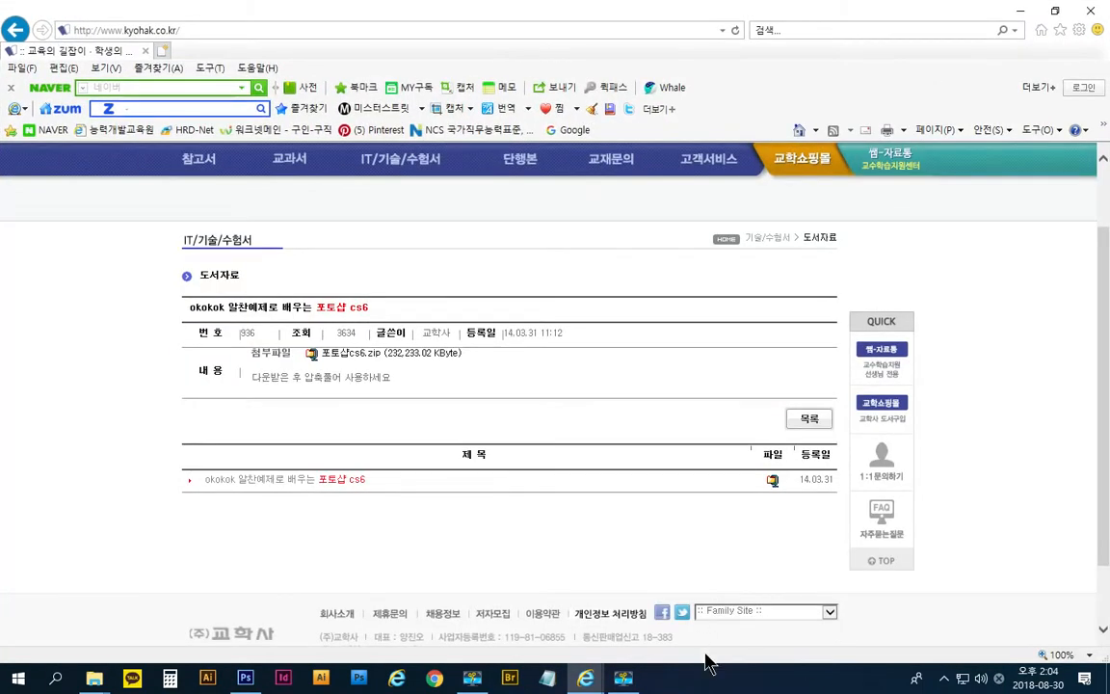
{"action": "mouse_move", "coordinate": [600, 680]}
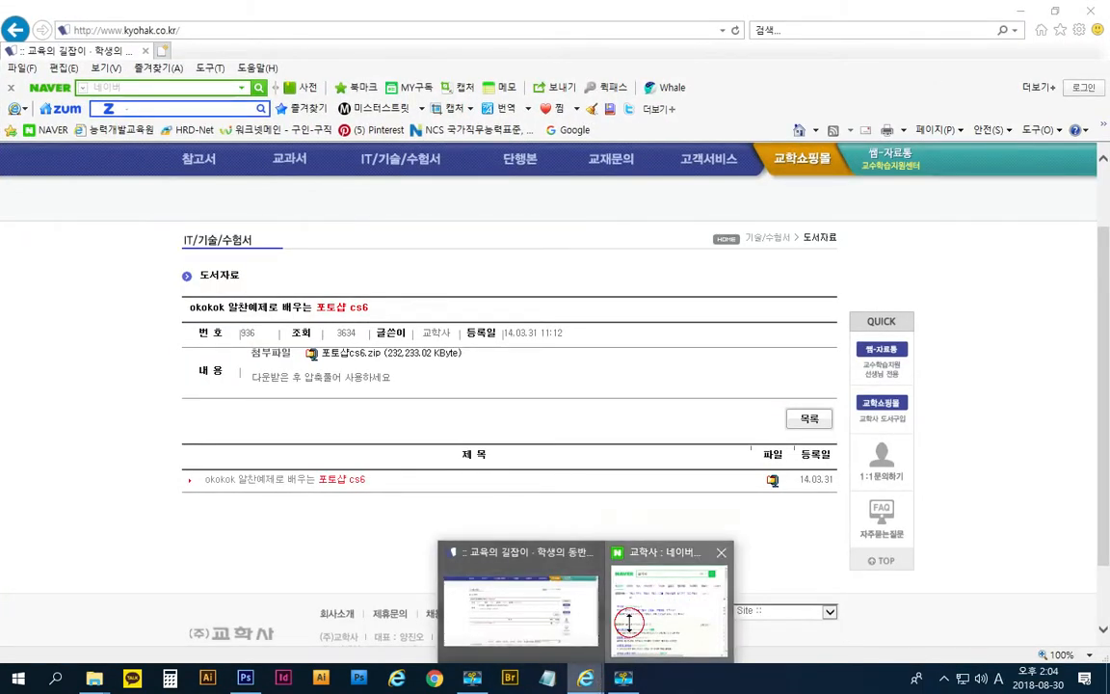
{"action": "left_click", "coordinate": [627, 612]}
{"action": "left_click_drag", "start_coordinate": [519, 60], "coordinate": [473, 74]}
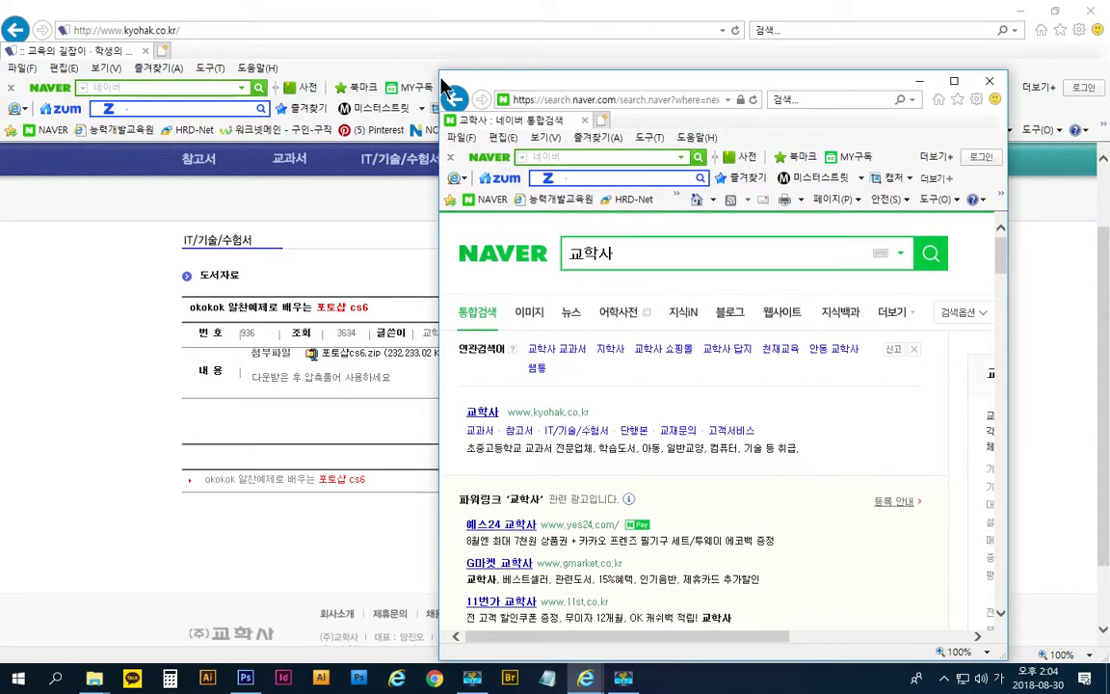
- Reposition the floating Naver window over the middle of the Kyohak window and close it
{"action": "left_click", "coordinate": [444, 79]}
{"action": "left_click", "coordinate": [614, 85]}
{"action": "left_click_drag", "start_coordinate": [614, 85], "coordinate": [350, 61]}
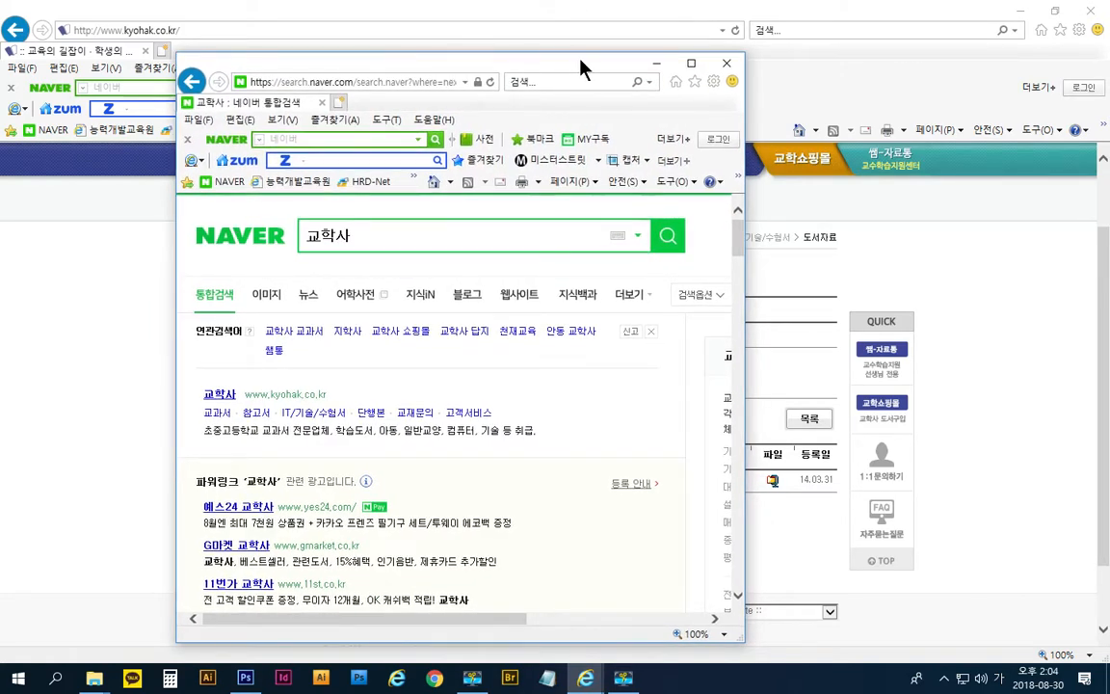
{"action": "left_click", "coordinate": [727, 62]}
- Add a blank tab to the Kyohak browser window, try pulling it away, and close the browser with all its tabs
{"action": "left_click", "coordinate": [166, 51]}
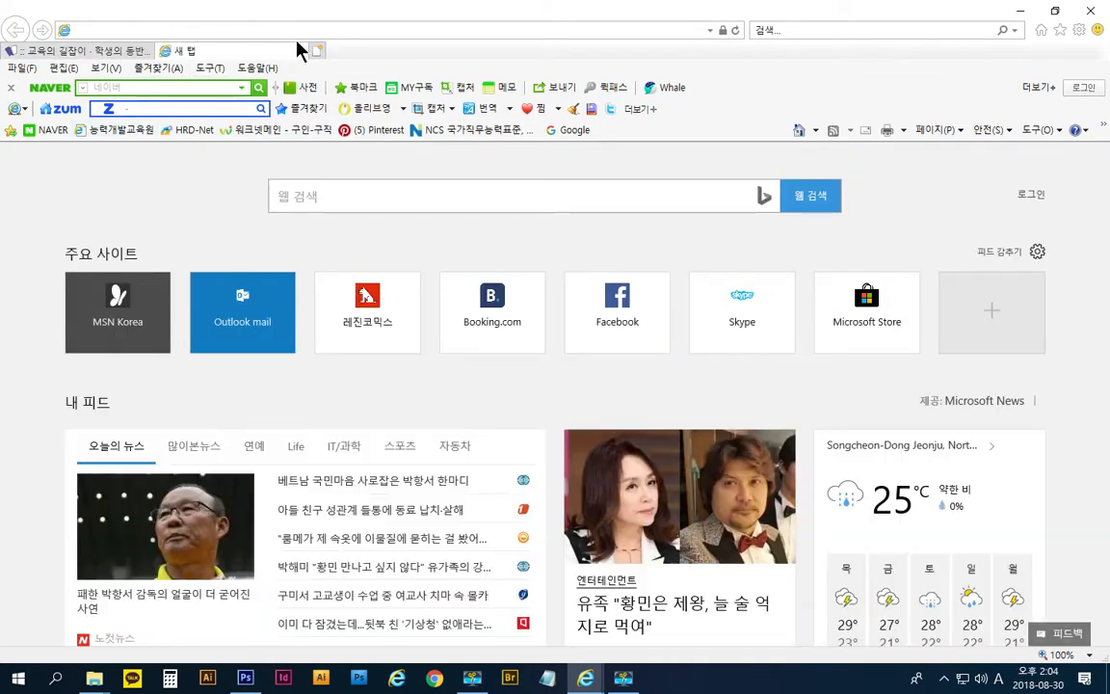
{"action": "left_click_drag", "start_coordinate": [240, 48], "coordinate": [340, 140]}
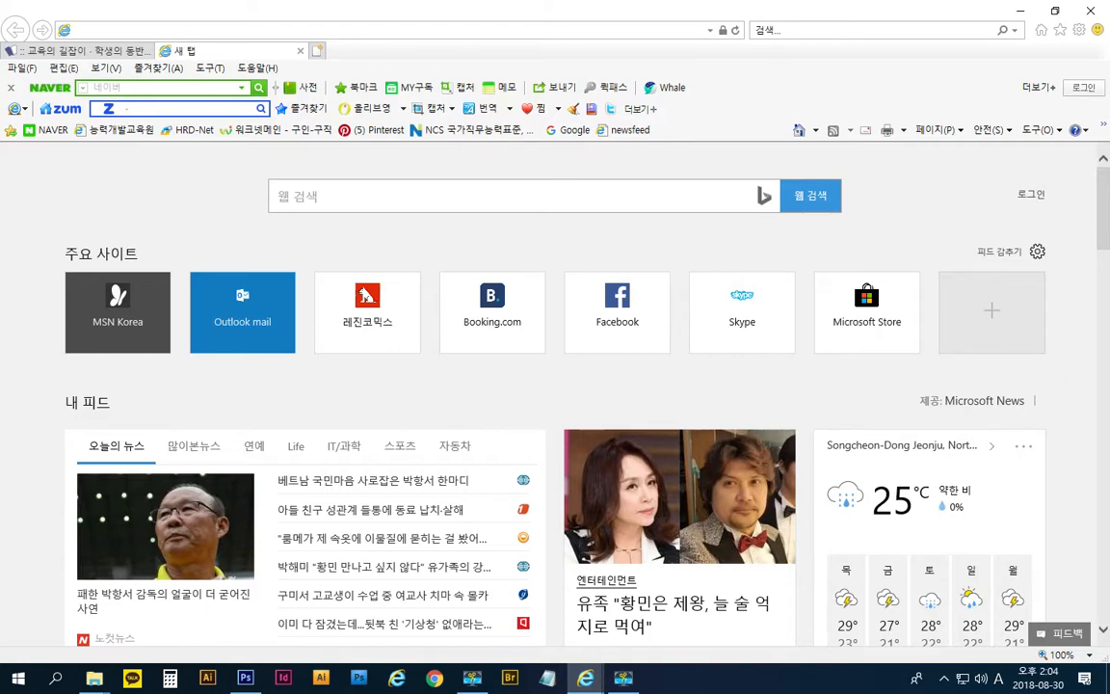
{"action": "left_click", "coordinate": [1088, 11]}
{"action": "key", "text": "space"}
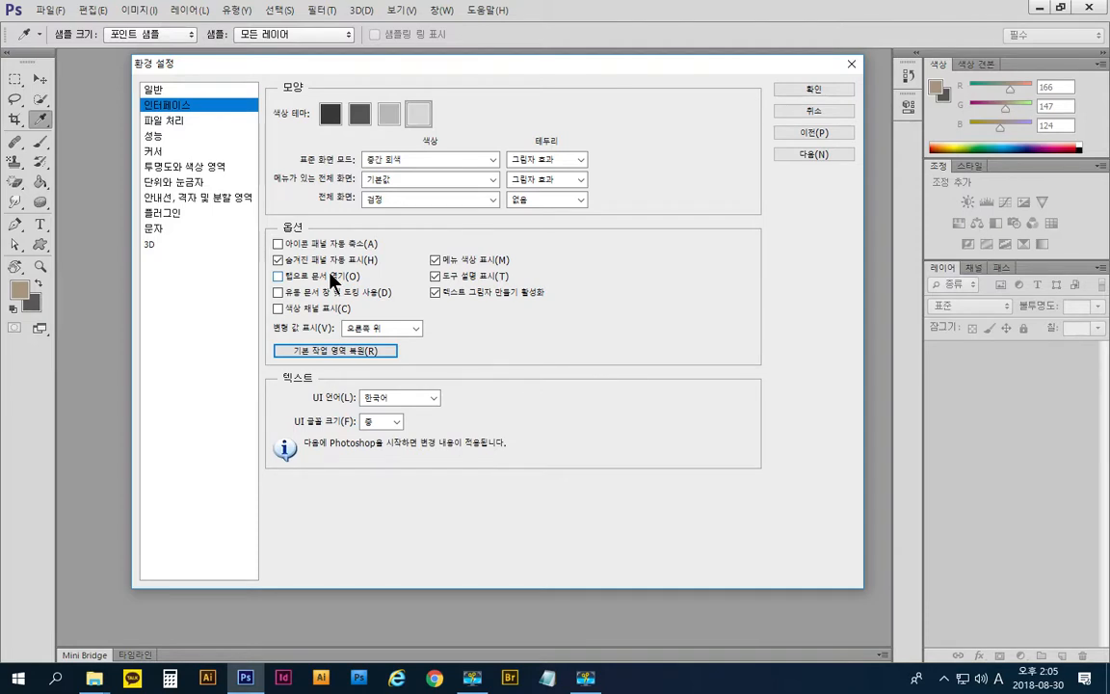
- Review the scroll-wheel zoom option in the General preferences and accept the preferences
{"action": "left_click", "coordinate": [166, 90]}
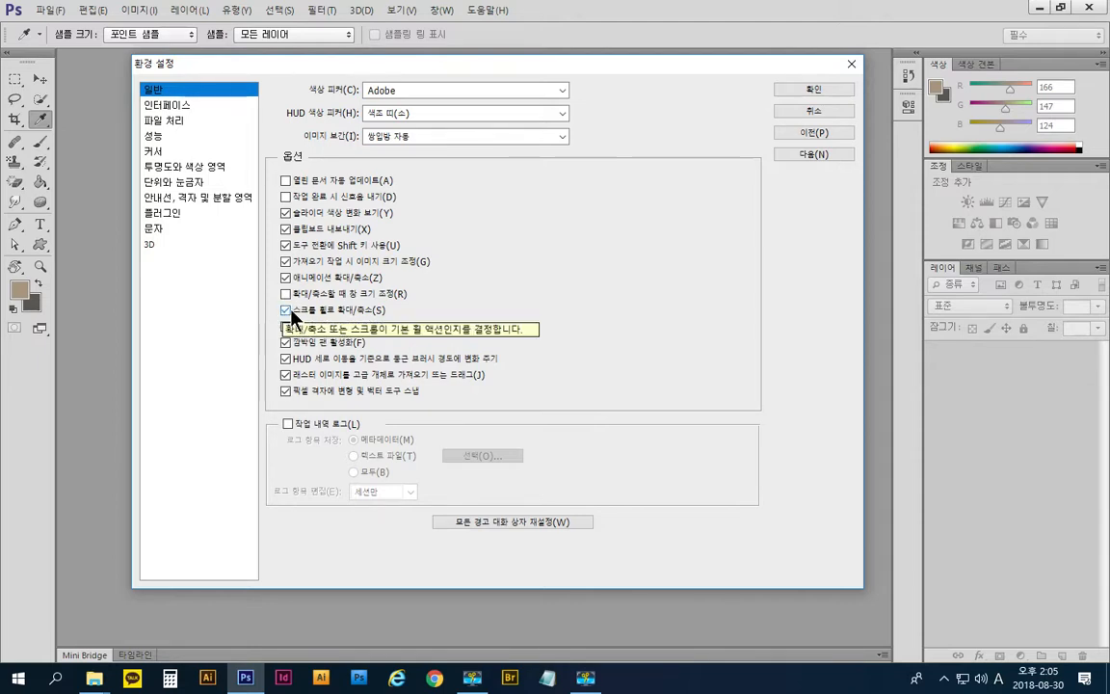
{"action": "left_click", "coordinate": [785, 95]}
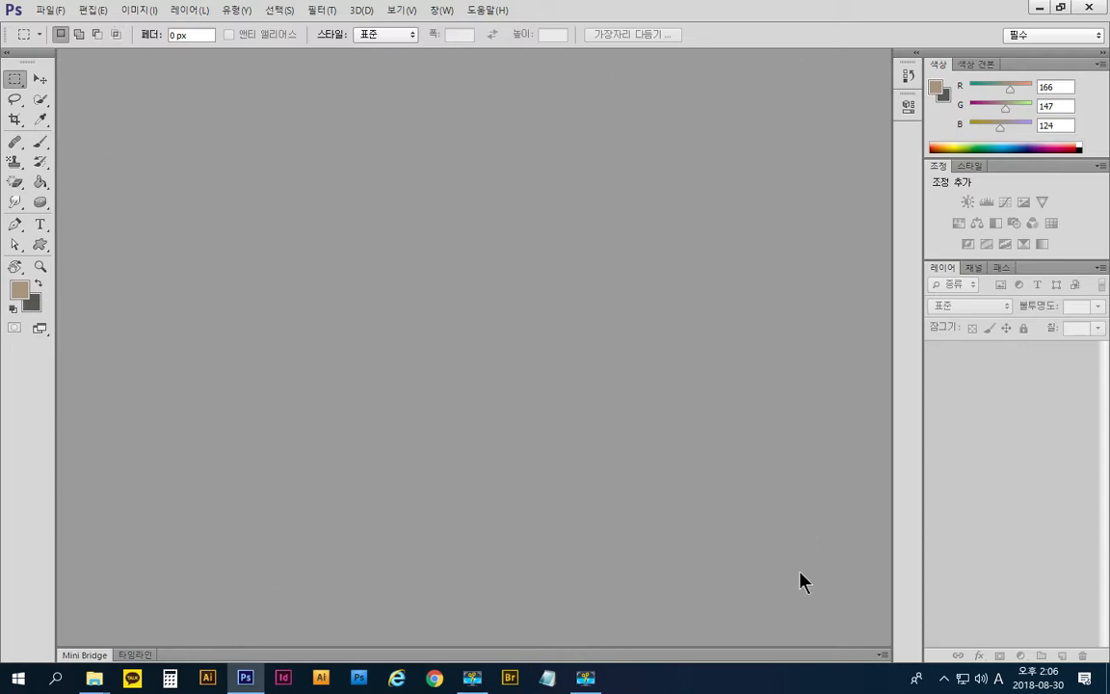
- Start opening an image and browse from the desktop through the 시각디자인5기 class folder to the inner 포토샵cs6 folder
{"action": "double_click", "coordinate": [632, 231]}
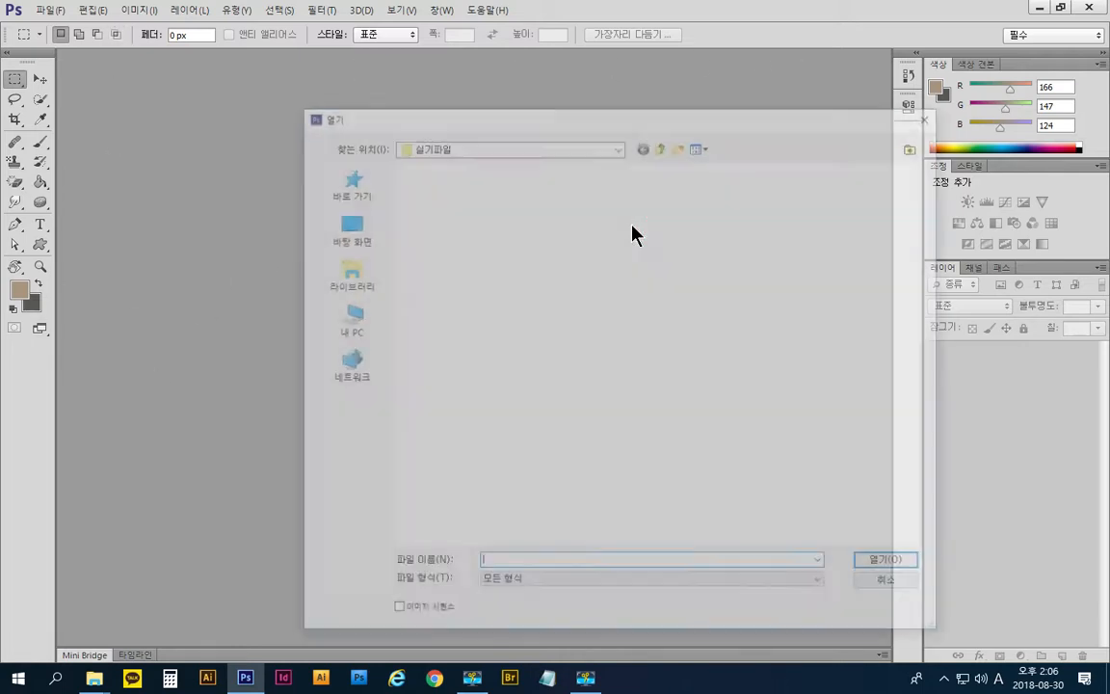
{"action": "left_click_drag", "start_coordinate": [595, 122], "coordinate": [724, 57]}
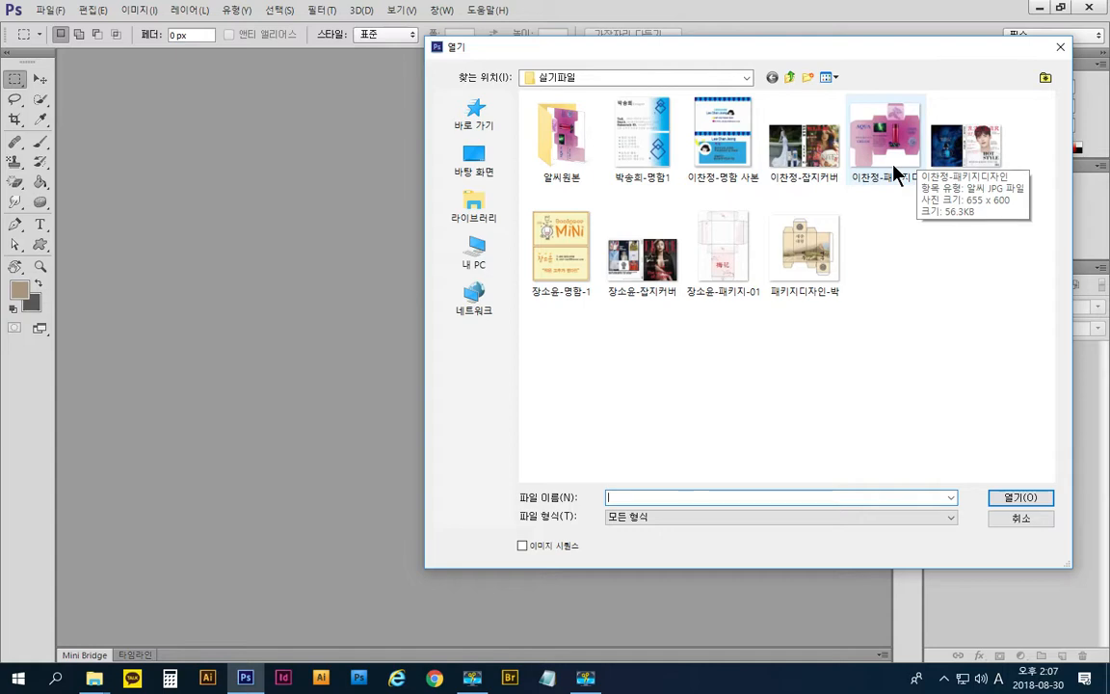
{"action": "left_click", "coordinate": [499, 161]}
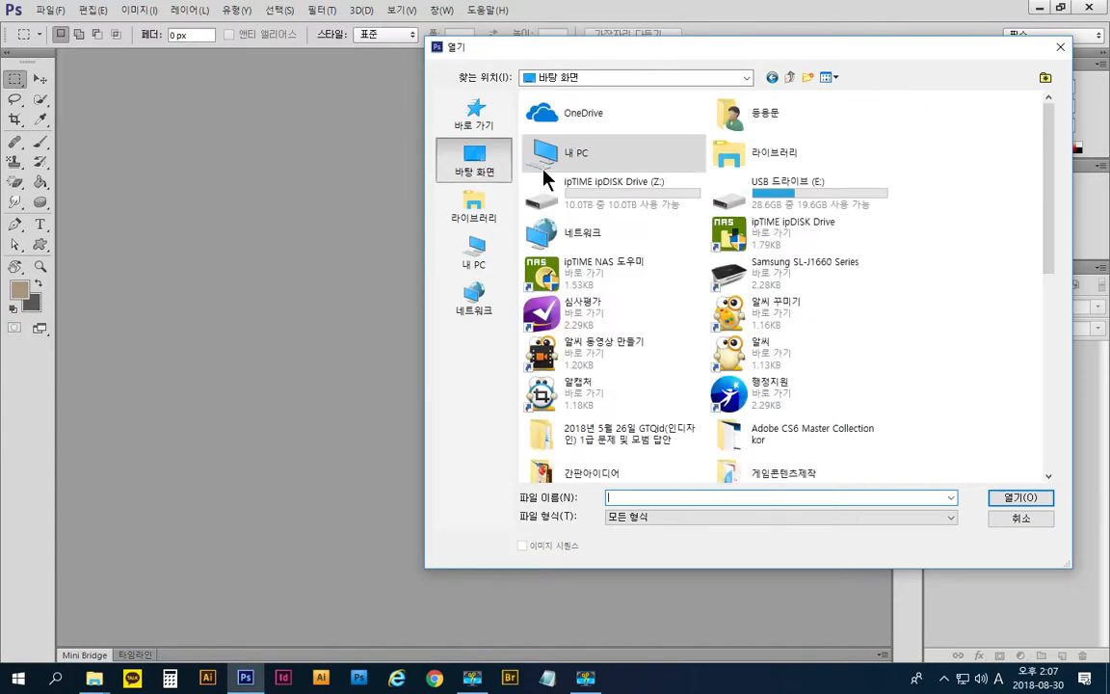
{"action": "scroll", "coordinate": [979, 347], "scroll_direction": "down", "scroll_amount": 2}
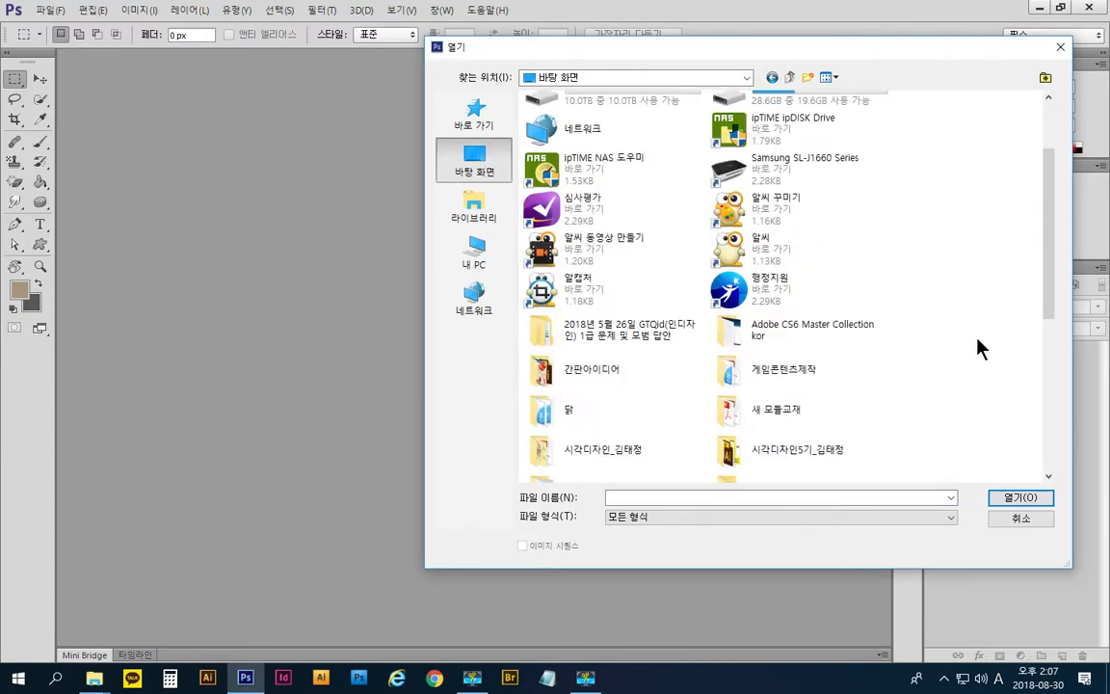
{"action": "scroll", "coordinate": [978, 347], "scroll_direction": "down", "scroll_amount": 4}
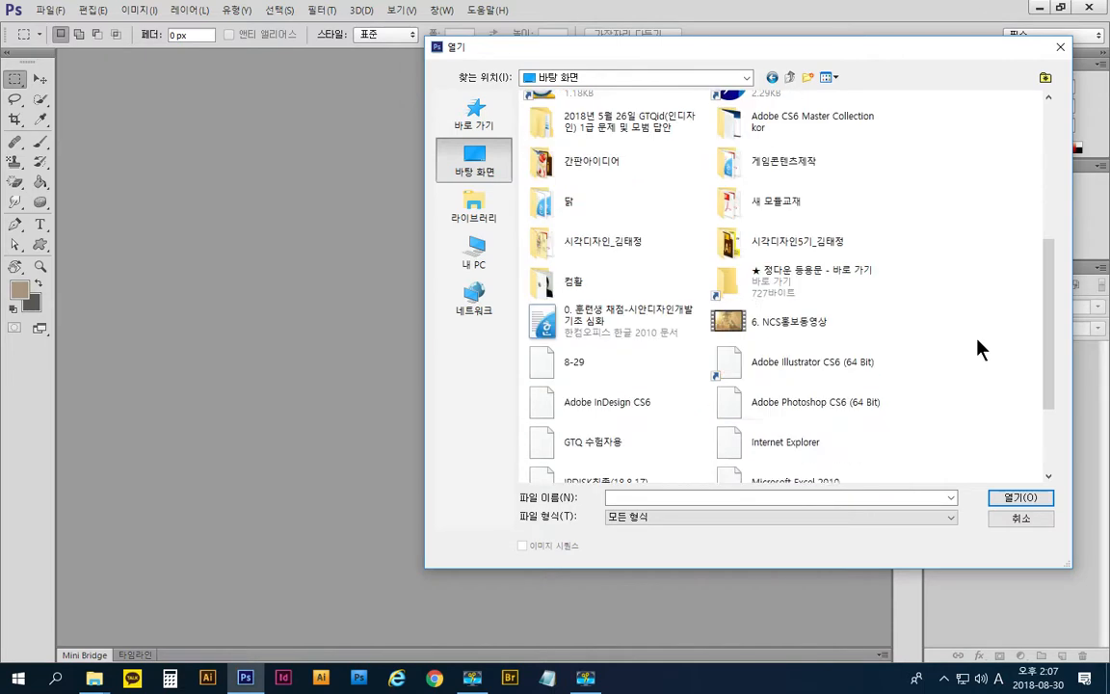
{"action": "double_click", "coordinate": [783, 249]}
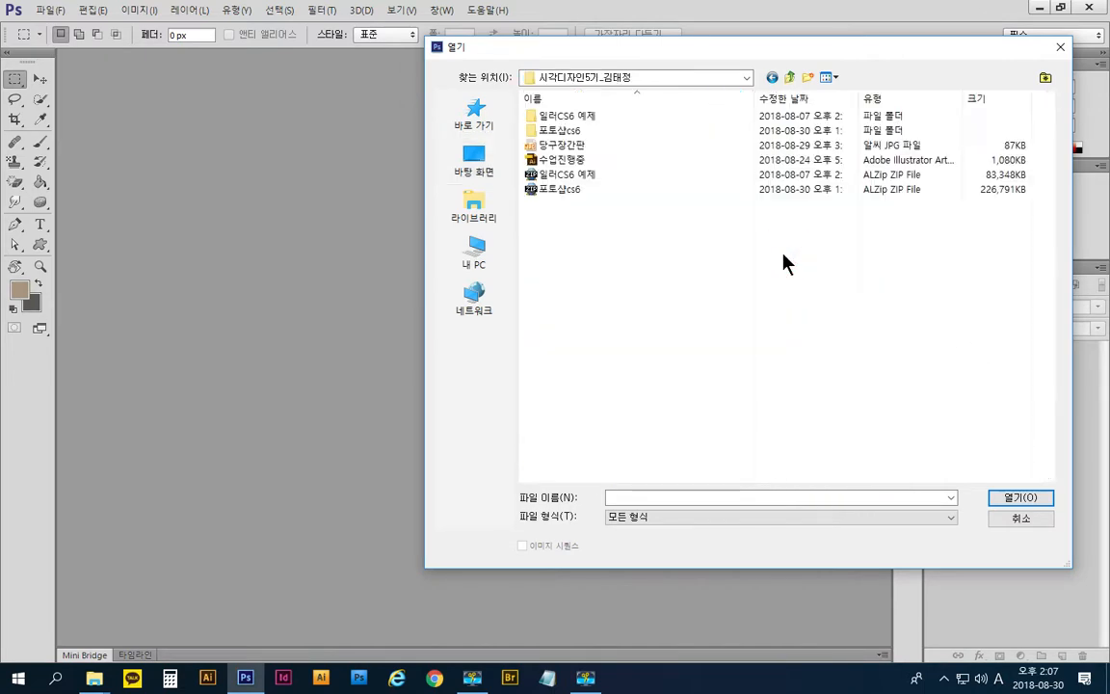
{"action": "double_click", "coordinate": [578, 128]}
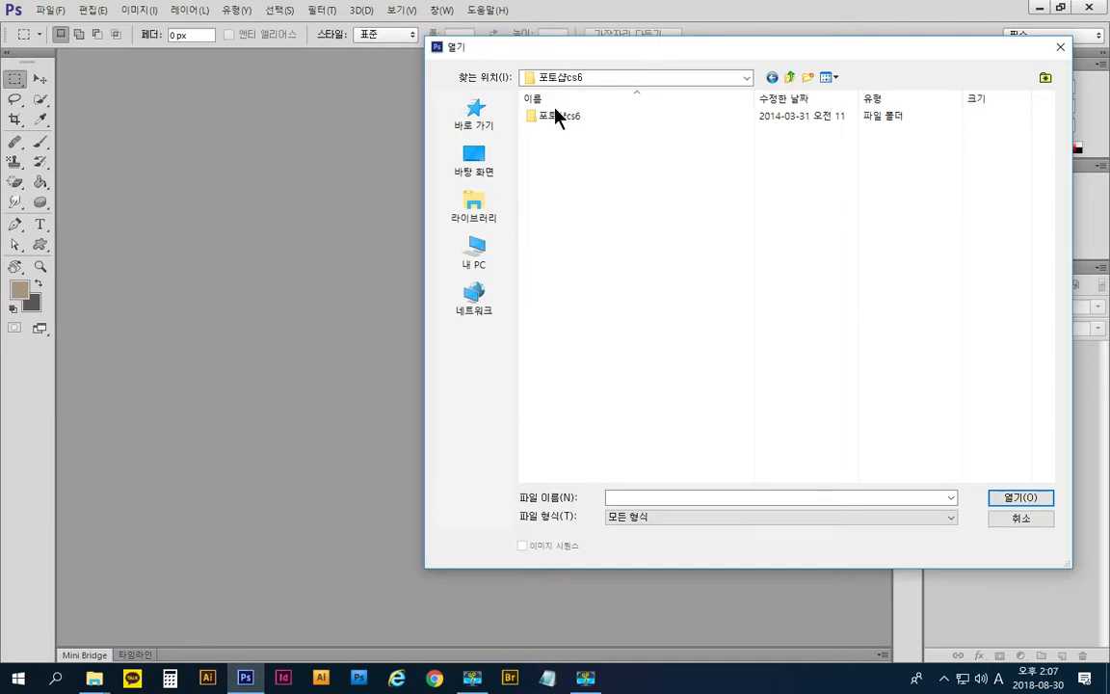
{"action": "double_click", "coordinate": [571, 115]}
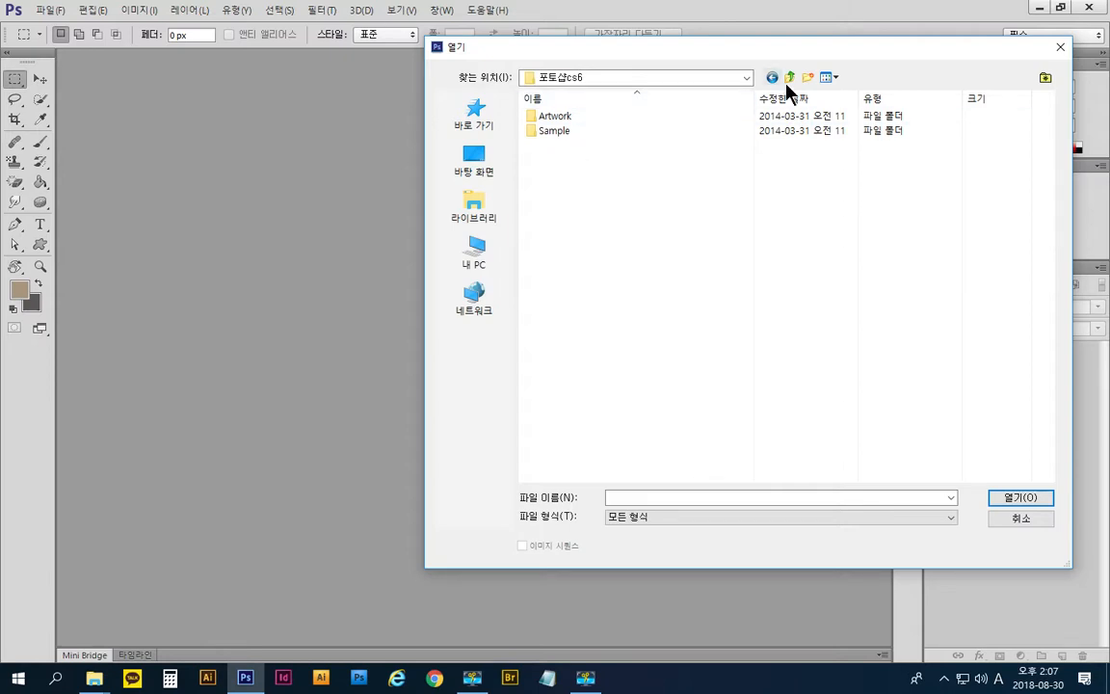
- Open the image p02-01-01 from the part02 folder inside Sample
{"action": "left_click", "coordinate": [790, 77]}
{"action": "double_click", "coordinate": [574, 117]}
{"action": "double_click", "coordinate": [557, 131]}
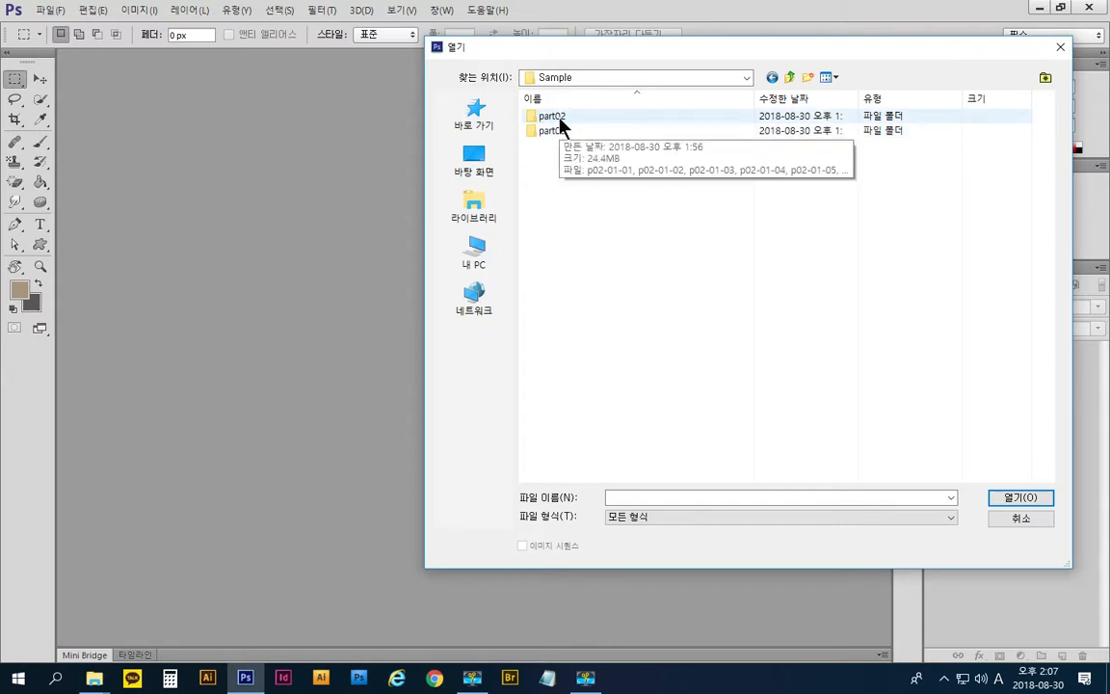
{"action": "double_click", "coordinate": [559, 117]}
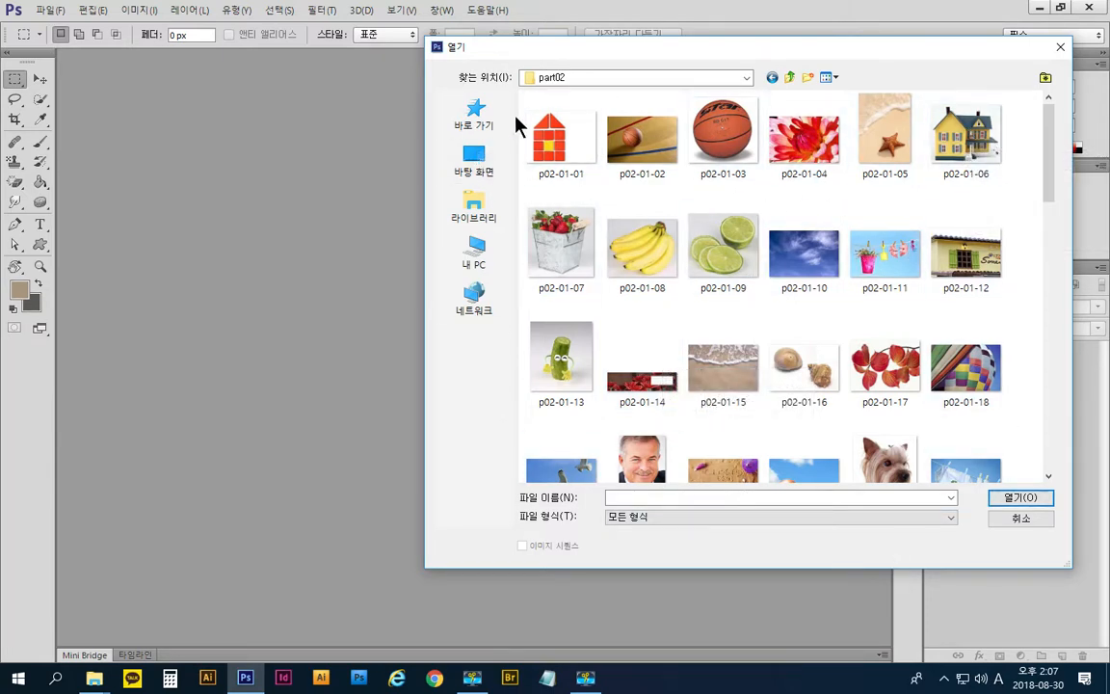
{"action": "left_click", "coordinate": [544, 157]}
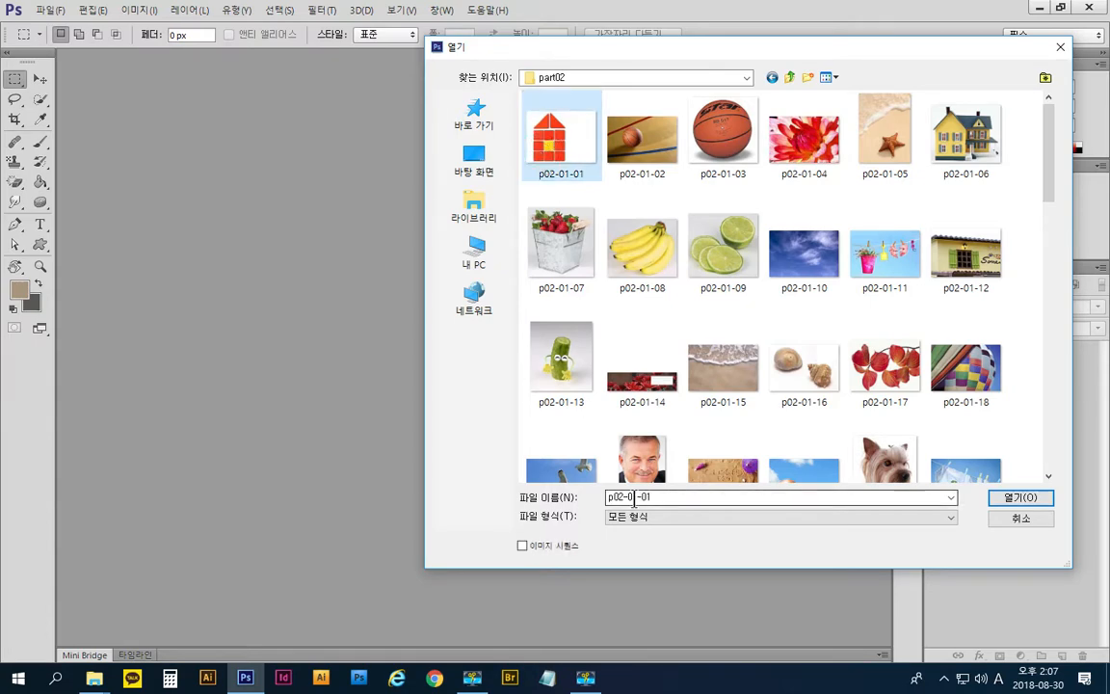
{"action": "left_click", "coordinate": [1032, 498]}
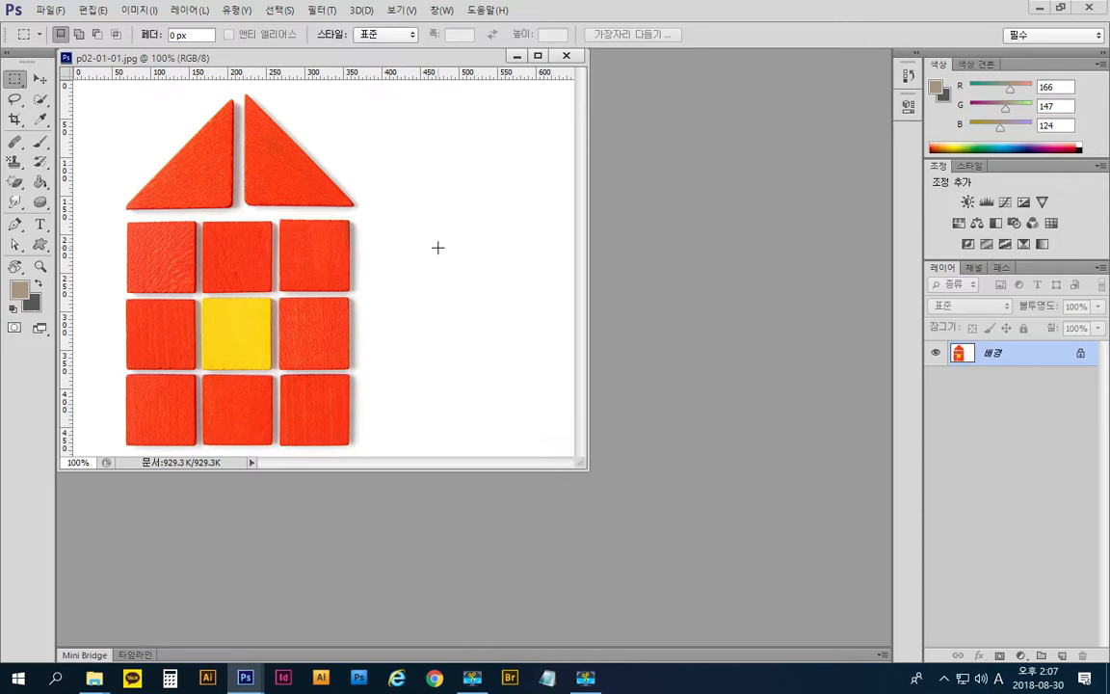
- Enlarge the floating p02-01-01 document window and zoom the image in and out, ending at about 111%
{"action": "scroll", "coordinate": [437, 248], "scroll_direction": "up", "scroll_amount": 5}
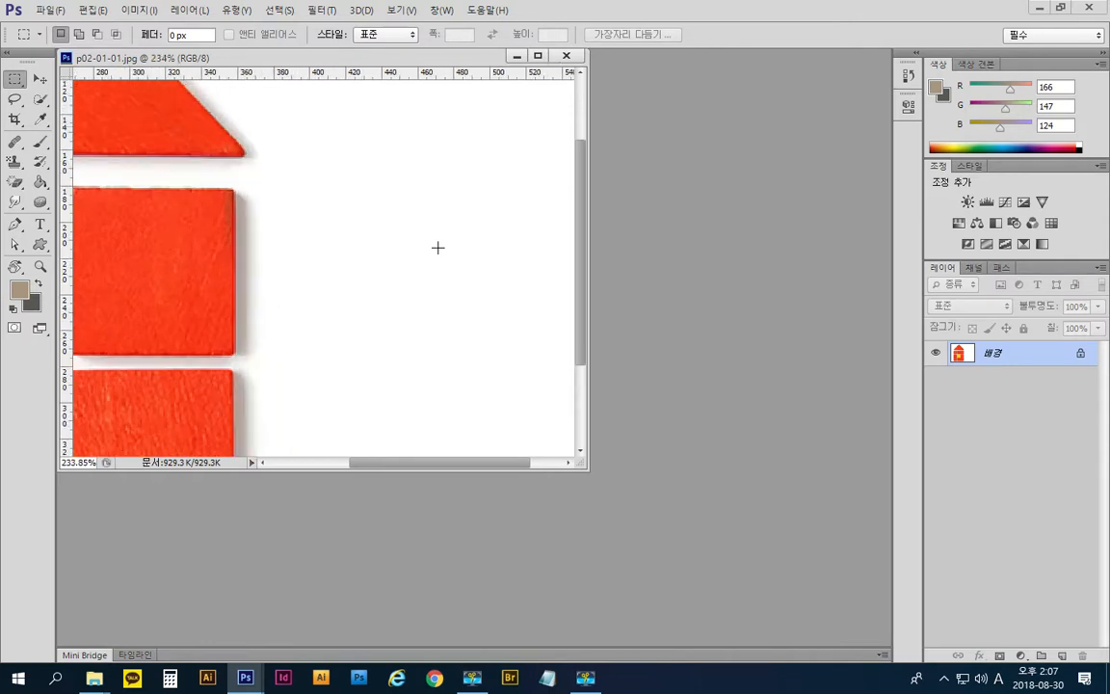
{"action": "scroll", "coordinate": [438, 247], "scroll_direction": "down", "scroll_amount": 6}
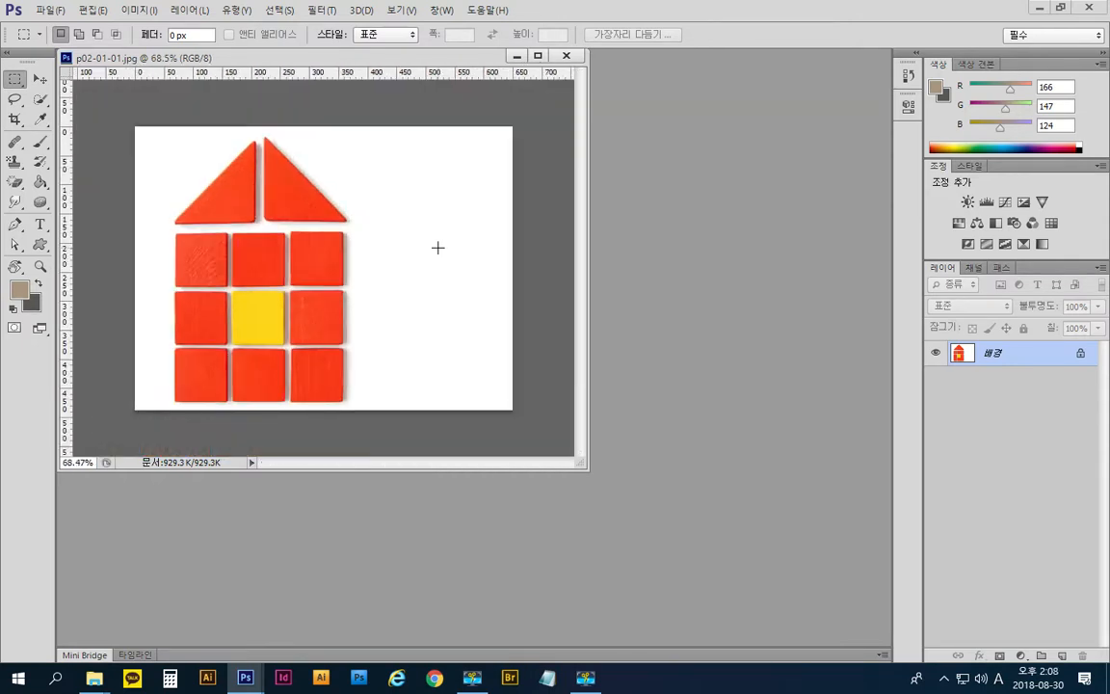
{"action": "scroll", "coordinate": [438, 248], "scroll_direction": "down", "scroll_amount": 4}
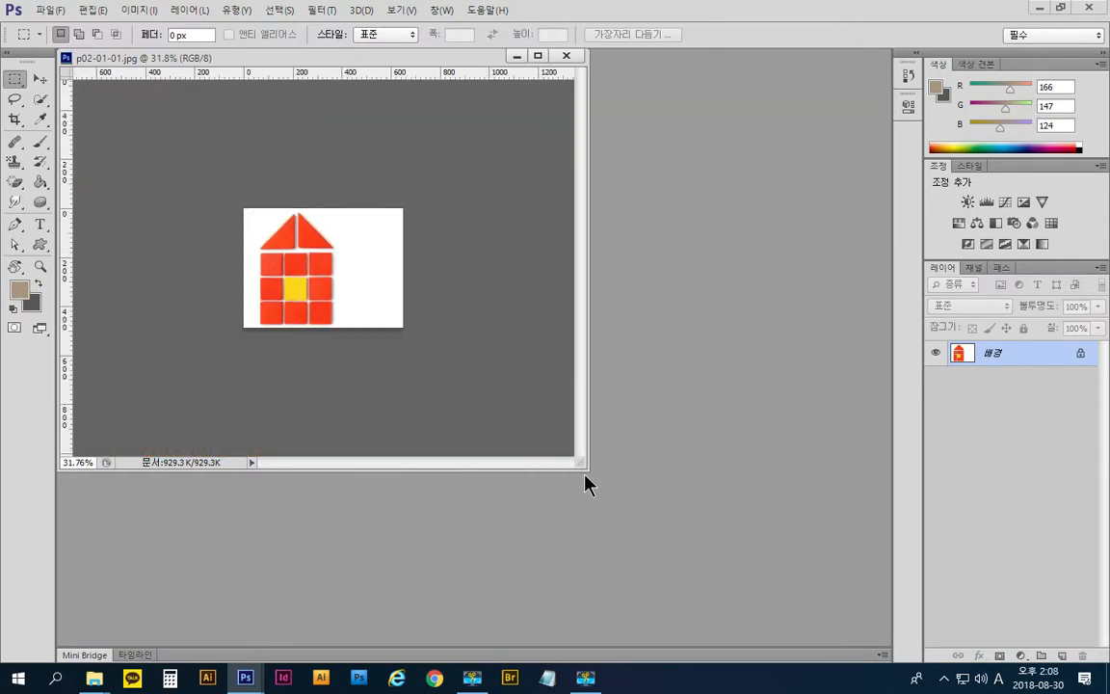
{"action": "left_click_drag", "start_coordinate": [583, 469], "coordinate": [747, 601]}
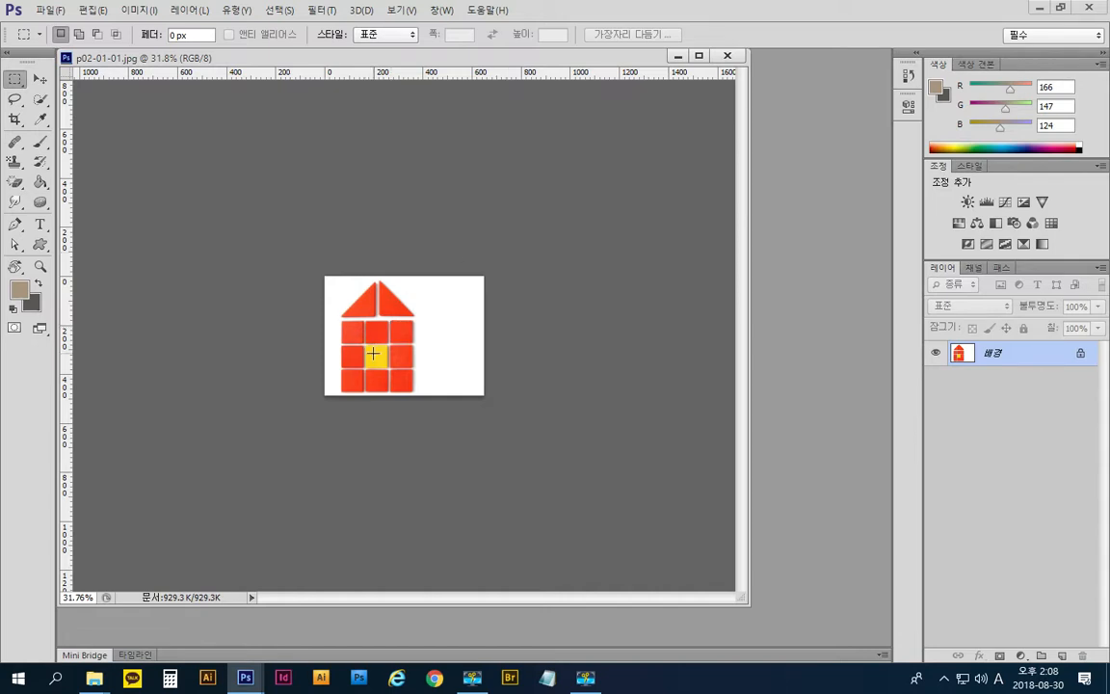
{"action": "scroll", "coordinate": [373, 354], "scroll_direction": "up", "scroll_amount": 4}
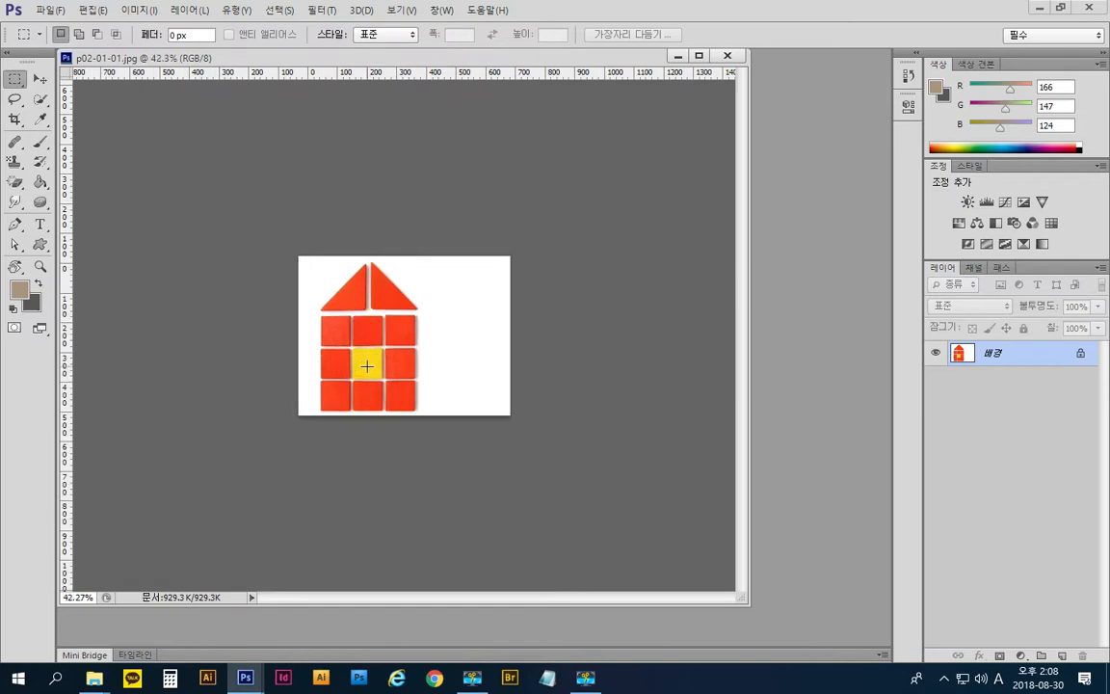
{"action": "scroll", "coordinate": [332, 384], "scroll_direction": "up", "scroll_amount": 5}
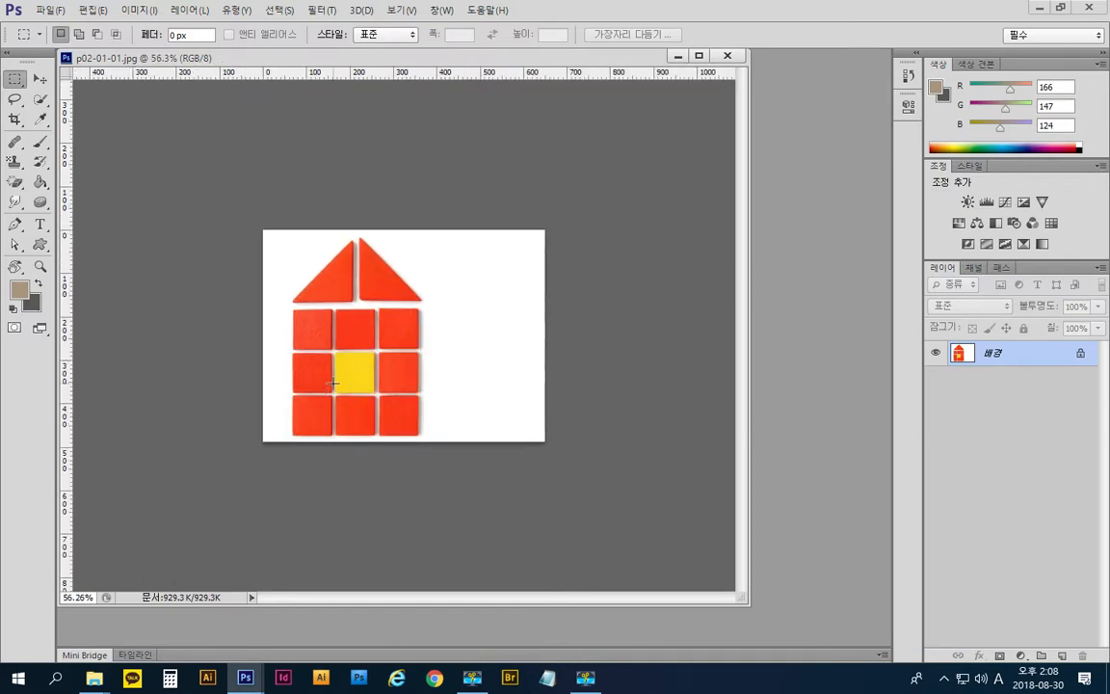
{"action": "scroll", "coordinate": [332, 384], "scroll_direction": "up", "scroll_amount": 4}
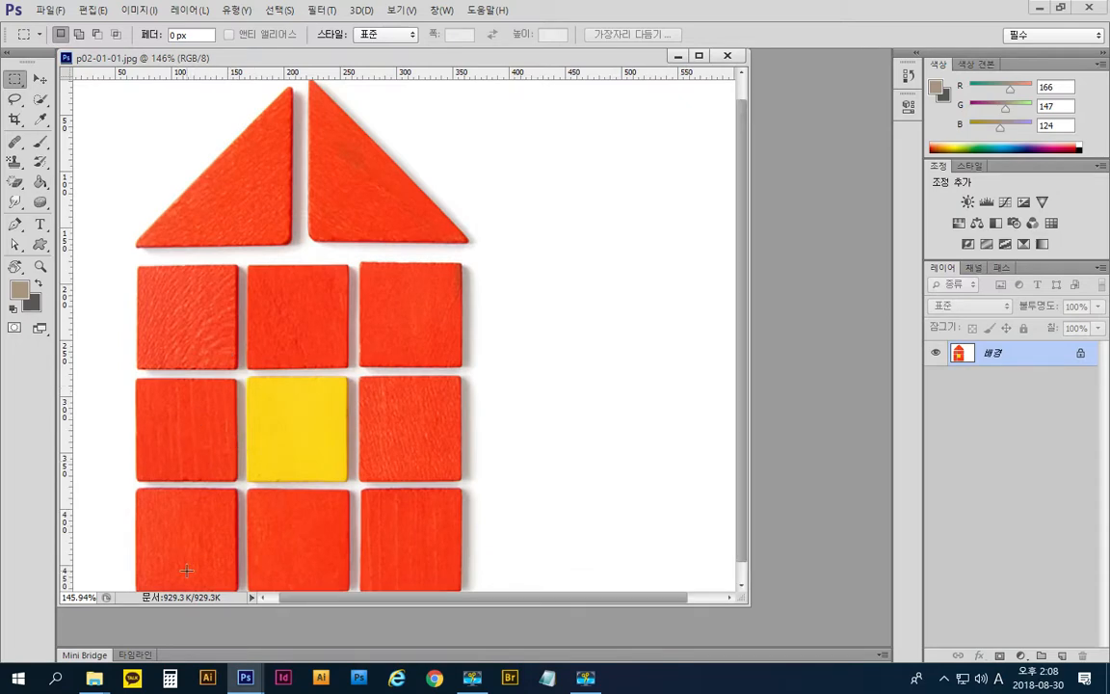
{"action": "scroll", "coordinate": [178, 540], "scroll_direction": "up", "scroll_amount": 3}
{"action": "scroll", "coordinate": [186, 570], "scroll_direction": "down", "scroll_amount": 6}
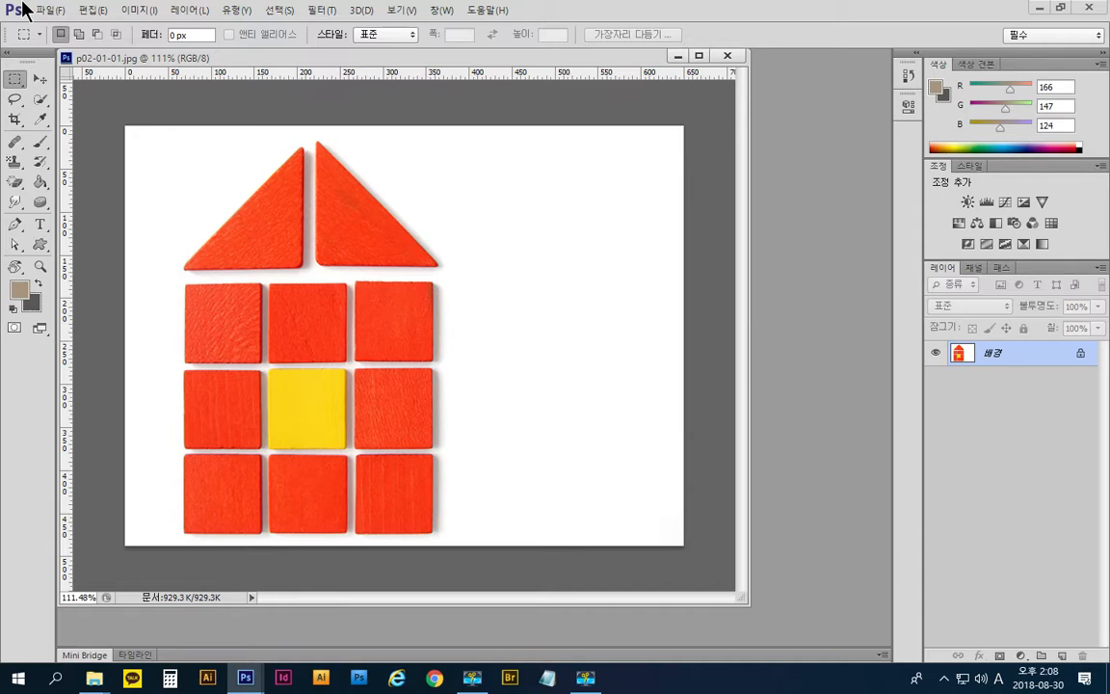
- Draw a selection around the whole block house with the Rectangular Marquee tool and deselect it
{"action": "left_click", "coordinate": [21, 88]}
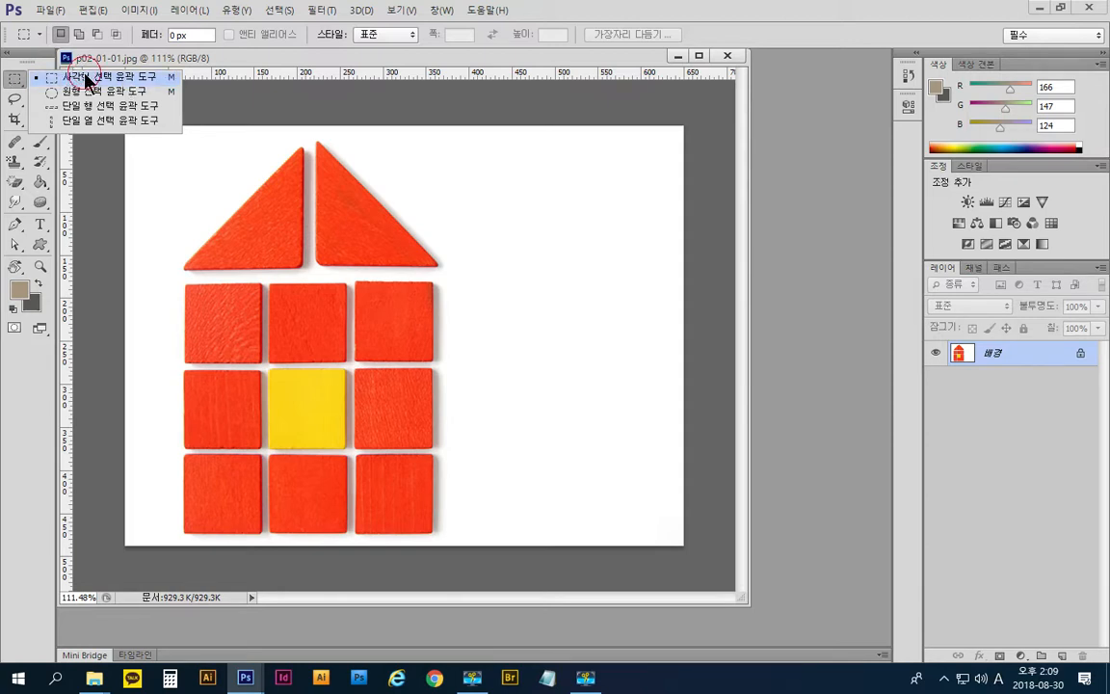
{"action": "left_click", "coordinate": [85, 76]}
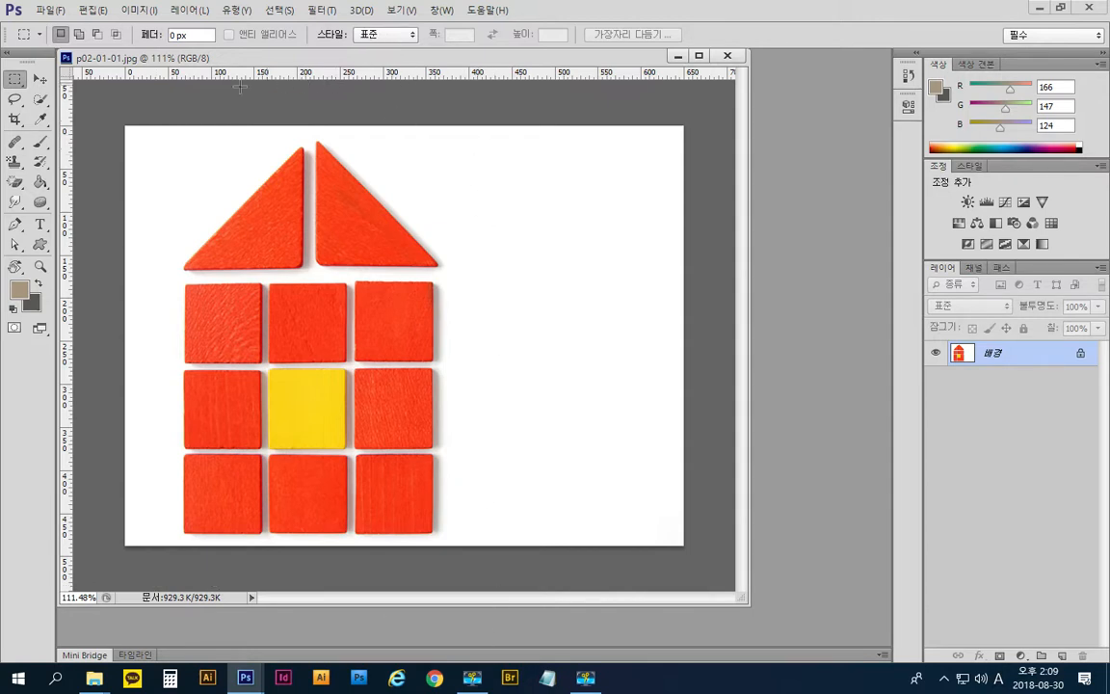
{"action": "left_click_drag", "start_coordinate": [157, 130], "coordinate": [453, 546]}
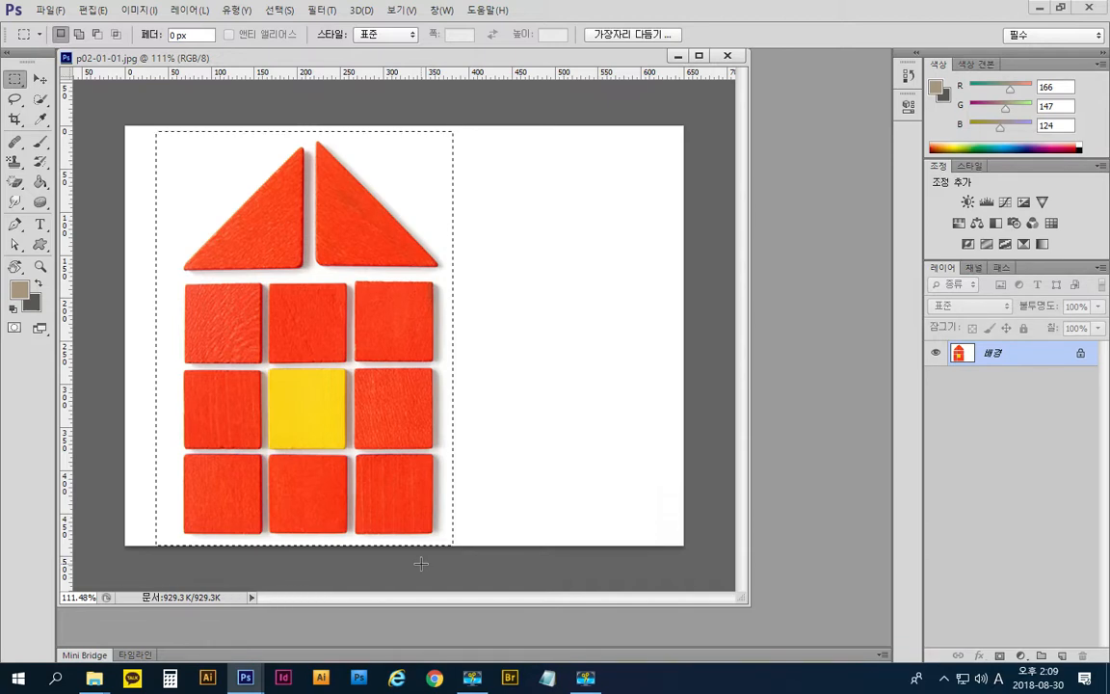
{"action": "left_click", "coordinate": [529, 421]}
- Draw a rectangular marquee inside the block house and stretch all four sides around the whole house with Transform Selection
{"action": "left_click_drag", "start_coordinate": [220, 160], "coordinate": [400, 507]}
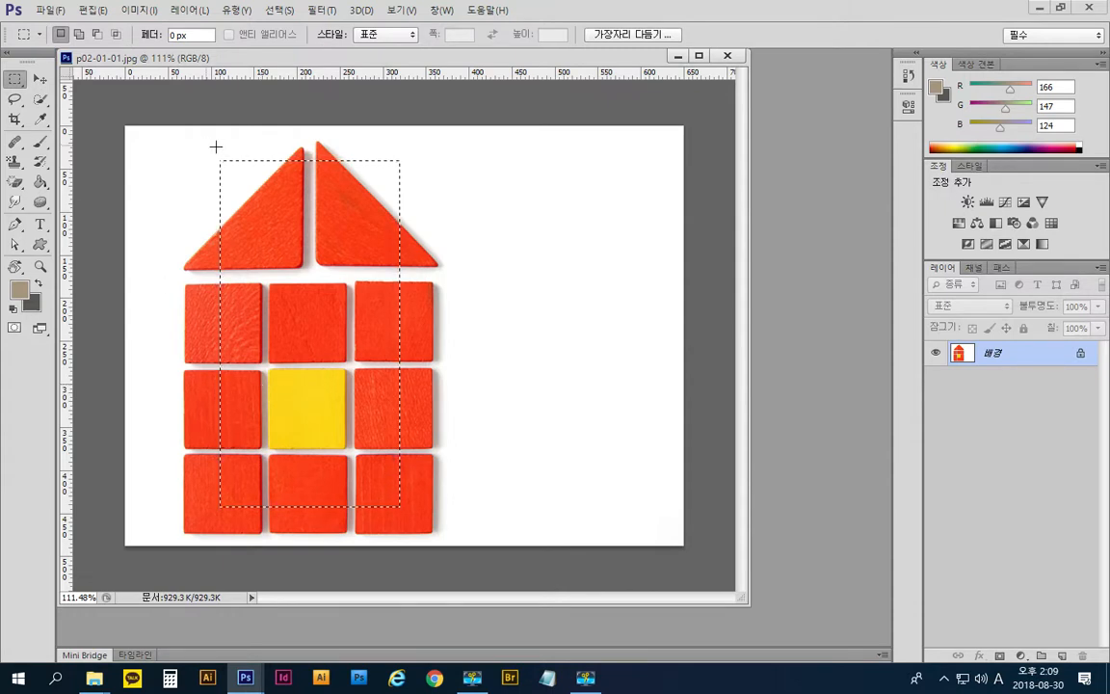
{"action": "right_click", "coordinate": [376, 188]}
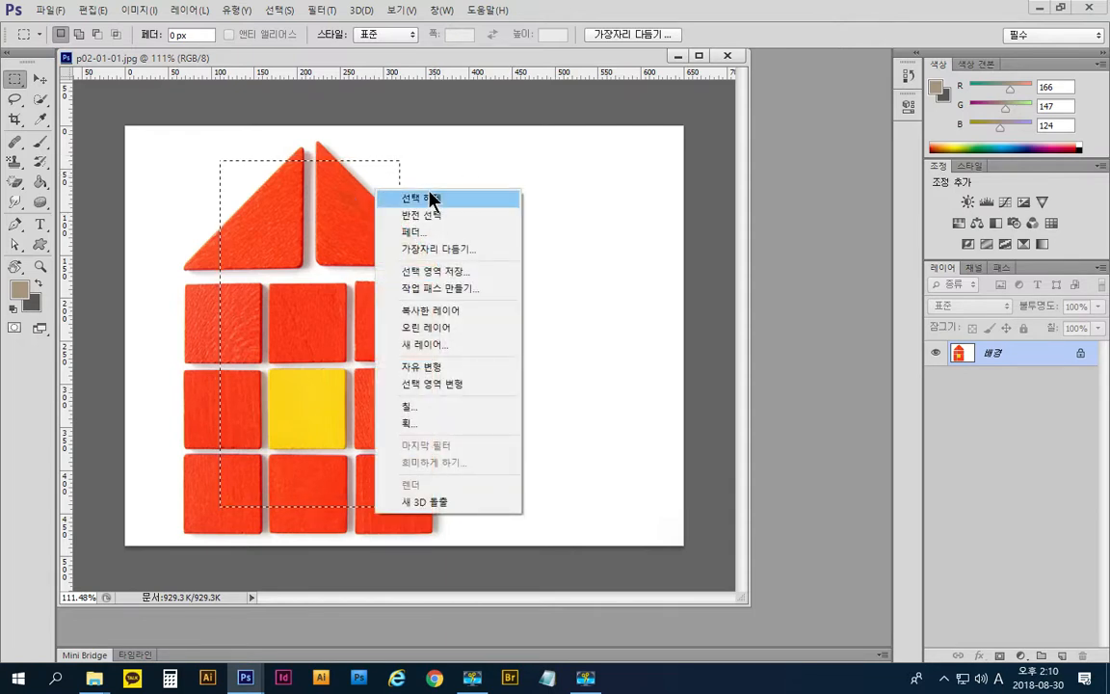
{"action": "left_click", "coordinate": [473, 397]}
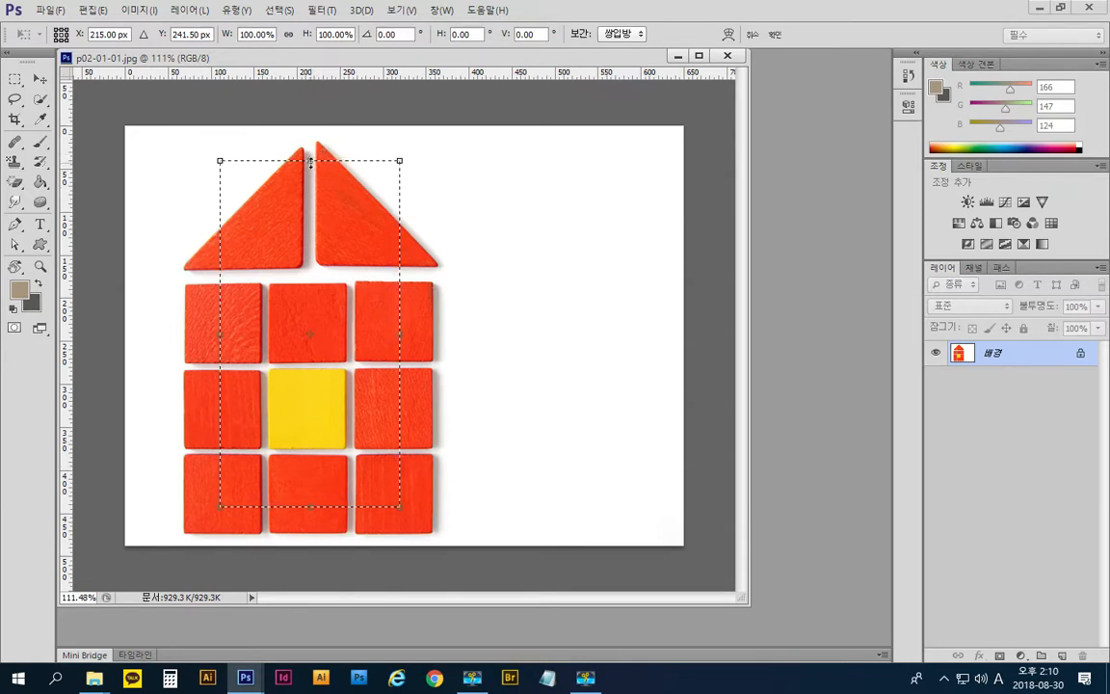
{"action": "left_click_drag", "start_coordinate": [310, 161], "coordinate": [310, 134]}
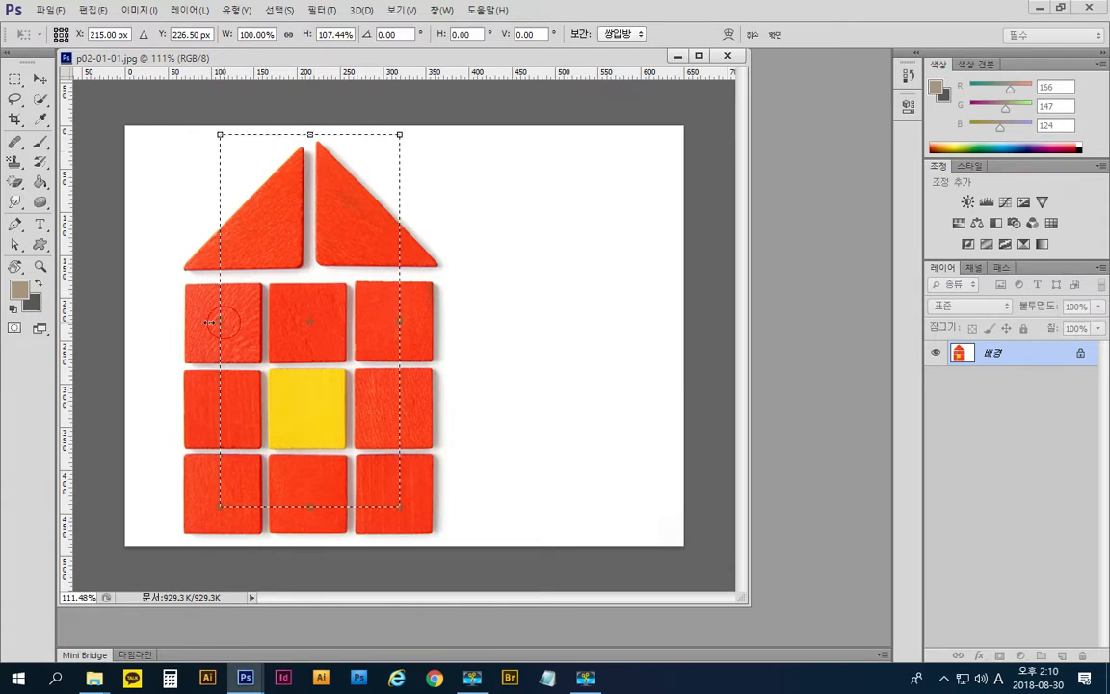
{"action": "left_click_drag", "start_coordinate": [210, 321], "coordinate": [170, 321]}
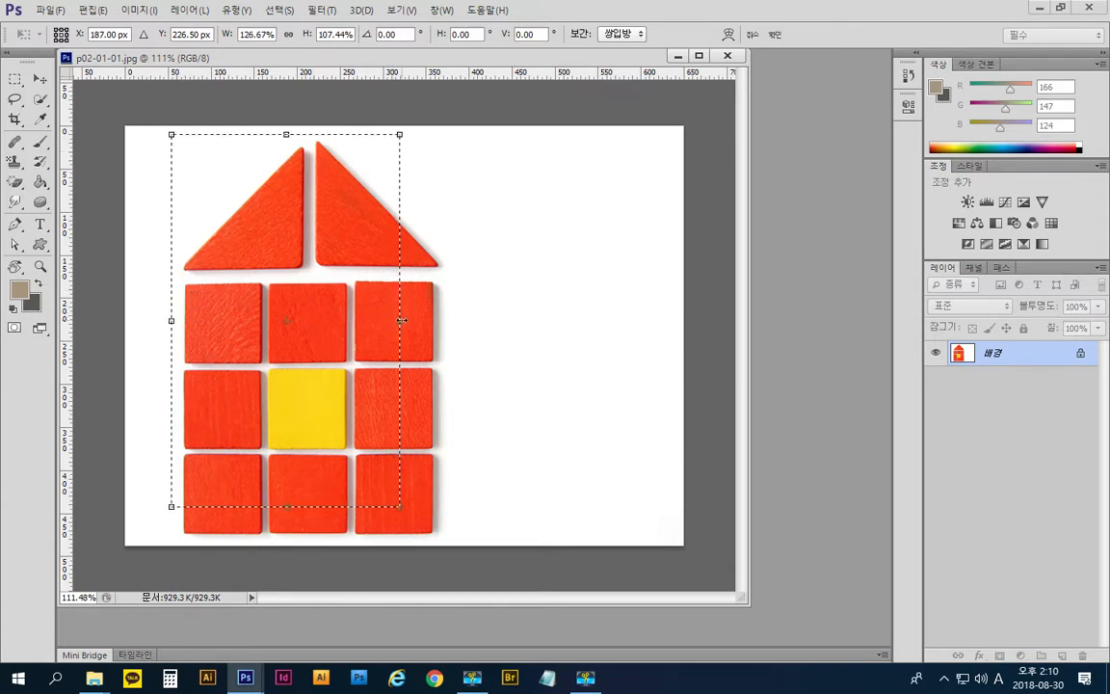
{"action": "left_click_drag", "start_coordinate": [401, 320], "coordinate": [451, 320]}
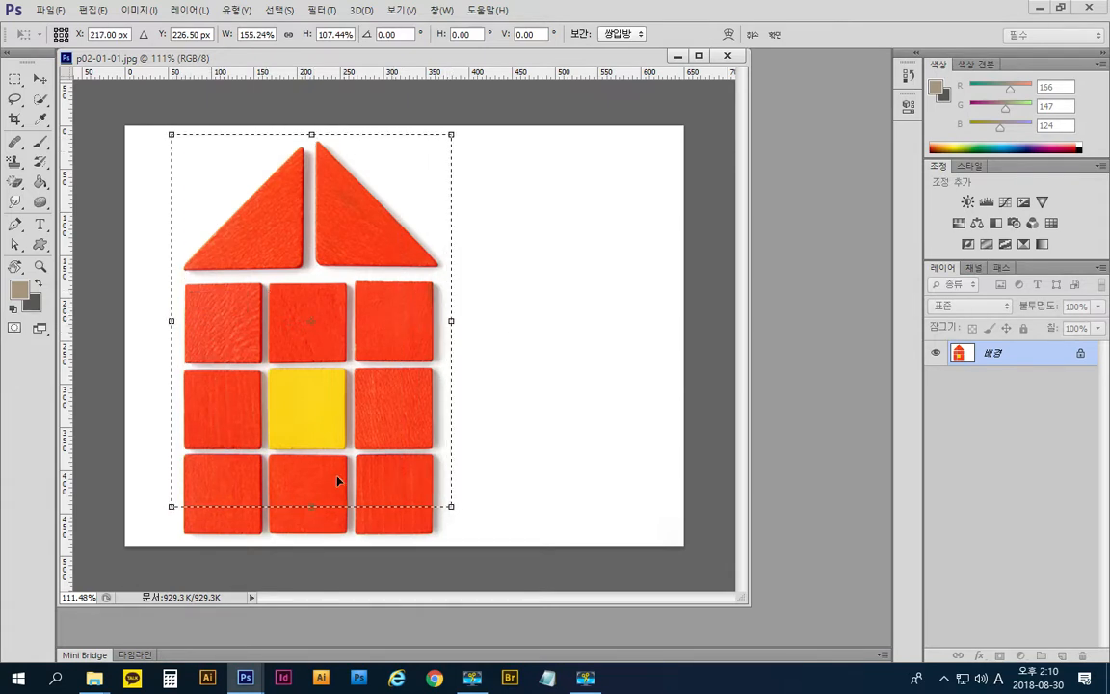
{"action": "left_click_drag", "start_coordinate": [311, 506], "coordinate": [311, 544]}
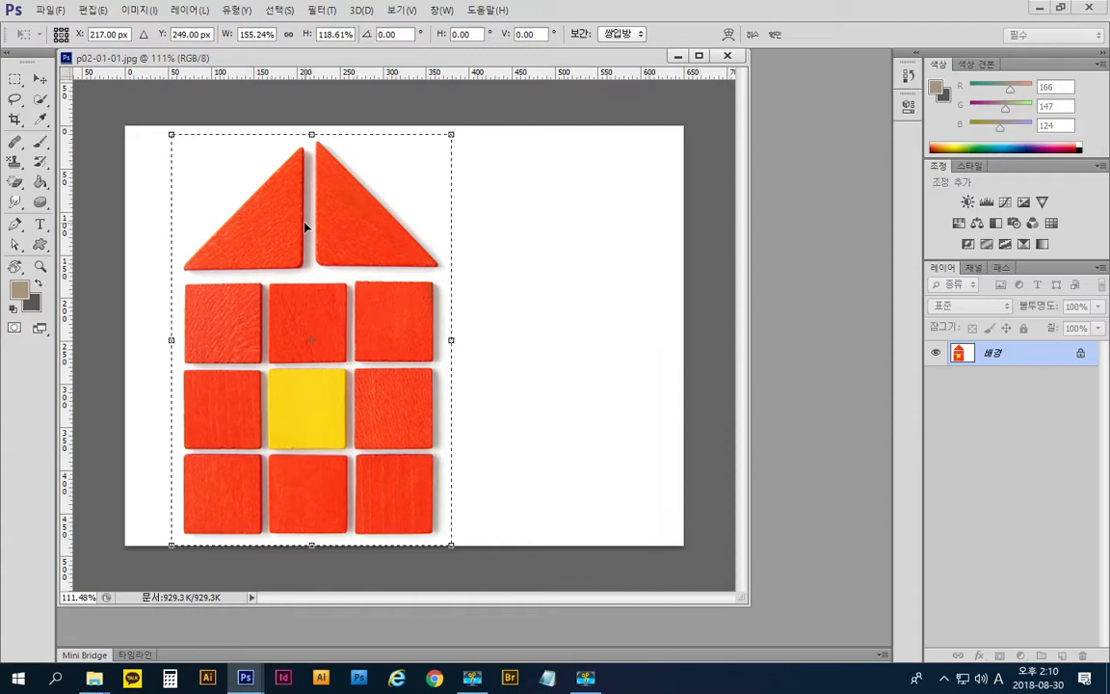
{"action": "key", "text": "Return"}
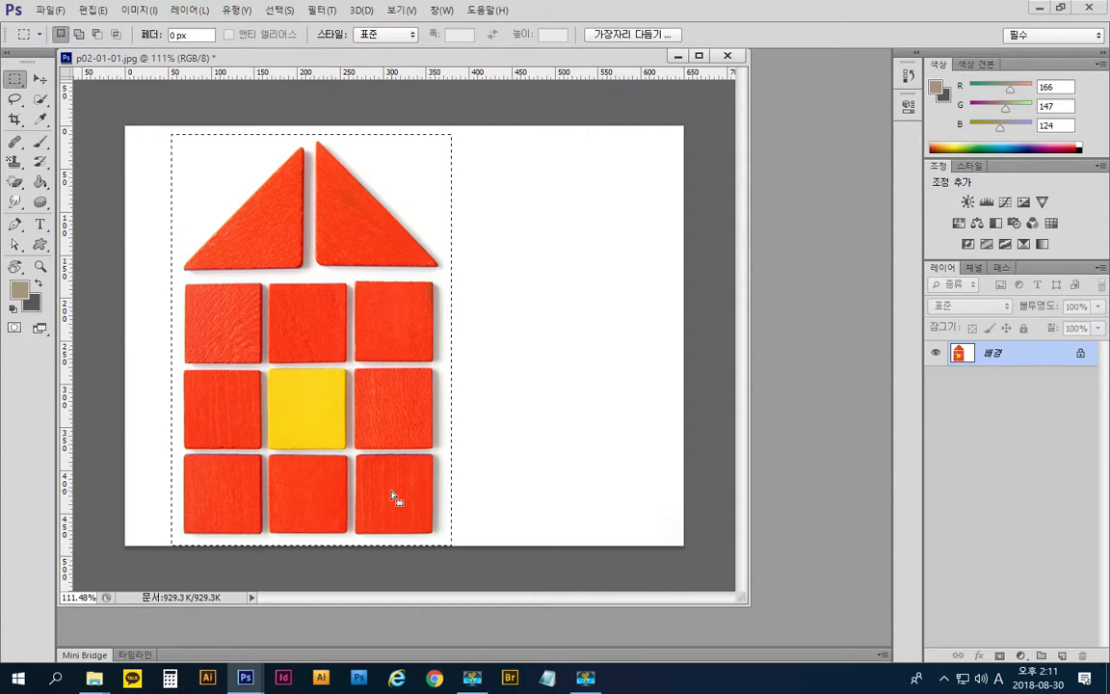
- Try a plain move of the selected house with the Move tool, undo it, and duplicate the house into the blank area beside it
{"action": "left_click", "coordinate": [42, 88]}
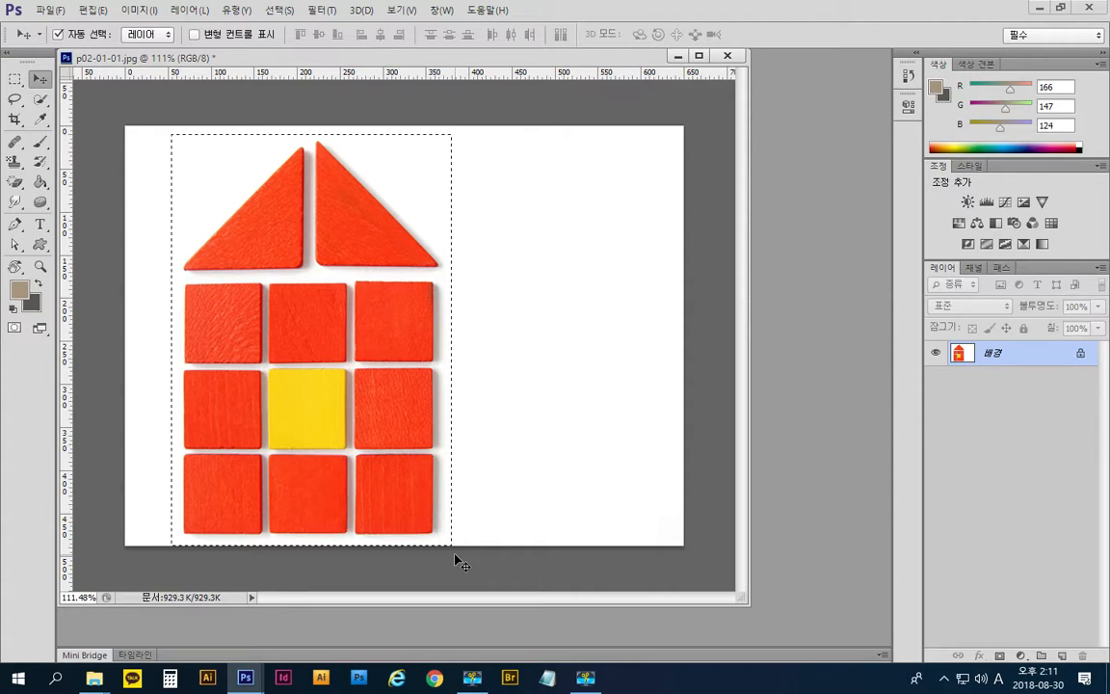
{"action": "left_click_drag", "start_coordinate": [396, 239], "coordinate": [612, 240]}
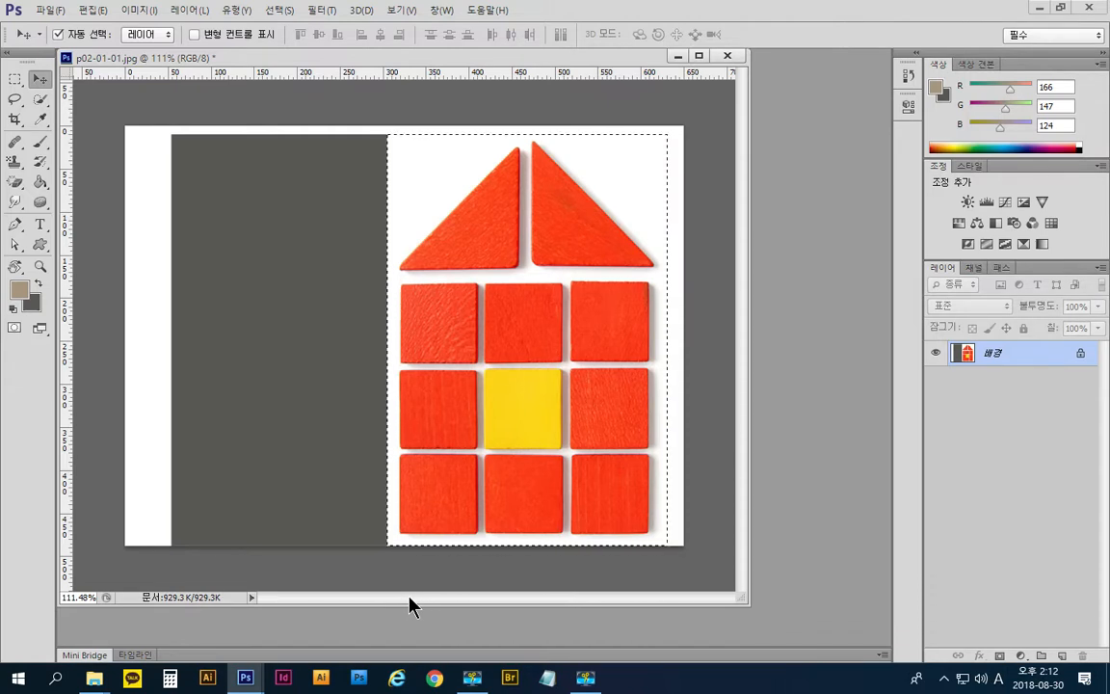
{"action": "key", "text": "ctrl+z"}
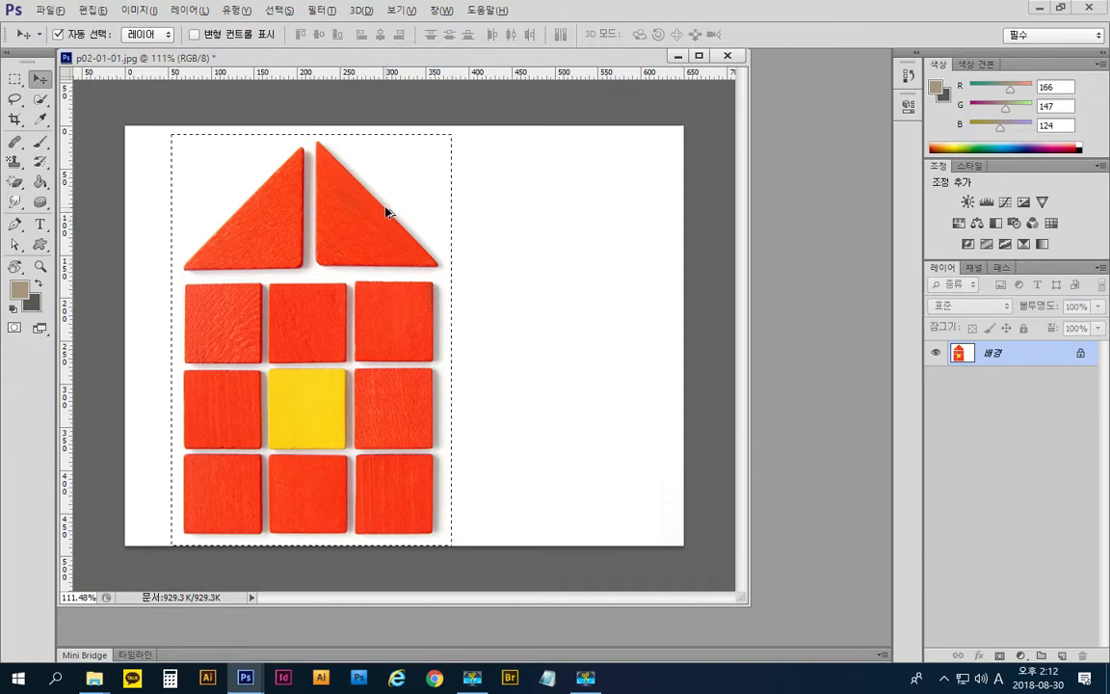
{"action": "left_click_drag", "start_coordinate": [374, 213], "coordinate": [650, 225]}
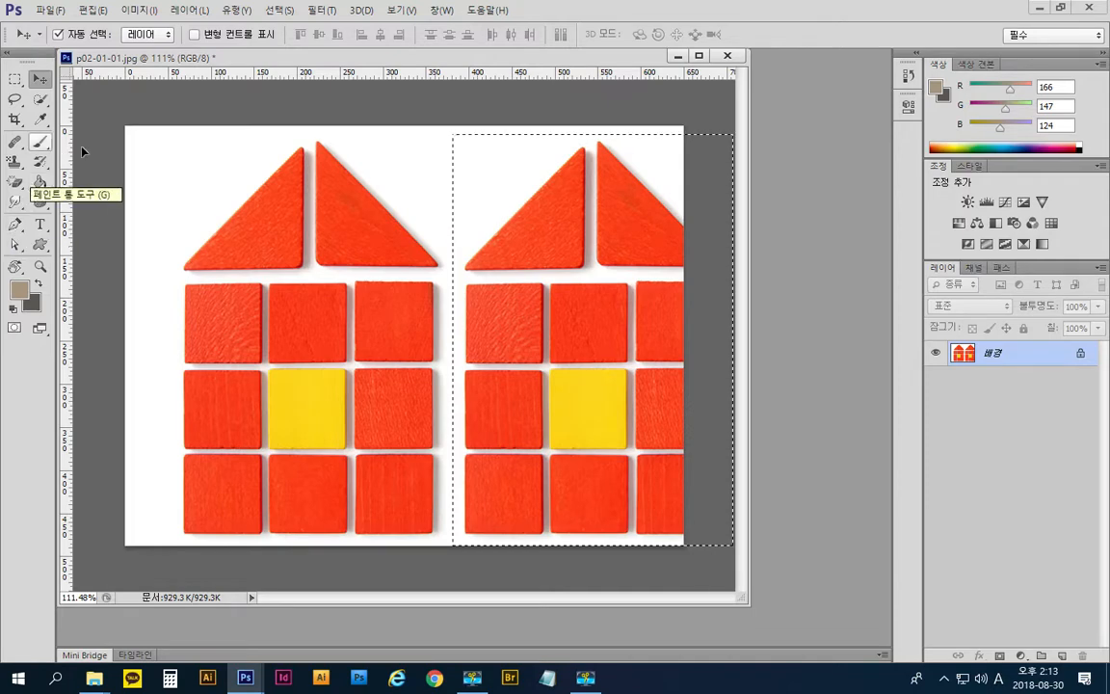
- Scale the duplicated house to 50% with Free Transform, widening the document window for room, and place it near the image's lower-right corner
{"action": "left_click", "coordinate": [92, 11]}
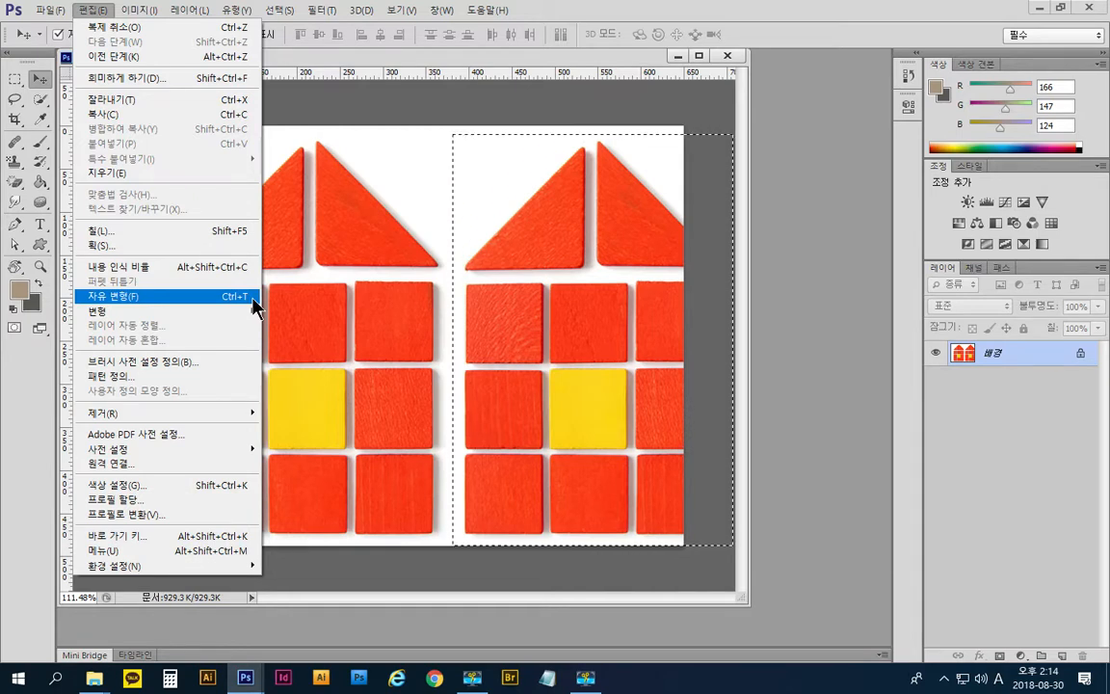
{"action": "left_click", "coordinate": [820, 256]}
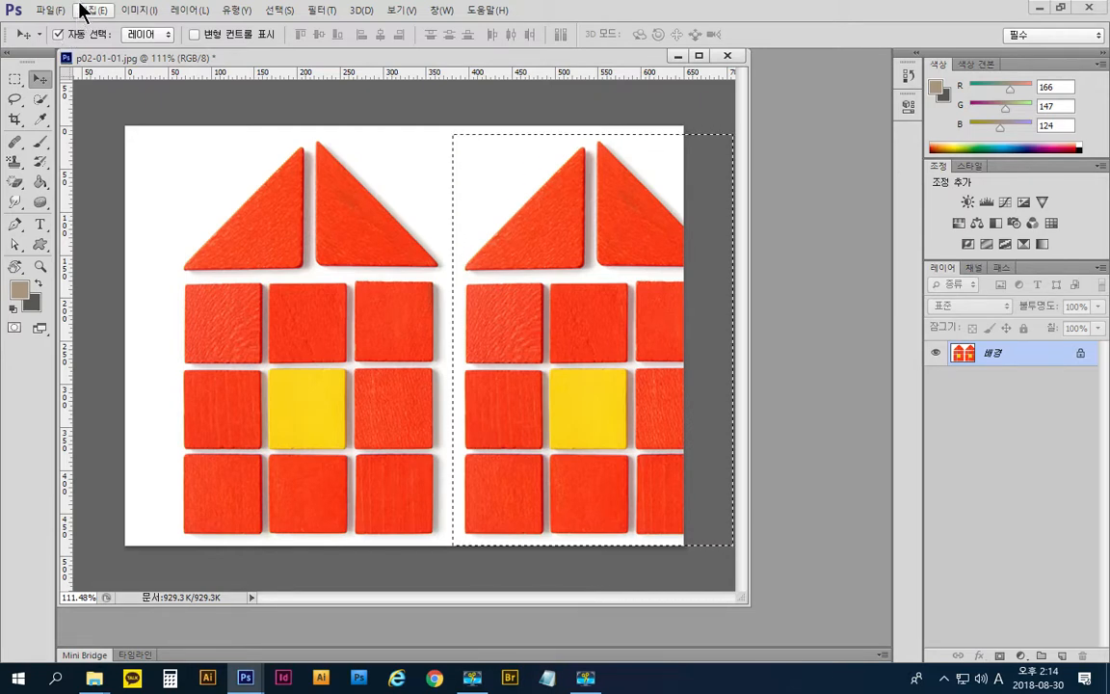
{"action": "key", "text": "ctrl+t"}
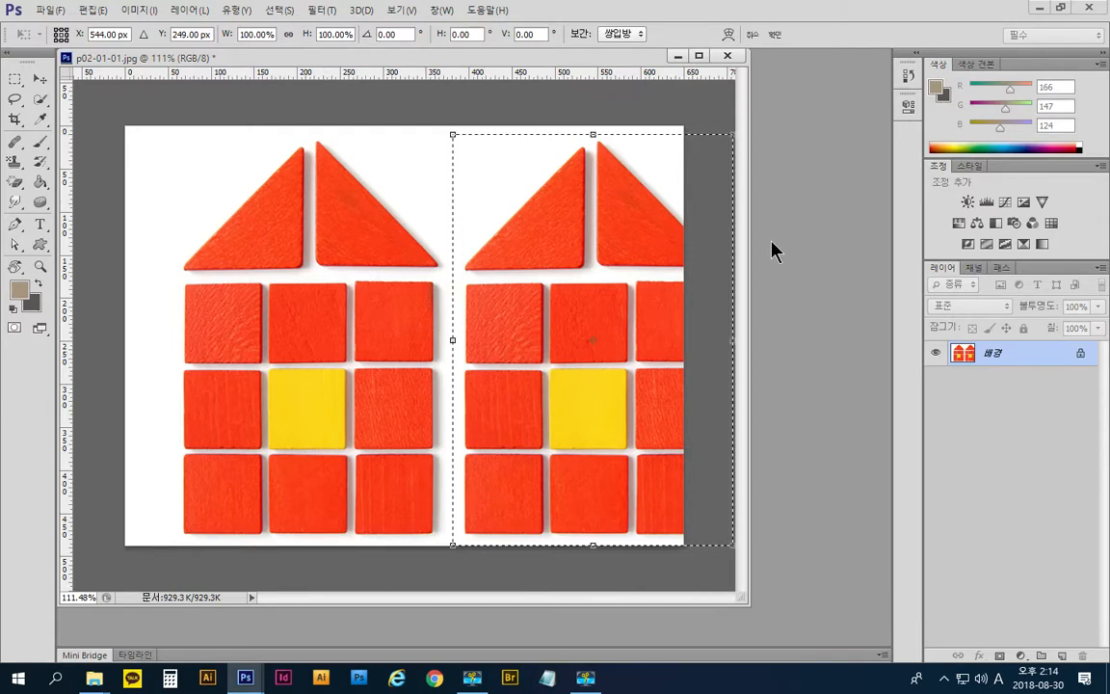
{"action": "left_click_drag", "start_coordinate": [749, 239], "coordinate": [881, 248]}
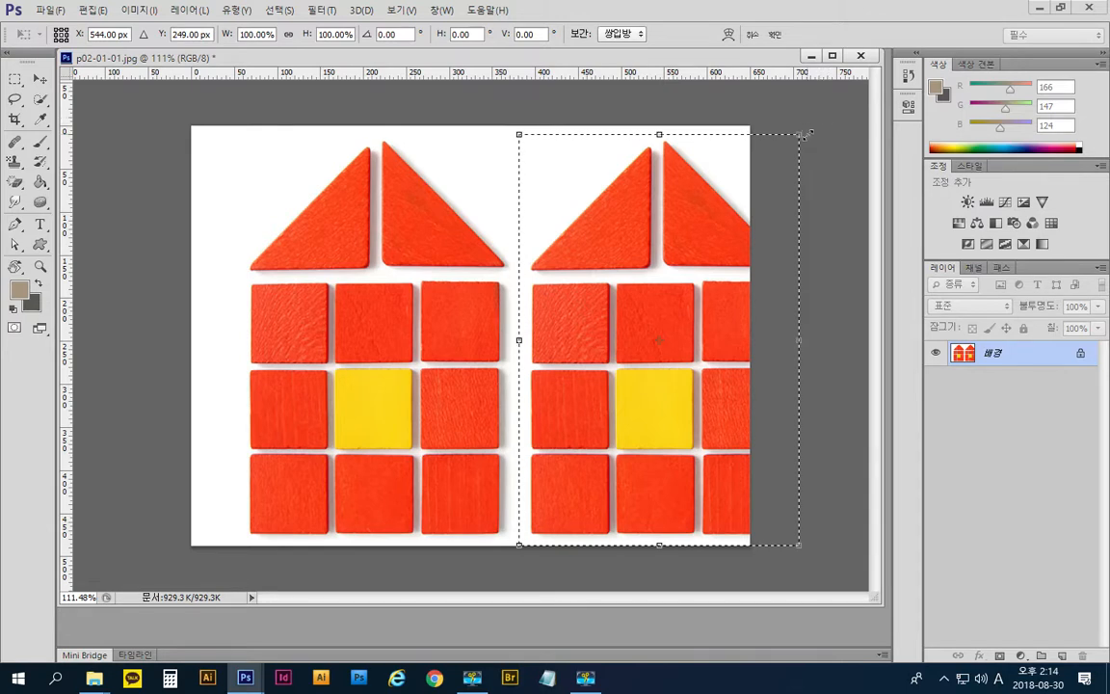
{"action": "left_click_drag", "start_coordinate": [800, 135], "coordinate": [682, 358]}
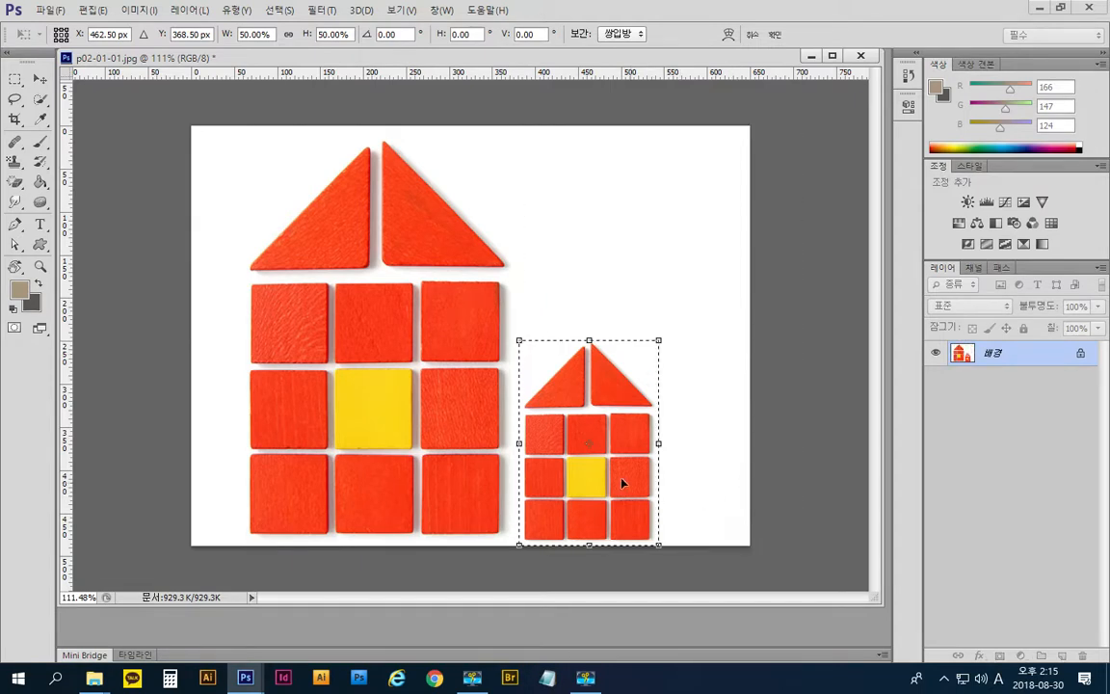
{"action": "left_click_drag", "start_coordinate": [617, 476], "coordinate": [638, 467]}
{"action": "left_click_drag", "start_coordinate": [651, 466], "coordinate": [664, 468]}
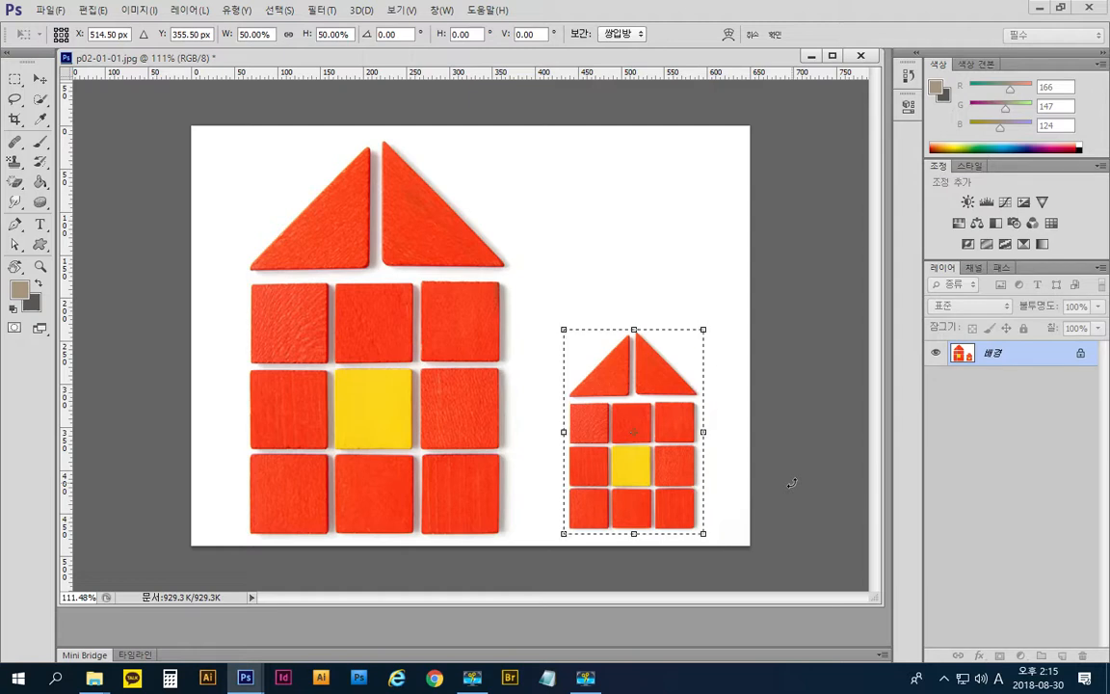
{"action": "key", "text": "Return"}
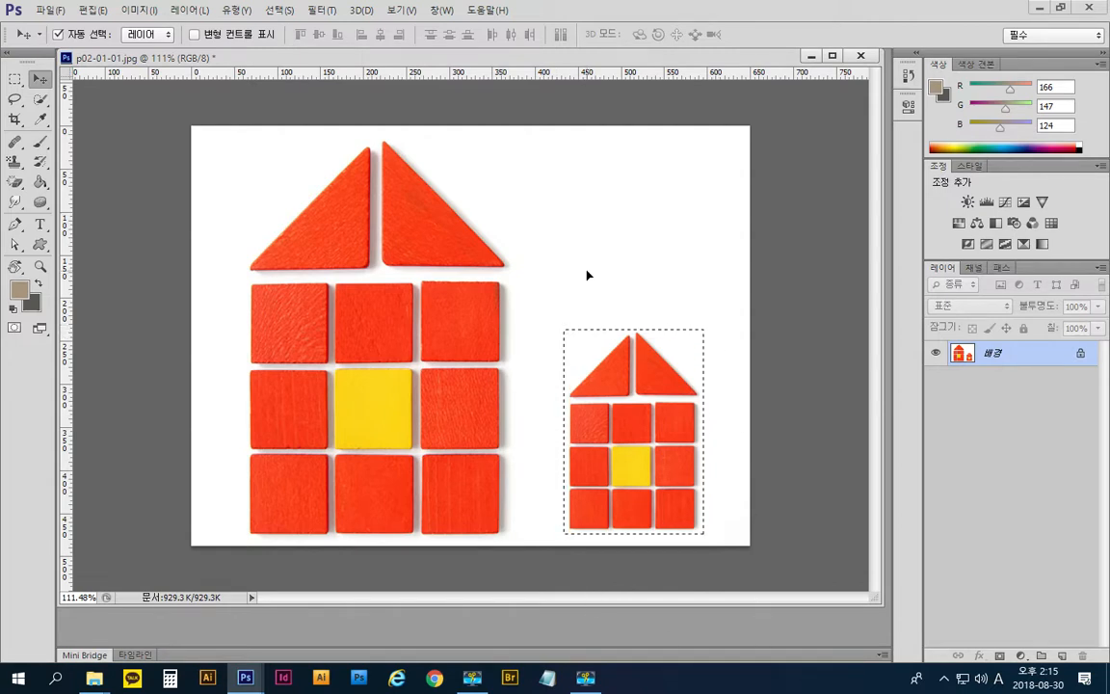
- Try deselecting the small house twice, undoing the deselection each time
{"action": "key", "text": "ctrl+d"}
{"action": "key", "text": "ctrl+d"}
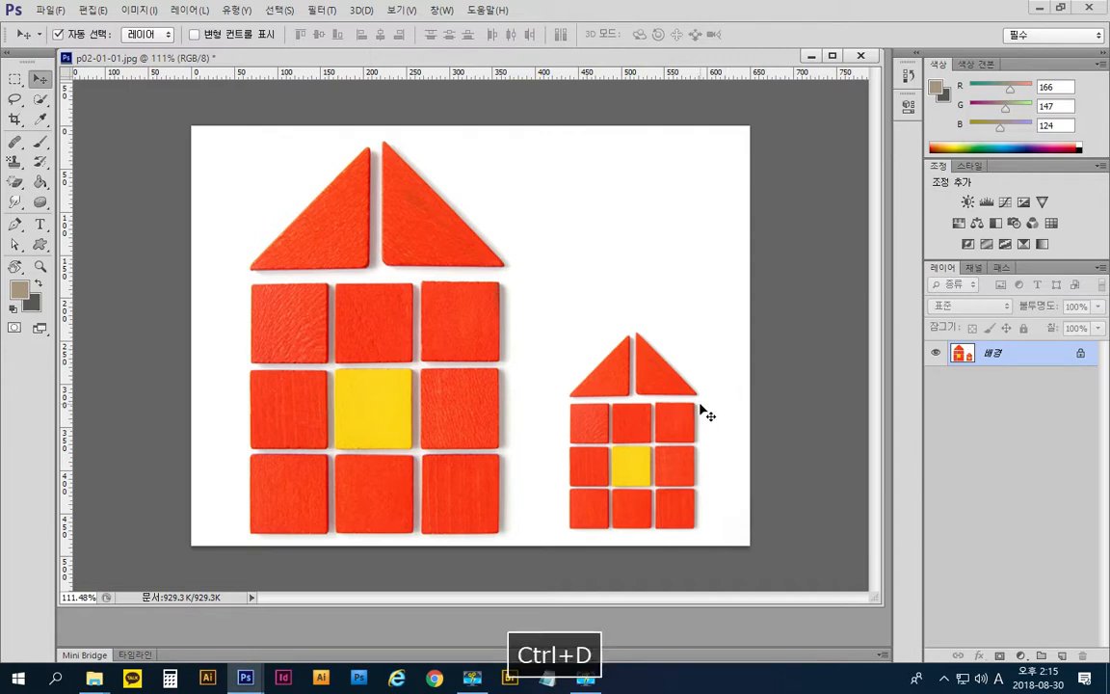
{"action": "key", "text": "ctrl+z"}
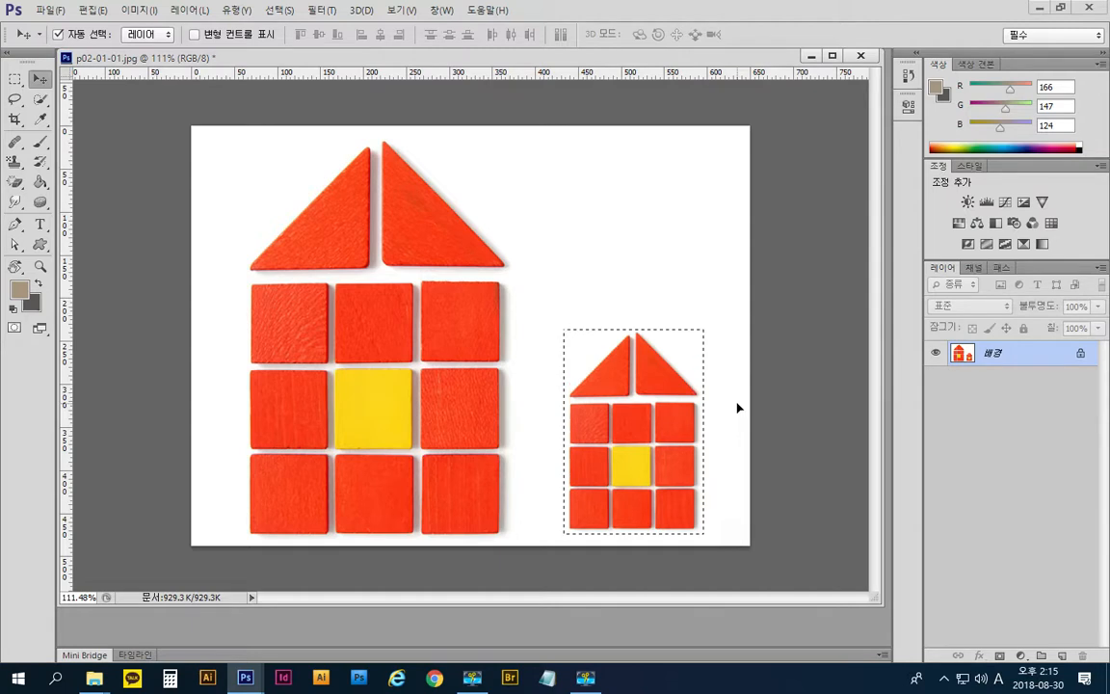
{"action": "left_click", "coordinate": [274, 11]}
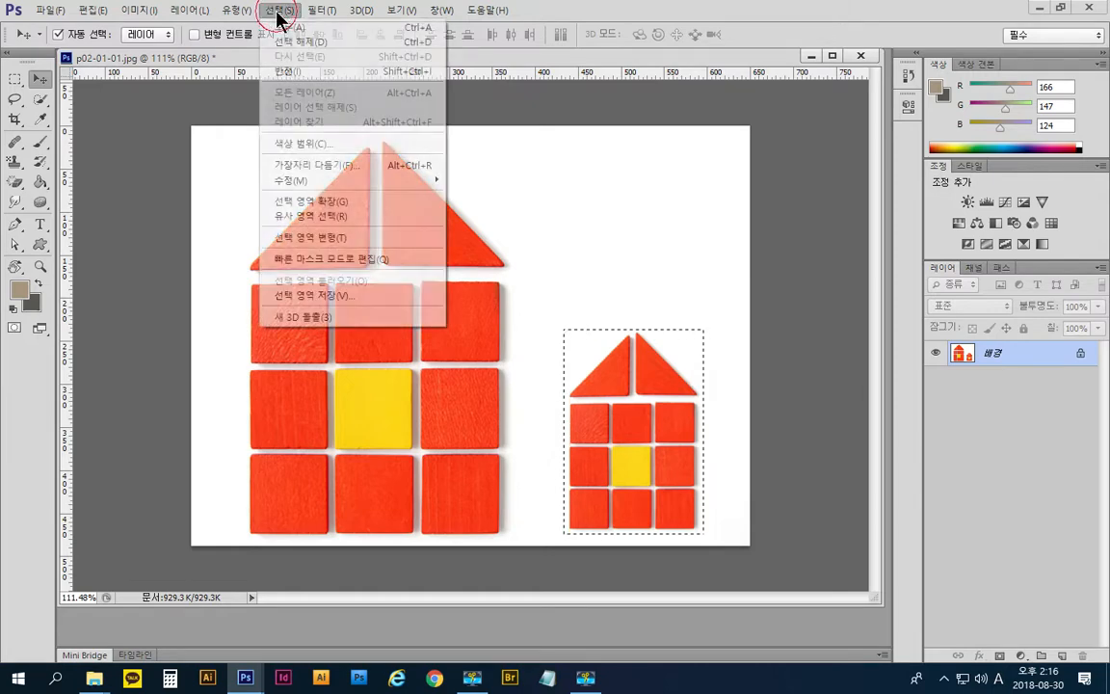
{"action": "left_click", "coordinate": [290, 44]}
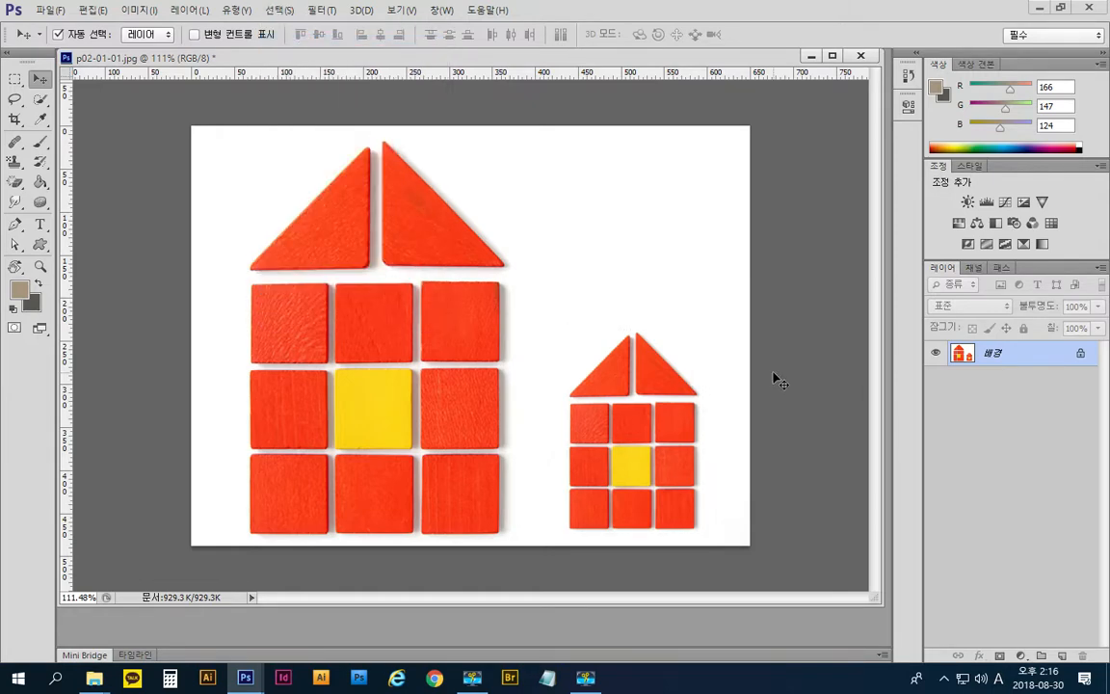
{"action": "key", "text": "ctrl+z"}
{"action": "key", "text": "Escape"}
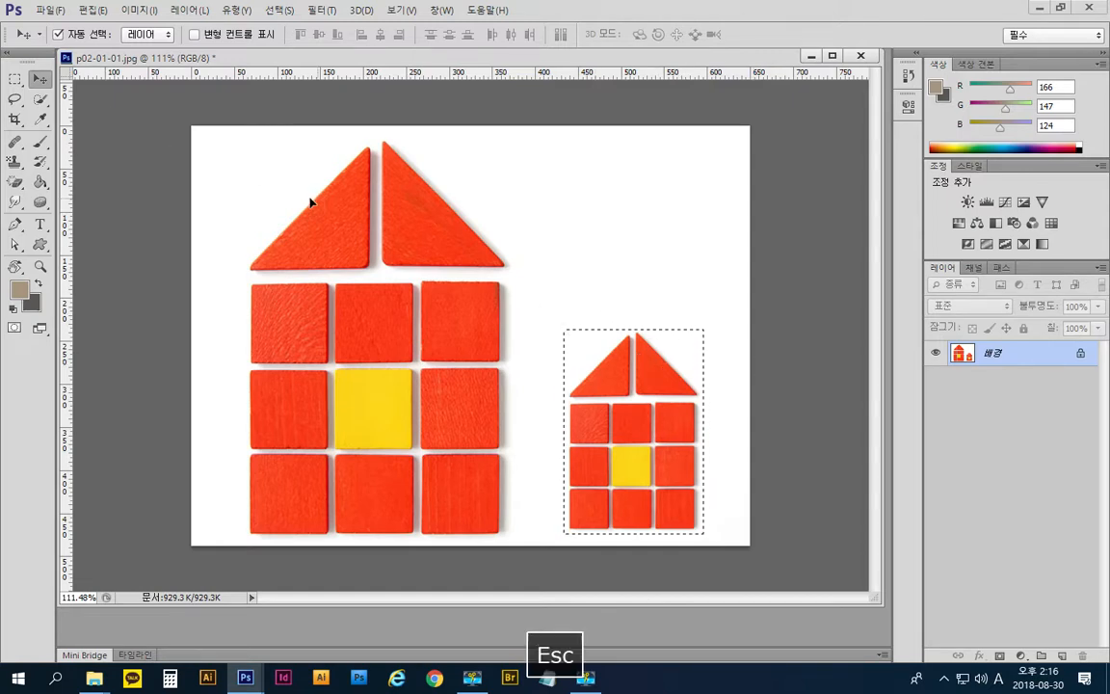
- Clear the selection around the small house with the Rectangular Marquee tool and switch back to the Move tool
{"action": "left_click", "coordinate": [15, 78]}
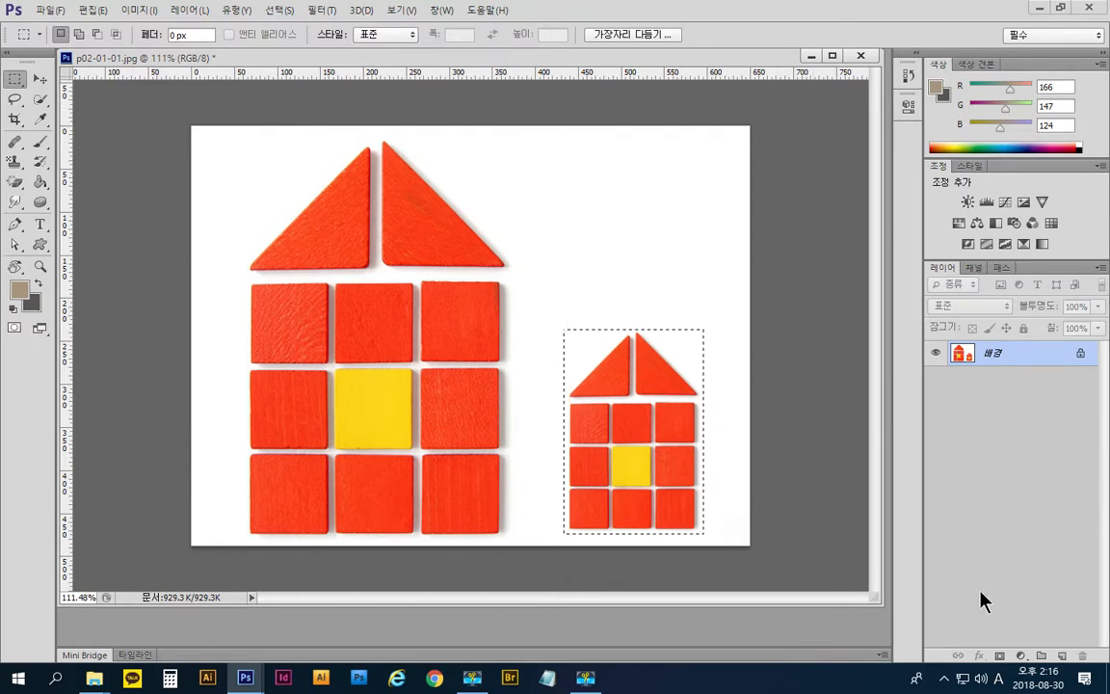
{"action": "left_click", "coordinate": [751, 156]}
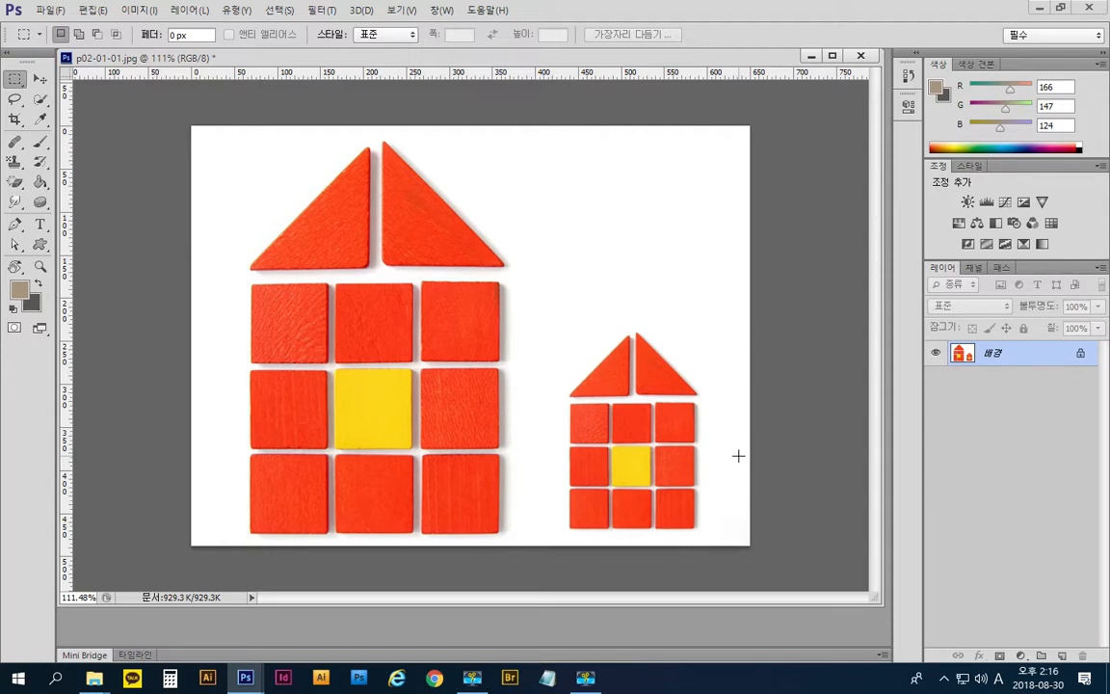
{"action": "left_click", "coordinate": [39, 79]}
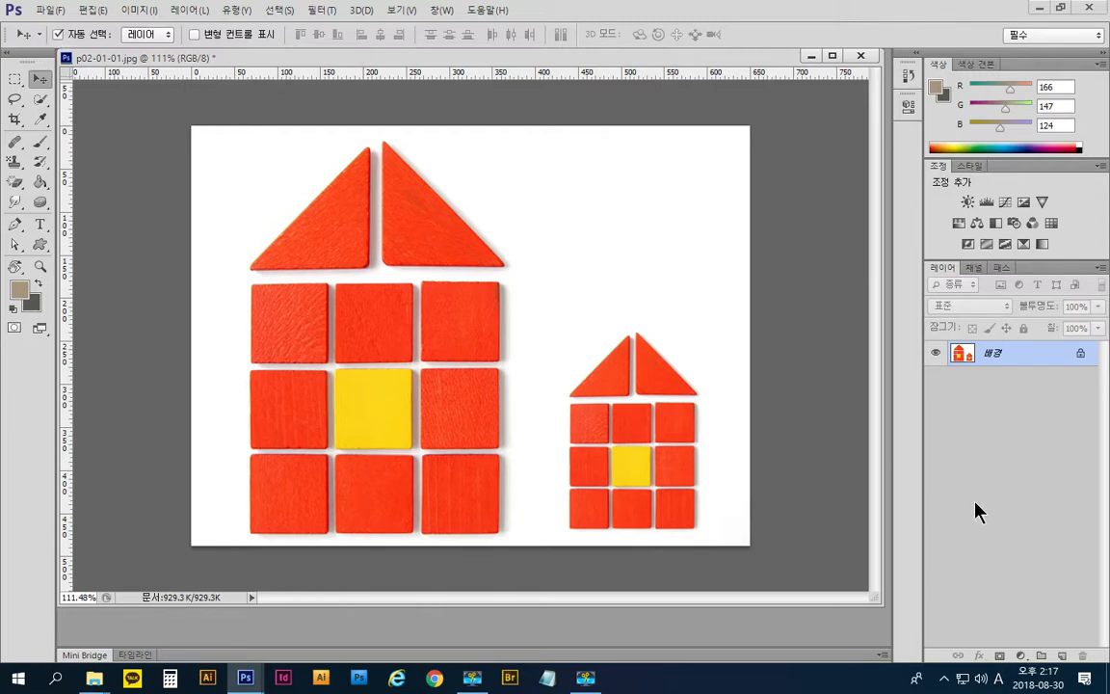
- Duplicate the background layer four times
{"action": "key", "text": "ctrl+j"}
{"action": "key", "text": "ctrl+j"}
{"action": "key", "text": "ctrl+j"}
{"action": "key", "text": "ctrl+j"}
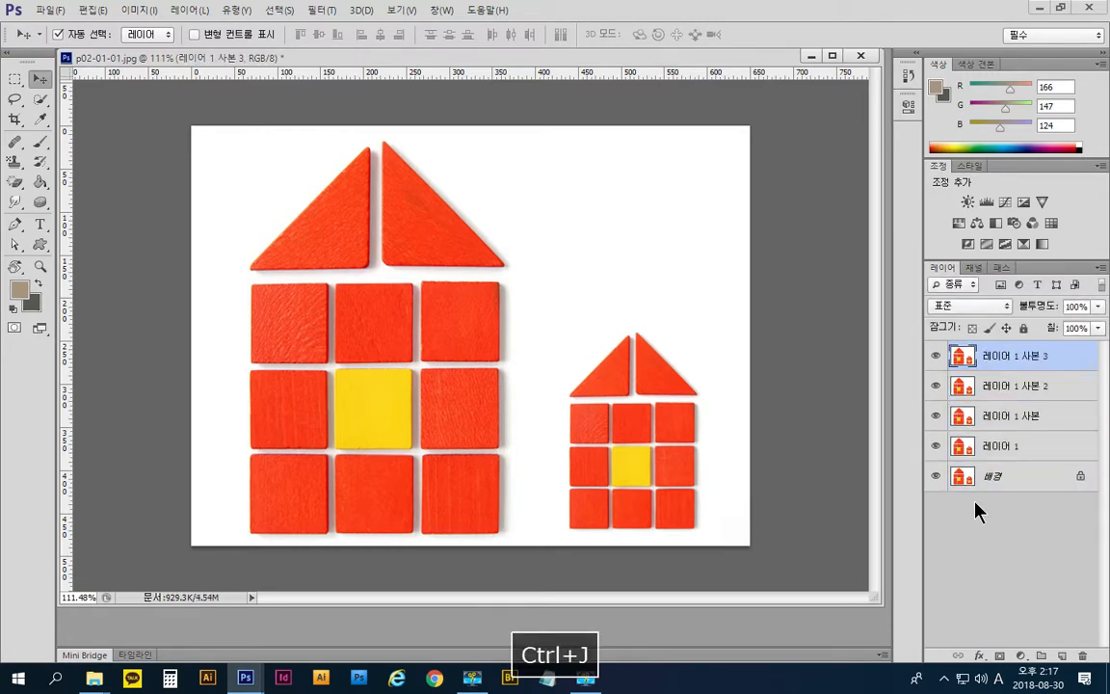
- Shrink 레이어 1 to about 48.5% with Free Transform and move it upward in the image
{"action": "left_click", "coordinate": [1002, 457]}
{"action": "key", "text": "ctrl+t"}
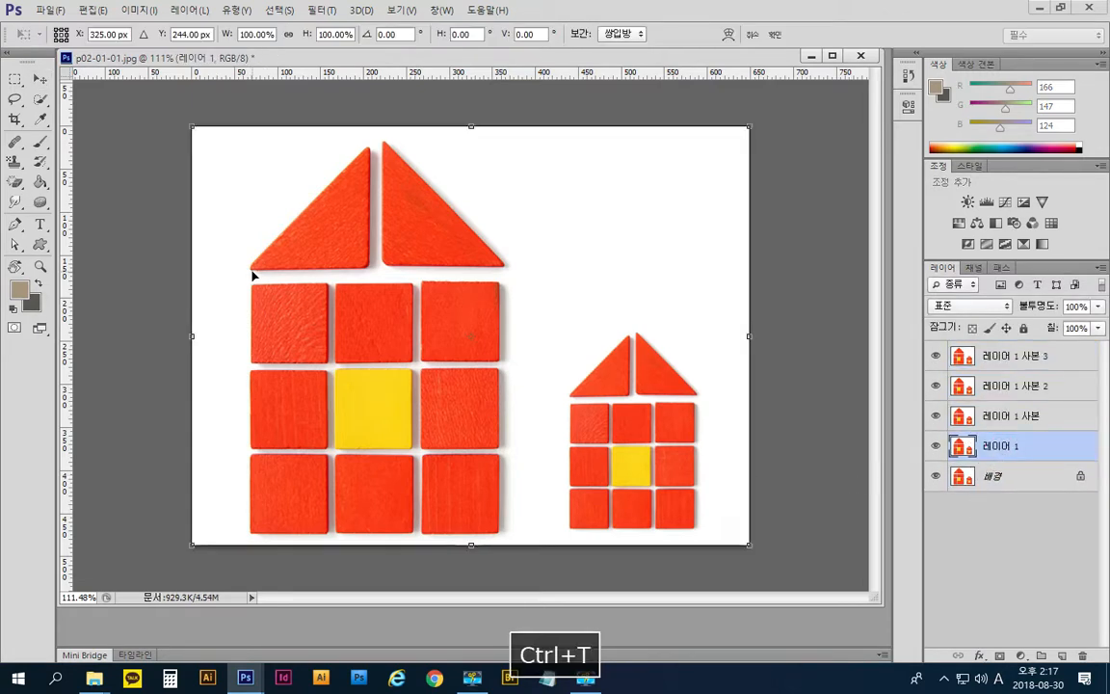
{"action": "left_click_drag", "start_coordinate": [190, 128], "coordinate": [480, 341]}
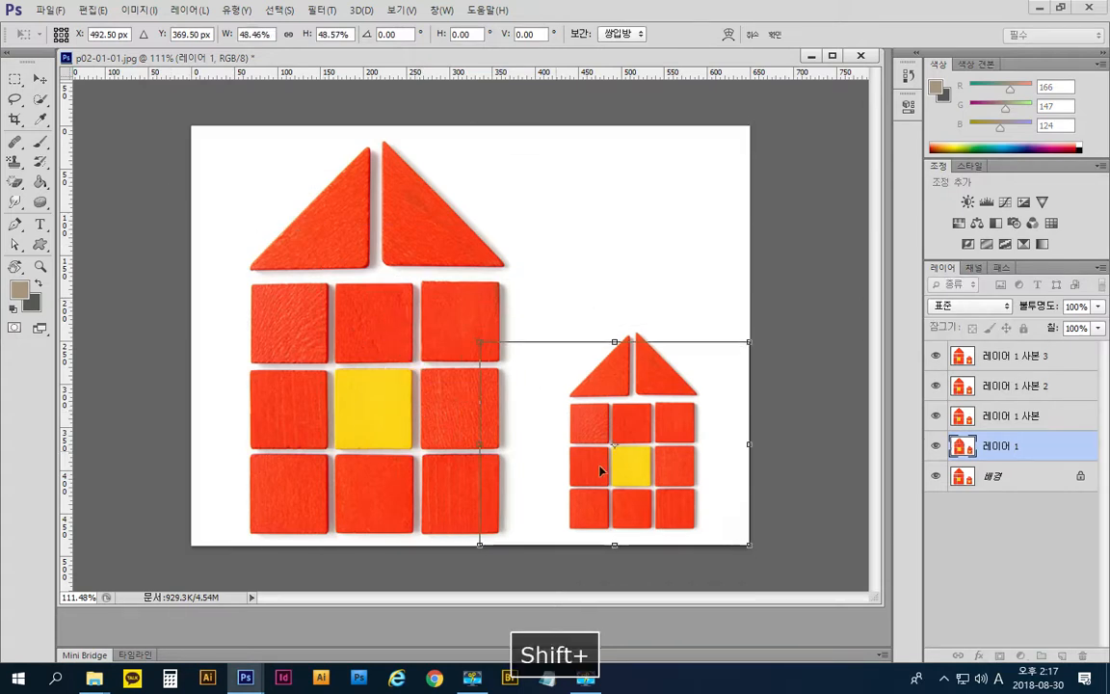
{"action": "left_click_drag", "start_coordinate": [610, 402], "coordinate": [608, 308]}
{"action": "key", "text": "Return"}
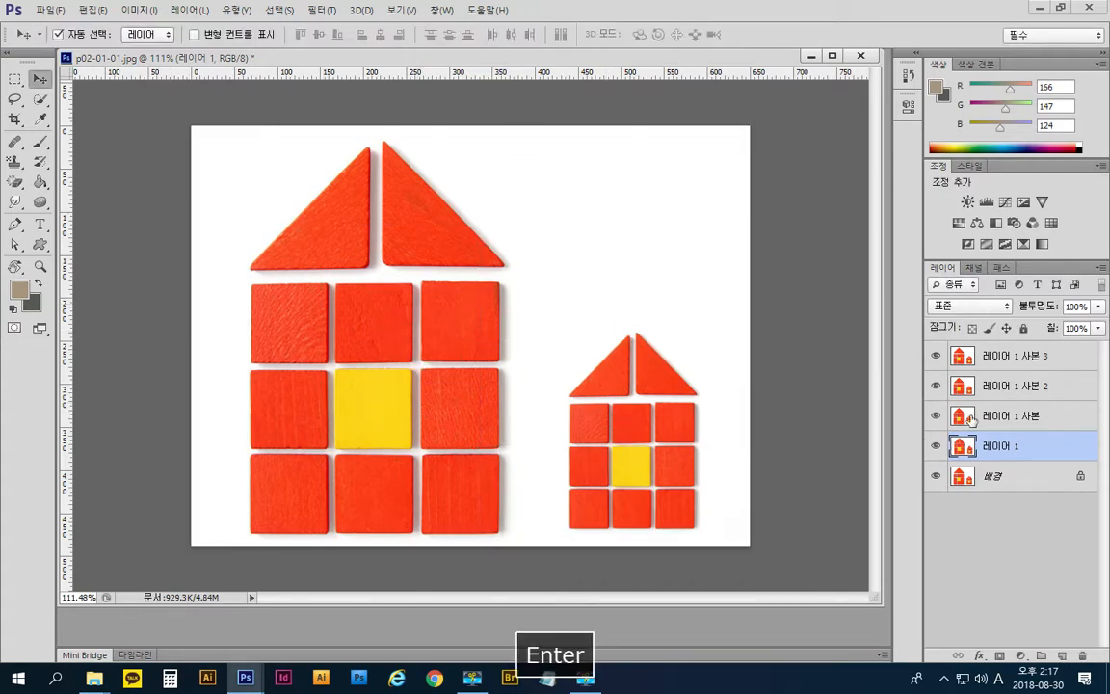
- Delete the three layer copies above 레이어 1 and move the shrunken layer up and left so it overlaps the large house
{"action": "left_click", "coordinate": [1027, 417]}
{"action": "left_click", "coordinate": [1018, 356], "text": "shift"}
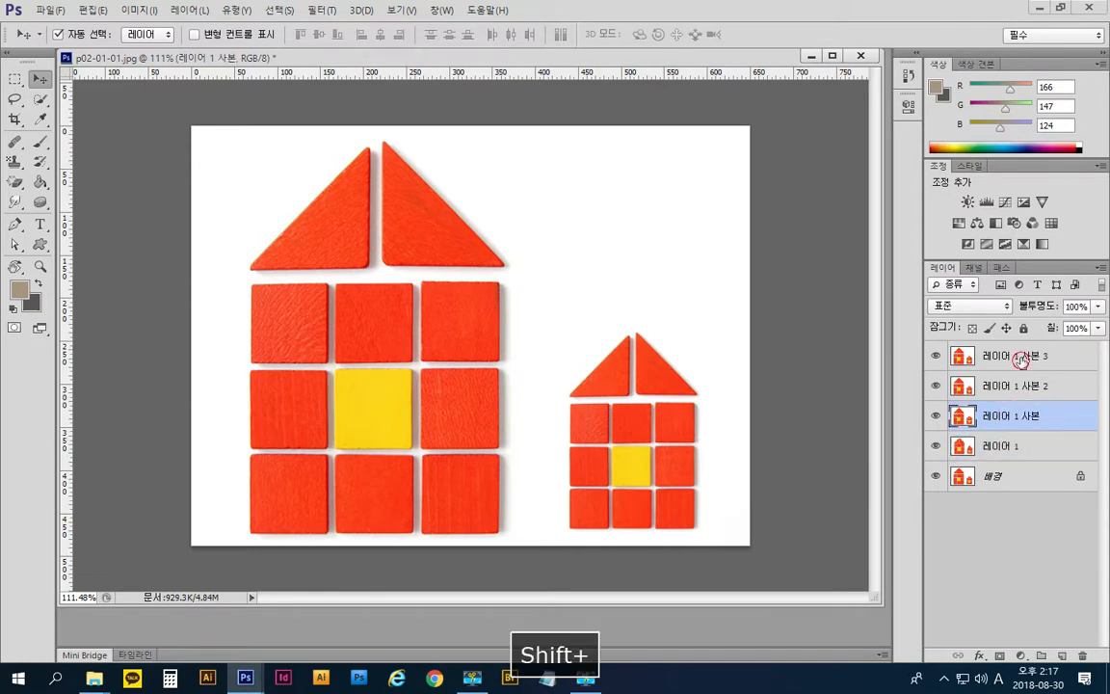
{"action": "left_click", "coordinate": [1083, 656]}
{"action": "left_click_drag", "start_coordinate": [590, 365], "coordinate": [547, 292]}
- Switch between the background and 레이어 1, and fill 레이어 1 with the foreground color RGB 166, 147, 124
{"action": "left_click", "coordinate": [964, 385]}
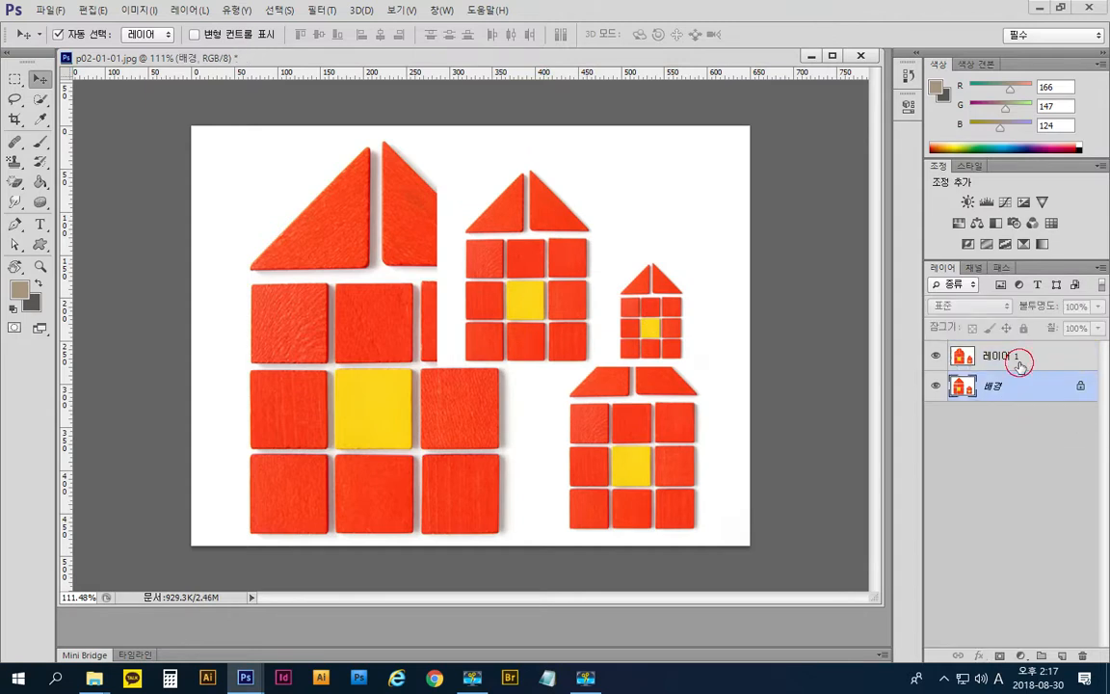
{"action": "left_click", "coordinate": [1015, 364]}
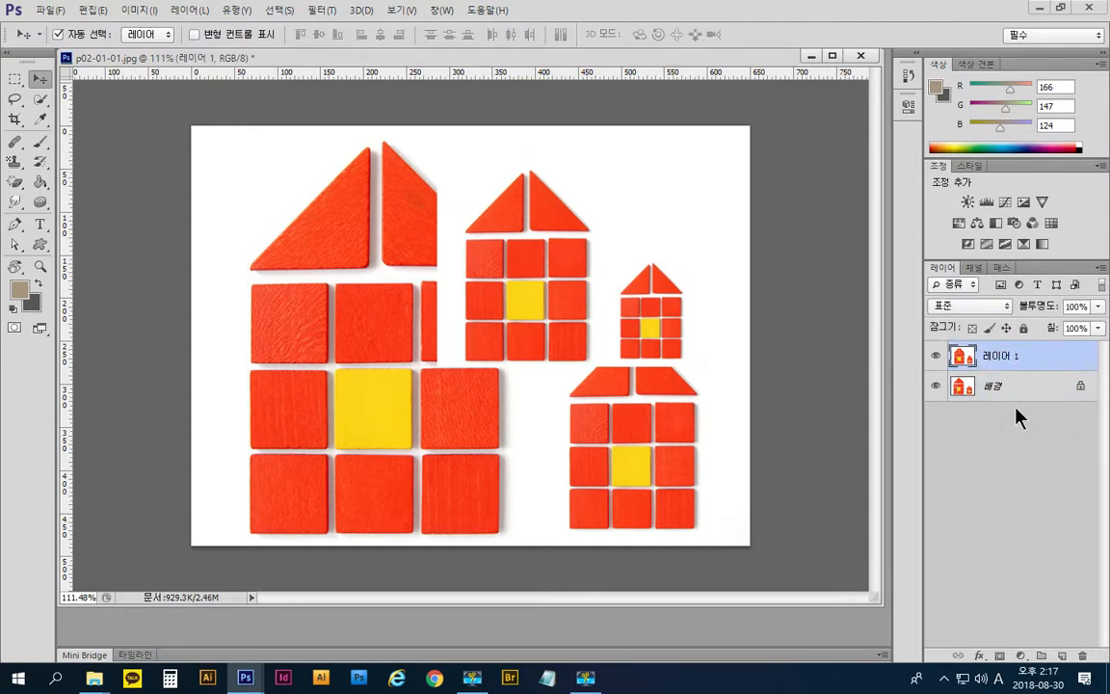
{"action": "left_click", "coordinate": [989, 385]}
{"action": "left_click", "coordinate": [990, 363]}
{"action": "left_click", "coordinate": [990, 385]}
{"action": "left_click", "coordinate": [999, 357]}
{"action": "key", "text": "alt+Delete"}
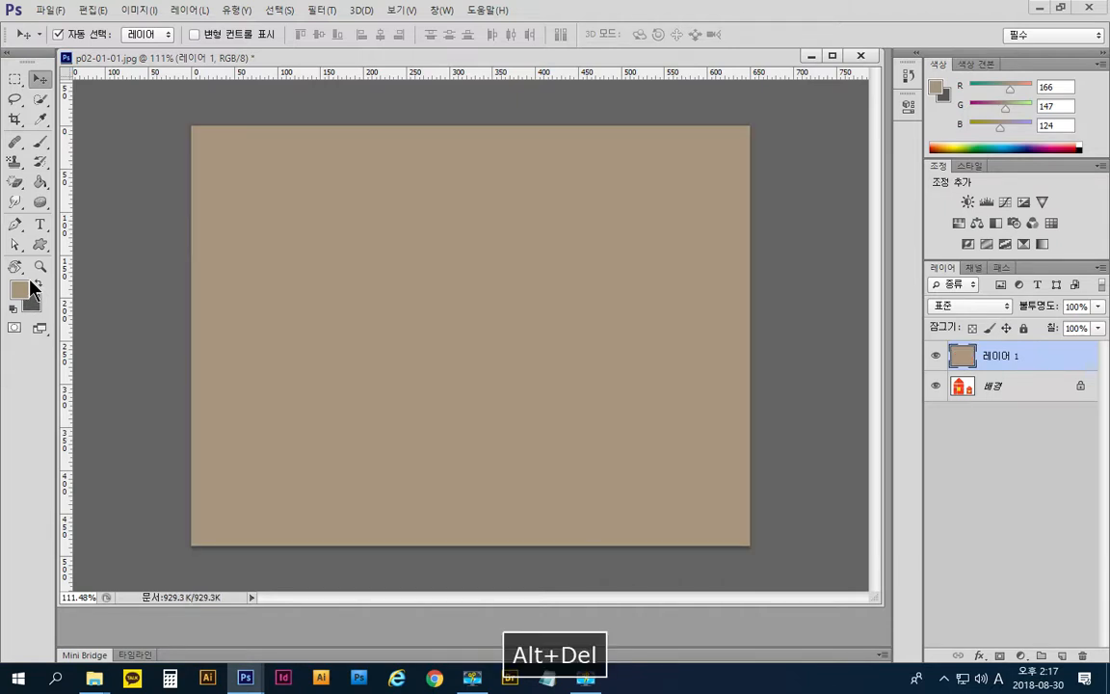
- Undo the color fill on 레이어 1 and move the layer up and to the right, over the upper right of the image
{"action": "key", "text": "ctrl+z"}
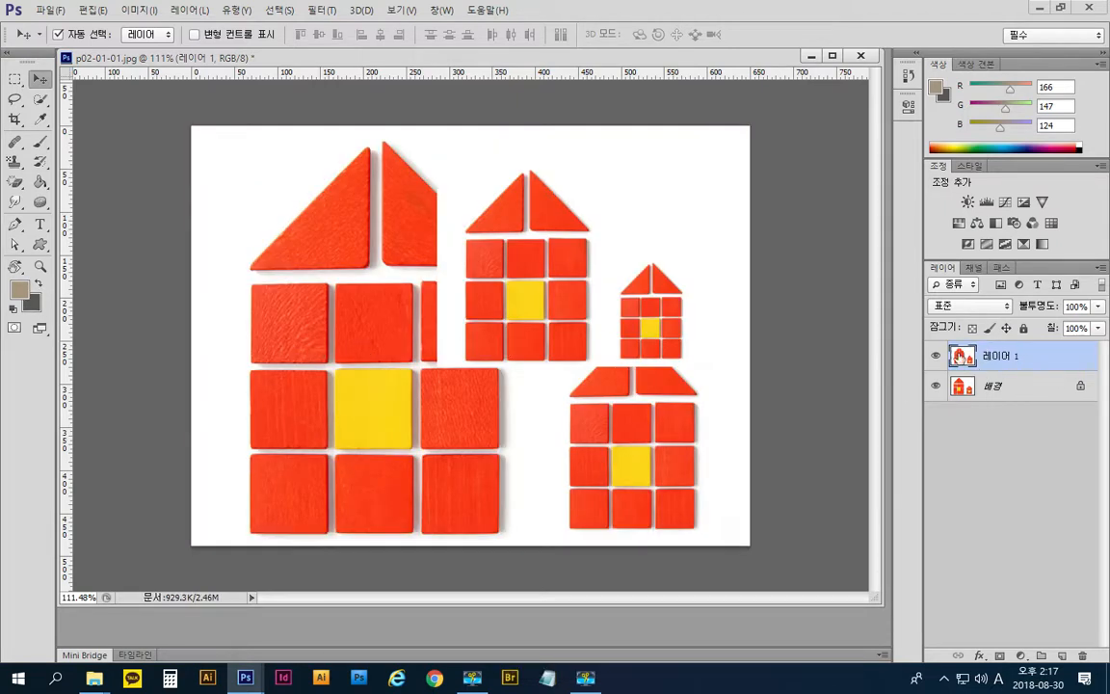
{"action": "left_click", "coordinate": [995, 354]}
{"action": "mouse_move", "coordinate": [577, 251]}
{"action": "left_mouse_down"}
{"action": "mouse_move", "coordinate": [501, 192]}
{"action": "mouse_move", "coordinate": [660, 116]}
{"action": "mouse_move", "coordinate": [540, 376]}
{"action": "mouse_move", "coordinate": [451, 307]}
{"action": "mouse_move", "coordinate": [572, 232]}
{"action": "left_mouse_up"}
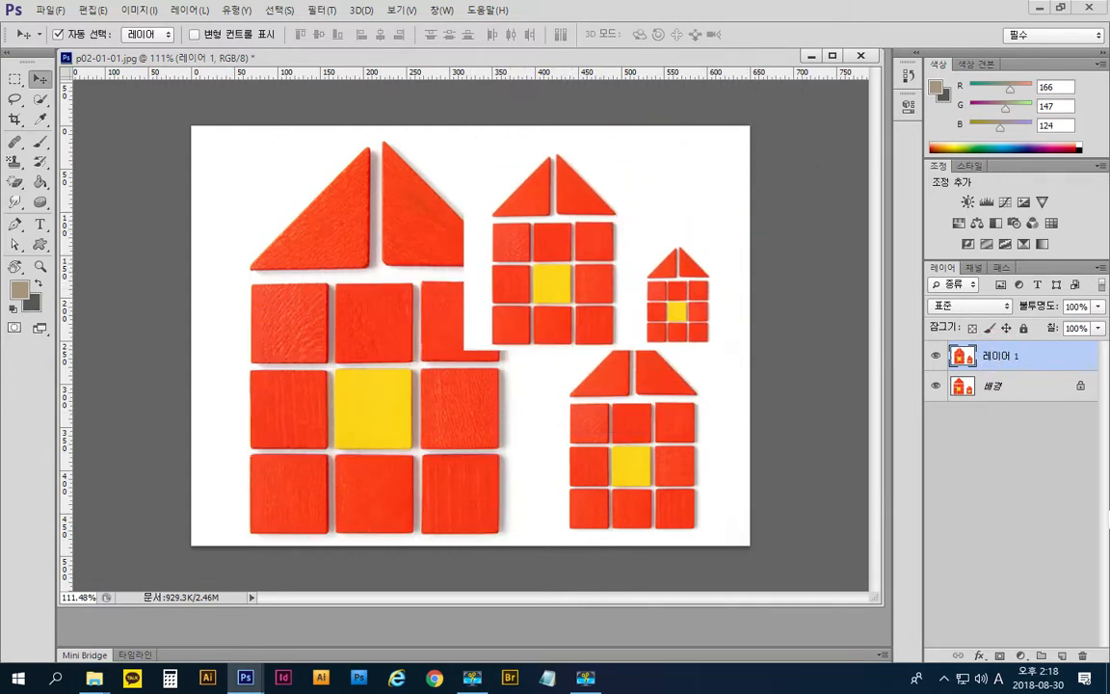
- Switch the active layer repeatedly between the background and 레이어 1, ending by auto-selecting 레이어 1 from the house in the image
{"action": "left_click", "coordinate": [1007, 383]}
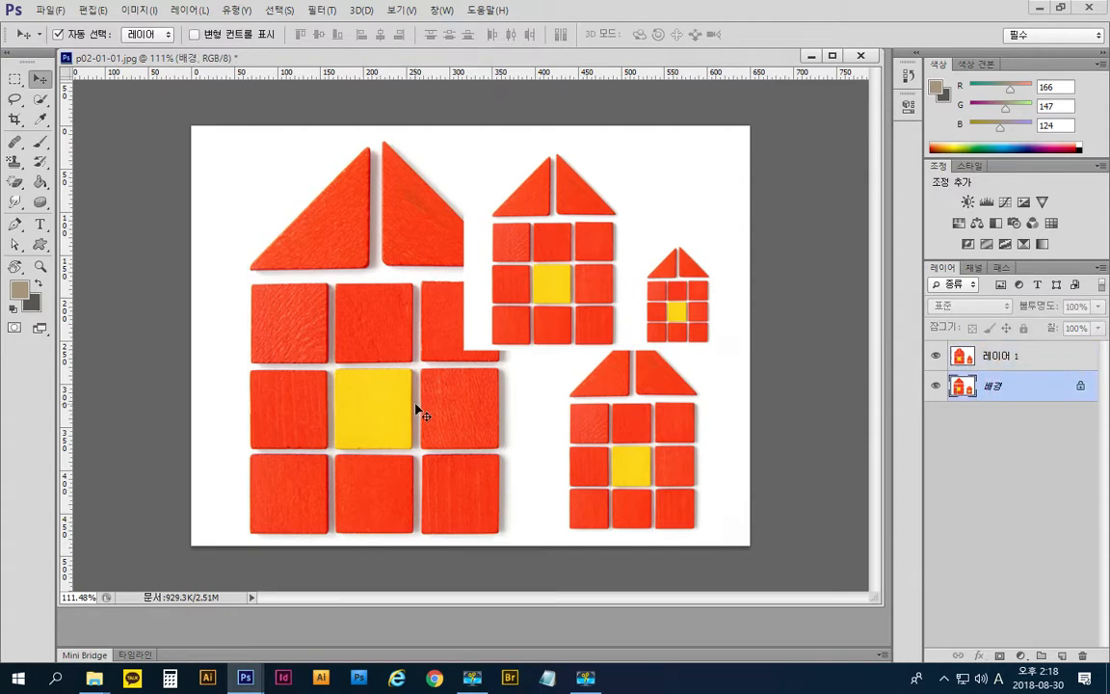
{"action": "left_click", "coordinate": [1044, 359]}
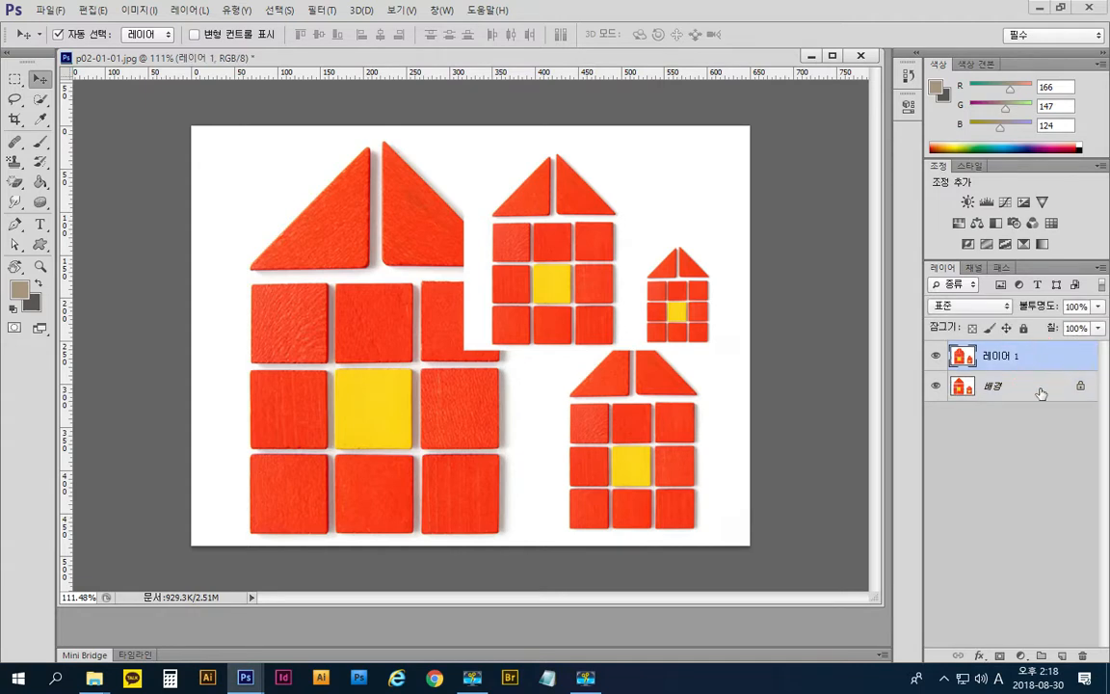
{"action": "left_click", "coordinate": [1040, 389]}
{"action": "left_click", "coordinate": [1006, 357]}
{"action": "left_click", "coordinate": [1004, 396]}
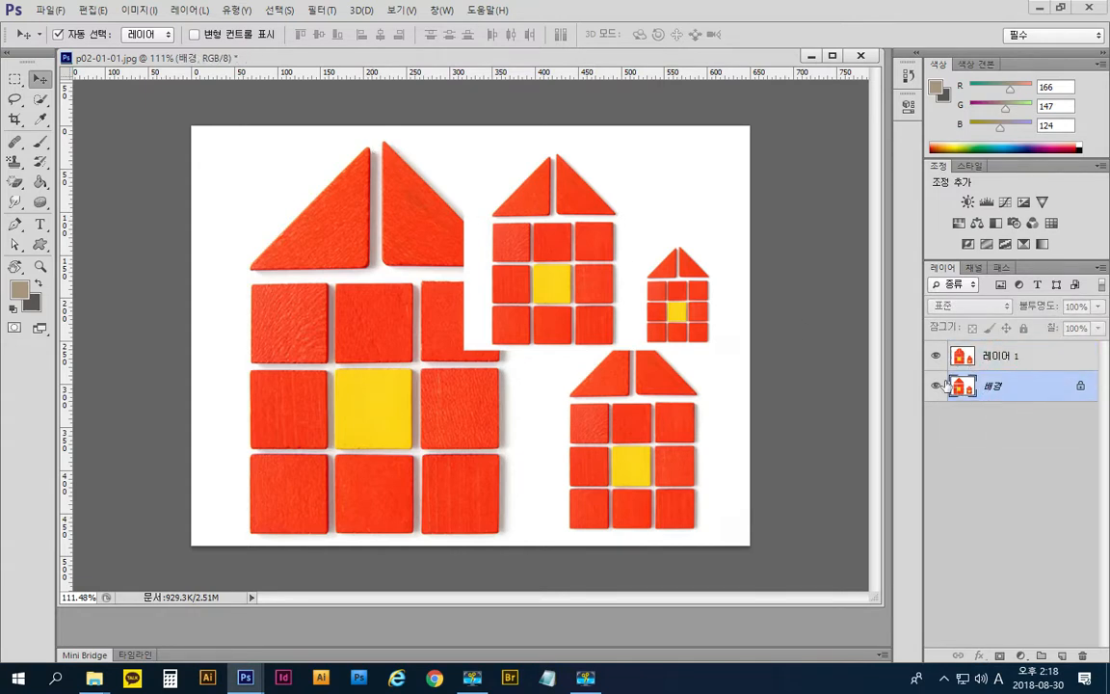
{"action": "left_click", "coordinate": [1023, 359]}
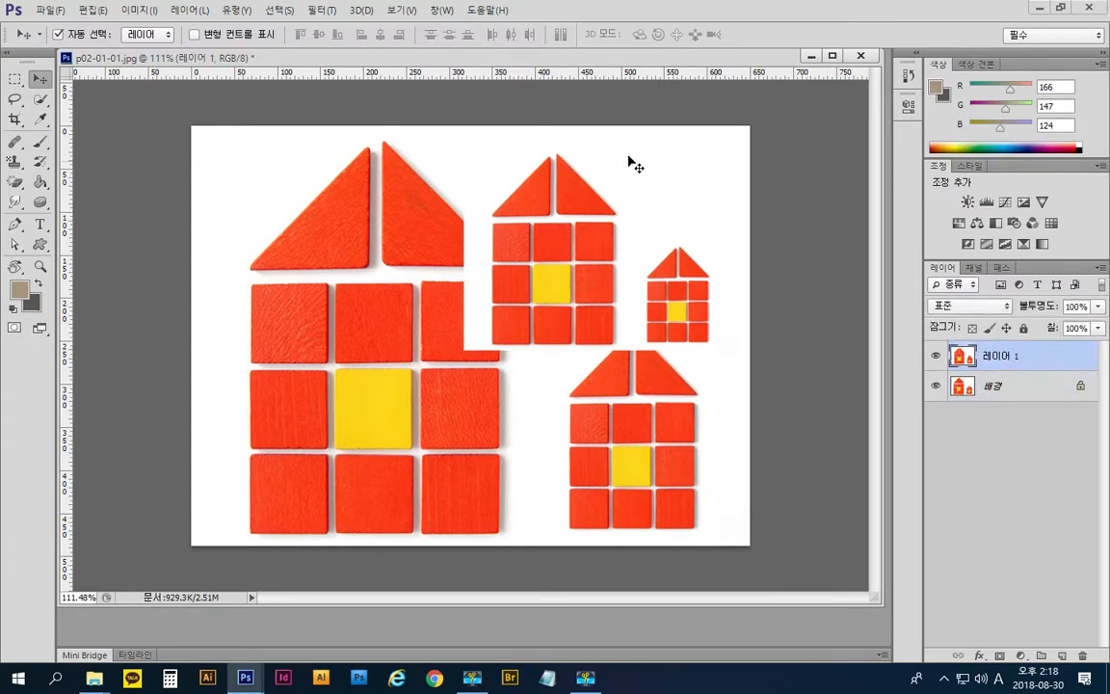
{"action": "left_click", "coordinate": [541, 190]}
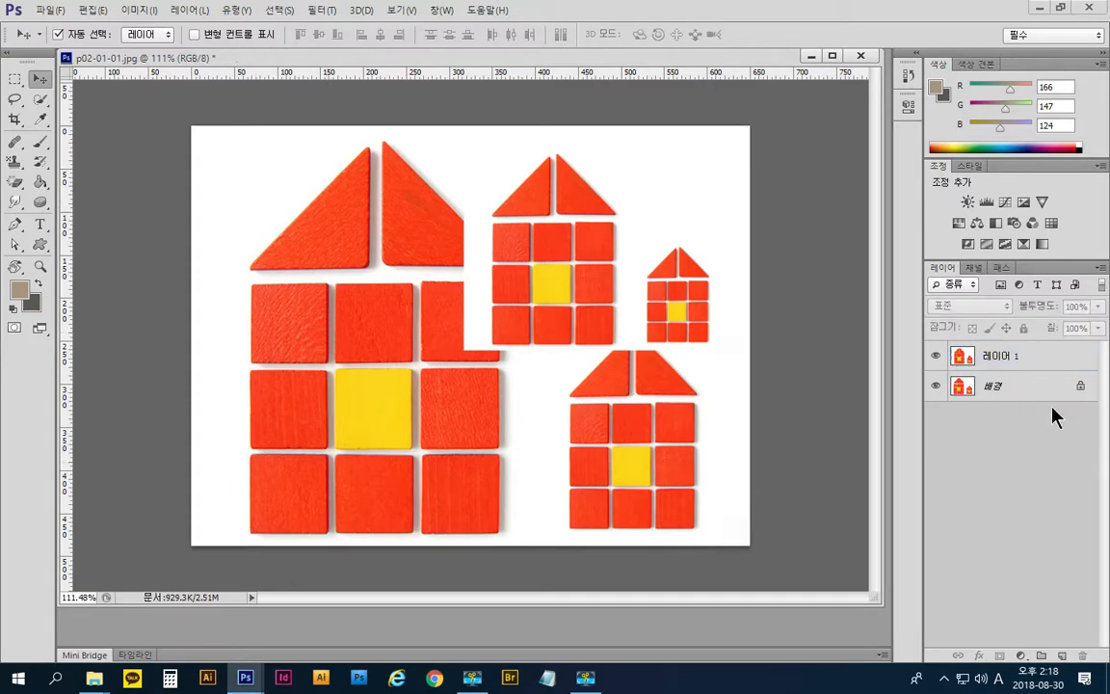
{"action": "left_click", "coordinate": [530, 228]}
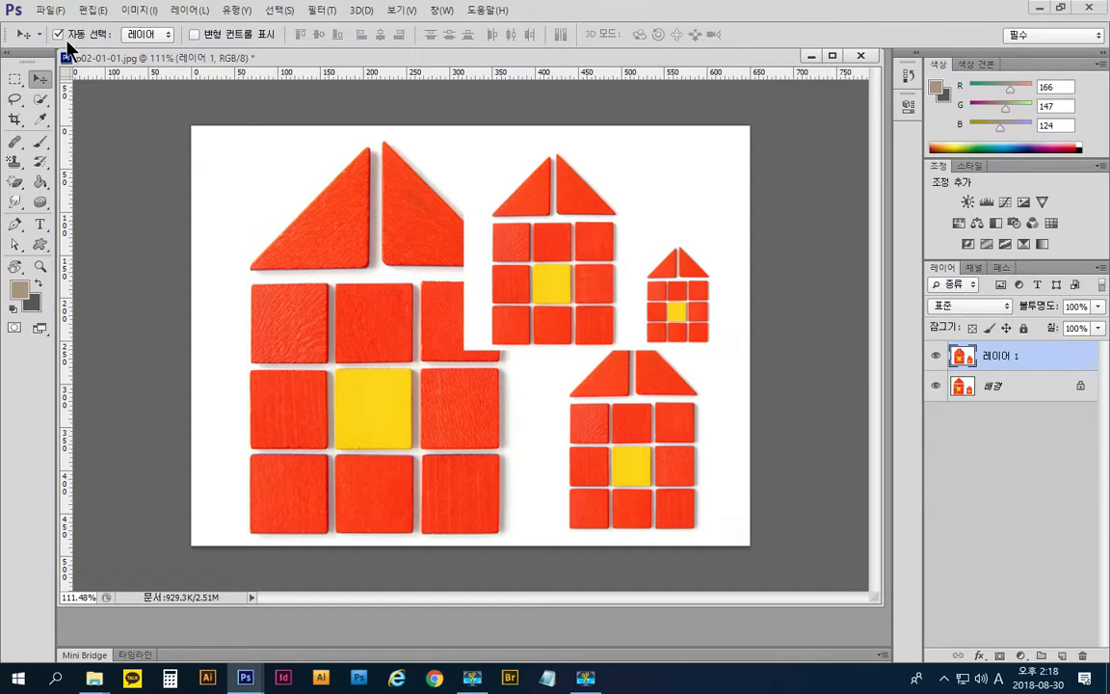
- Show the Move tool's transform controls around 레이어 1, and hide them again
{"action": "left_click", "coordinate": [152, 40]}
{"action": "left_click", "coordinate": [246, 35]}
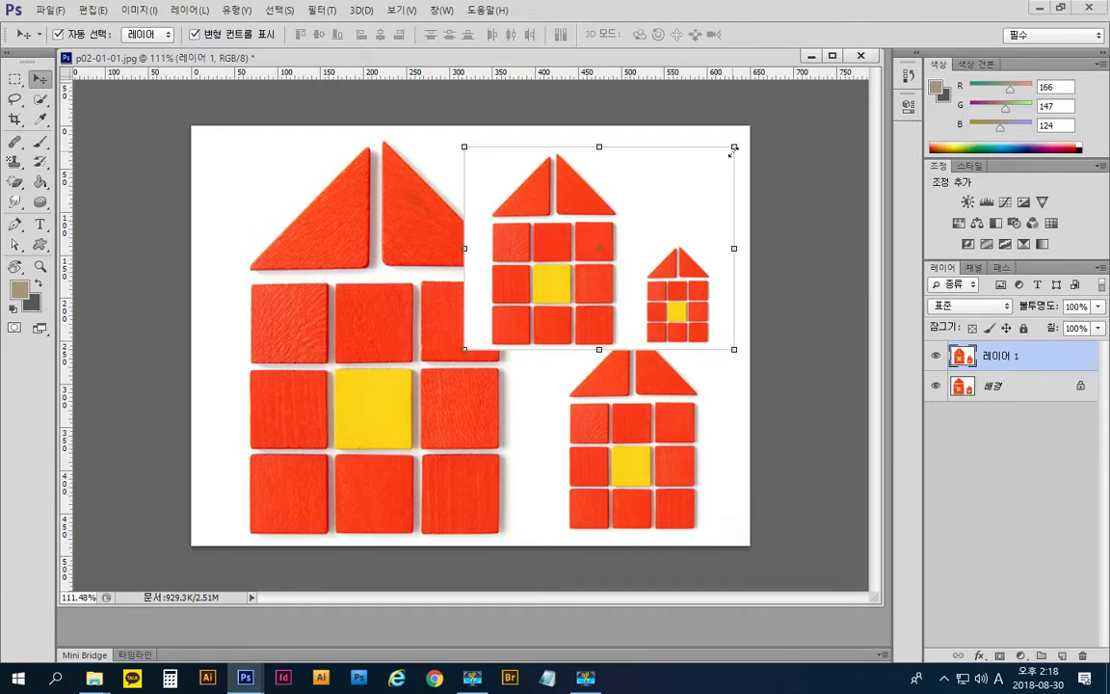
{"action": "left_click", "coordinate": [229, 36]}
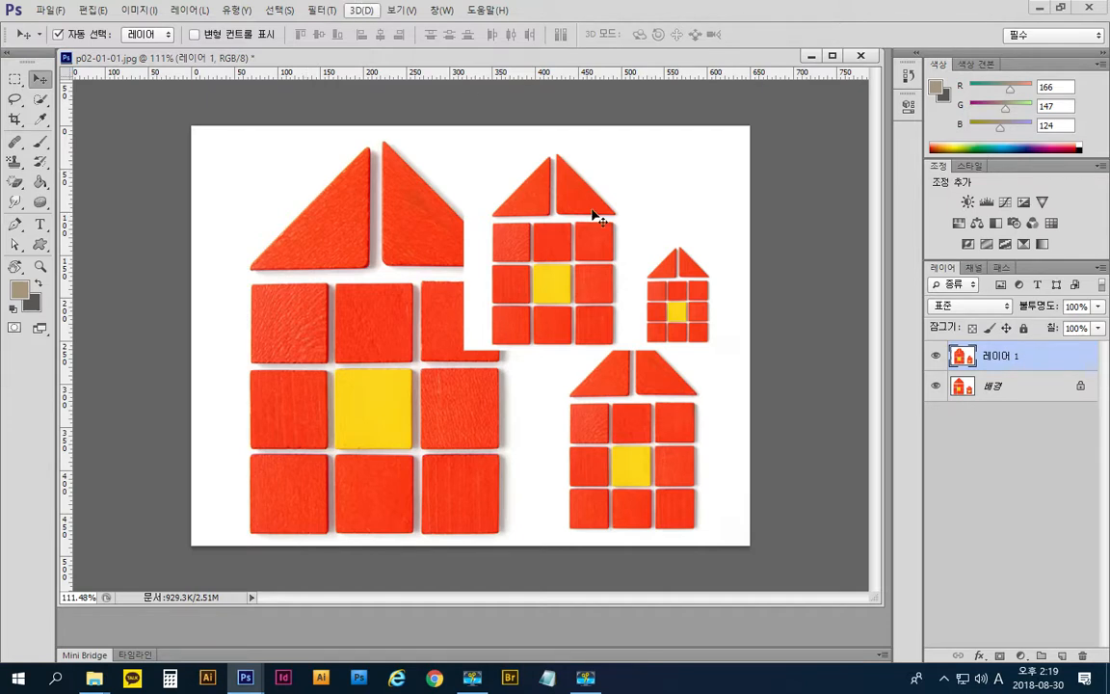
- Close the document without saving, reopen the original p02-01-01 from the part02 folder, and enlarge its window beyond the canvas
{"action": "left_click", "coordinate": [861, 56]}
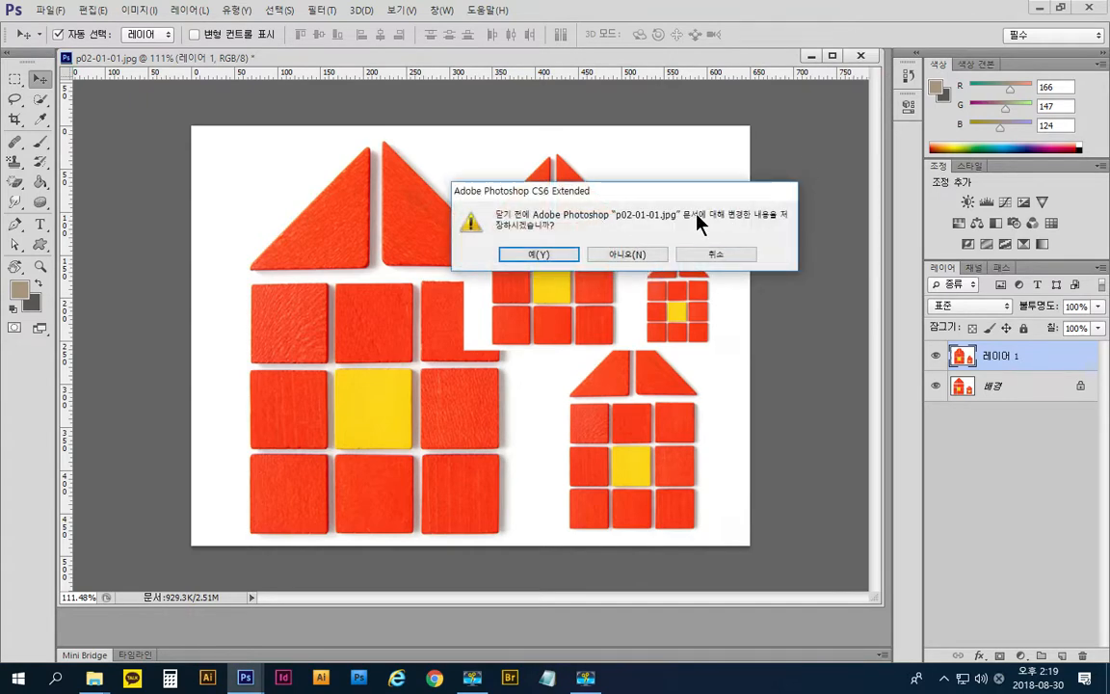
{"action": "left_click", "coordinate": [642, 256]}
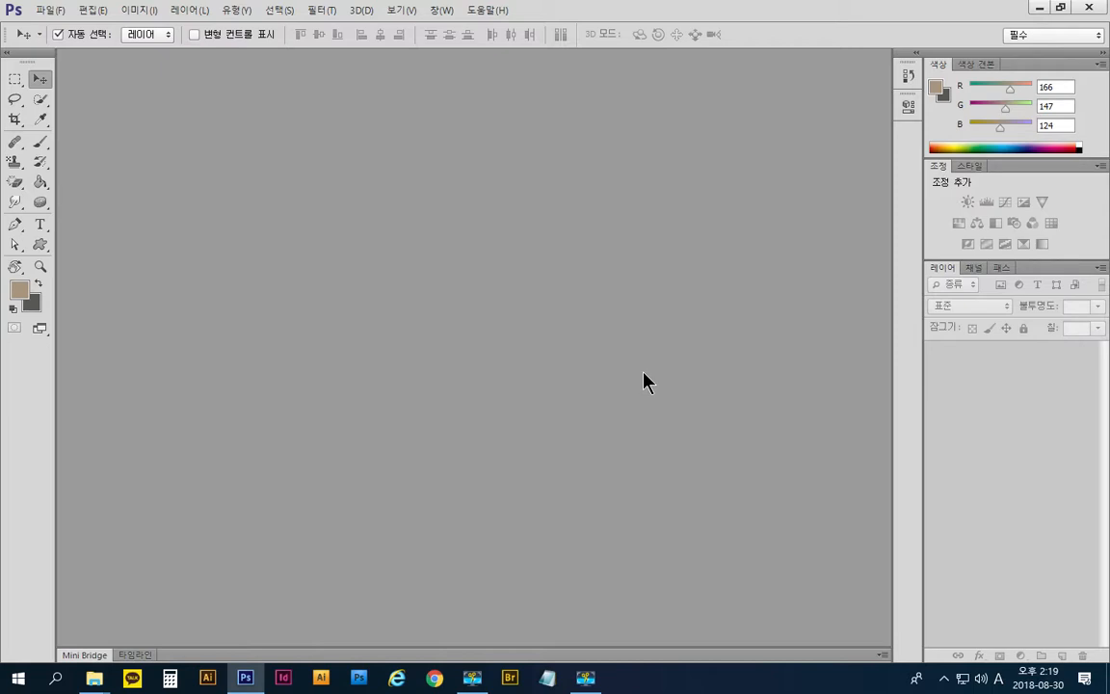
{"action": "double_click", "coordinate": [631, 379]}
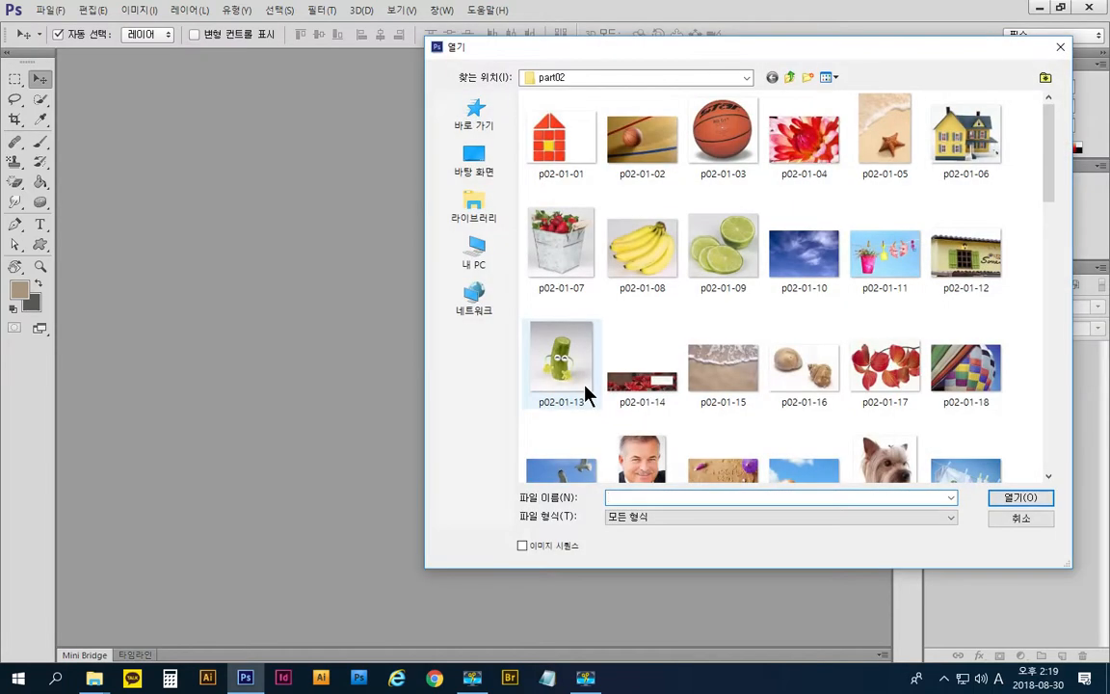
{"action": "left_click", "coordinate": [569, 154]}
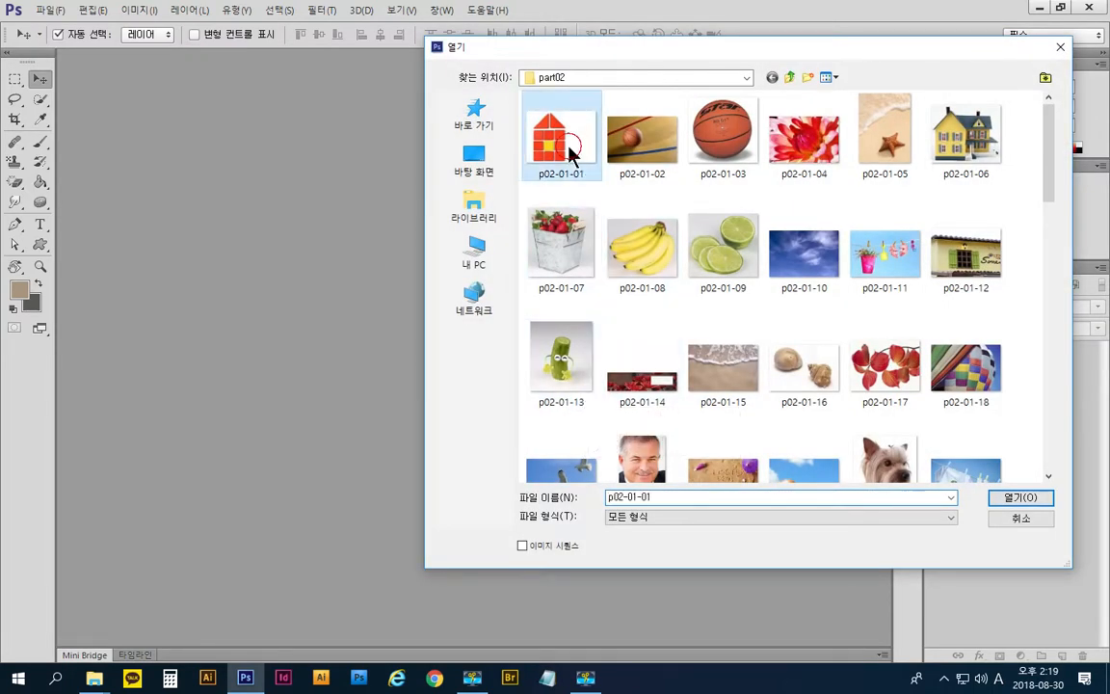
{"action": "left_click", "coordinate": [1017, 499]}
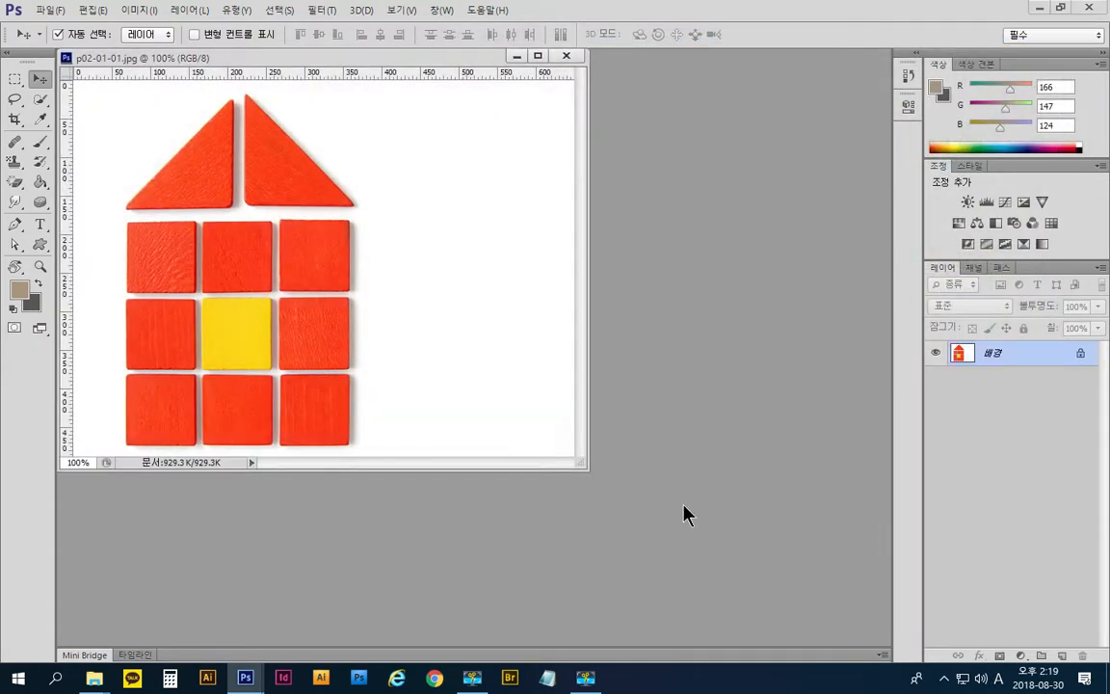
{"action": "left_click_drag", "start_coordinate": [582, 465], "coordinate": [779, 592]}
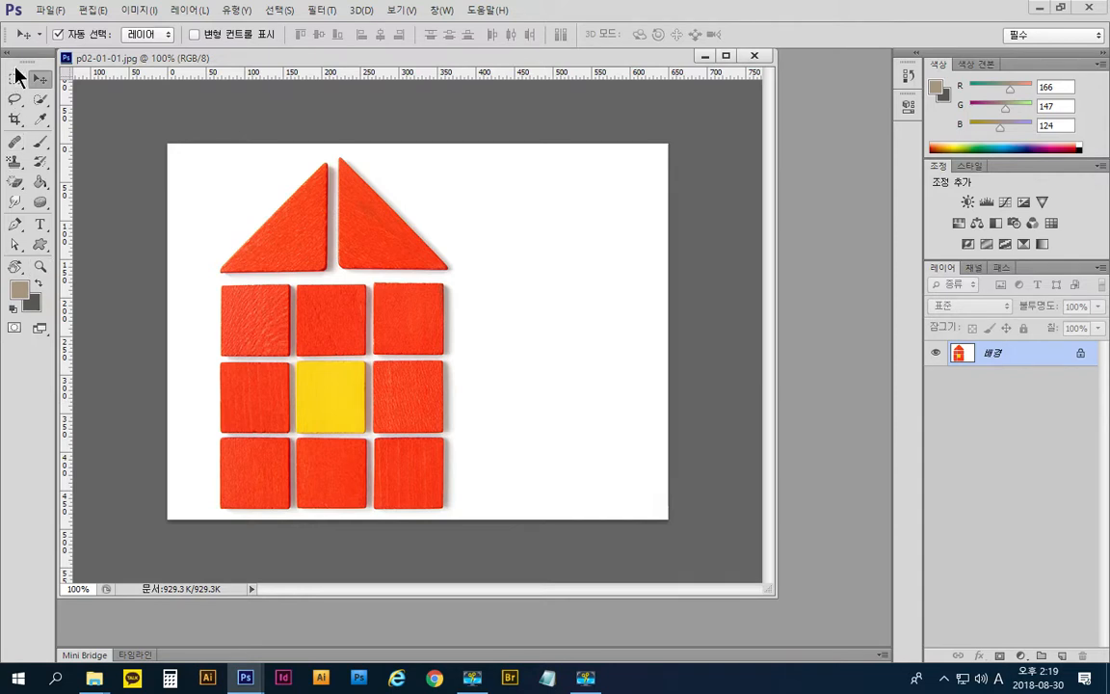
- Draw a rectangular marquee selection around the whole block house, reaching down to the lower edge of the canvas
{"action": "left_click", "coordinate": [16, 77]}
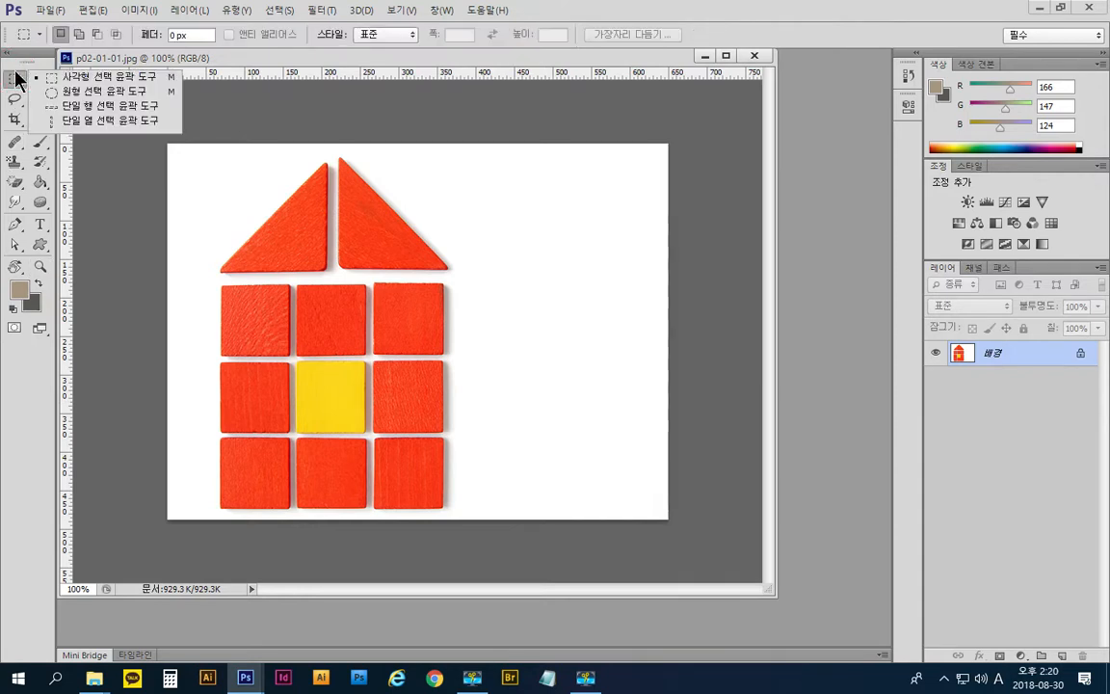
{"action": "left_click", "coordinate": [128, 84]}
{"action": "left_click_drag", "start_coordinate": [191, 146], "coordinate": [463, 578]}
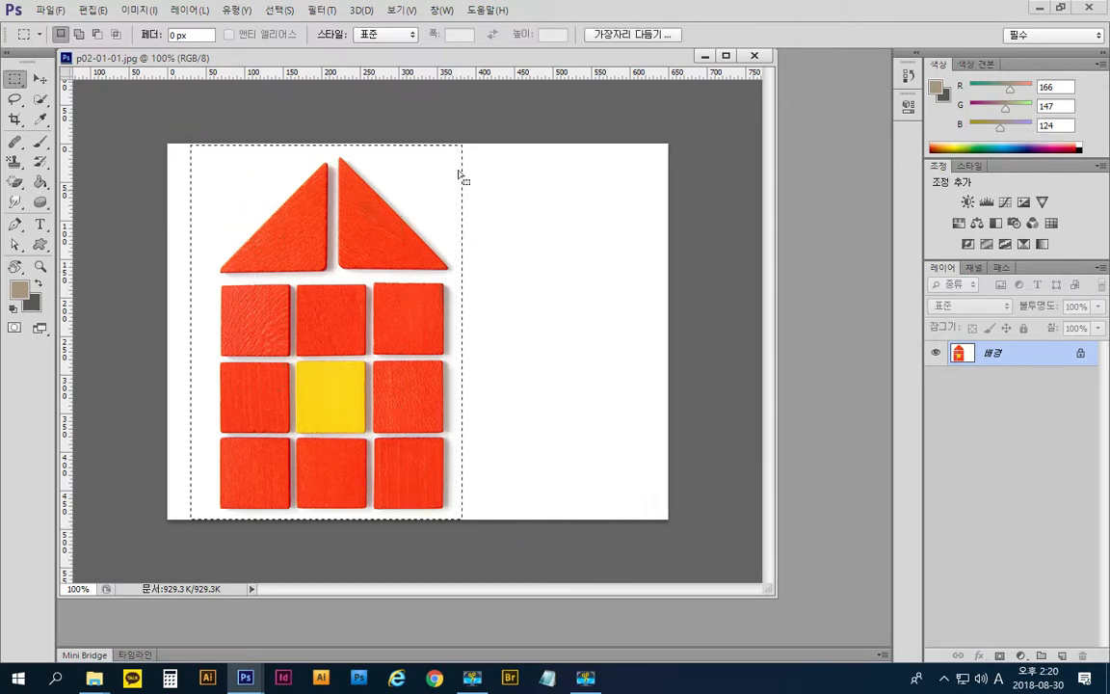
- Tighten the marquee around the house with Transform Selection, to about 92% width from its left edge and 99% height from its upper edge
{"action": "right_click", "coordinate": [398, 197]}
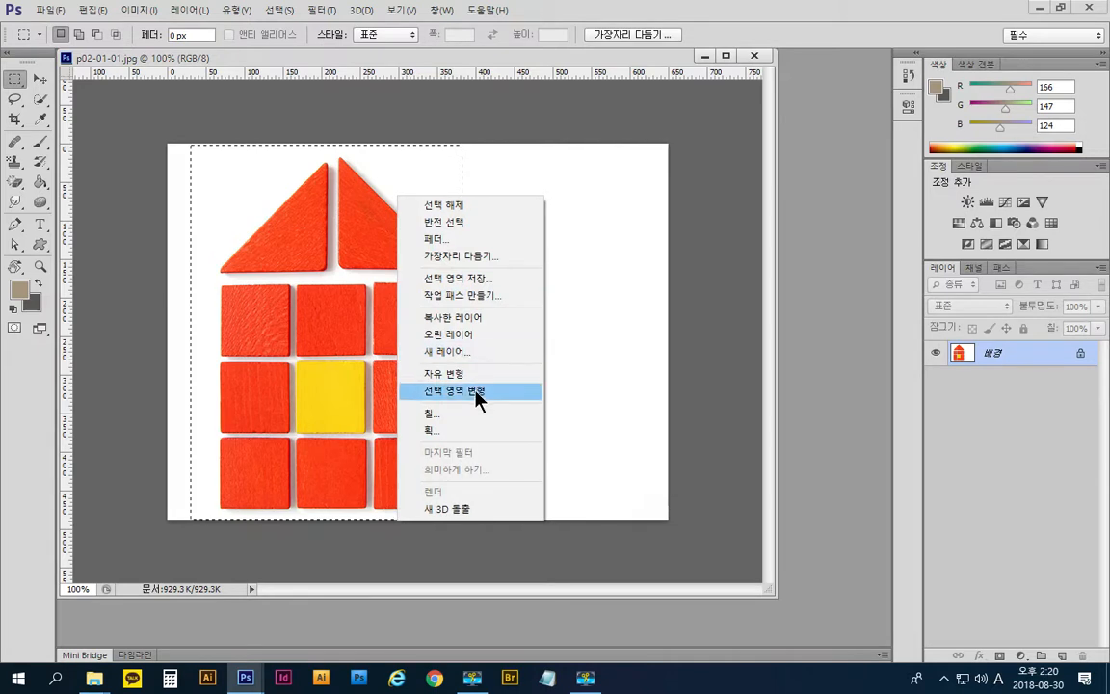
{"action": "left_click", "coordinate": [476, 391]}
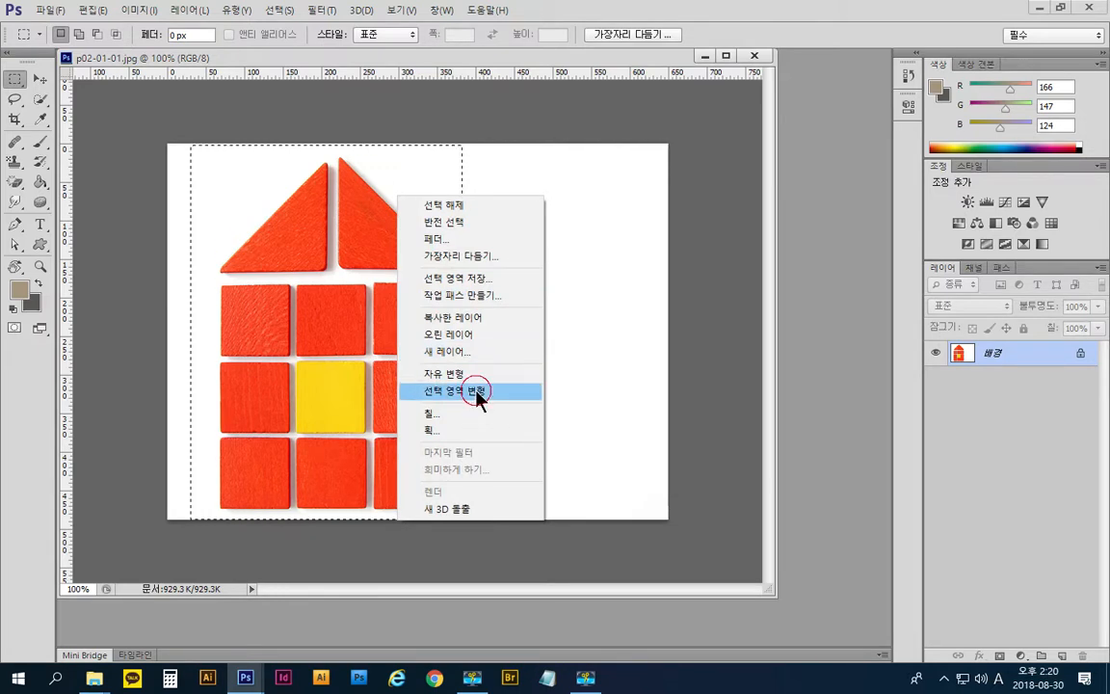
{"action": "left_click_drag", "start_coordinate": [328, 145], "coordinate": [328, 150]}
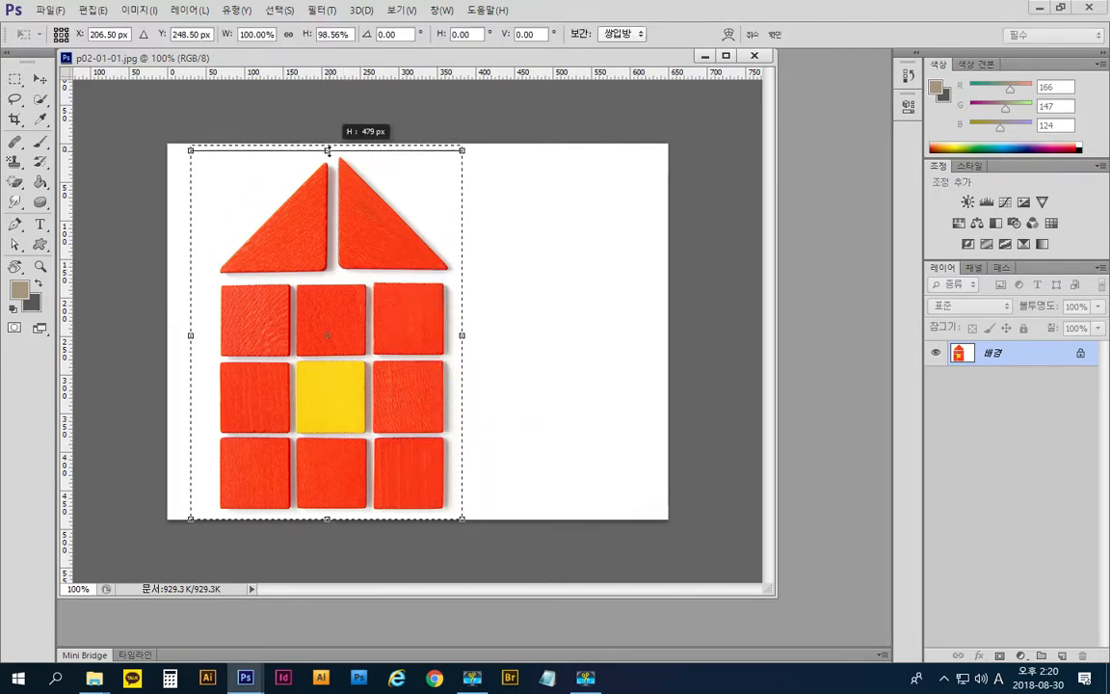
{"action": "left_click_drag", "start_coordinate": [191, 335], "coordinate": [211, 336]}
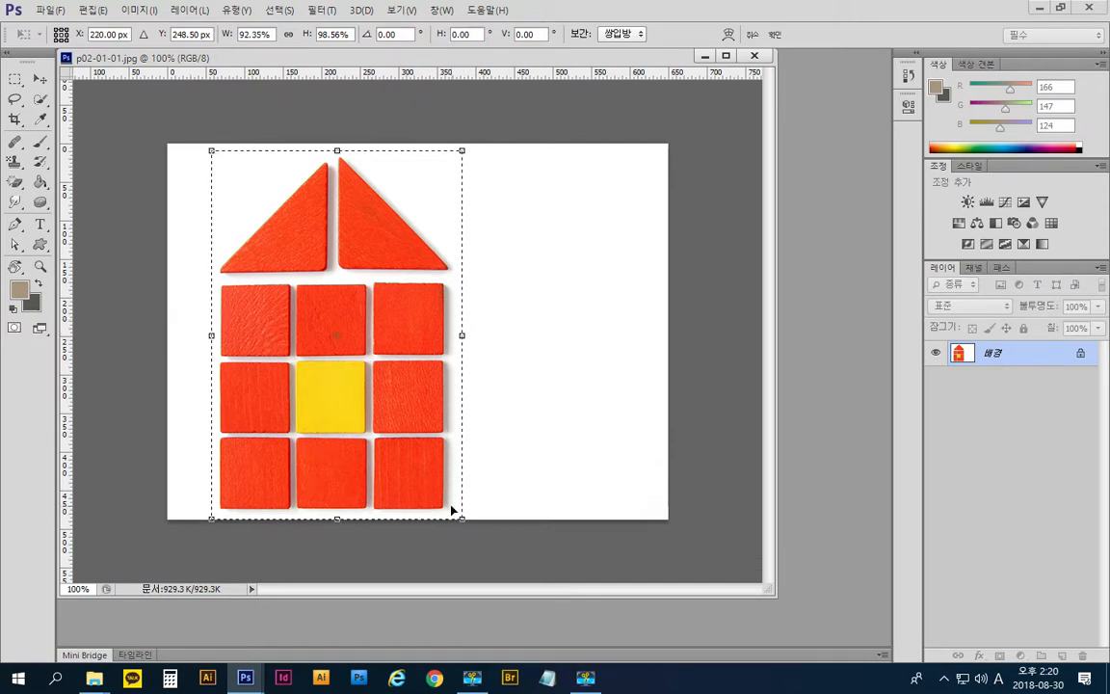
{"action": "key", "text": "Return"}
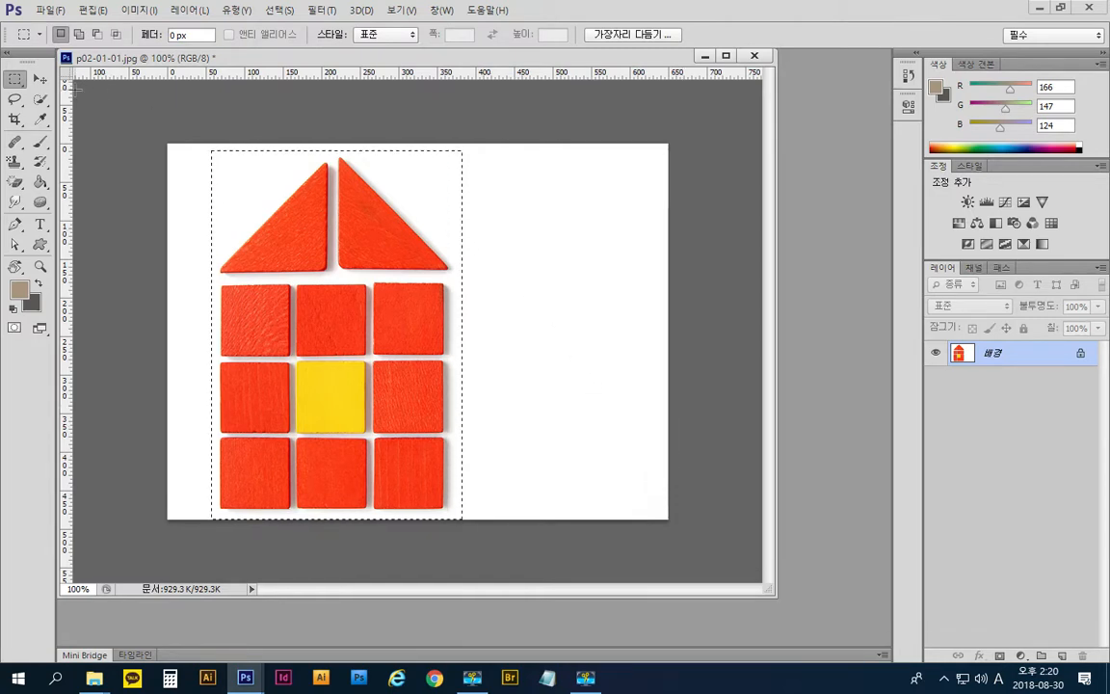
- Place a copy of the selected house to the right of the original on the background layer, and undo it
{"action": "left_click", "coordinate": [40, 79]}
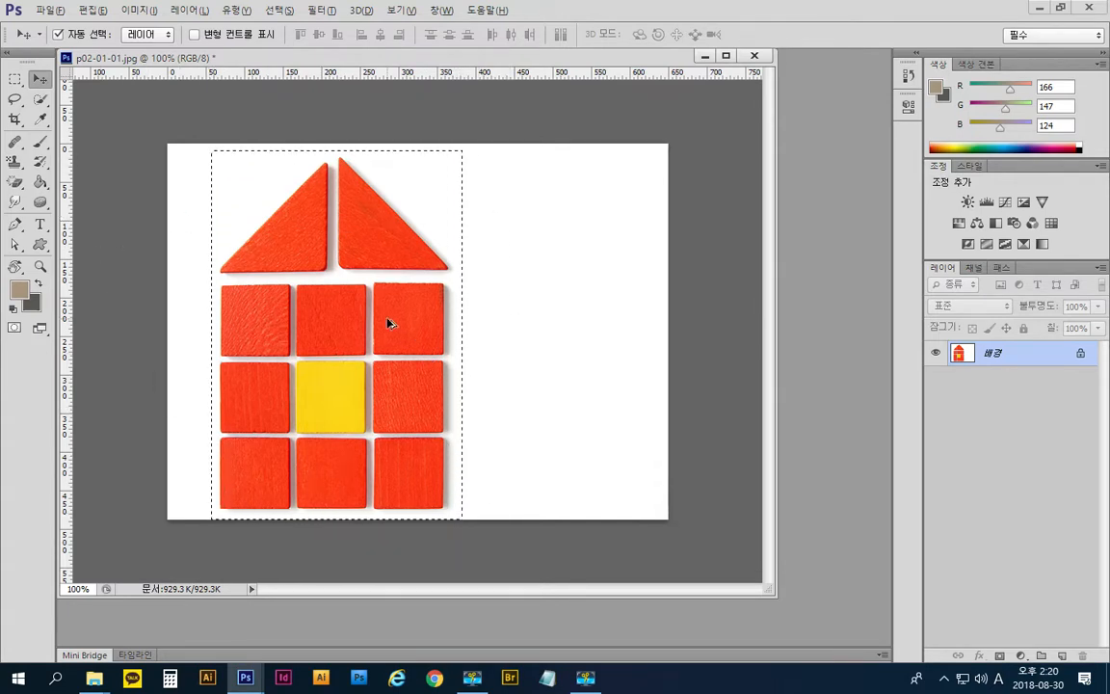
{"action": "left_click_drag", "start_coordinate": [389, 324], "coordinate": [651, 328]}
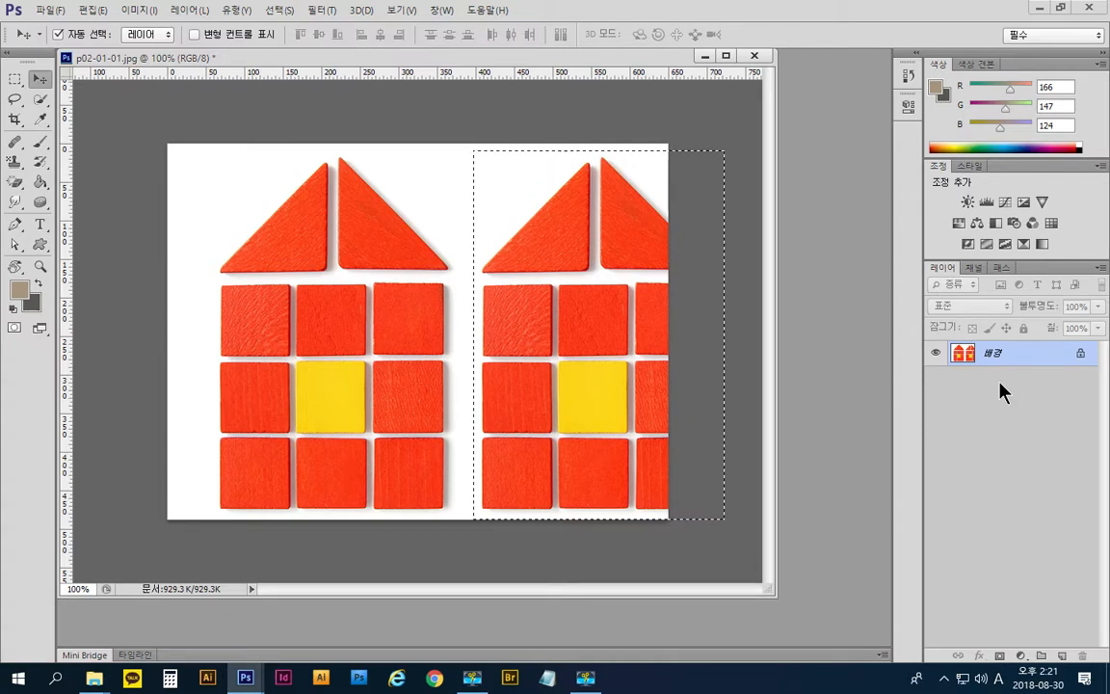
{"action": "key", "text": "ctrl+z"}
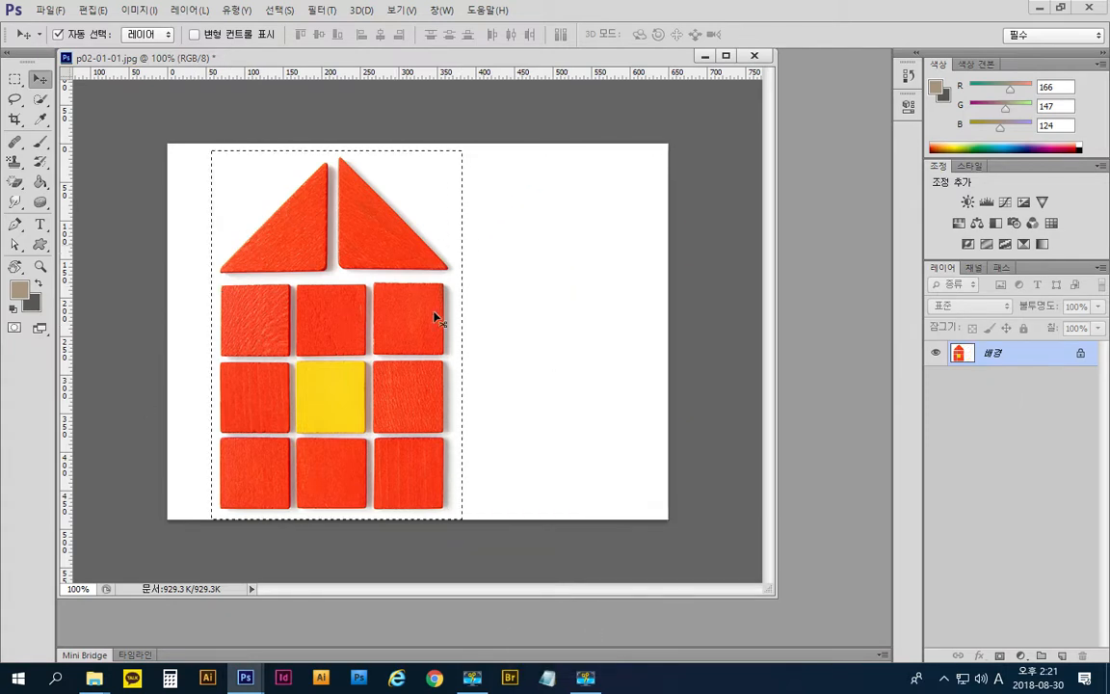
- Copy the selected house, paste it as a new layer, and move the pasted house to the right of the original
{"action": "key", "text": "ctrl+c"}
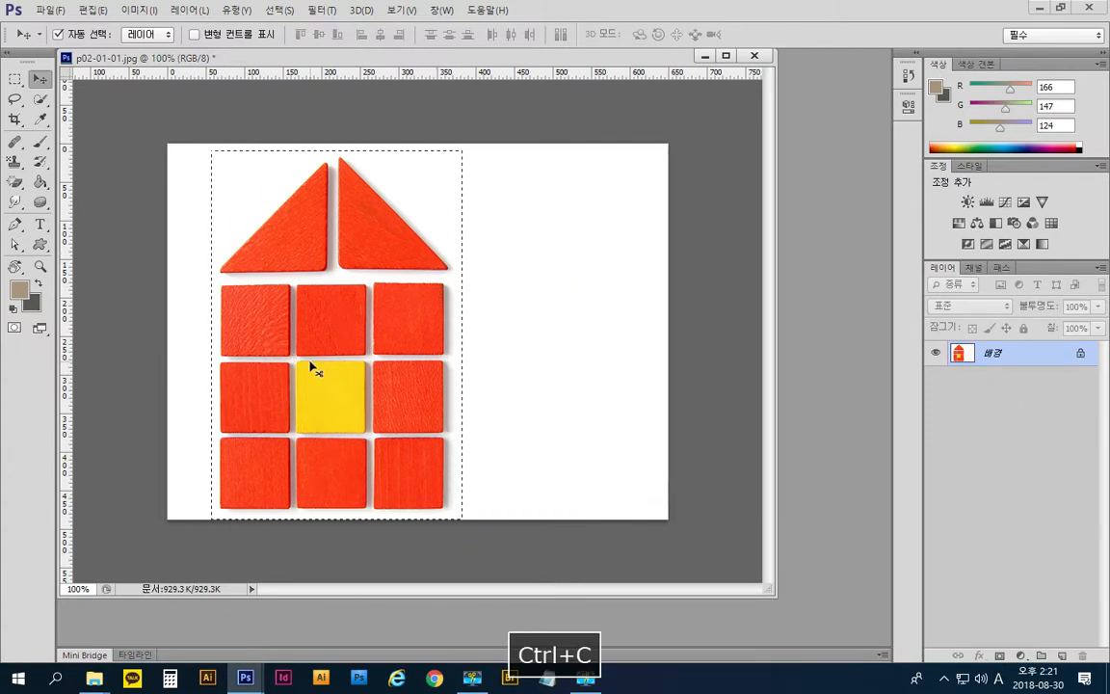
{"action": "key", "text": "ctrl+v"}
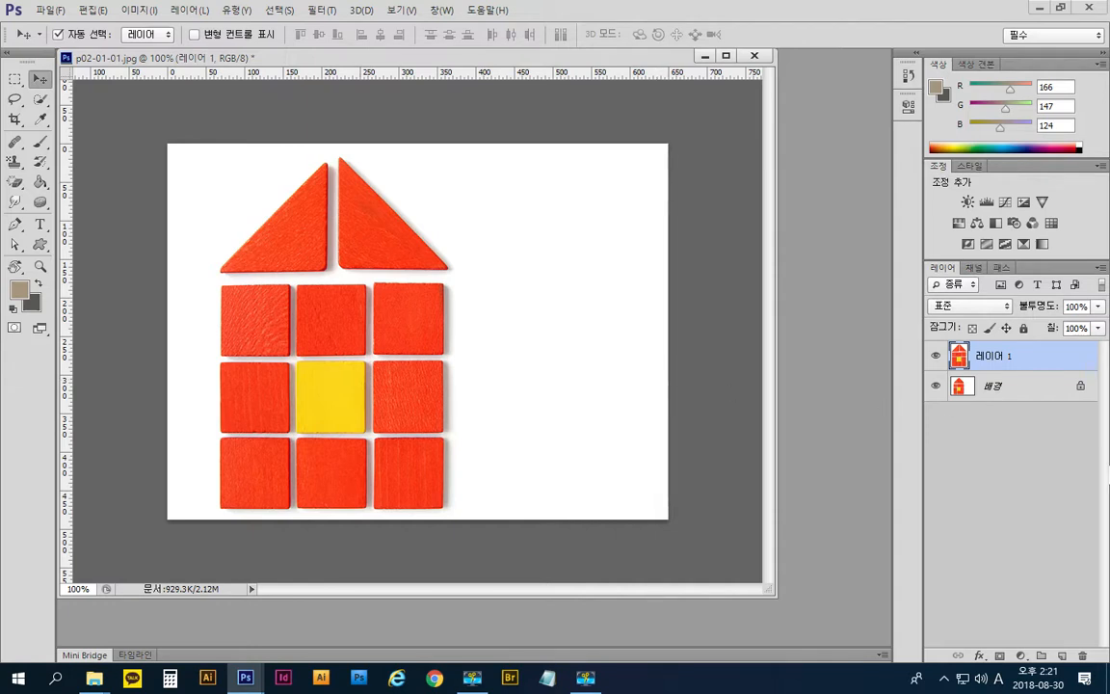
{"action": "left_click", "coordinate": [997, 385]}
{"action": "left_click", "coordinate": [1003, 359]}
{"action": "left_click_drag", "start_coordinate": [313, 248], "coordinate": [540, 254]}
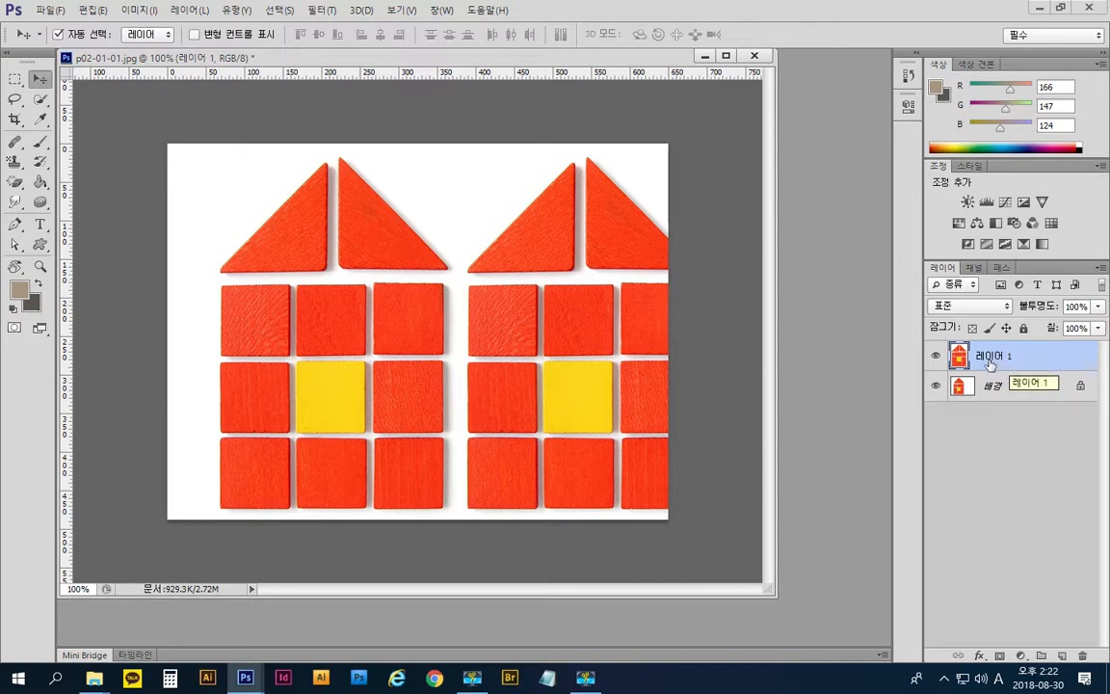
- Shrink the pasted house to about 57% with Free Transform and center it at about X 520.5 px, Y 339.5 px
{"action": "key", "text": "ctrl+t"}
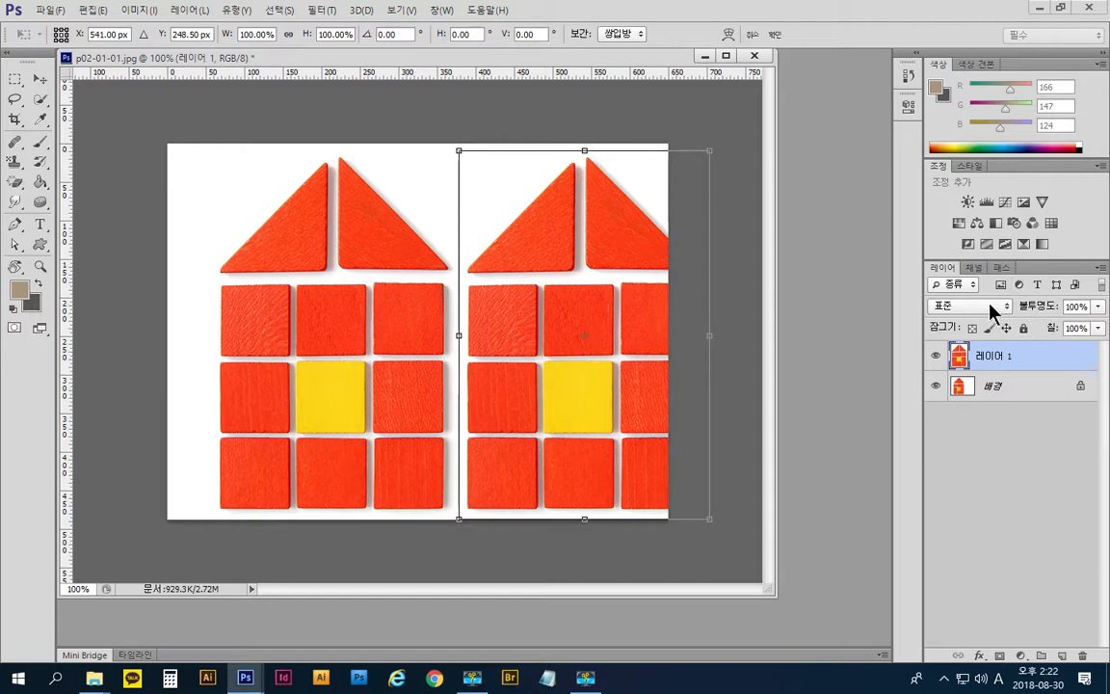
{"action": "left_click_drag", "start_coordinate": [709, 150], "coordinate": [651, 343], "text": "shift"}
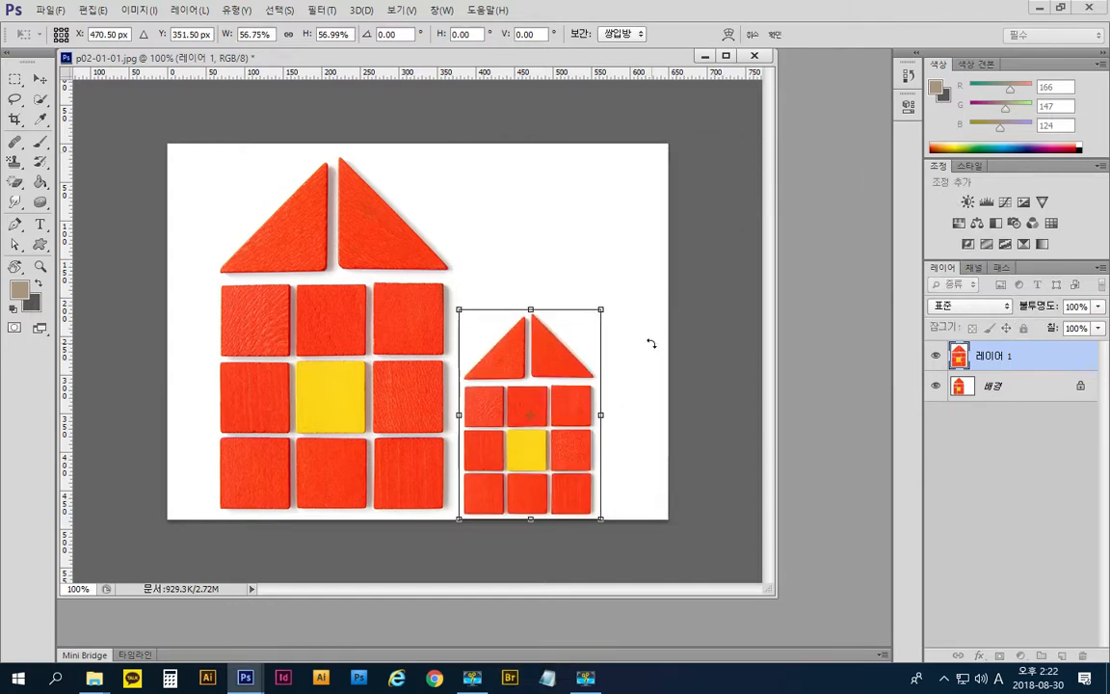
{"action": "left_click_drag", "start_coordinate": [575, 463], "coordinate": [616, 455]}
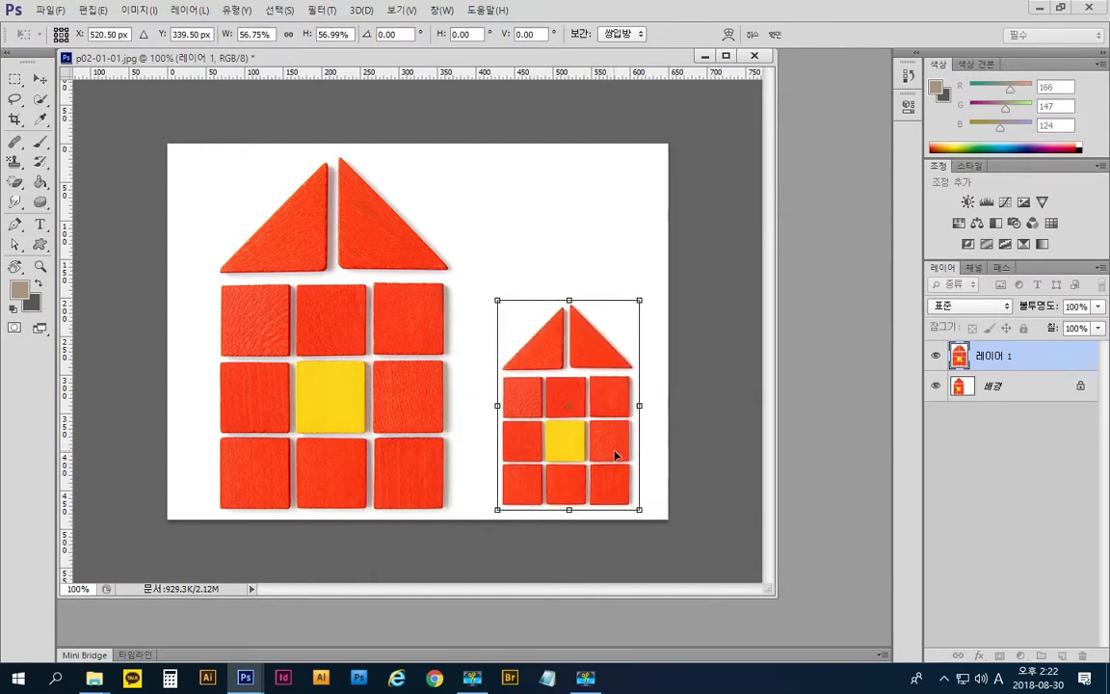
{"action": "key", "text": "Return"}
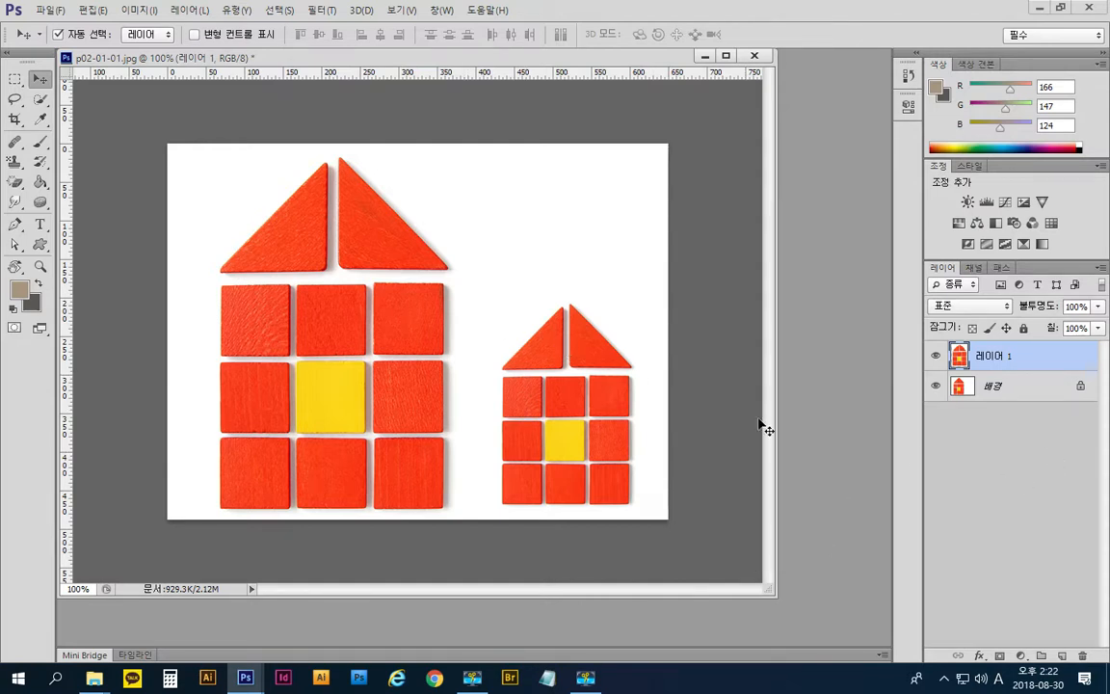
- Duplicate the background layer beneath the pasted house layer
{"action": "left_click", "coordinate": [995, 386]}
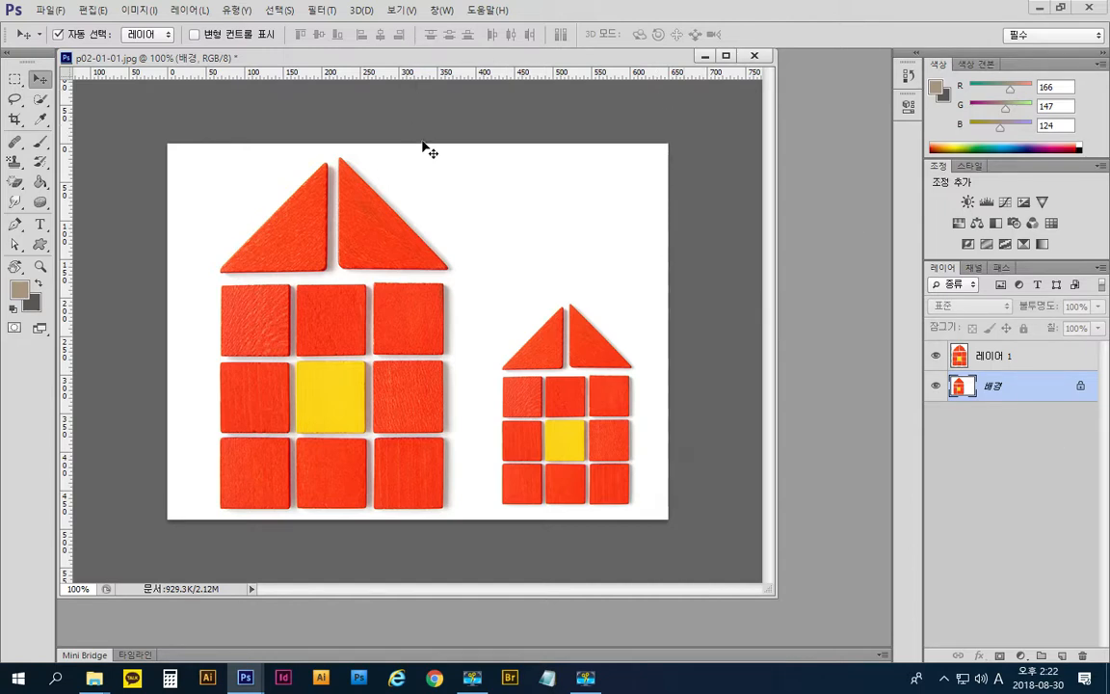
{"action": "left_click", "coordinate": [209, 10]}
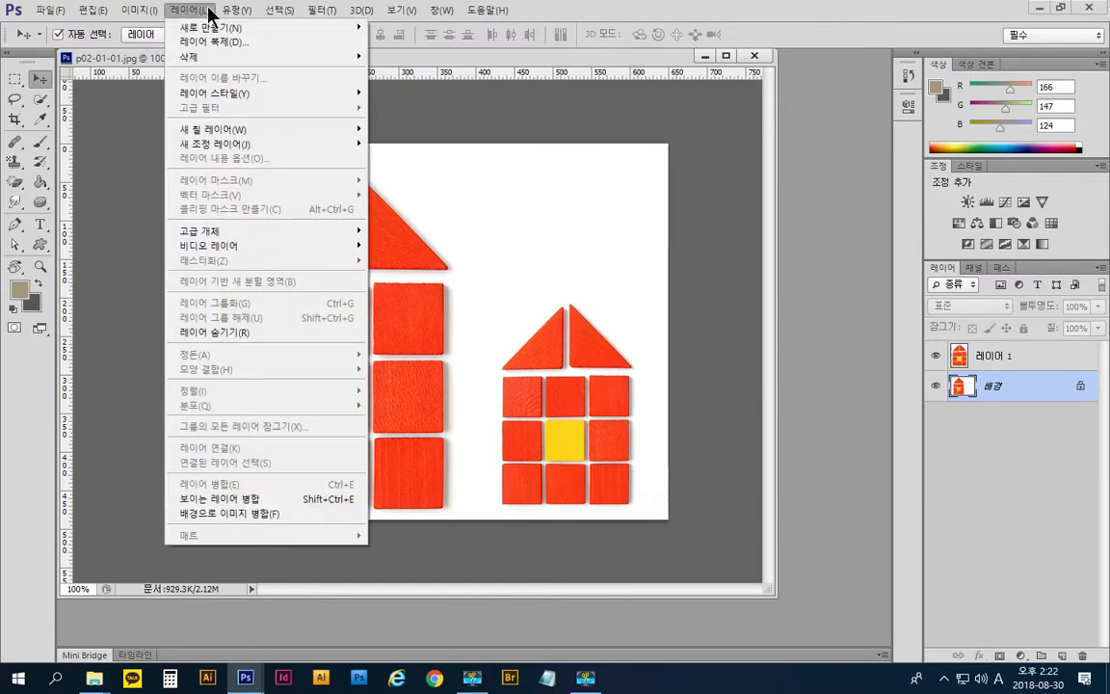
{"action": "mouse_move", "coordinate": [209, 27]}
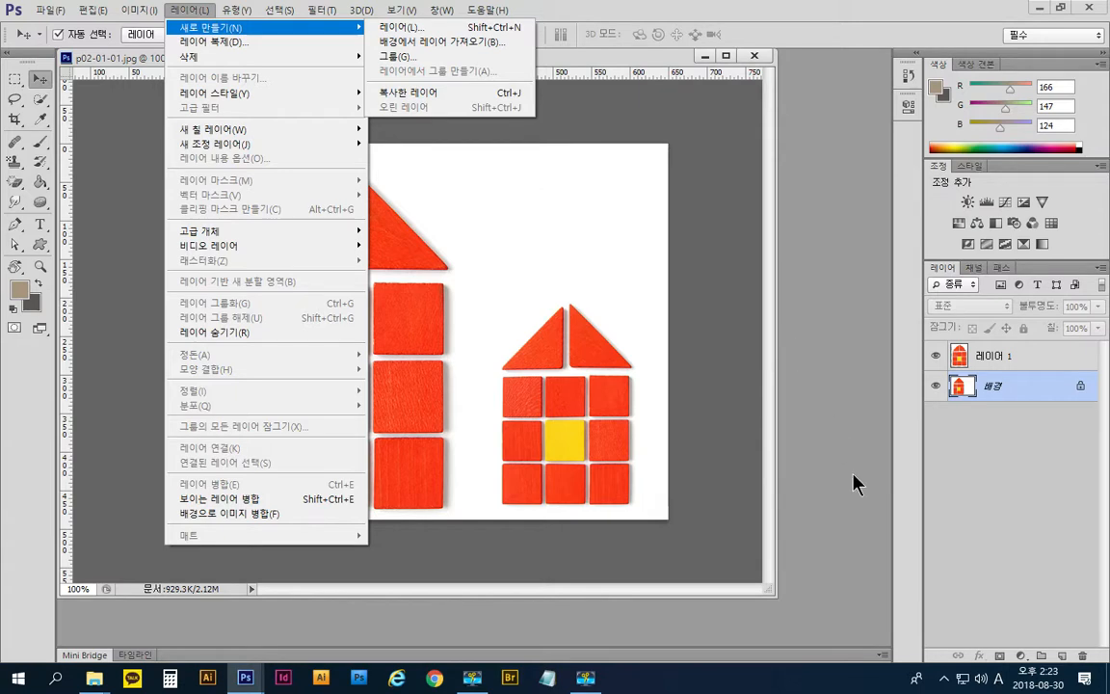
{"action": "left_click", "coordinate": [842, 548]}
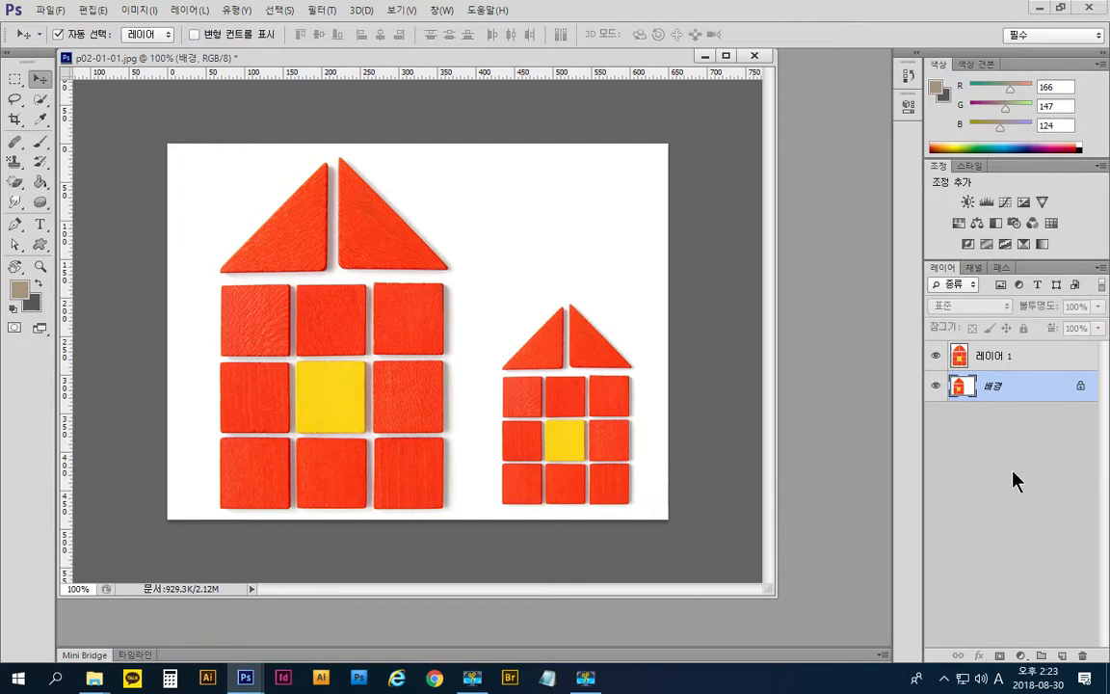
{"action": "key", "text": "ctrl+j"}
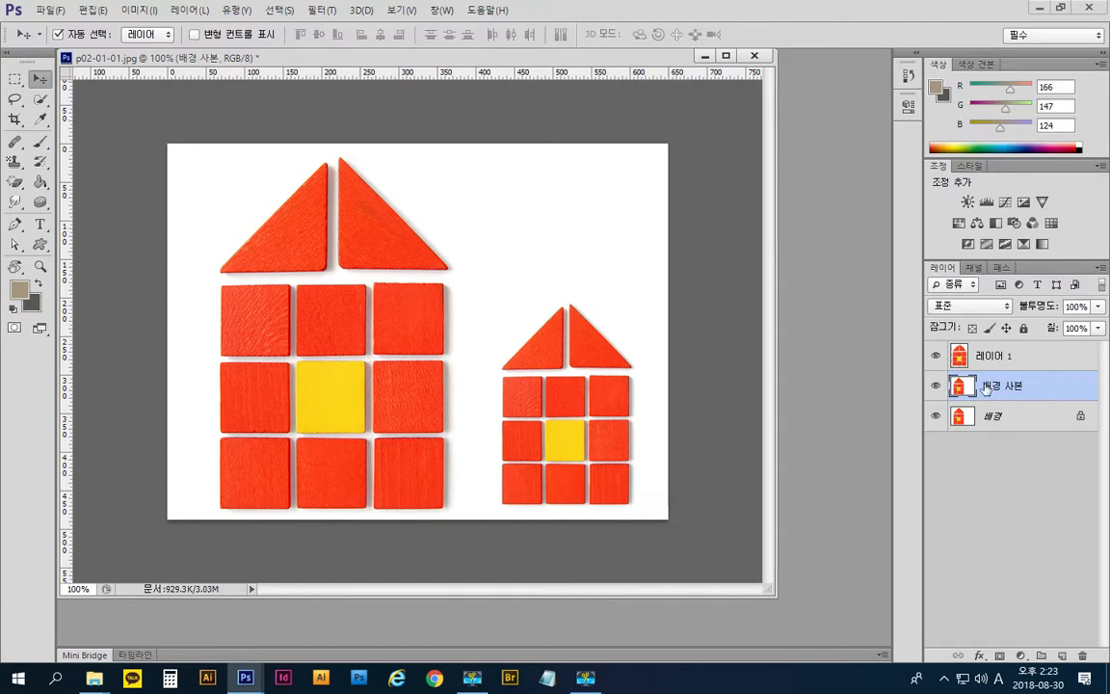
- Switch the active layer back and forth between 레이어 1 and 배경 사본, ending on 배경 사본
{"action": "left_click", "coordinate": [998, 357]}
{"action": "left_click", "coordinate": [1010, 385]}
{"action": "left_click", "coordinate": [1010, 361]}
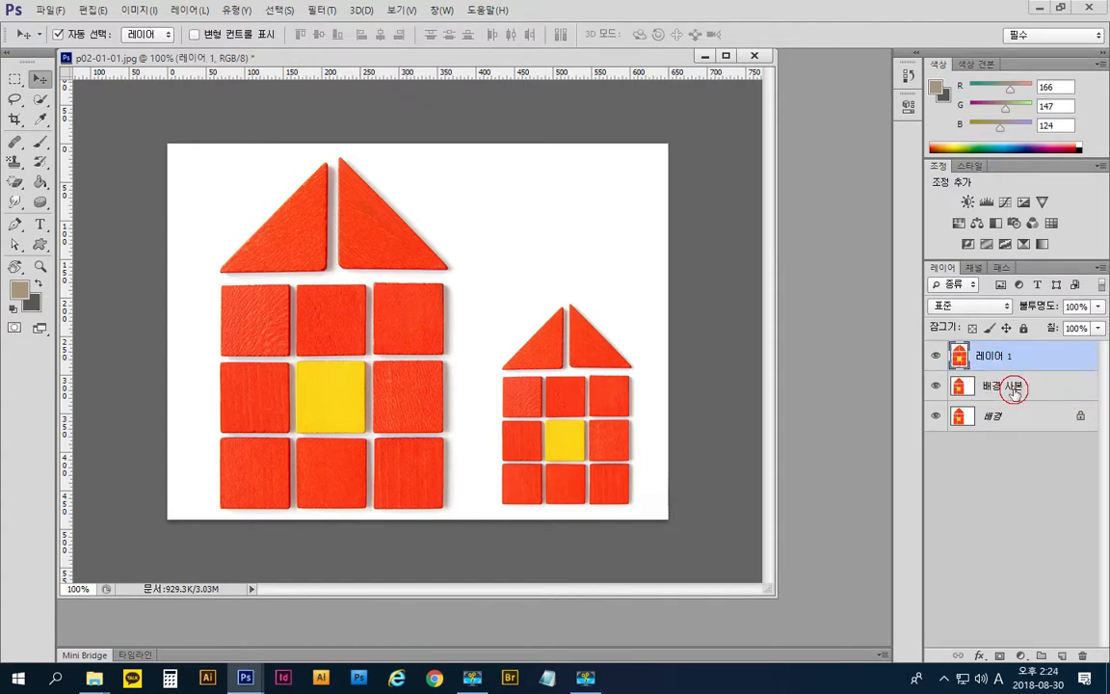
{"action": "left_click", "coordinate": [1014, 387]}
{"action": "left_click", "coordinate": [1014, 362]}
{"action": "left_click", "coordinate": [1010, 386]}
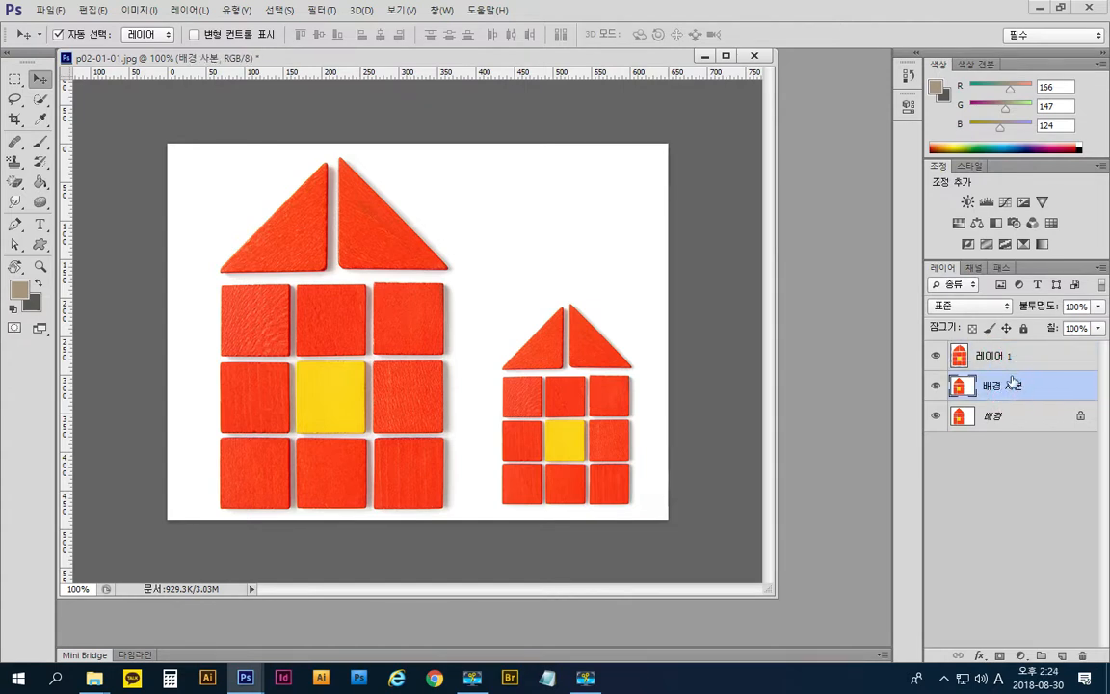
{"action": "left_click", "coordinate": [1010, 357]}
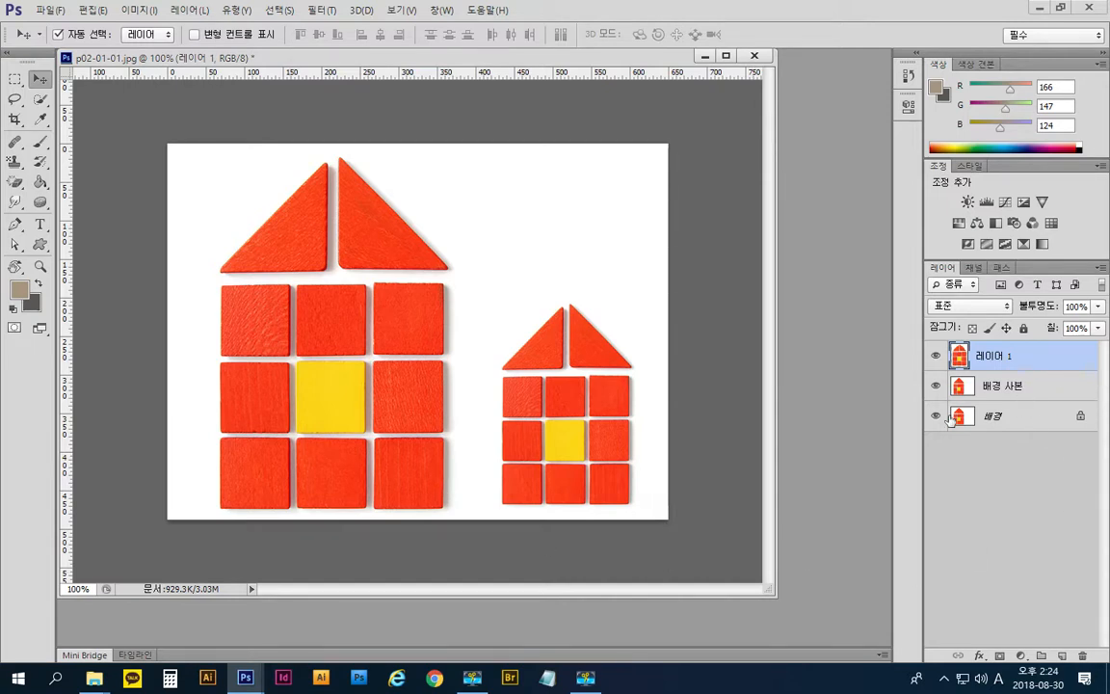
{"action": "left_click", "coordinate": [989, 382]}
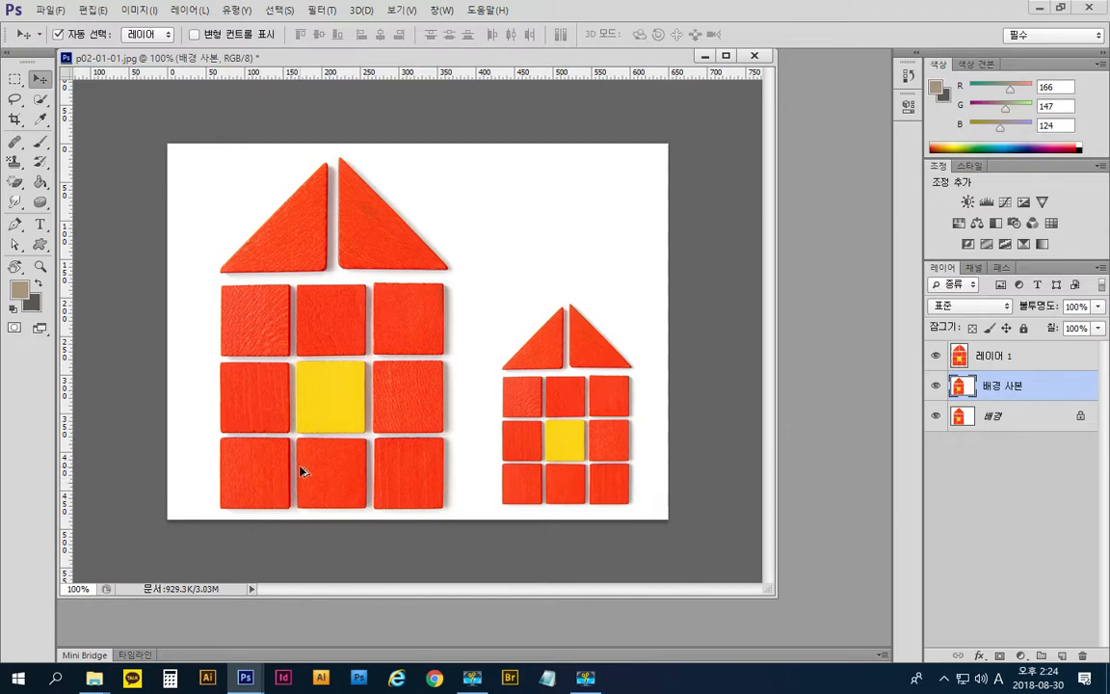
- Examine the blocks of both houses up close, ending on the yellow block of the large house
{"action": "scroll", "coordinate": [300, 470], "scroll_direction": "up", "scroll_amount": 10}
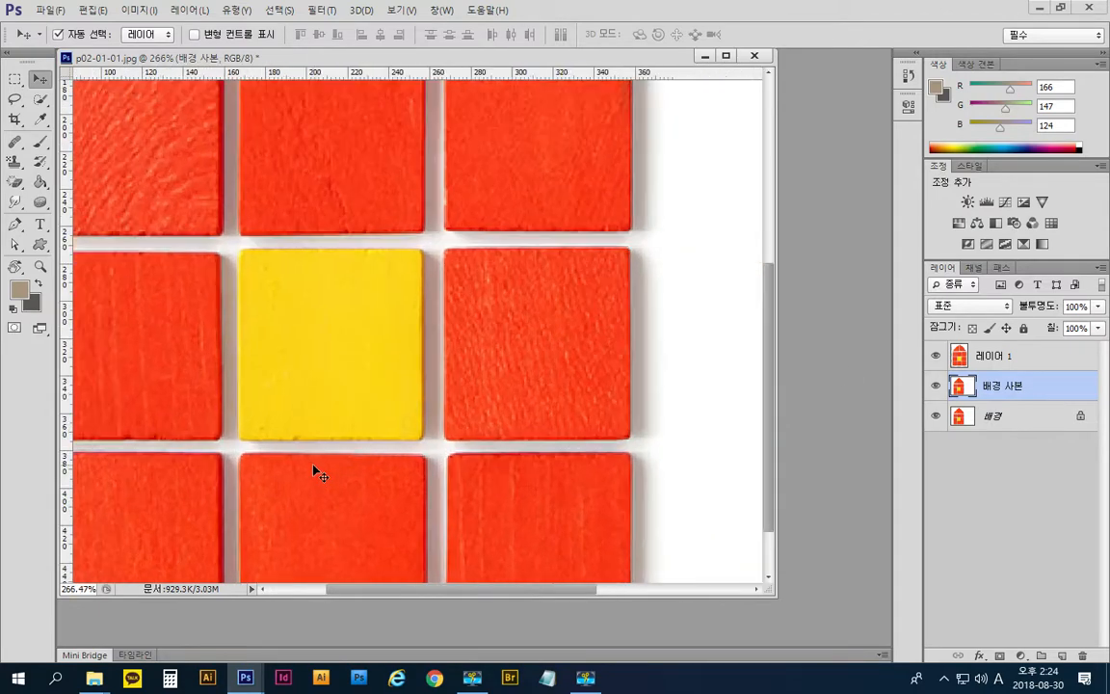
{"action": "scroll", "coordinate": [314, 468], "scroll_direction": "up", "scroll_amount": 1}
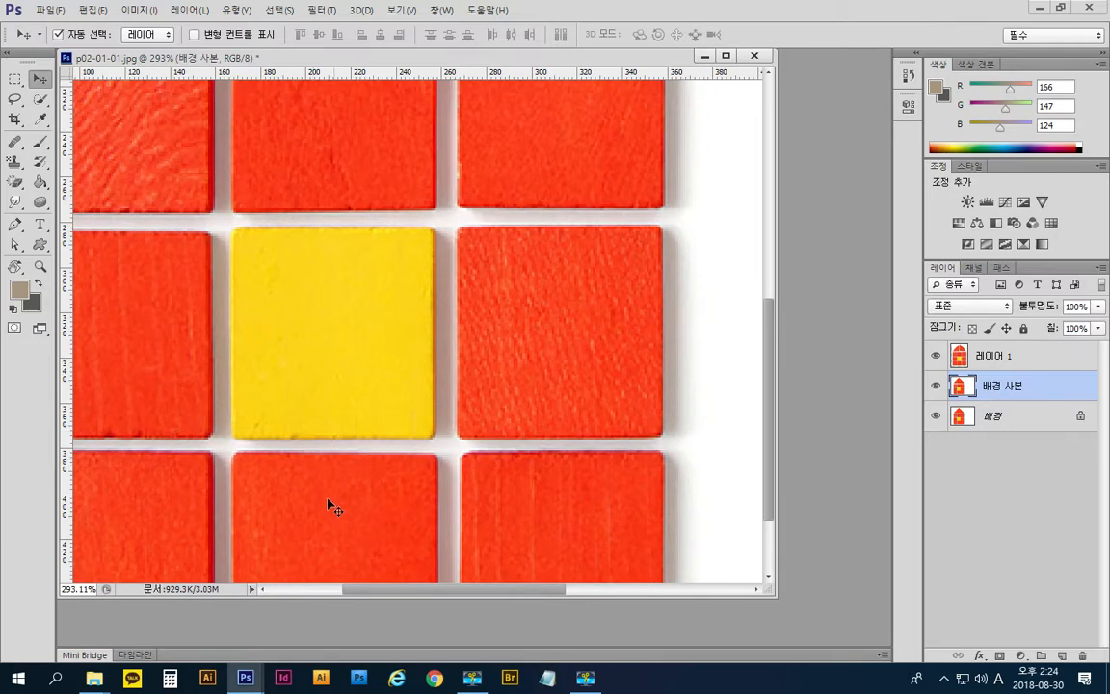
{"action": "scroll", "coordinate": [330, 505], "scroll_direction": "up", "scroll_amount": 2}
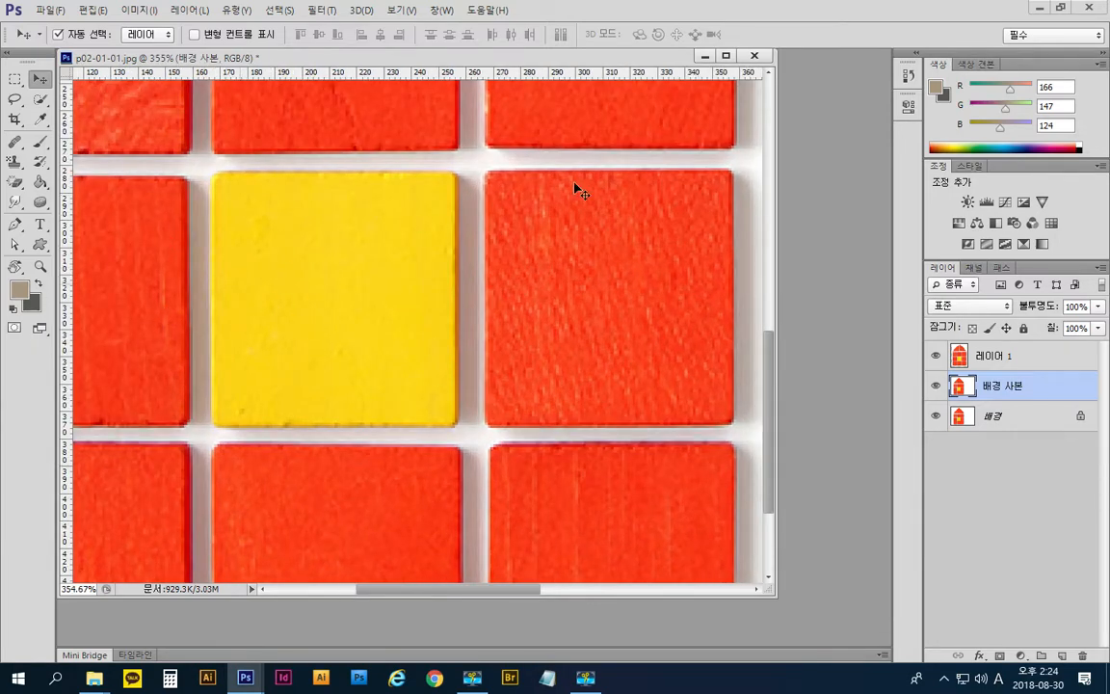
{"action": "scroll", "coordinate": [409, 301], "scroll_direction": "down", "scroll_amount": 15}
{"action": "scroll", "coordinate": [408, 300], "scroll_direction": "down", "scroll_amount": 4}
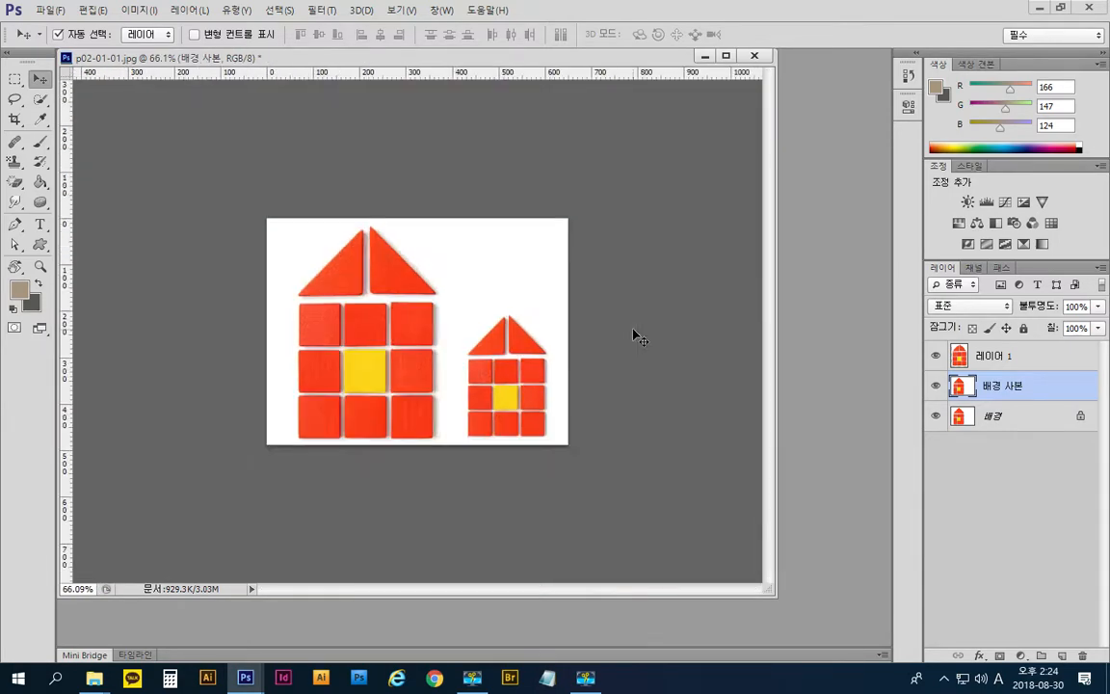
{"action": "scroll", "coordinate": [634, 332], "scroll_direction": "up", "scroll_amount": 17}
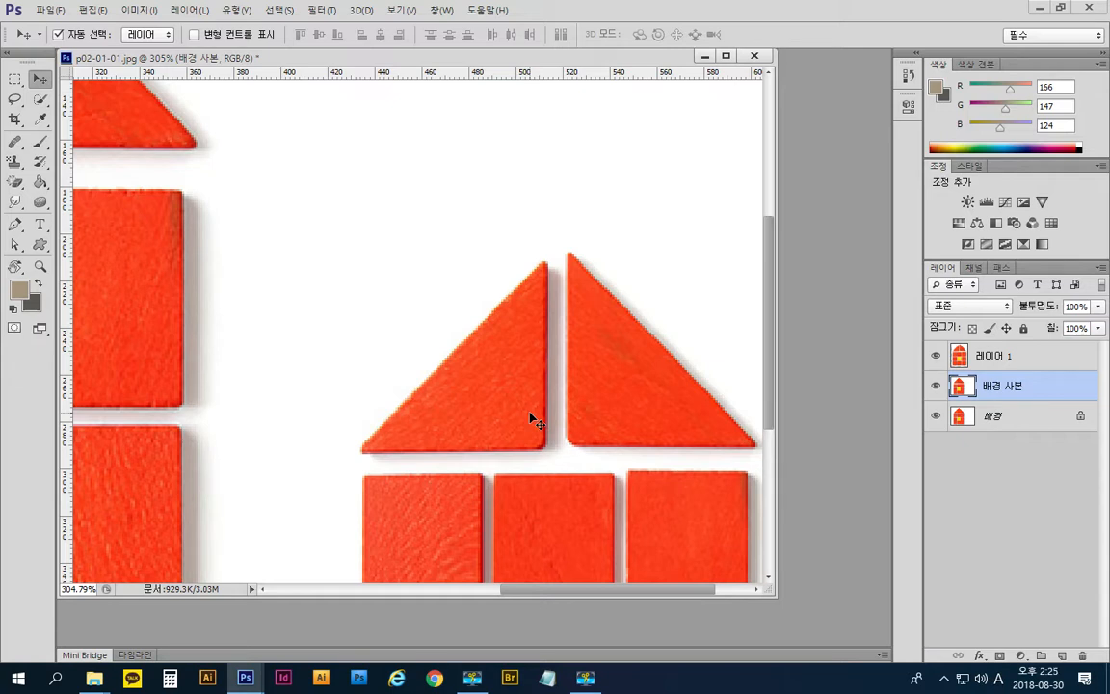
{"action": "key", "text": "space"}
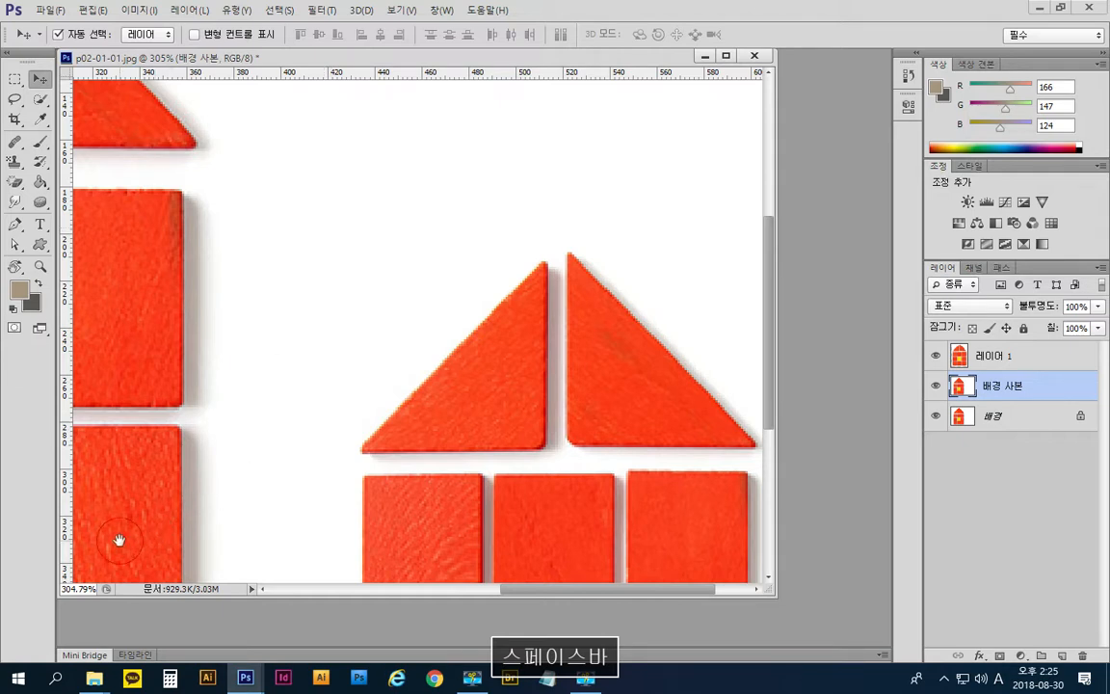
{"action": "left_click_drag", "start_coordinate": [119, 540], "coordinate": [780, 383]}
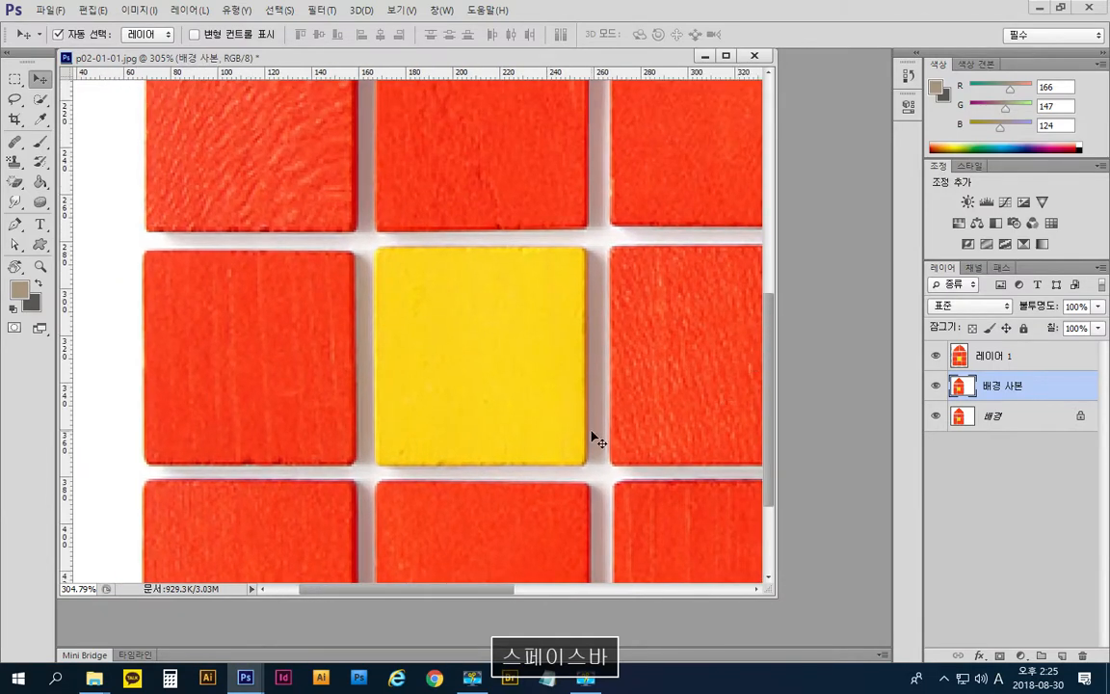
{"action": "scroll", "coordinate": [478, 443], "scroll_direction": "up", "scroll_amount": 2}
{"action": "left_click_drag", "start_coordinate": [546, 357], "coordinate": [510, 364]}
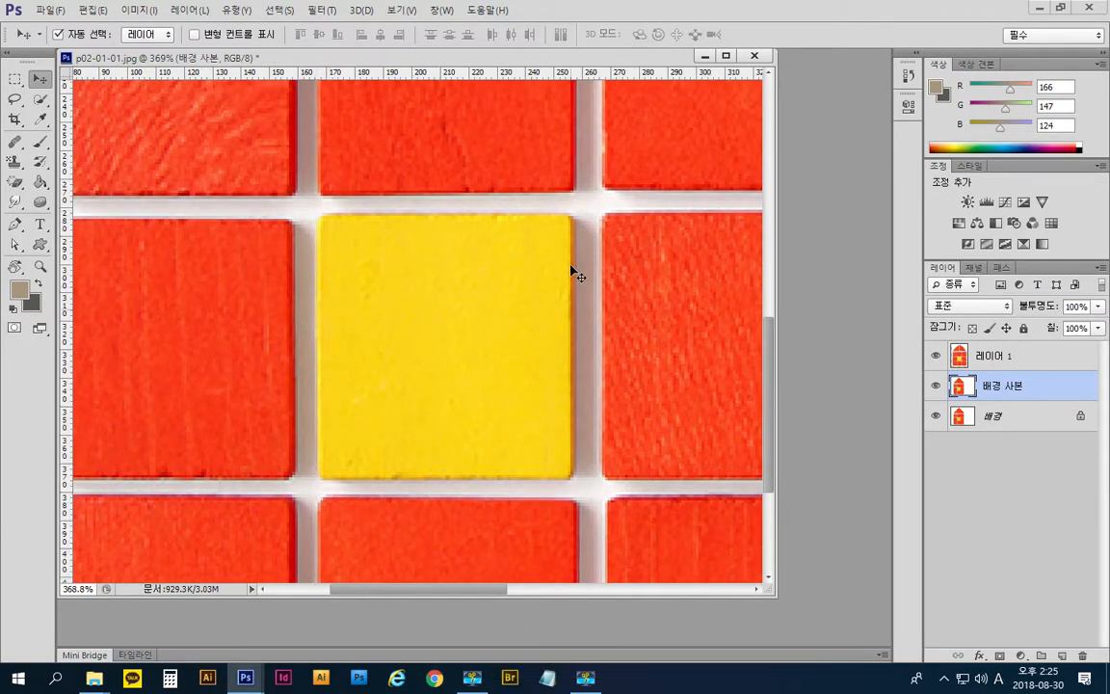
- Draw a loose rectangular marquee around the yellow block, centered at about X 212 px, Y 330.5 px
{"action": "left_click", "coordinate": [13, 79]}
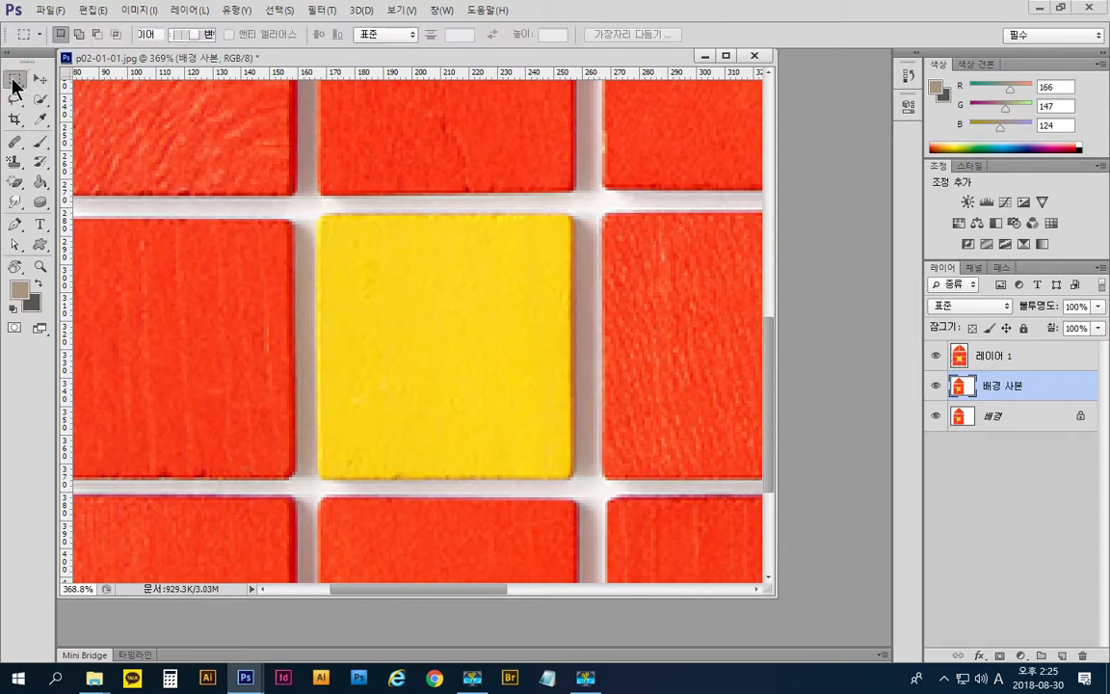
{"action": "left_click", "coordinate": [67, 77]}
{"action": "left_click_drag", "start_coordinate": [258, 144], "coordinate": [630, 493]}
{"action": "scroll", "coordinate": [684, 403], "scroll_direction": "up", "scroll_amount": 3}
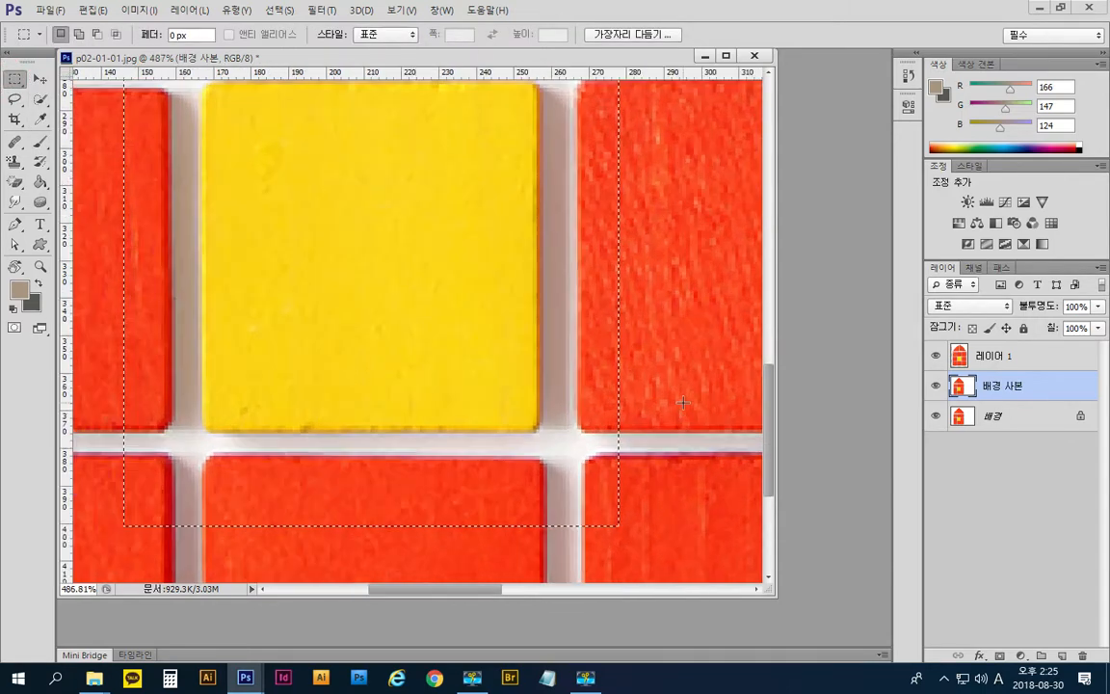
{"action": "scroll", "coordinate": [683, 402], "scroll_direction": "down", "scroll_amount": 4}
{"action": "scroll", "coordinate": [682, 402], "scroll_direction": "down", "scroll_amount": 1}
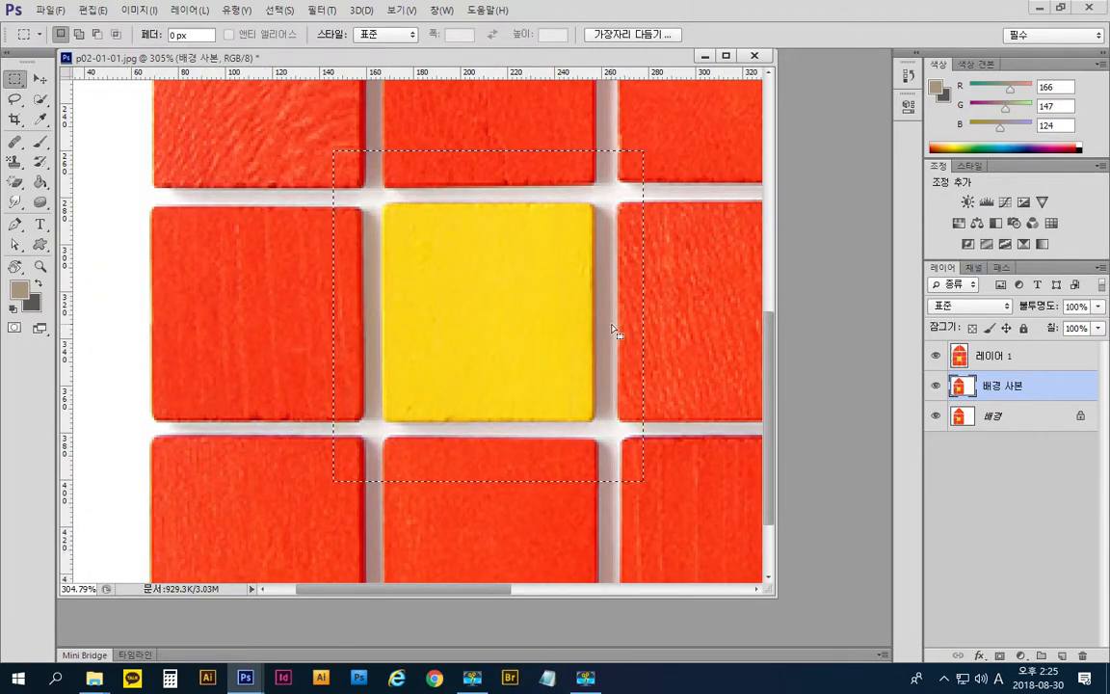
- Fit all four sides of the marquee to the yellow block's edges with Transform Selection
{"action": "right_click", "coordinate": [462, 222]}
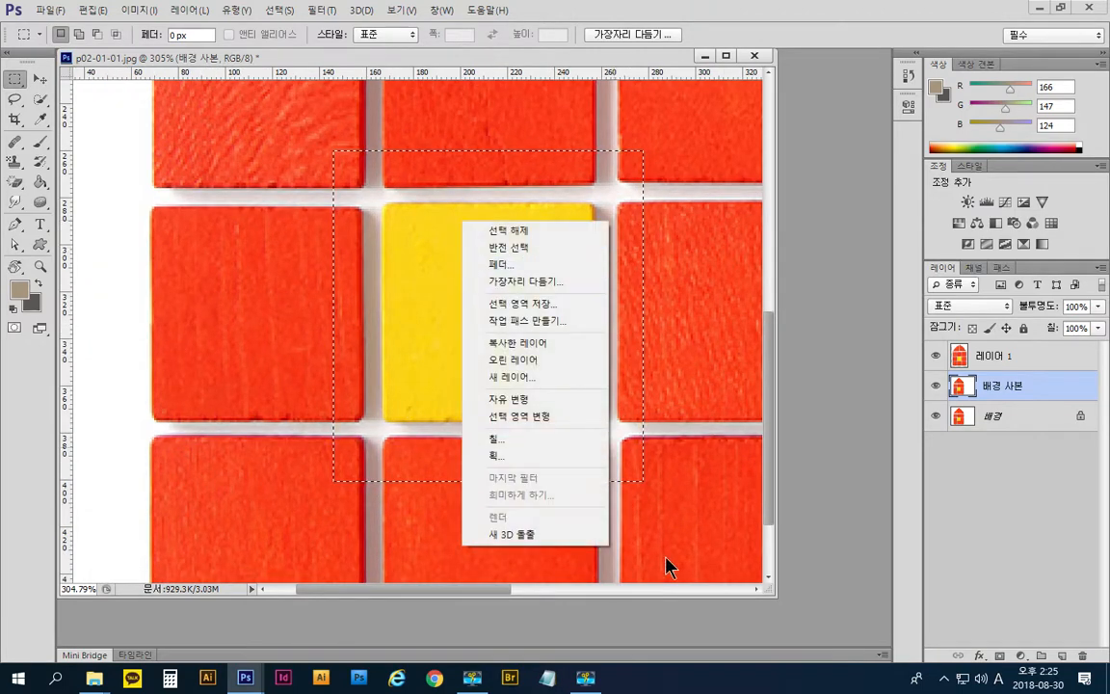
{"action": "left_click", "coordinate": [559, 420]}
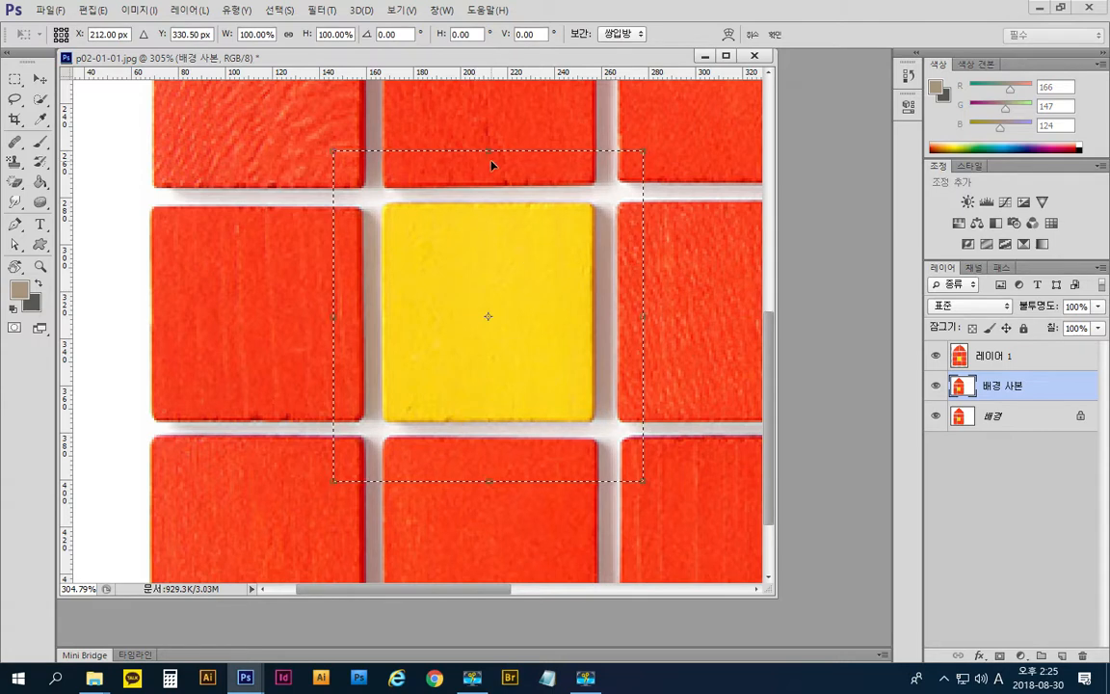
{"action": "left_click_drag", "start_coordinate": [487, 154], "coordinate": [489, 206]}
{"action": "left_click_drag", "start_coordinate": [333, 343], "coordinate": [382, 349]}
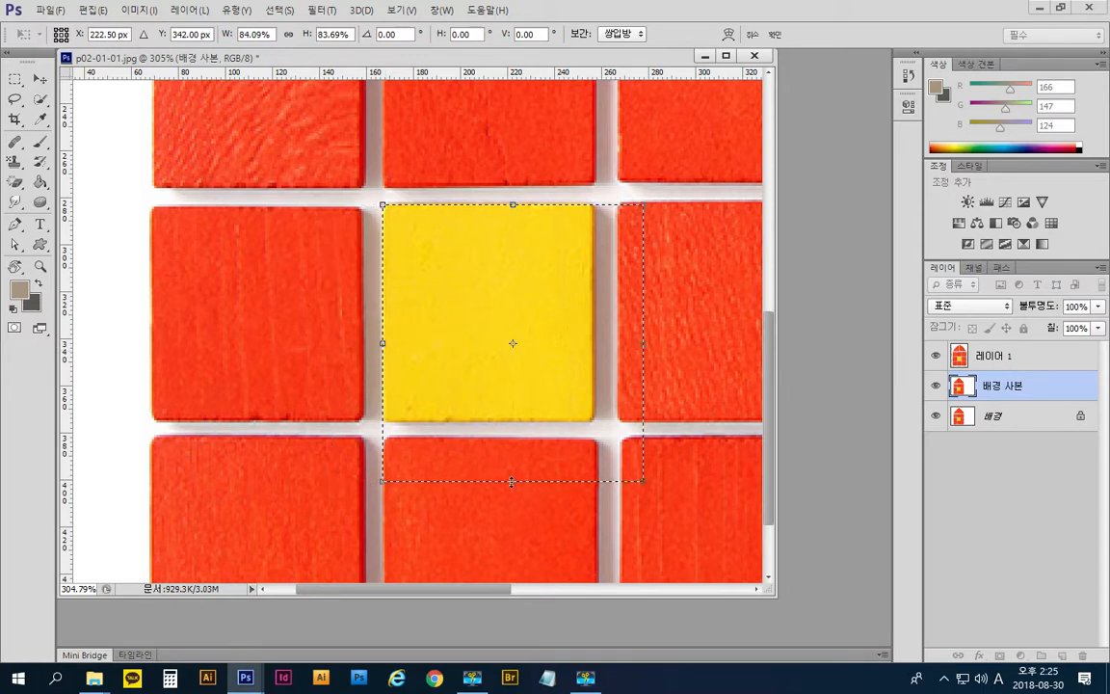
{"action": "left_click_drag", "start_coordinate": [514, 483], "coordinate": [514, 421]}
{"action": "left_click_drag", "start_coordinate": [642, 314], "coordinate": [599, 314]}
{"action": "key", "text": "Return"}
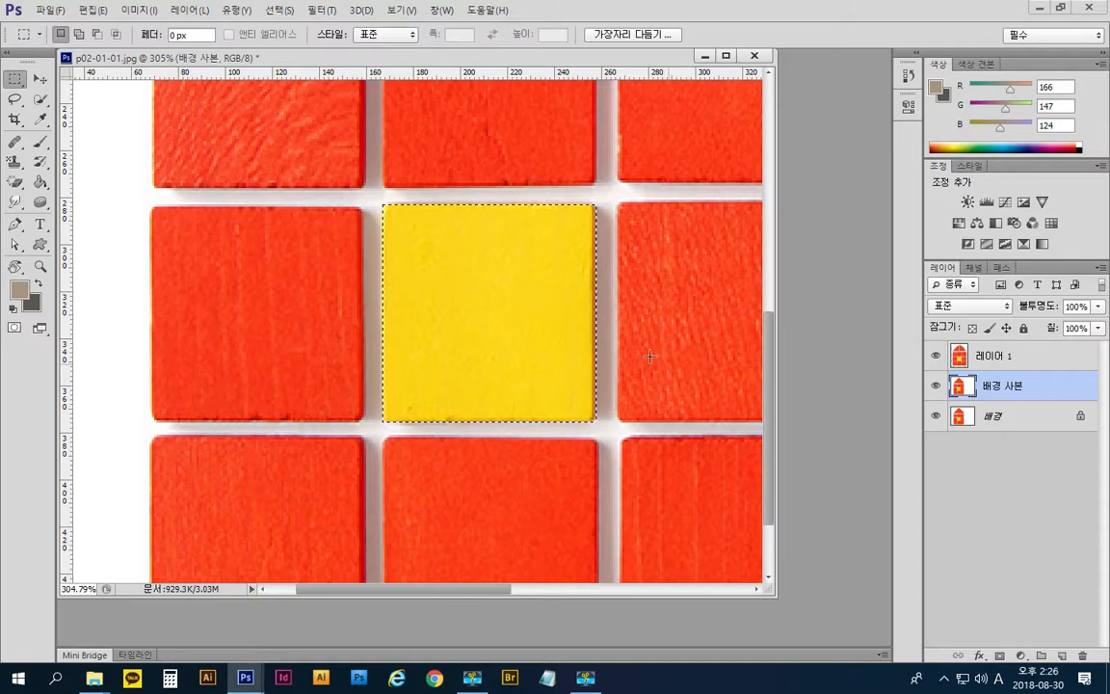
{"action": "left_click", "coordinate": [152, 15]}
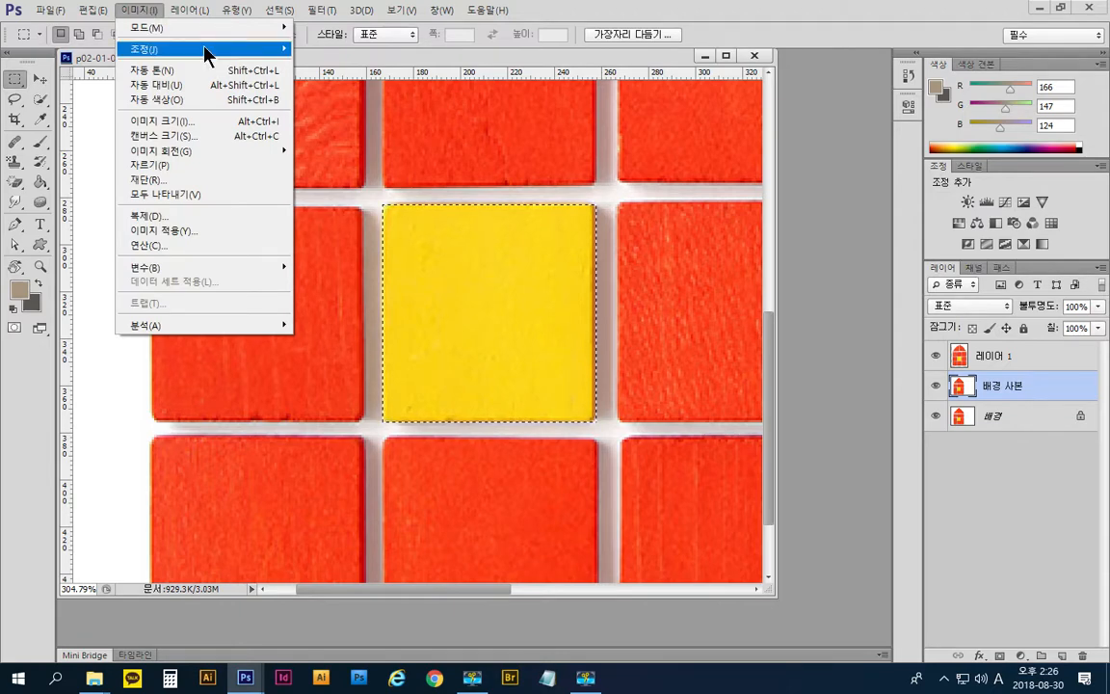
{"action": "mouse_move", "coordinate": [205, 53]}
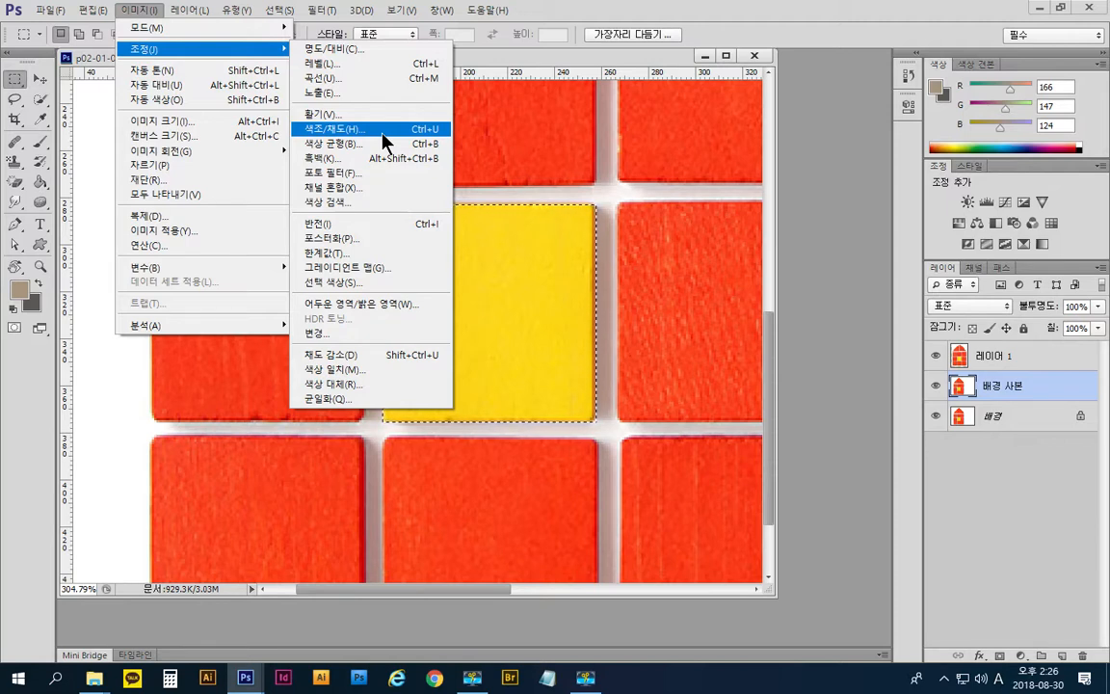
{"action": "left_click", "coordinate": [994, 587]}
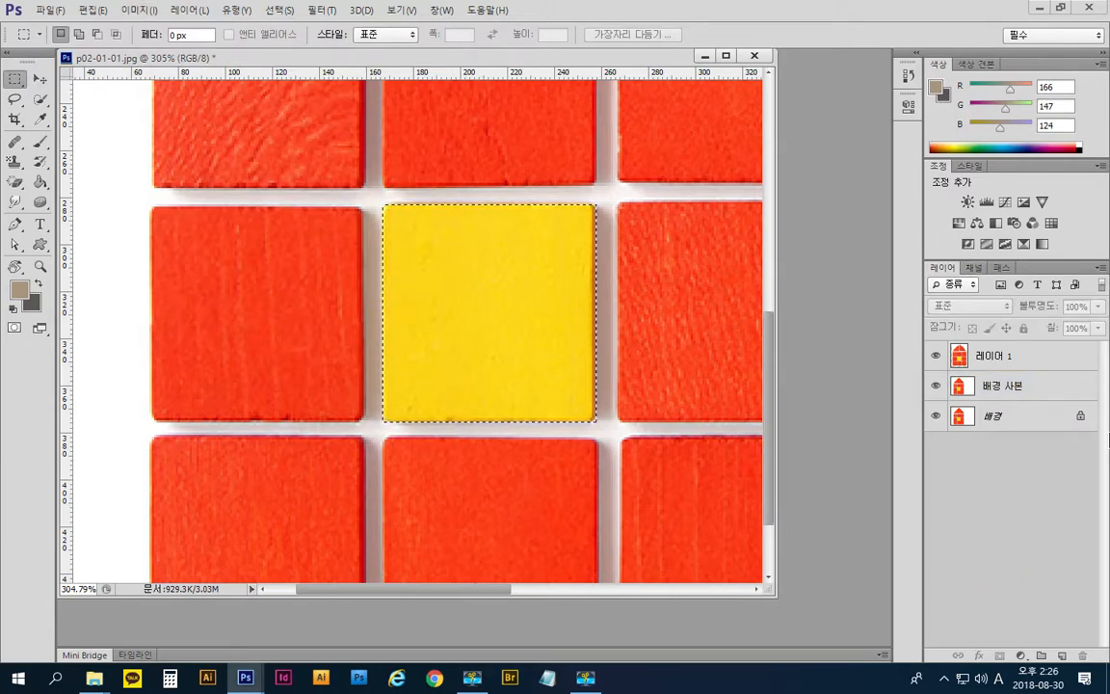
- Detach the Layers panel from its docked group and float it over the document
{"action": "left_click_drag", "start_coordinate": [949, 269], "coordinate": [841, 53]}
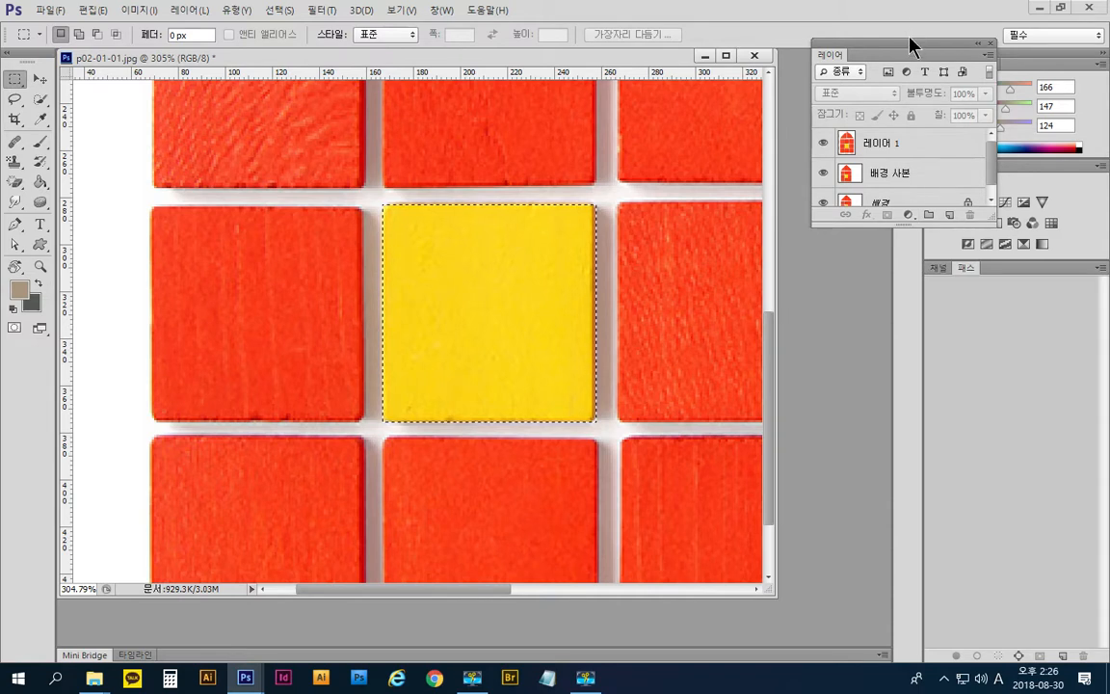
{"action": "left_click_drag", "start_coordinate": [909, 44], "coordinate": [906, 77]}
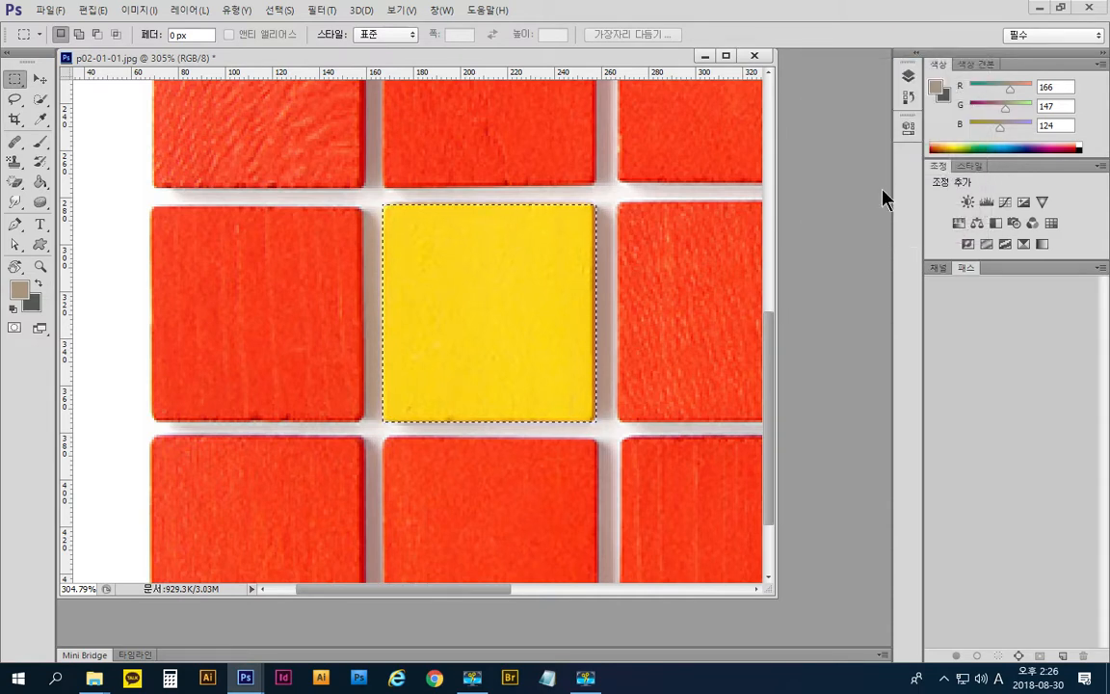
{"action": "left_click", "coordinate": [909, 77]}
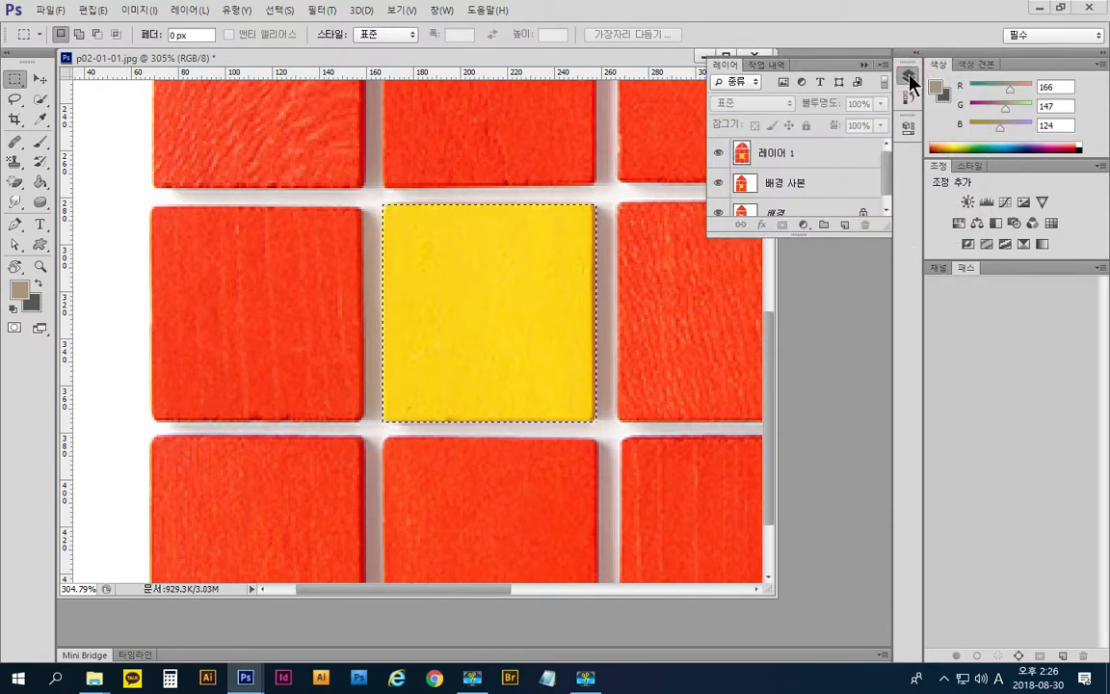
{"action": "left_click_drag", "start_coordinate": [714, 57], "coordinate": [569, 106]}
- Clear the collapsed panel column beside the Color panel and close the detached Properties panel
{"action": "left_click", "coordinate": [915, 62]}
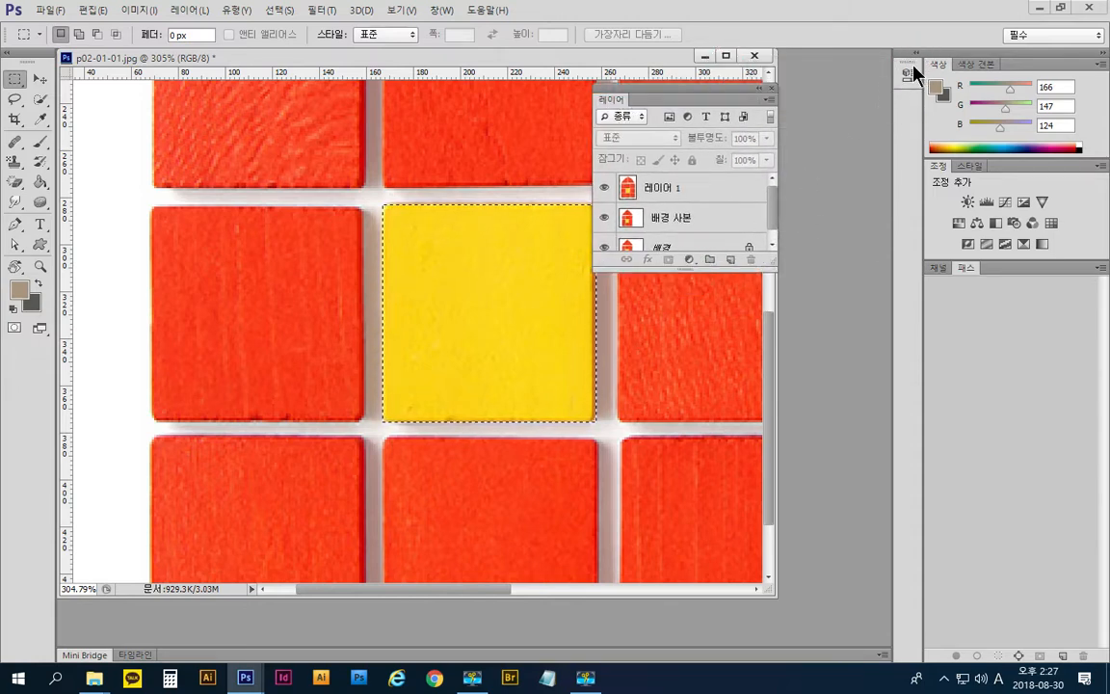
{"action": "left_click_drag", "start_coordinate": [914, 65], "coordinate": [837, 193]}
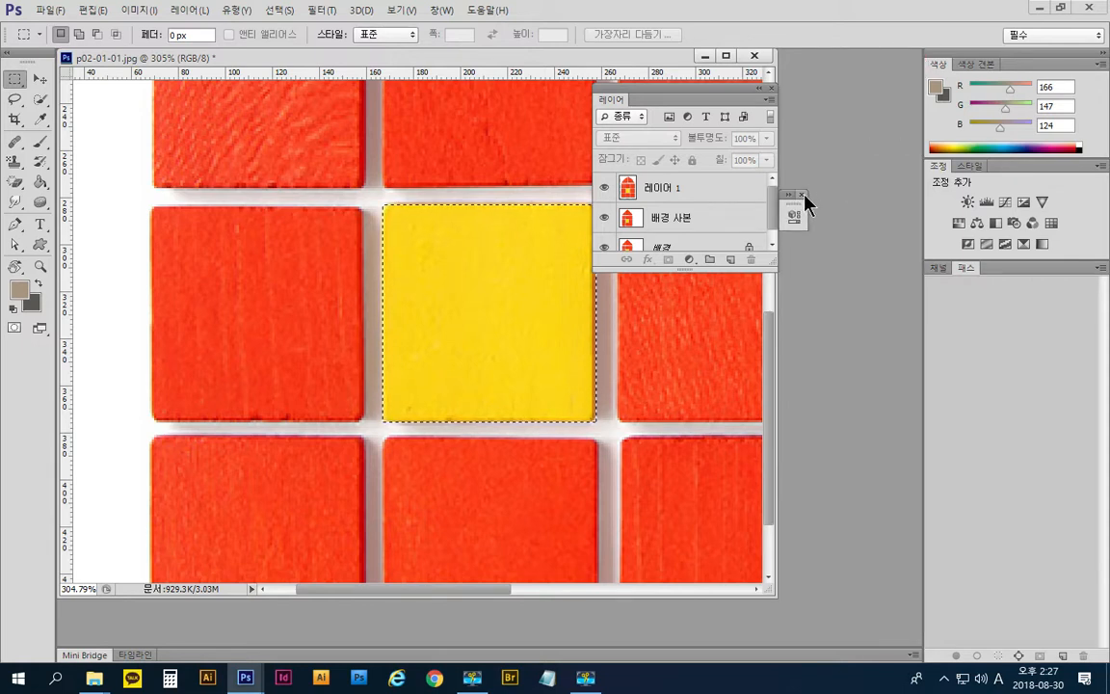
{"action": "left_click", "coordinate": [803, 195]}
- Place the floating Layers panel next to the Color panel and lengthen it until all three layers fit
{"action": "left_click_drag", "start_coordinate": [692, 93], "coordinate": [838, 66]}
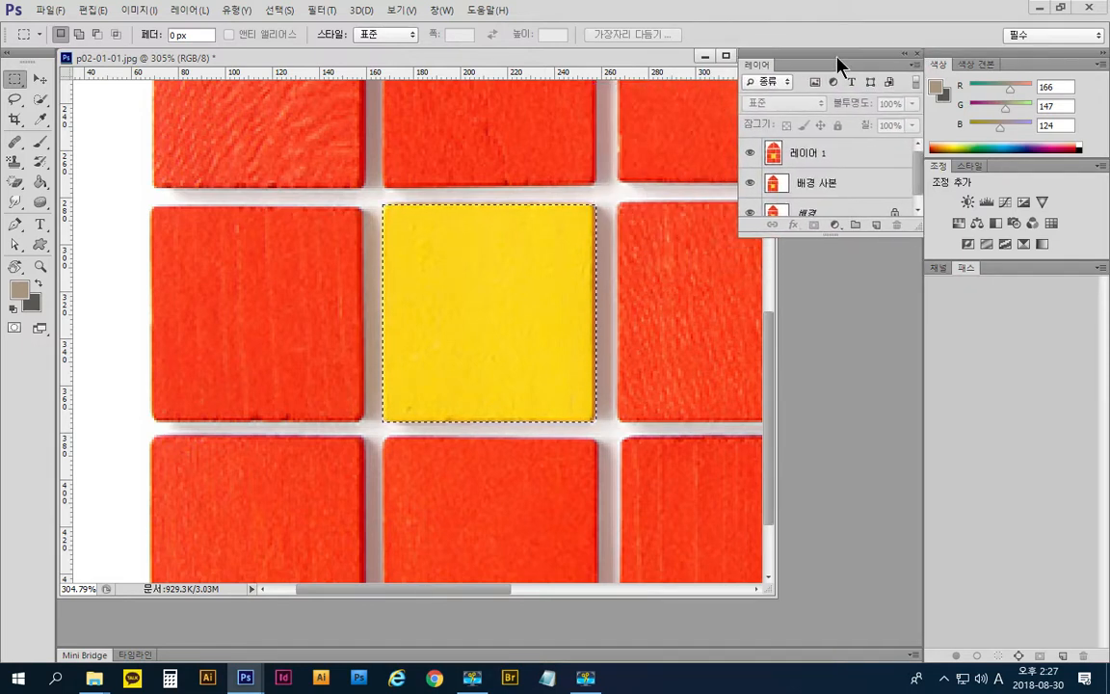
{"action": "left_click_drag", "start_coordinate": [829, 235], "coordinate": [827, 363]}
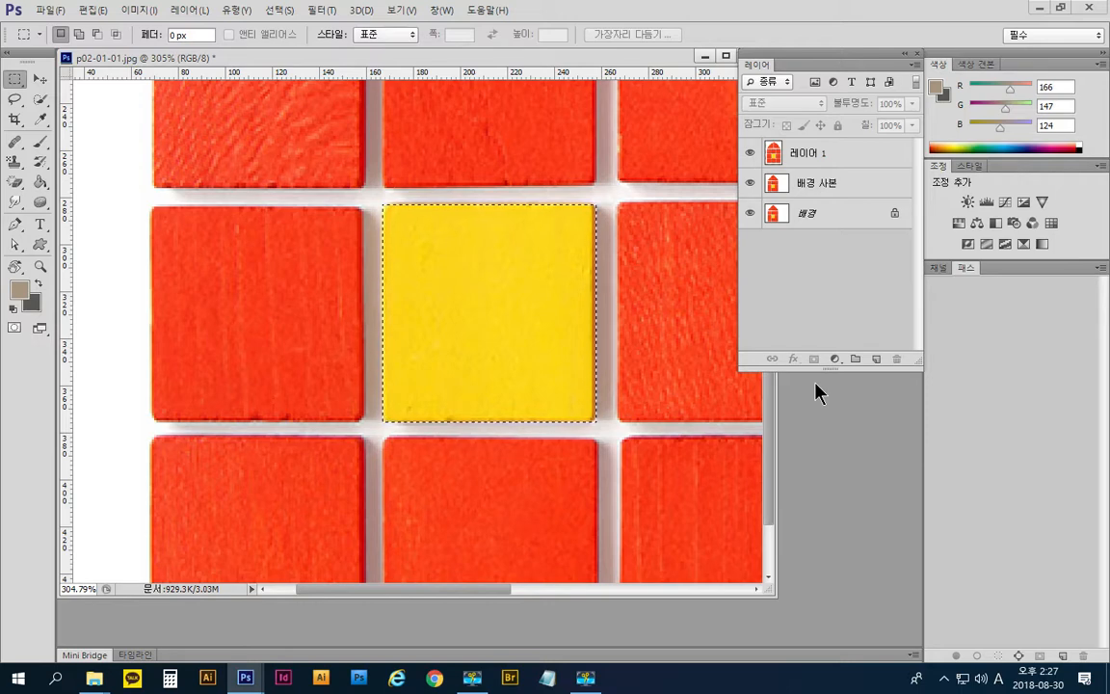
- Add a Hue/Saturation adjustment layer limited to the selected yellow block and move its floating properties clear of the block
{"action": "left_click", "coordinate": [131, 10]}
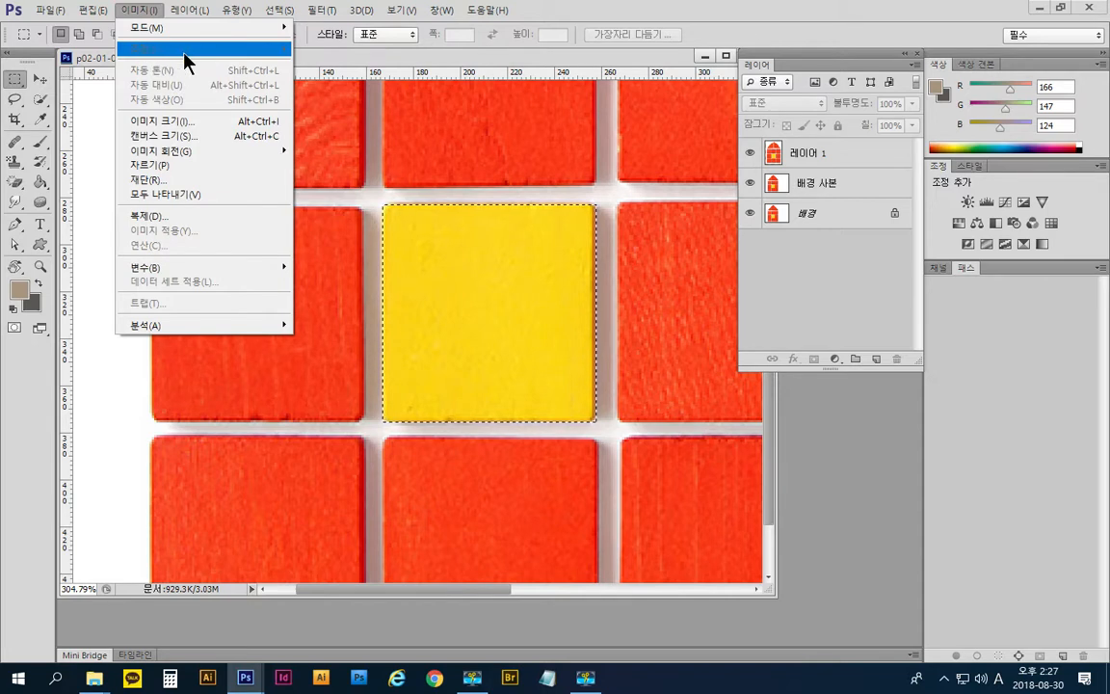
{"action": "left_click", "coordinate": [838, 358]}
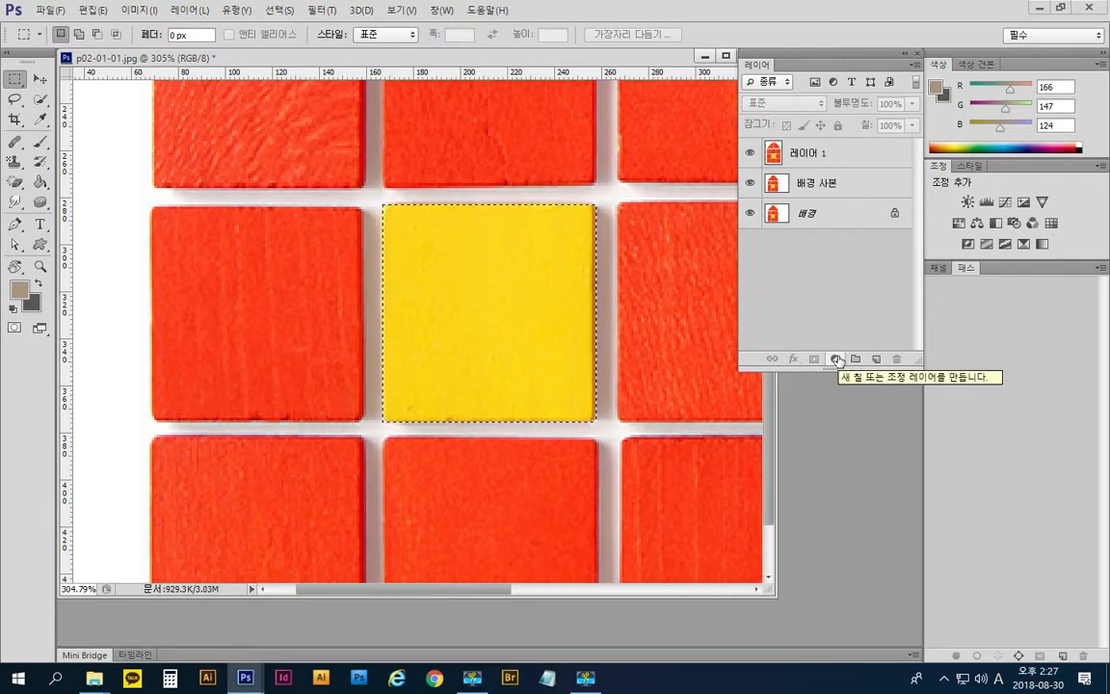
{"action": "left_click", "coordinate": [836, 360]}
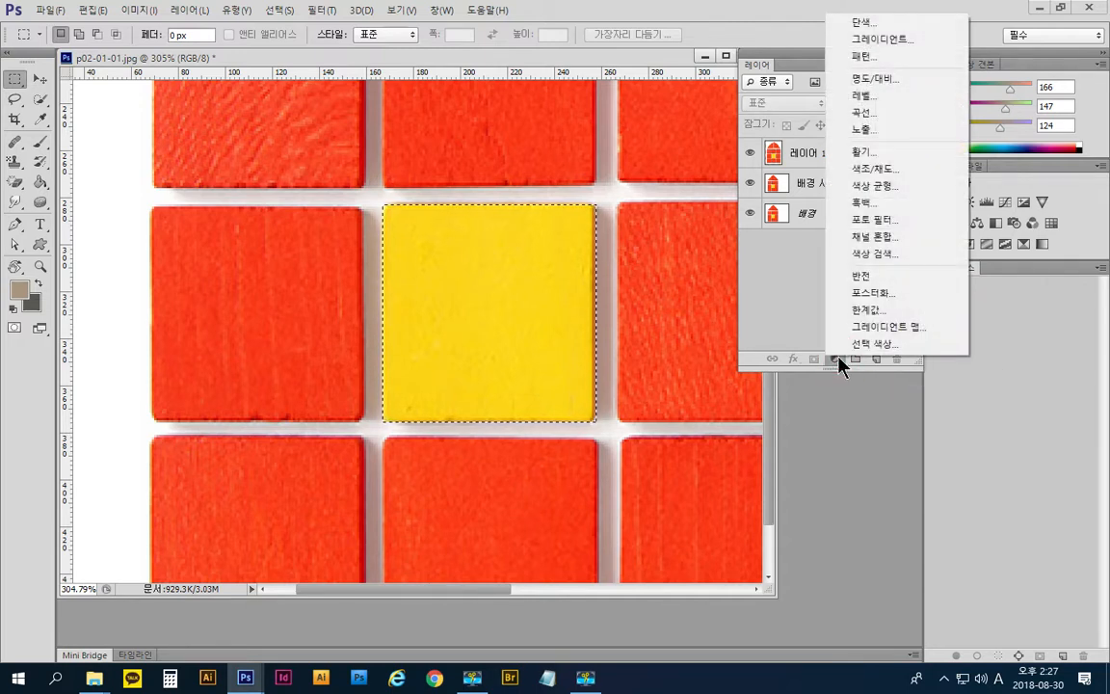
{"action": "left_click", "coordinate": [906, 176]}
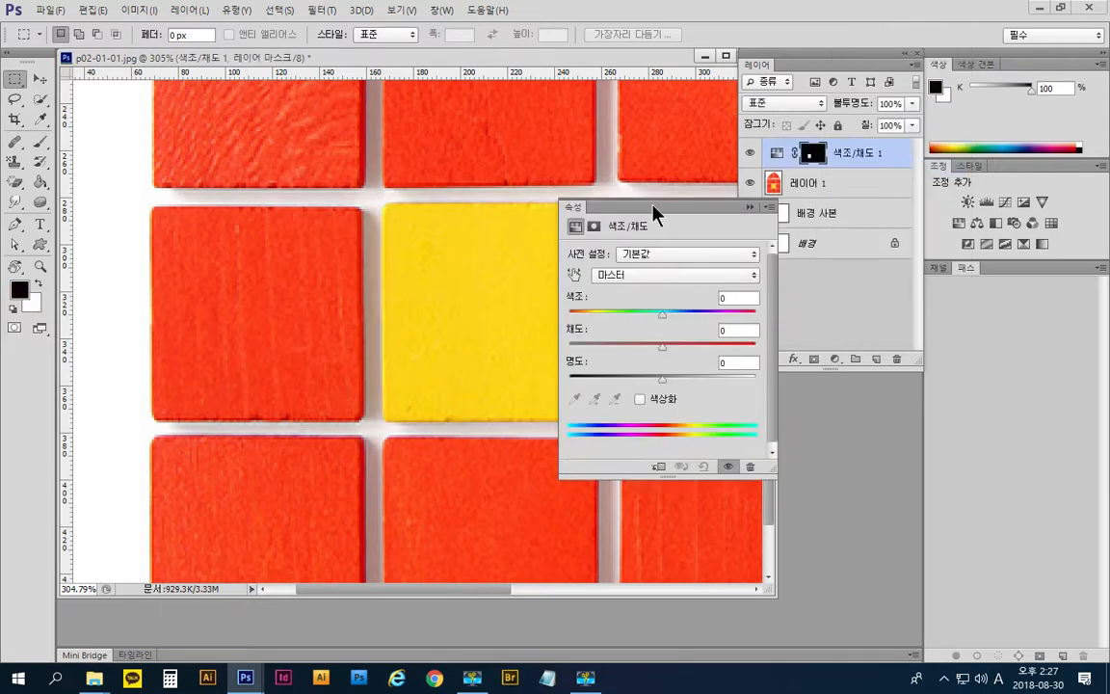
{"action": "left_click_drag", "start_coordinate": [654, 214], "coordinate": [152, 136]}
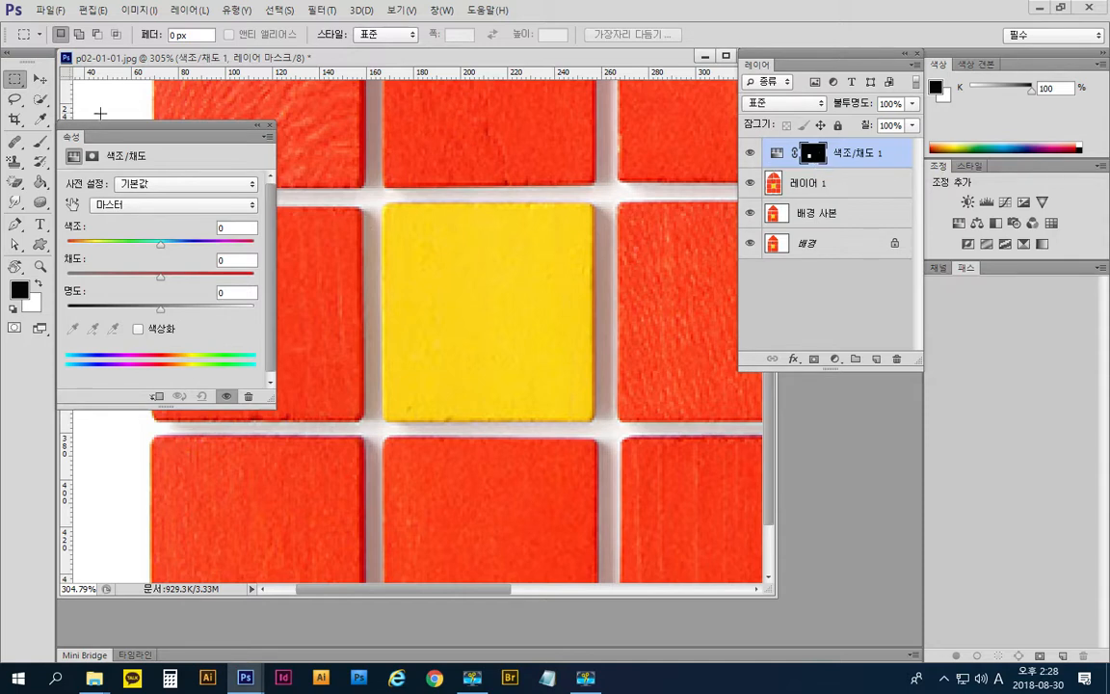
{"action": "left_click_drag", "start_coordinate": [127, 129], "coordinate": [580, 64]}
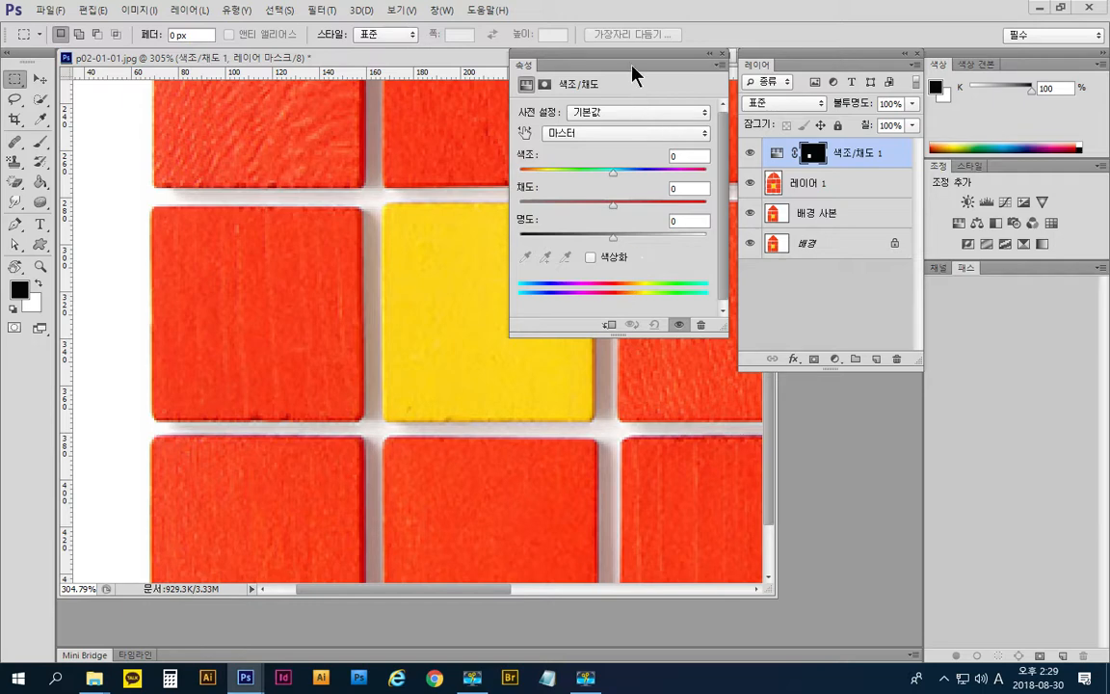
{"action": "left_click_drag", "start_coordinate": [627, 61], "coordinate": [250, 102]}
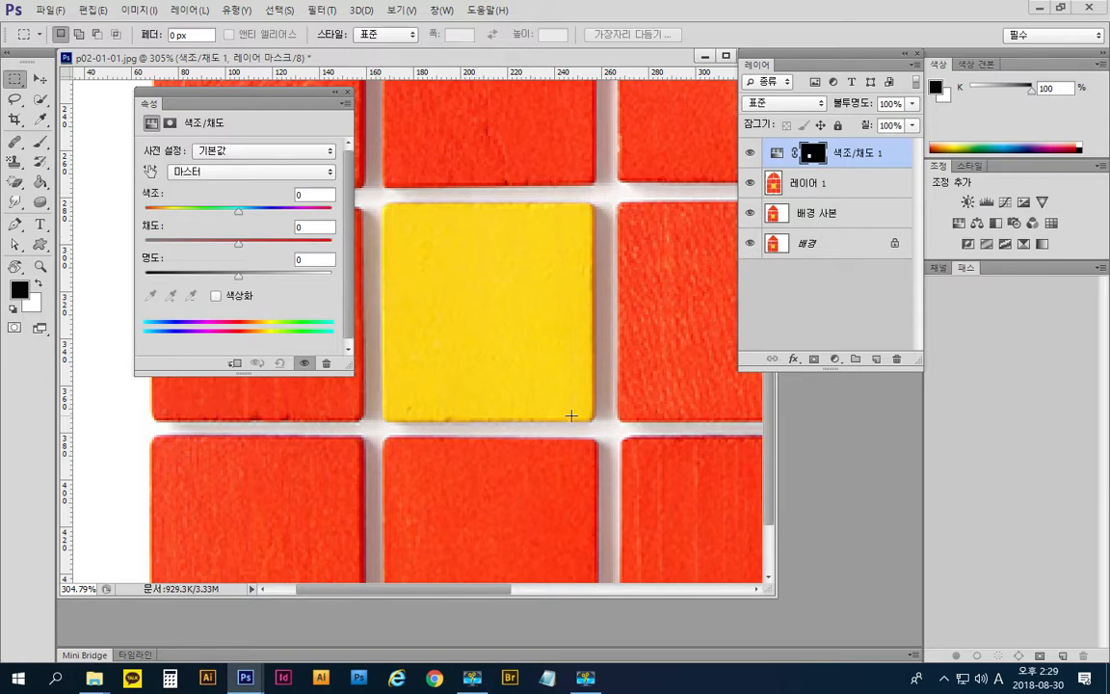
- Shift the yellow block's hue to +35 and on to +180
{"action": "left_click_drag", "start_coordinate": [239, 213], "coordinate": [269, 213]}
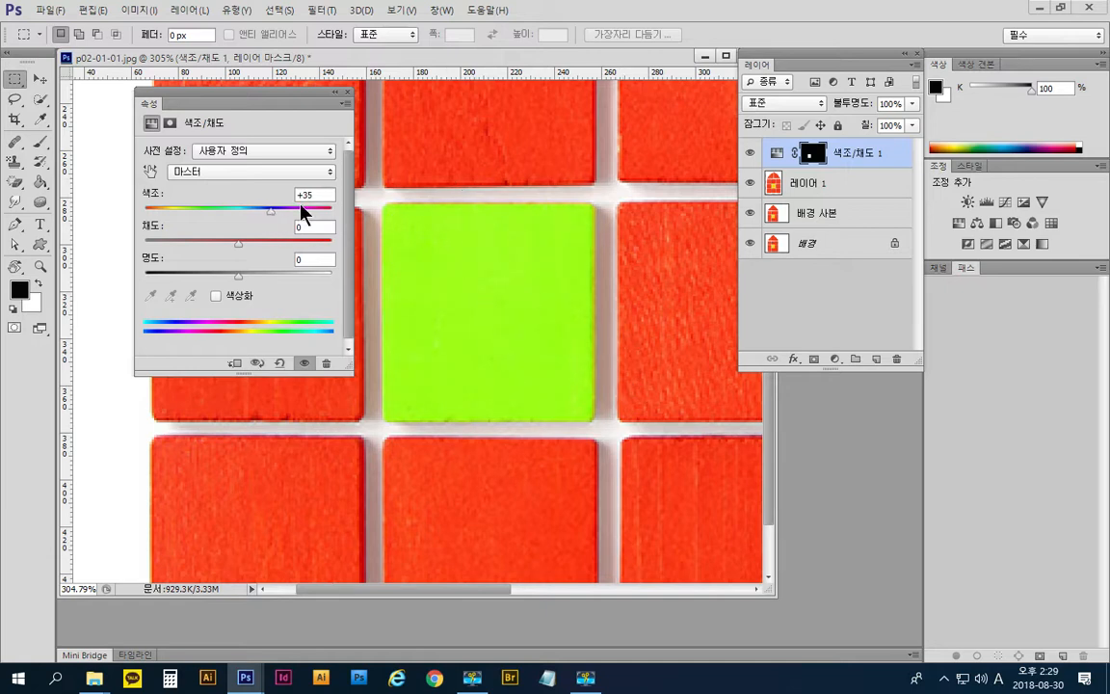
{"action": "left_click_drag", "start_coordinate": [269, 212], "coordinate": [332, 212]}
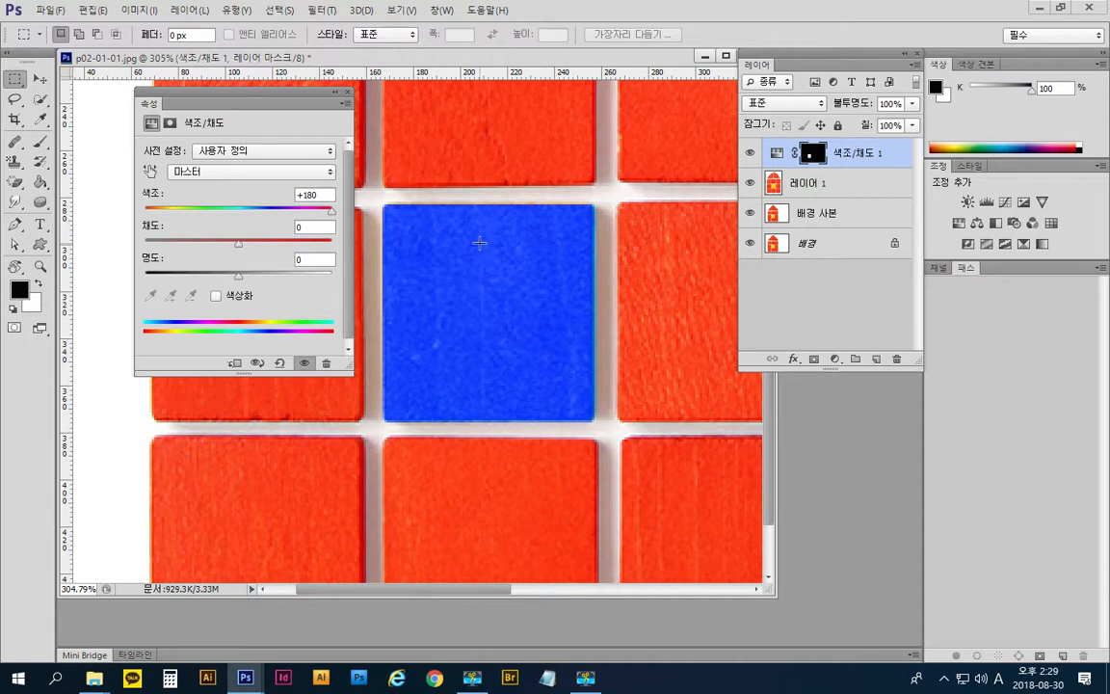
- Turn on Colorize for the block's adjustment, run the hue through its range up to 360, and set it to 0
{"action": "left_click", "coordinate": [215, 297]}
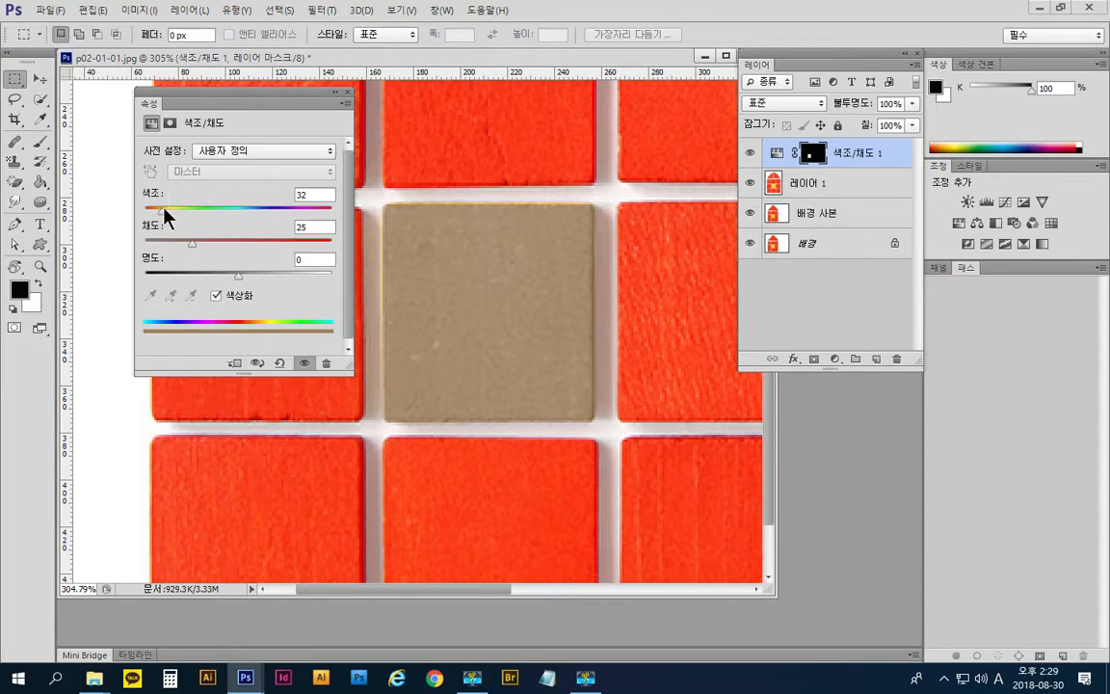
{"action": "left_click_drag", "start_coordinate": [162, 209], "coordinate": [125, 213]}
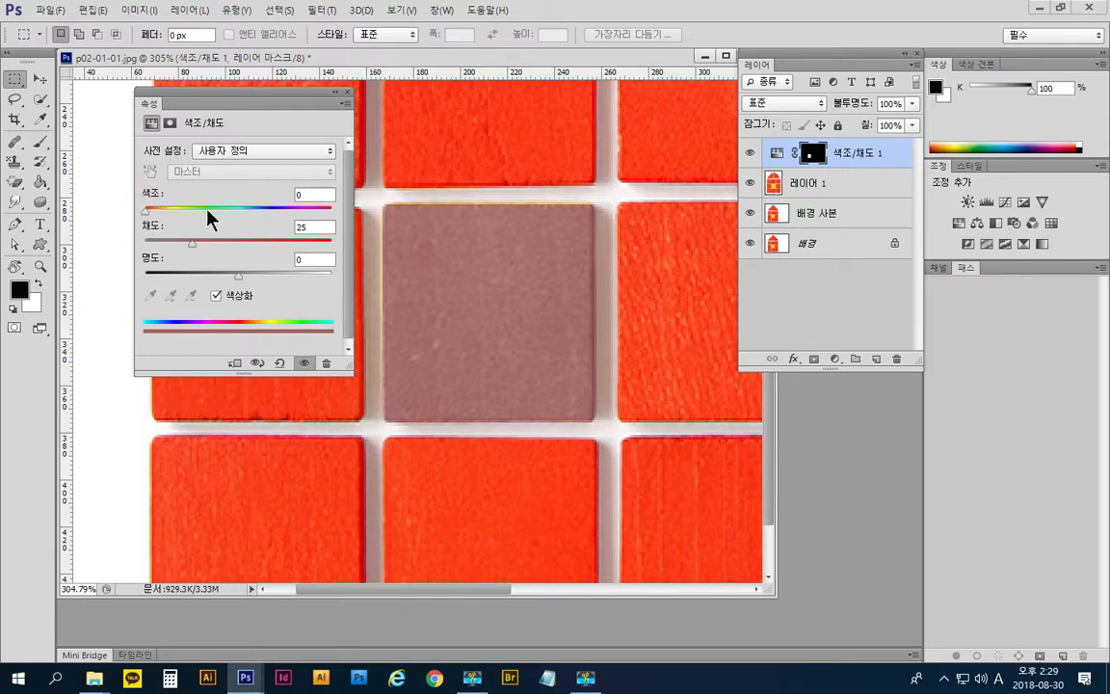
{"action": "left_click", "coordinate": [306, 194]}
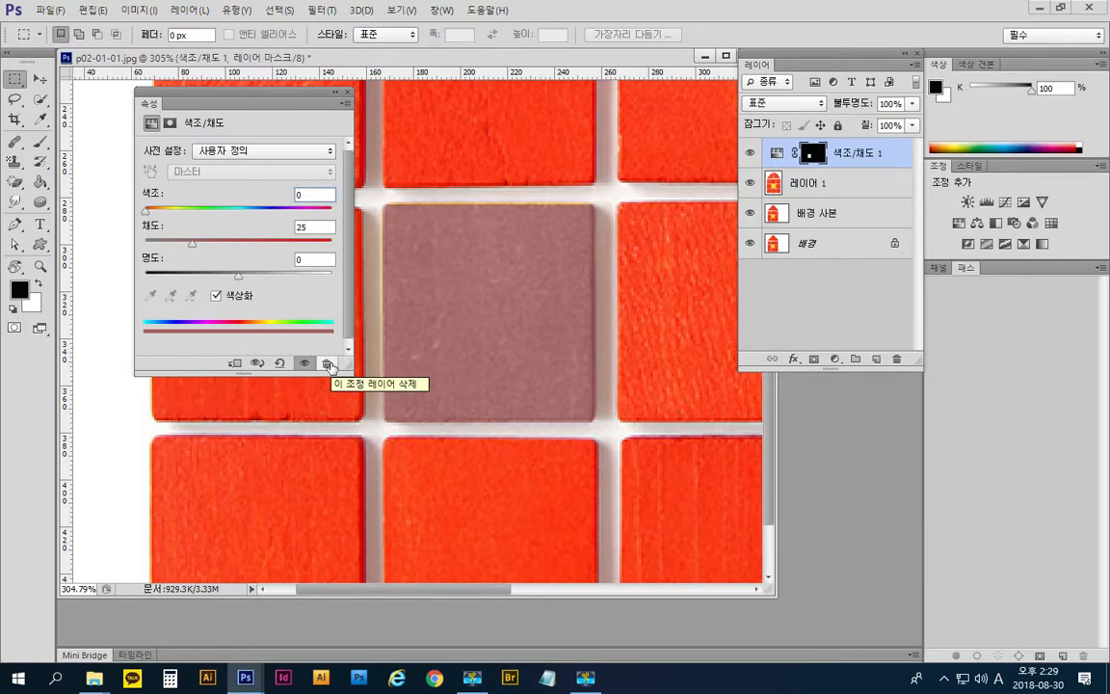
{"action": "left_click_drag", "start_coordinate": [146, 212], "coordinate": [359, 213]}
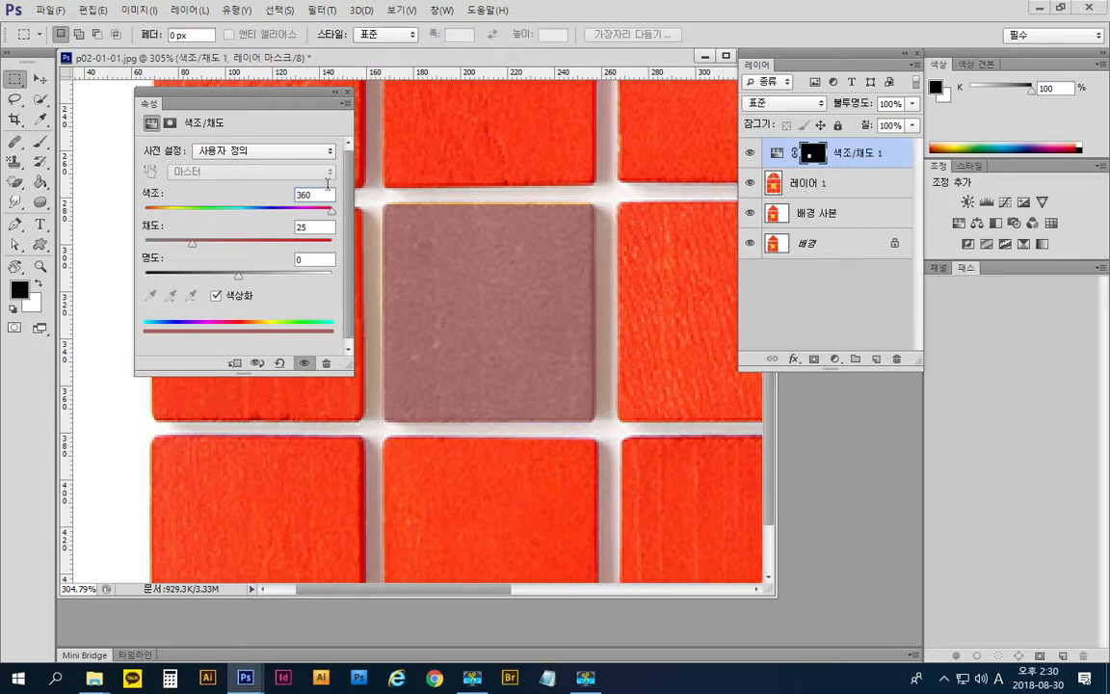
{"action": "left_click_drag", "start_coordinate": [332, 216], "coordinate": [144, 220]}
- Raise the colorized block's saturation to 60 and on to 80, and close the adjustment's properties
{"action": "double_click", "coordinate": [306, 228]}
{"action": "type", "text": "60"}
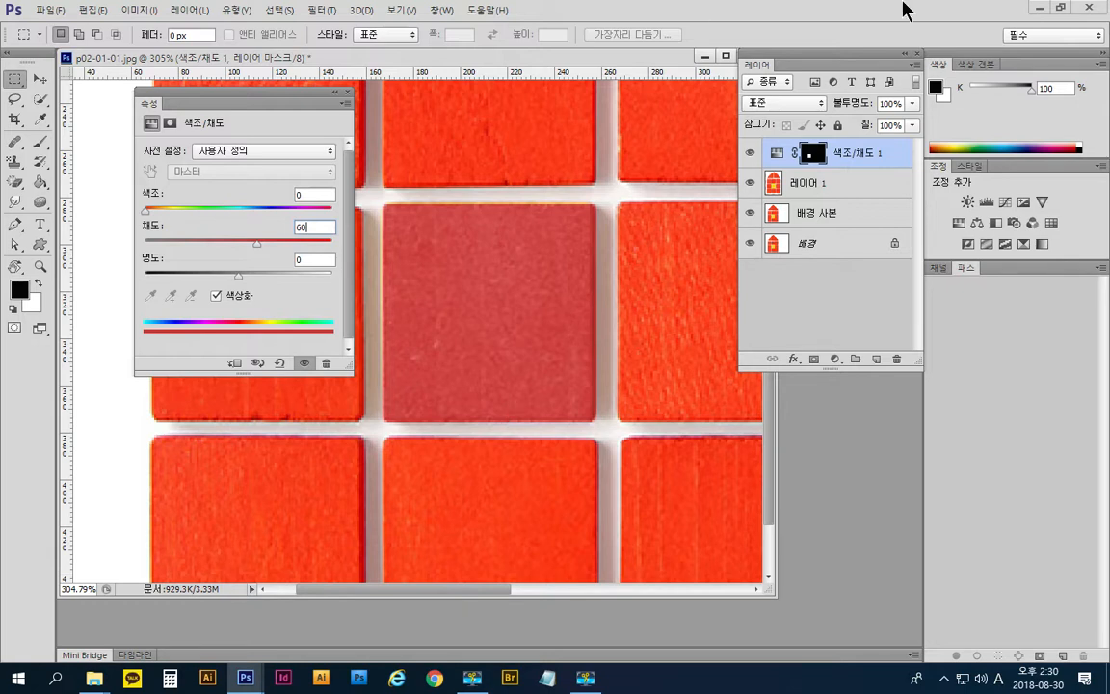
{"action": "left_click_drag", "start_coordinate": [258, 242], "coordinate": [315, 259]}
{"action": "left_click_drag", "start_coordinate": [293, 271], "coordinate": [295, 271]}
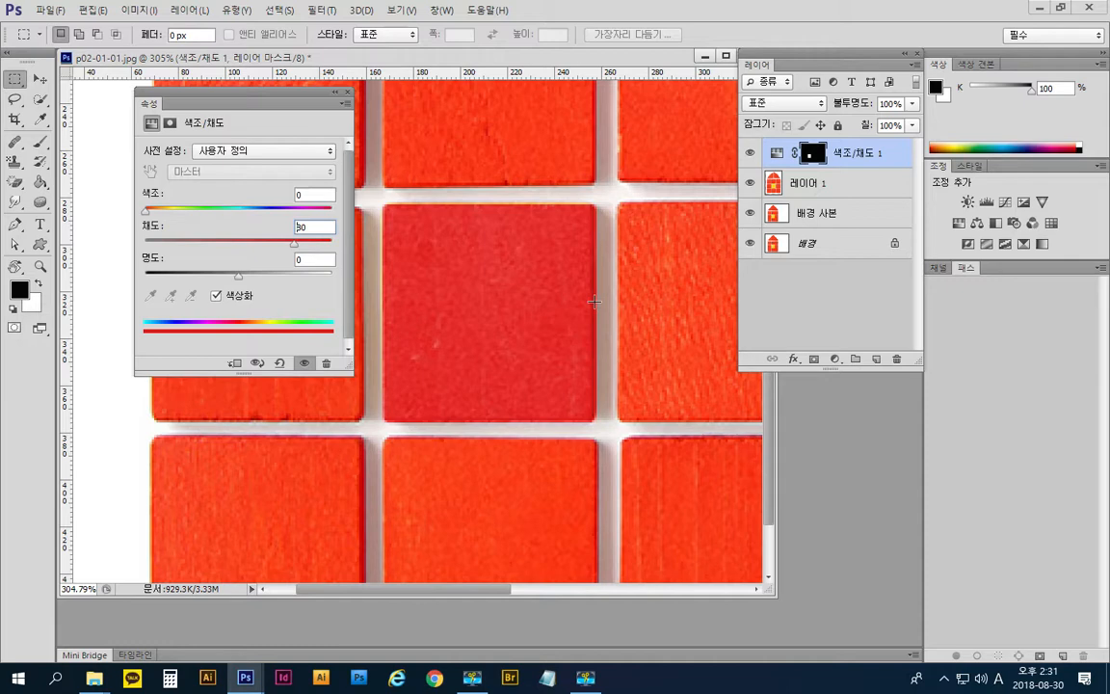
{"action": "left_click", "coordinate": [350, 93]}
{"action": "scroll", "coordinate": [448, 410], "scroll_direction": "down", "scroll_amount": 5}
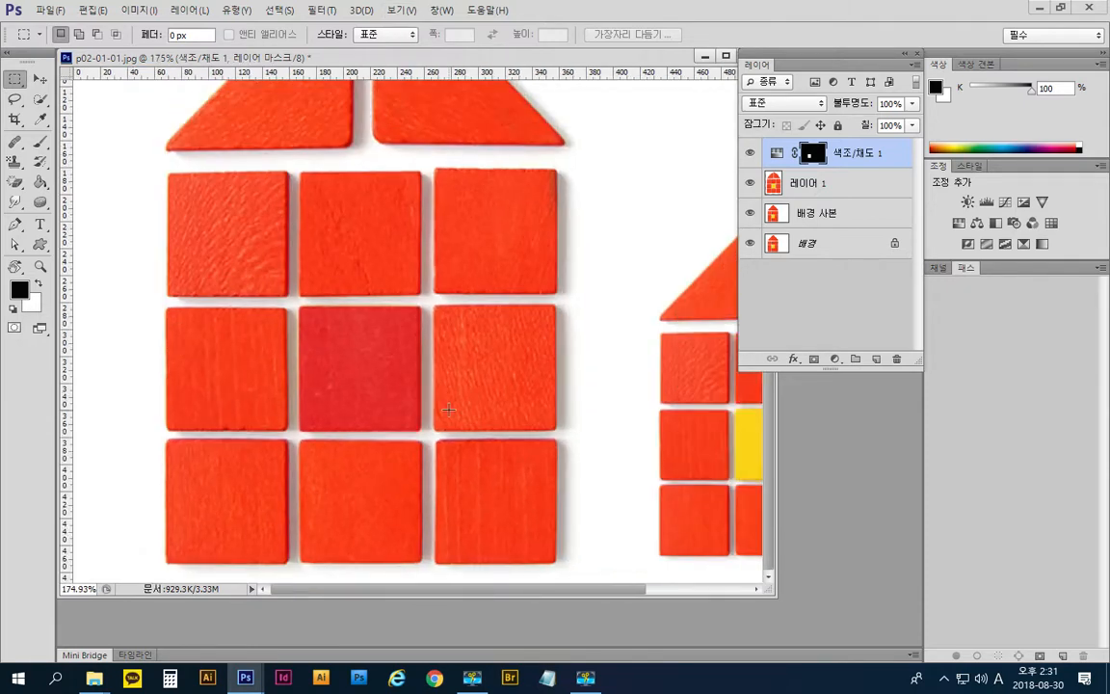
{"action": "scroll", "coordinate": [448, 410], "scroll_direction": "down", "scroll_amount": 1}
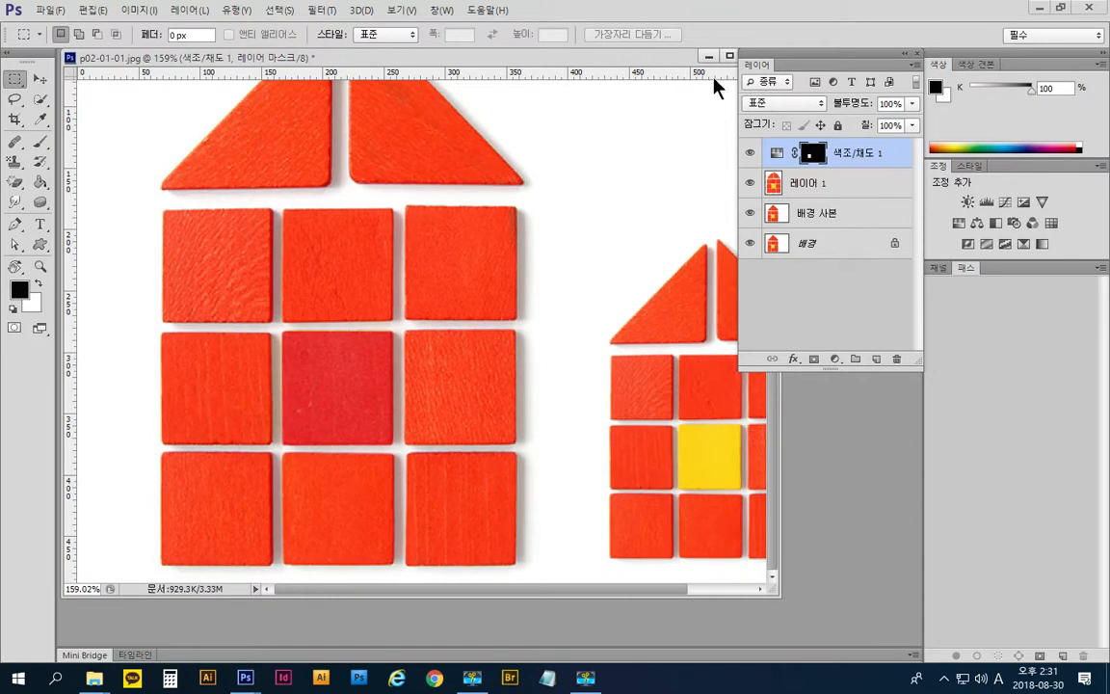
- Uncover the document's window controls and close p02-01-01.jpg without saving its changes
{"action": "left_click_drag", "start_coordinate": [831, 70], "coordinate": [837, 91]}
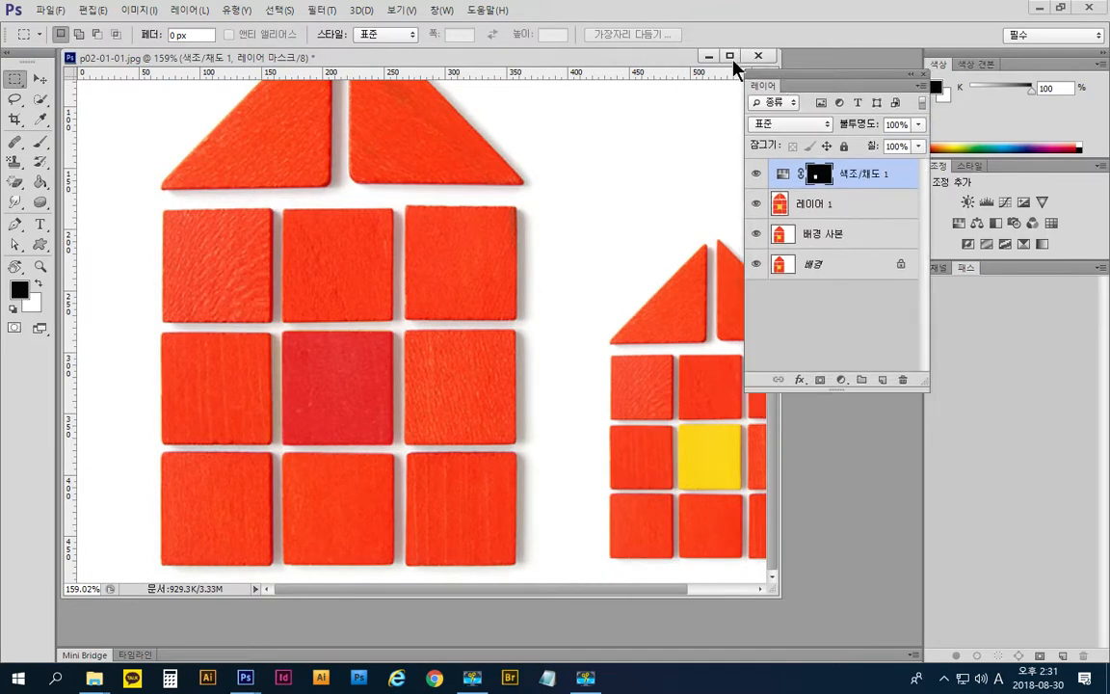
{"action": "left_click_drag", "start_coordinate": [780, 500], "coordinate": [689, 318]}
{"action": "left_click", "coordinate": [667, 56]}
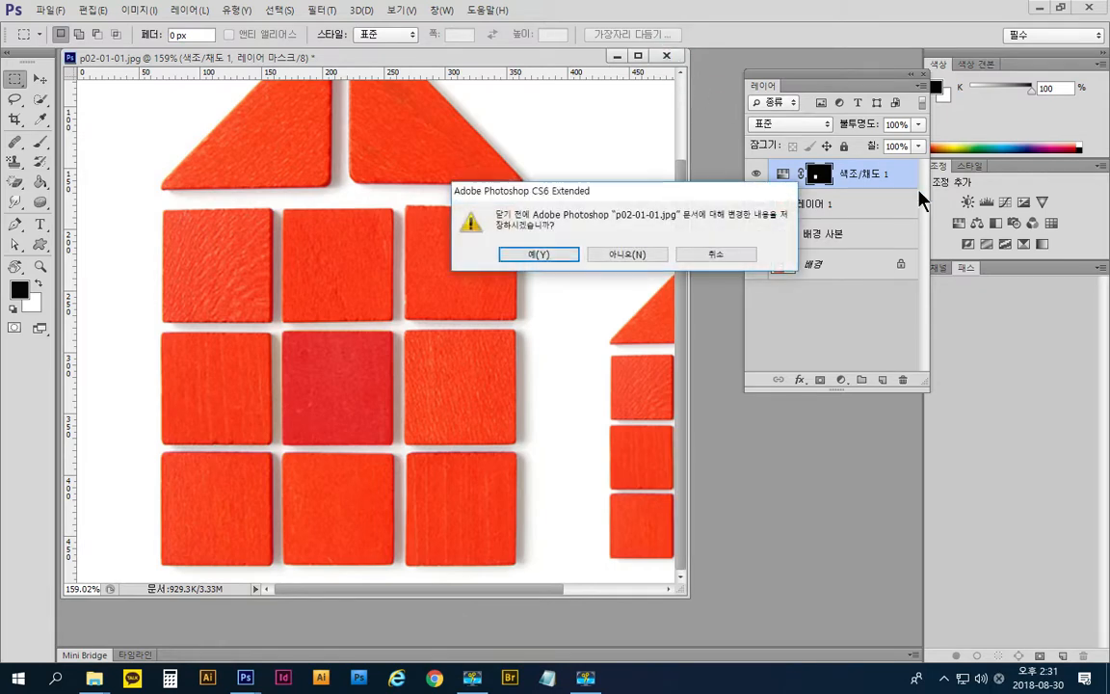
{"action": "left_click", "coordinate": [636, 256]}
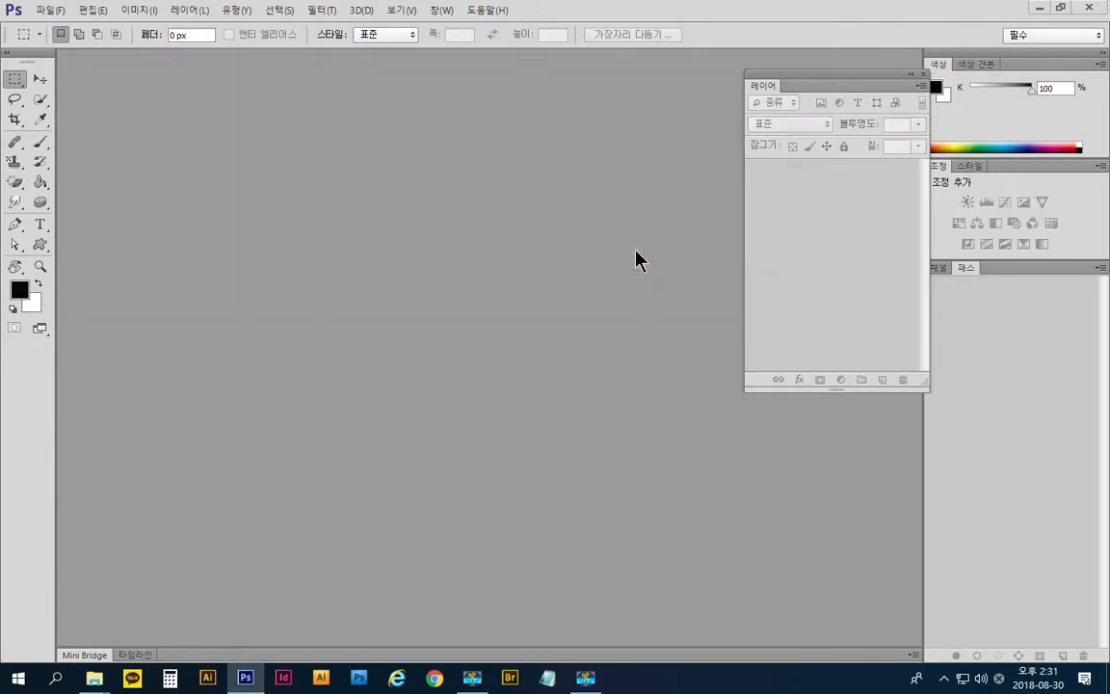
- Open the images p02-01-02 and p02-01-03 together from the part02 folder
{"action": "double_click", "coordinate": [366, 231]}
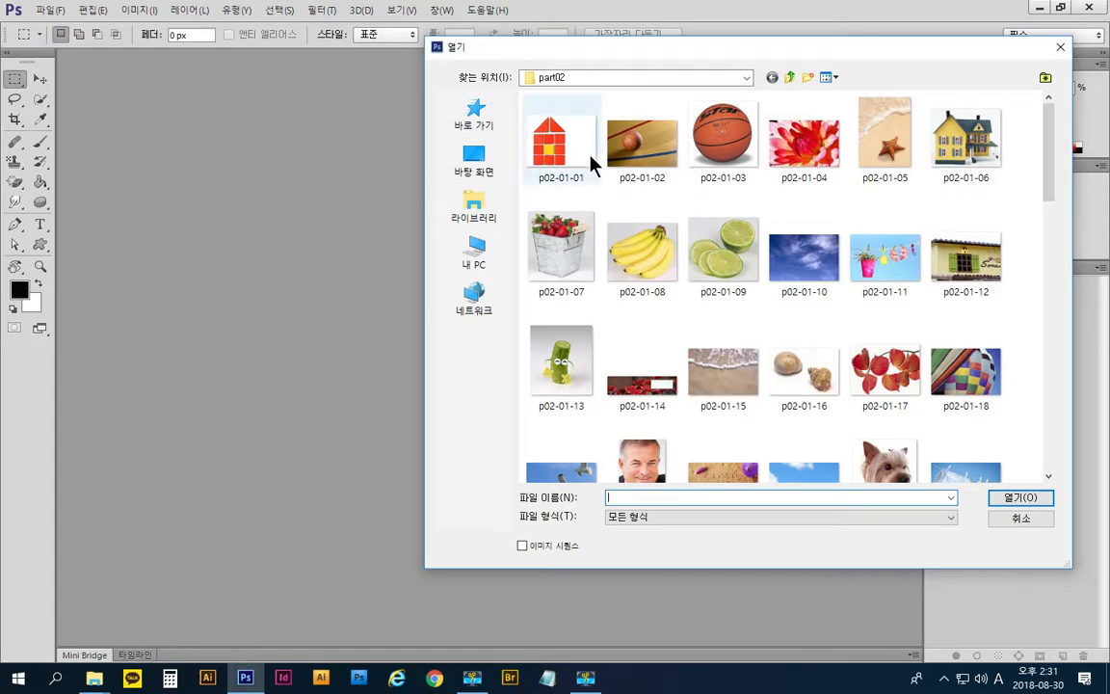
{"action": "left_click", "coordinate": [672, 164]}
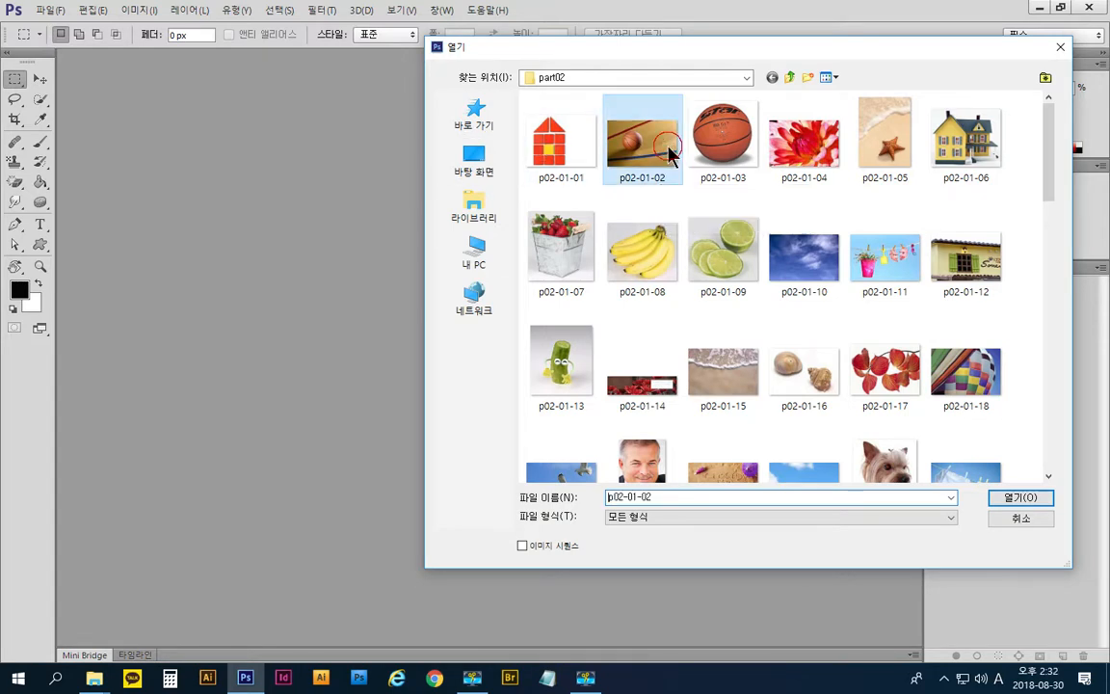
{"action": "left_click", "coordinate": [741, 146], "text": "ctrl"}
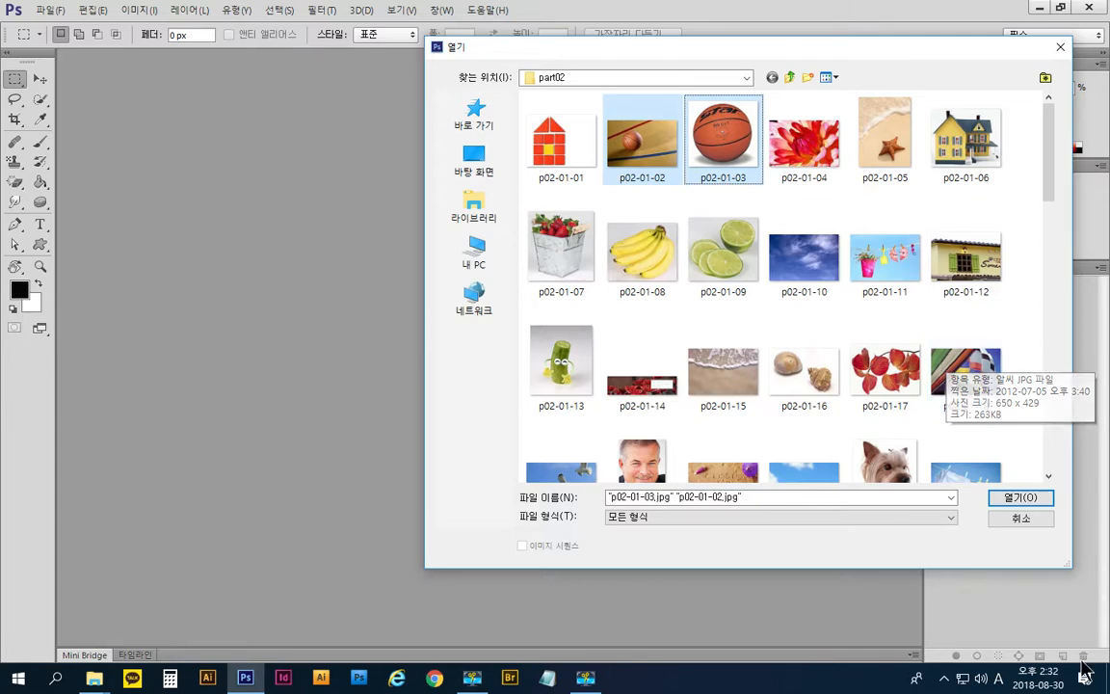
{"action": "left_click", "coordinate": [1036, 500]}
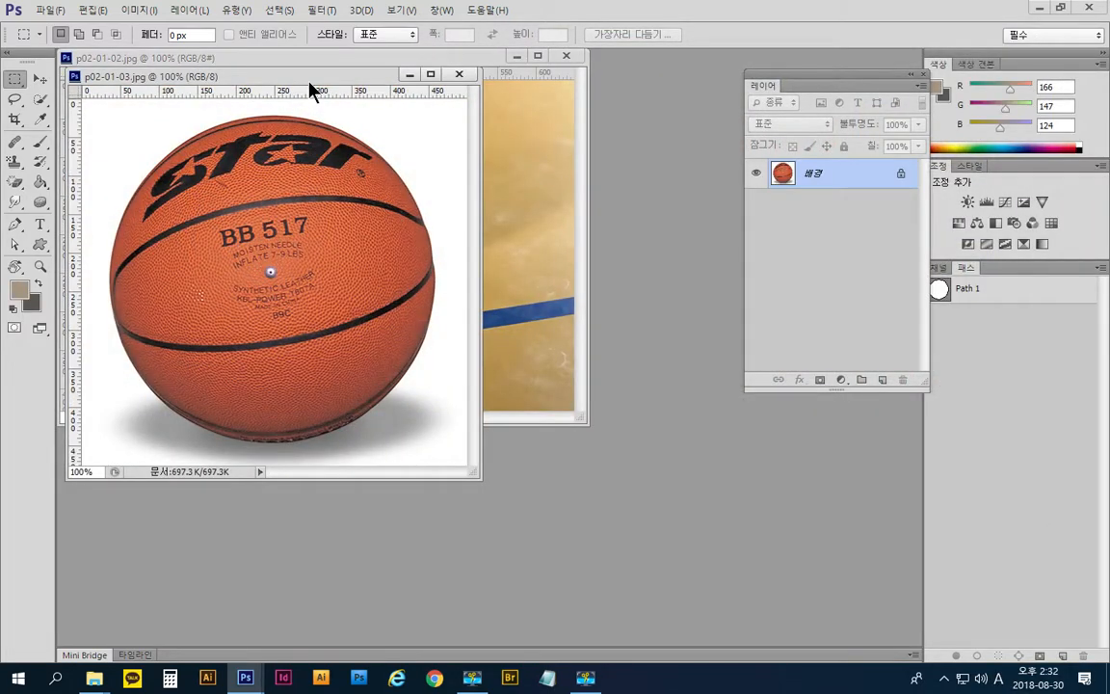
- Move the p02-01-03.jpg window aside and enlarge it so empty canvas space surrounds the basketball image
{"action": "left_click_drag", "start_coordinate": [309, 80], "coordinate": [615, 84]}
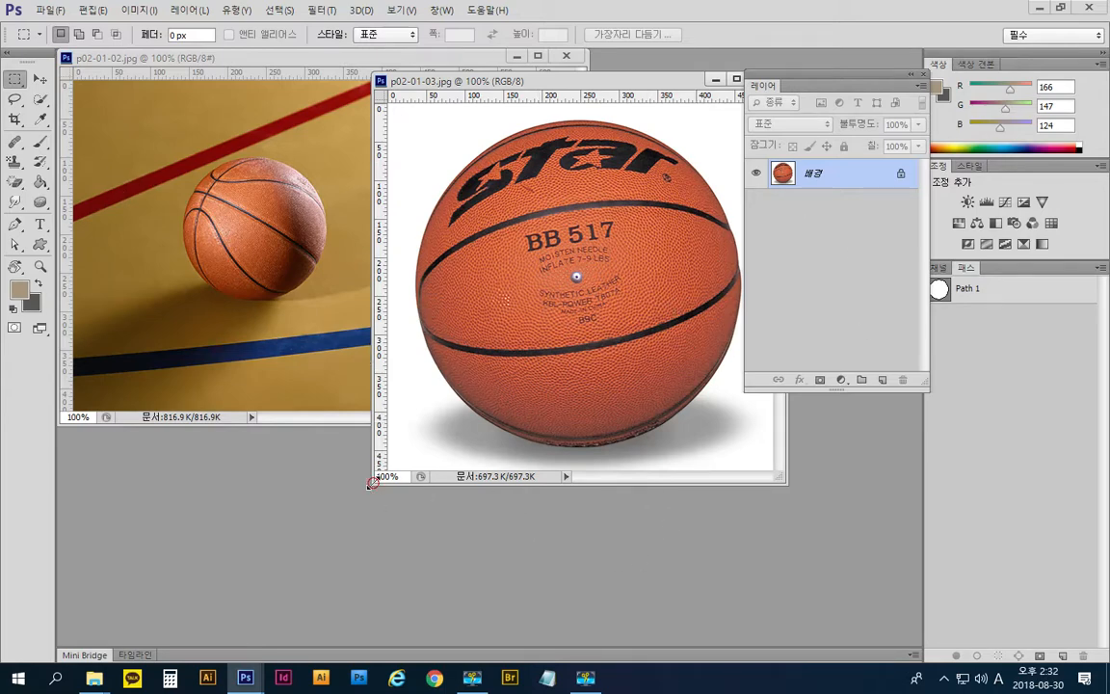
{"action": "left_click_drag", "start_coordinate": [374, 485], "coordinate": [154, 604]}
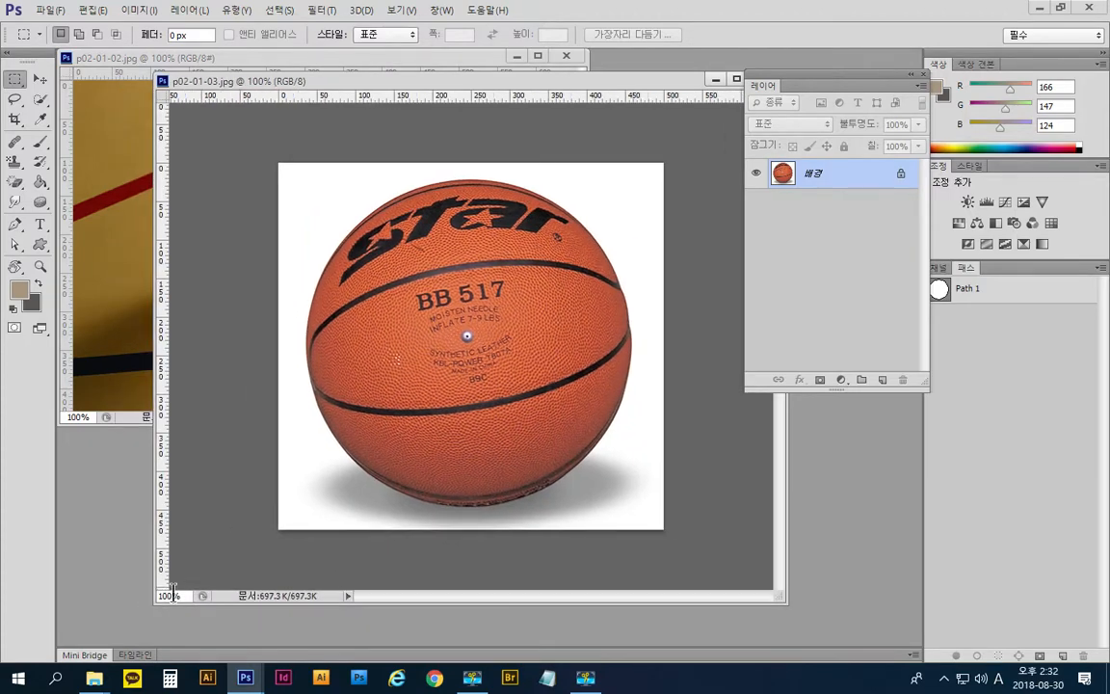
{"action": "scroll", "coordinate": [516, 448], "scroll_direction": "down", "scroll_amount": 1}
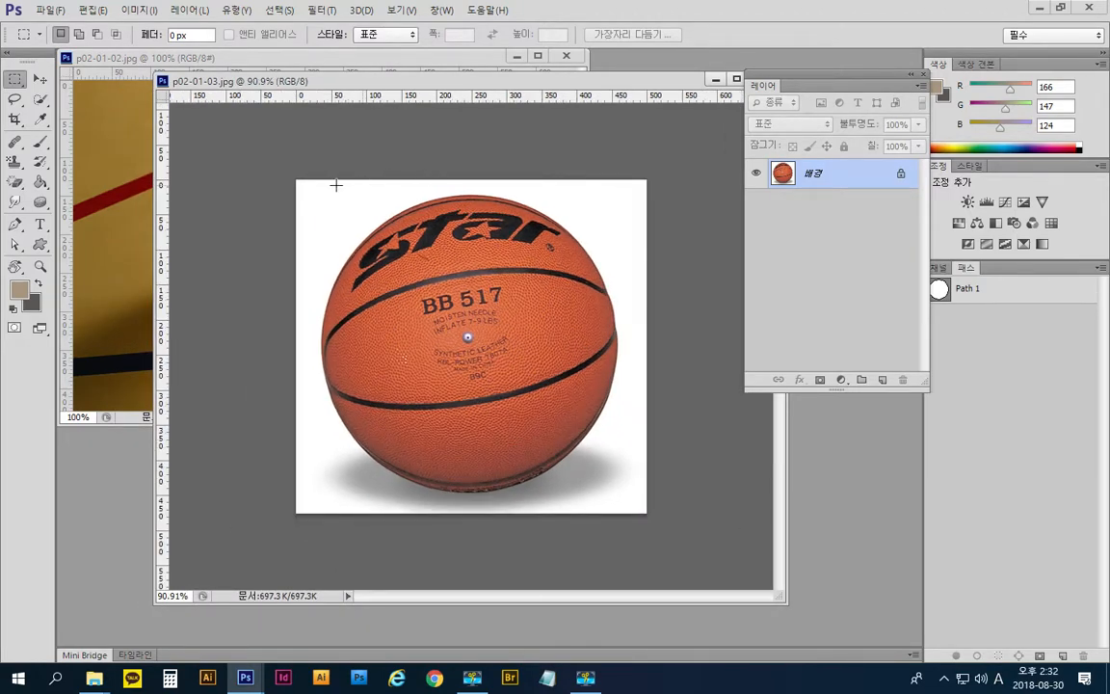
- Choose the Elliptical Marquee tool and toggle the rulers off and on, leaving them displayed
{"action": "left_click", "coordinate": [18, 82]}
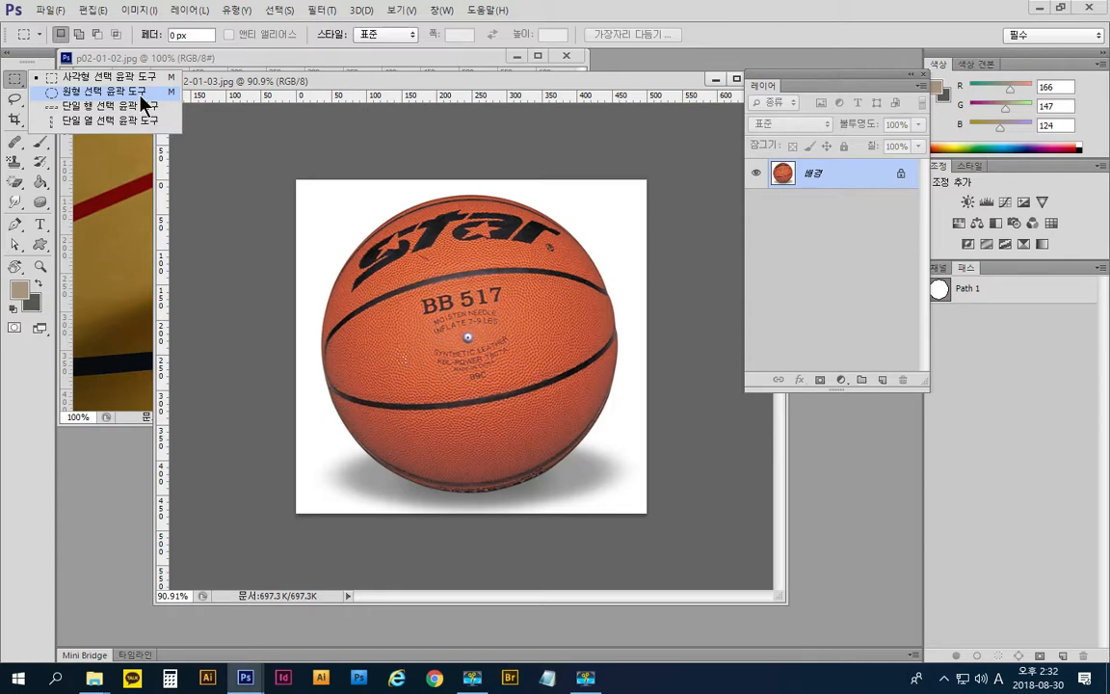
{"action": "left_click", "coordinate": [140, 94]}
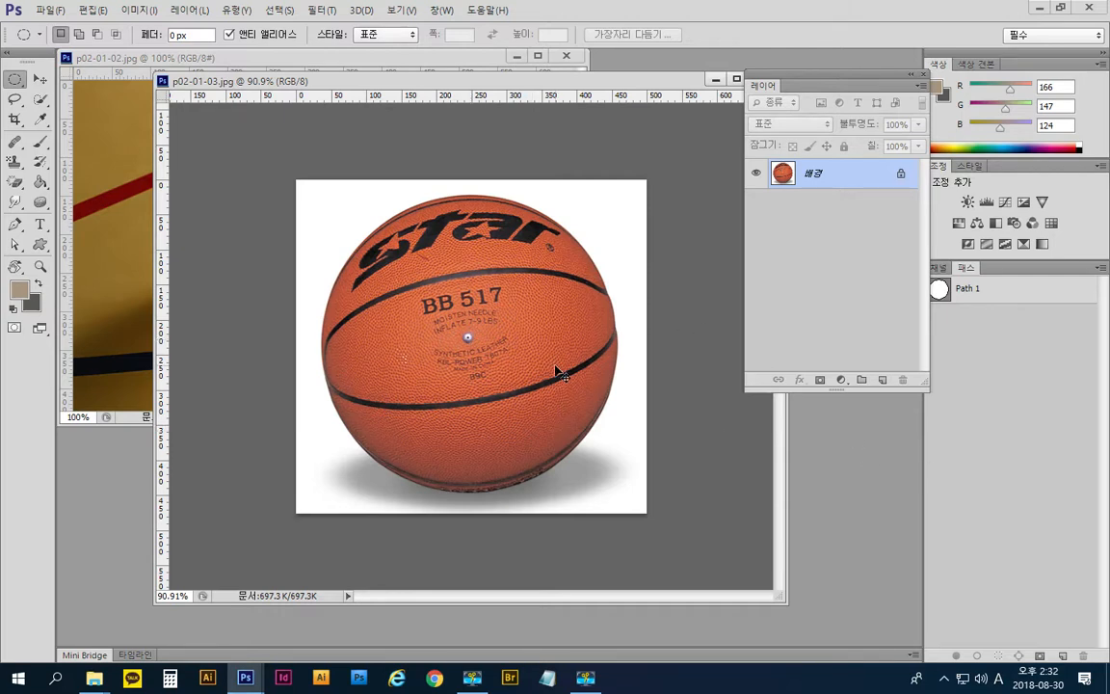
{"action": "key", "text": "ctrl+r"}
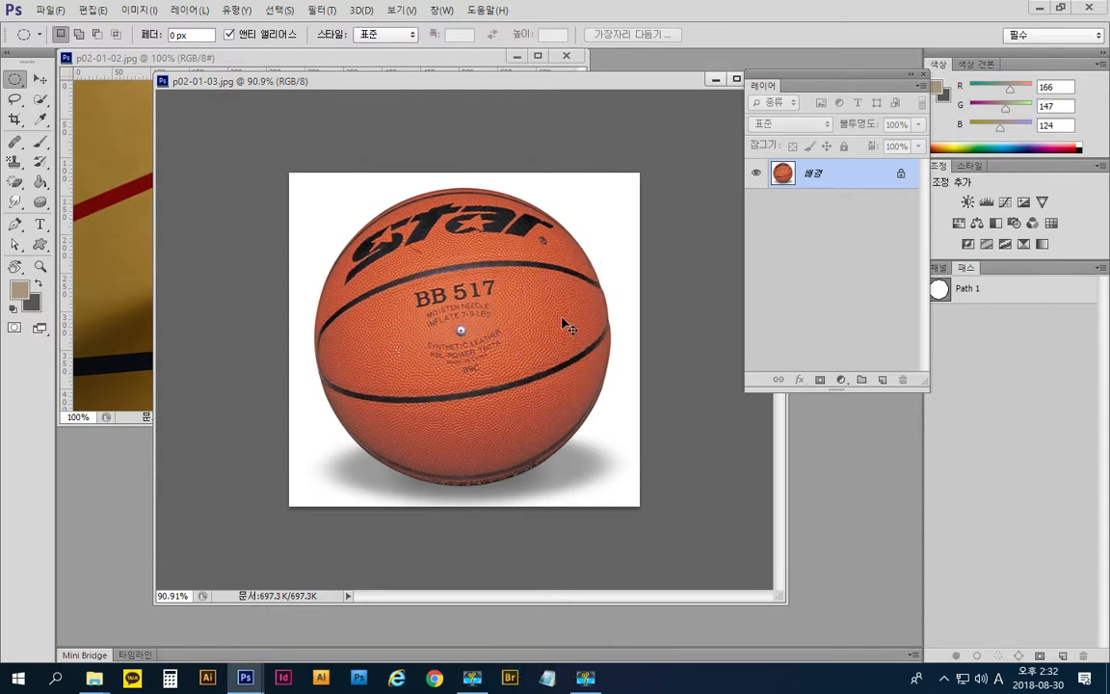
{"action": "key", "text": "ctrl+r"}
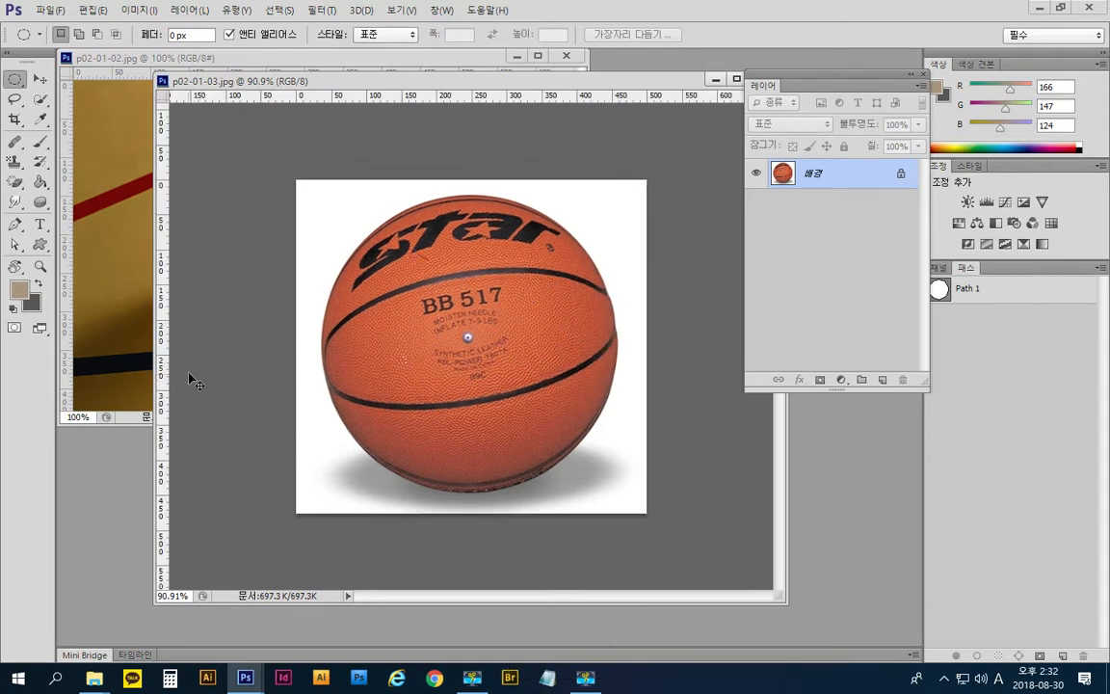
{"action": "key", "text": "ctrl+r"}
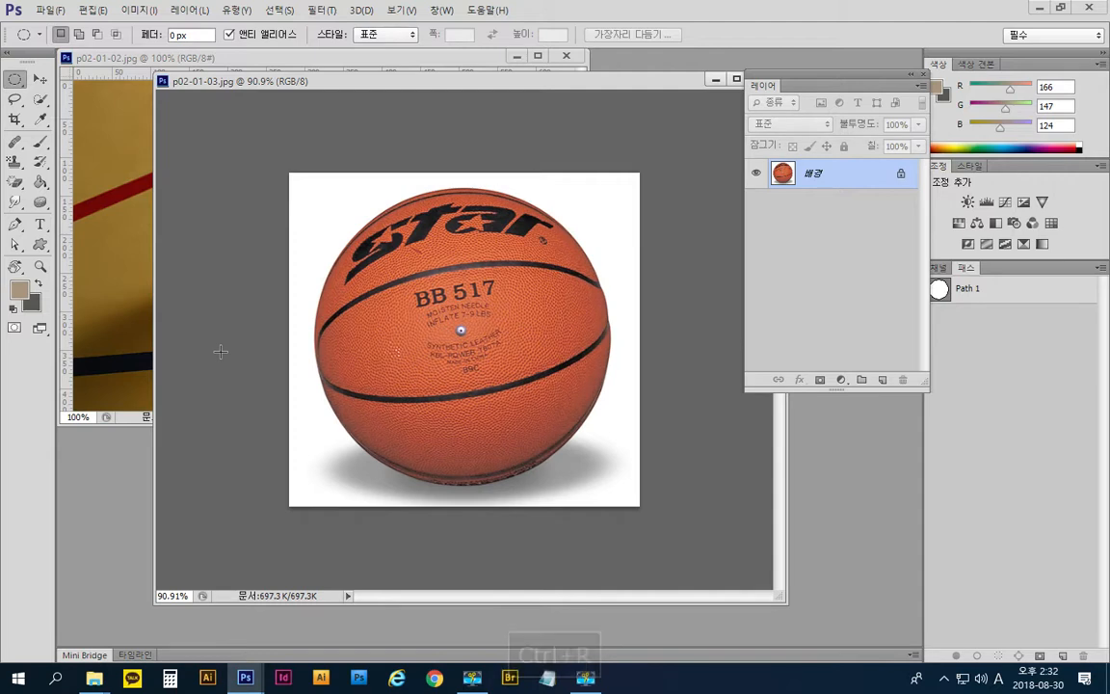
{"action": "key", "text": "ctrl+r"}
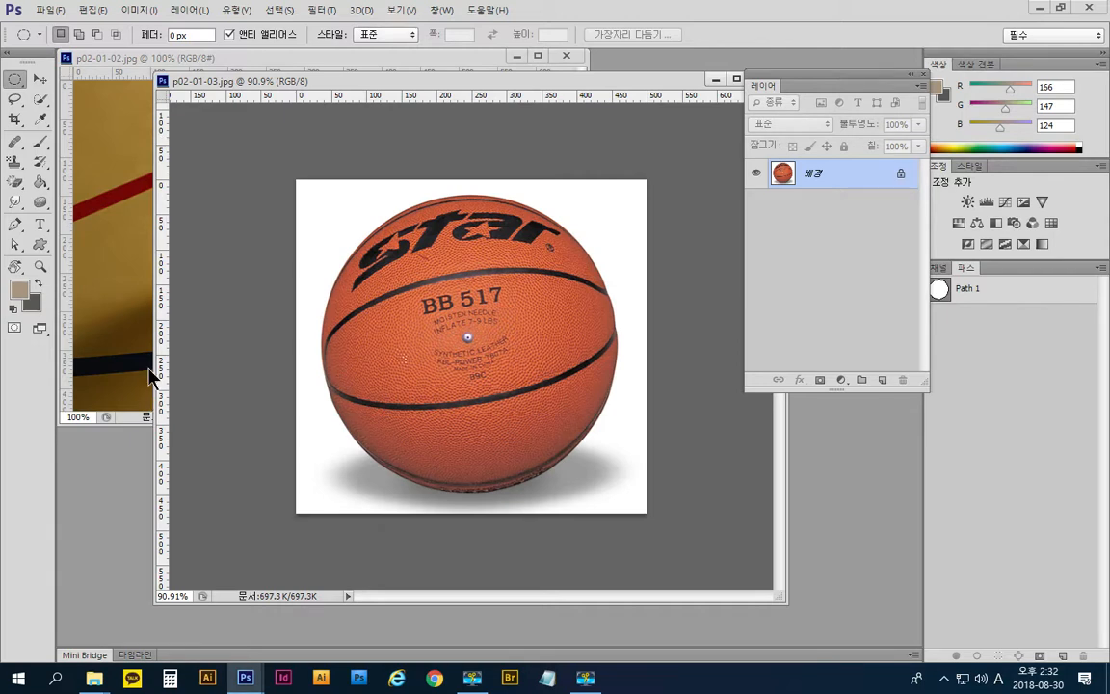
- Place a vertical guide at the basketball's left edge and a horizontal guide at its top edge
{"action": "left_click_drag", "start_coordinate": [161, 243], "coordinate": [322, 457]}
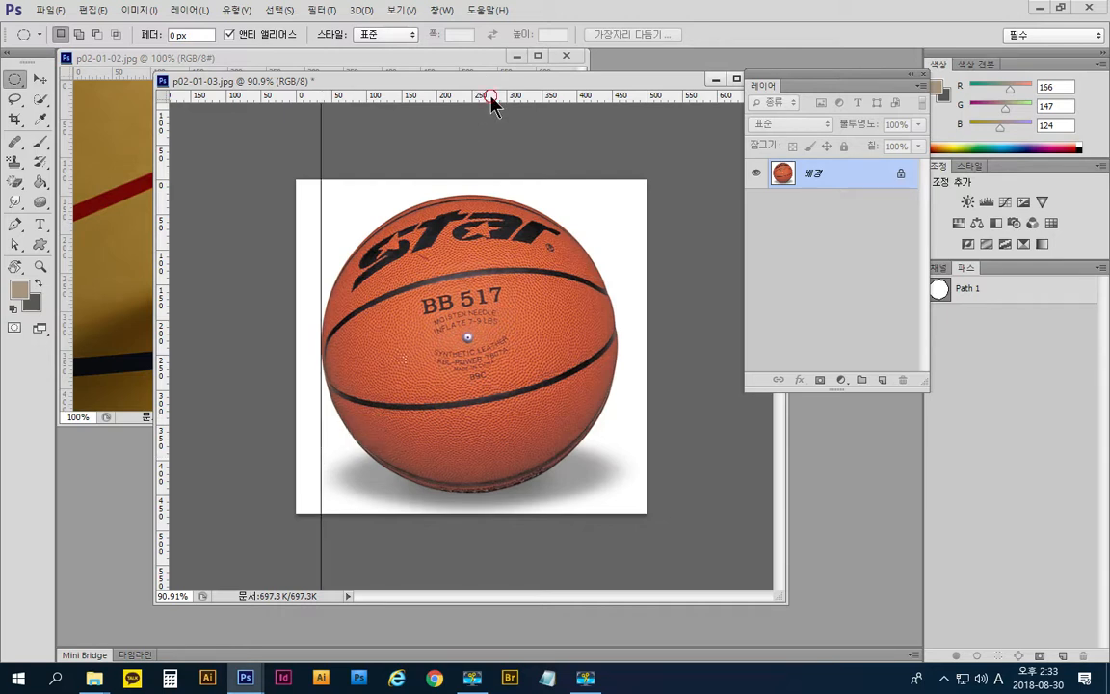
{"action": "left_click_drag", "start_coordinate": [490, 100], "coordinate": [587, 194]}
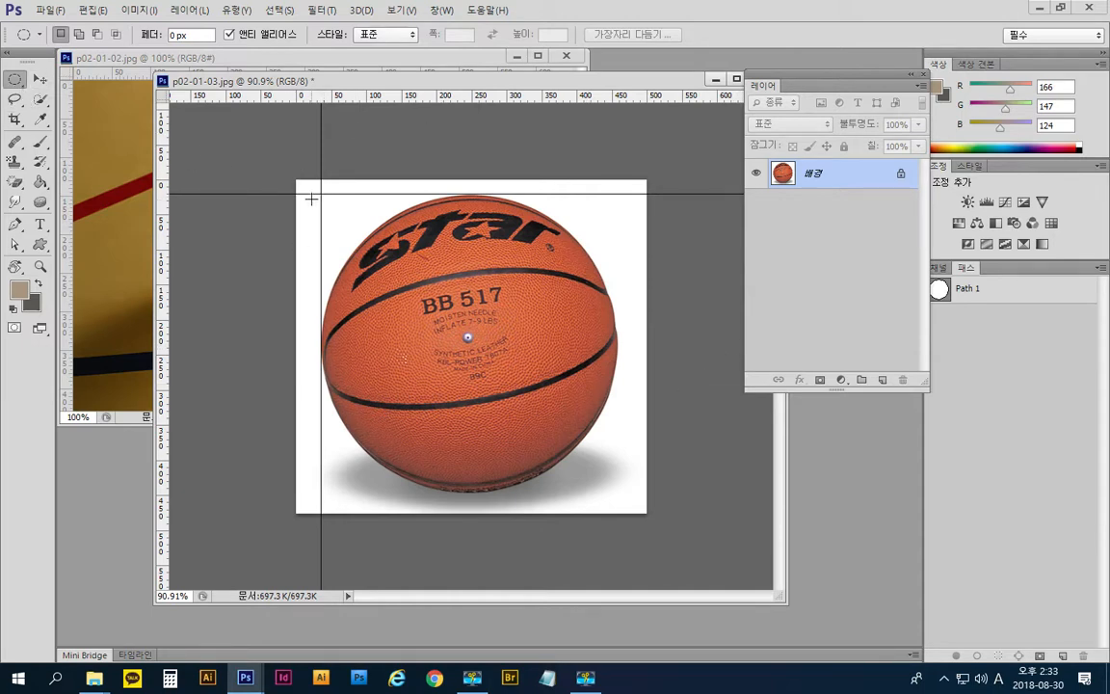
- Draw an elliptical selection around the basketball starting from the guides' intersection, and deselect it
{"action": "left_click_drag", "start_coordinate": [321, 193], "coordinate": [615, 489]}
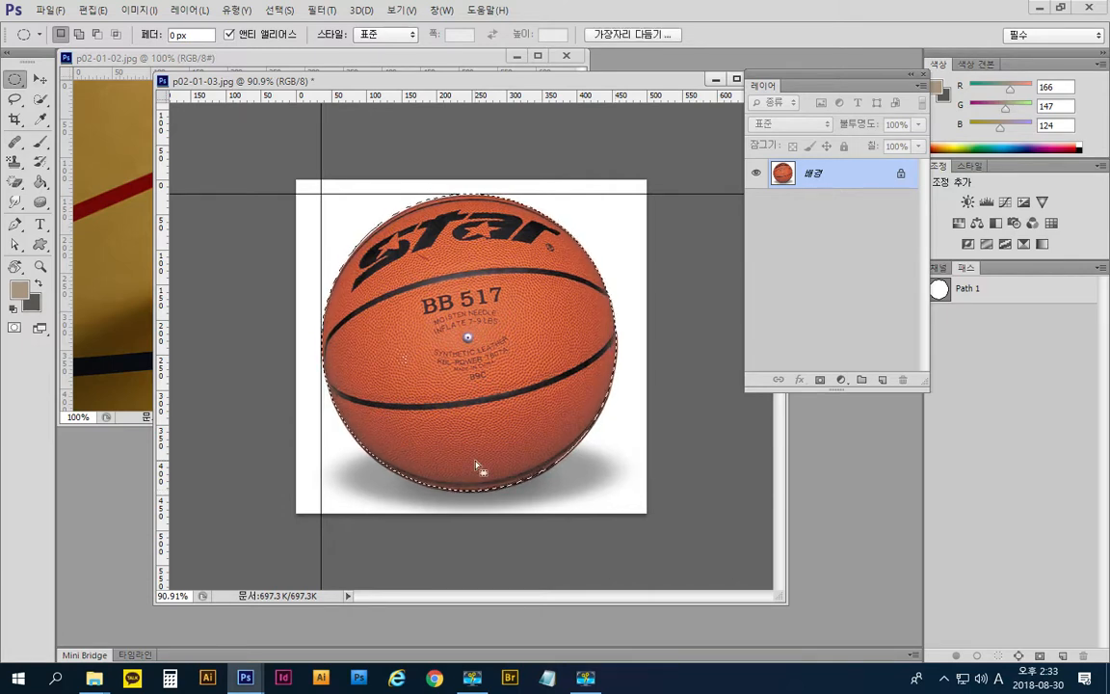
{"action": "key", "text": "ctrl+d"}
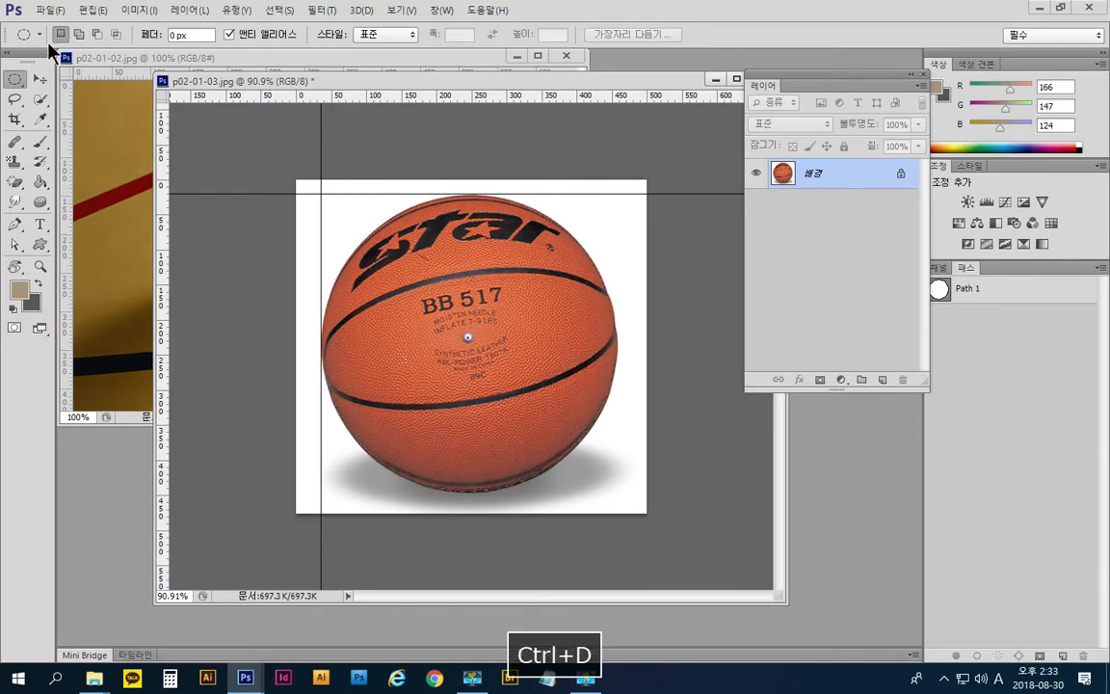
- Move the horizontal and vertical guides off the basketball image into the empty canvas area using the Move tool
{"action": "left_click", "coordinate": [40, 78]}
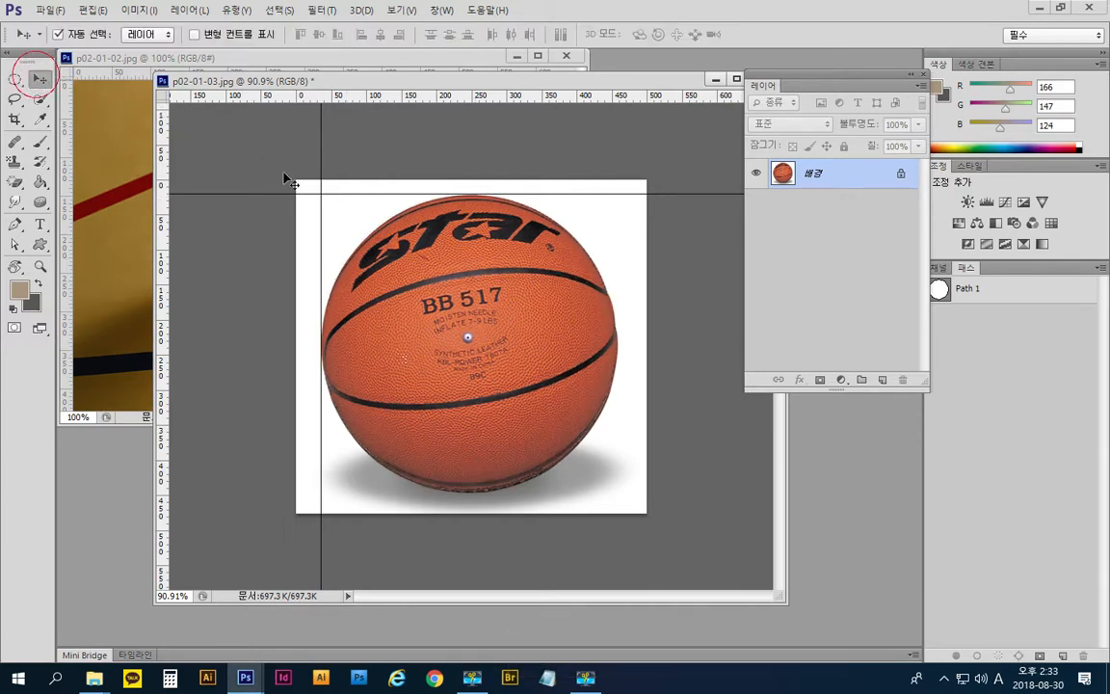
{"action": "left_click_drag", "start_coordinate": [382, 195], "coordinate": [385, 126]}
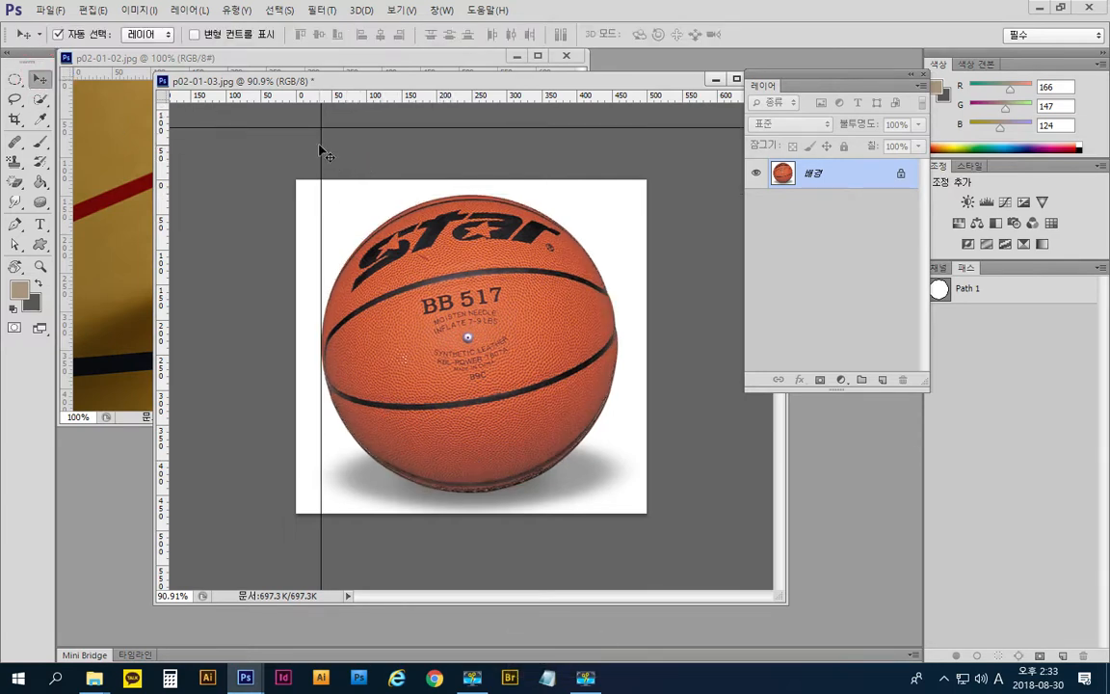
{"action": "left_click_drag", "start_coordinate": [322, 144], "coordinate": [239, 175]}
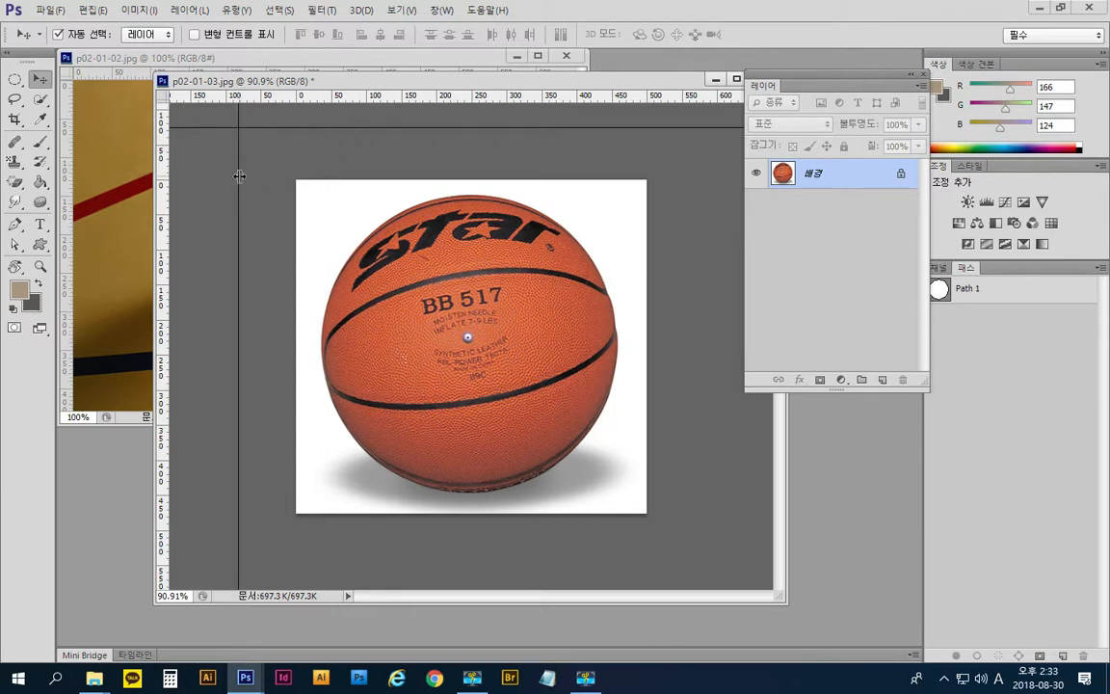
- Try to select the basketball with freehand Elliptical Marquee selections without the help of guides
{"action": "left_click", "coordinate": [14, 78]}
{"action": "left_click_drag", "start_coordinate": [435, 245], "coordinate": [545, 400]}
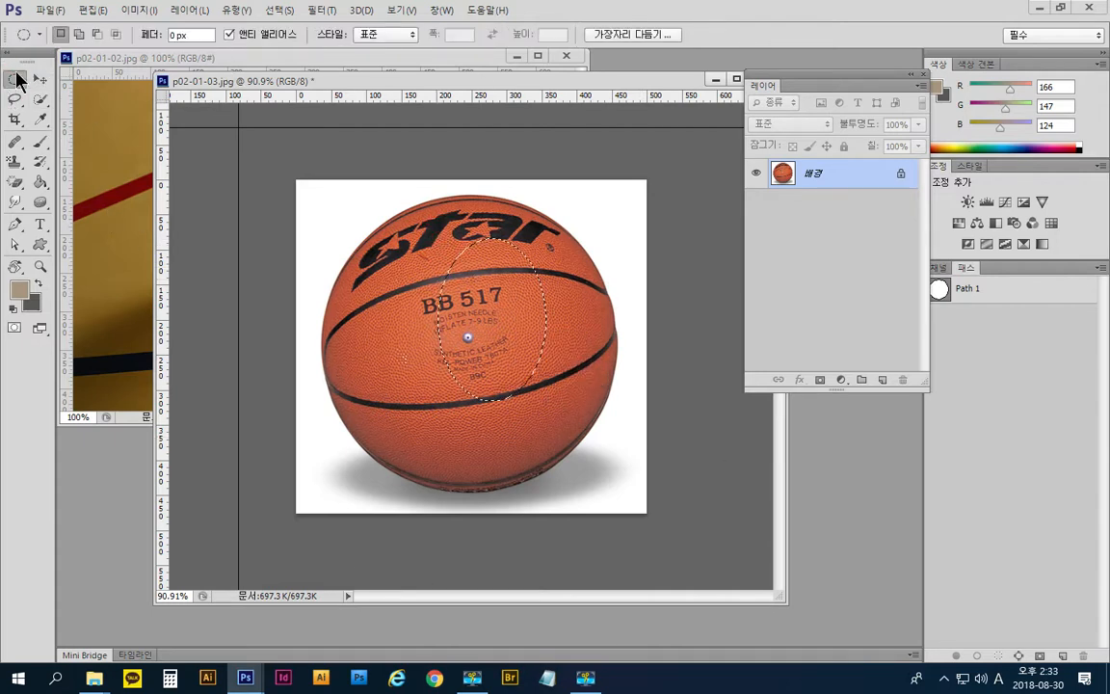
{"action": "left_click", "coordinate": [395, 235]}
{"action": "left_click_drag", "start_coordinate": [376, 229], "coordinate": [575, 394]}
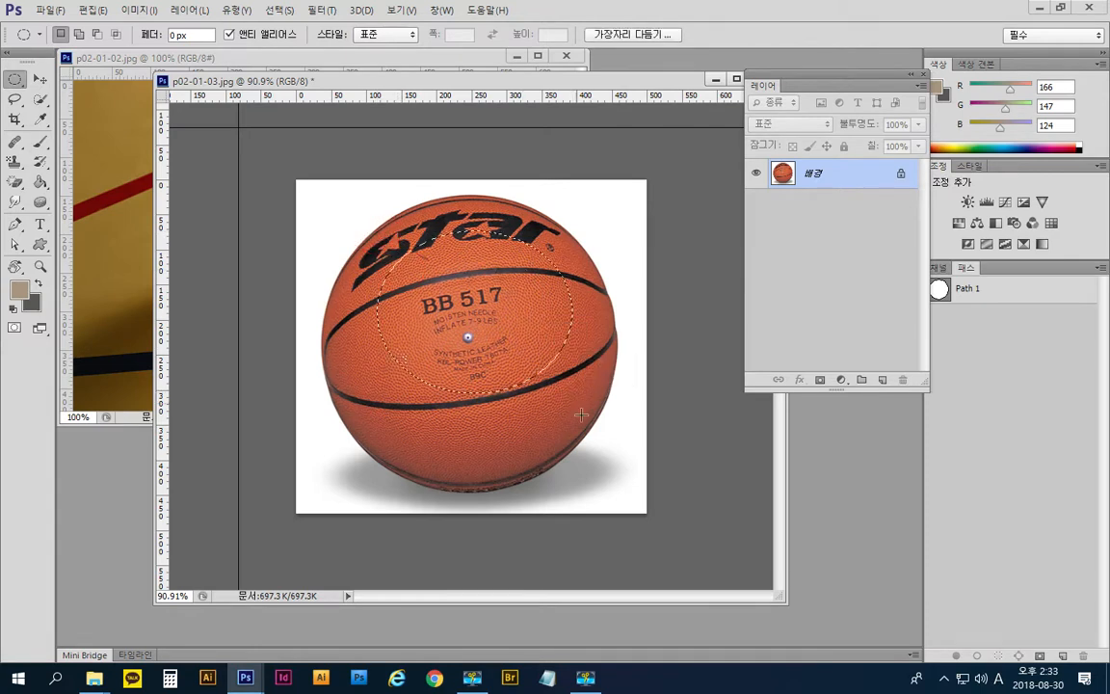
{"action": "left_click_drag", "start_coordinate": [328, 201], "coordinate": [692, 514]}
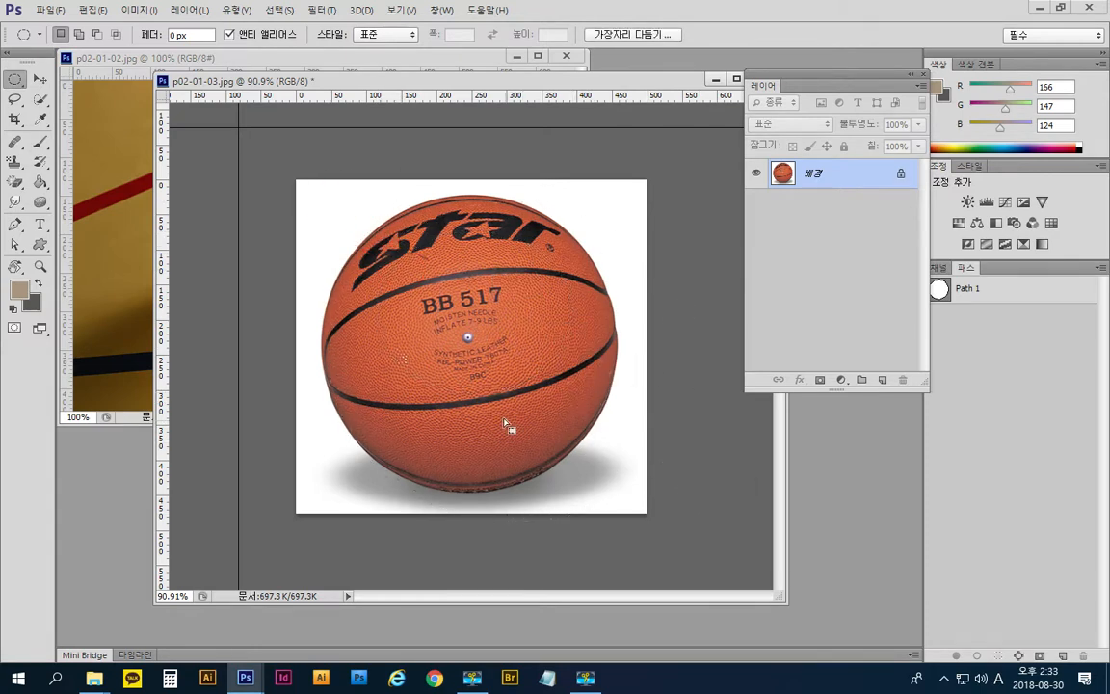
- Draw a small ellipse inside the basketball and stretch it with Transform Selection to the ball's edges, about 216% wide and 185% high
{"action": "left_click", "coordinate": [434, 275]}
{"action": "left_click_drag", "start_coordinate": [434, 275], "coordinate": [566, 436]}
{"action": "right_click", "coordinate": [506, 306]}
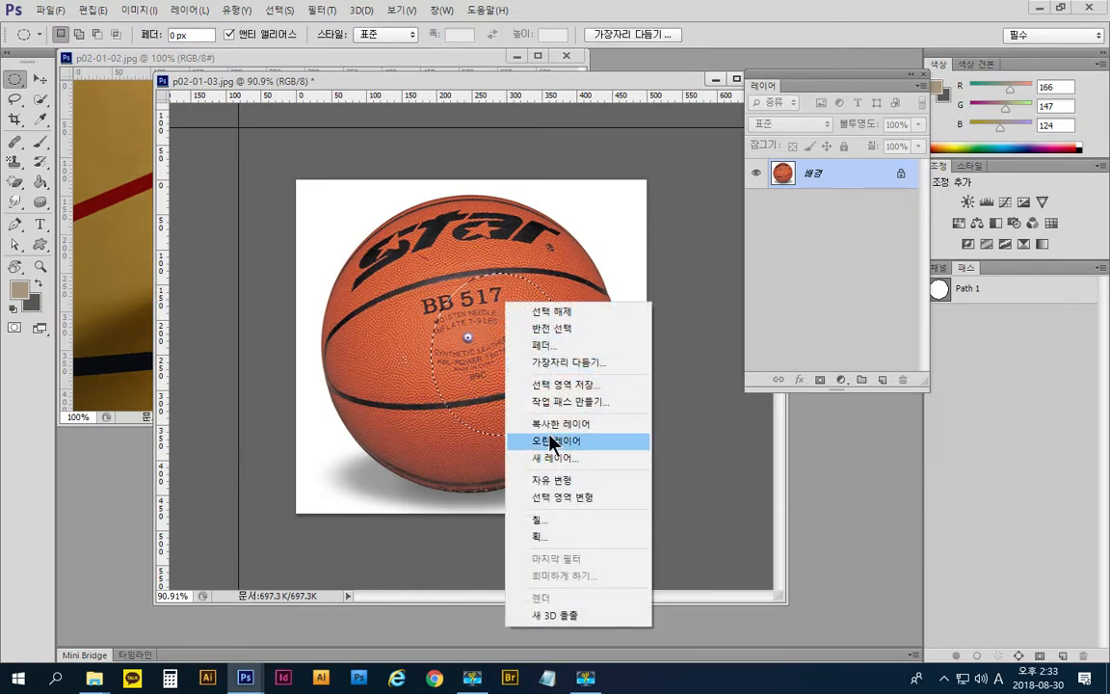
{"action": "left_click", "coordinate": [590, 498]}
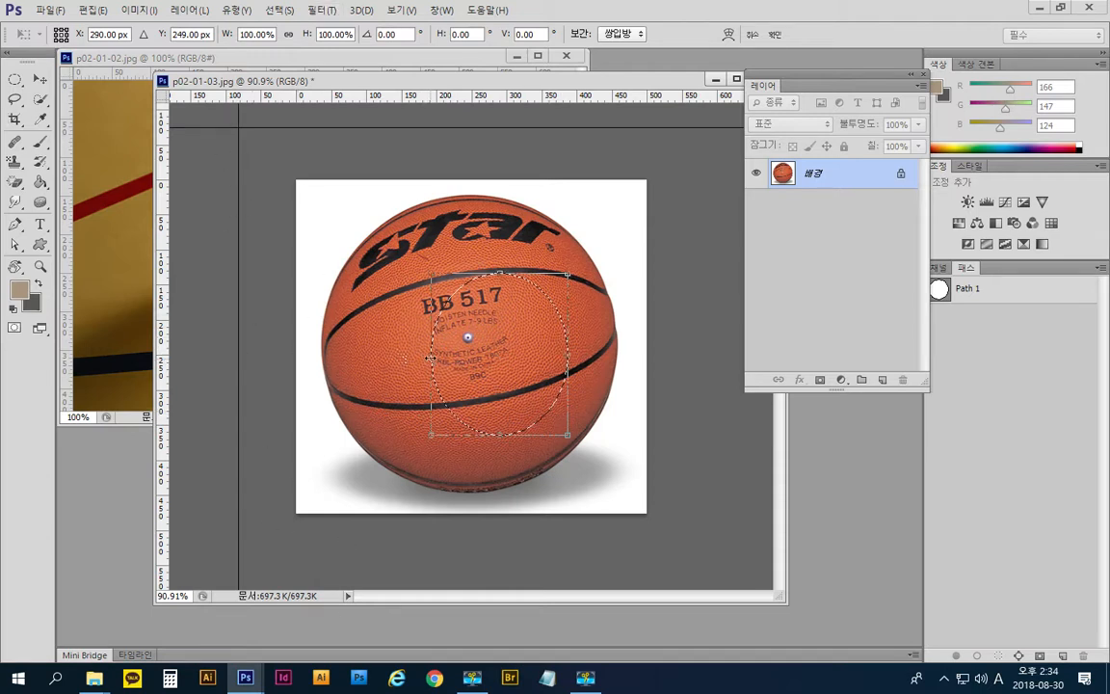
{"action": "left_click_drag", "start_coordinate": [431, 359], "coordinate": [320, 426]}
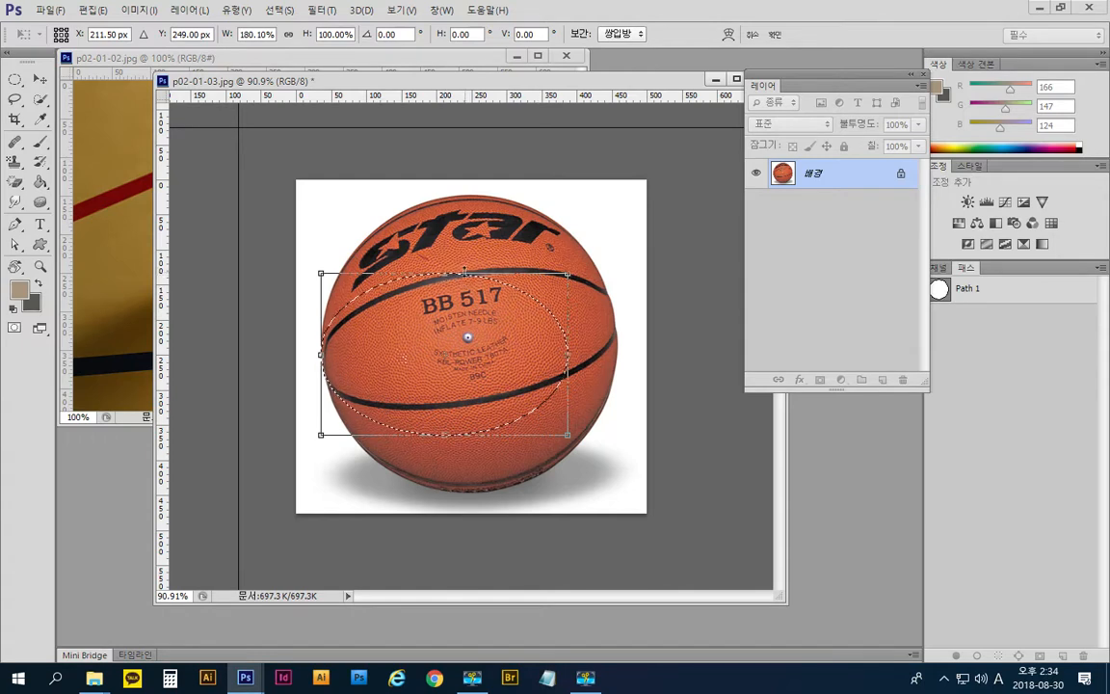
{"action": "left_click_drag", "start_coordinate": [467, 276], "coordinate": [610, 195]}
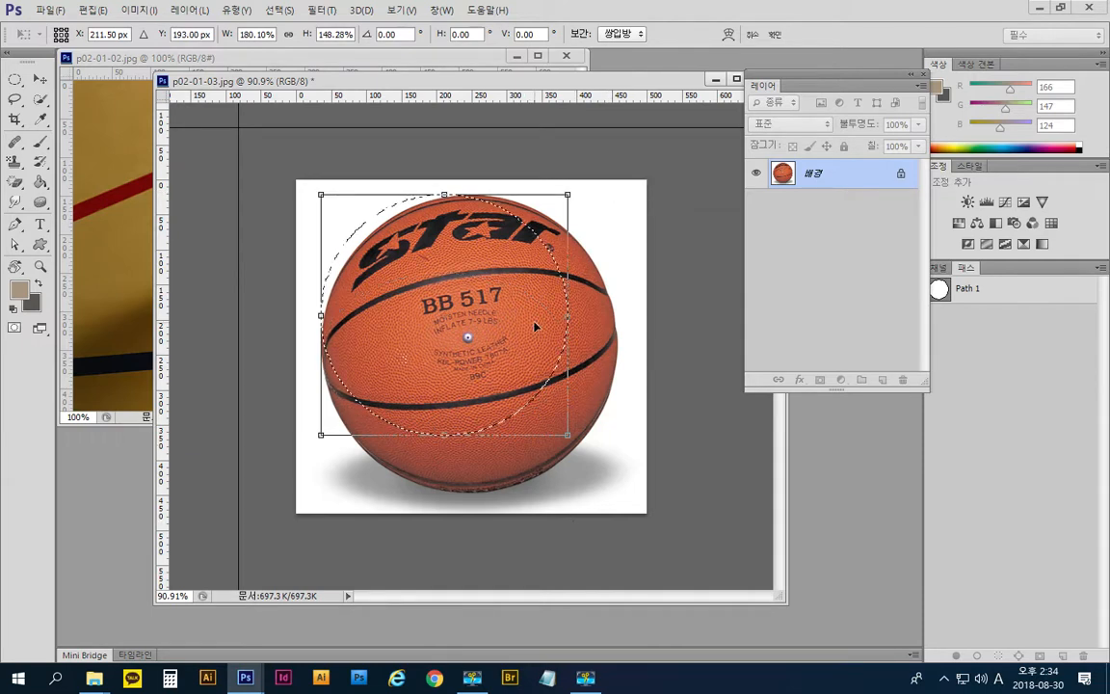
{"action": "left_click_drag", "start_coordinate": [568, 314], "coordinate": [616, 409]}
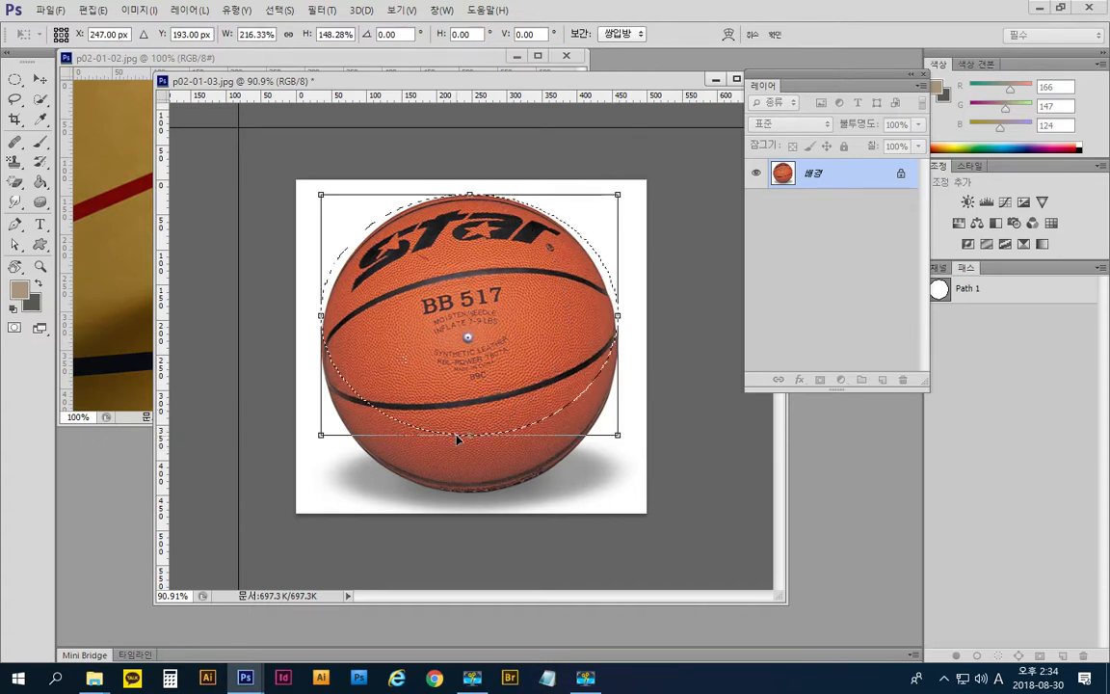
{"action": "left_click_drag", "start_coordinate": [457, 439], "coordinate": [579, 499]}
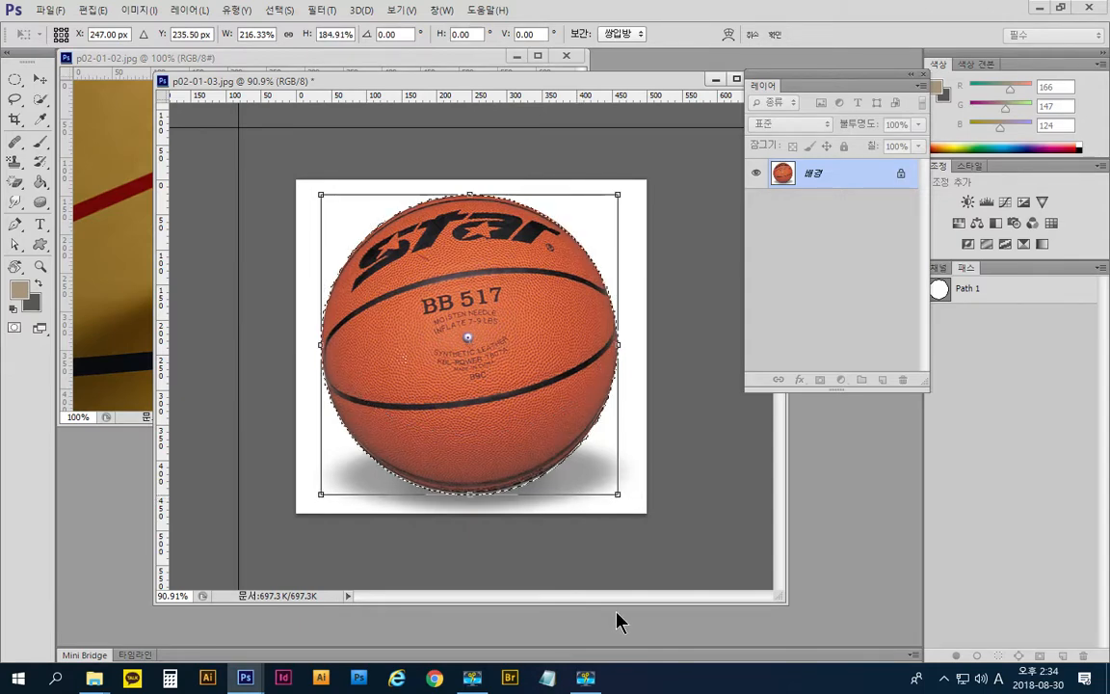
- Pull the transform box's bottom side up to the basketball's lower edge, giving a selection height of about 426 px
{"action": "key", "text": "ctrl+plus"}
{"action": "scroll", "coordinate": [472, 556], "scroll_direction": "up", "scroll_amount": 14}
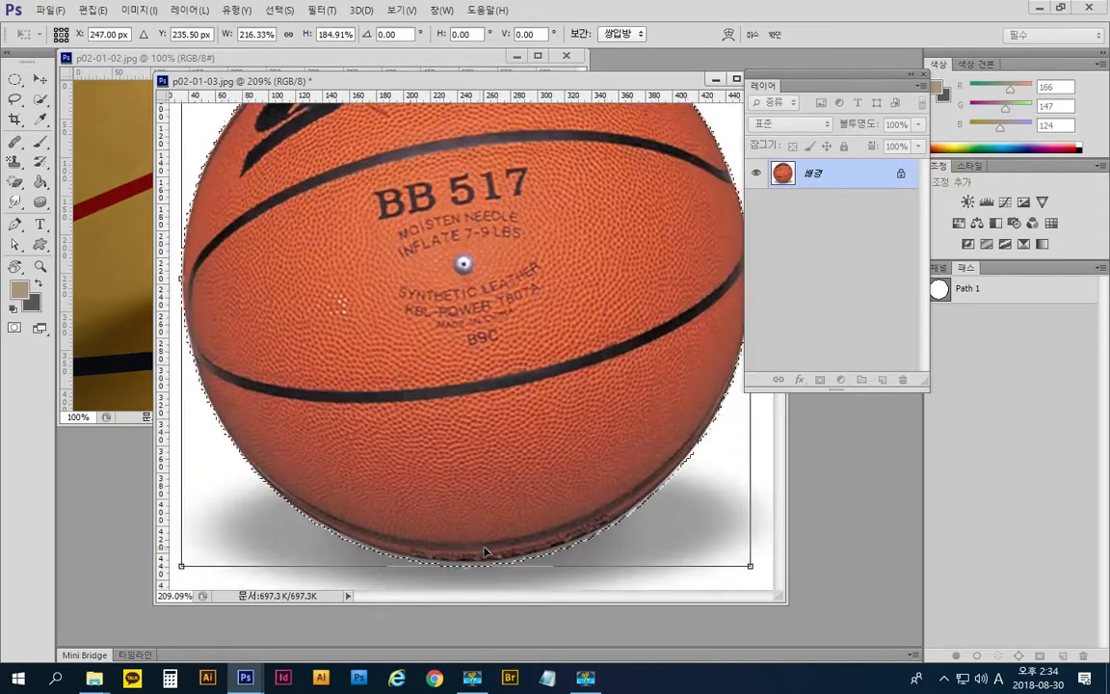
{"action": "scroll", "coordinate": [482, 568], "scroll_direction": "down", "scroll_amount": 4}
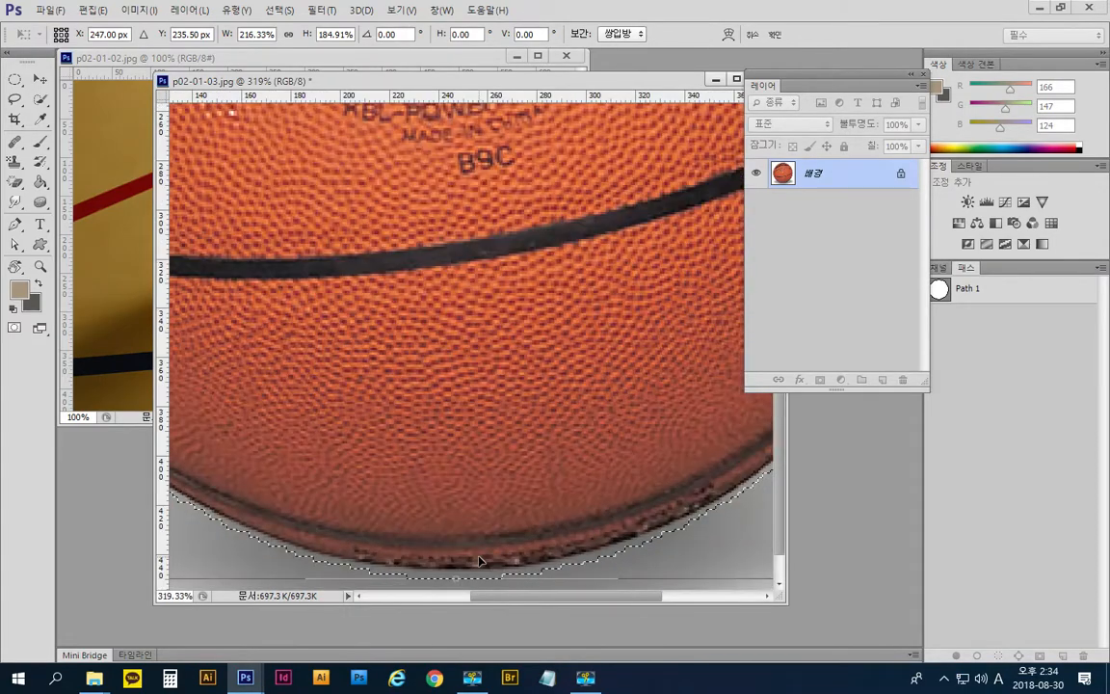
{"action": "scroll", "coordinate": [482, 569], "scroll_direction": "up", "scroll_amount": 1}
{"action": "key", "text": "space"}
{"action": "left_click_drag", "start_coordinate": [469, 543], "coordinate": [438, 349]}
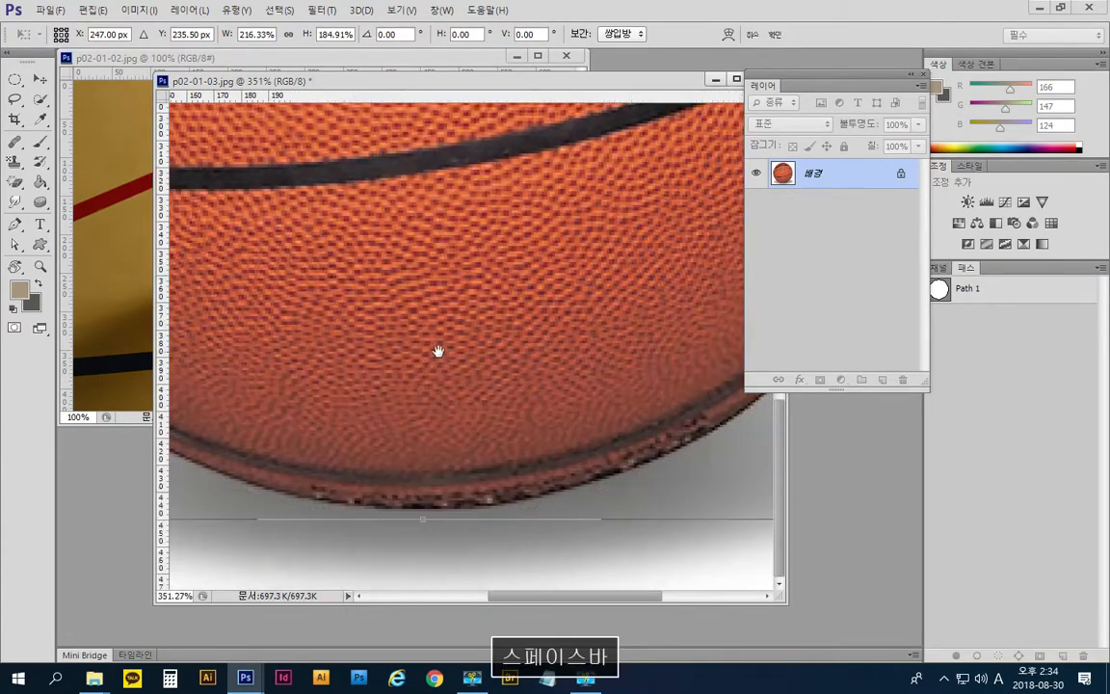
{"action": "left_click", "coordinate": [421, 522]}
{"action": "left_click_drag", "start_coordinate": [421, 521], "coordinate": [421, 512]}
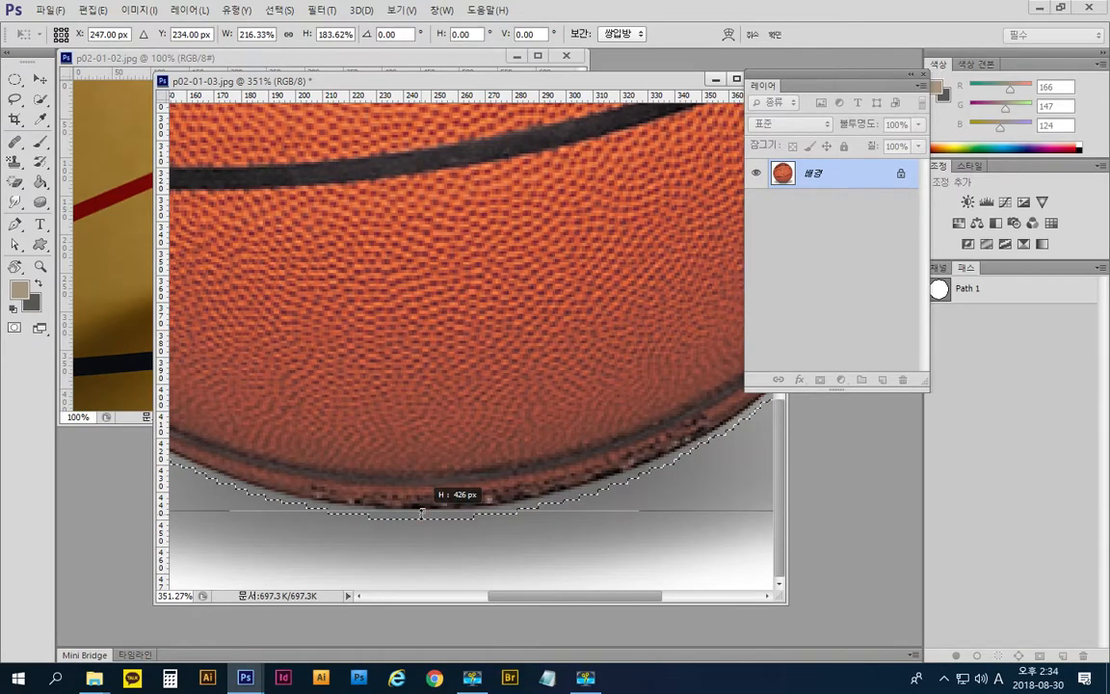
- Lower the transform box's top side slightly to meet the basketball's upper edge, at a height of about 183.2%
{"action": "scroll", "coordinate": [421, 511], "scroll_direction": "down", "scroll_amount": 6}
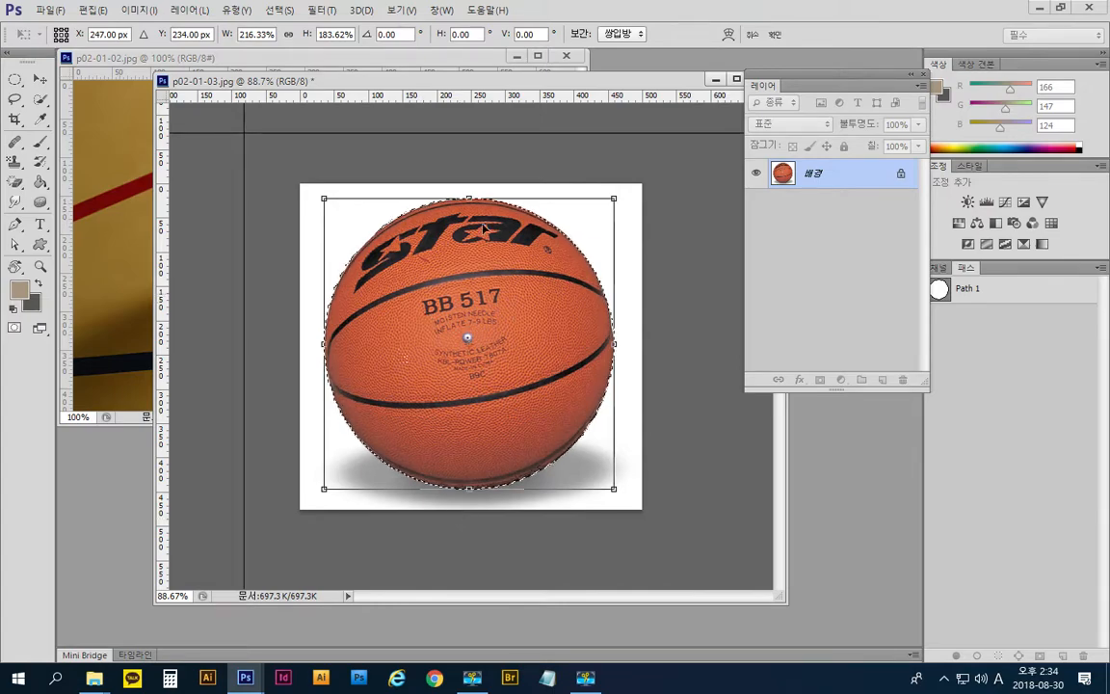
{"action": "scroll", "coordinate": [461, 181], "scroll_direction": "up", "scroll_amount": 2}
{"action": "scroll", "coordinate": [461, 180], "scroll_direction": "up", "scroll_amount": 7}
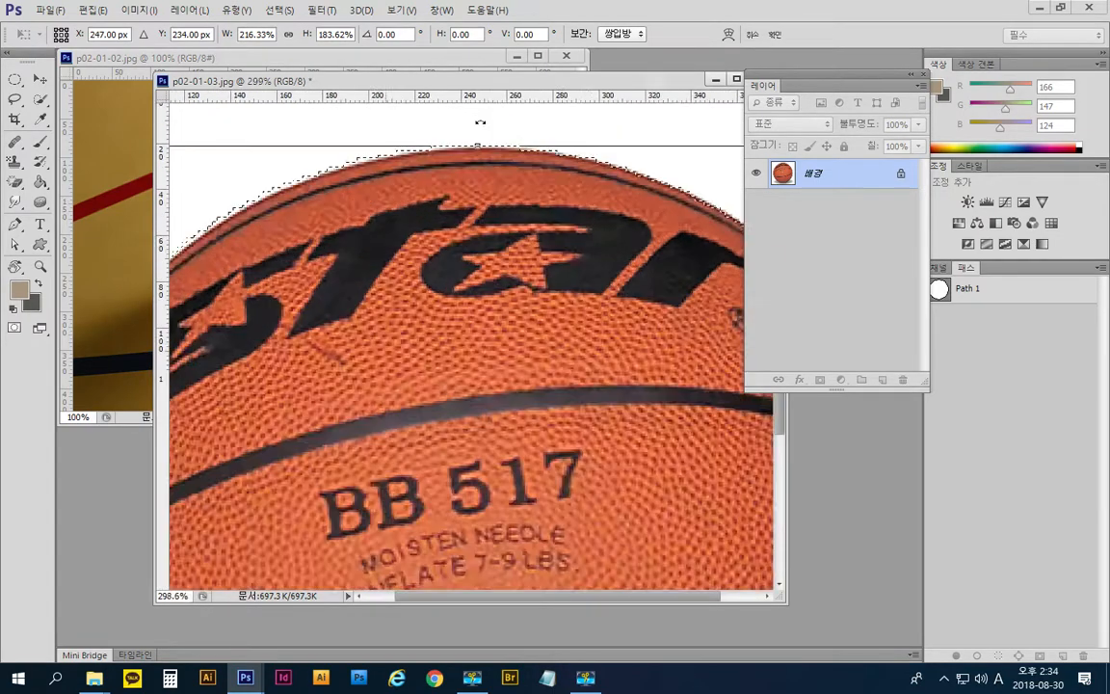
{"action": "scroll", "coordinate": [473, 154], "scroll_direction": "up", "scroll_amount": 5}
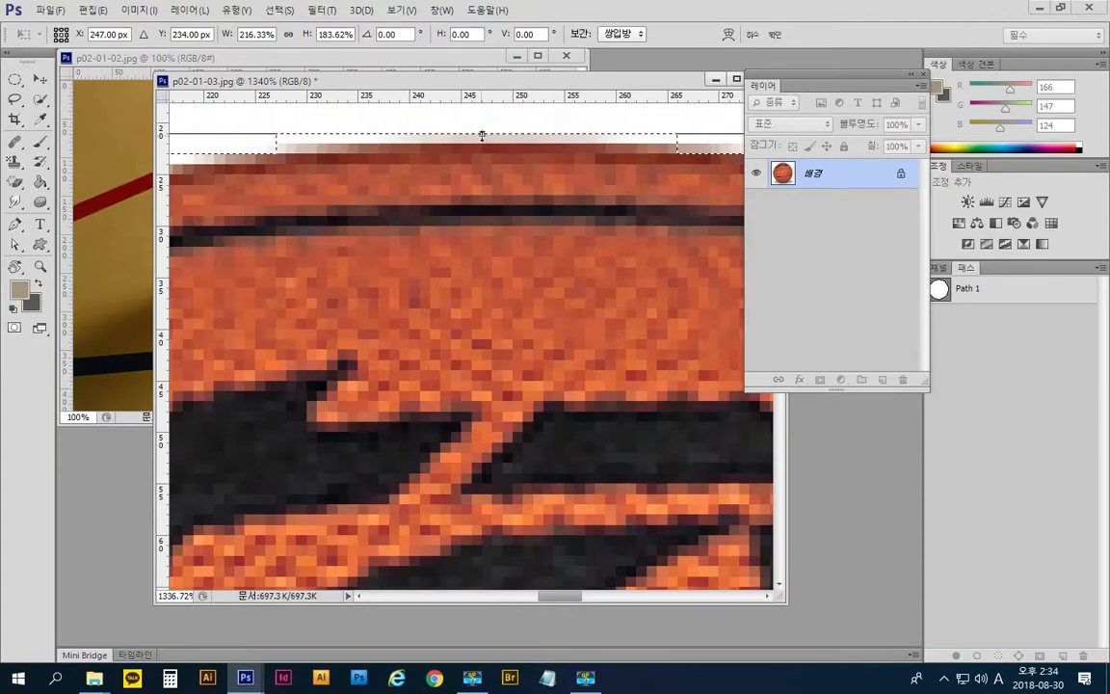
{"action": "left_click_drag", "start_coordinate": [481, 136], "coordinate": [483, 149]}
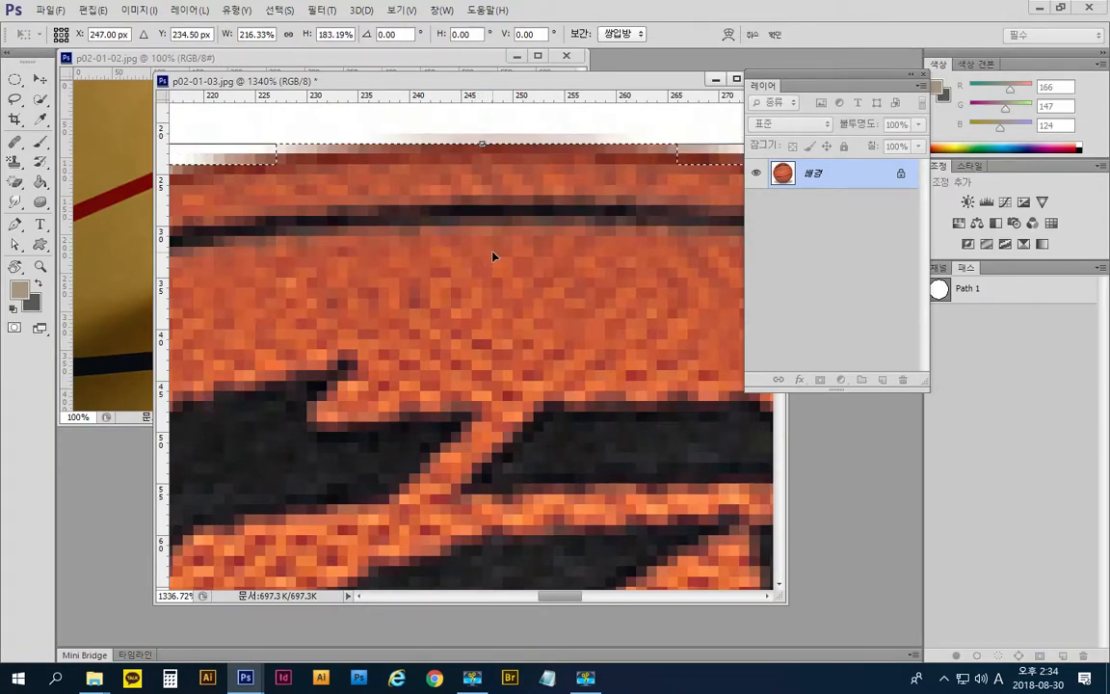
- Move the transform box's left side inward to the basketball's left edge, giving a selection width of about 422 px
{"action": "scroll", "coordinate": [498, 260], "scroll_direction": "down", "scroll_amount": 4}
{"action": "scroll", "coordinate": [498, 261], "scroll_direction": "down", "scroll_amount": 5}
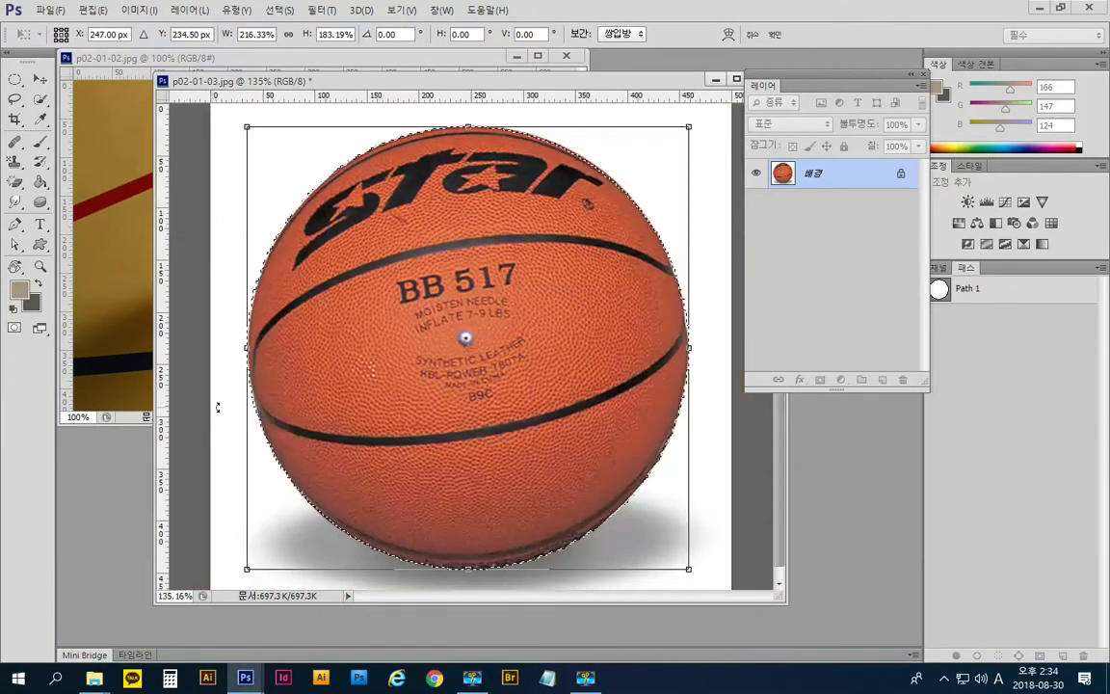
{"action": "scroll", "coordinate": [203, 356], "scroll_direction": "up", "scroll_amount": 2}
{"action": "scroll", "coordinate": [203, 356], "scroll_direction": "up", "scroll_amount": 4}
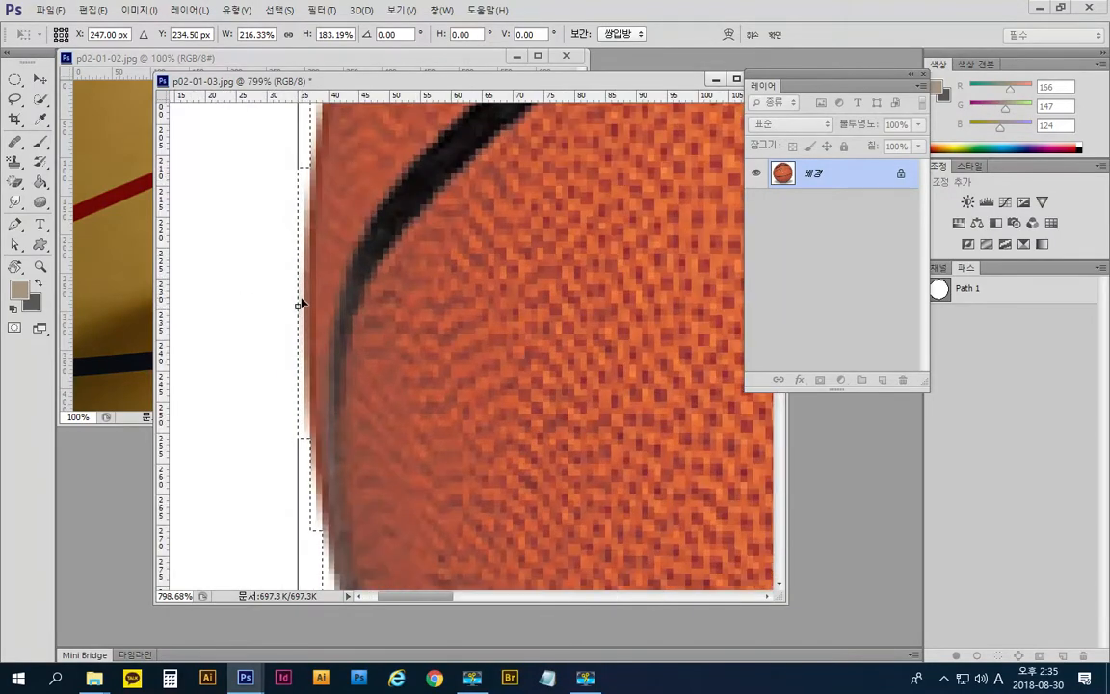
{"action": "left_click_drag", "start_coordinate": [298, 305], "coordinate": [310, 304]}
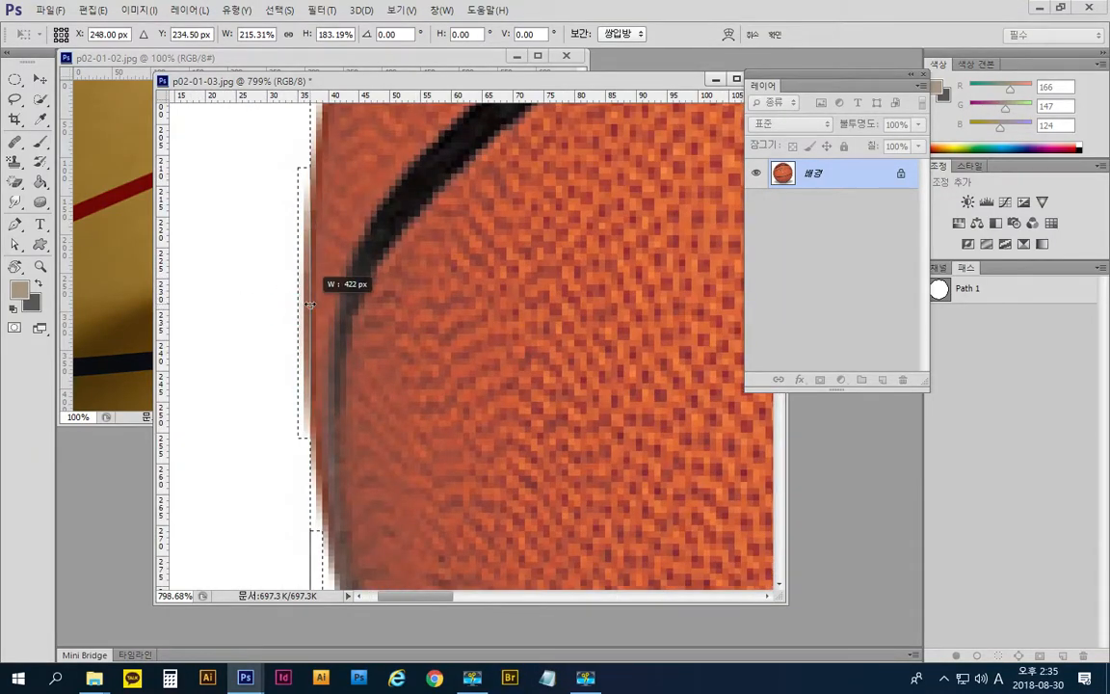
- Move the transform box's right side inward to the basketball's right edge, giving a selection width of about 421 px
{"action": "scroll", "coordinate": [311, 305], "scroll_direction": "down", "scroll_amount": 10}
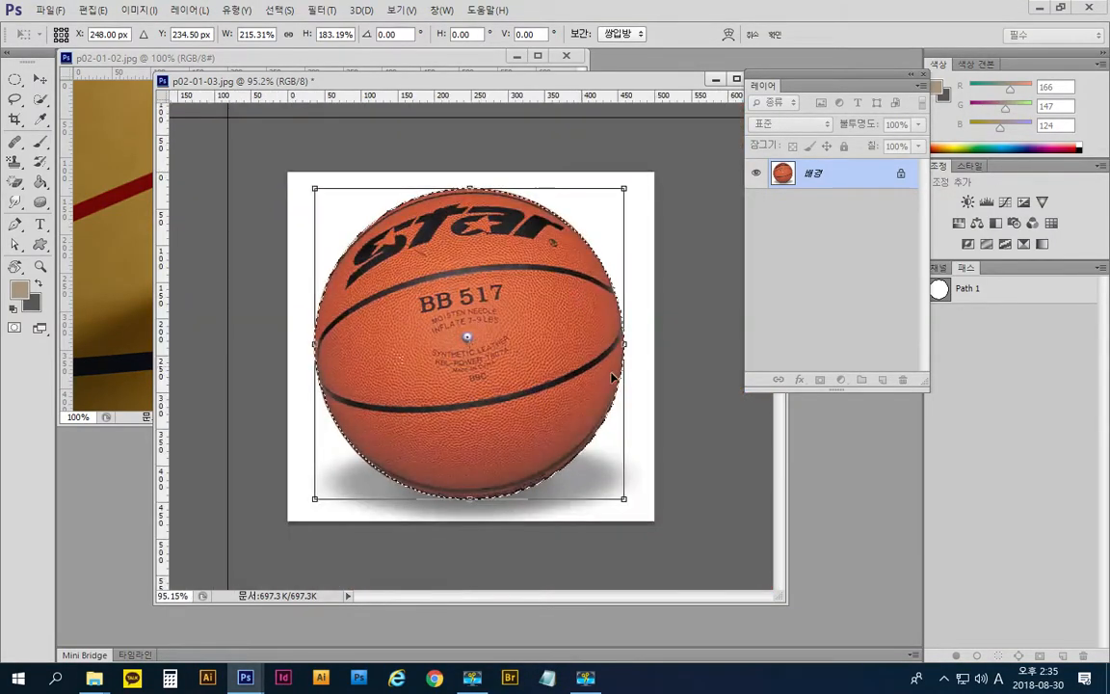
{"action": "scroll", "coordinate": [613, 378], "scroll_direction": "up", "scroll_amount": 10}
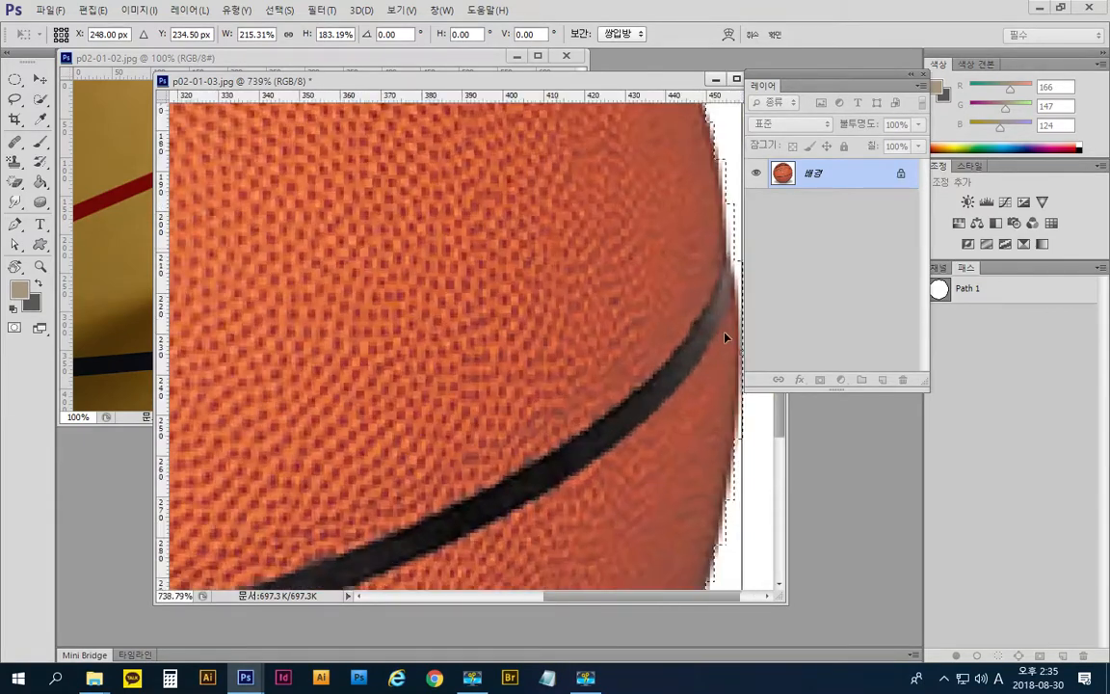
{"action": "key", "text": "space"}
{"action": "left_click_drag", "start_coordinate": [639, 330], "coordinate": [387, 364]}
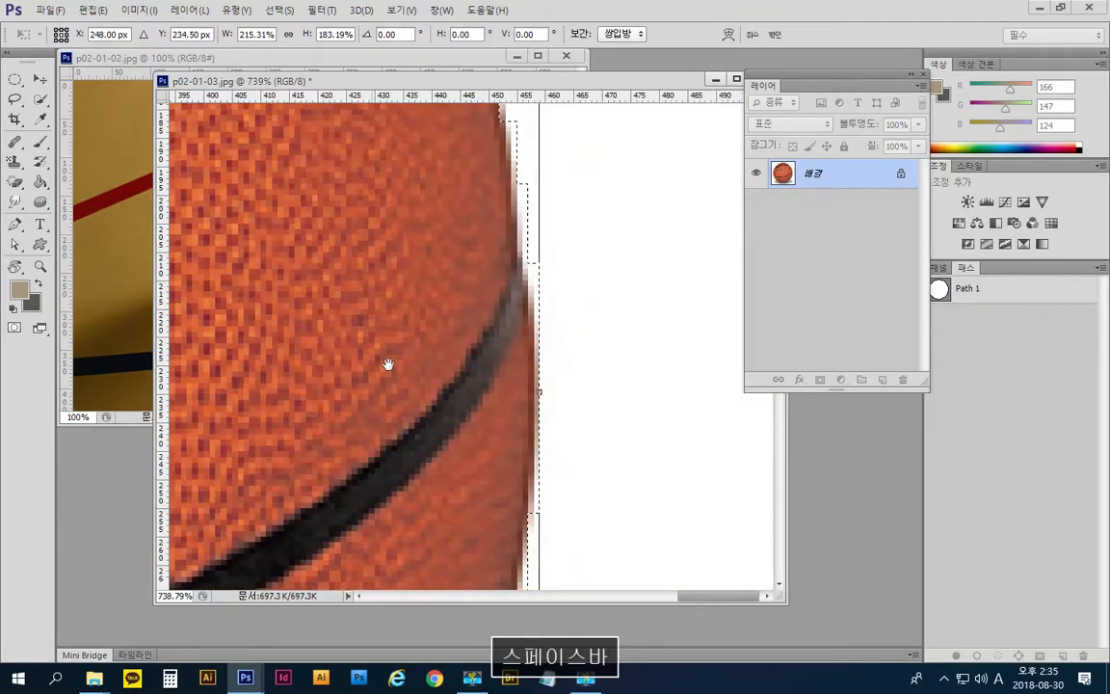
{"action": "left_click_drag", "start_coordinate": [539, 391], "coordinate": [536, 391]}
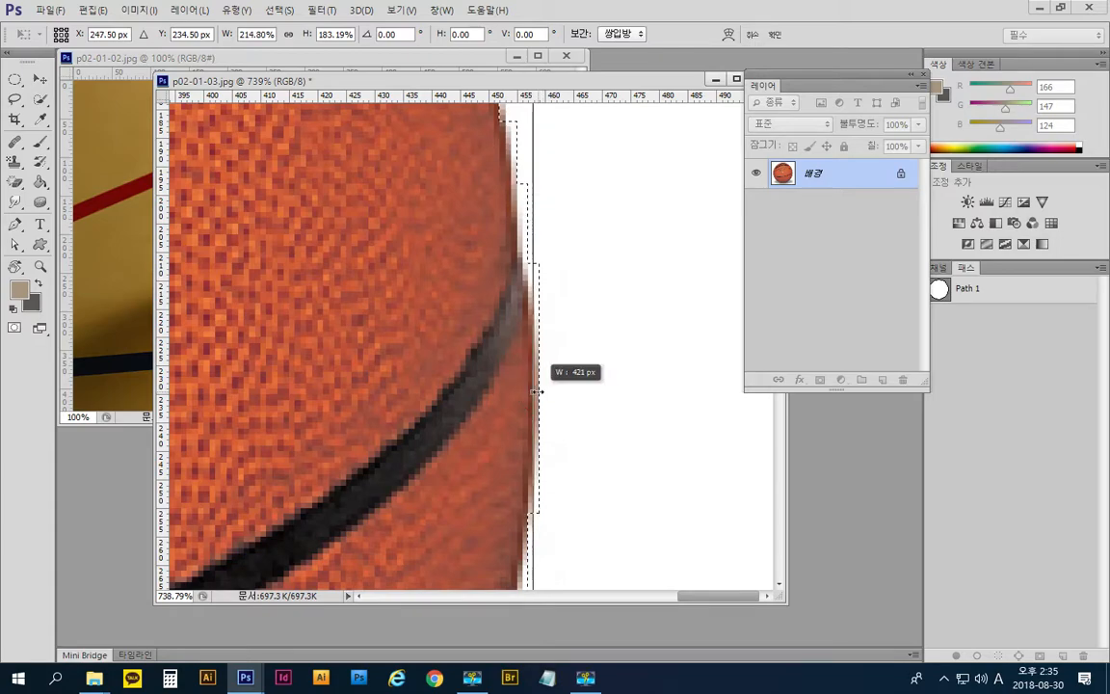
- Inspect the selection outline along the basketball's edge for gaps between the ellipse and the ball
{"action": "scroll", "coordinate": [564, 396], "scroll_direction": "down", "scroll_amount": 10}
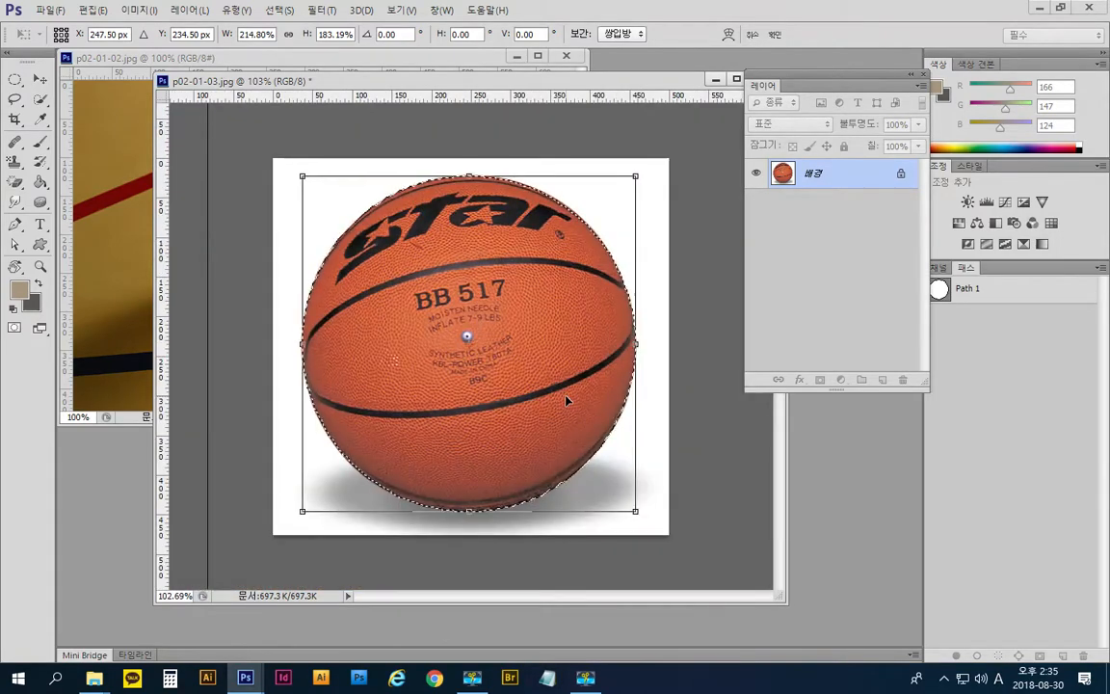
{"action": "scroll", "coordinate": [566, 400], "scroll_direction": "down", "scroll_amount": 3}
{"action": "scroll", "coordinate": [564, 401], "scroll_direction": "up", "scroll_amount": 6}
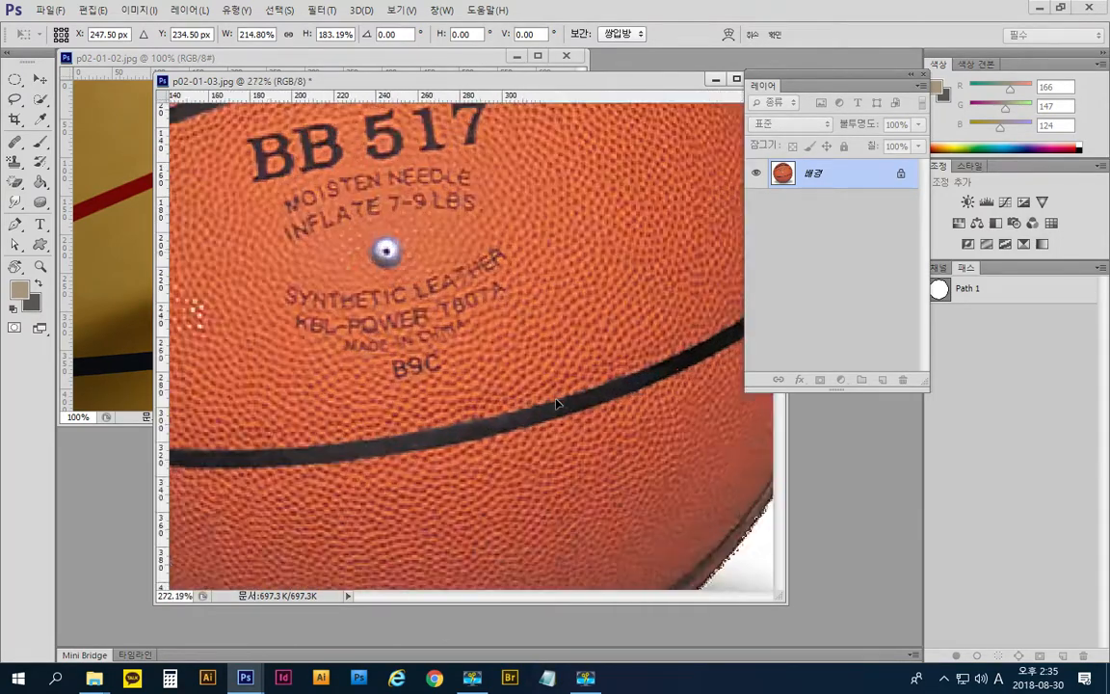
{"action": "scroll", "coordinate": [556, 403], "scroll_direction": "up", "scroll_amount": 2}
{"action": "scroll", "coordinate": [556, 403], "scroll_direction": "down", "scroll_amount": 6}
{"action": "scroll", "coordinate": [556, 403], "scroll_direction": "up", "scroll_amount": 2}
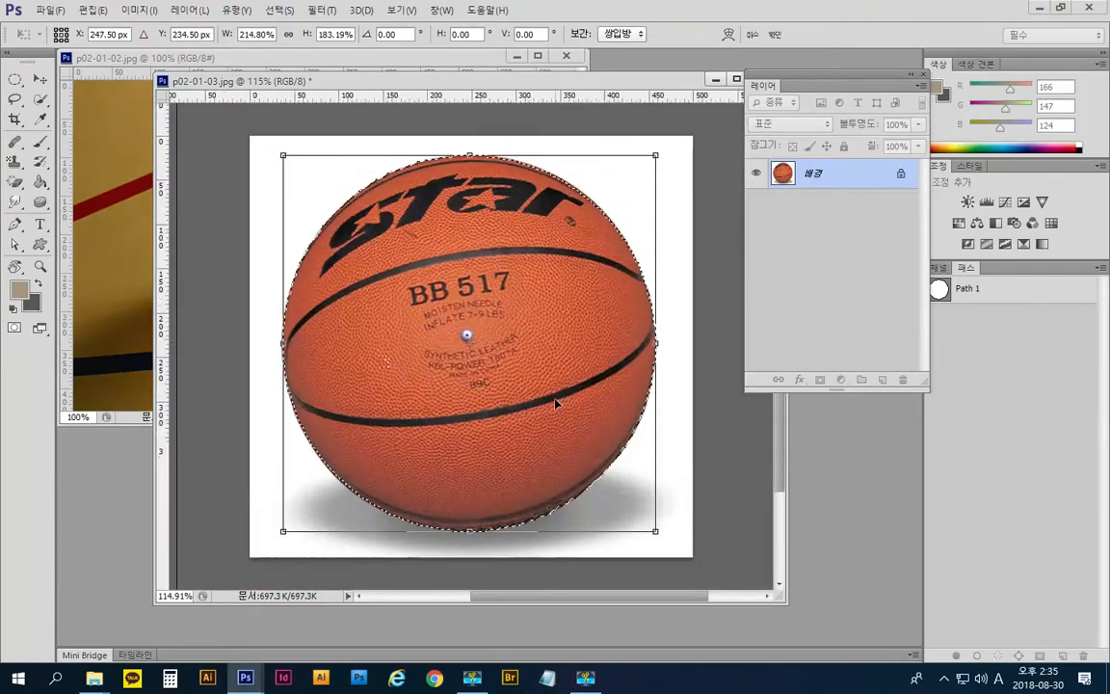
{"action": "scroll", "coordinate": [556, 403], "scroll_direction": "up", "scroll_amount": 4}
{"action": "key", "text": "space"}
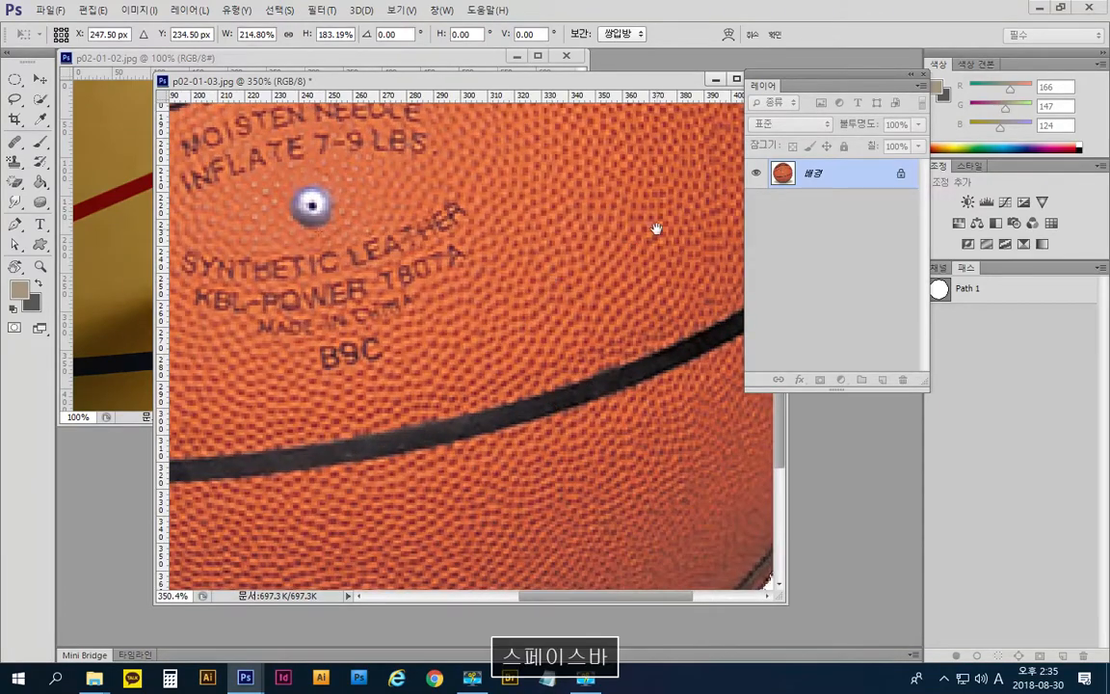
{"action": "left_click_drag", "start_coordinate": [644, 252], "coordinate": [528, 472]}
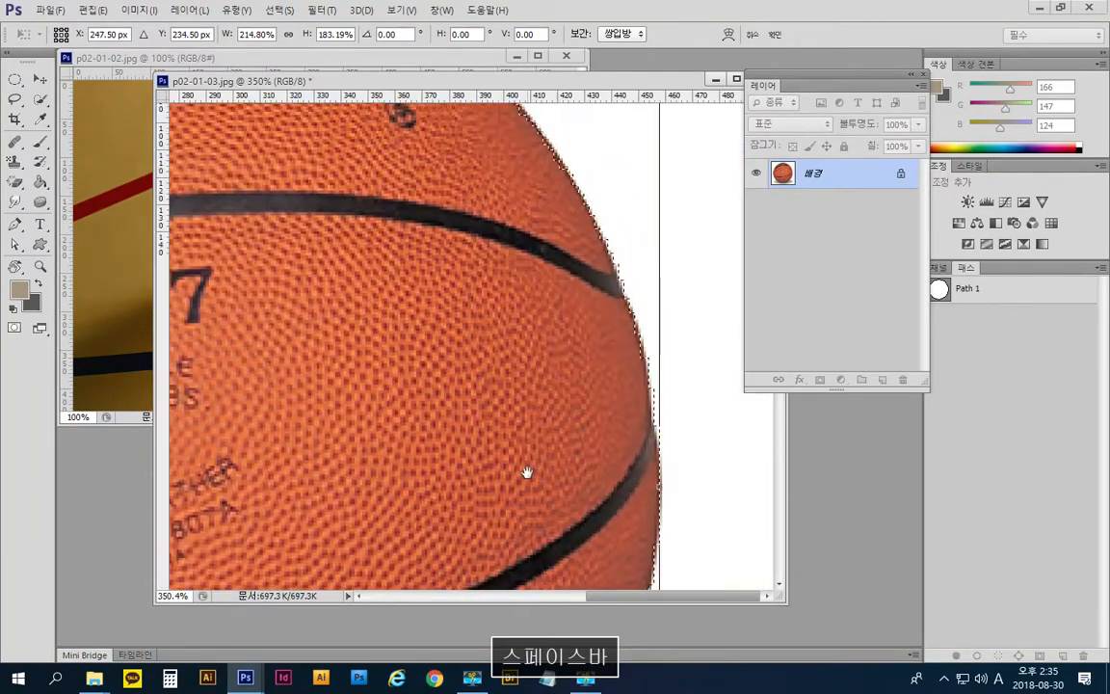
{"action": "scroll", "coordinate": [555, 443], "scroll_direction": "down", "scroll_amount": 4}
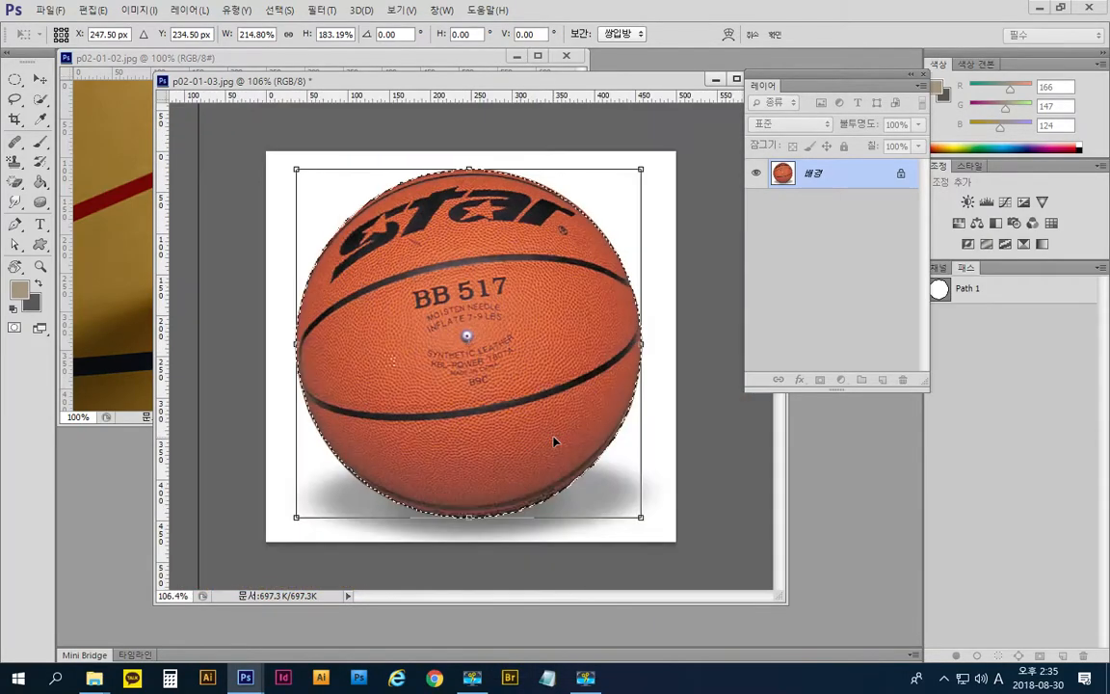
- Check the fitted ellipse close up and apply the selection transform around the basketball in p02-01-03
{"action": "scroll", "coordinate": [555, 442], "scroll_direction": "up", "scroll_amount": 8}
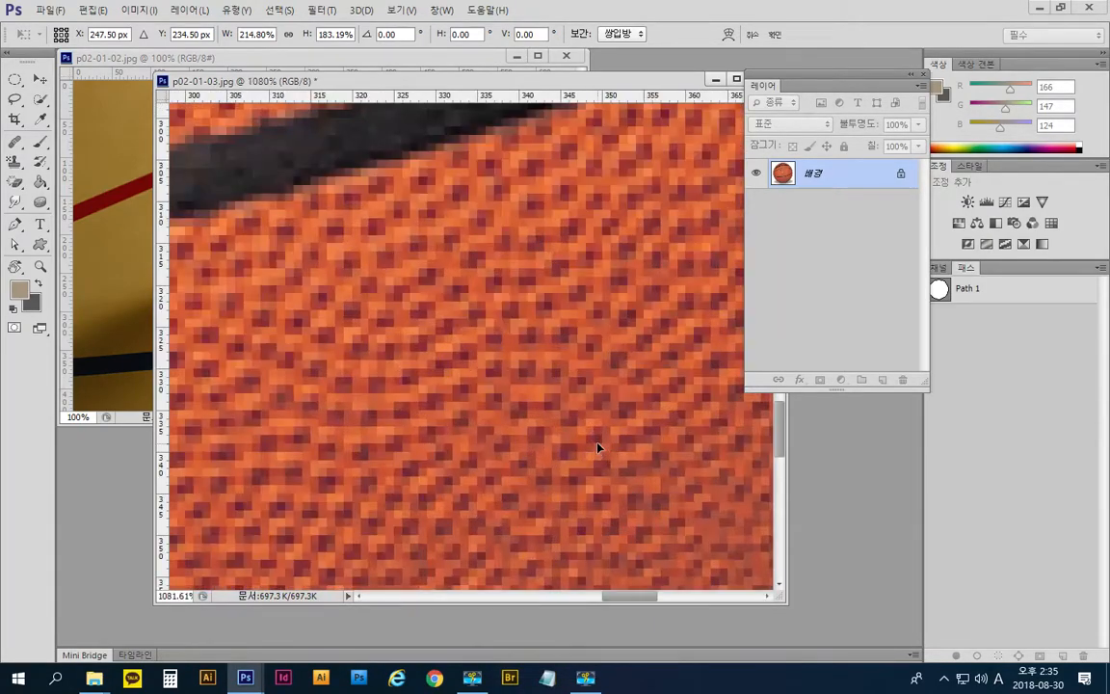
{"action": "scroll", "coordinate": [598, 447], "scroll_direction": "up", "scroll_amount": 2}
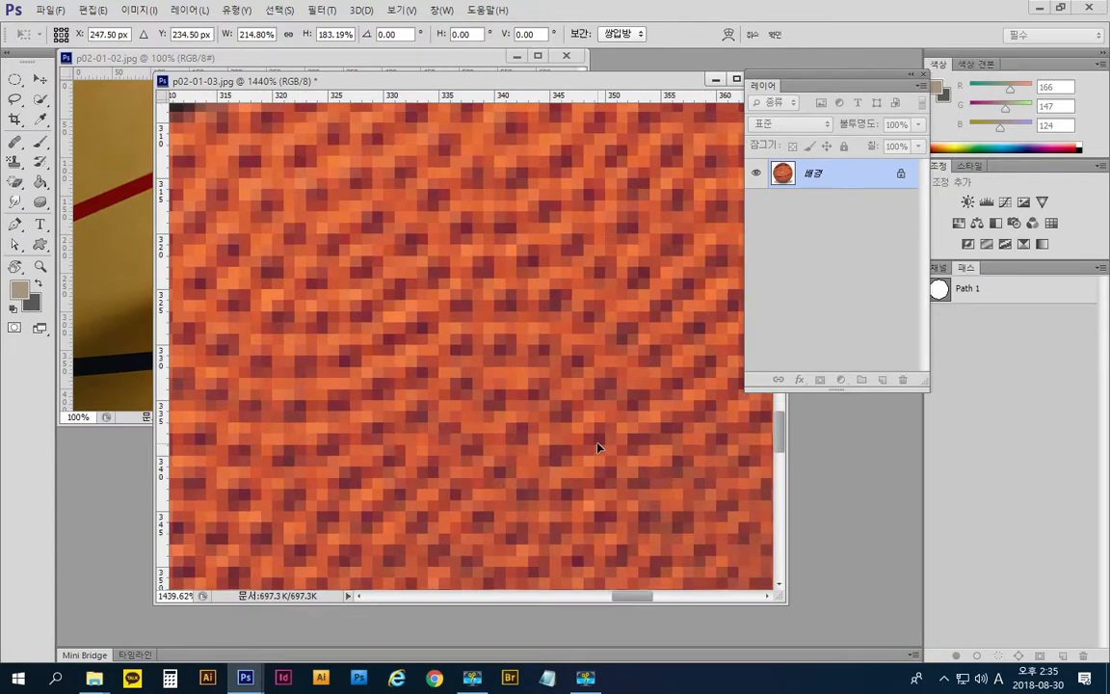
{"action": "key", "text": "ctrl+alt+0"}
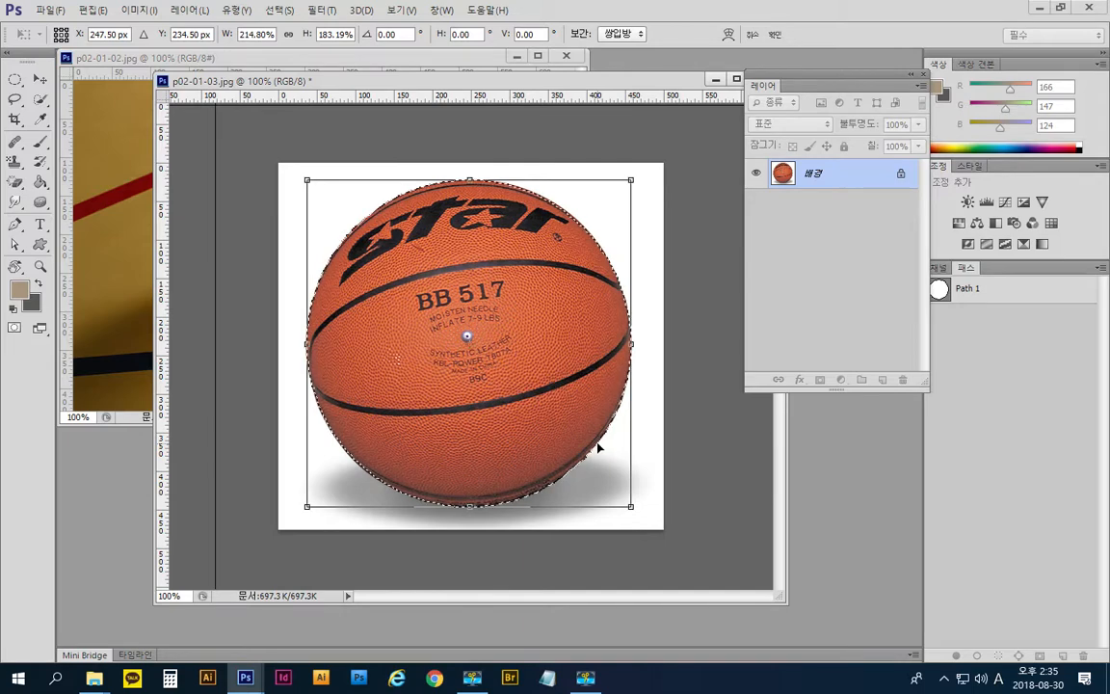
{"action": "key", "text": "Return"}
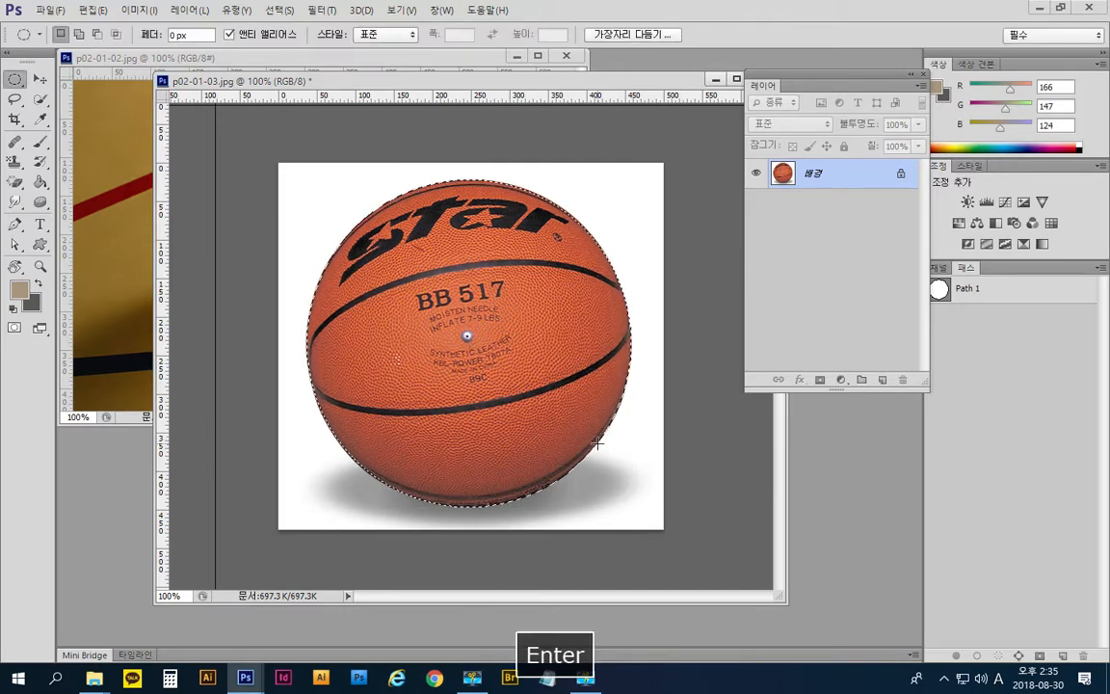
- Try moving the selected basketball from p02-01-03 into the p02-01-02 court photo with the Move tool
{"action": "left_click_drag", "start_coordinate": [384, 85], "coordinate": [563, 125]}
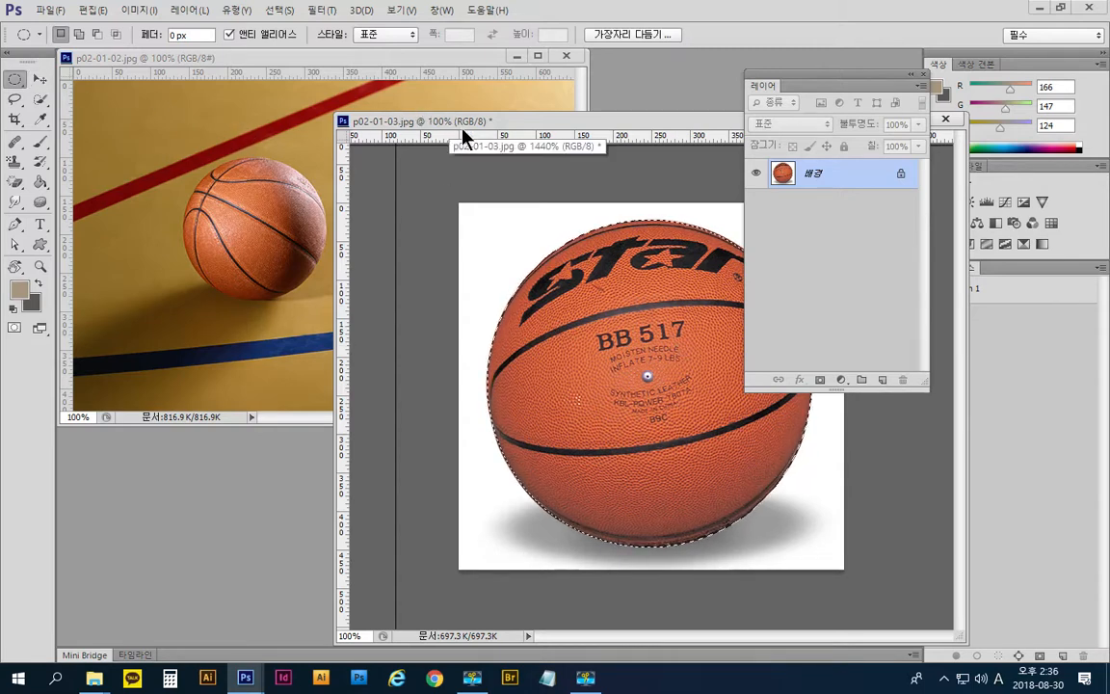
{"action": "left_click_drag", "start_coordinate": [550, 125], "coordinate": [616, 106]}
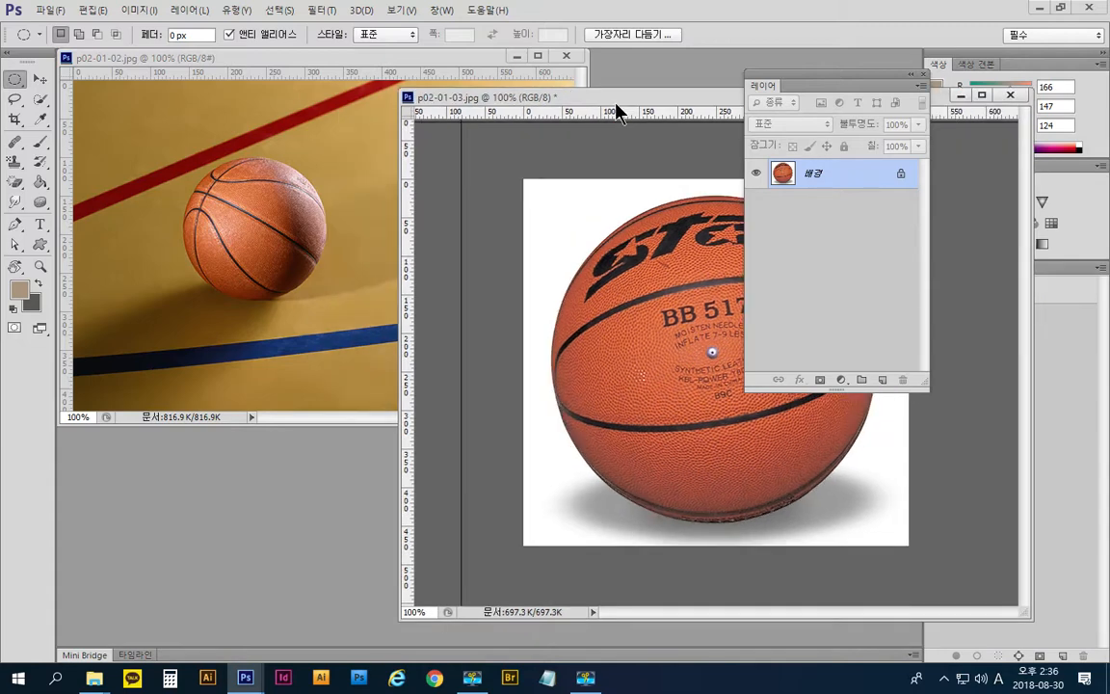
{"action": "left_click", "coordinate": [40, 78]}
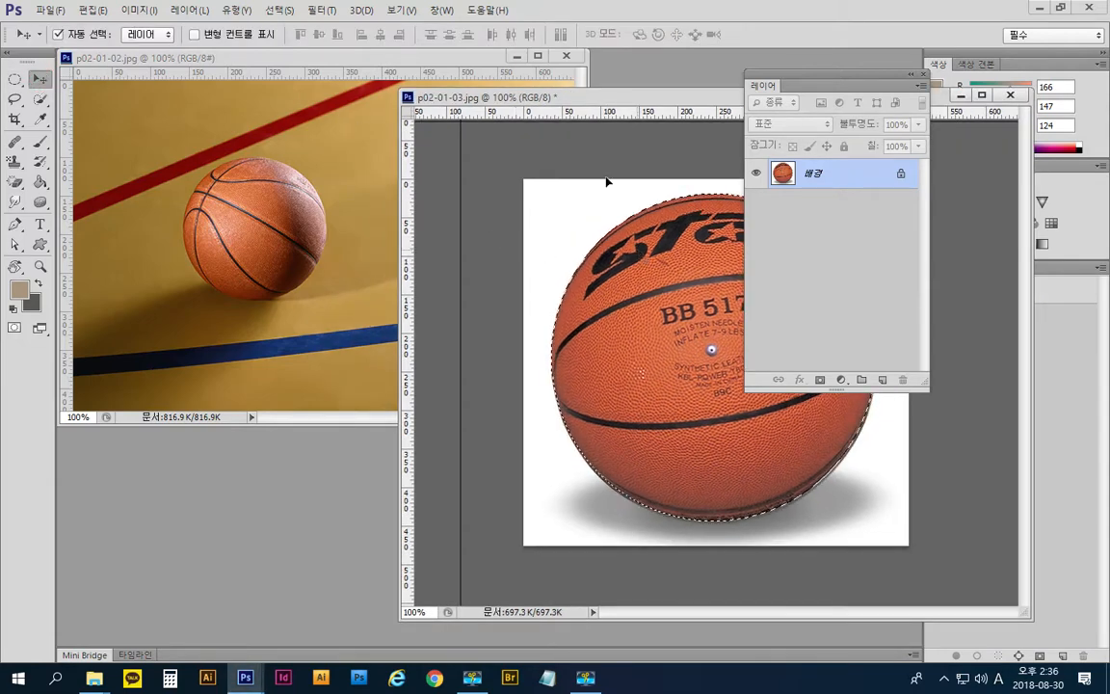
{"action": "left_click_drag", "start_coordinate": [607, 181], "coordinate": [147, 138]}
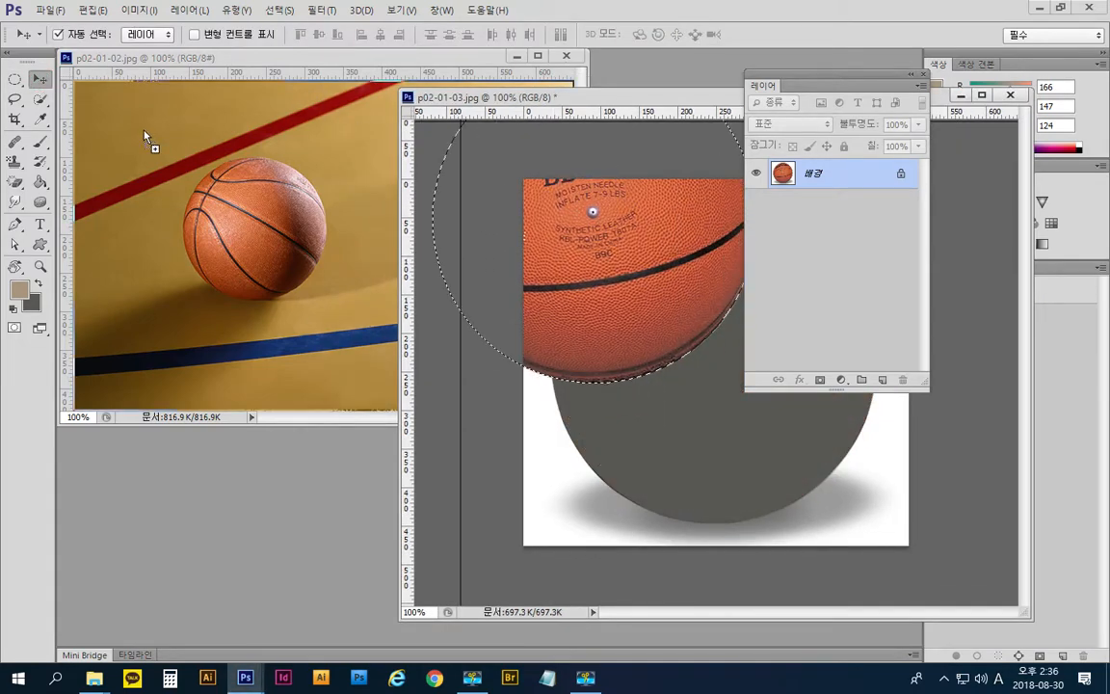
{"action": "left_click_drag", "start_coordinate": [147, 137], "coordinate": [144, 136]}
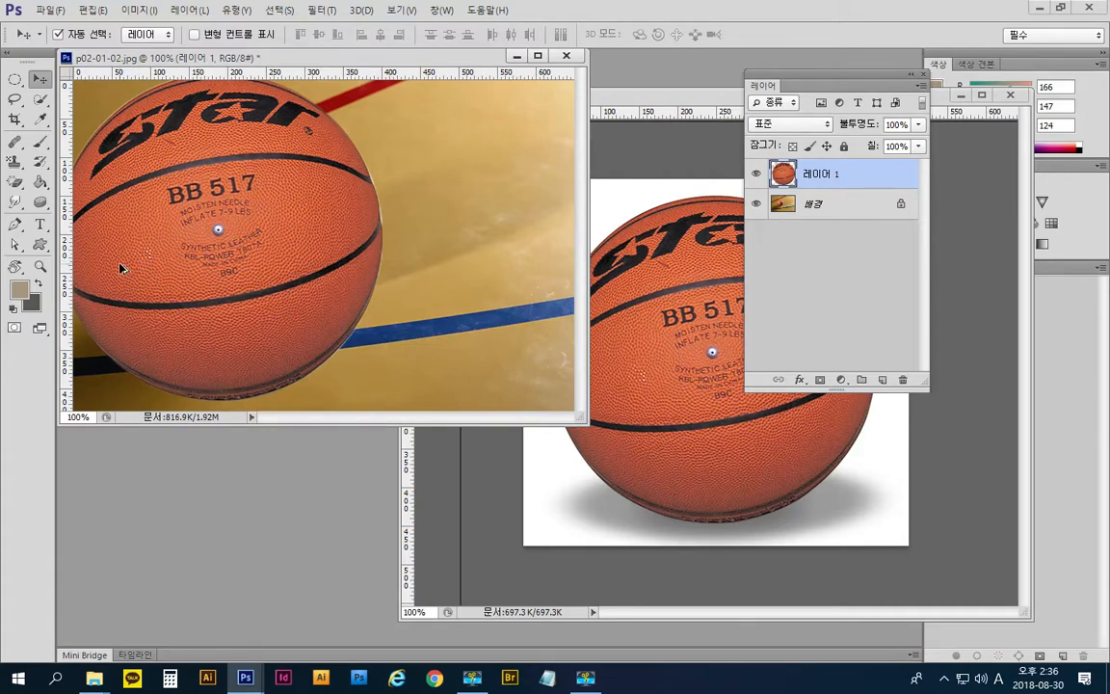
{"action": "key", "text": "ctrl+alt+z"}
- Copy the selected basketball from p02-01-03 and paste it into the p02-01-02 court photo
{"action": "left_click_drag", "start_coordinate": [658, 106], "coordinate": [542, 122]}
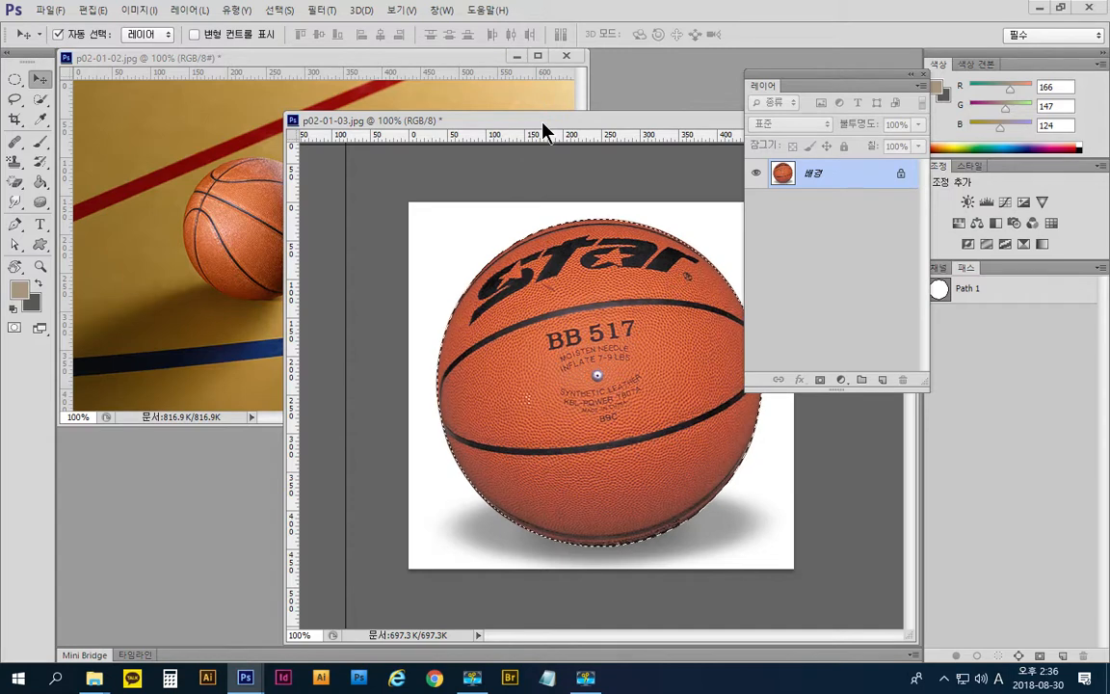
{"action": "key", "text": "ctrl+c"}
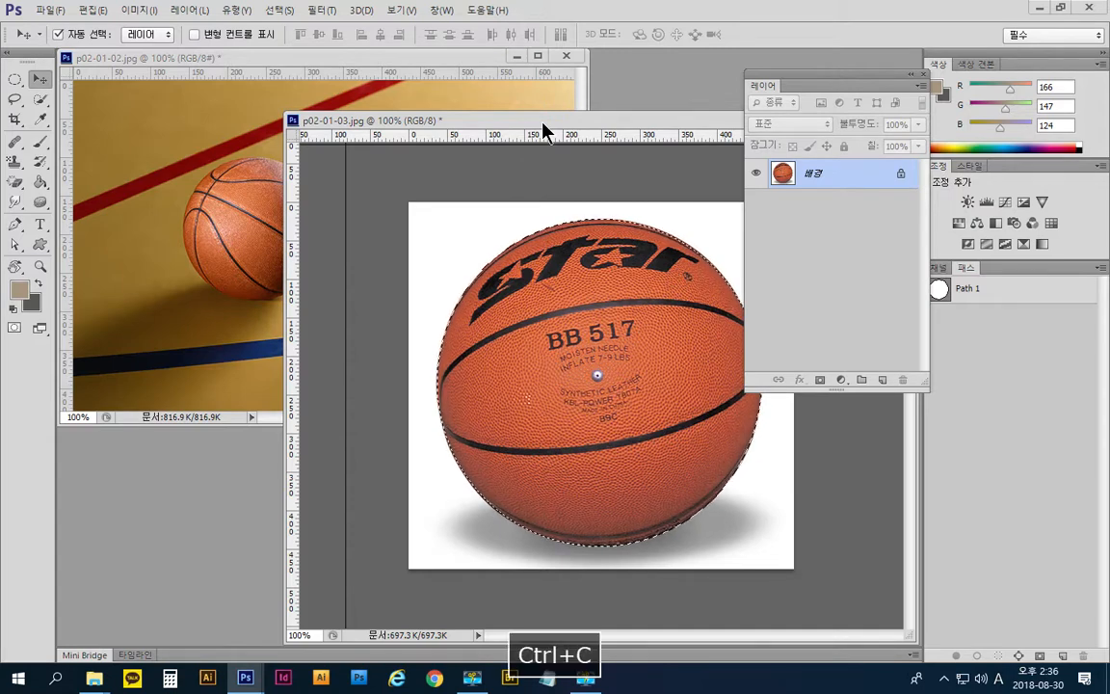
{"action": "left_click", "coordinate": [543, 122]}
{"action": "key", "text": "ctrl+c"}
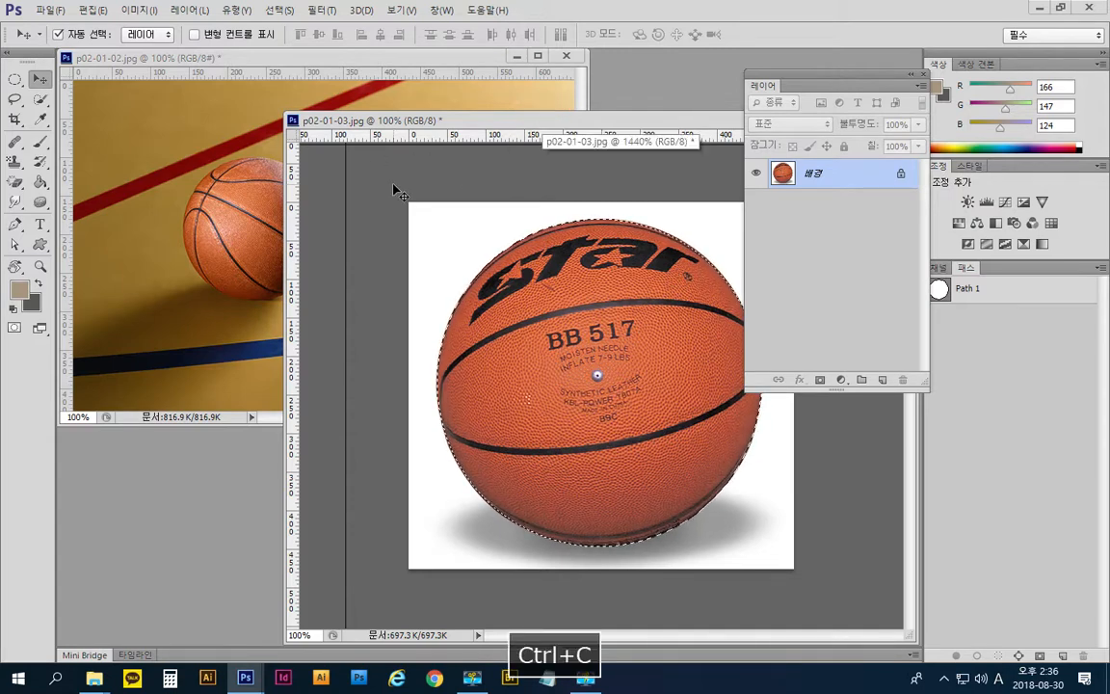
{"action": "left_click", "coordinate": [305, 59]}
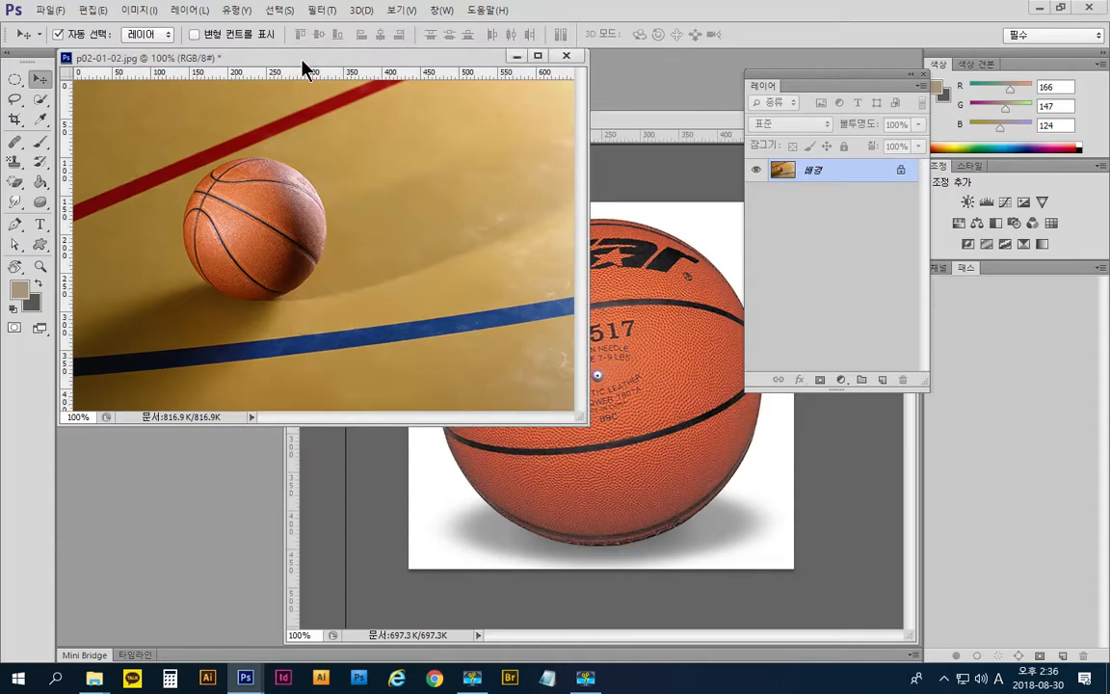
{"action": "key", "text": "ctrl+v"}
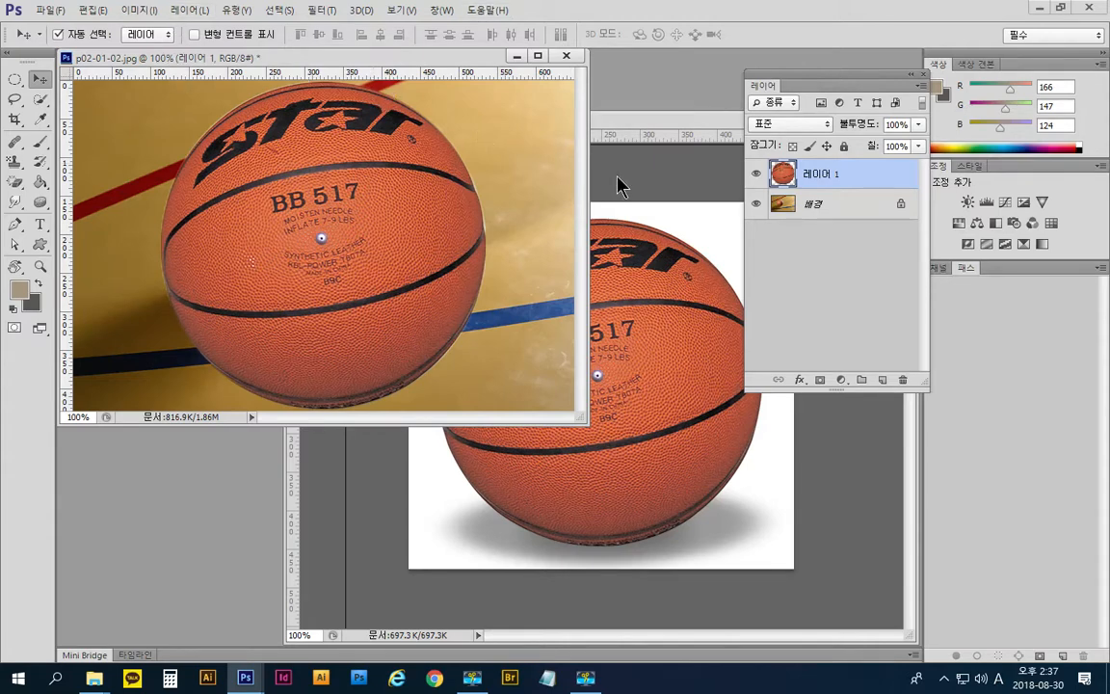
- Enlarge the p02-01-02 window around the whole court photo and move the pasted basketball off the original ball
{"action": "left_click_drag", "start_coordinate": [627, 120], "coordinate": [452, 122]}
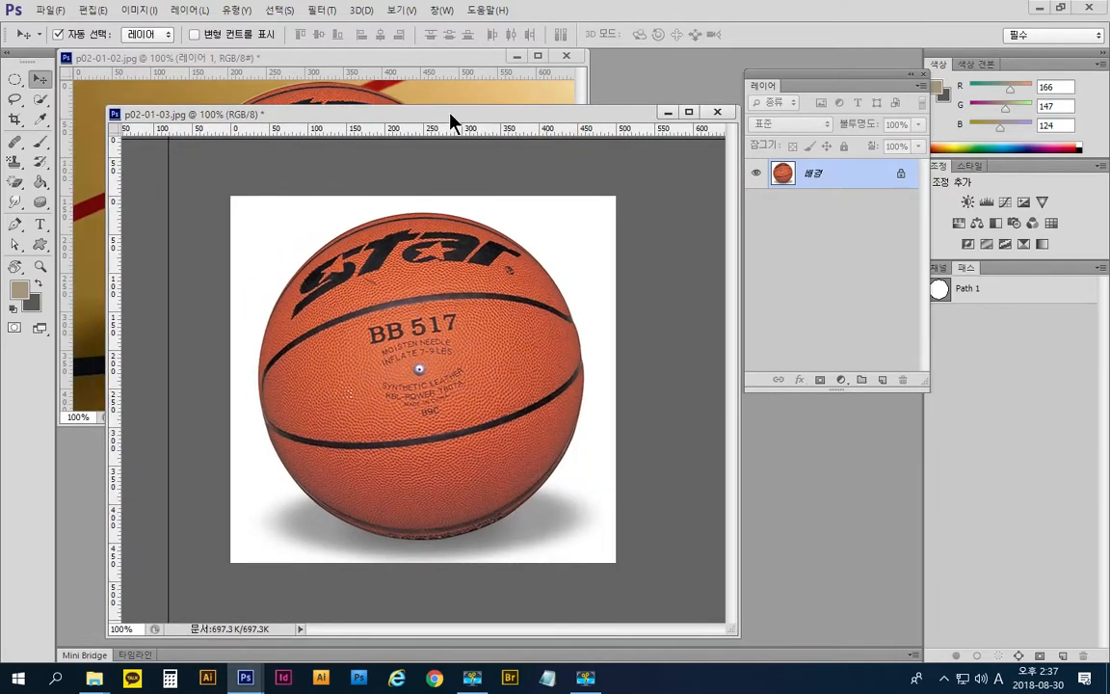
{"action": "key", "text": "ctrl+Return"}
{"action": "left_click", "coordinate": [371, 64]}
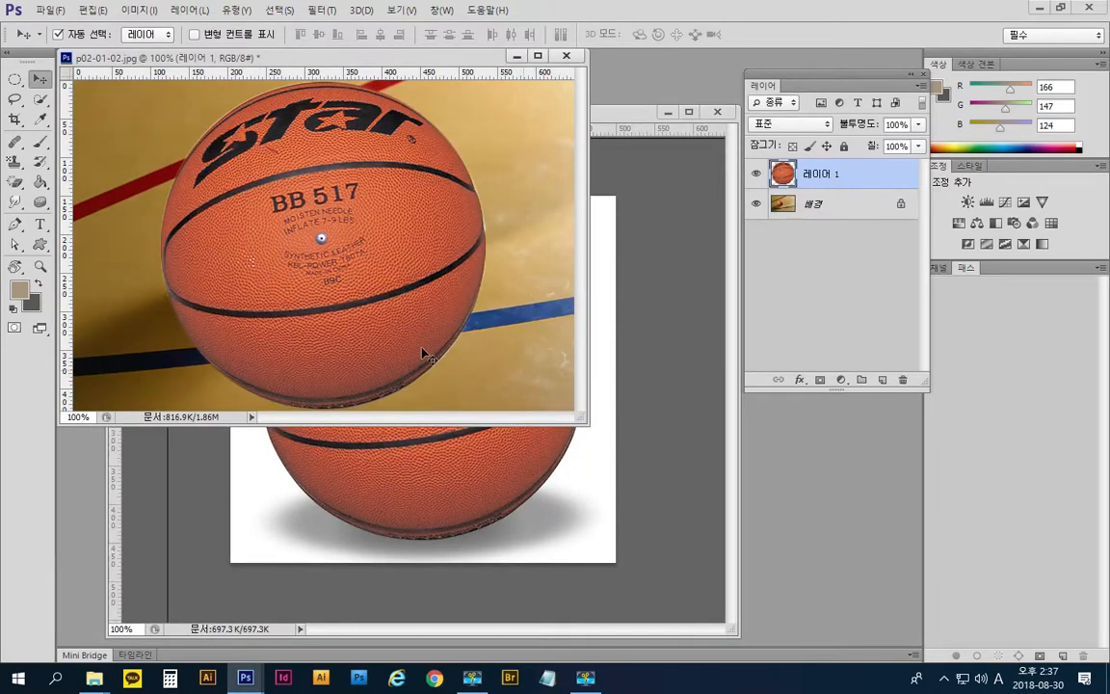
{"action": "scroll", "coordinate": [424, 321], "scroll_direction": "down", "scroll_amount": 4}
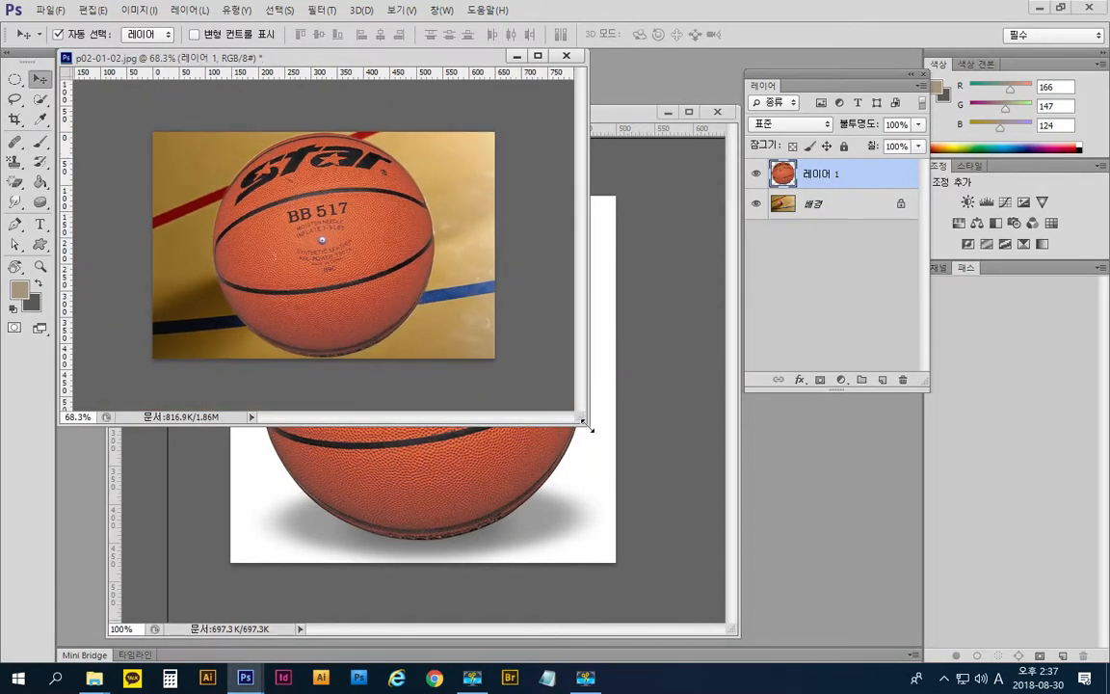
{"action": "left_click_drag", "start_coordinate": [679, 498], "coordinate": [755, 537]}
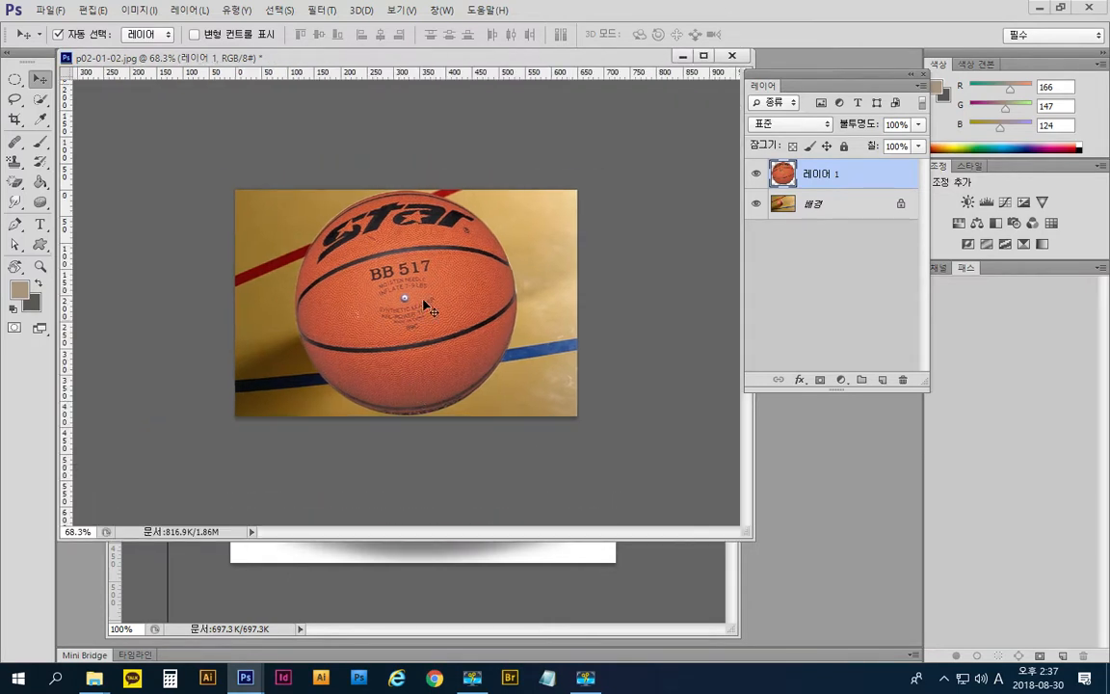
{"action": "left_click_drag", "start_coordinate": [457, 296], "coordinate": [600, 310]}
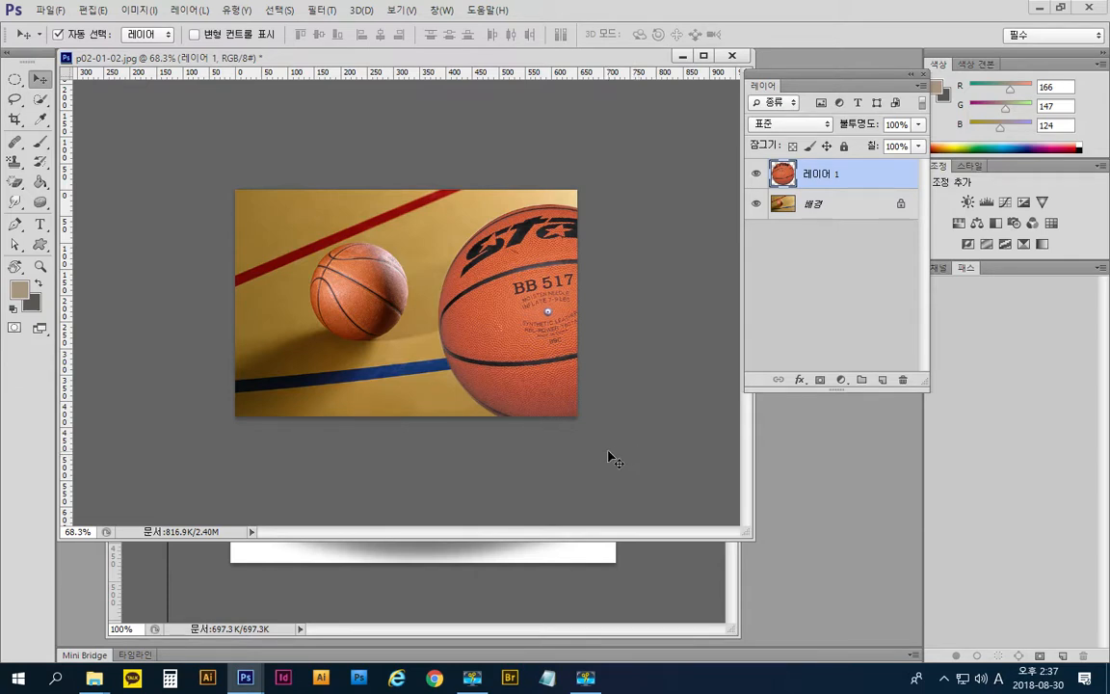
- Scale the pasted basketball with Free Transform to about 45.8% wide and 45.7% high, placing it over the original ball
{"action": "key", "text": "ctrl+t"}
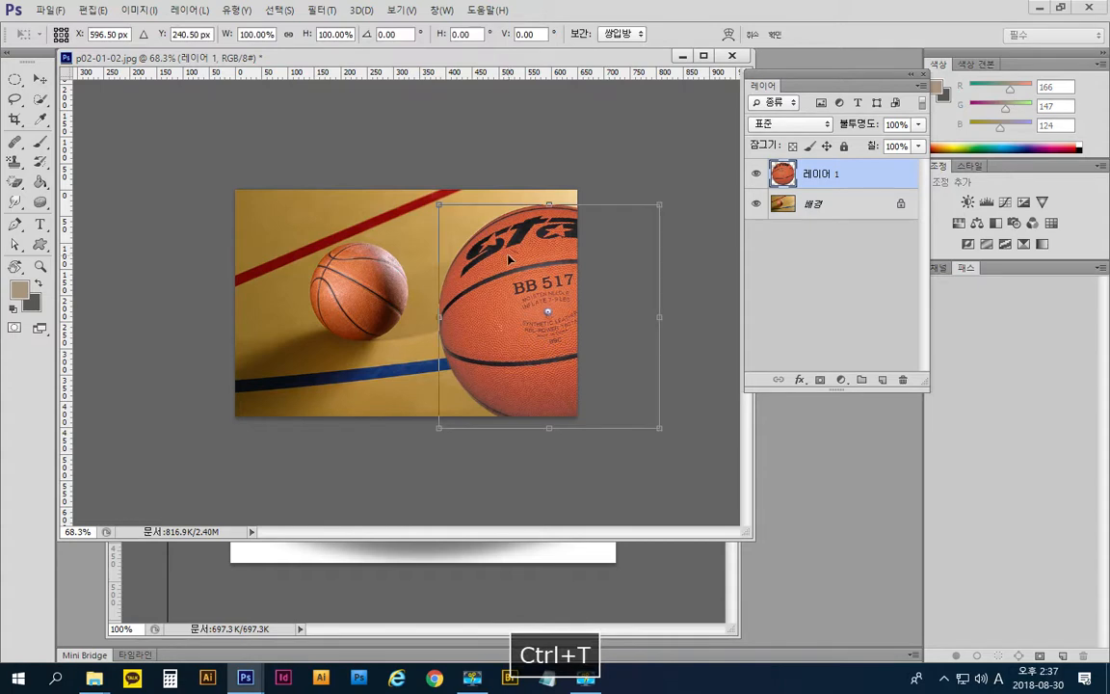
{"action": "left_click_drag", "start_coordinate": [508, 256], "coordinate": [320, 297]}
{"action": "left_click_drag", "start_coordinate": [248, 471], "coordinate": [371, 344]}
{"action": "left_click_drag", "start_coordinate": [421, 284], "coordinate": [359, 280]}
{"action": "key", "text": "ctrl+plus"}
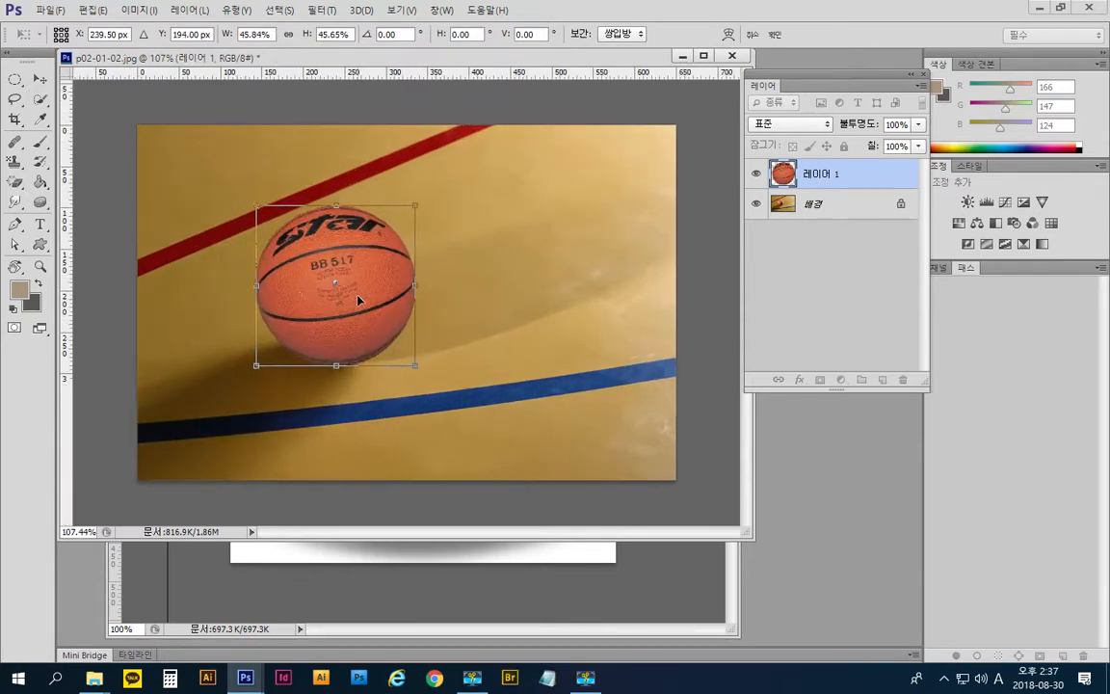
- Refine the pasted basketball to about 44.4% wide and 44.2% high to match the original ball, and apply the transform
{"action": "left_click_drag", "start_coordinate": [431, 402], "coordinate": [422, 394]}
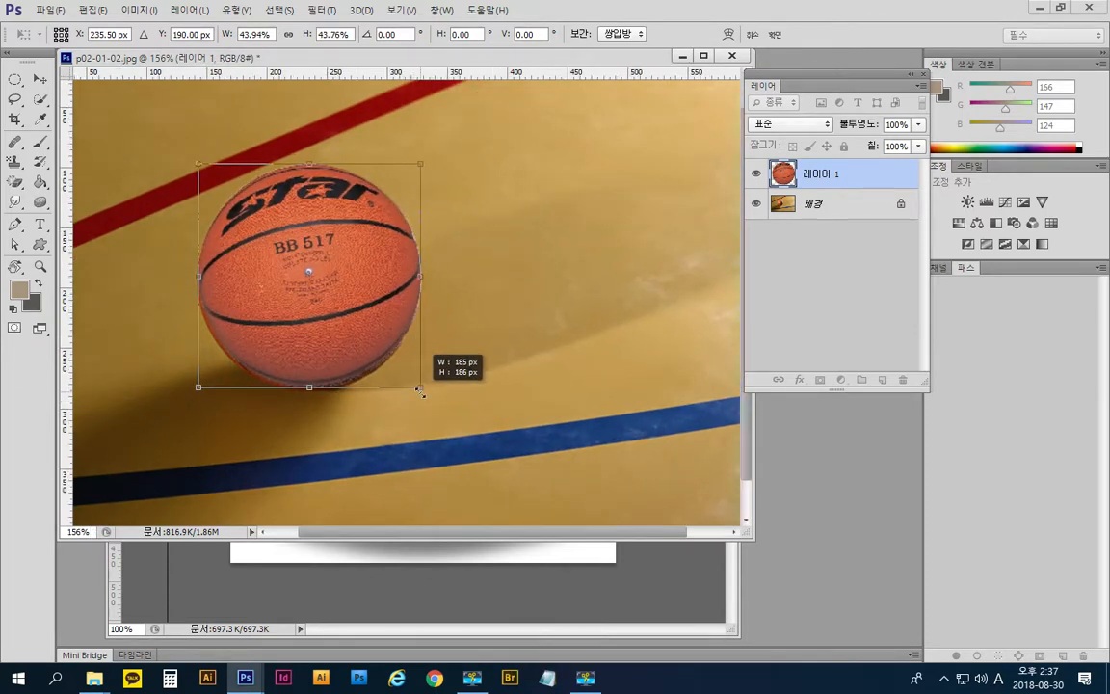
{"action": "left_click_drag", "start_coordinate": [198, 387], "coordinate": [194, 391]}
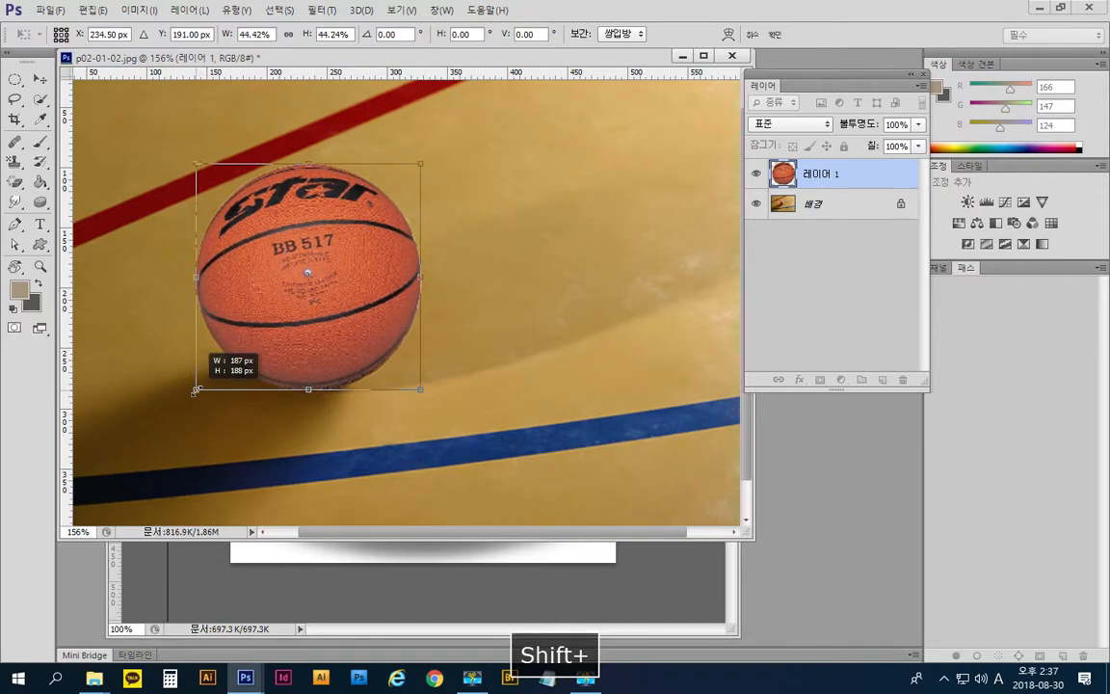
{"action": "mouse_move", "coordinate": [422, 164]}
{"action": "left_mouse_down"}
{"action": "mouse_move", "coordinate": [403, 183]}
{"action": "mouse_move", "coordinate": [422, 164]}
{"action": "left_mouse_up"}
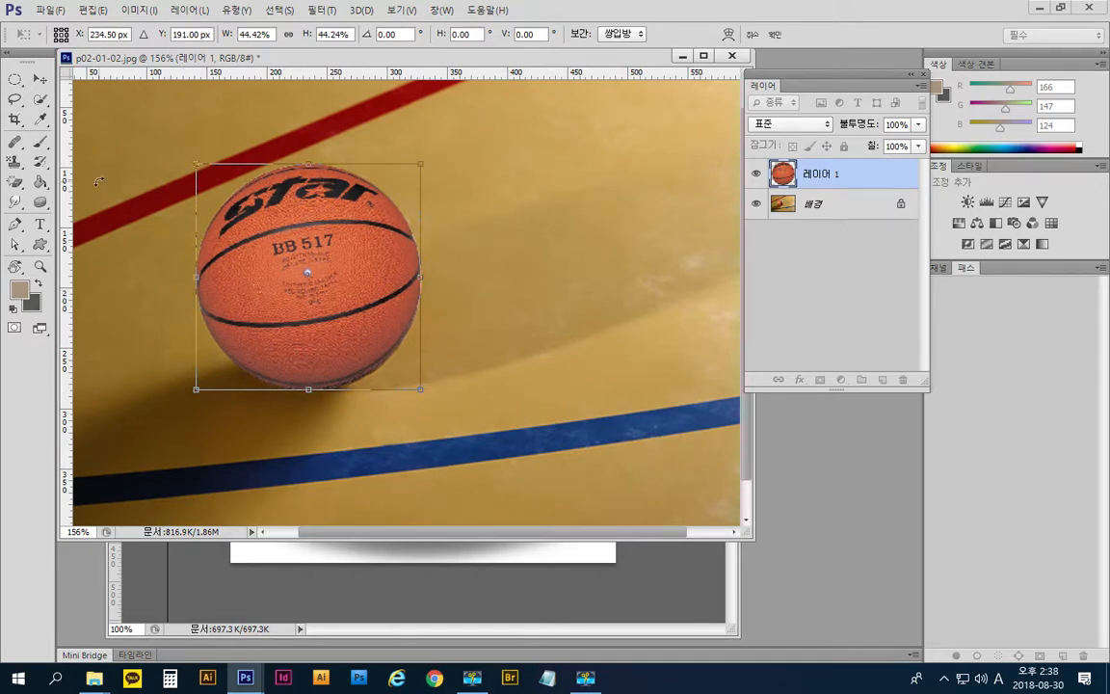
{"action": "key", "text": "Return"}
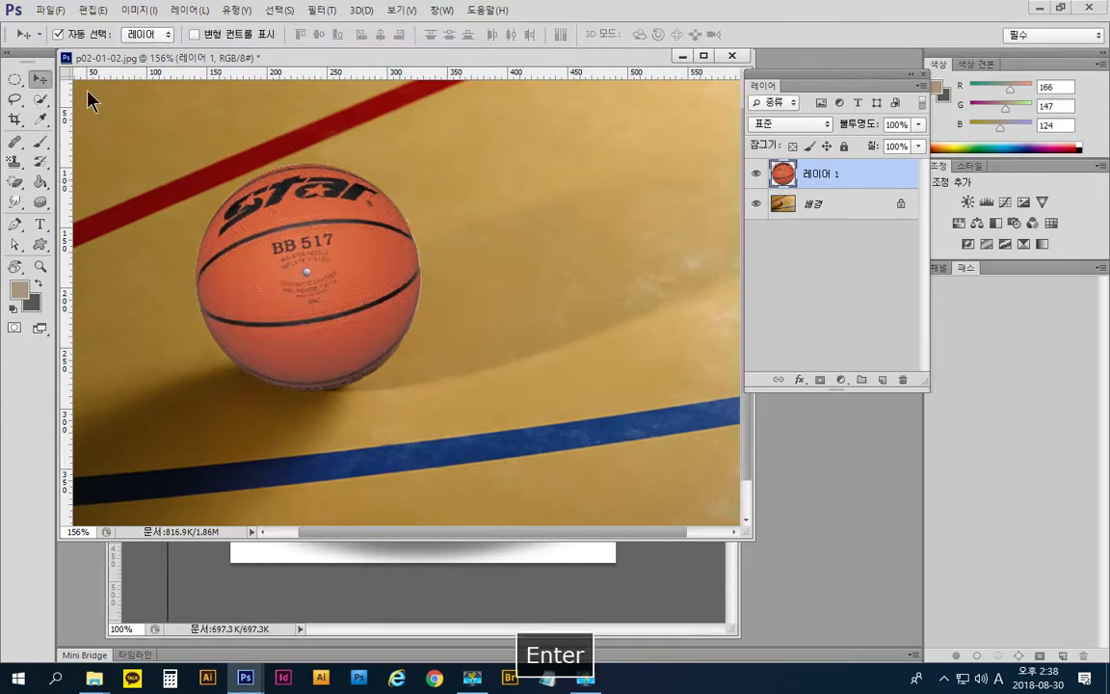
- Move the resized basketball to the lower right of the original ball, over the blue court line
{"action": "left_click_drag", "start_coordinate": [339, 245], "coordinate": [608, 373]}
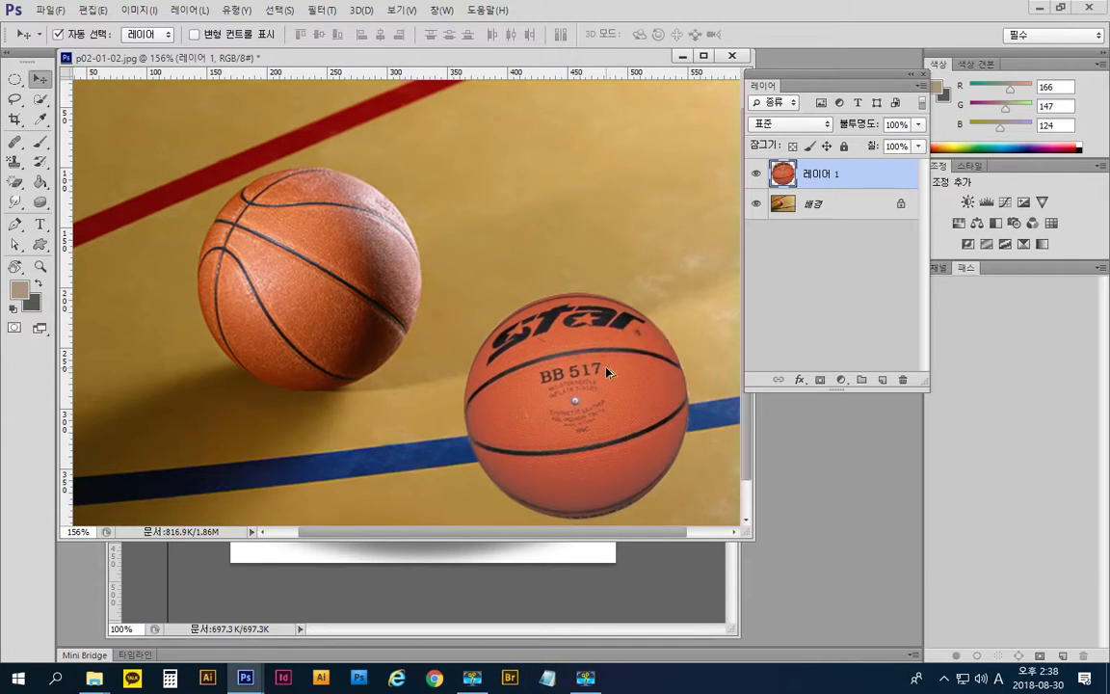
{"action": "scroll", "coordinate": [610, 373], "scroll_direction": "right", "scroll_amount": 2}
{"action": "scroll", "coordinate": [610, 373], "scroll_direction": "down", "scroll_amount": 6}
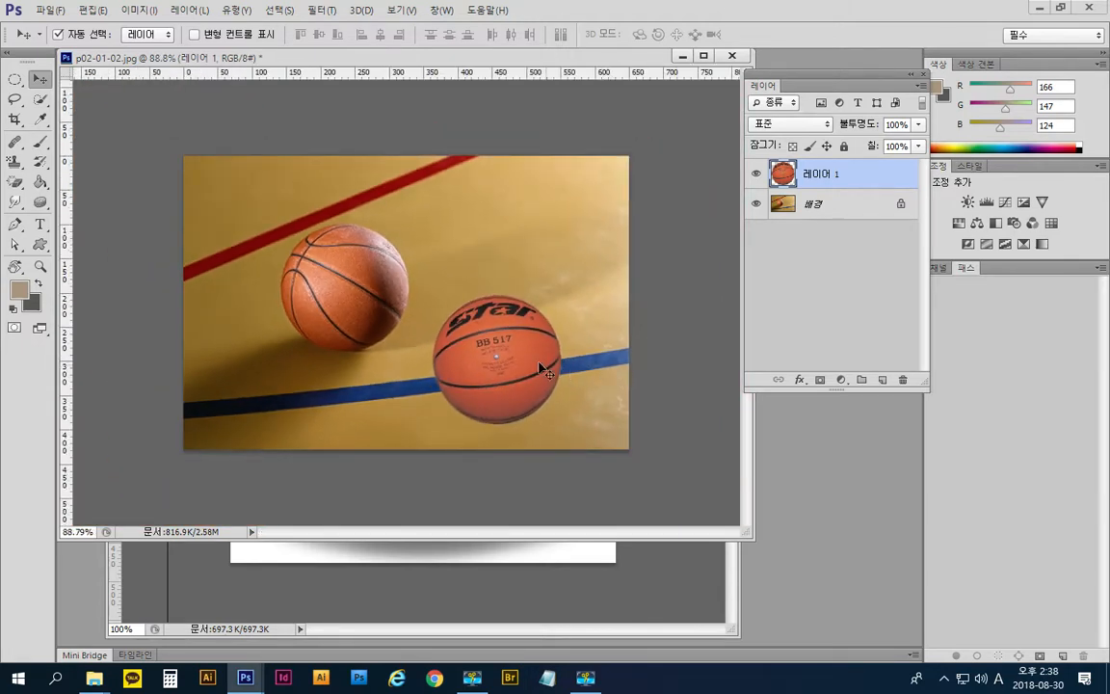
{"action": "mouse_move", "coordinate": [517, 368]}
{"action": "left_mouse_down"}
{"action": "mouse_move", "coordinate": [508, 376]}
{"action": "mouse_move", "coordinate": [510, 357]}
{"action": "mouse_move", "coordinate": [504, 376]}
{"action": "left_mouse_up"}
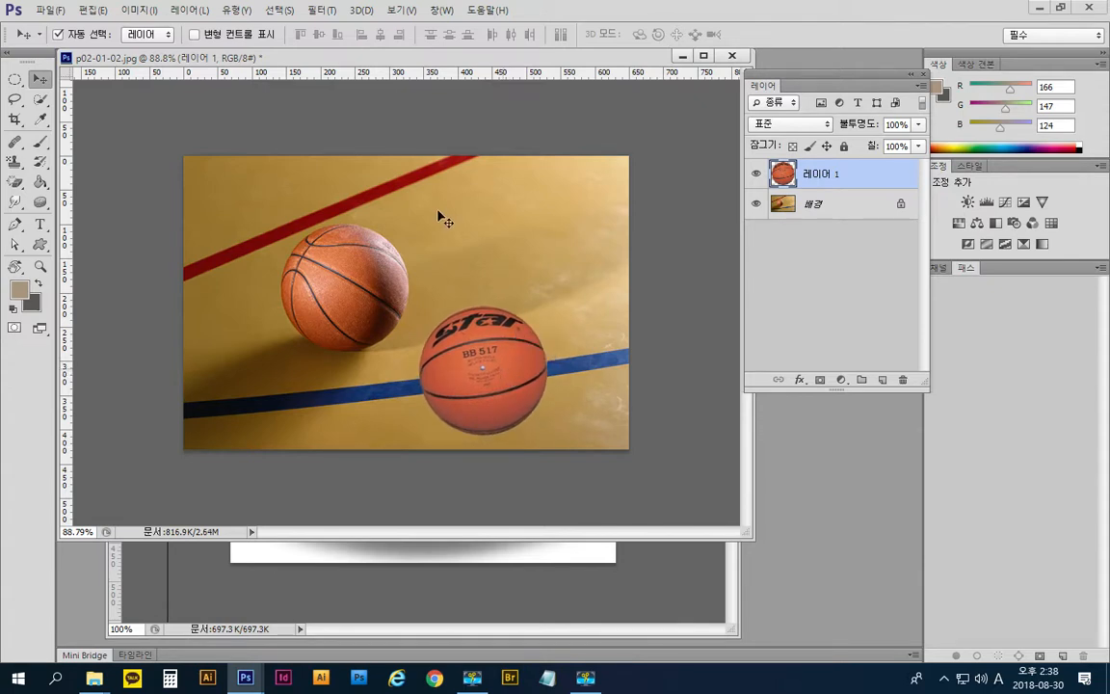
- Duplicate the basketball on 레이어 1 and place the copy directly above it, near the photo's upper edge
{"action": "key", "text": "alt"}
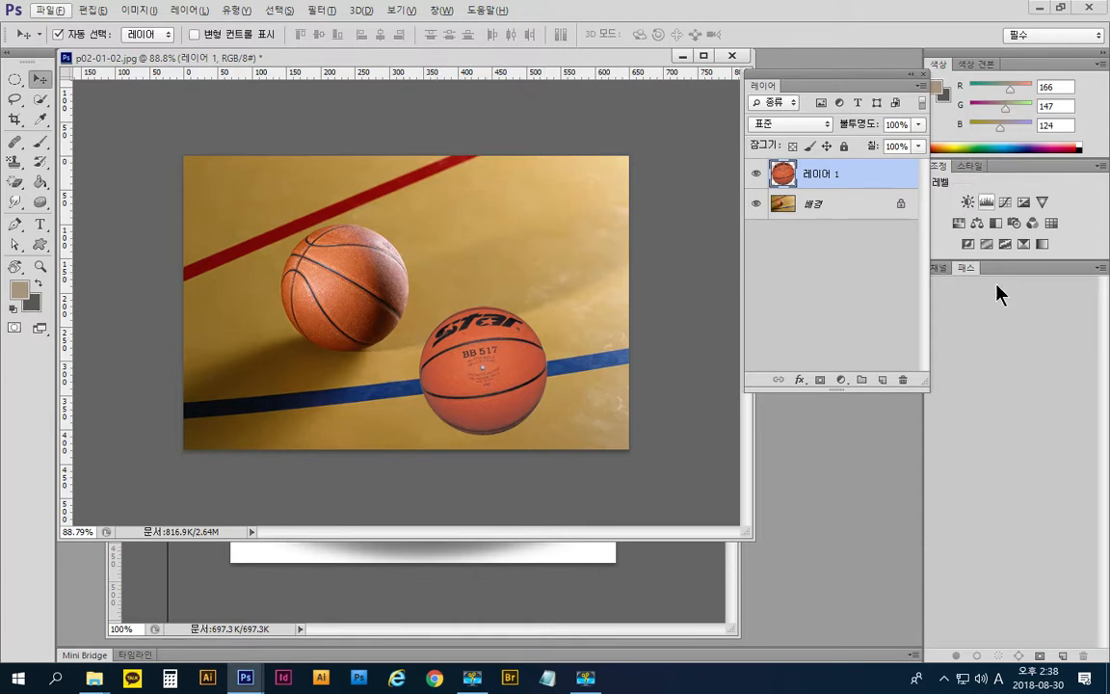
{"action": "left_click", "coordinate": [840, 300]}
{"action": "left_click", "coordinate": [834, 175]}
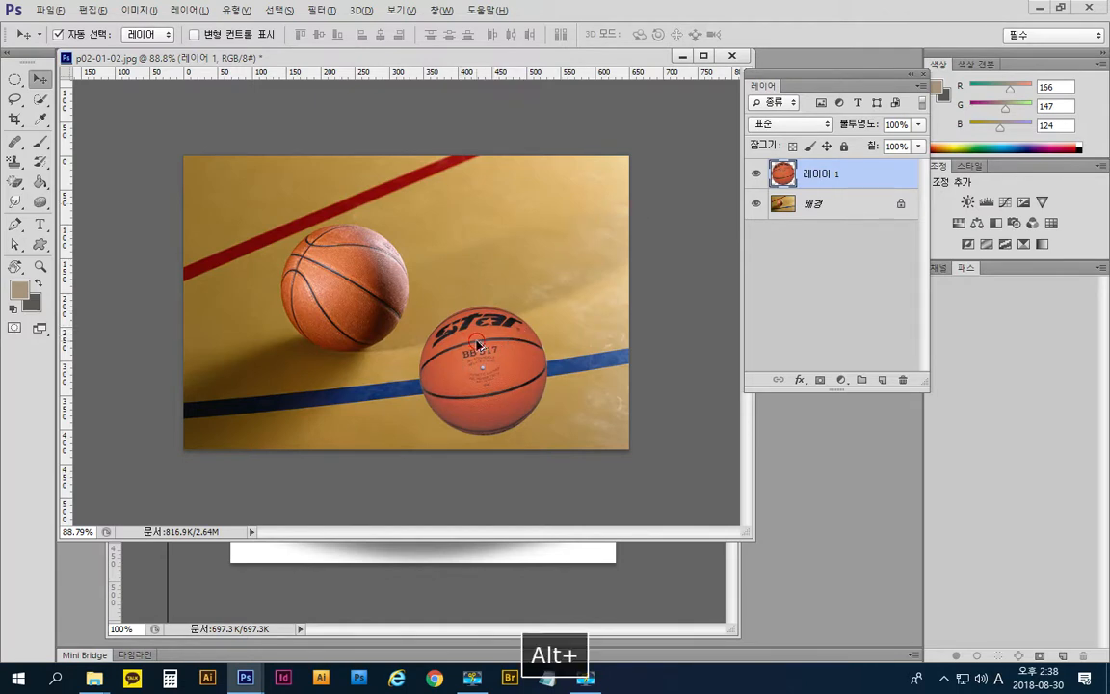
{"action": "left_click_drag", "start_coordinate": [468, 345], "coordinate": [502, 202]}
- Rotate the basketball on 레이어 1 사본 about -60.5° with Free Transform and apply it
{"action": "left_click", "coordinate": [820, 204]}
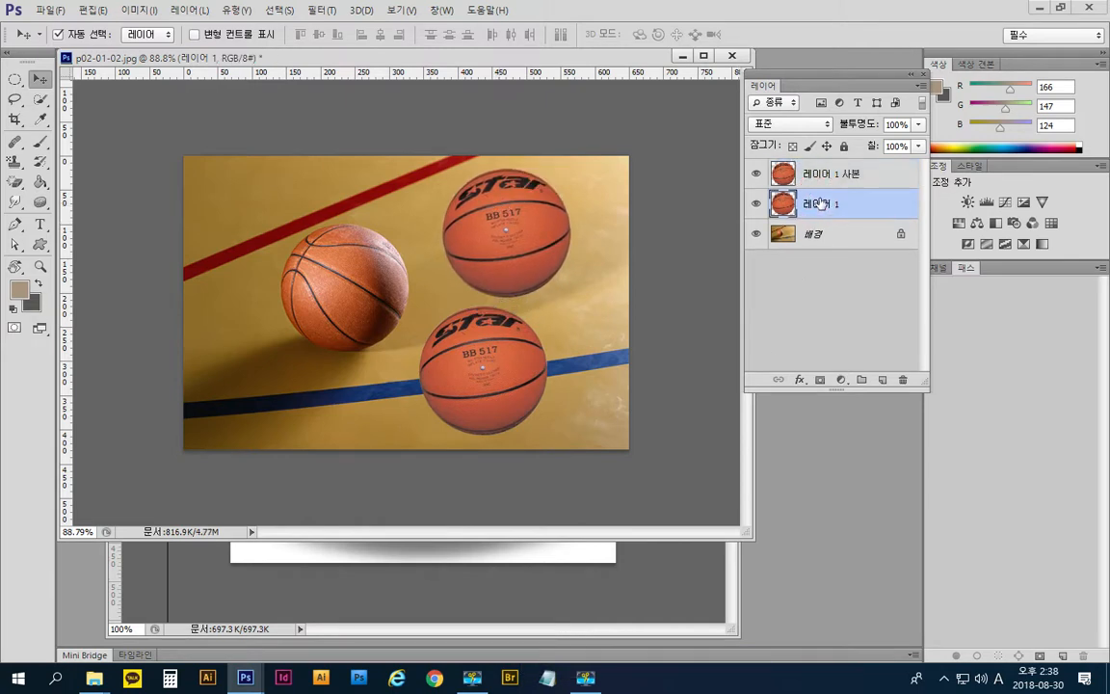
{"action": "left_click", "coordinate": [838, 174]}
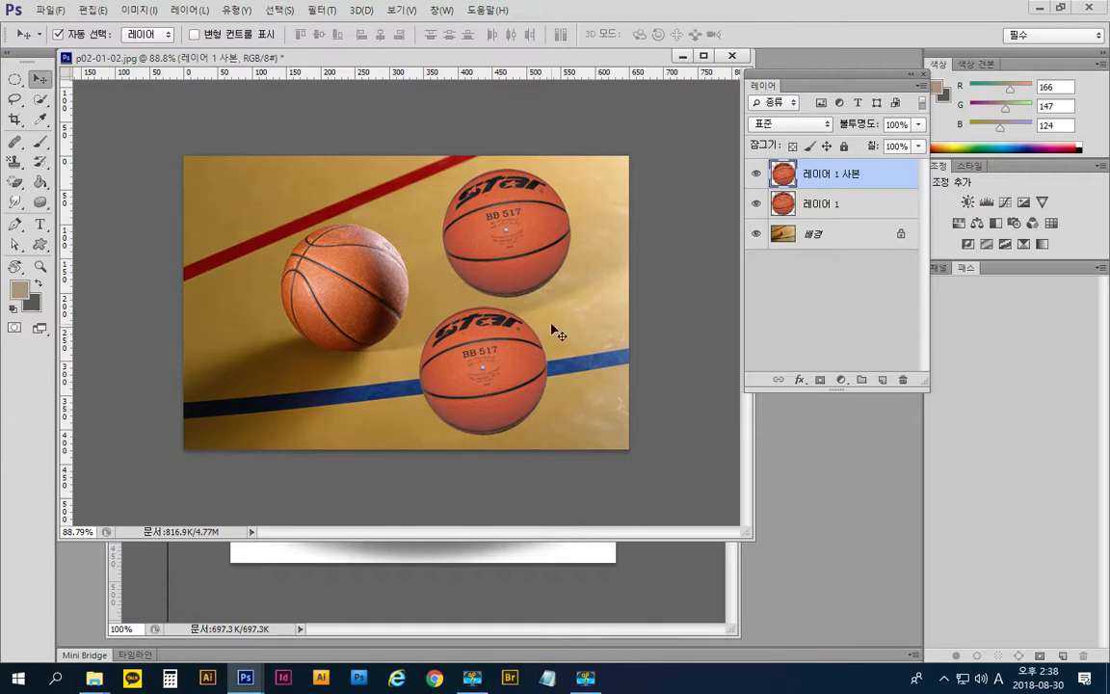
{"action": "key", "text": "ctrl+t"}
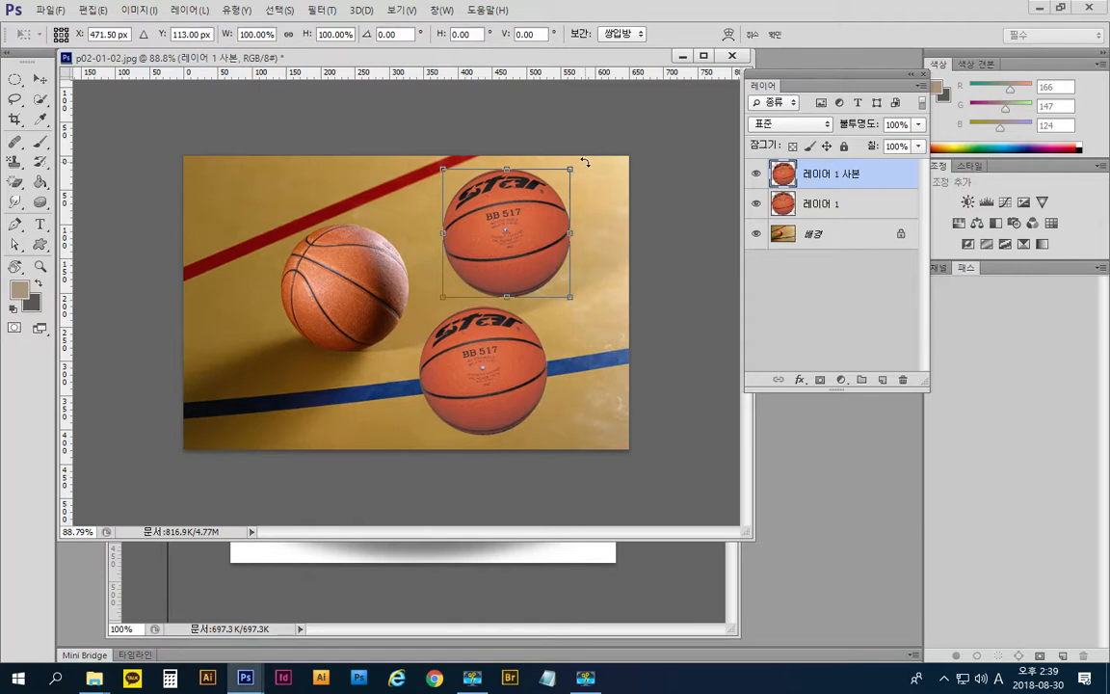
{"action": "left_click_drag", "start_coordinate": [585, 162], "coordinate": [472, 96]}
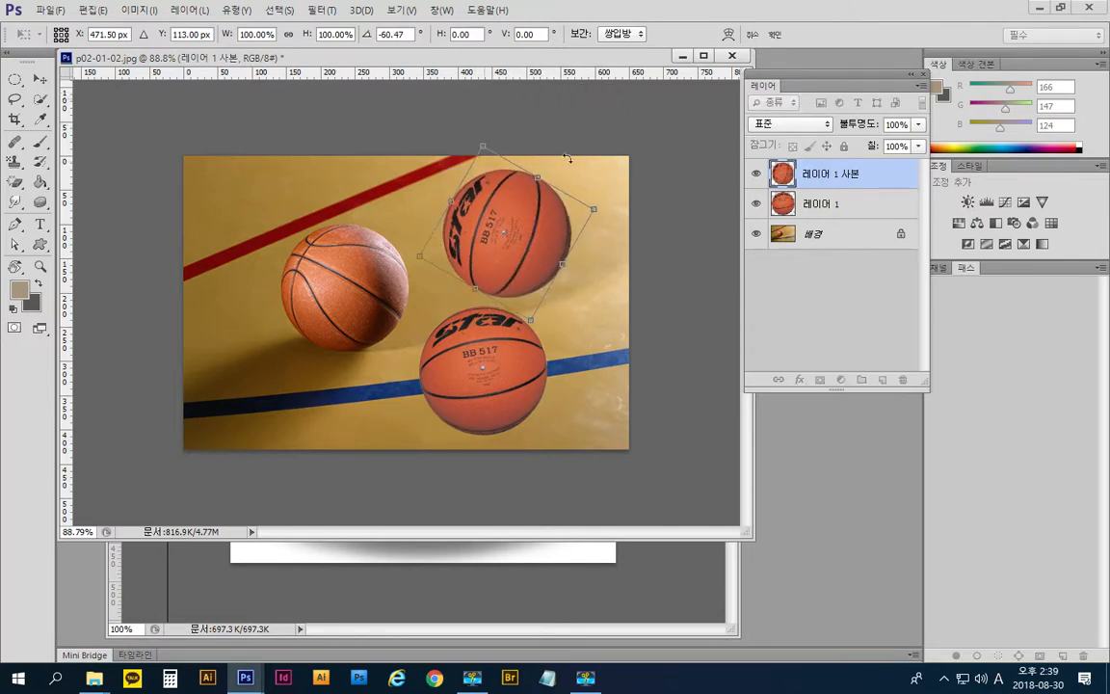
{"action": "key", "text": "Return"}
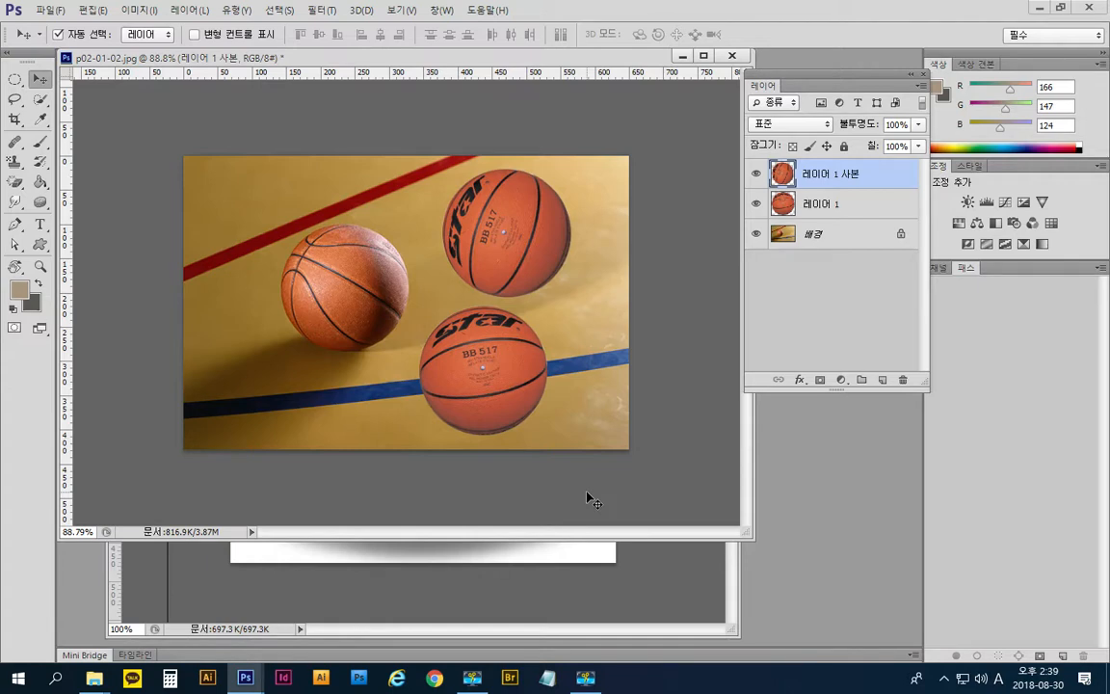
- Scale the lower basketball on 레이어 1 up to about 134%
{"action": "left_click", "coordinate": [869, 213]}
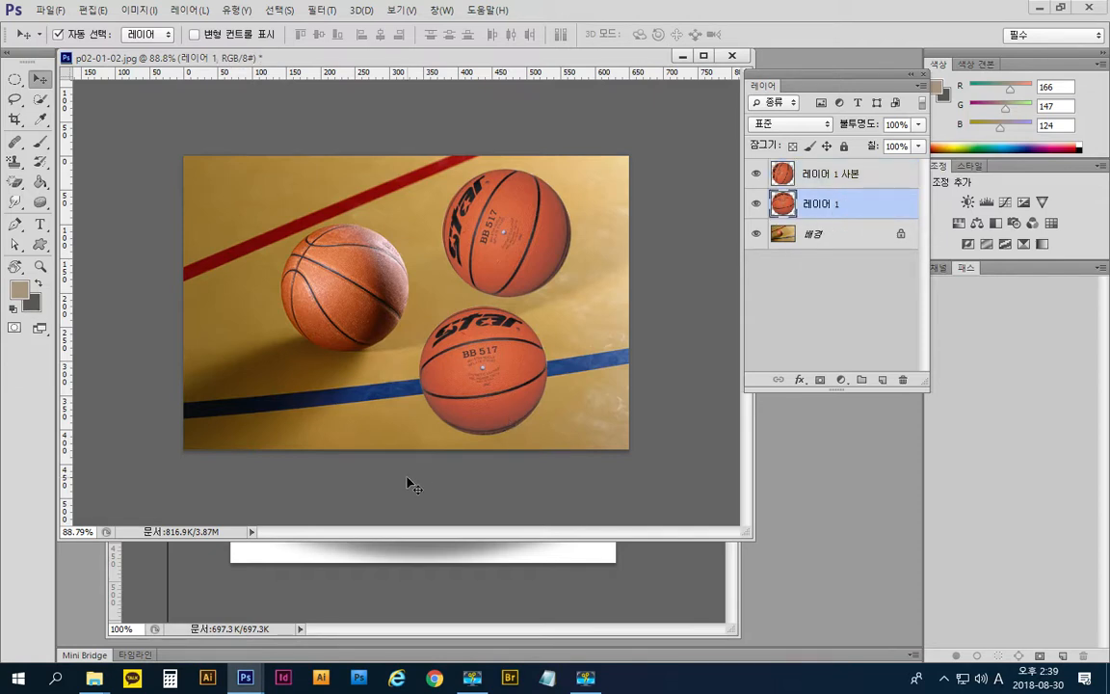
{"action": "key", "text": "ctrl+t"}
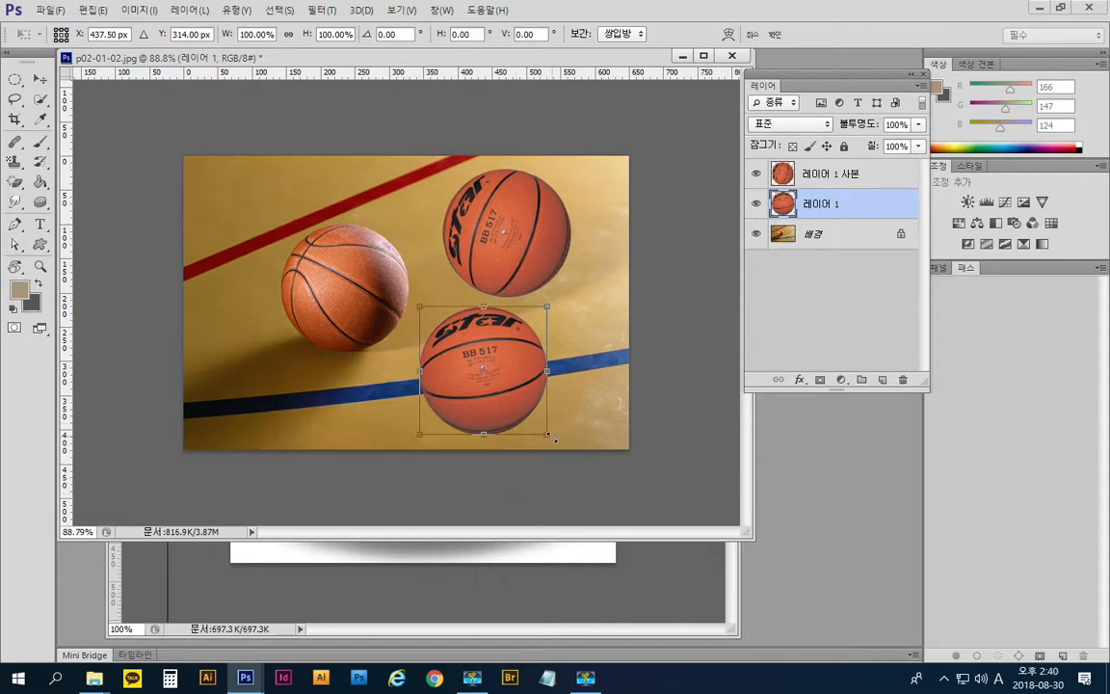
{"action": "left_click_drag", "start_coordinate": [546, 434], "coordinate": [577, 459]}
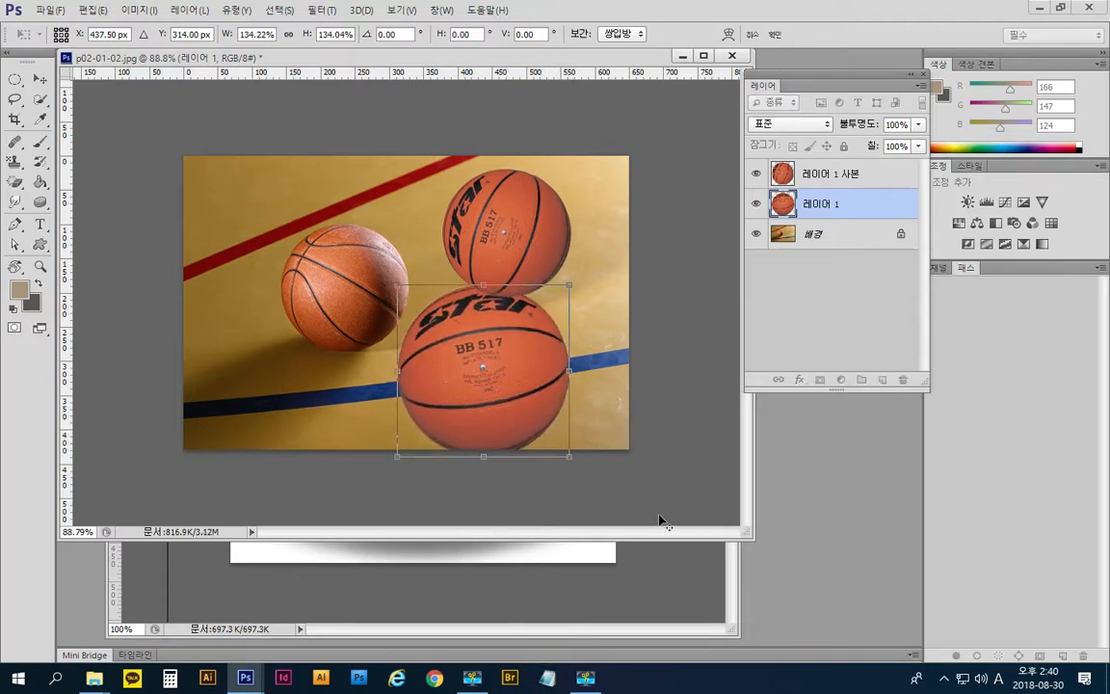
{"action": "key", "text": "Return"}
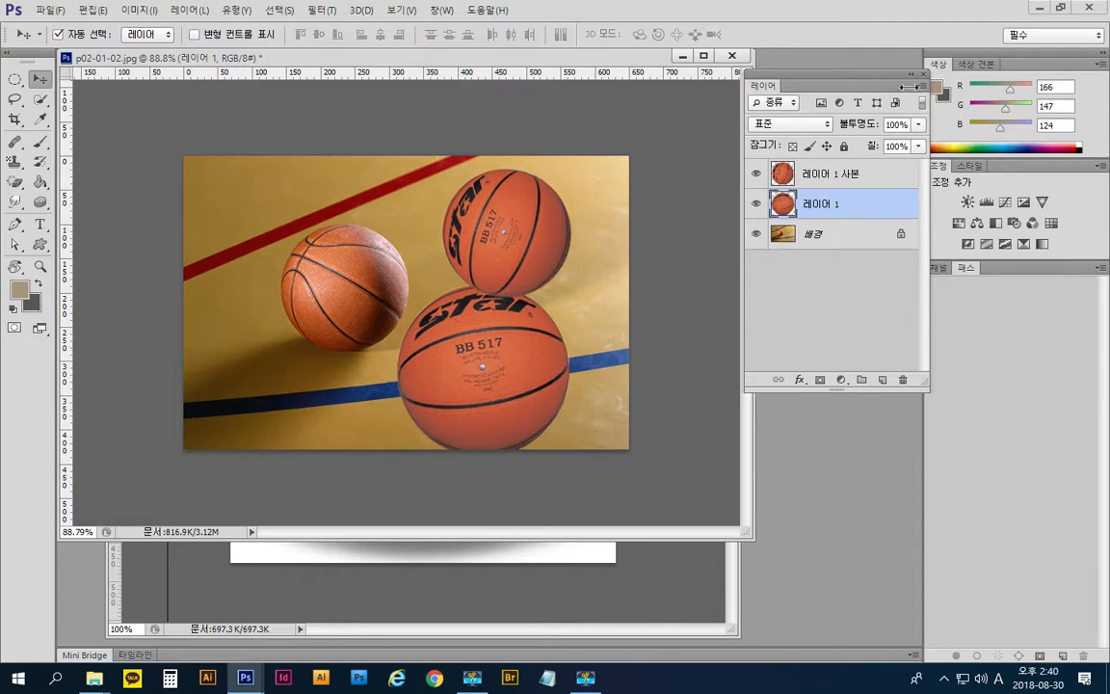
- Bring 레이어 1 above 레이어 1 사본 and move its ball up and left so it overlaps the other two balls
{"action": "left_click_drag", "start_coordinate": [873, 205], "coordinate": [872, 164]}
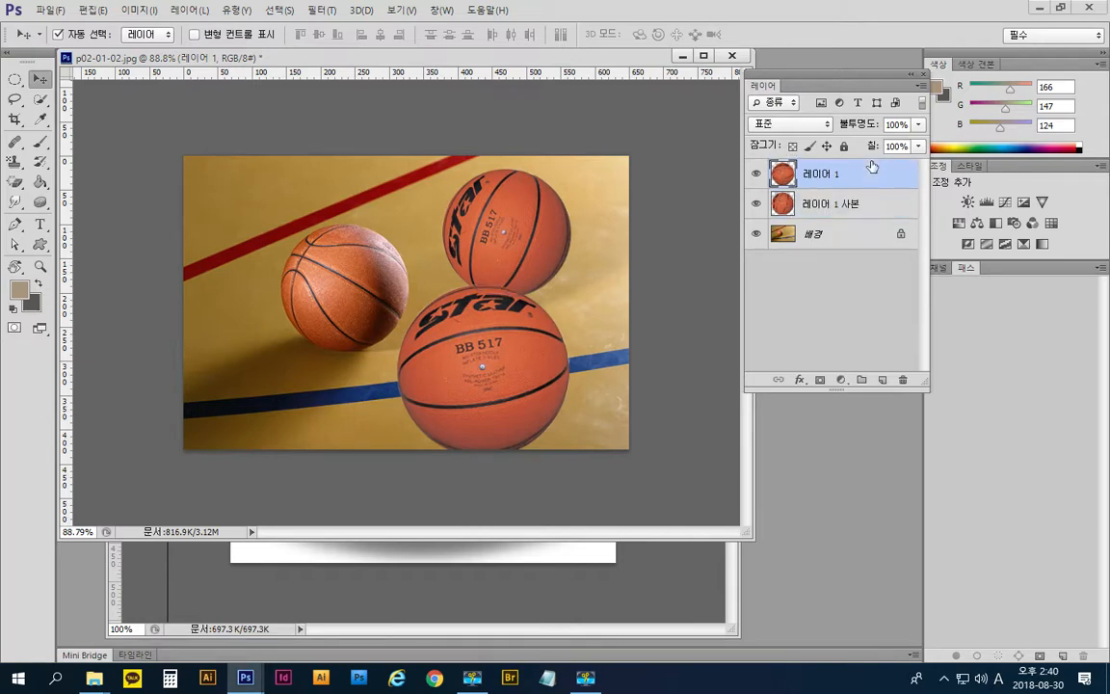
{"action": "left_click_drag", "start_coordinate": [528, 368], "coordinate": [492, 347]}
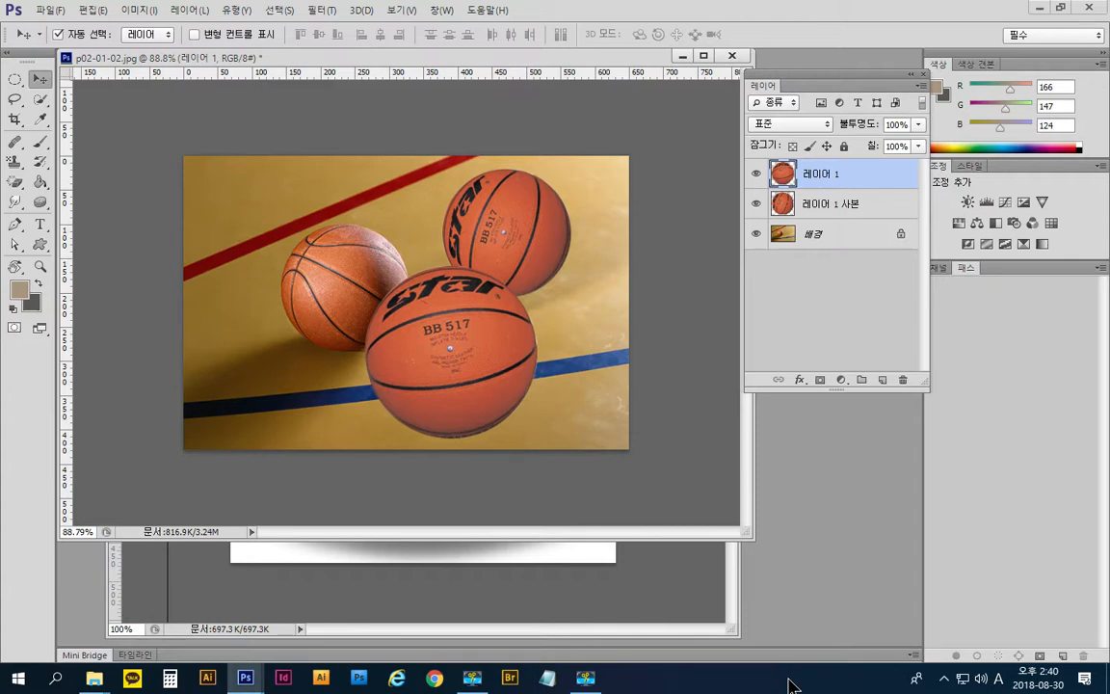
- Scale the front basketball on 레이어 1 down to about 88%
{"action": "key", "text": "ctrl+t"}
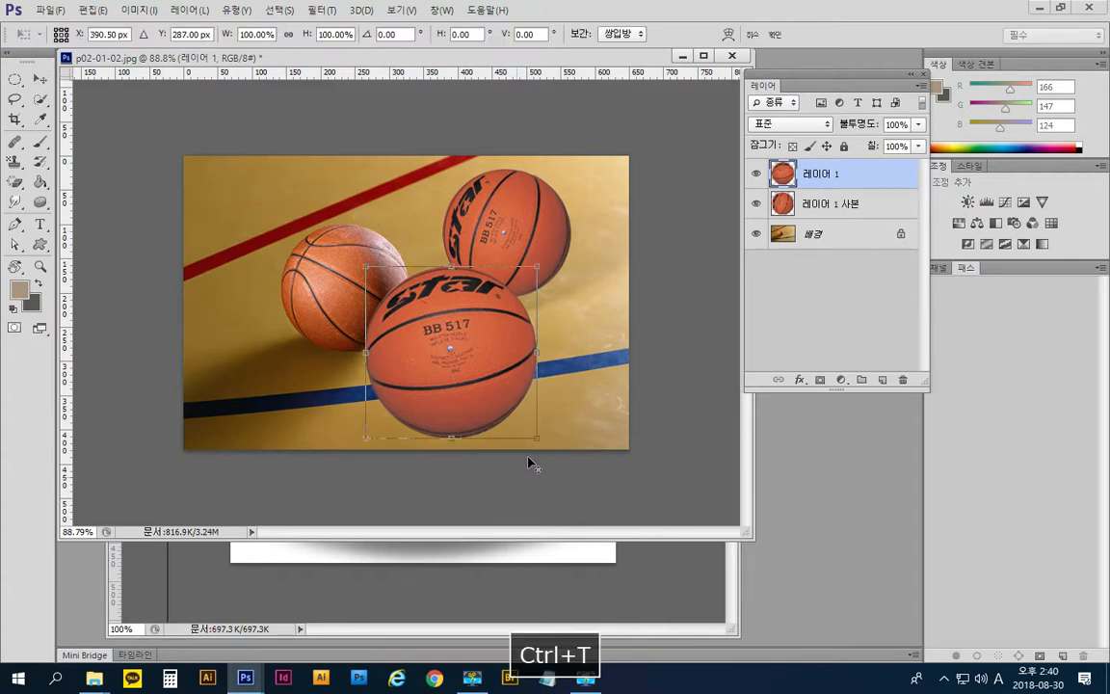
{"action": "left_click_drag", "start_coordinate": [536, 438], "coordinate": [492, 388]}
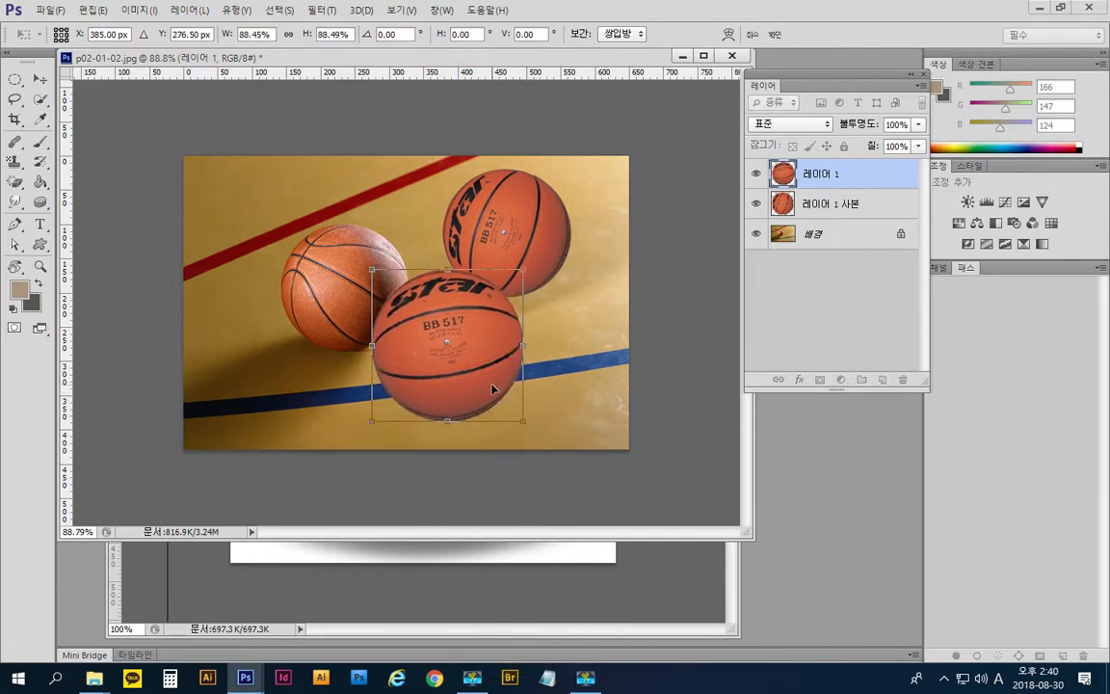
{"action": "key", "text": "Return"}
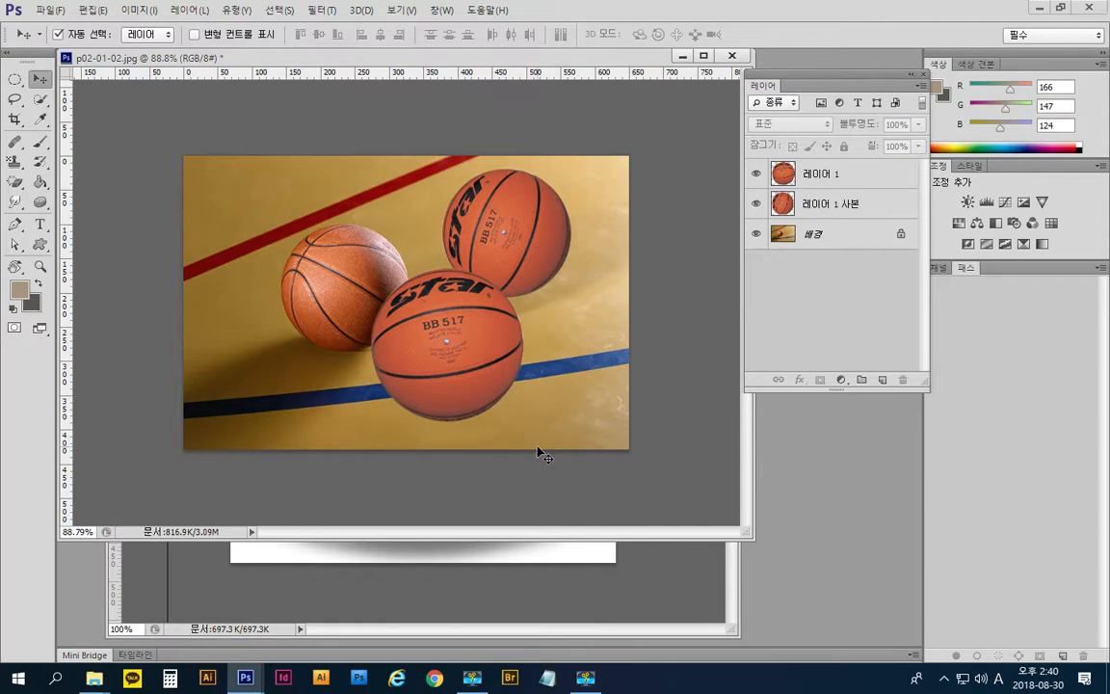
- Close p02-01-02.jpg and p02-01-03.jpg without saving their changes
{"action": "left_click", "coordinate": [15, 78]}
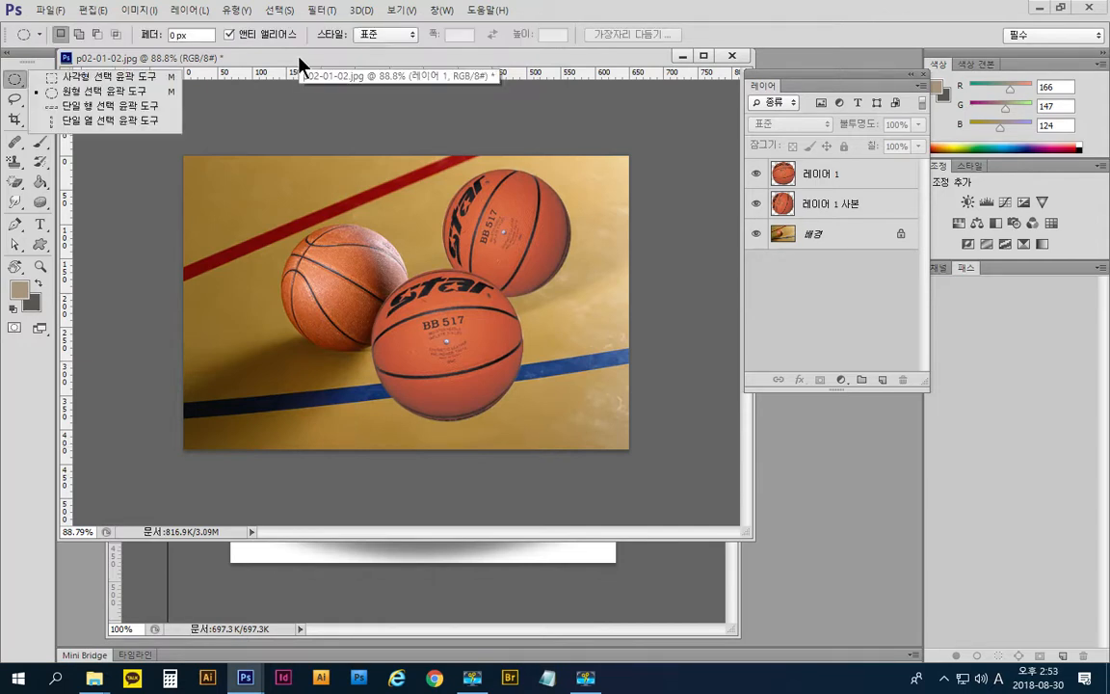
{"action": "left_click", "coordinate": [731, 56]}
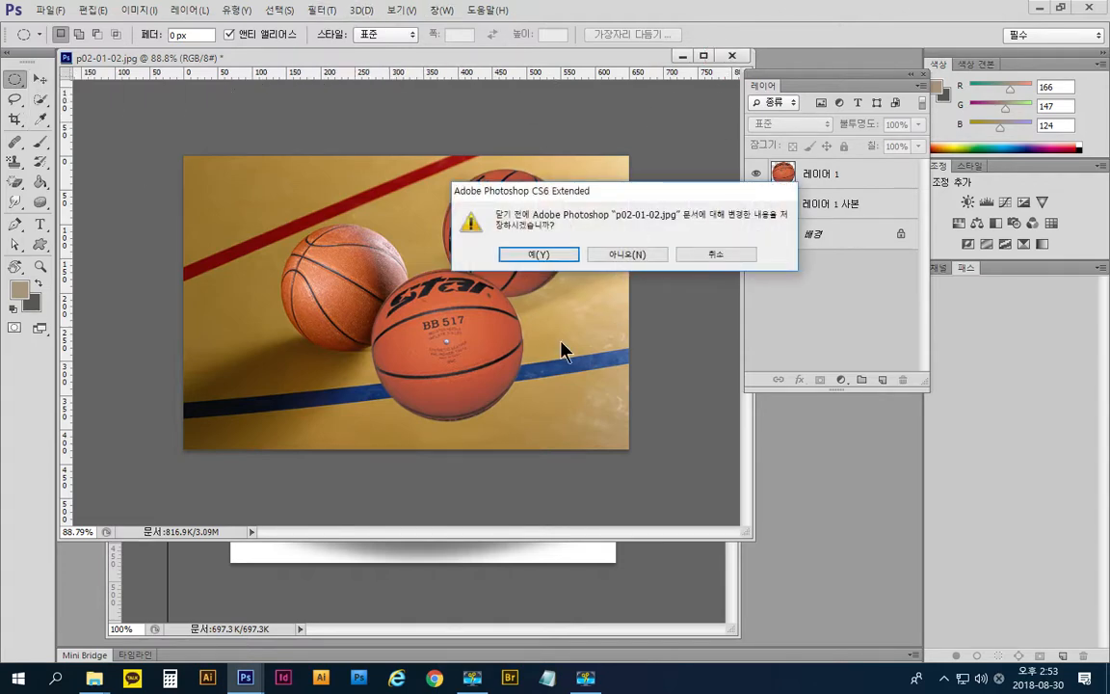
{"action": "left_click", "coordinate": [624, 254]}
{"action": "left_click", "coordinate": [717, 112]}
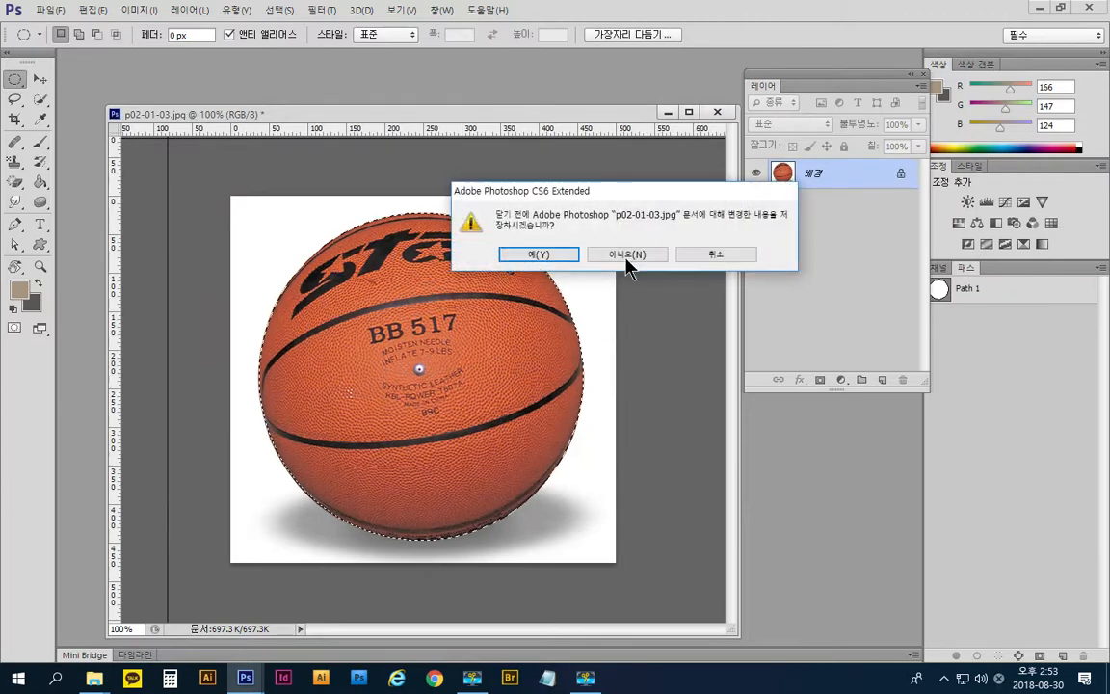
{"action": "left_click", "coordinate": [626, 256]}
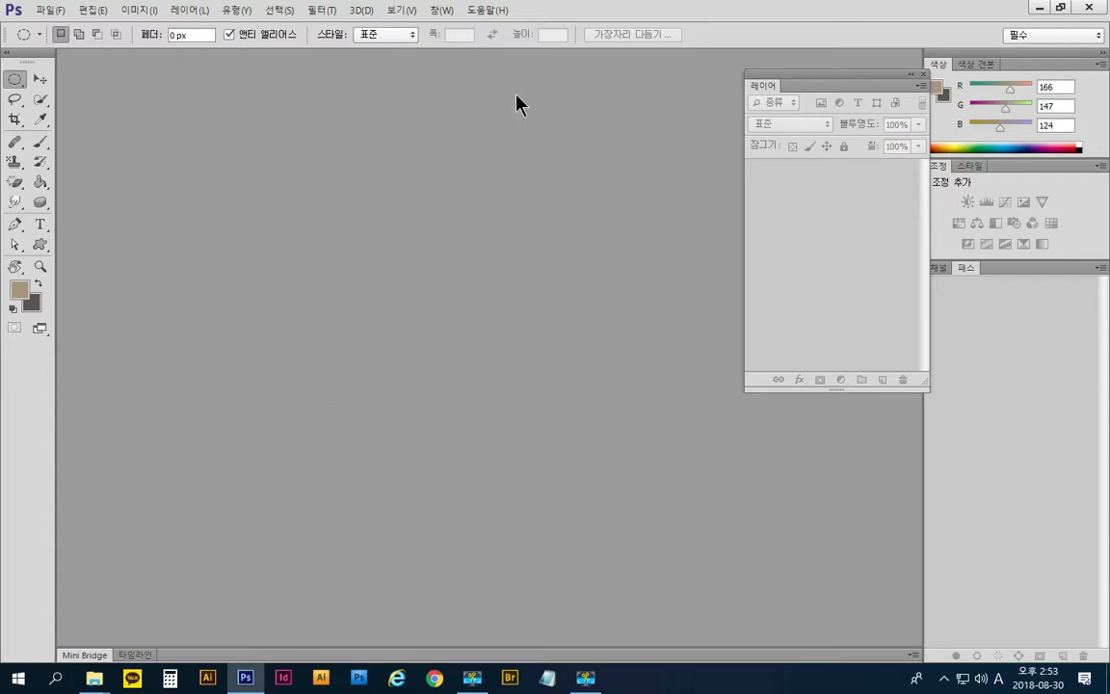
- Open the starfish image p02-01-05 from the part02 folder and position its window in the workspace
{"action": "double_click", "coordinate": [272, 72]}
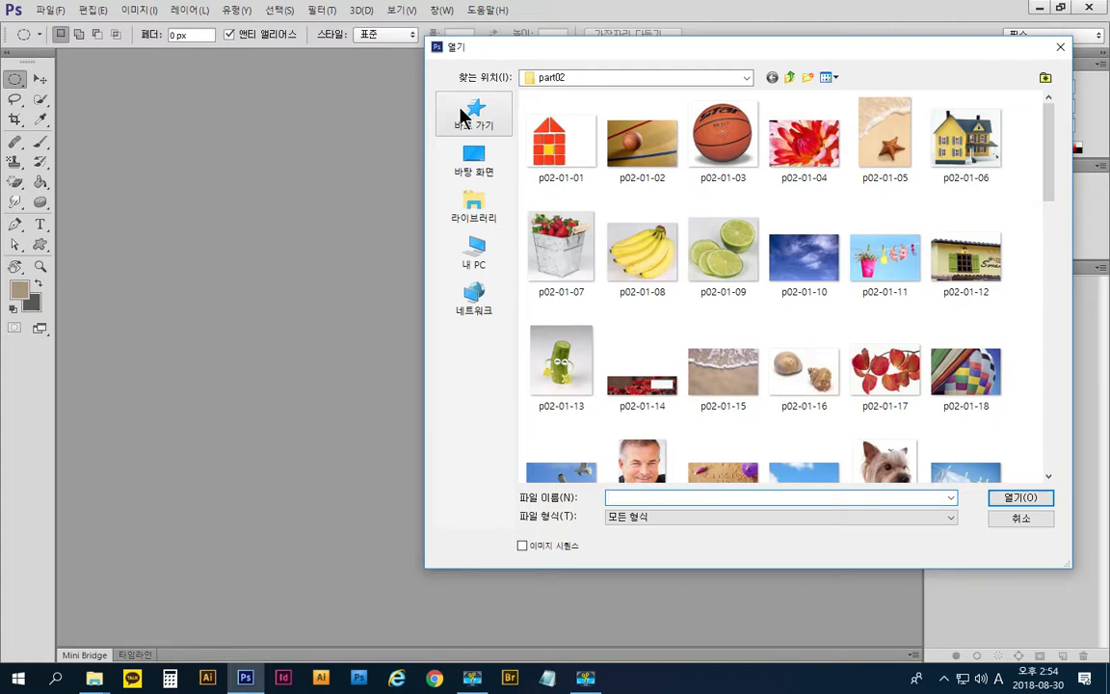
{"action": "left_click", "coordinate": [891, 149]}
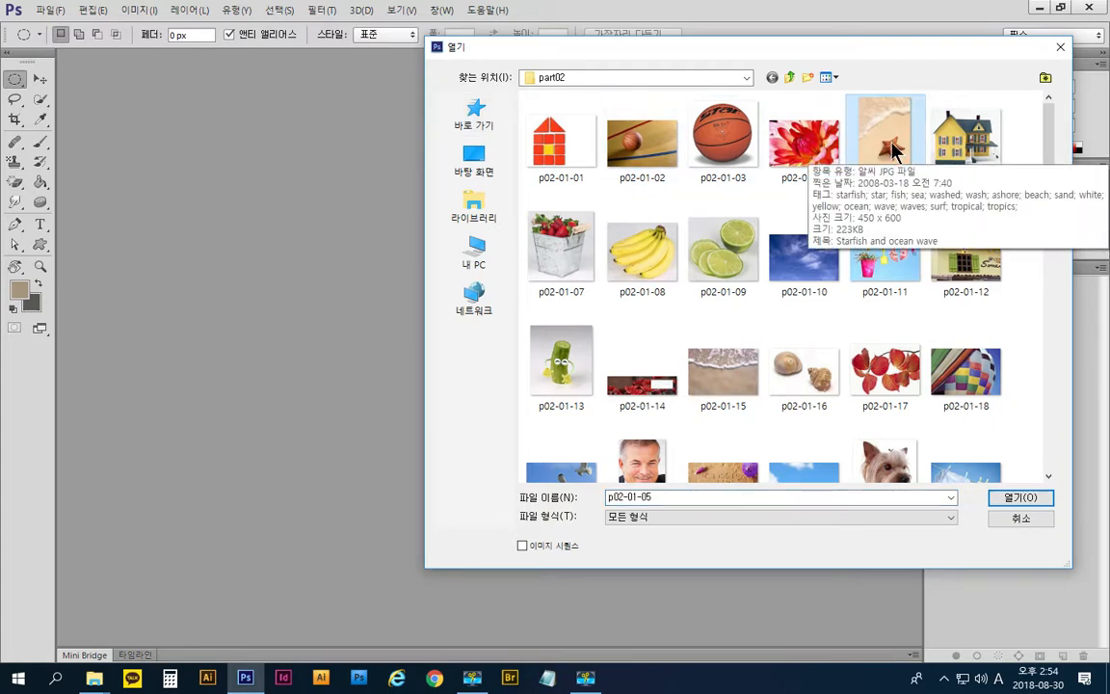
{"action": "left_click", "coordinate": [1034, 497]}
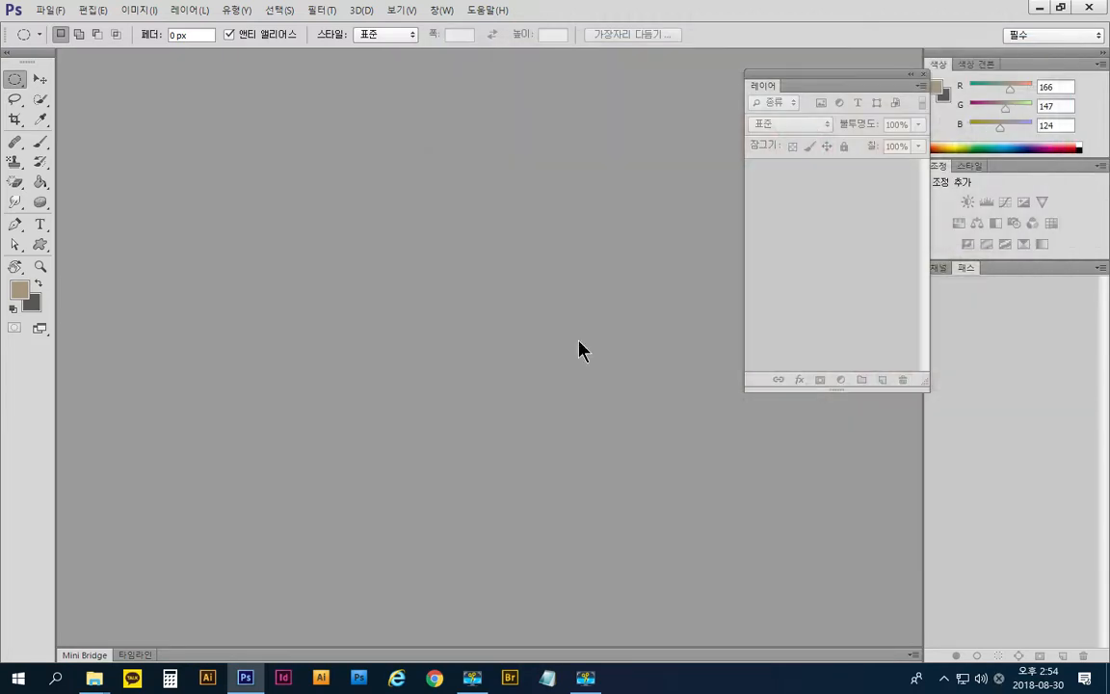
{"action": "left_click_drag", "start_coordinate": [317, 60], "coordinate": [506, 69]}
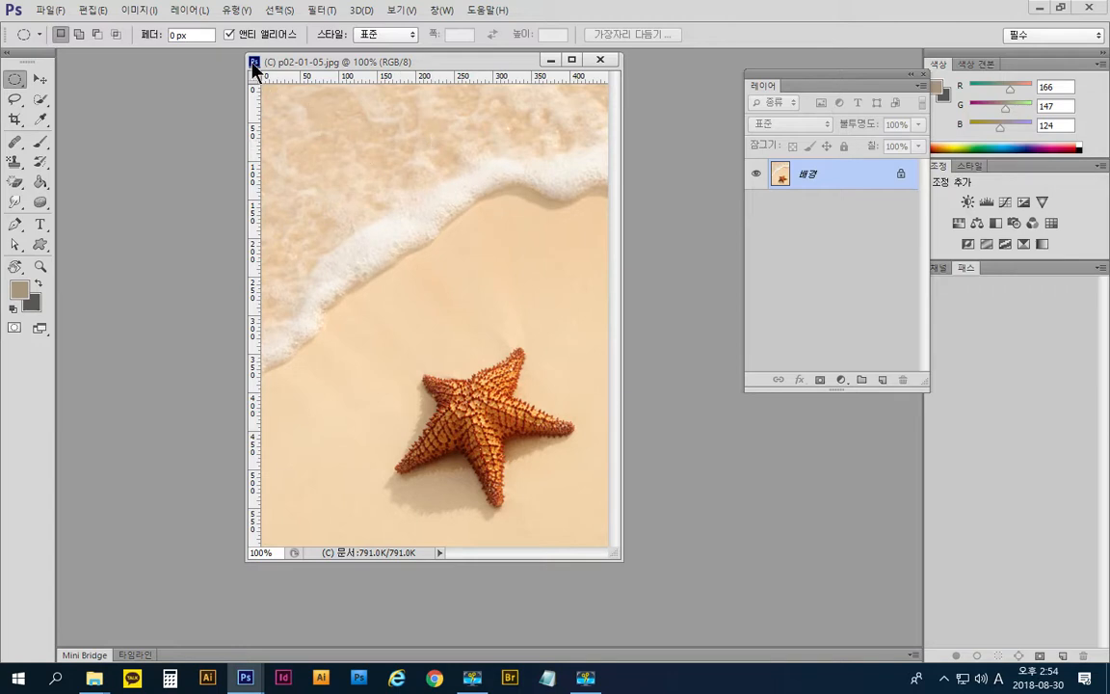
- With the Lasso tool, try and clear a freehand selection over the surf, and draw a loose selection around the starfish
{"action": "left_click", "coordinate": [13, 100]}
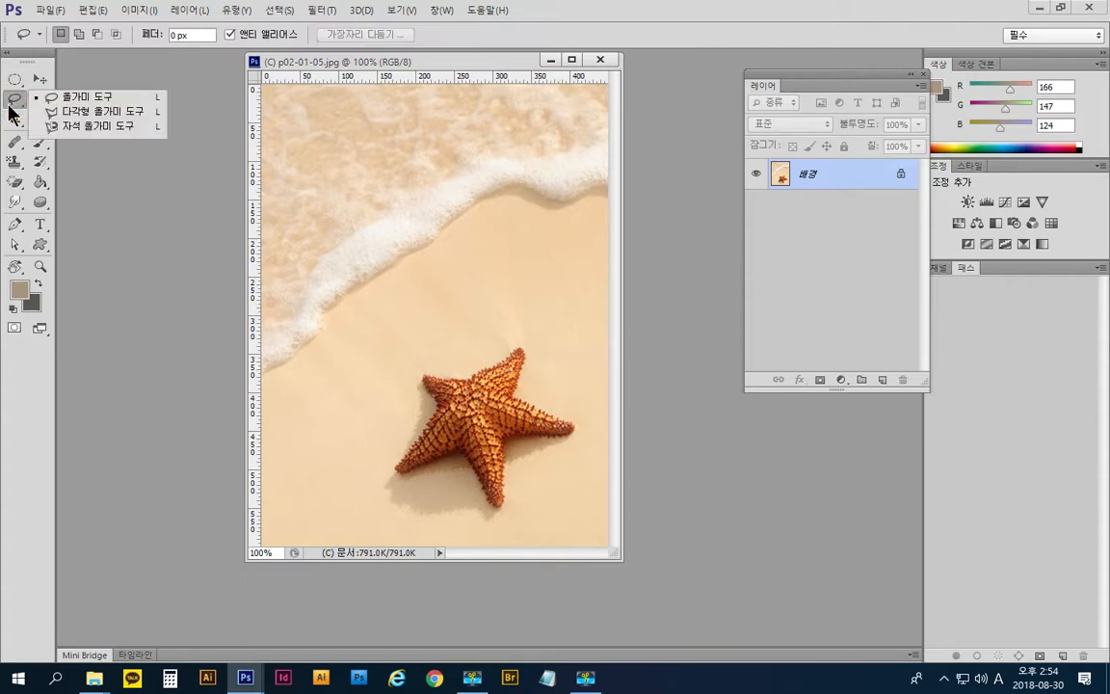
{"action": "left_click", "coordinate": [105, 98]}
{"action": "left_click_drag", "start_coordinate": [784, 78], "coordinate": [745, 63]}
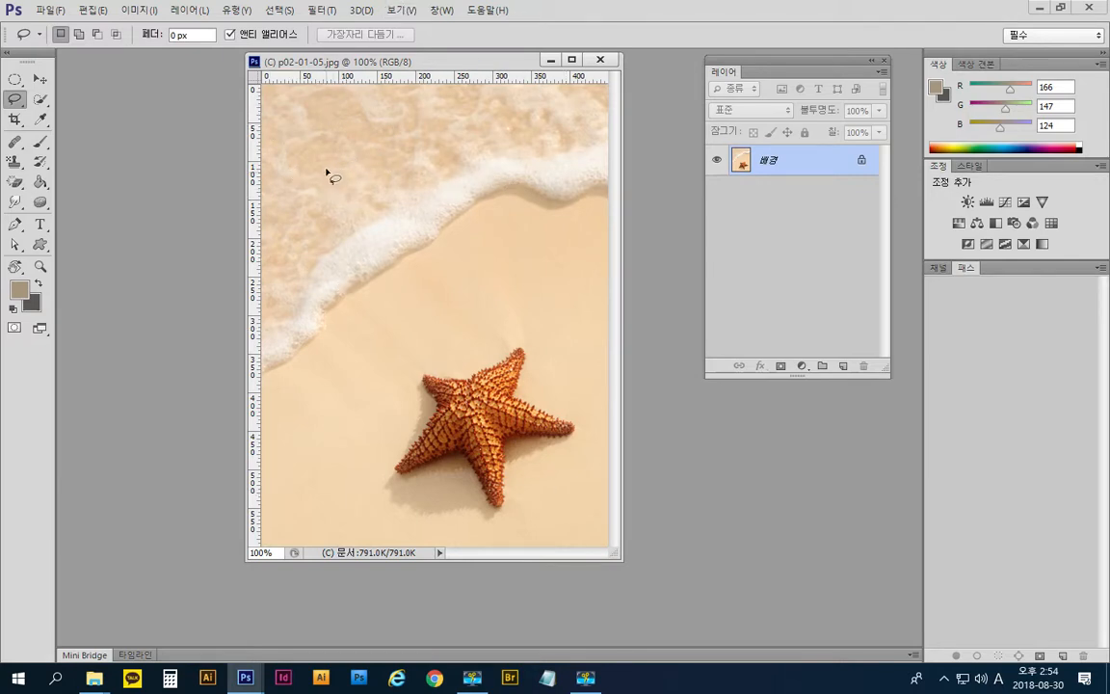
{"action": "mouse_move", "coordinate": [326, 154]}
{"action": "left_mouse_down"}
{"action": "mouse_move", "coordinate": [388, 115]}
{"action": "mouse_move", "coordinate": [511, 124]}
{"action": "mouse_move", "coordinate": [508, 211]}
{"action": "mouse_move", "coordinate": [365, 235]}
{"action": "mouse_move", "coordinate": [326, 158]}
{"action": "left_mouse_up"}
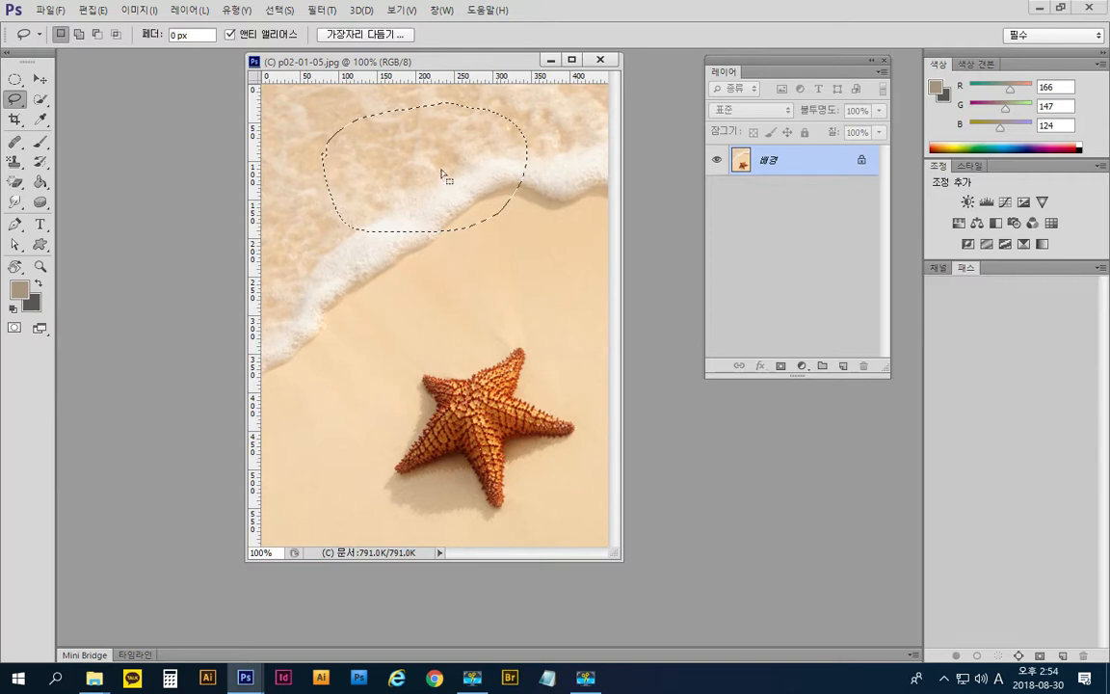
{"action": "left_click", "coordinate": [442, 208]}
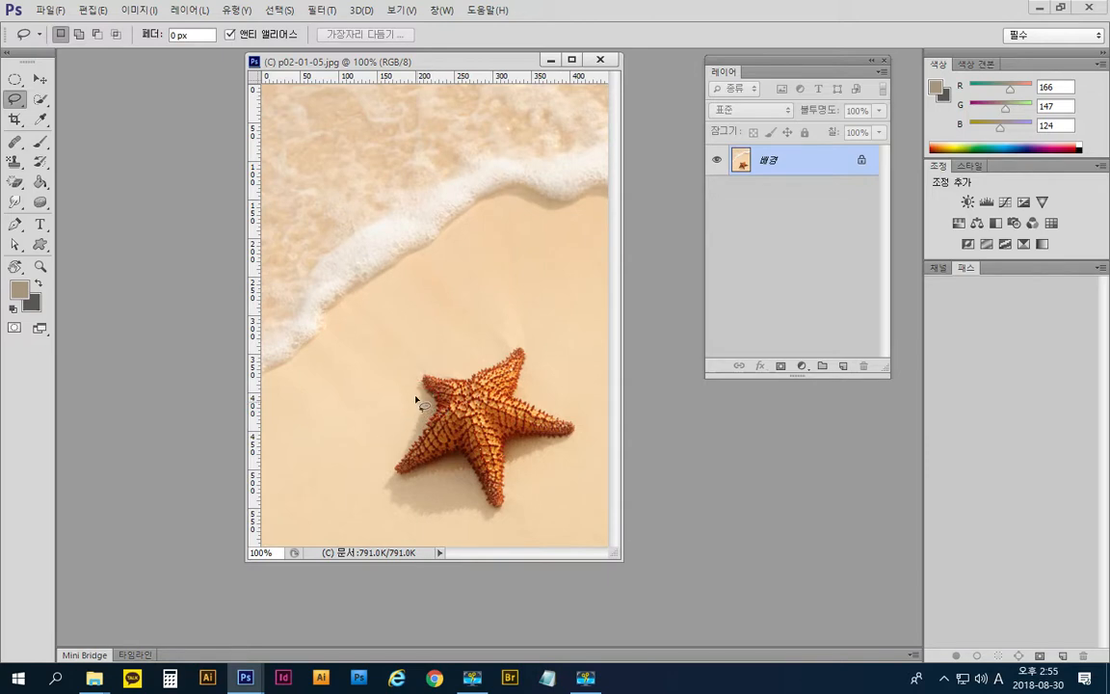
{"action": "mouse_move", "coordinate": [412, 381]}
{"action": "left_mouse_down"}
{"action": "mouse_move", "coordinate": [534, 340]}
{"action": "mouse_move", "coordinate": [532, 396]}
{"action": "mouse_move", "coordinate": [580, 417]}
{"action": "mouse_move", "coordinate": [585, 436]}
{"action": "mouse_move", "coordinate": [516, 453]}
{"action": "mouse_move", "coordinate": [511, 507]}
{"action": "mouse_move", "coordinate": [493, 515]}
{"action": "mouse_move", "coordinate": [460, 461]}
{"action": "mouse_move", "coordinate": [386, 481]}
{"action": "mouse_move", "coordinate": [381, 459]}
{"action": "mouse_move", "coordinate": [417, 405]}
{"action": "left_mouse_up"}
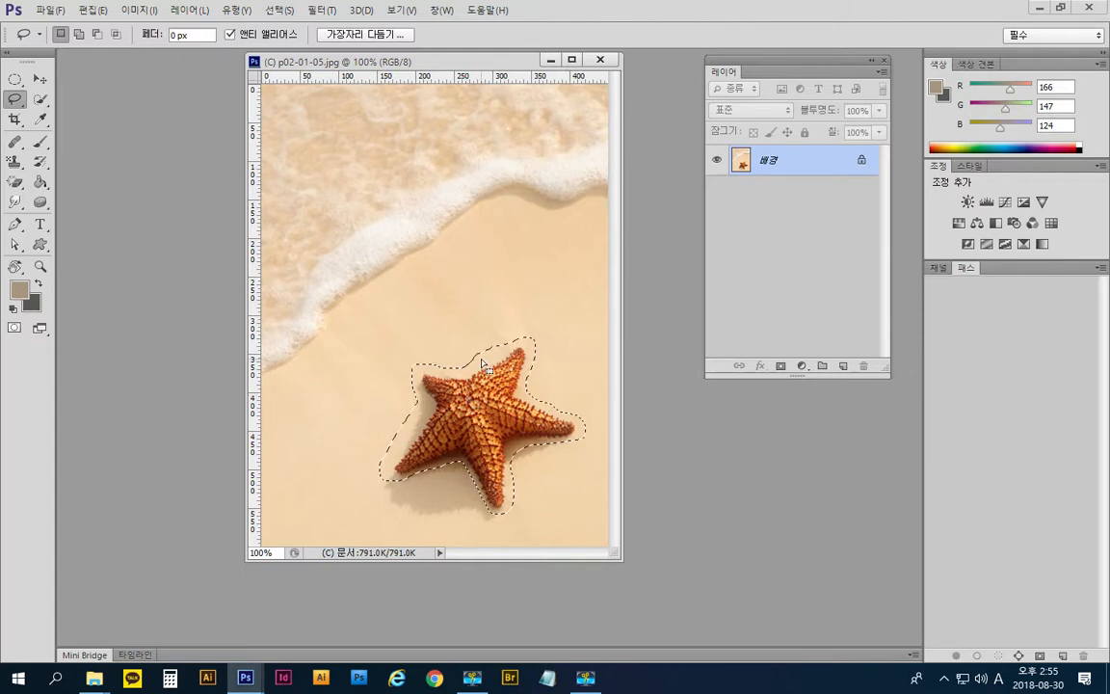
- Subtract the excess sand beside the starfish's upper-right arm and along the inner edge toward the right arm from the lasso selection
{"action": "scroll", "coordinate": [521, 501], "scroll_direction": "up", "scroll_amount": 5}
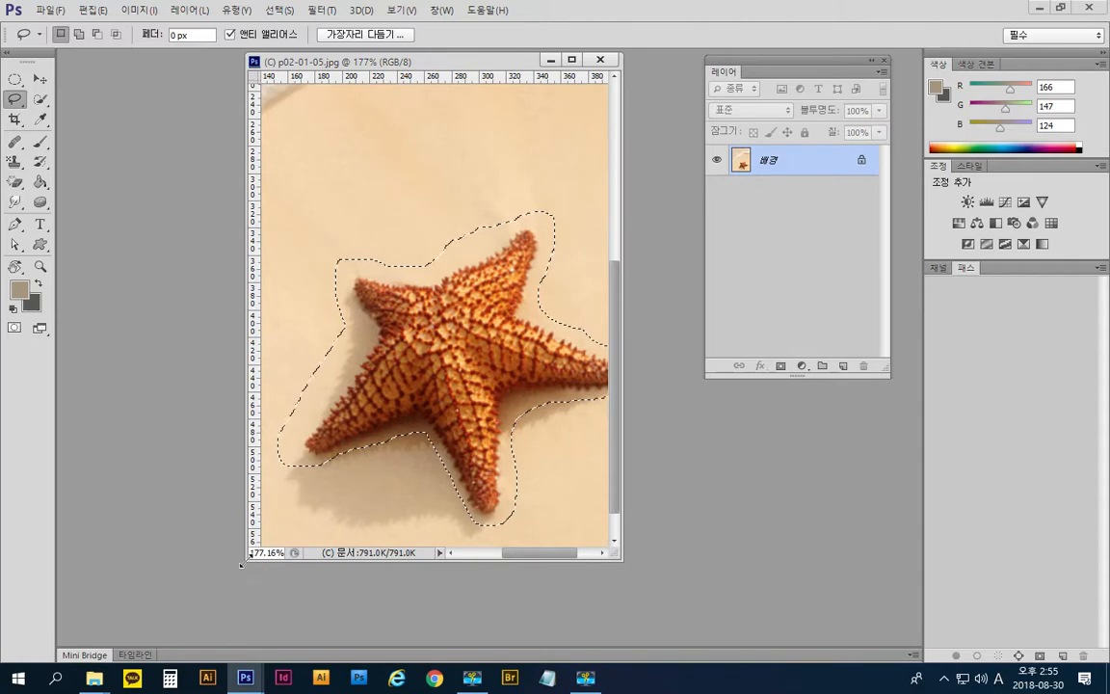
{"action": "left_click_drag", "start_coordinate": [241, 565], "coordinate": [90, 640]}
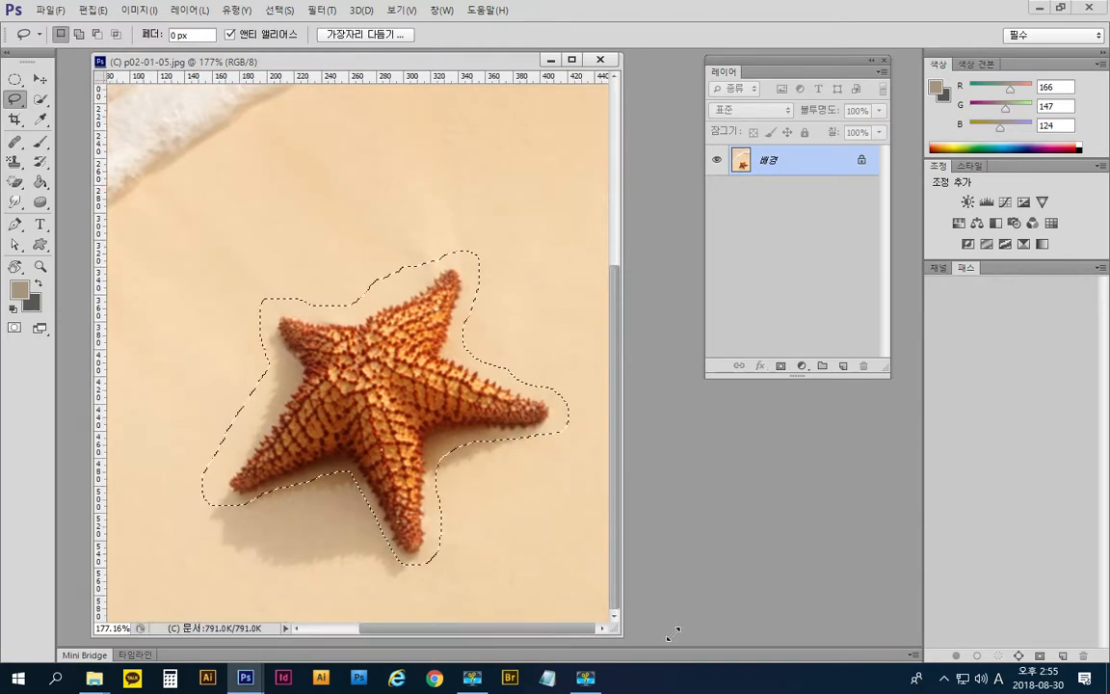
{"action": "scroll", "coordinate": [329, 396], "scroll_direction": "up", "scroll_amount": 3}
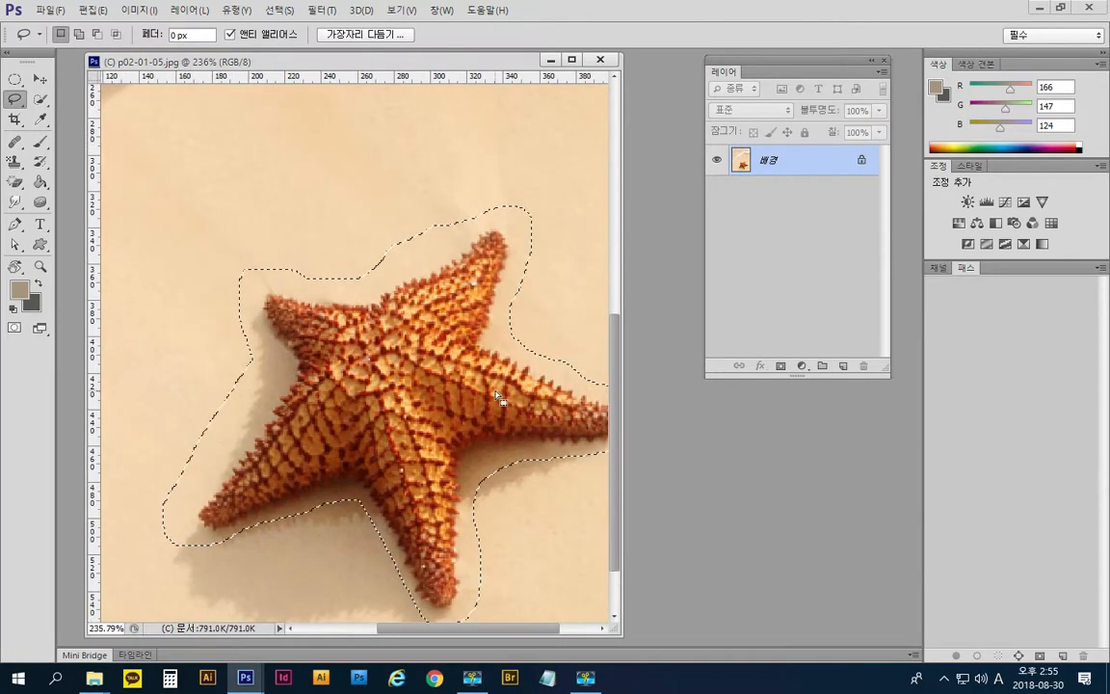
{"action": "key", "text": "space"}
{"action": "left_click_drag", "start_coordinate": [539, 396], "coordinate": [480, 332]}
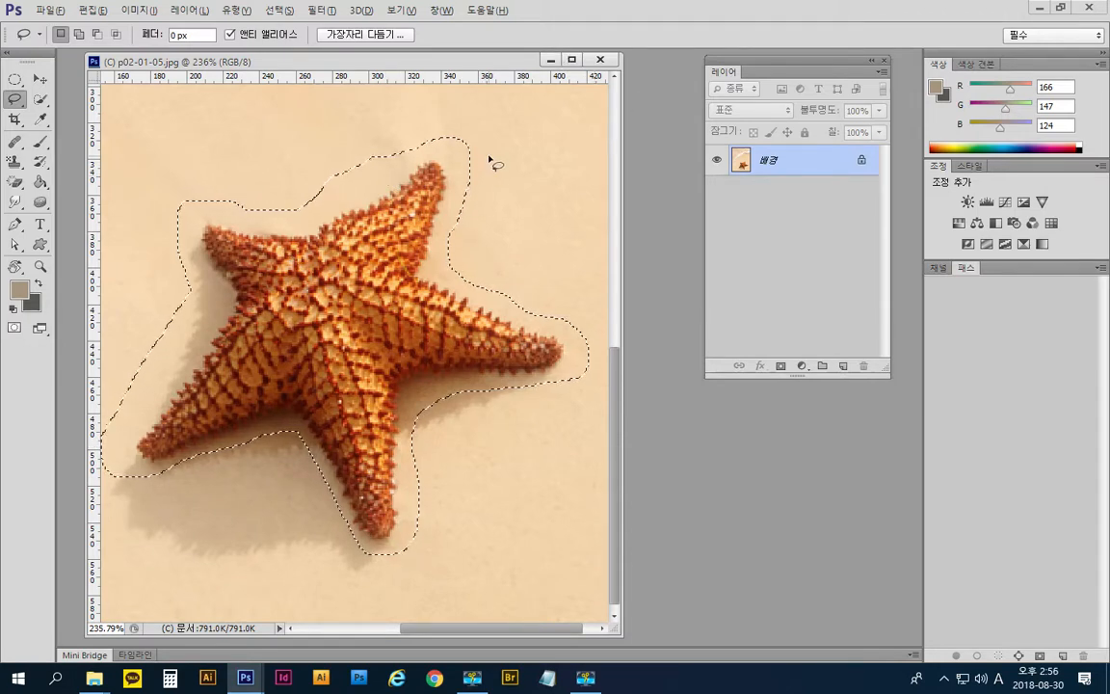
{"action": "key", "text": "alt"}
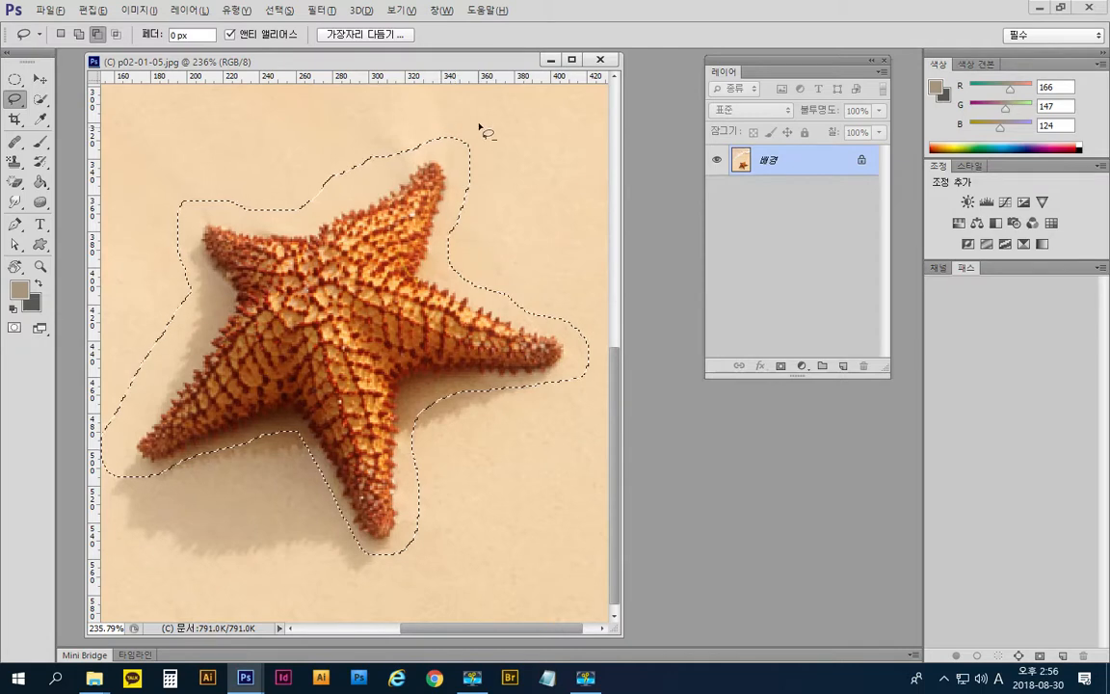
{"action": "mouse_move", "coordinate": [446, 121]}
{"action": "left_mouse_down"}
{"action": "mouse_move", "coordinate": [461, 145]}
{"action": "mouse_move", "coordinate": [450, 214]}
{"action": "left_mouse_up"}
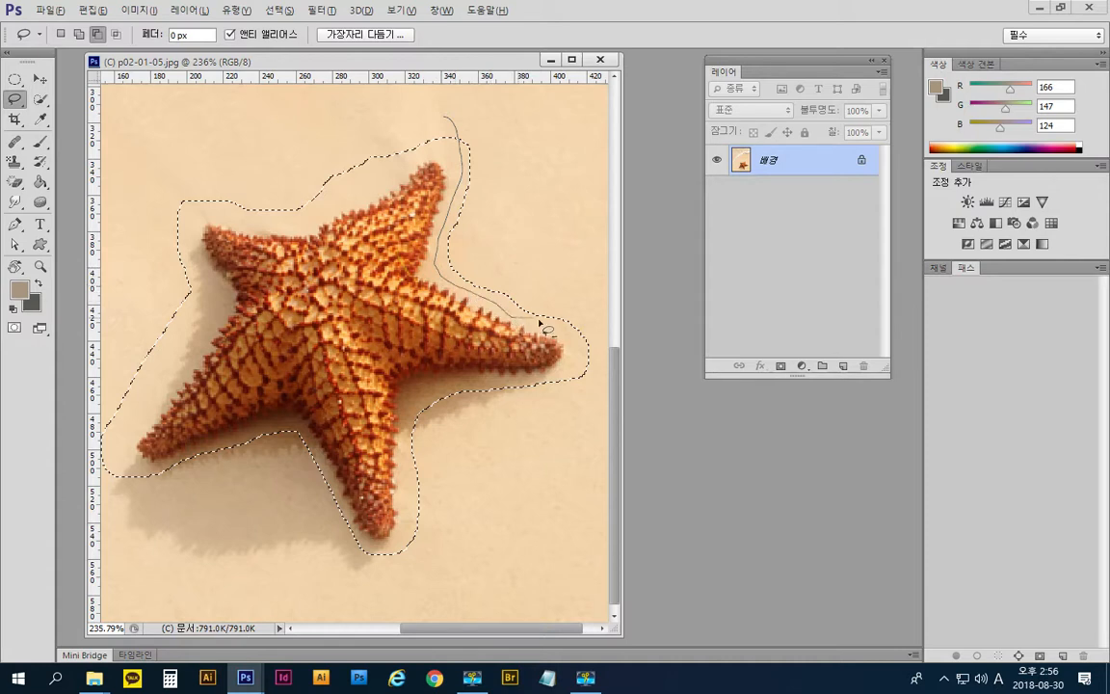
{"action": "mouse_move", "coordinate": [556, 285]}
{"action": "left_mouse_down"}
{"action": "mouse_move", "coordinate": [575, 225]}
{"action": "mouse_move", "coordinate": [573, 156]}
{"action": "mouse_move", "coordinate": [556, 123]}
{"action": "mouse_move", "coordinate": [533, 108]}
{"action": "mouse_move", "coordinate": [467, 114]}
{"action": "left_mouse_up"}
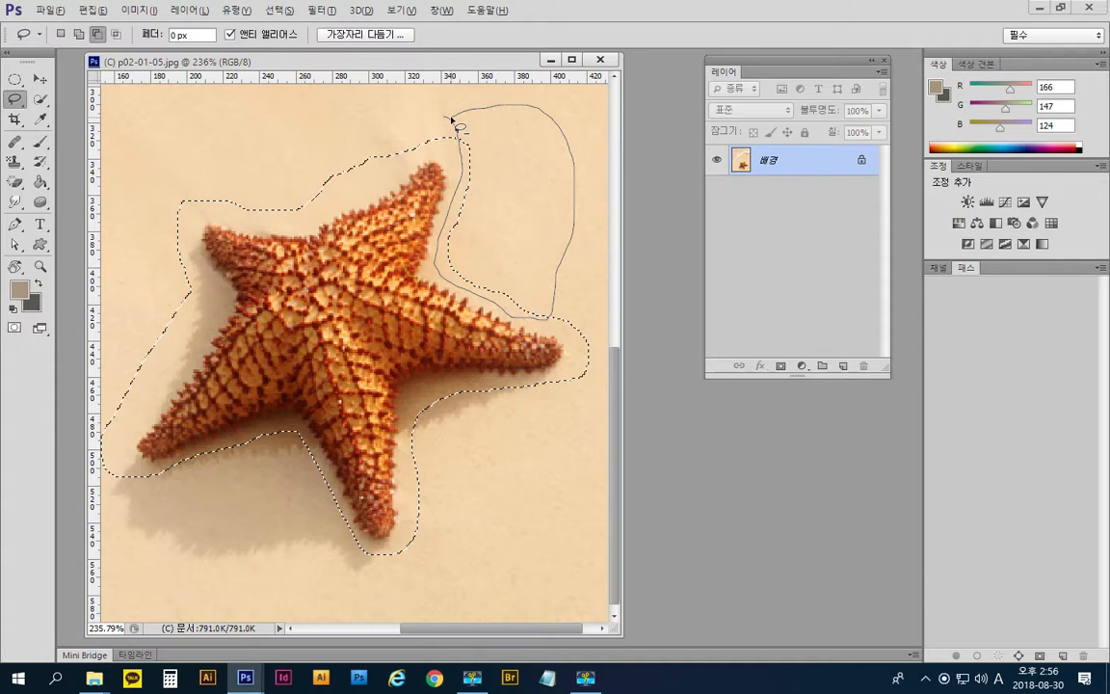
{"action": "left_click_drag", "start_coordinate": [453, 119], "coordinate": [454, 118]}
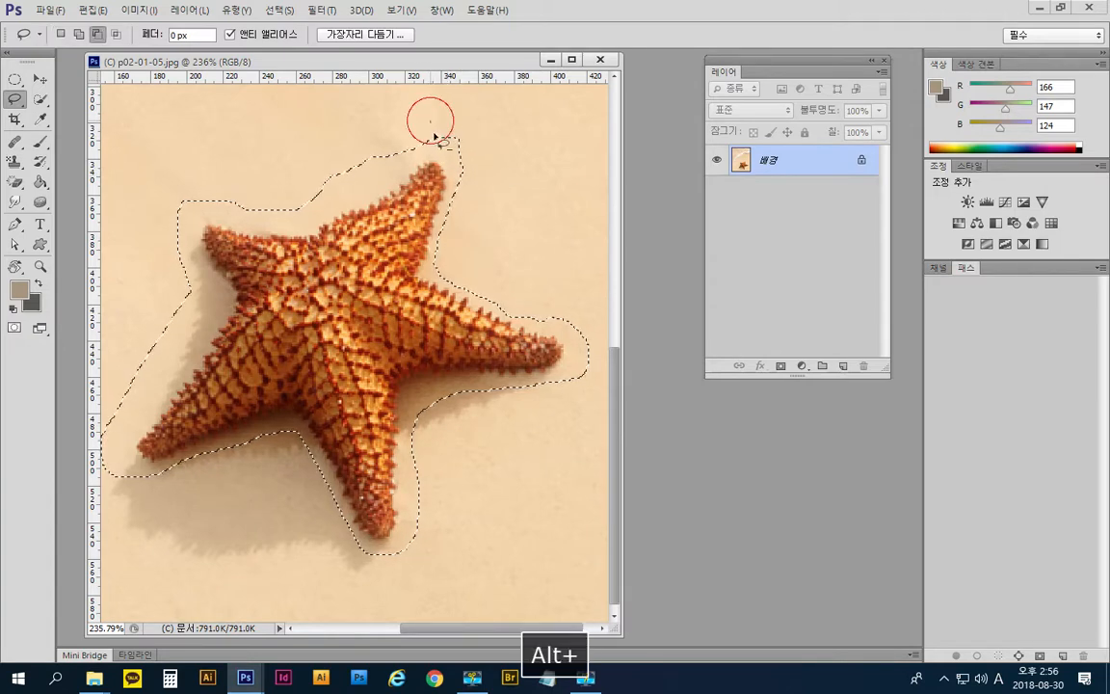
{"action": "mouse_move", "coordinate": [431, 122]}
{"action": "left_mouse_down", "text": "alt"}
{"action": "mouse_move", "coordinate": [461, 181]}
{"action": "mouse_move", "coordinate": [474, 113]}
{"action": "mouse_move", "coordinate": [434, 120]}
{"action": "left_mouse_up", "text": "alt"}
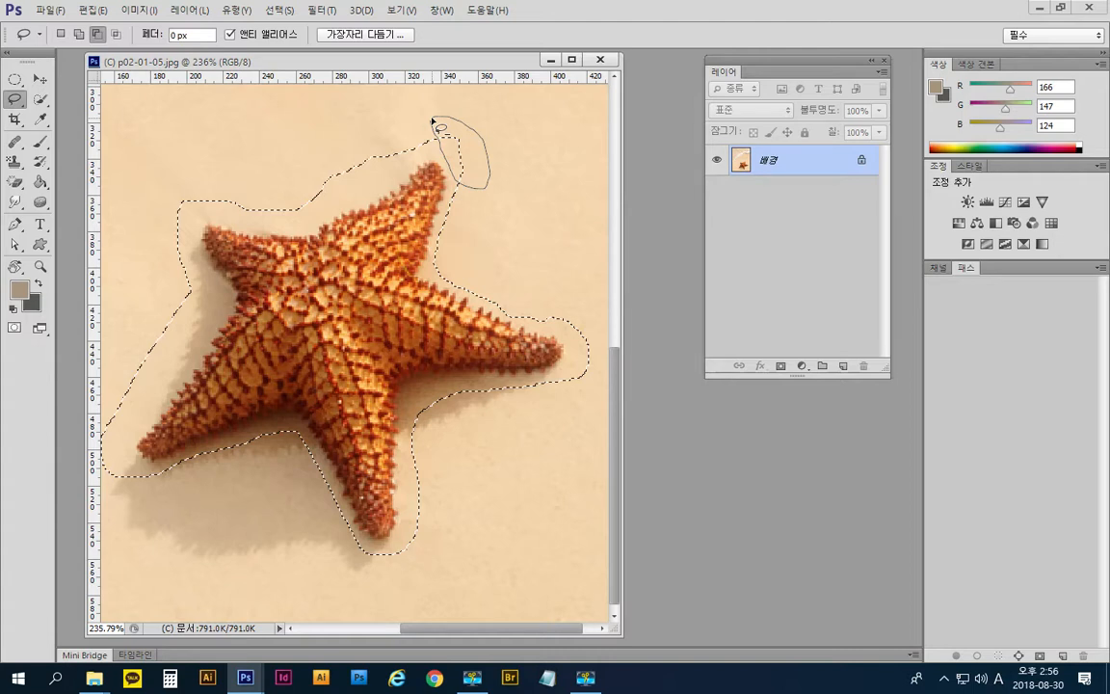
{"action": "left_click_drag", "start_coordinate": [435, 120], "coordinate": [434, 119]}
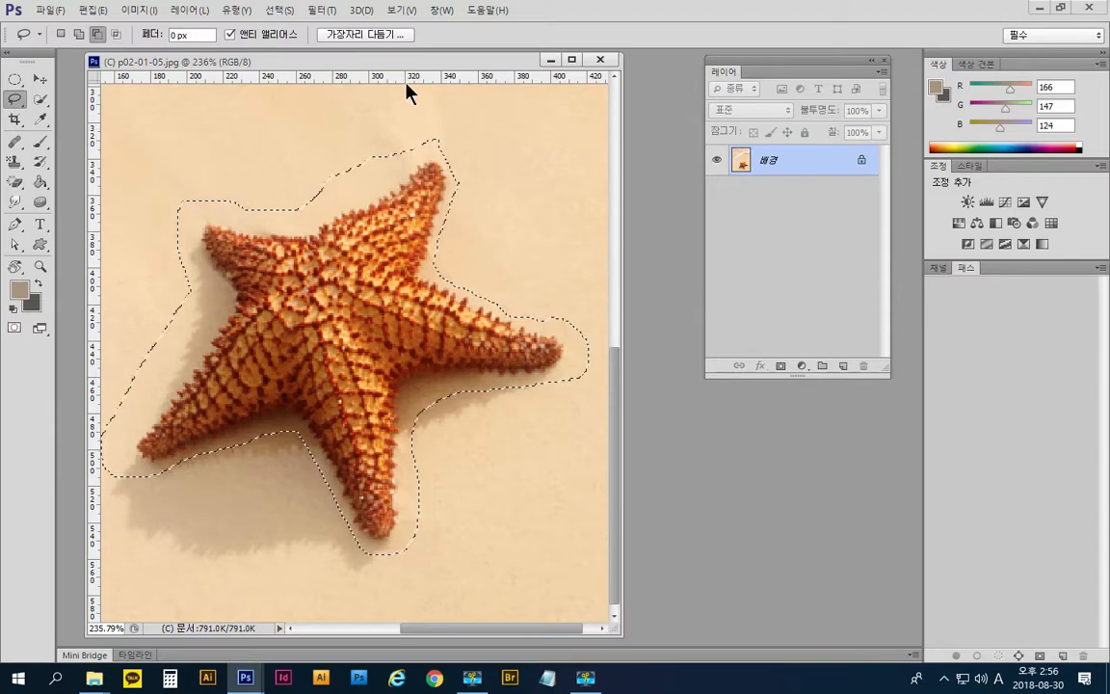
- Subtract the excess sand along the starfish's upper and left edges and around the lower-left arm tip from the selection
{"action": "mouse_move", "coordinate": [194, 191]}
{"action": "left_mouse_down"}
{"action": "mouse_move", "coordinate": [258, 224]}
{"action": "mouse_move", "coordinate": [307, 222]}
{"action": "mouse_move", "coordinate": [392, 177]}
{"action": "left_mouse_up"}
{"action": "mouse_move", "coordinate": [424, 129]}
{"action": "left_mouse_down"}
{"action": "mouse_move", "coordinate": [276, 132]}
{"action": "mouse_move", "coordinate": [211, 176]}
{"action": "mouse_move", "coordinate": [183, 284]}
{"action": "mouse_move", "coordinate": [151, 217]}
{"action": "mouse_move", "coordinate": [205, 162]}
{"action": "mouse_move", "coordinate": [250, 234]}
{"action": "mouse_move", "coordinate": [225, 275]}
{"action": "mouse_move", "coordinate": [181, 280]}
{"action": "mouse_move", "coordinate": [213, 282]}
{"action": "mouse_move", "coordinate": [213, 327]}
{"action": "mouse_move", "coordinate": [189, 371]}
{"action": "mouse_move", "coordinate": [140, 430]}
{"action": "mouse_move", "coordinate": [102, 433]}
{"action": "mouse_move", "coordinate": [85, 336]}
{"action": "mouse_move", "coordinate": [172, 259]}
{"action": "left_mouse_up"}
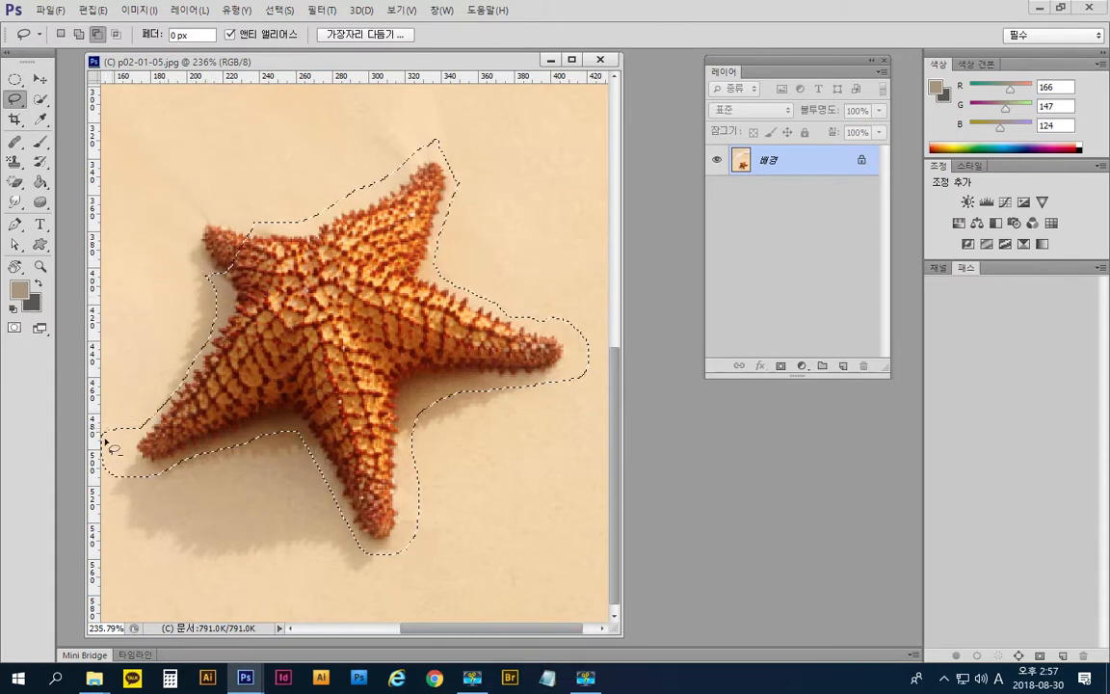
{"action": "left_click_drag", "start_coordinate": [102, 412], "coordinate": [111, 419]}
{"action": "left_click_drag", "start_coordinate": [159, 479], "coordinate": [157, 477]}
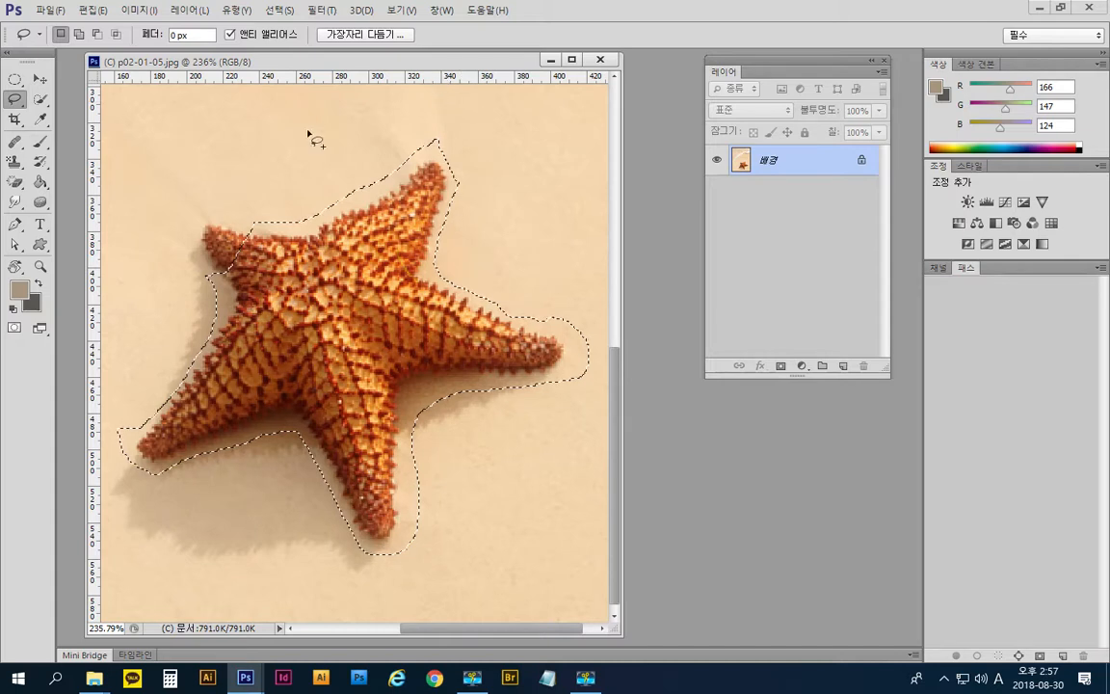
- Add the starfish's upper-left arm to the lasso selection, joining the new area to the existing outline
{"action": "key", "text": "shift"}
{"action": "key", "text": "shift"}
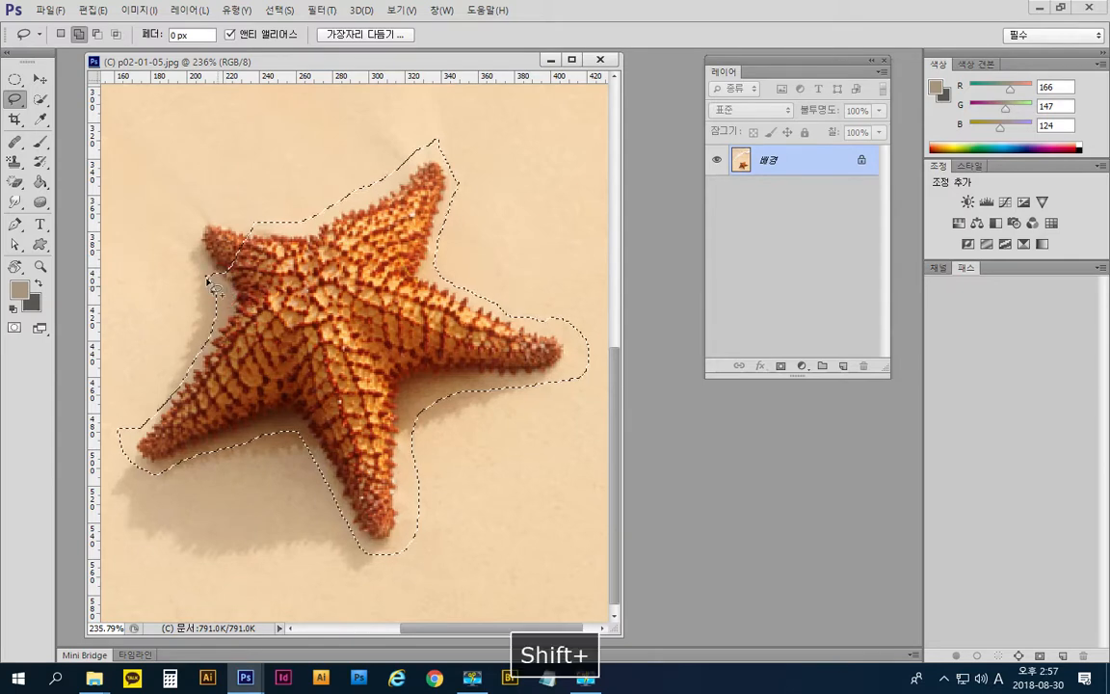
{"action": "mouse_move", "coordinate": [193, 258]}
{"action": "left_mouse_down"}
{"action": "mouse_move", "coordinate": [183, 228]}
{"action": "mouse_move", "coordinate": [202, 222]}
{"action": "left_mouse_up"}
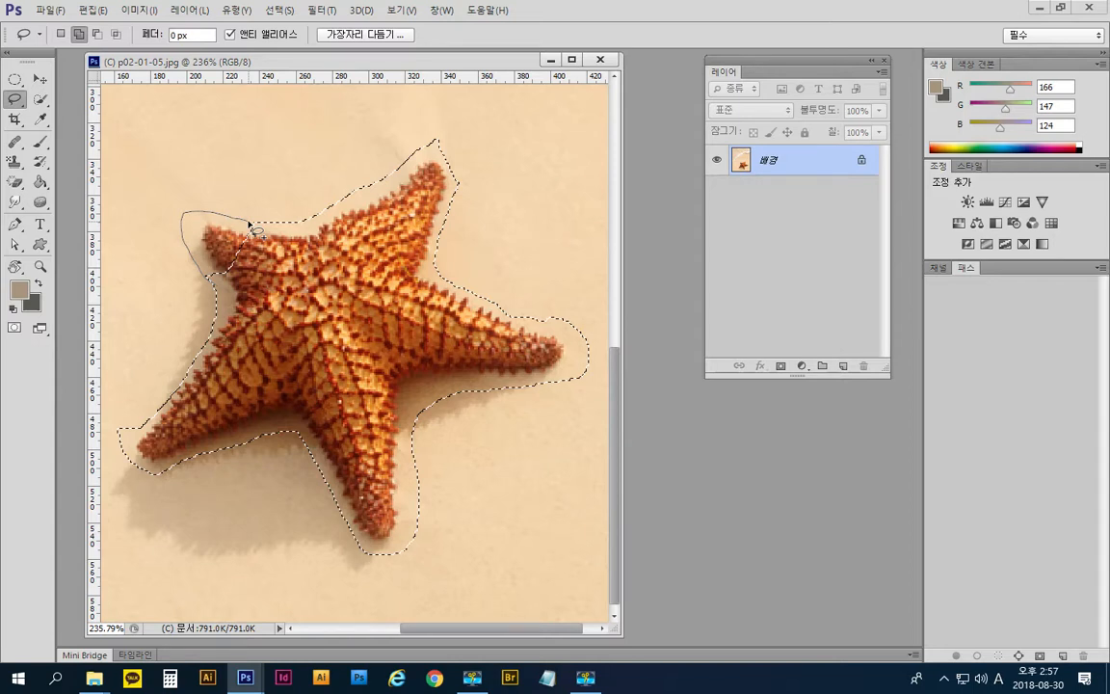
{"action": "mouse_move", "coordinate": [249, 224]}
{"action": "left_mouse_down"}
{"action": "mouse_move", "coordinate": [304, 251]}
{"action": "mouse_move", "coordinate": [307, 292]}
{"action": "mouse_move", "coordinate": [300, 307]}
{"action": "mouse_move", "coordinate": [234, 318]}
{"action": "left_mouse_up"}
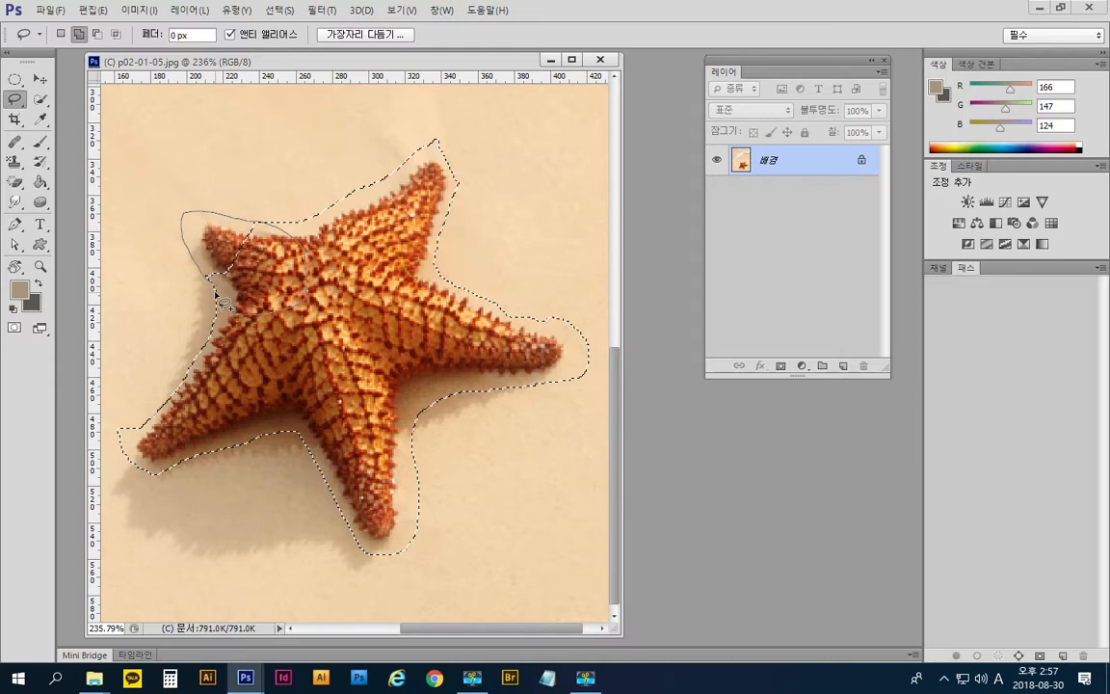
{"action": "left_click_drag", "start_coordinate": [224, 306], "coordinate": [226, 311]}
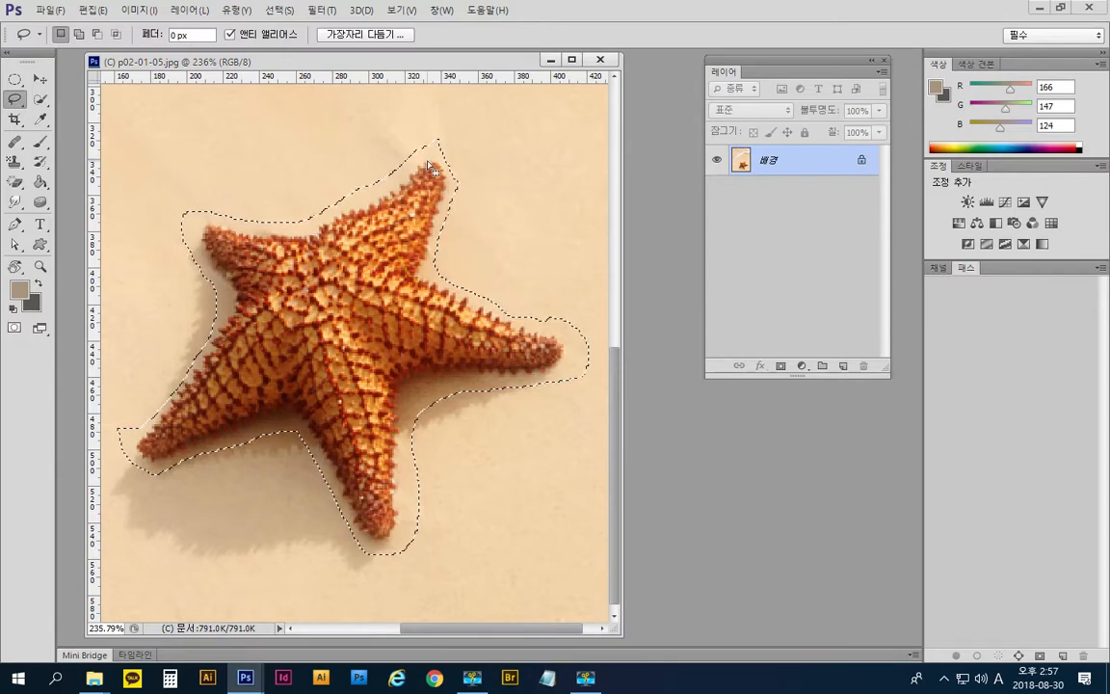
- Refine the lasso selection around the upper-right arm tip and subtract the excess sand at the lower-left arm tip
{"action": "mouse_move", "coordinate": [453, 140]}
{"action": "left_mouse_down"}
{"action": "mouse_move", "coordinate": [419, 167]}
{"action": "mouse_move", "coordinate": [406, 117]}
{"action": "mouse_move", "coordinate": [472, 118]}
{"action": "left_mouse_up"}
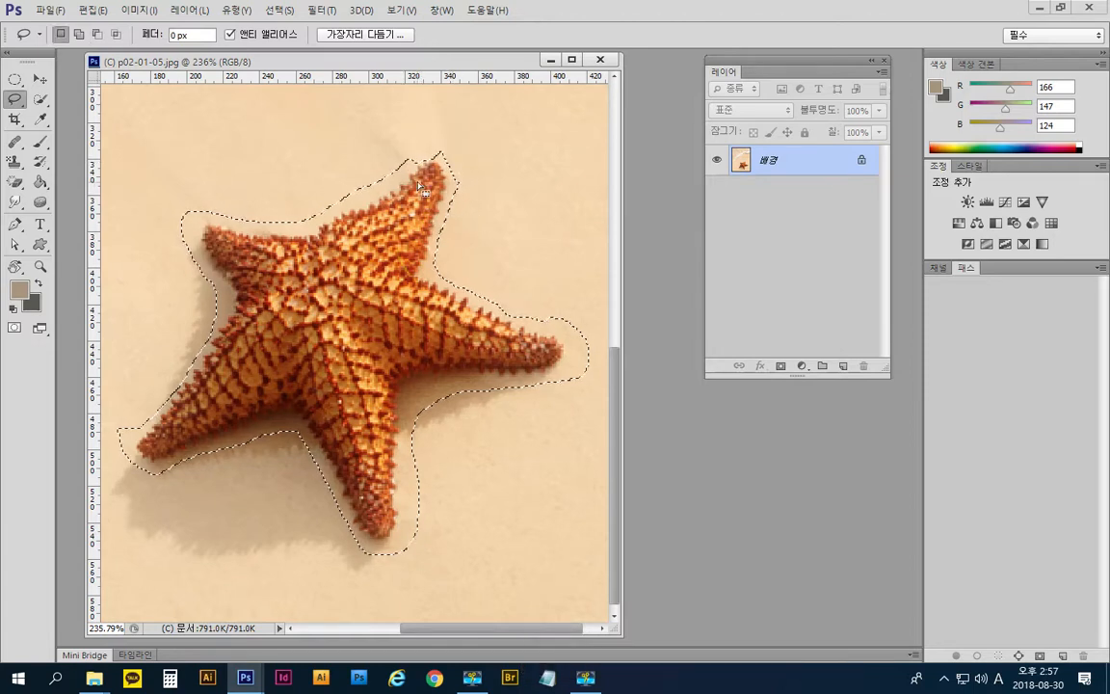
{"action": "mouse_move", "coordinate": [387, 181]}
{"action": "left_mouse_down"}
{"action": "mouse_move", "coordinate": [424, 140]}
{"action": "mouse_move", "coordinate": [400, 202]}
{"action": "mouse_move", "coordinate": [353, 183]}
{"action": "left_mouse_up"}
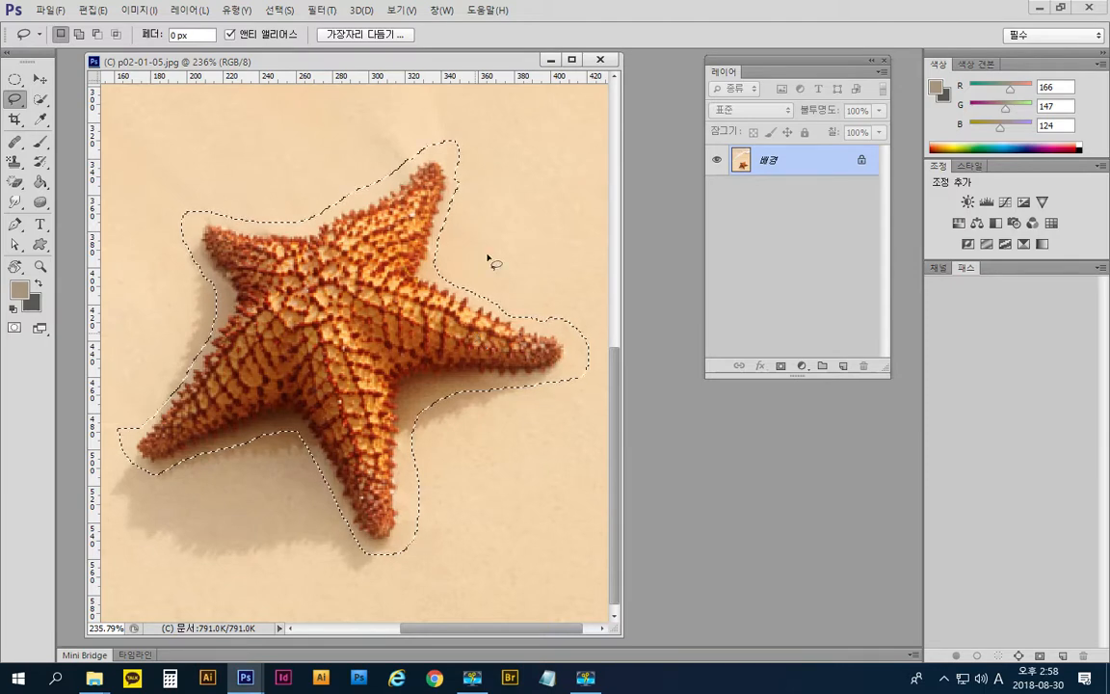
{"action": "scroll", "coordinate": [248, 421], "scroll_direction": "down", "scroll_amount": 4}
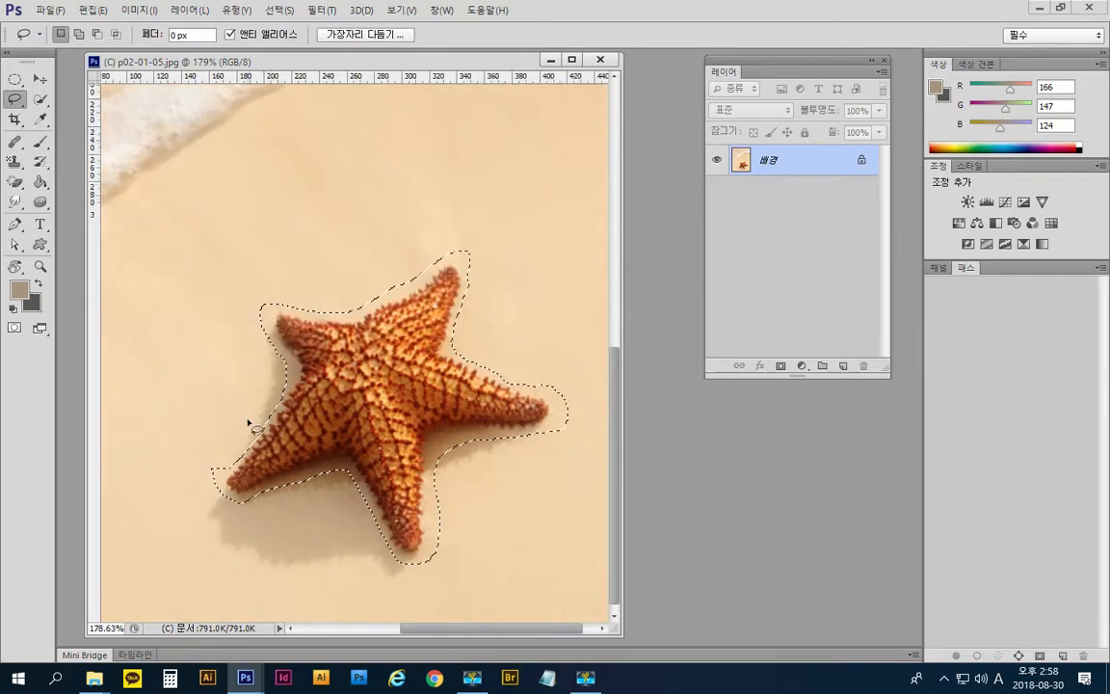
{"action": "scroll", "coordinate": [256, 417], "scroll_direction": "down", "scroll_amount": 1}
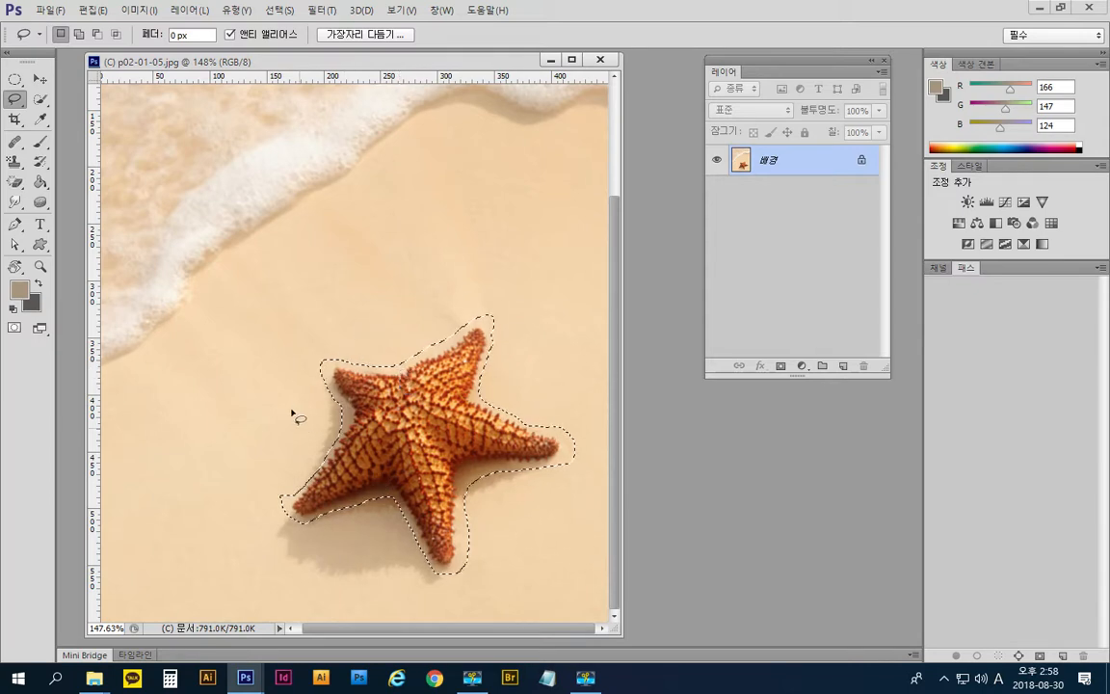
{"action": "mouse_move", "coordinate": [306, 486]}
{"action": "left_mouse_down"}
{"action": "mouse_move", "coordinate": [281, 506]}
{"action": "mouse_move", "coordinate": [280, 486]}
{"action": "left_mouse_up"}
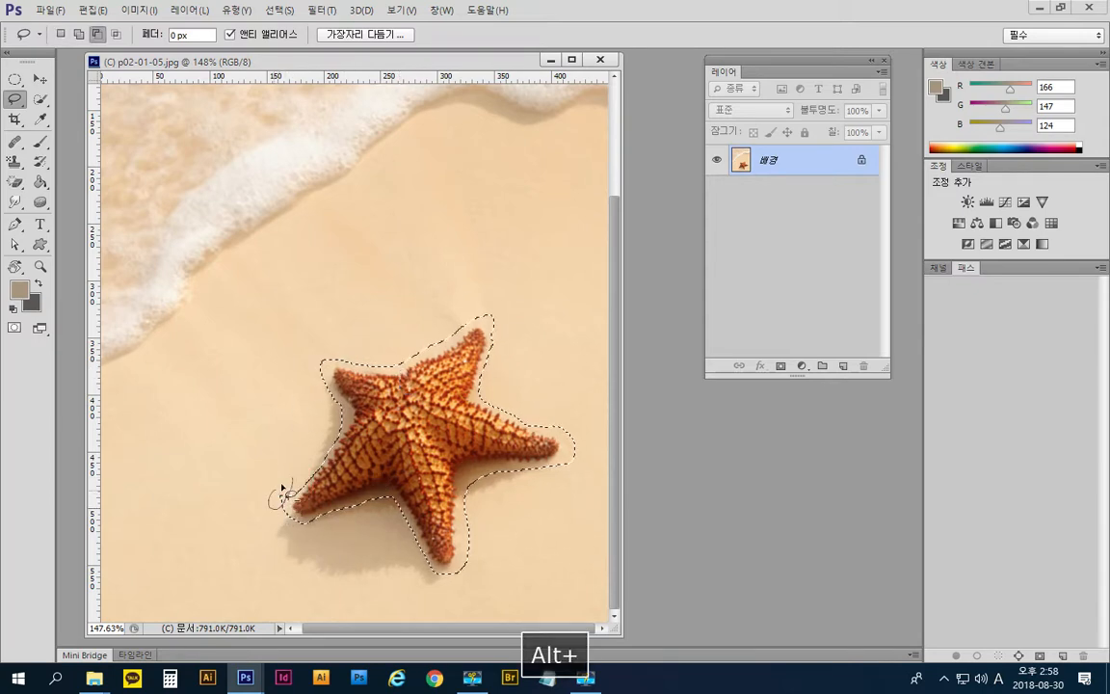
- Copy the selected starfish onto a new layer and move the copy to the lower-left corner of the beach
{"action": "left_click", "coordinate": [40, 78]}
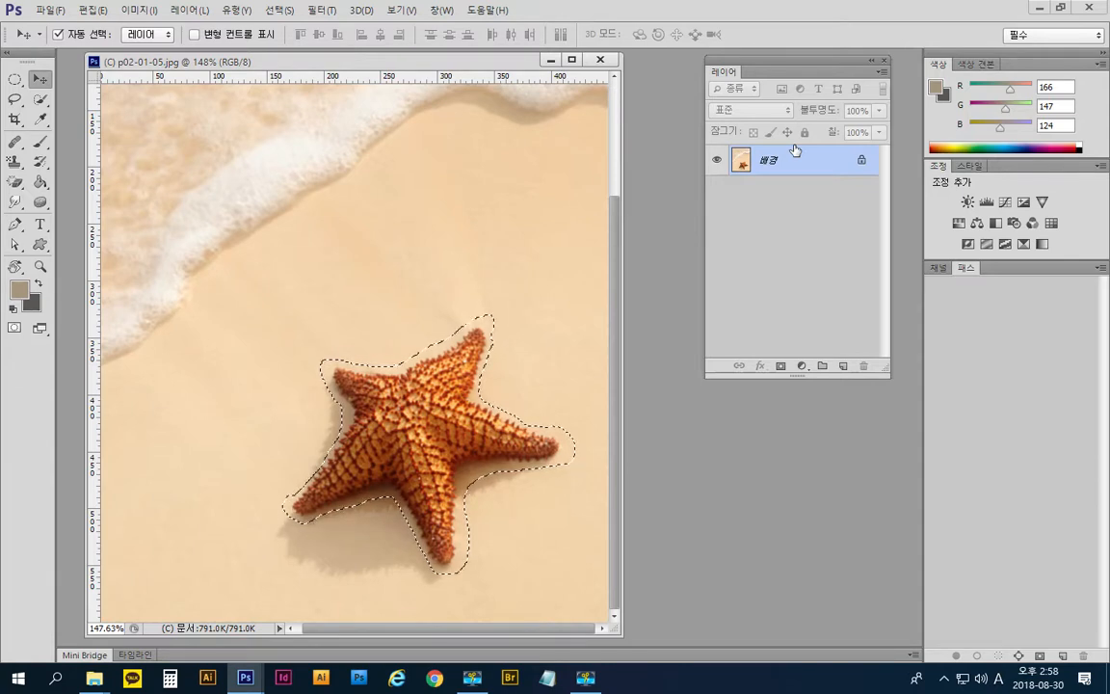
{"action": "key", "text": "ctrl+c"}
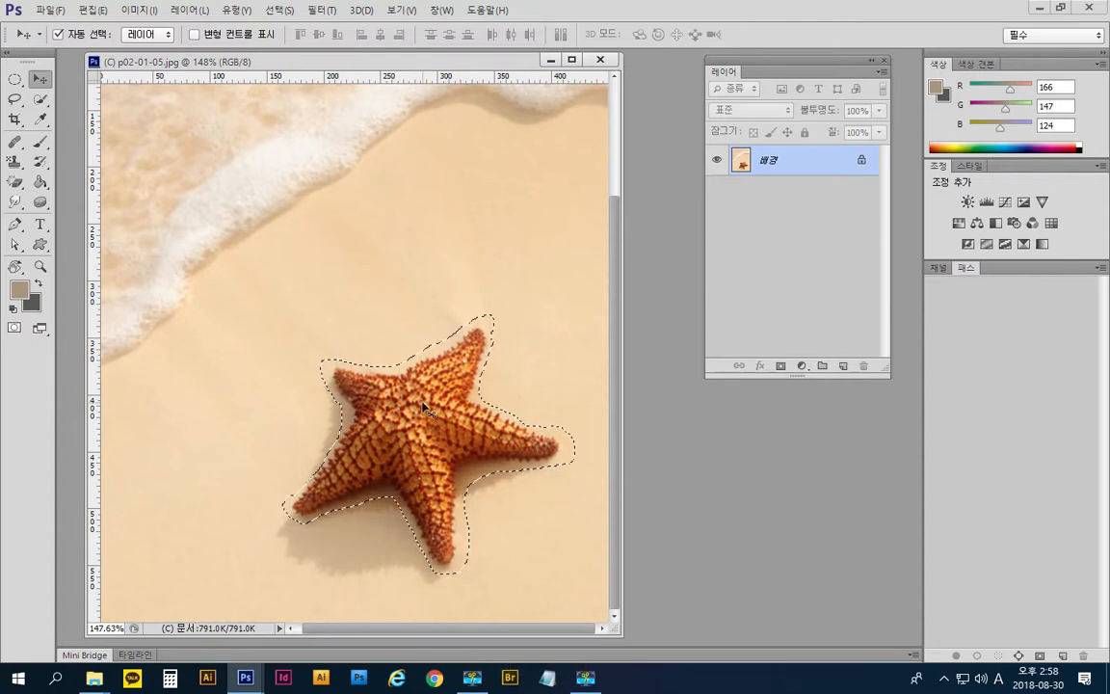
{"action": "key", "text": "ctrl+v"}
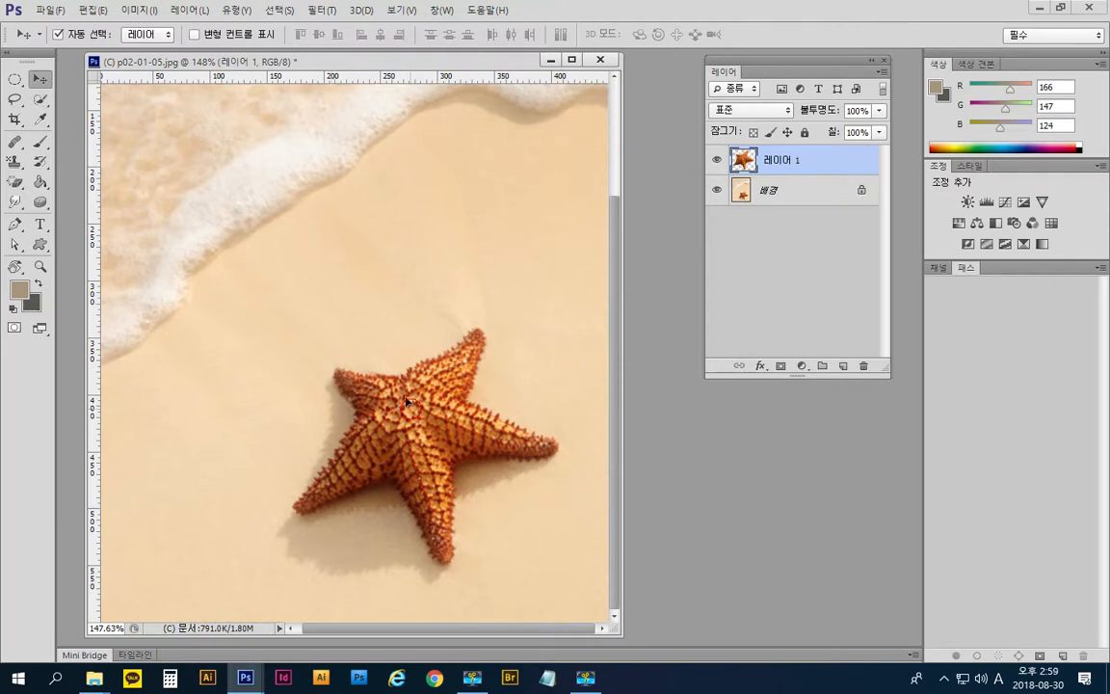
{"action": "left_click_drag", "start_coordinate": [371, 371], "coordinate": [244, 289]}
{"action": "scroll", "coordinate": [245, 289], "scroll_direction": "down", "scroll_amount": 4}
{"action": "left_click_drag", "start_coordinate": [277, 383], "coordinate": [376, 297]}
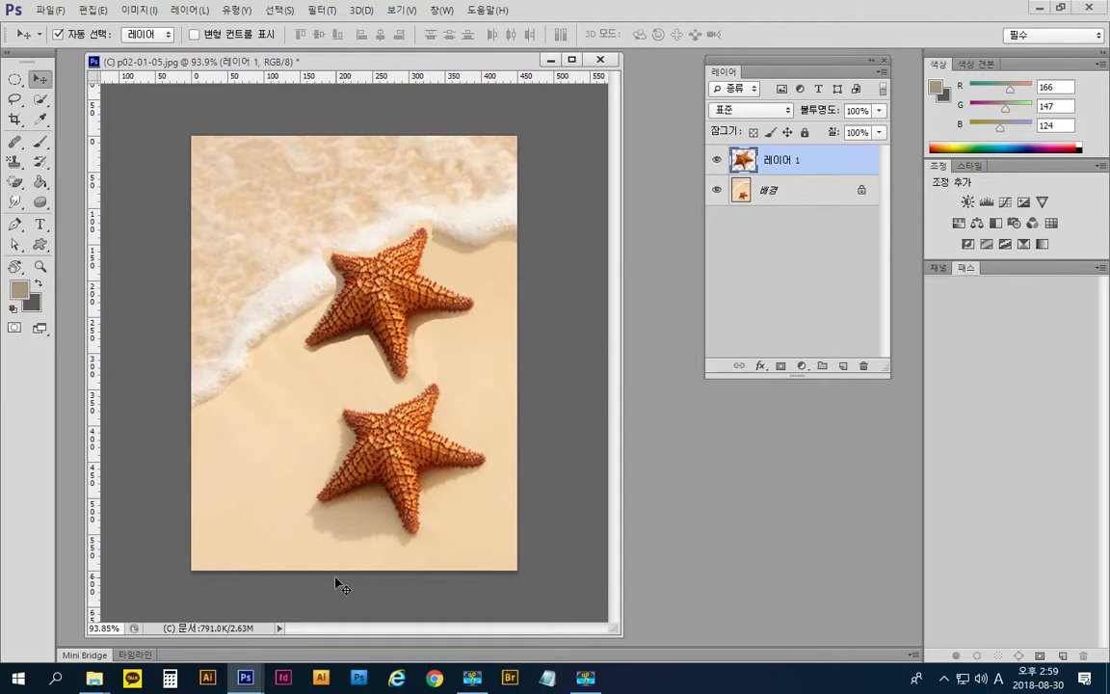
{"action": "left_click_drag", "start_coordinate": [360, 322], "coordinate": [264, 497]}
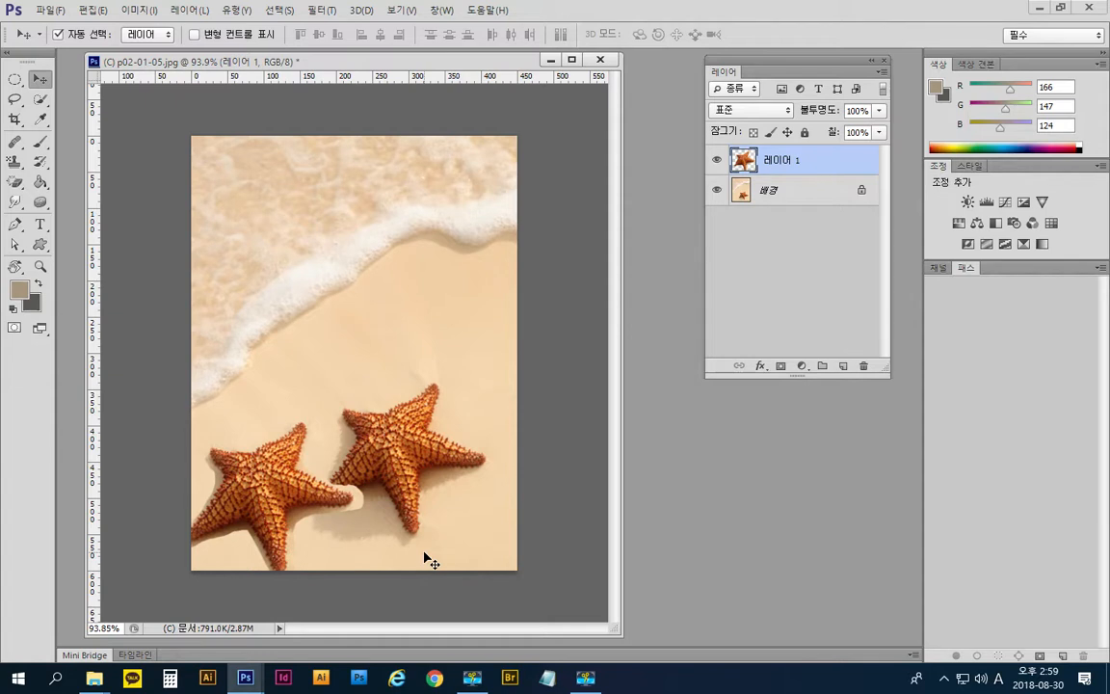
- Scale the starfish copy to about 60% and place it on the sand left of the original
{"action": "key", "text": "ctrl+t"}
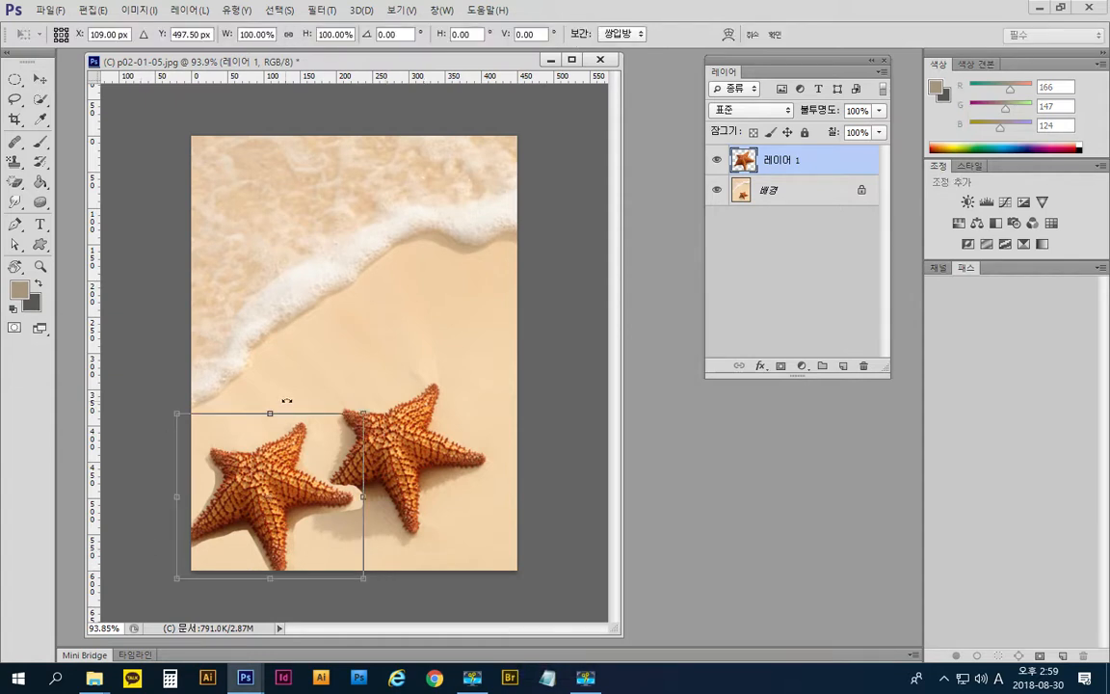
{"action": "left_click_drag", "start_coordinate": [363, 413], "coordinate": [286, 473]}
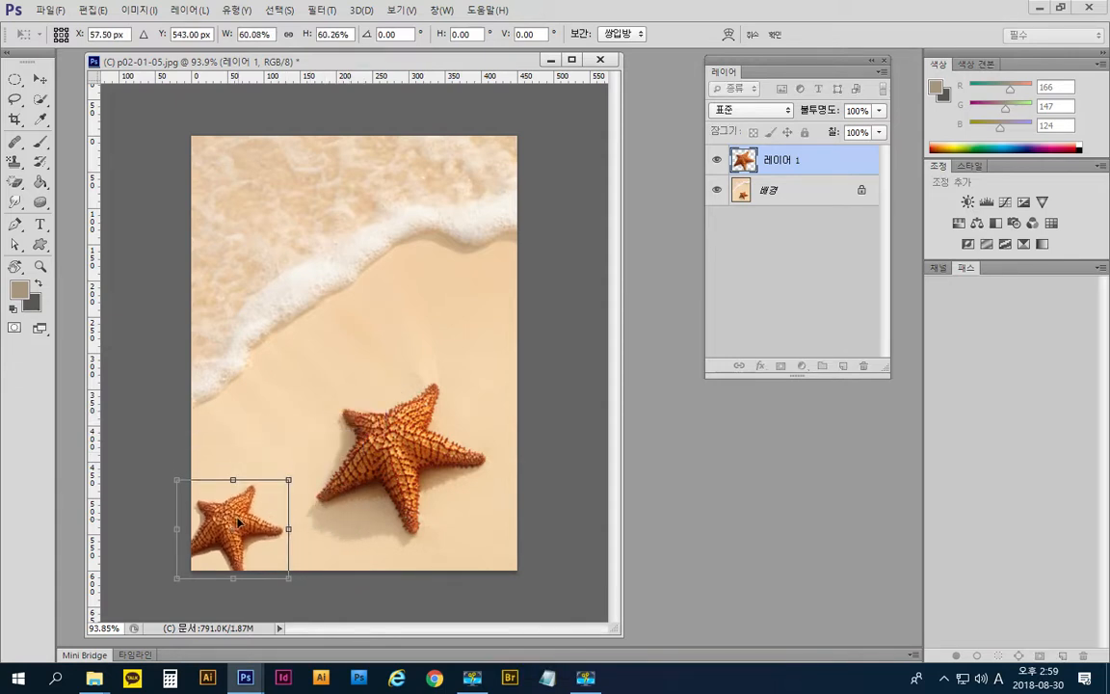
{"action": "left_click_drag", "start_coordinate": [238, 522], "coordinate": [258, 482]}
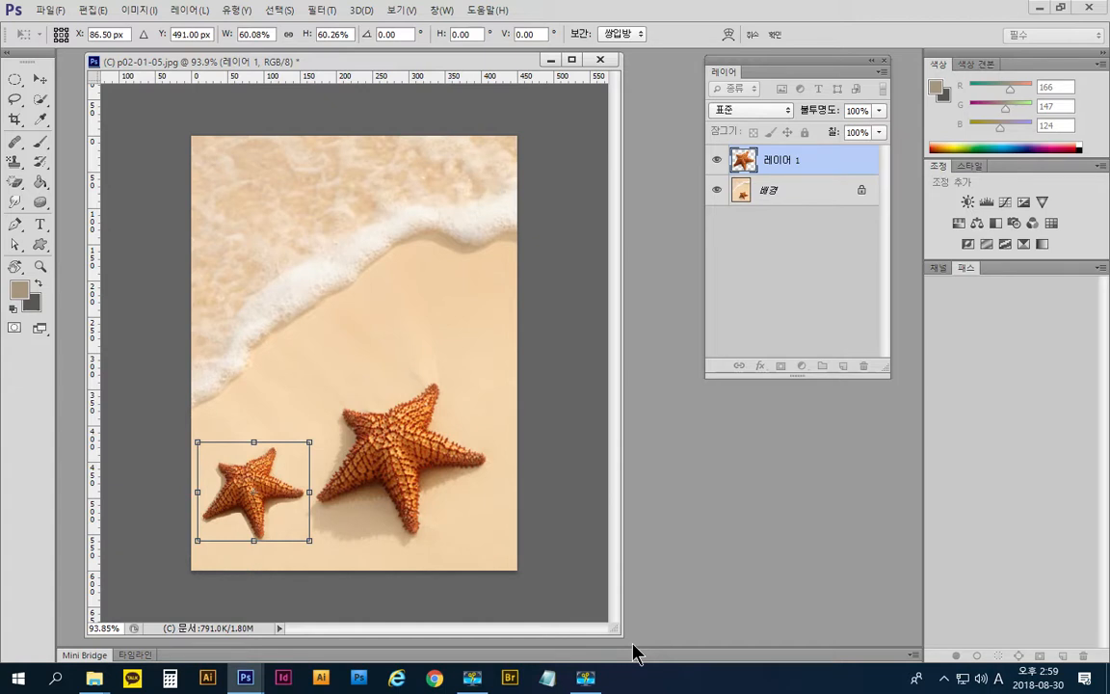
{"action": "key", "text": "Return"}
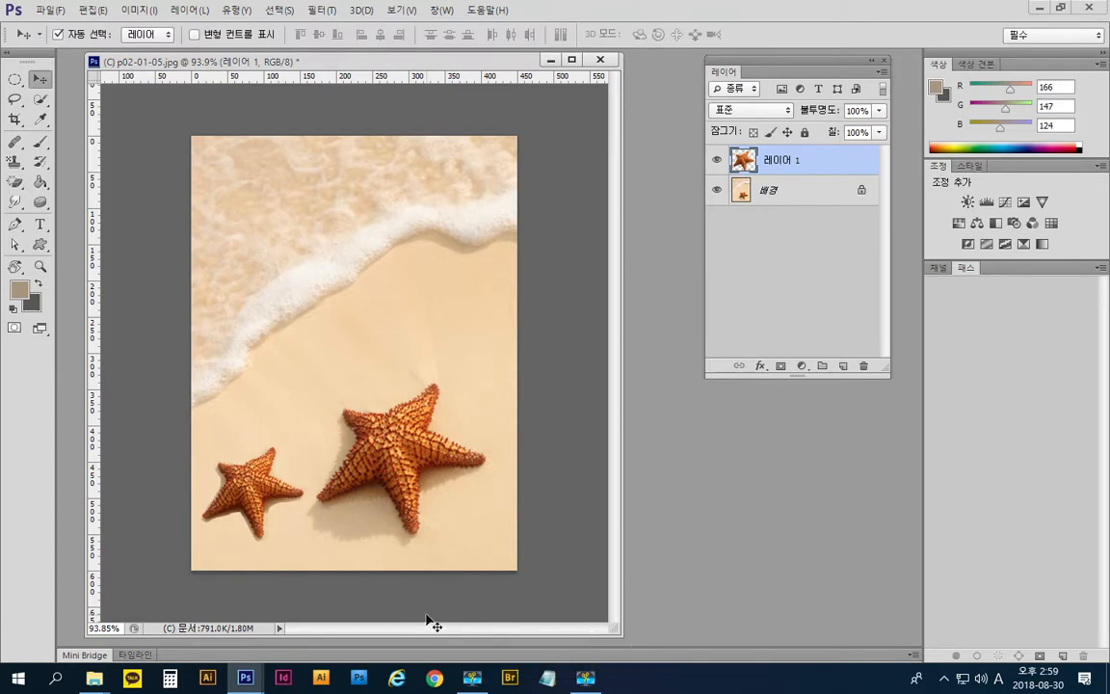
- Undo the last changes to the starfish copy and delete its layer
{"action": "key", "text": "ctrl+alt+z"}
{"action": "key", "text": "ctrl+alt+z"}
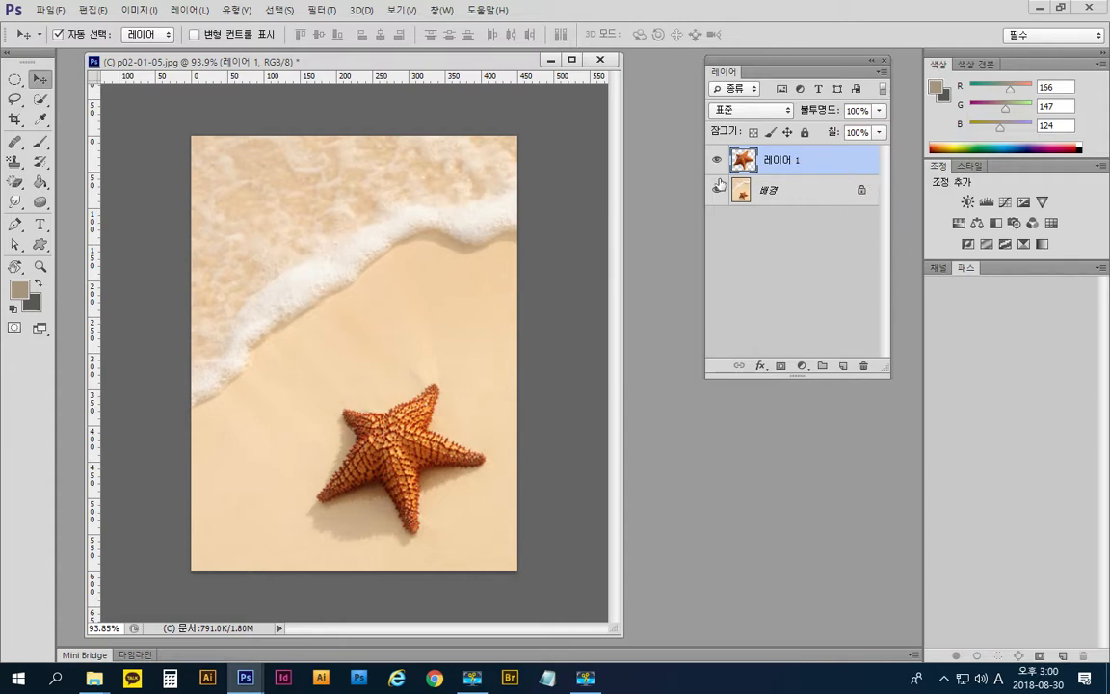
{"action": "left_click", "coordinate": [865, 369]}
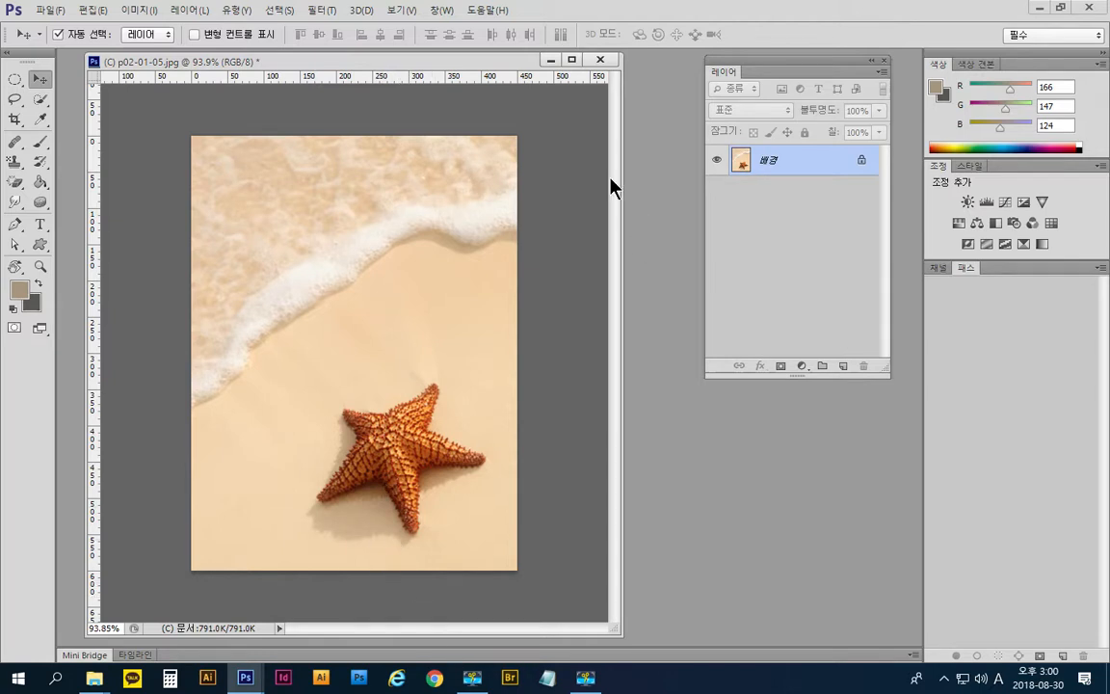
- With the Lasso tool, draw a loose selection around the starfish that includes its shadow and some surrounding sand
{"action": "left_click", "coordinate": [14, 99]}
{"action": "left_click_drag", "start_coordinate": [14, 99], "coordinate": [82, 103]}
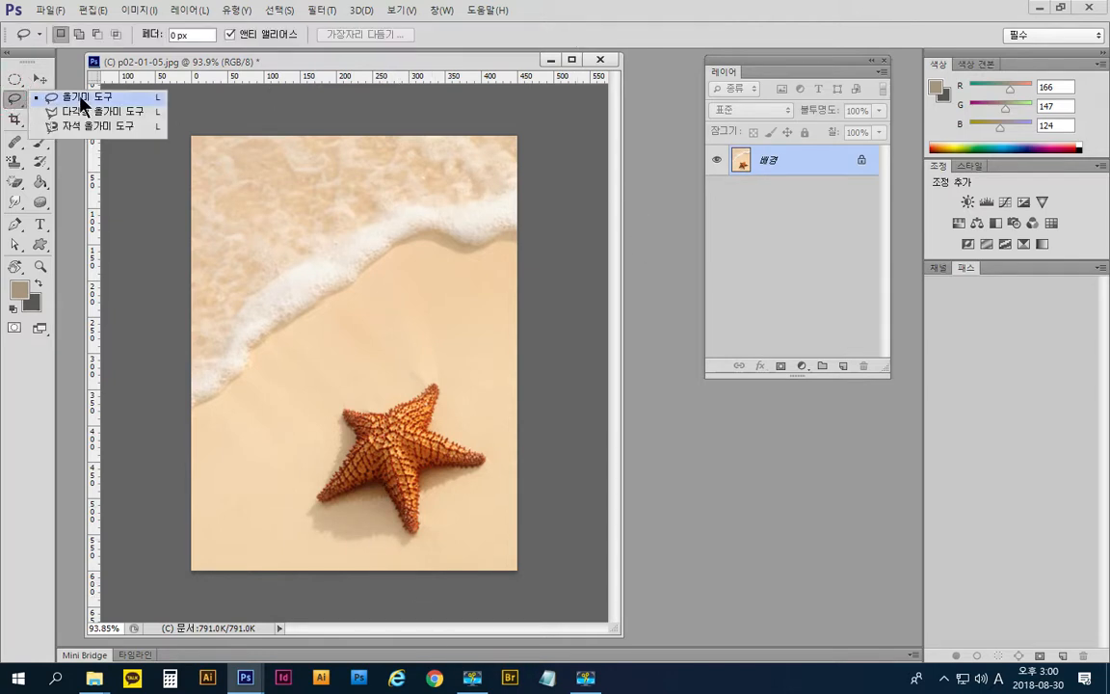
{"action": "left_click", "coordinate": [82, 99]}
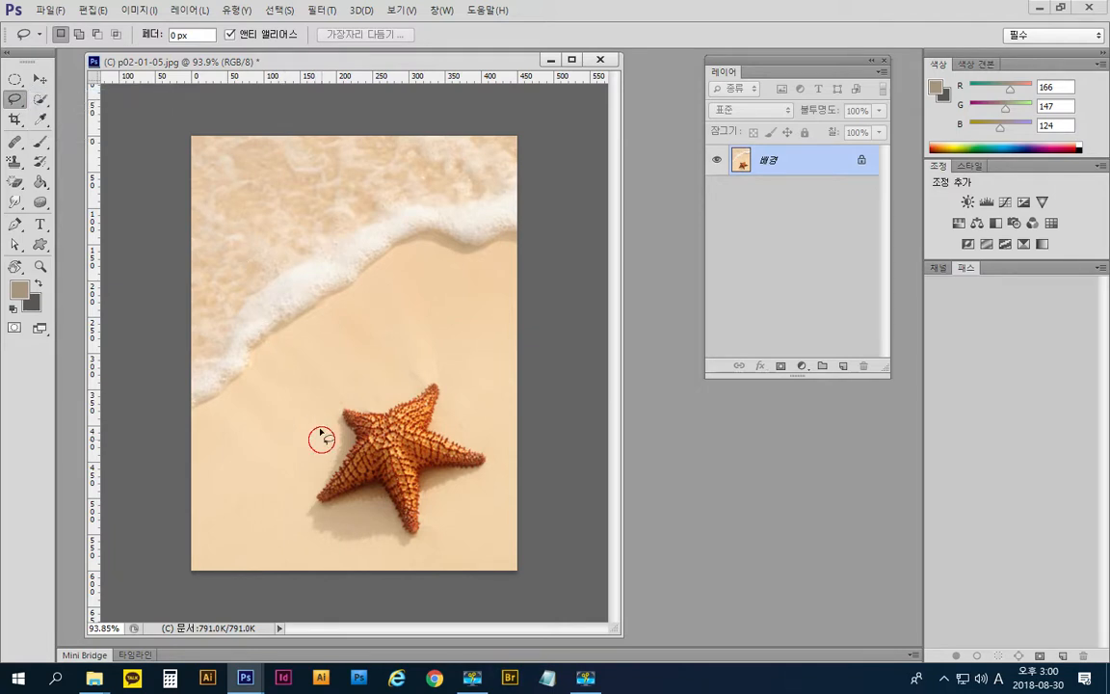
{"action": "mouse_move", "coordinate": [319, 438]}
{"action": "left_mouse_down"}
{"action": "mouse_move", "coordinate": [337, 395]}
{"action": "mouse_move", "coordinate": [450, 369]}
{"action": "mouse_move", "coordinate": [456, 409]}
{"action": "mouse_move", "coordinate": [489, 438]}
{"action": "mouse_move", "coordinate": [489, 487]}
{"action": "mouse_move", "coordinate": [448, 516]}
{"action": "mouse_move", "coordinate": [429, 559]}
{"action": "mouse_move", "coordinate": [315, 548]}
{"action": "mouse_move", "coordinate": [294, 502]}
{"action": "left_mouse_up"}
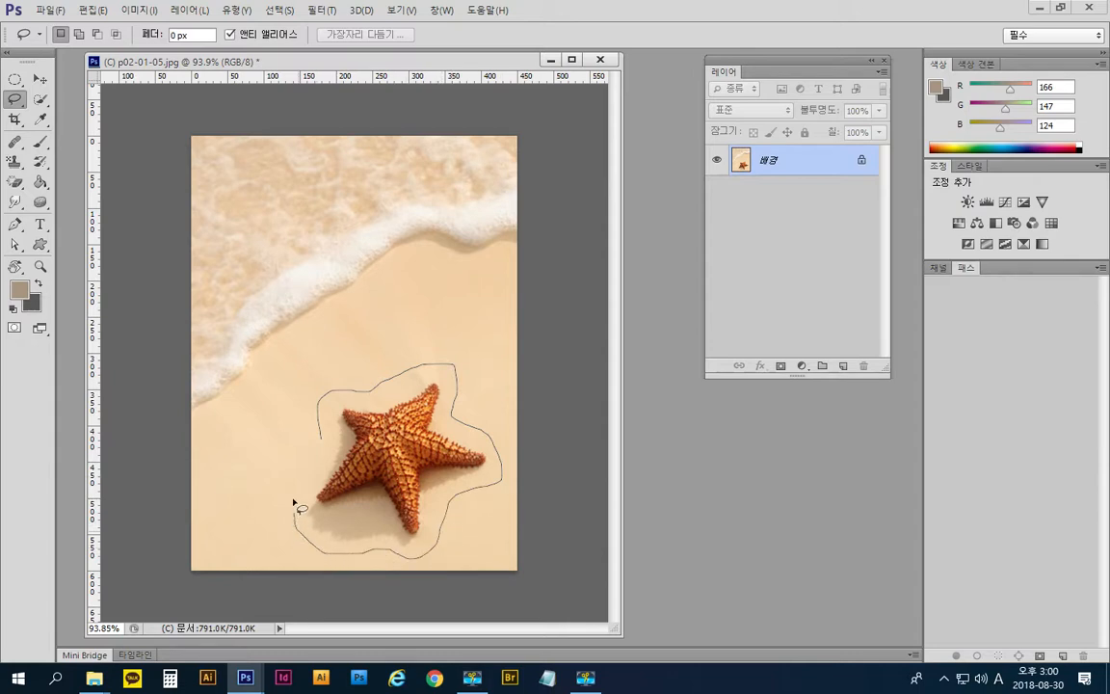
{"action": "left_click_drag", "start_coordinate": [321, 441], "coordinate": [319, 434]}
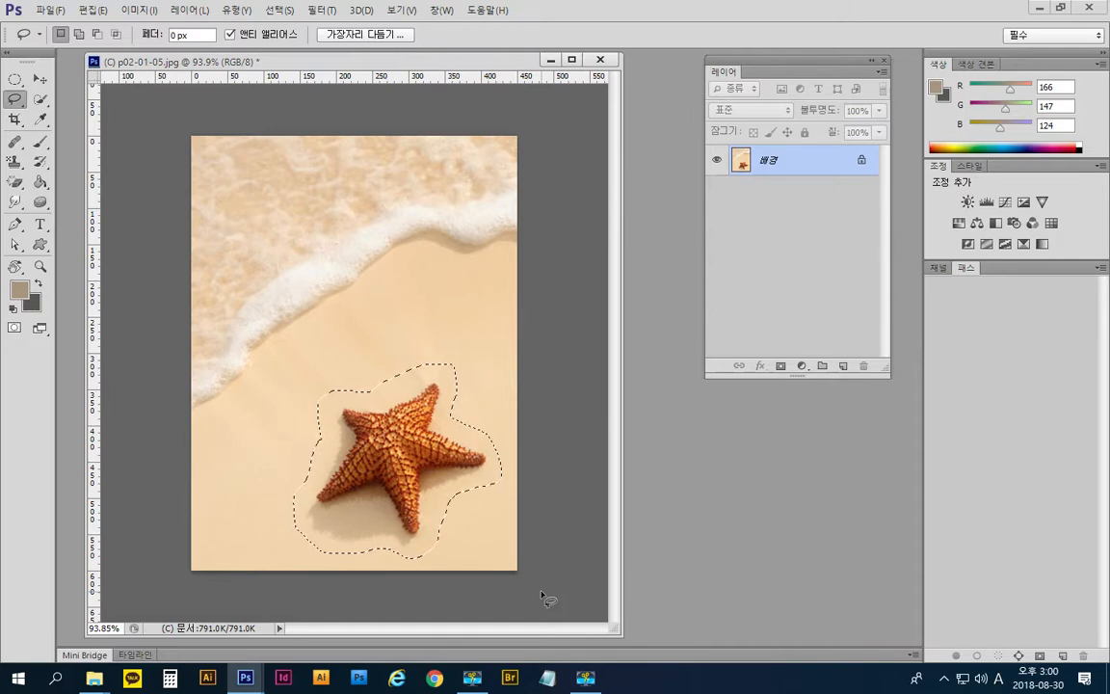
- Copy the selected starfish with its shadow from the background and paste it onto a new layer
{"action": "double_click", "coordinate": [769, 162]}
{"action": "key", "text": "ctrl+c"}
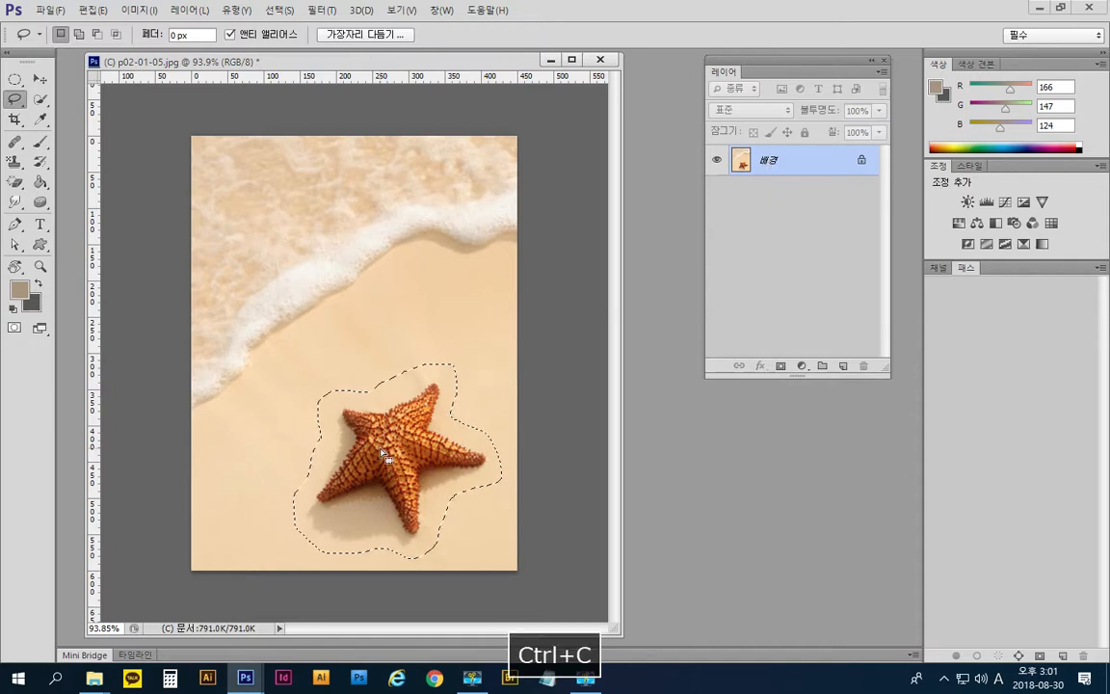
{"action": "key", "text": "ctrl+v"}
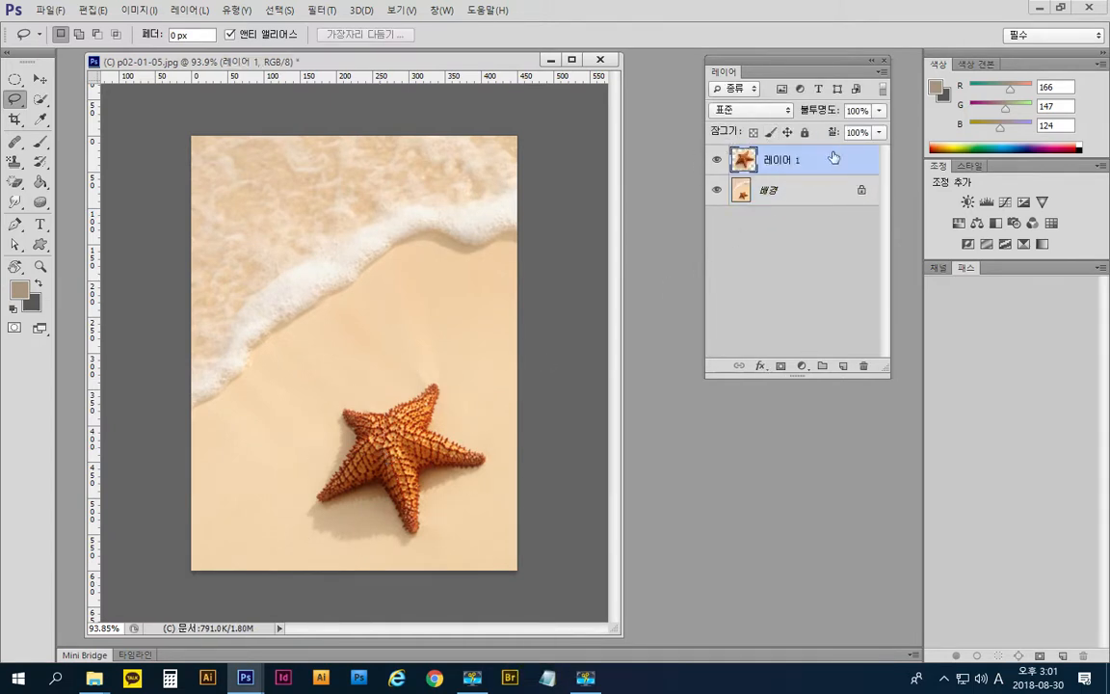
- Move the pasted starfish to the lower-left corner of the image and scale it to about 53%
{"action": "left_click", "coordinate": [40, 78]}
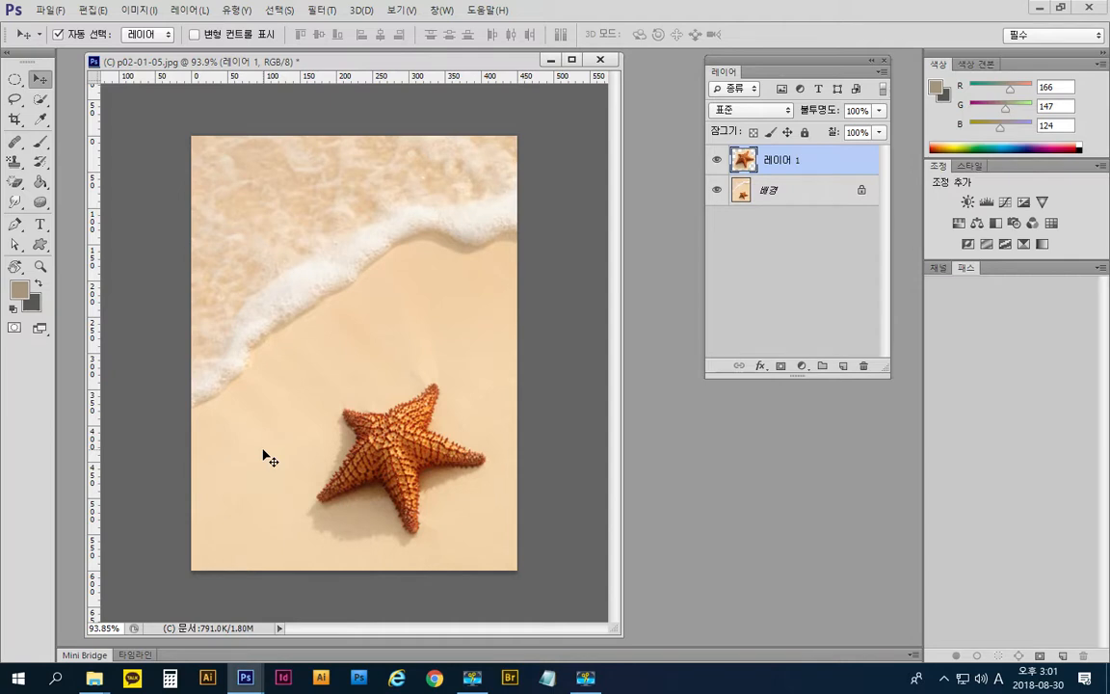
{"action": "key", "text": "ctrl+t"}
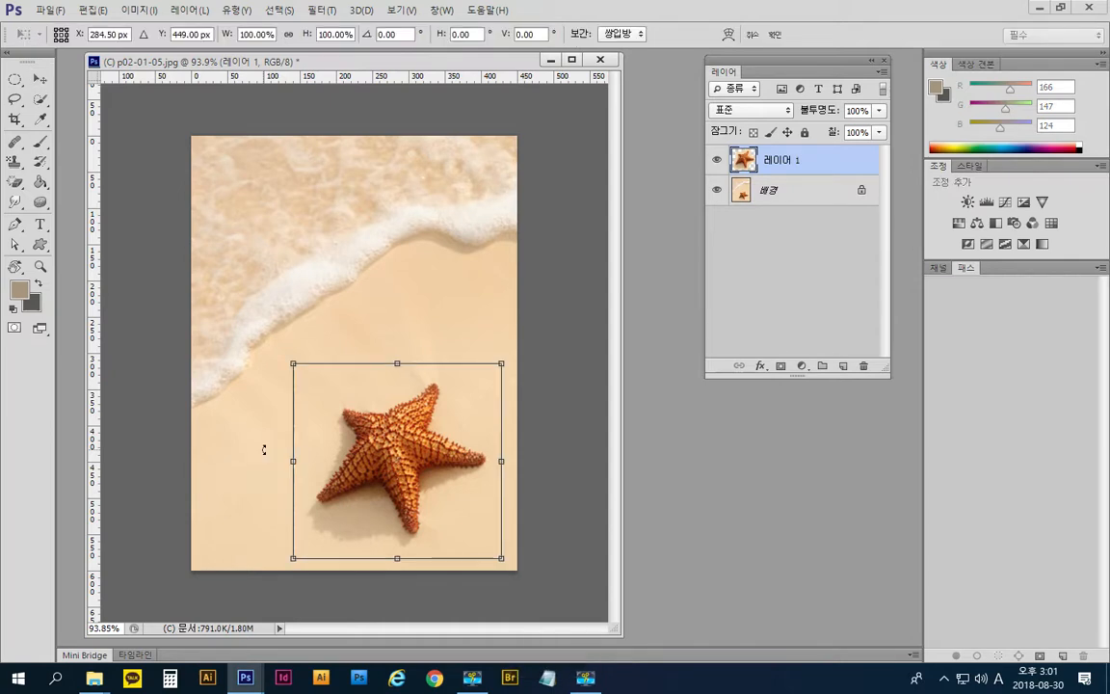
{"action": "left_click_drag", "start_coordinate": [403, 428], "coordinate": [300, 445]}
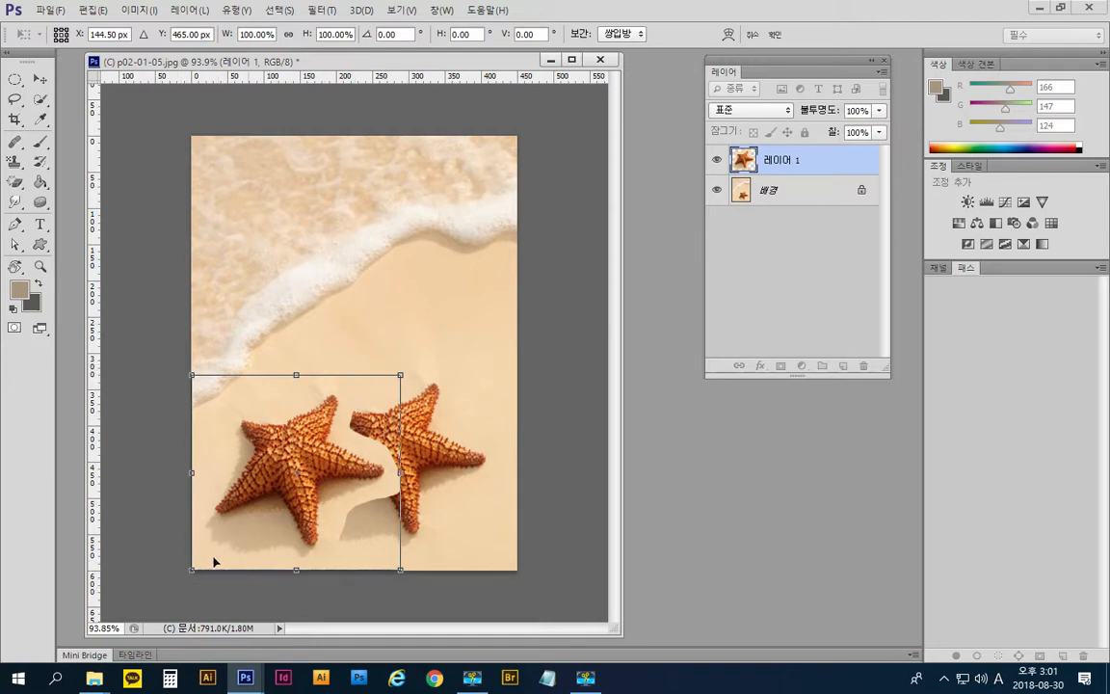
{"action": "mouse_move", "coordinate": [296, 448]}
{"action": "left_mouse_down"}
{"action": "mouse_move", "coordinate": [374, 424]}
{"action": "mouse_move", "coordinate": [347, 451]}
{"action": "mouse_move", "coordinate": [306, 451]}
{"action": "mouse_move", "coordinate": [300, 437]}
{"action": "left_mouse_up"}
{"action": "left_click_drag", "start_coordinate": [400, 375], "coordinate": [319, 479]}
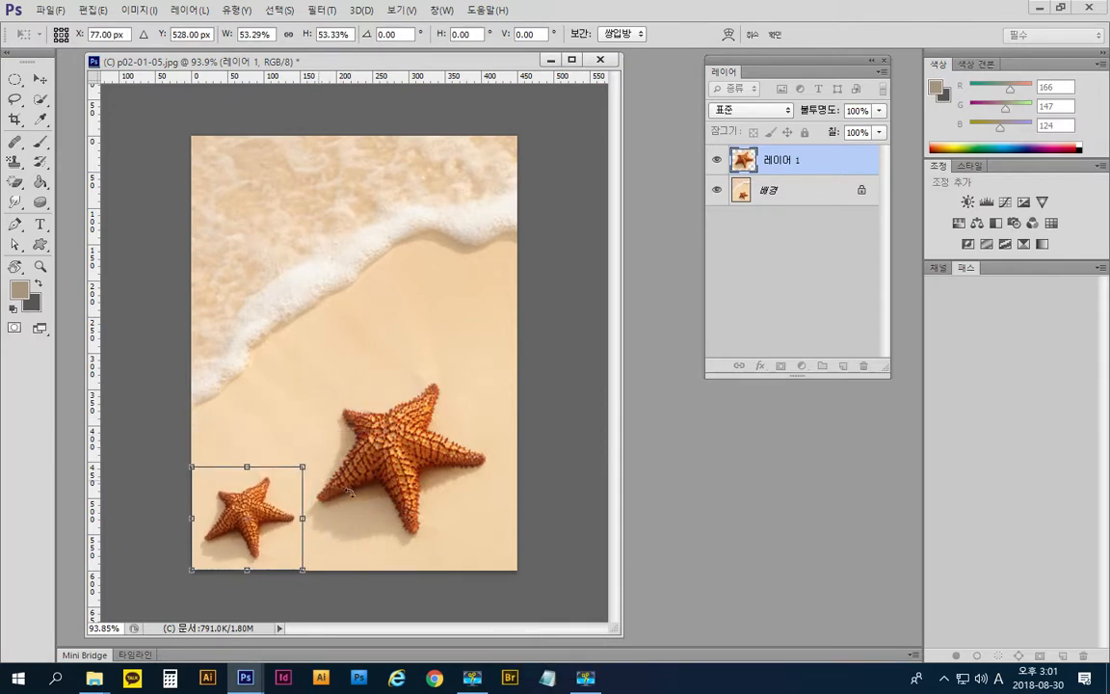
{"action": "key", "text": "Return"}
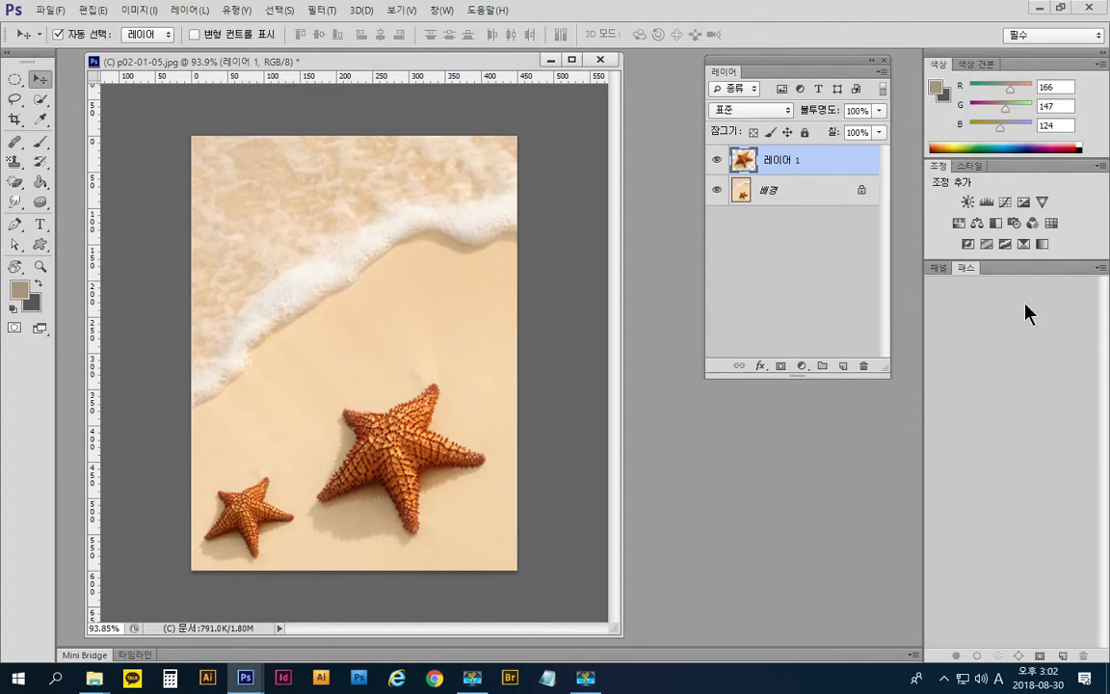
- Duplicate the small starfish layer and place the duplicate on the sand above the large starfish
{"action": "left_click", "coordinate": [831, 171]}
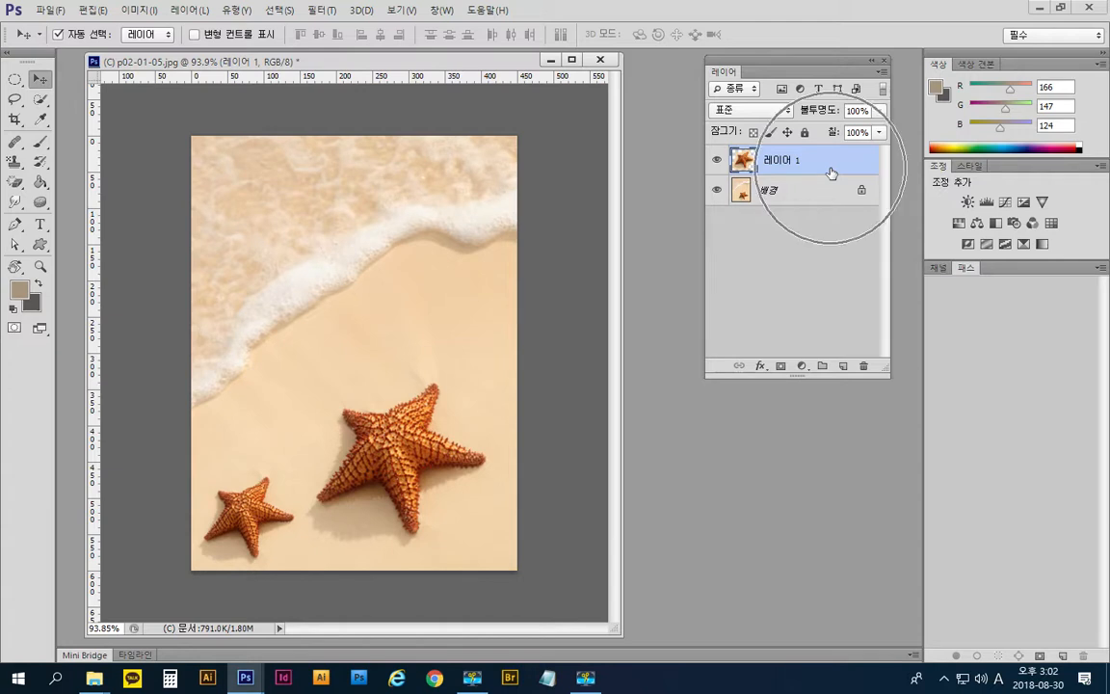
{"action": "key", "text": "ctrl+j"}
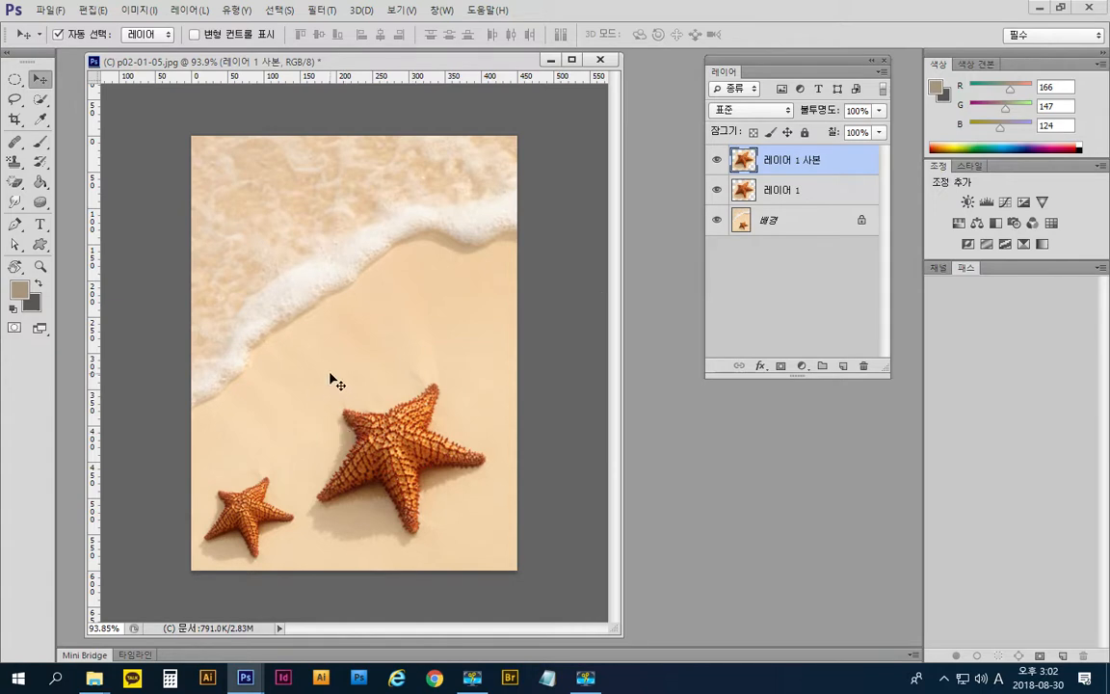
{"action": "key", "text": "ctrl+t"}
{"action": "left_click_drag", "start_coordinate": [260, 505], "coordinate": [421, 306]}
{"action": "key", "text": "Return"}
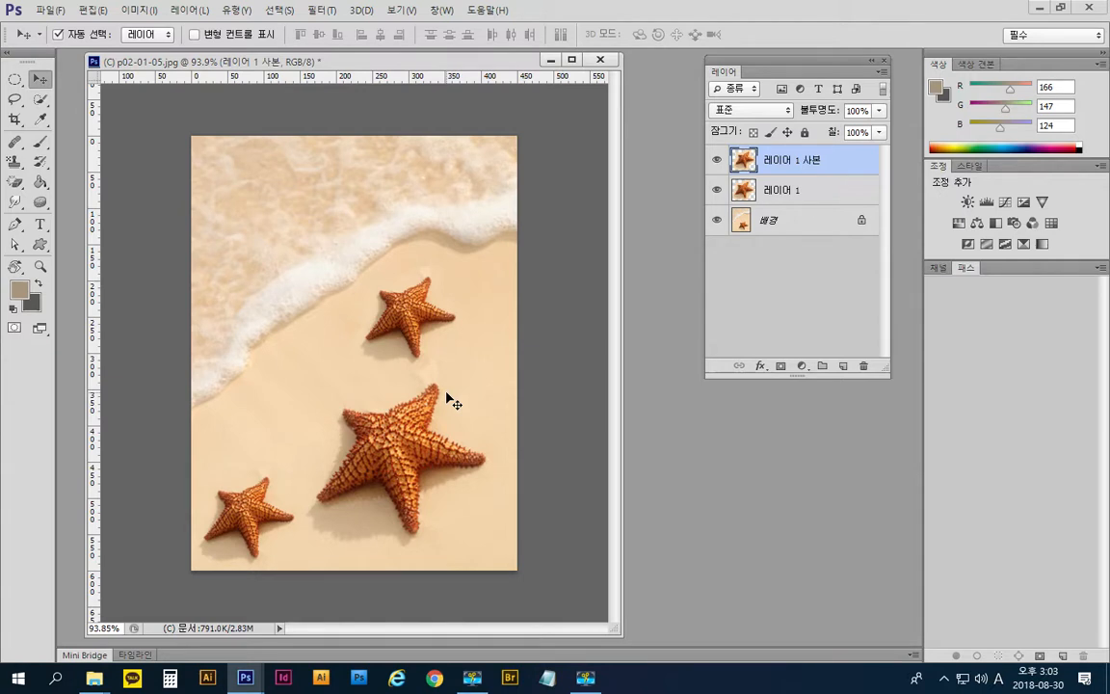
- Close the starfish image without saving the changes
{"action": "left_click", "coordinate": [600, 60]}
{"action": "left_click", "coordinate": [546, 256]}
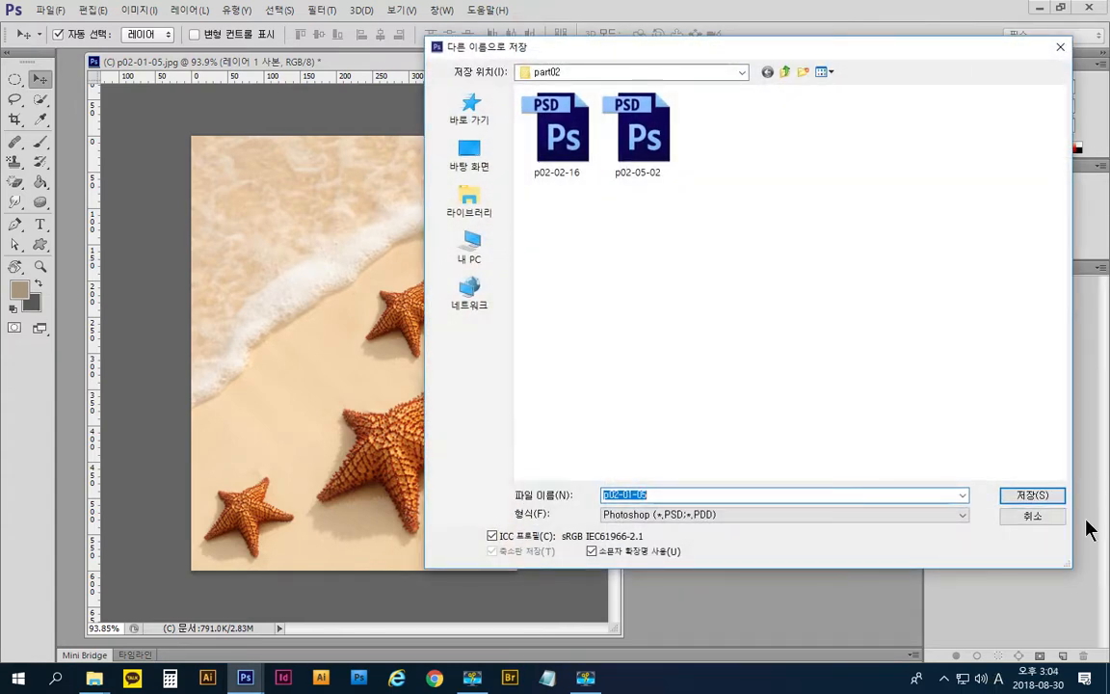
{"action": "left_click", "coordinate": [1046, 521]}
{"action": "left_click", "coordinate": [599, 59]}
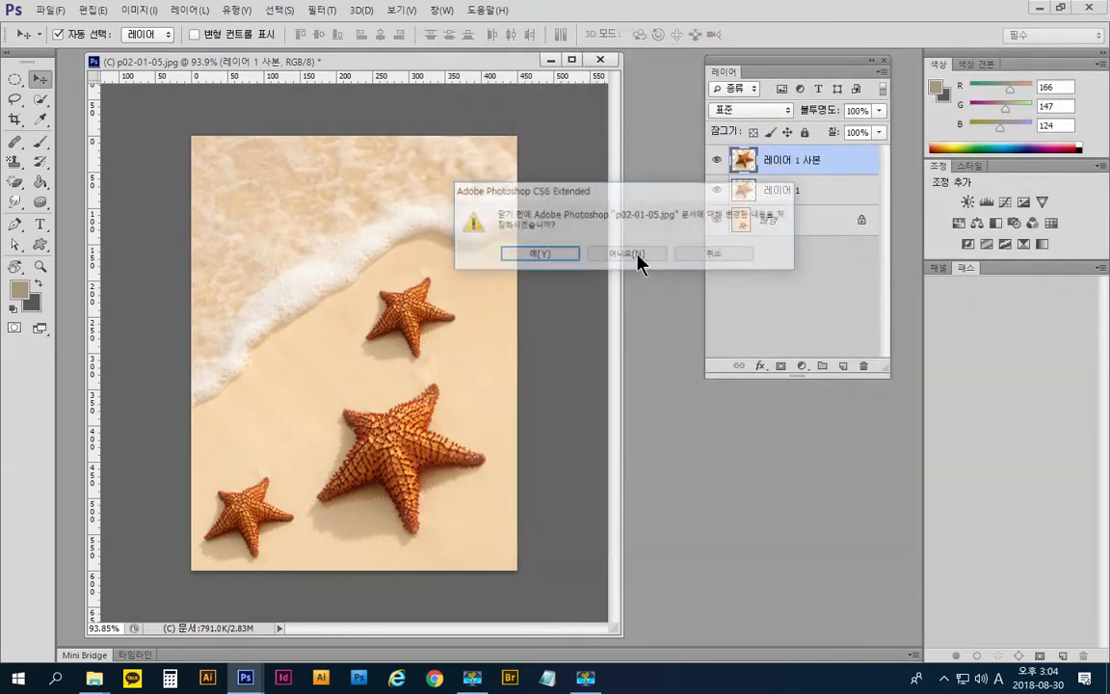
{"action": "left_click", "coordinate": [639, 254]}
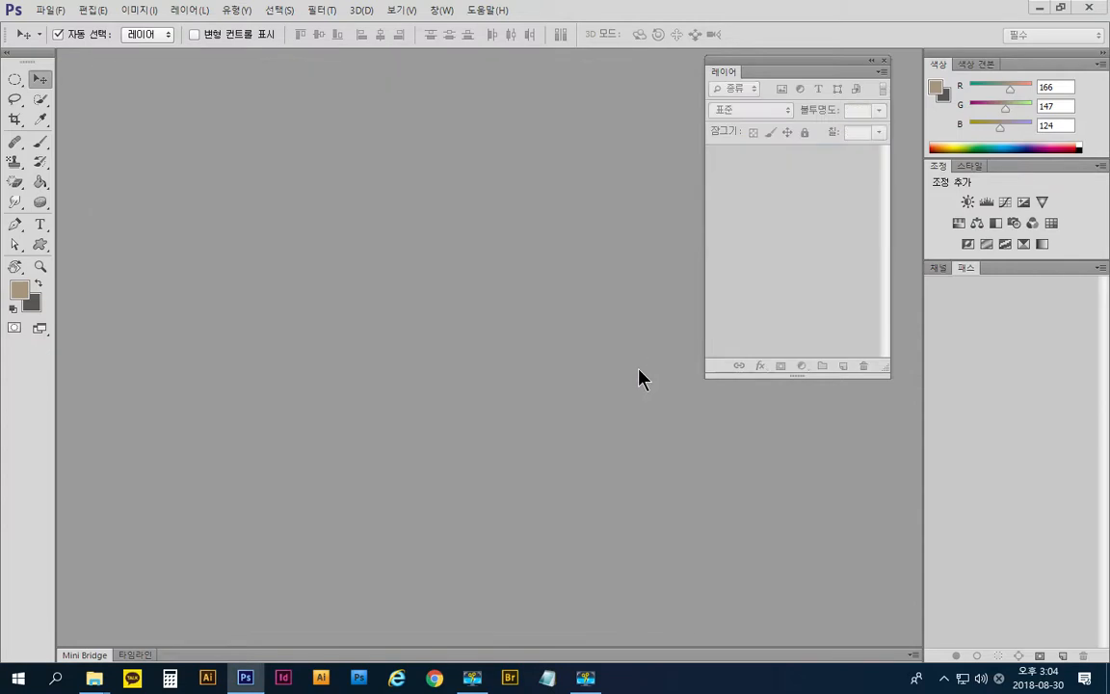
- Open the yellow house image p02-01-06 and enlarge its document window to show the whole picture
{"action": "double_click", "coordinate": [275, 258]}
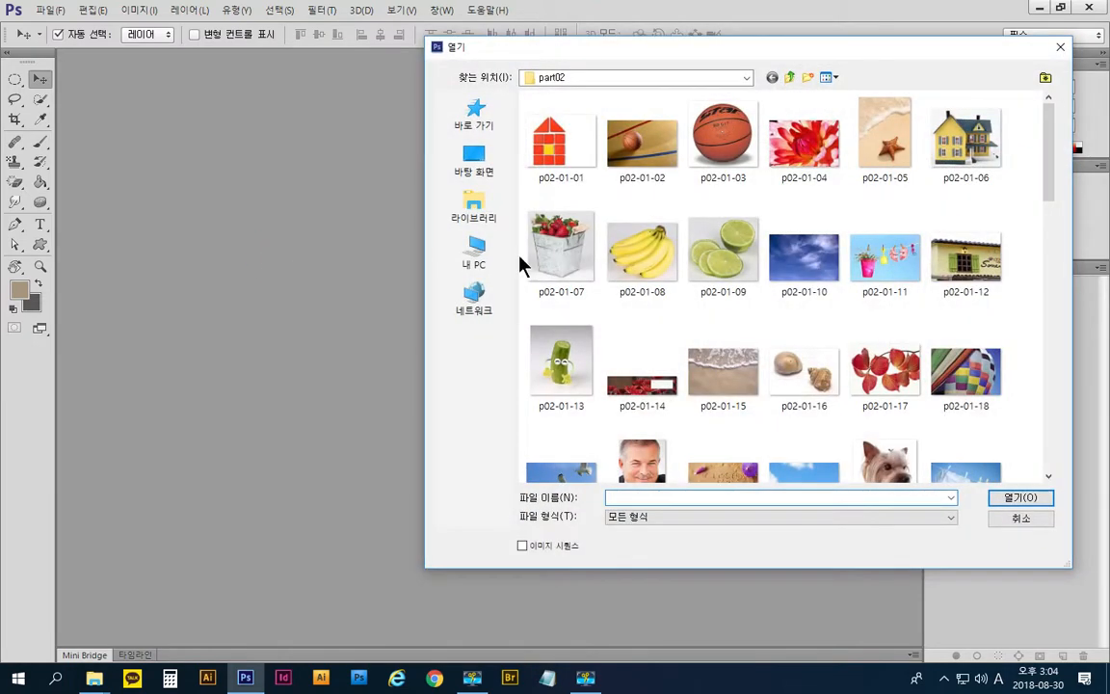
{"action": "left_click", "coordinate": [977, 162]}
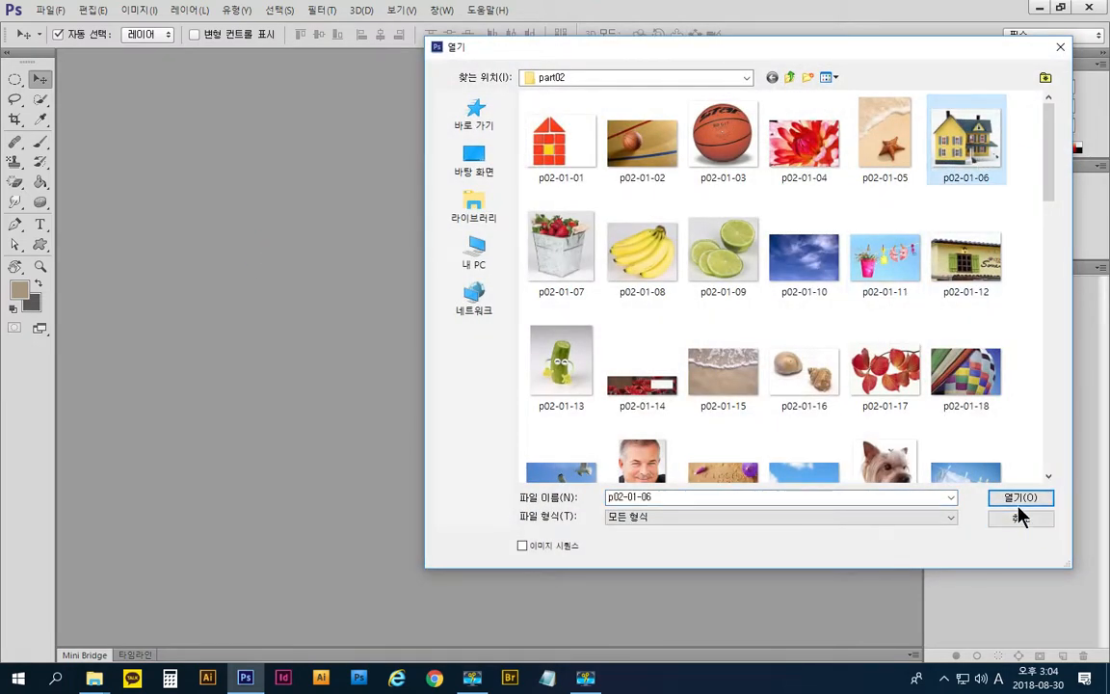
{"action": "left_click", "coordinate": [1027, 499]}
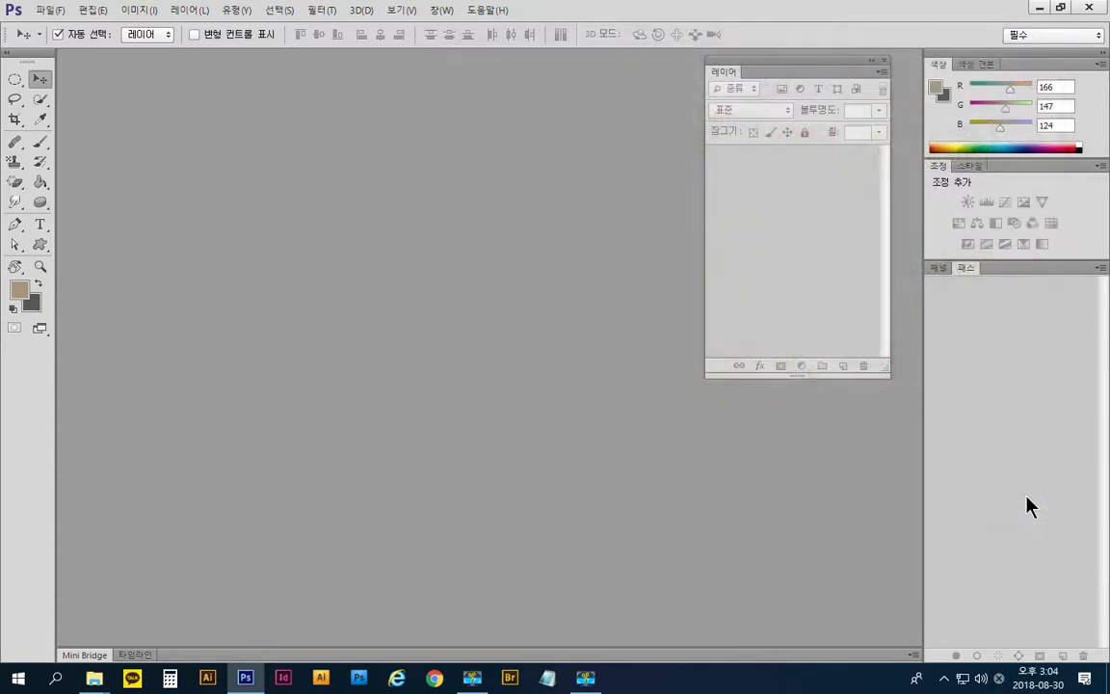
{"action": "left_click_drag", "start_coordinate": [620, 541], "coordinate": [678, 581]}
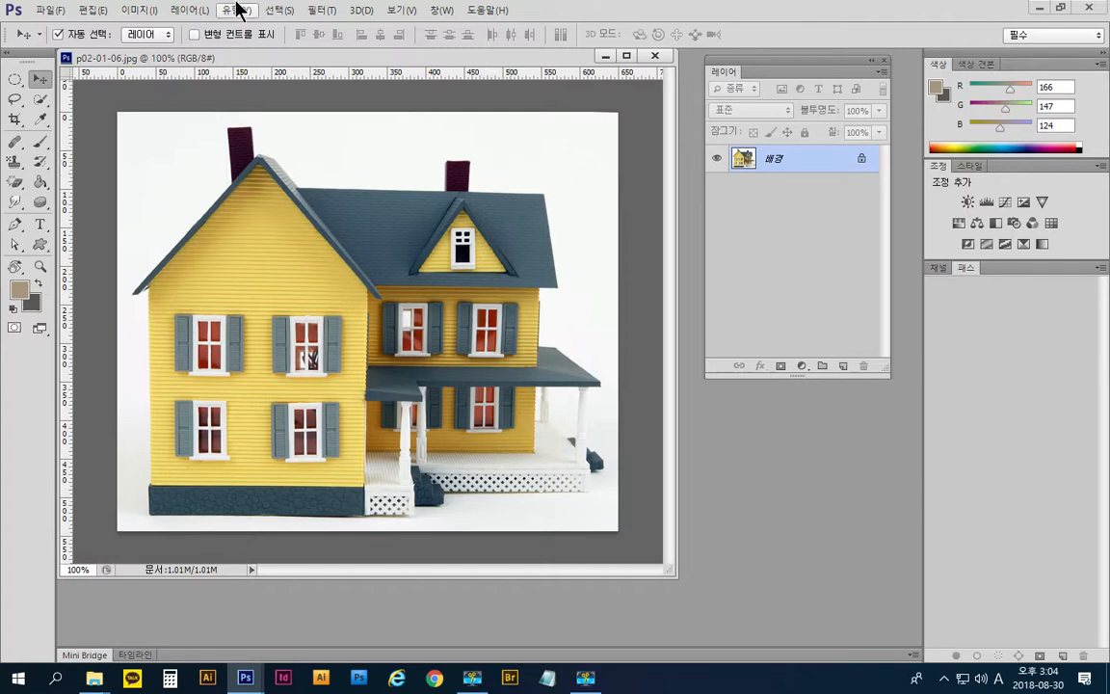
- With the Polygonal Lasso tool, start an outline at the main roof's upper-right corner and follow the roof edge down and in to the wall
{"action": "left_click", "coordinate": [16, 100]}
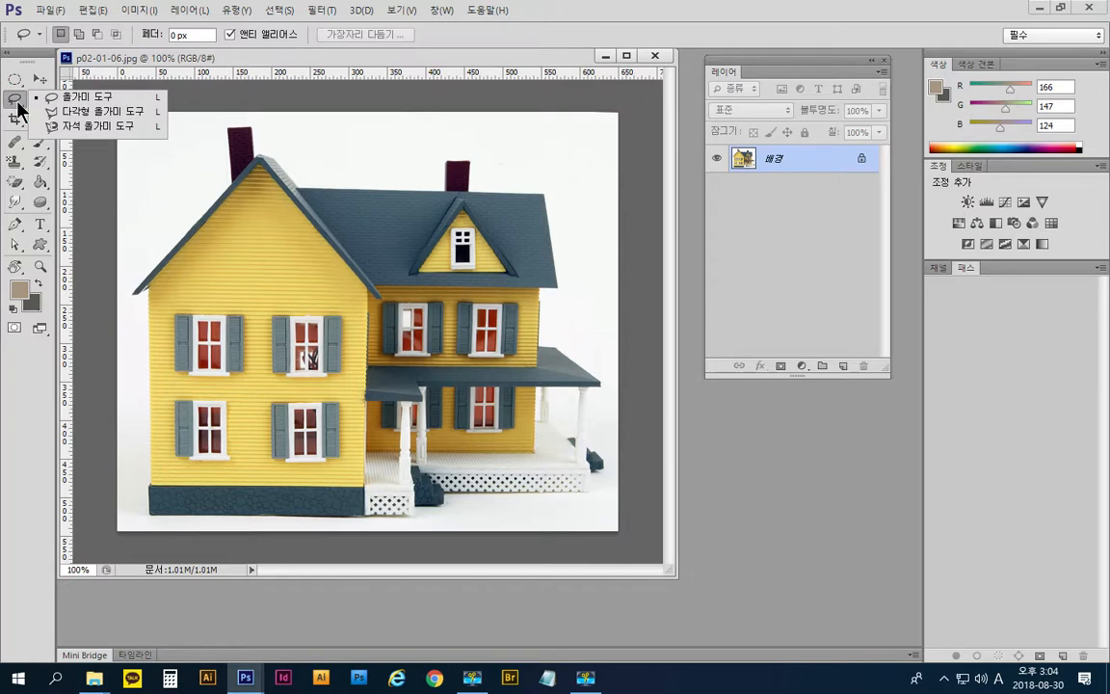
{"action": "left_click", "coordinate": [116, 113]}
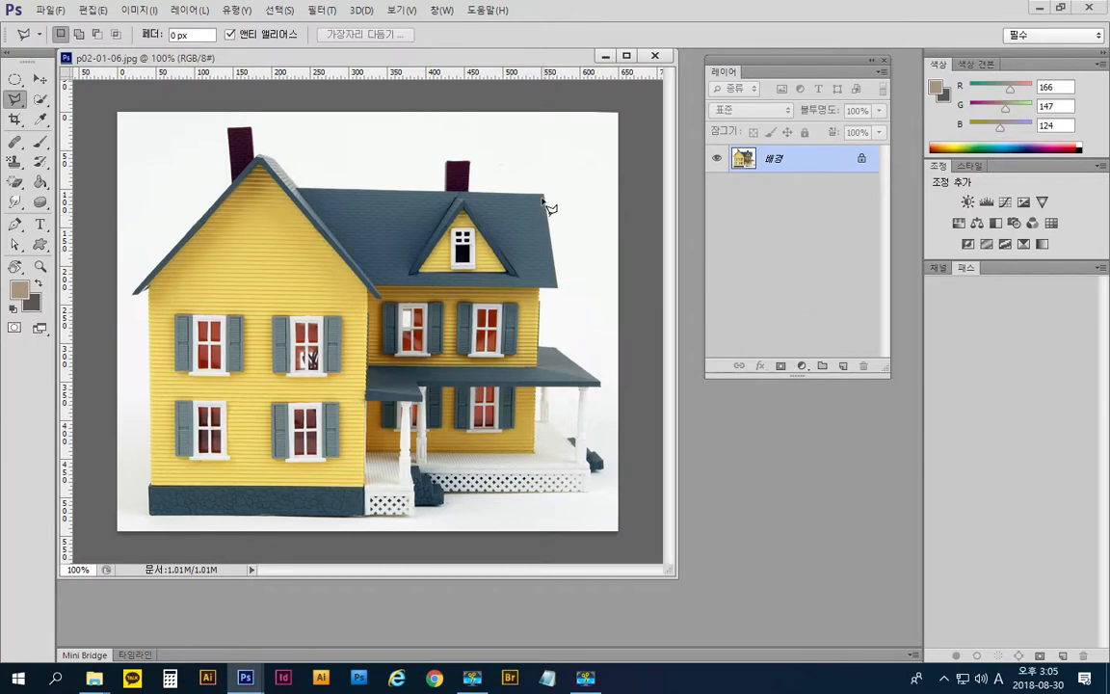
{"action": "scroll", "coordinate": [579, 176], "scroll_direction": "up", "scroll_amount": 5}
{"action": "scroll", "coordinate": [577, 193], "scroll_direction": "up", "scroll_amount": 3}
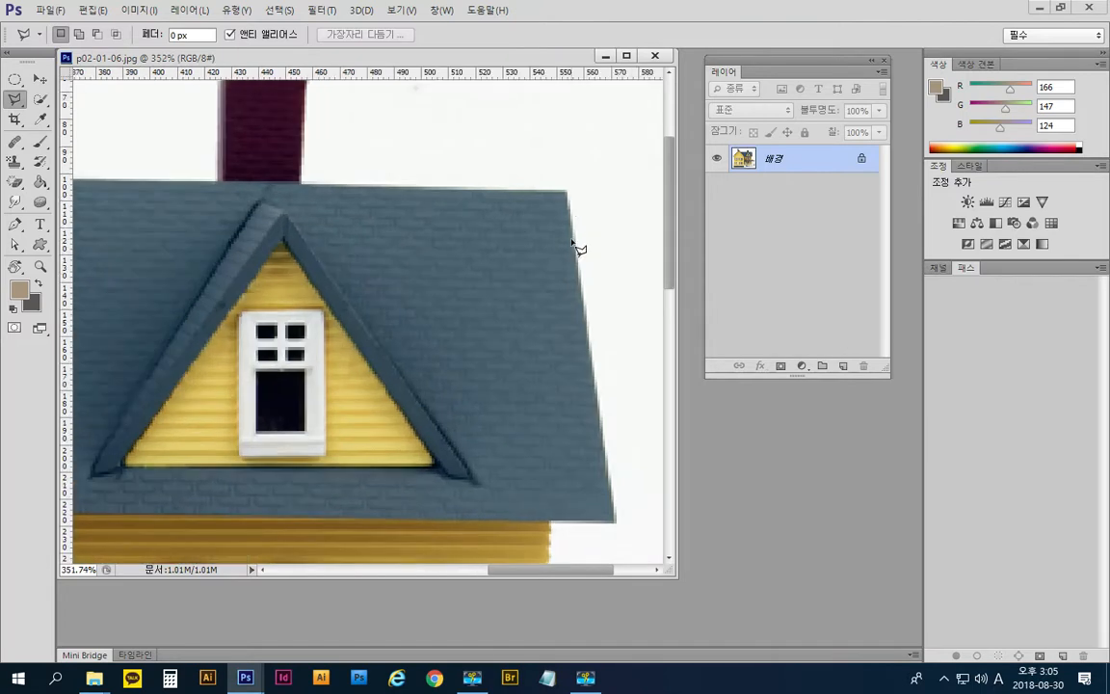
{"action": "key", "text": "space"}
{"action": "left_click_drag", "start_coordinate": [573, 292], "coordinate": [478, 235]}
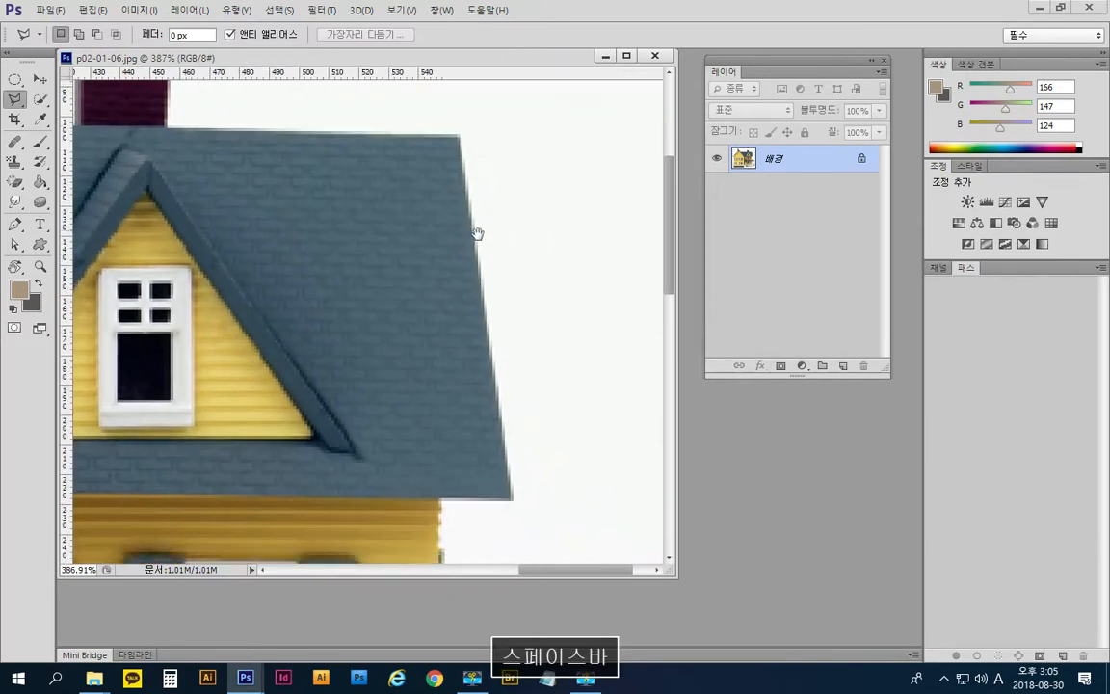
{"action": "left_click", "coordinate": [461, 131]}
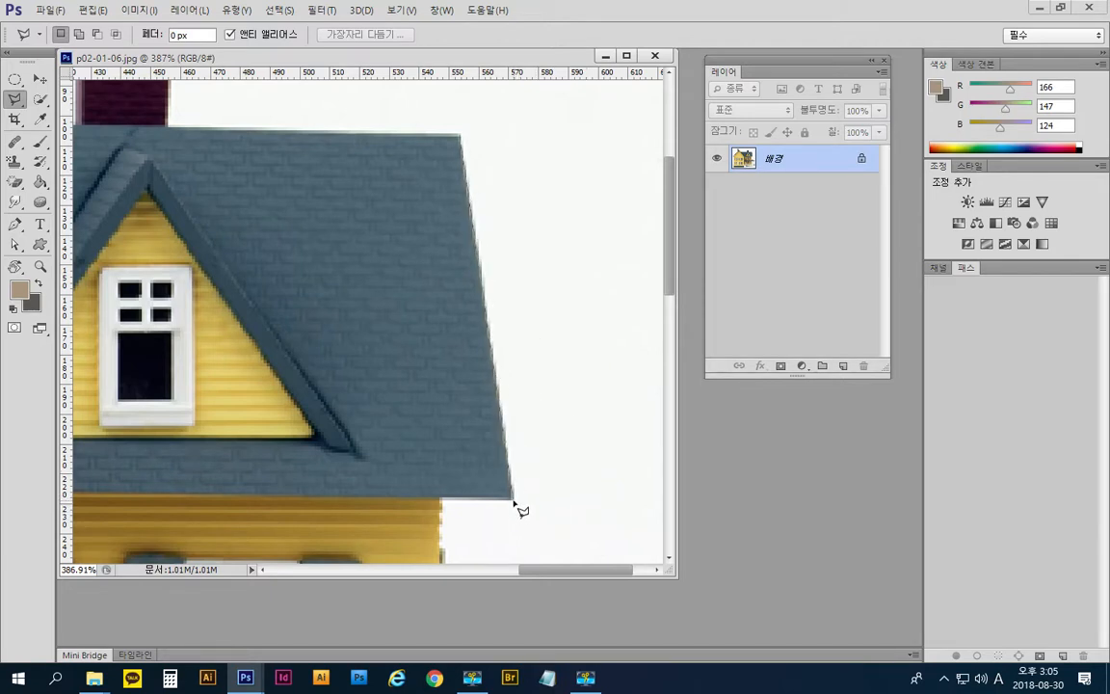
{"action": "left_click", "coordinate": [441, 495]}
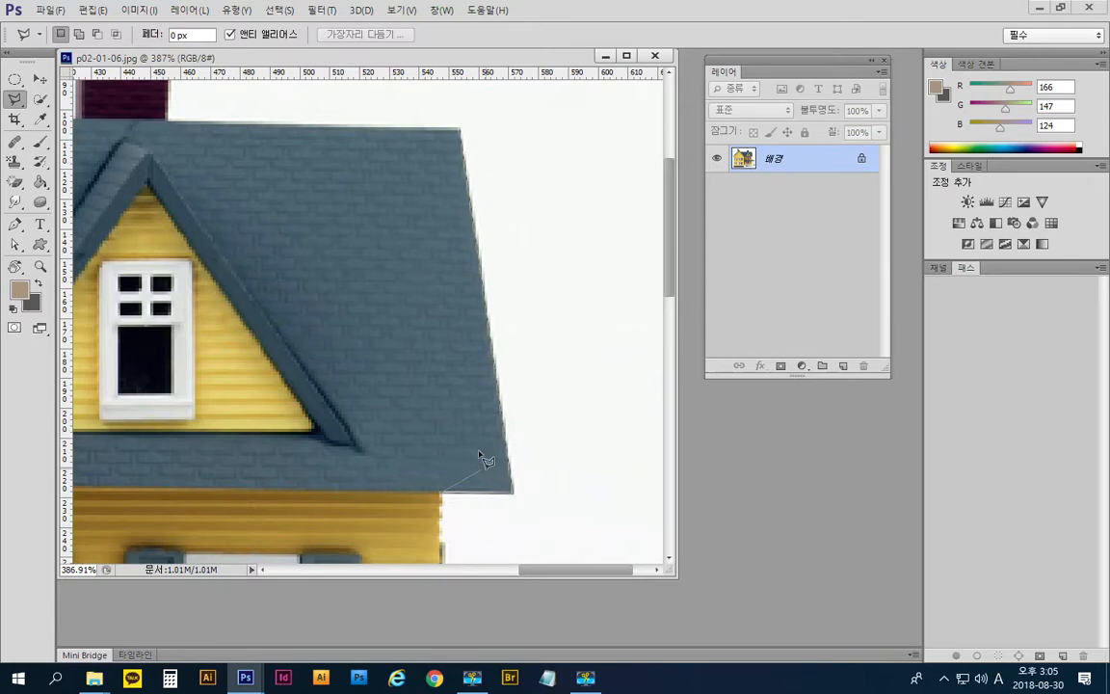
- Continue the polygonal outline down the right wall and around the sloped edge and outer end of the porch roof
{"action": "key", "text": "space"}
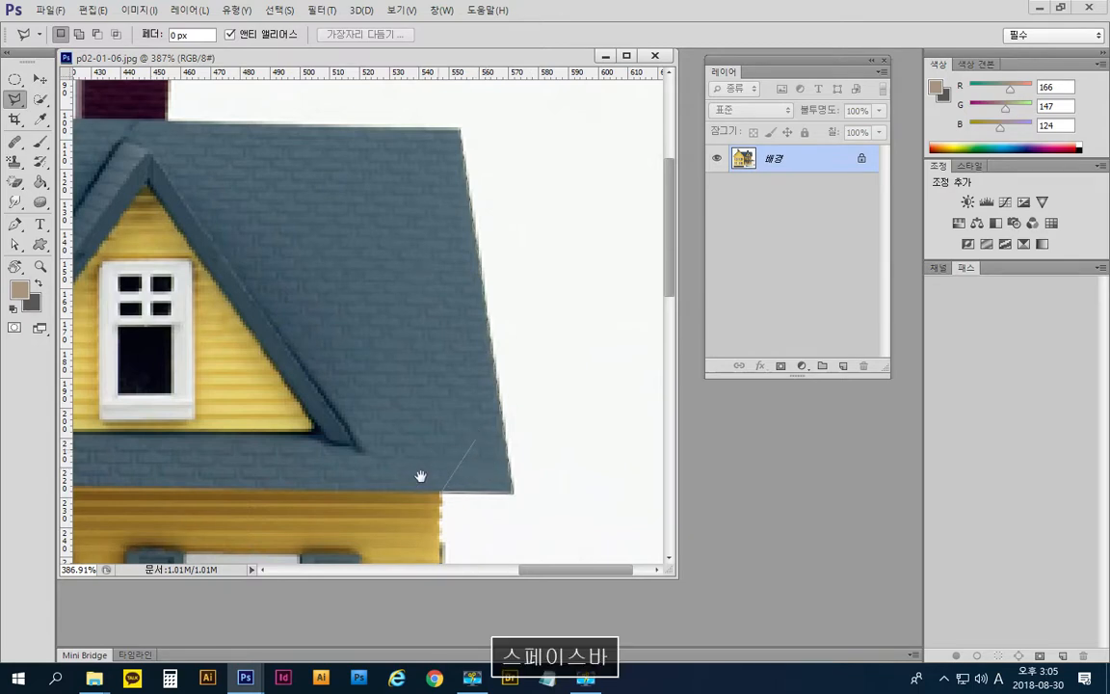
{"action": "mouse_move", "coordinate": [409, 466]}
{"action": "left_mouse_down"}
{"action": "mouse_move", "coordinate": [386, 221]}
{"action": "mouse_move", "coordinate": [396, 112]}
{"action": "left_mouse_up"}
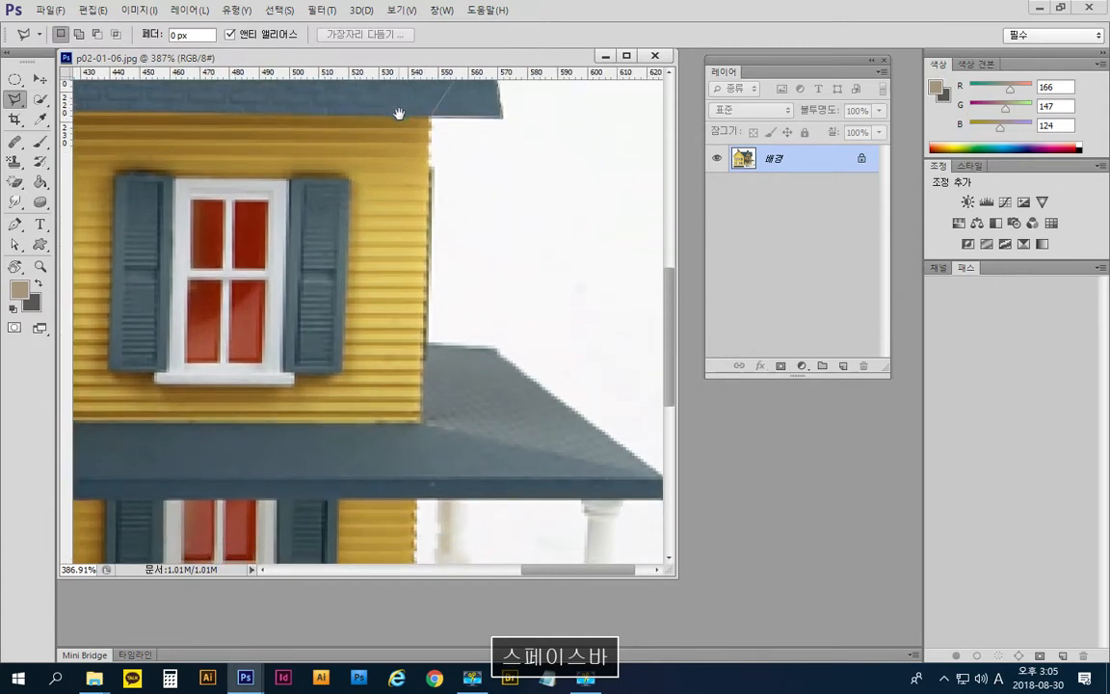
{"action": "left_click", "coordinate": [427, 344]}
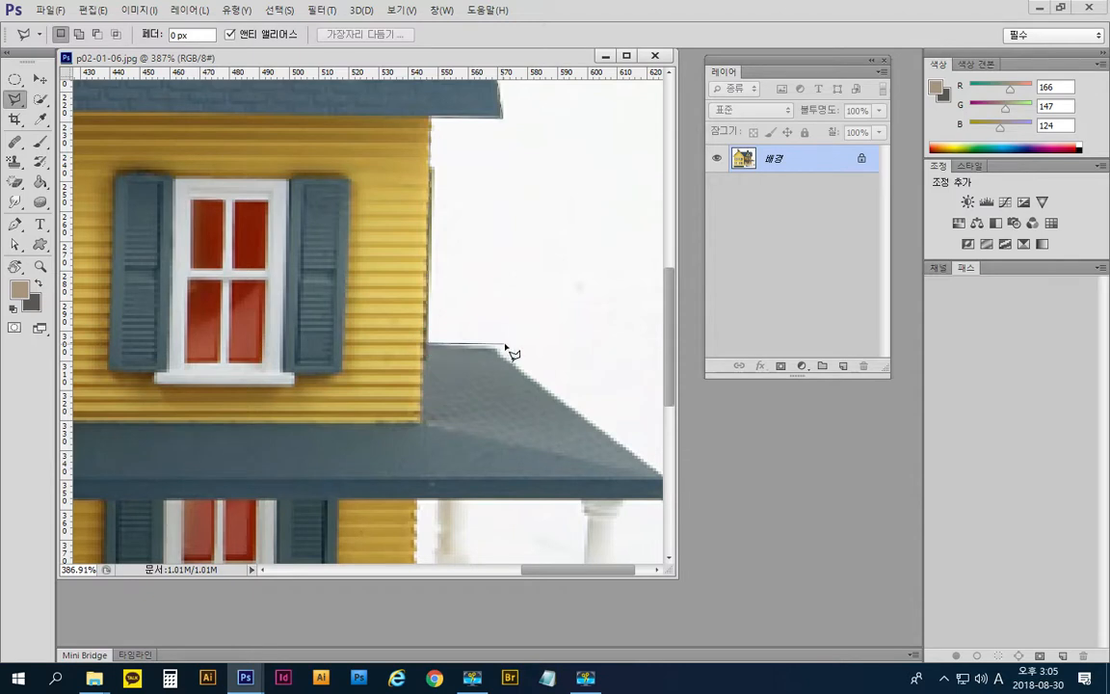
{"action": "left_click", "coordinate": [497, 349]}
{"action": "key", "text": "space"}
{"action": "left_click_drag", "start_coordinate": [545, 438], "coordinate": [419, 350]}
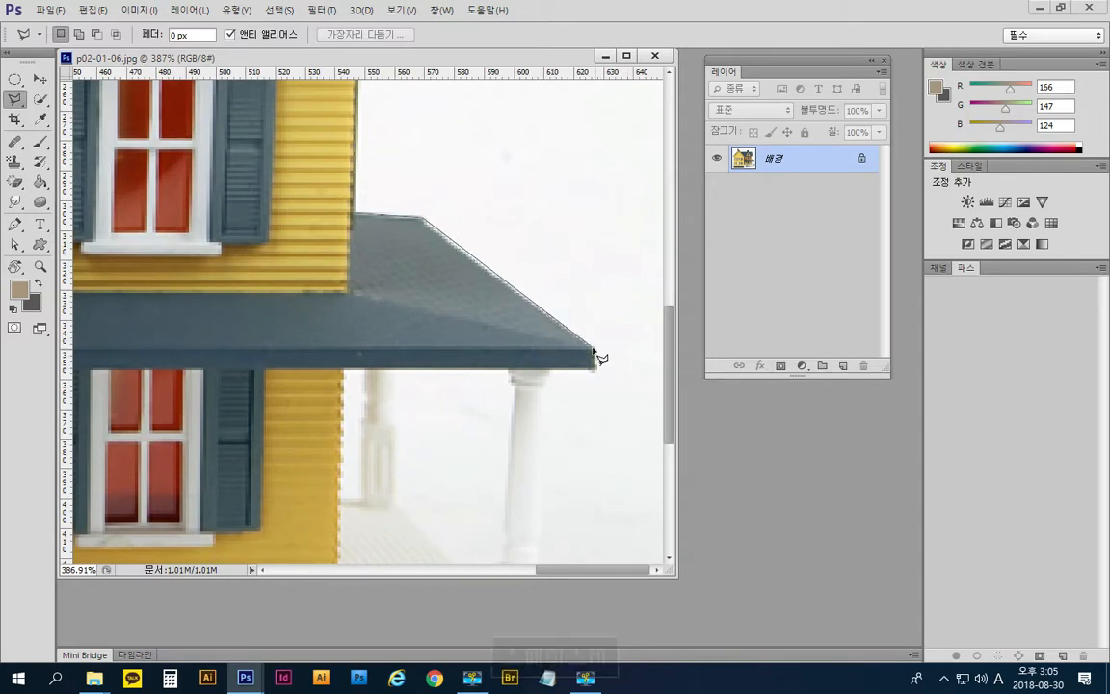
{"action": "left_click", "coordinate": [595, 352]}
{"action": "left_click", "coordinate": [595, 371]}
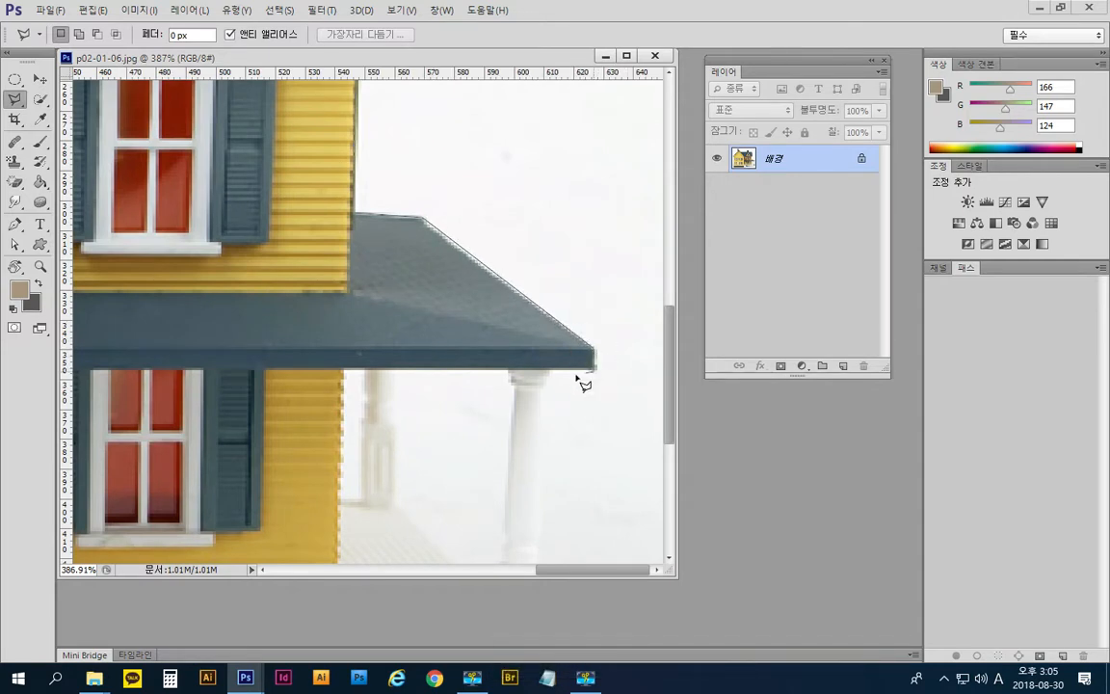
- Continue the polygonal outline down the outer porch post and around the dark side steps to the porch base
{"action": "left_click", "coordinate": [550, 373]}
{"action": "key", "text": "space"}
{"action": "left_click_drag", "start_coordinate": [525, 411], "coordinate": [506, 253]}
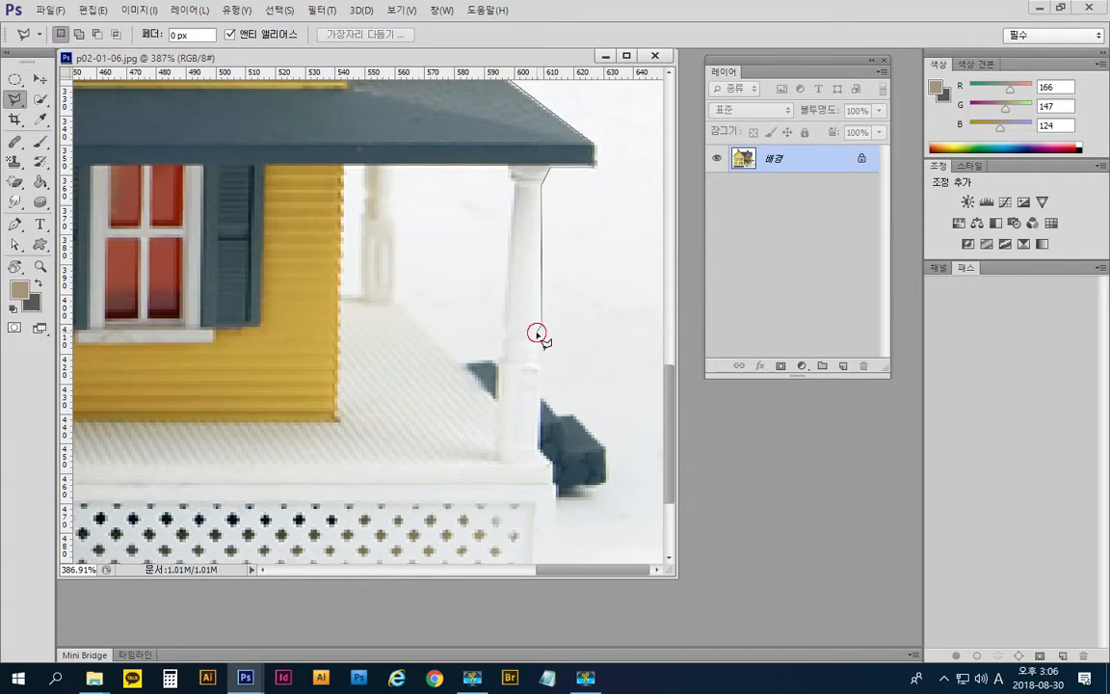
{"action": "left_click", "coordinate": [537, 332]}
{"action": "left_click", "coordinate": [536, 362]}
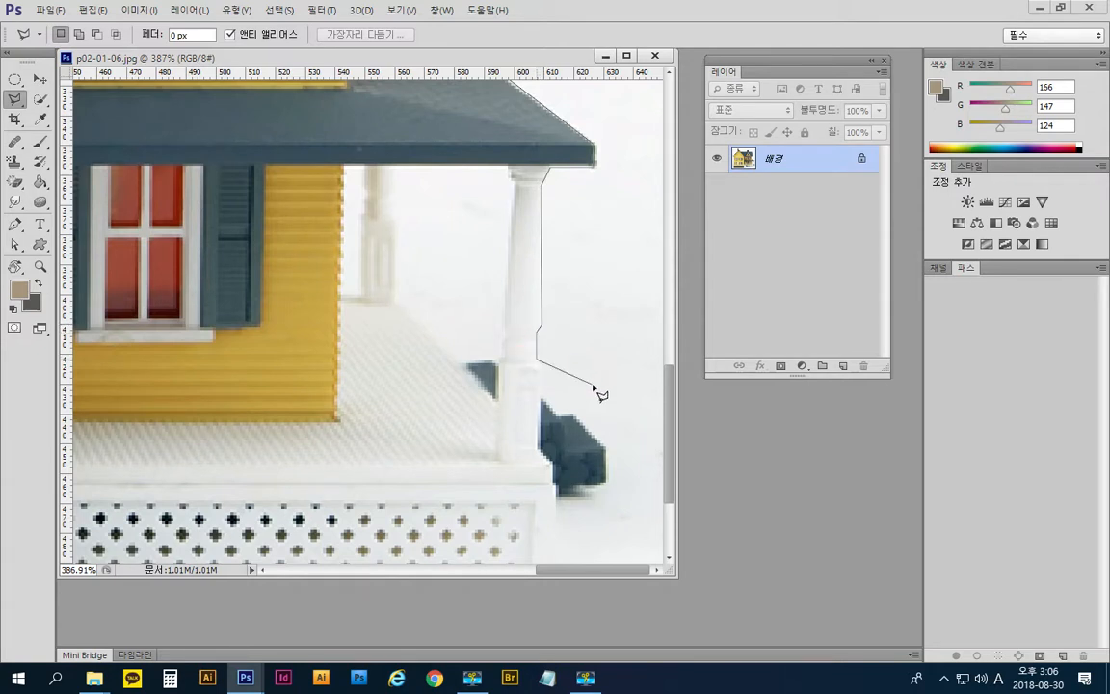
{"action": "left_click", "coordinate": [542, 370]}
{"action": "left_click", "coordinate": [540, 395]}
{"action": "left_click", "coordinate": [555, 414]}
{"action": "left_click", "coordinate": [606, 449]}
{"action": "left_click", "coordinate": [607, 482]}
{"action": "left_click", "coordinate": [555, 500]}
{"action": "key", "text": "space"}
{"action": "left_click_drag", "start_coordinate": [489, 522], "coordinate": [499, 265]}
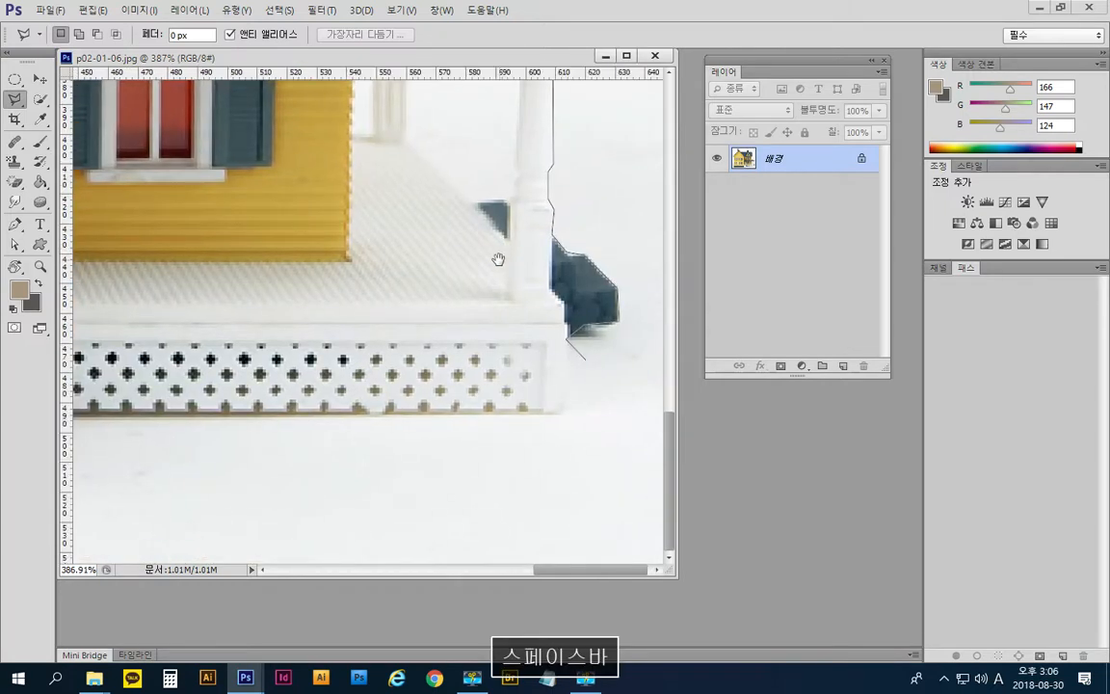
- Place several stray lasso points around the porch base's right corner and remove them back to the foot of the side steps
{"action": "key", "text": "BackSpace"}
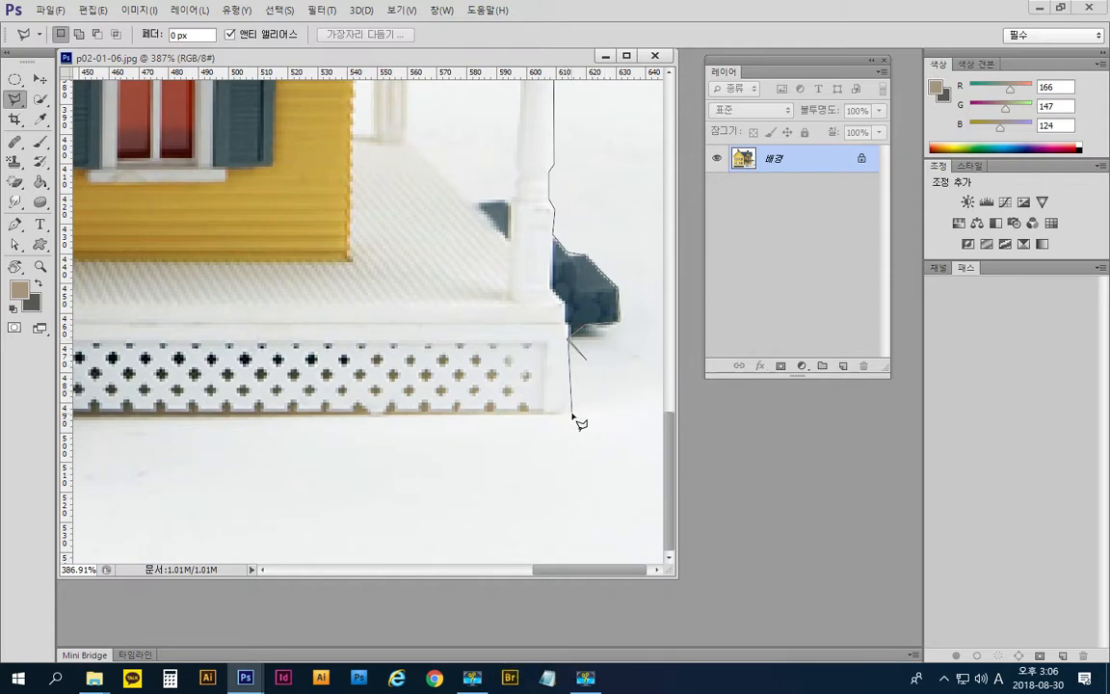
{"action": "left_click", "coordinate": [621, 389]}
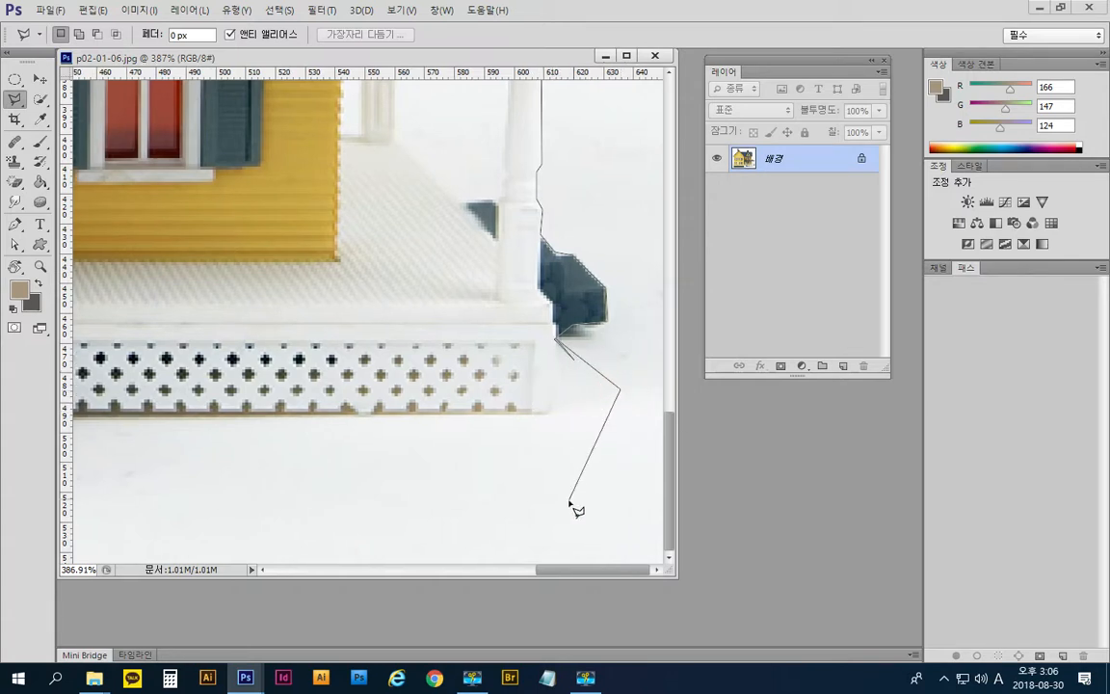
{"action": "key", "text": "ctrl+z"}
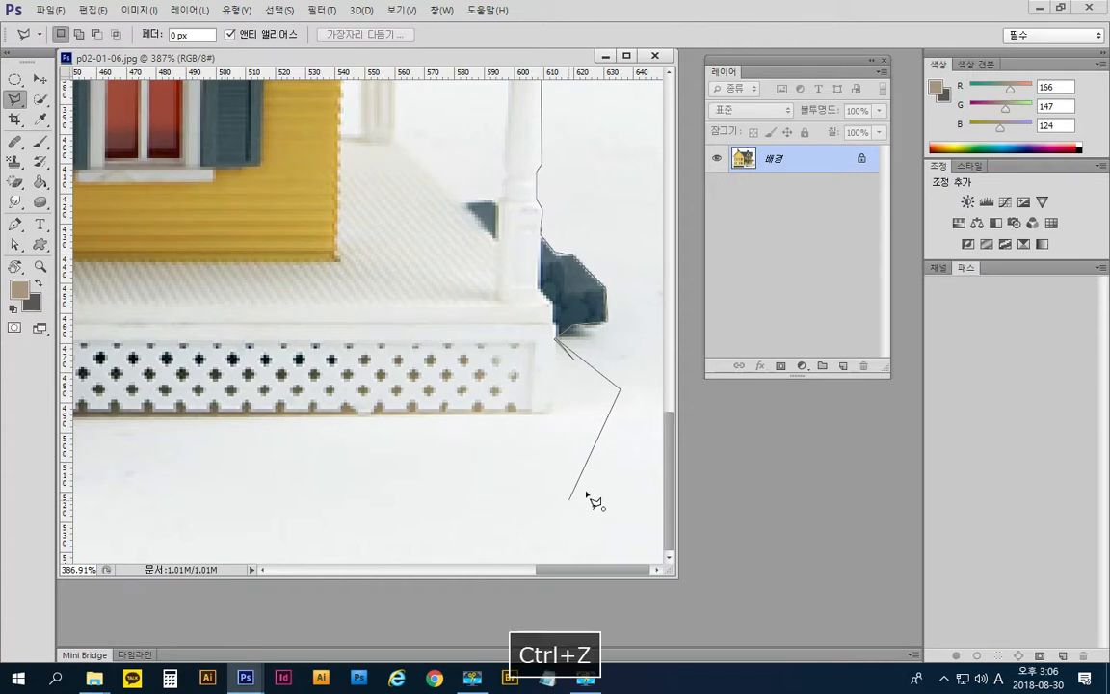
{"action": "left_click", "coordinate": [617, 389]}
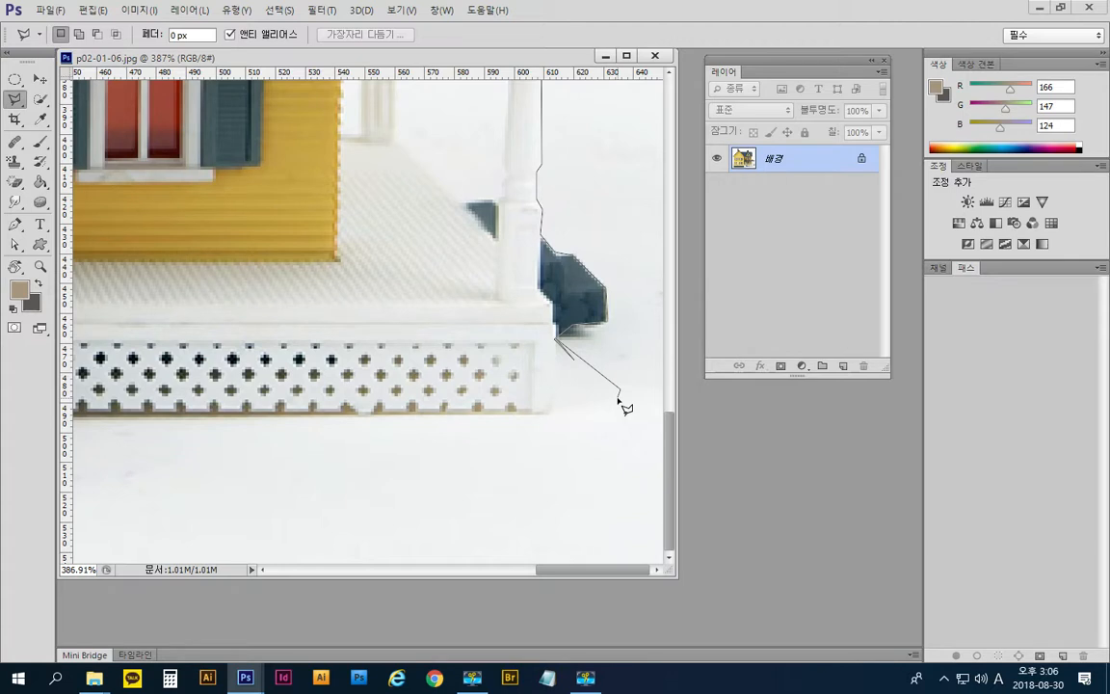
{"action": "left_click", "coordinate": [619, 389]}
{"action": "left_click", "coordinate": [592, 463]}
{"action": "left_click", "coordinate": [448, 462]}
{"action": "left_click", "coordinate": [483, 313]}
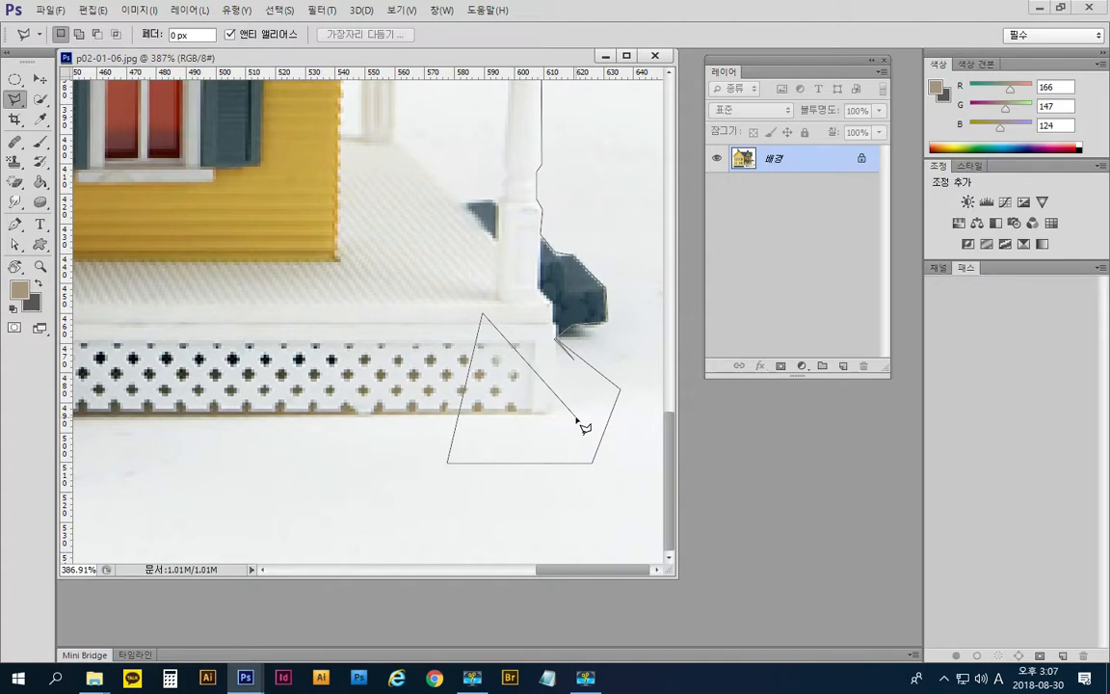
{"action": "key", "text": "Delete"}
{"action": "key", "text": "Delete"}
{"action": "key", "text": "Delete"}
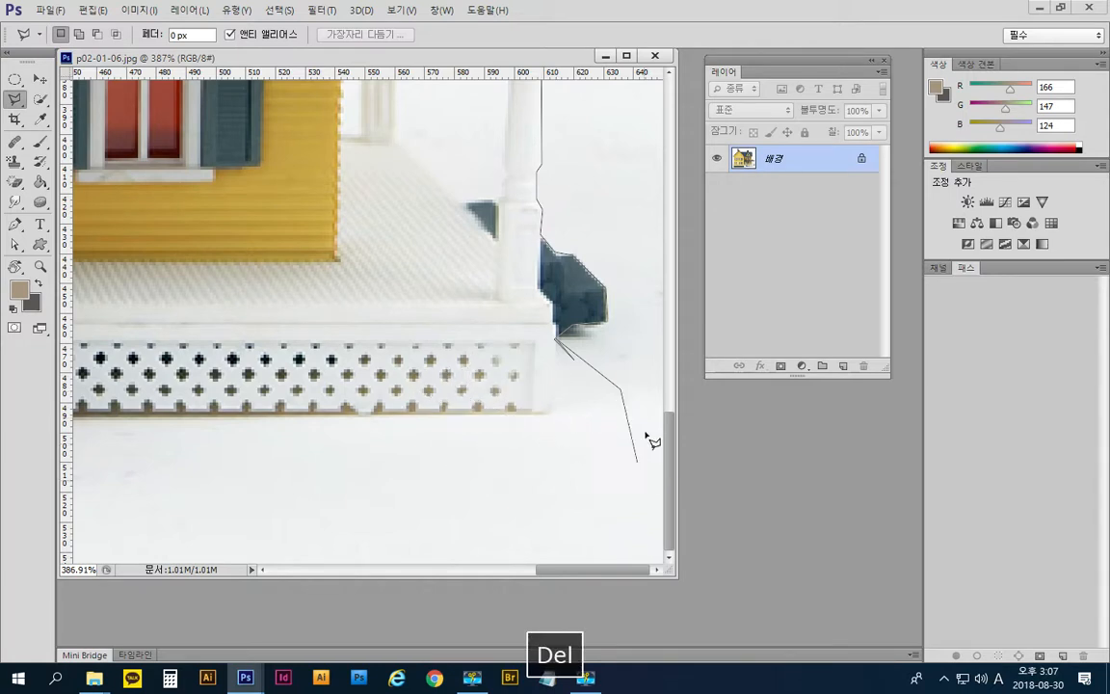
{"action": "key", "text": "Delete"}
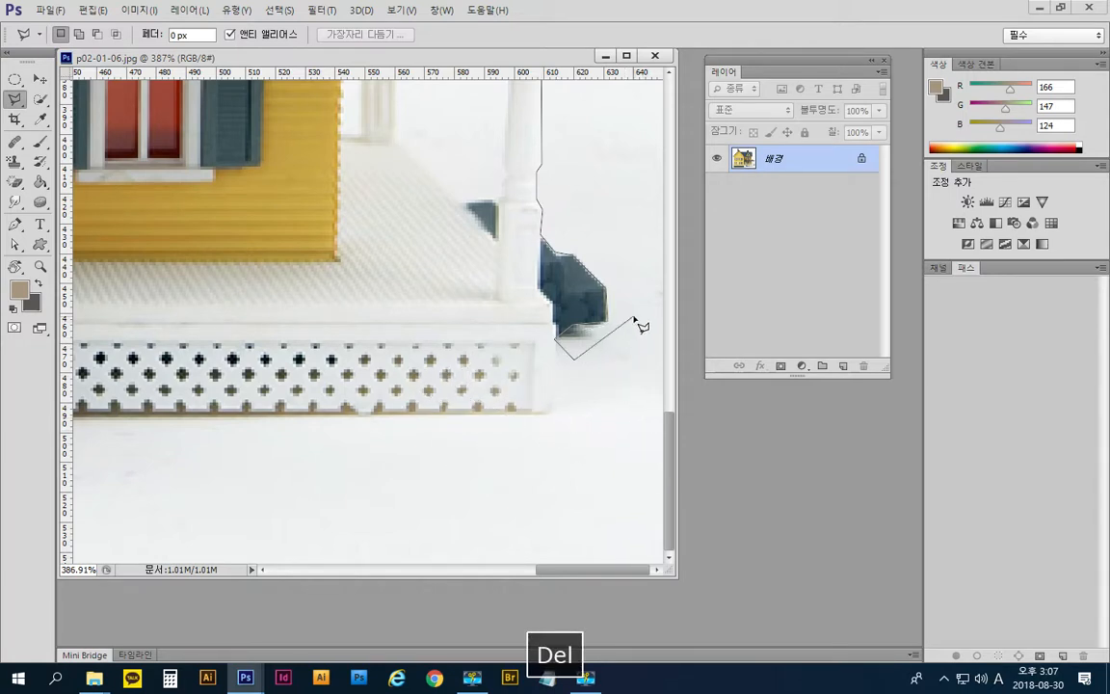
{"action": "key", "text": "Delete"}
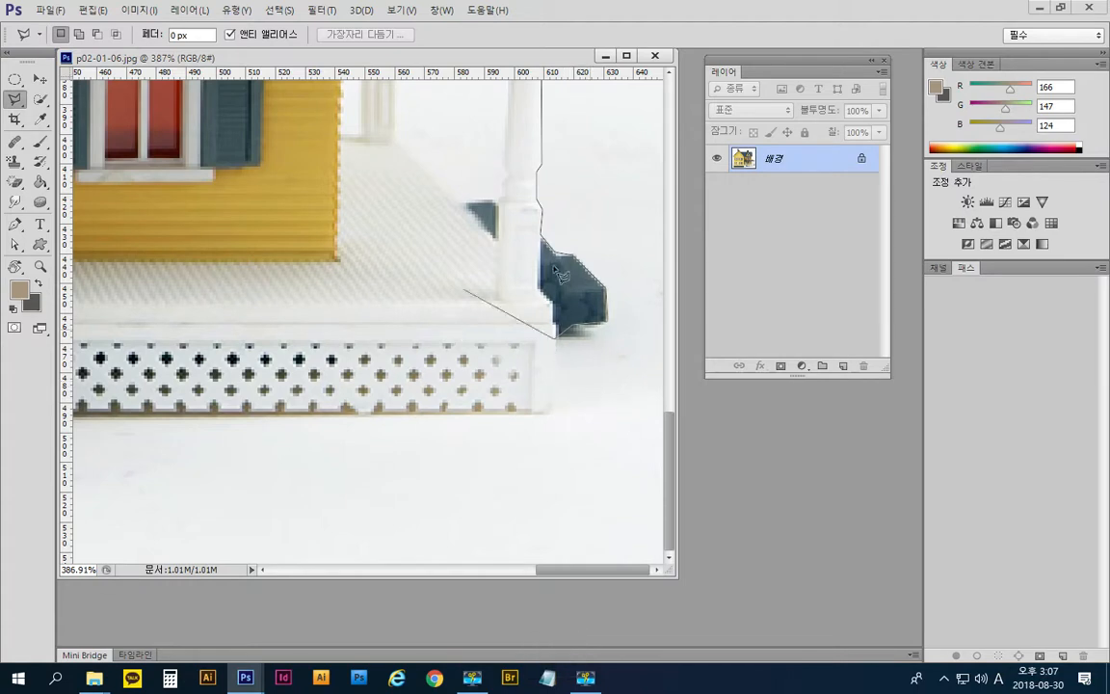
- Continue the polygonal outline around the porch base's right corner, along its lower edge, and beneath the dark stone front steps
{"action": "left_click", "coordinate": [551, 405]}
{"action": "left_click", "coordinate": [541, 414]}
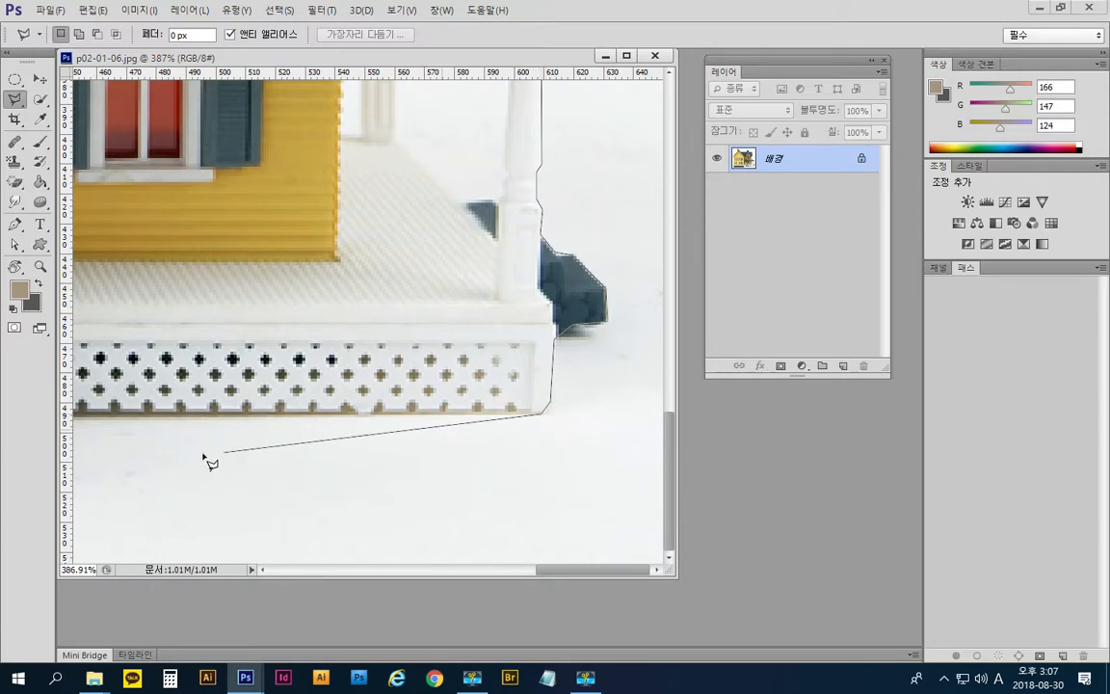
{"action": "left_click", "coordinate": [153, 417]}
{"action": "key", "text": "space"}
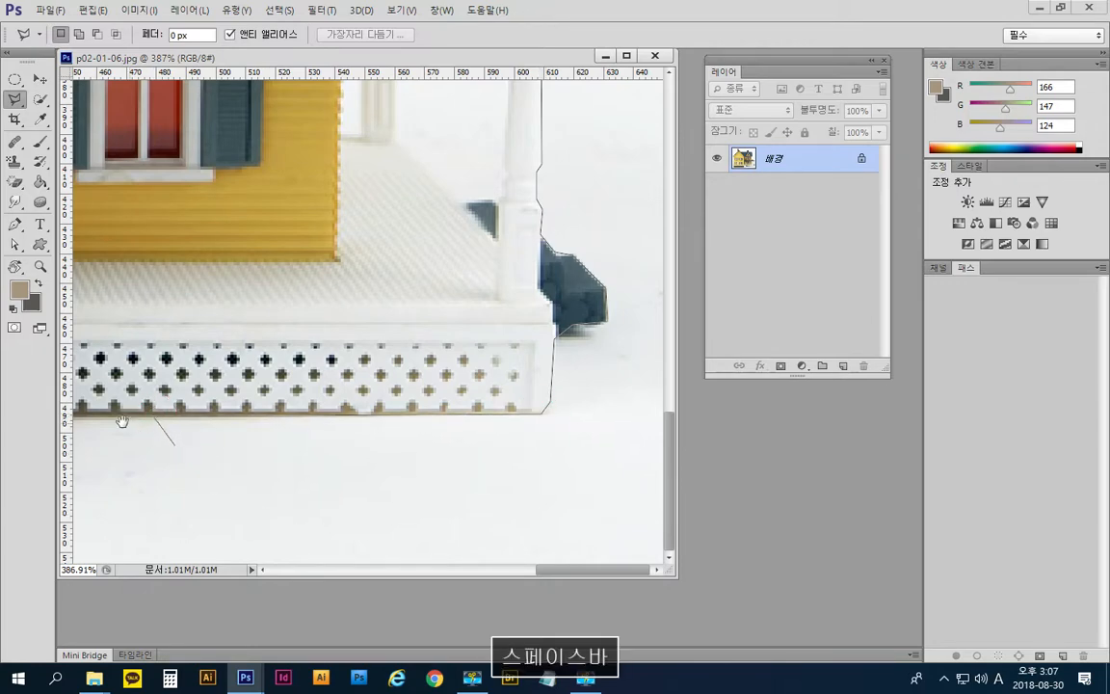
{"action": "left_click_drag", "start_coordinate": [122, 421], "coordinate": [530, 421]}
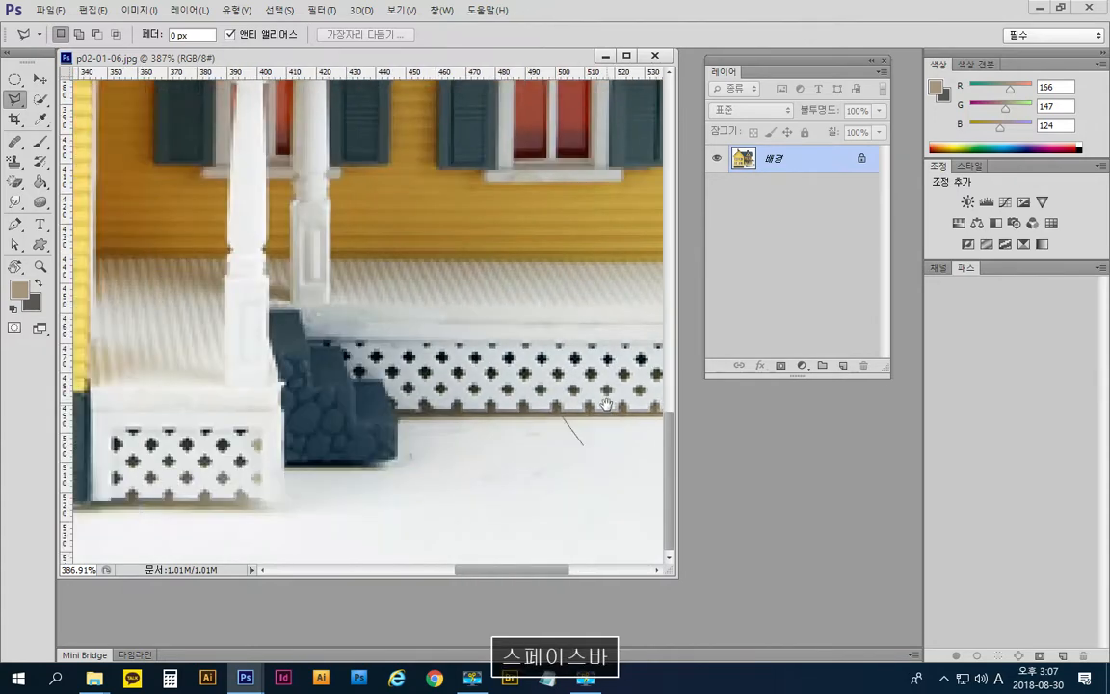
{"action": "left_click", "coordinate": [396, 458]}
{"action": "left_click", "coordinate": [368, 468]}
{"action": "left_click", "coordinate": [287, 470]}
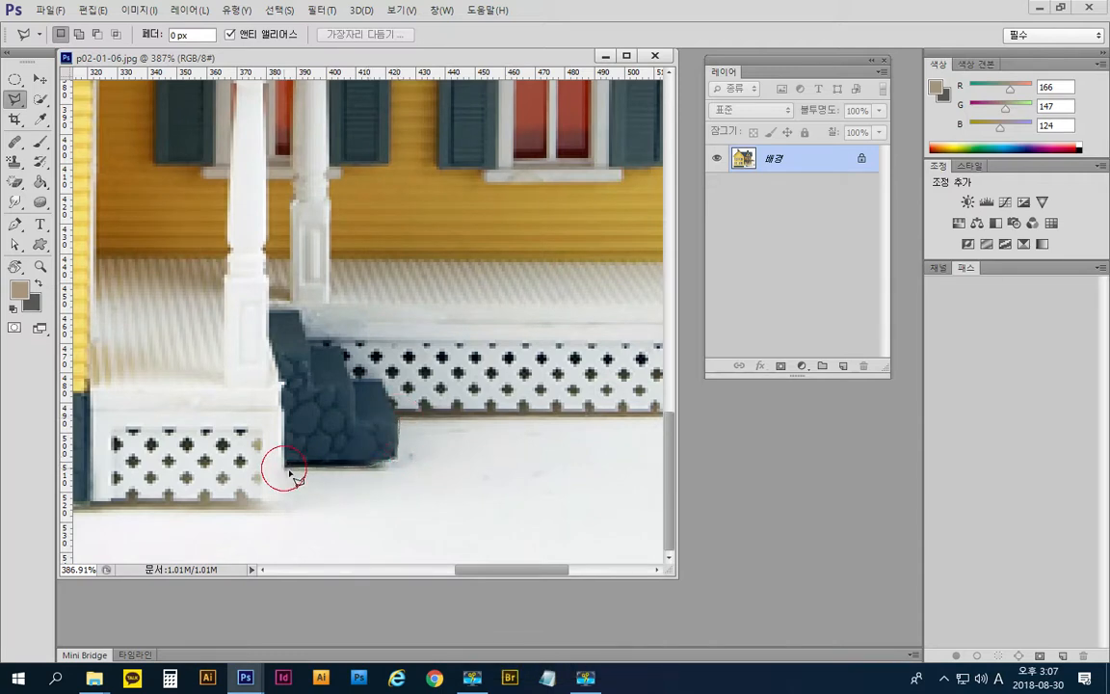
- Continue the polygonal outline down the front porch base's corner and beneath the dark stone foundation to the house's lower-left corner
{"action": "key", "text": "space"}
{"action": "left_click_drag", "start_coordinate": [307, 506], "coordinate": [524, 509]}
{"action": "left_click", "coordinate": [501, 501]}
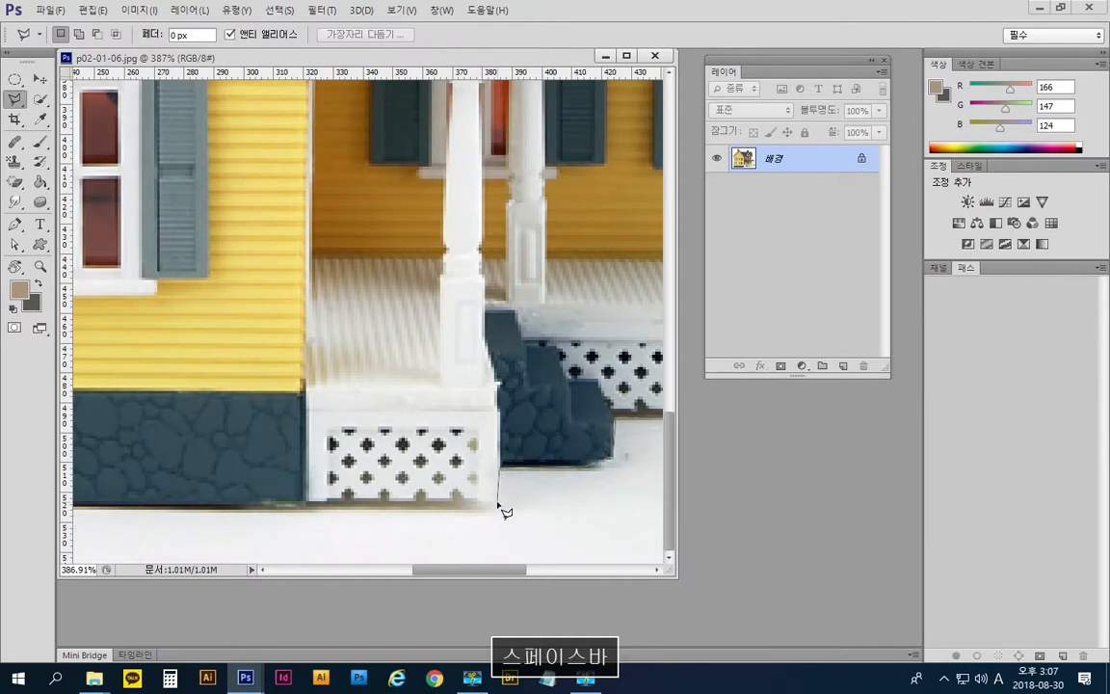
{"action": "left_click", "coordinate": [307, 511]}
{"action": "key", "text": "space"}
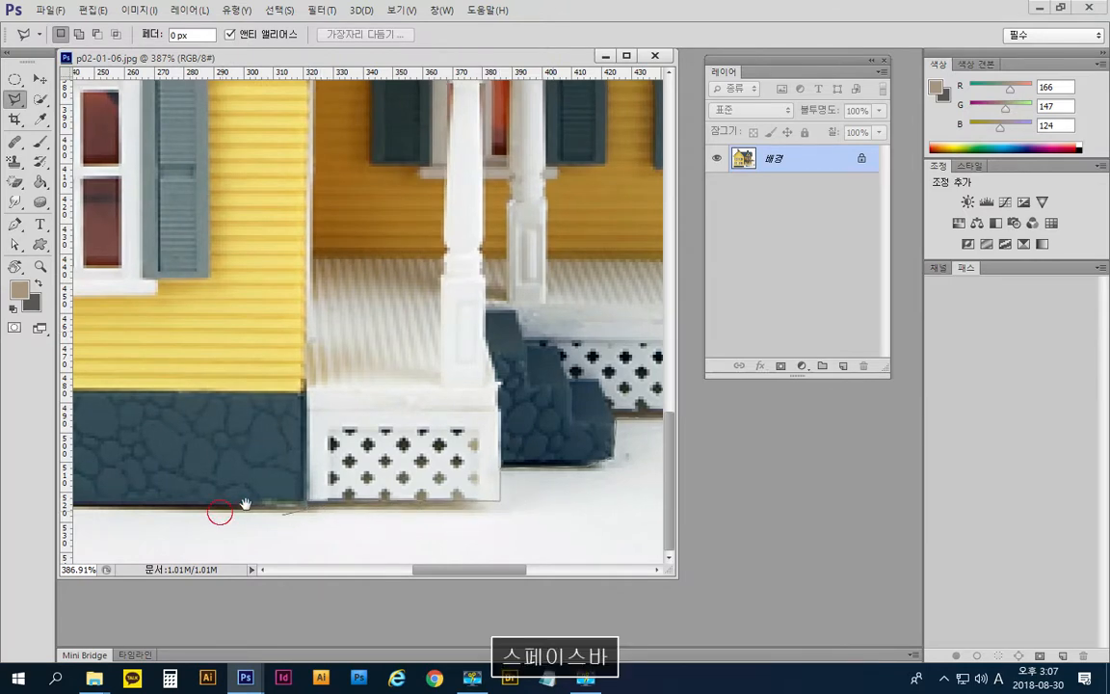
{"action": "left_click_drag", "start_coordinate": [218, 513], "coordinate": [905, 456]}
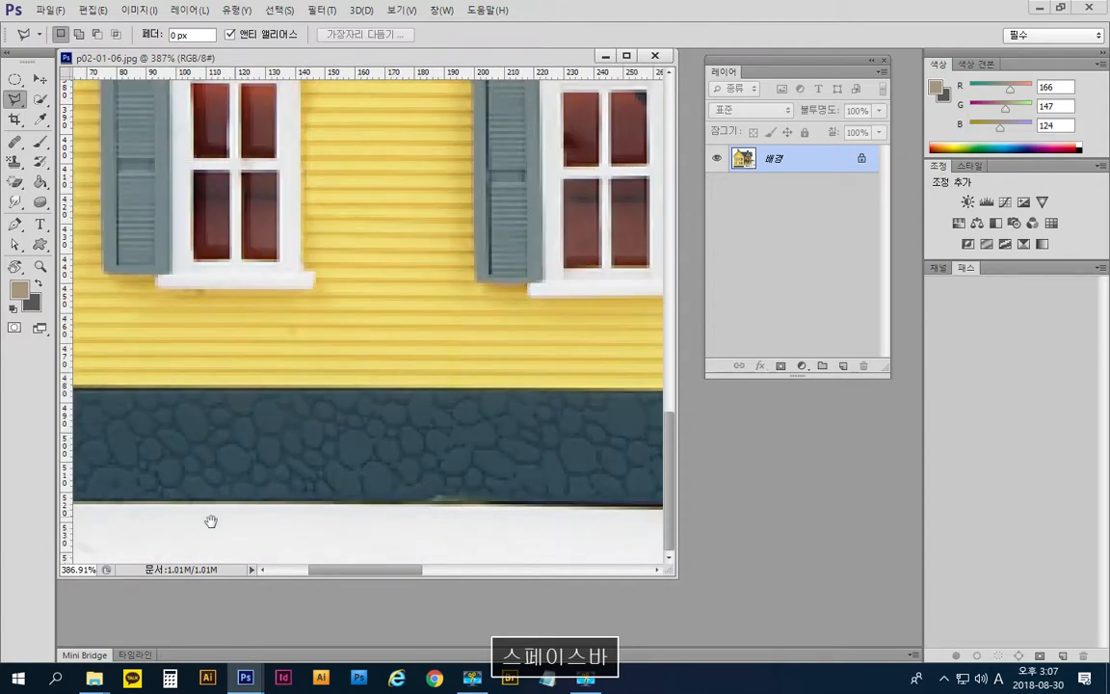
{"action": "key", "text": "space"}
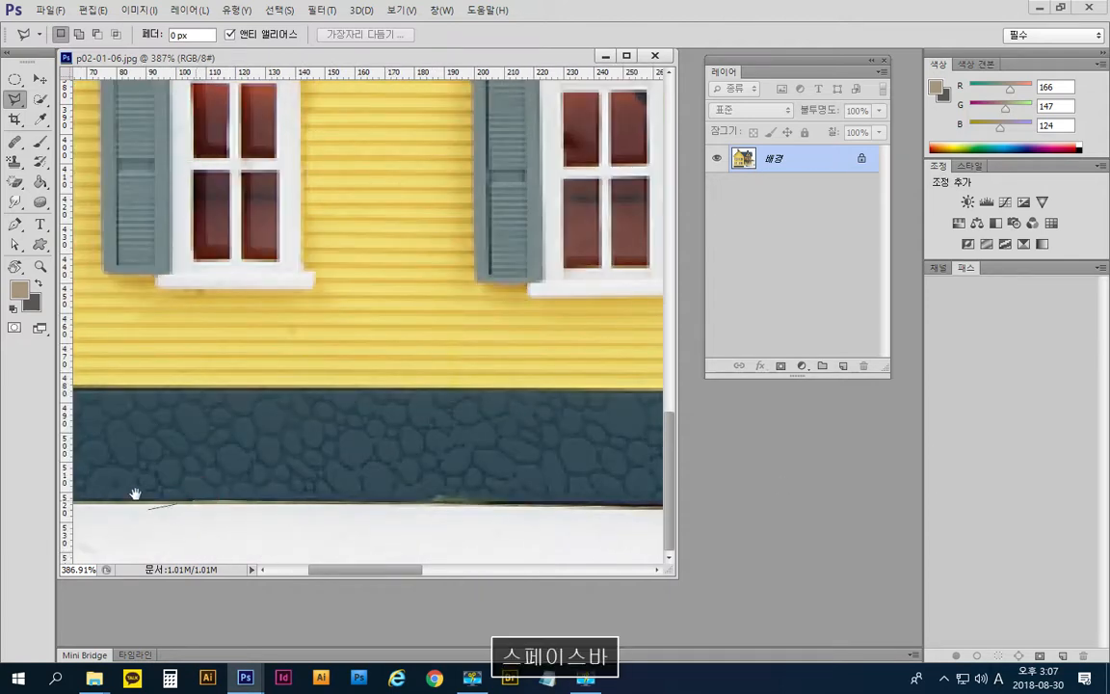
{"action": "left_click_drag", "start_coordinate": [136, 496], "coordinate": [650, 460]}
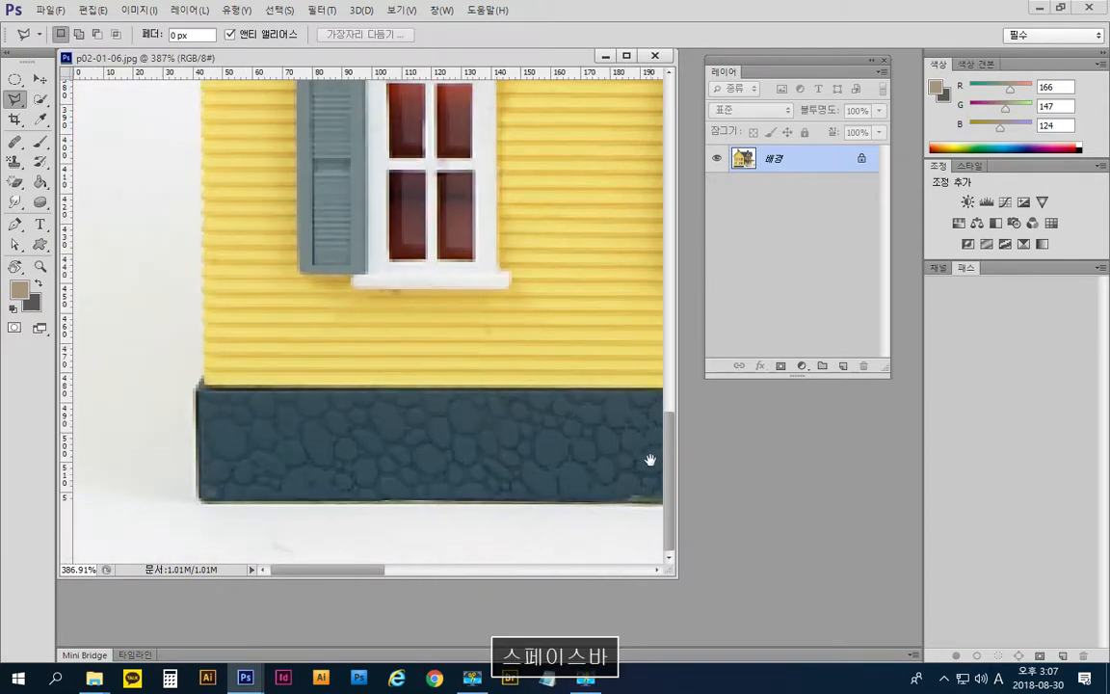
{"action": "left_click", "coordinate": [203, 502]}
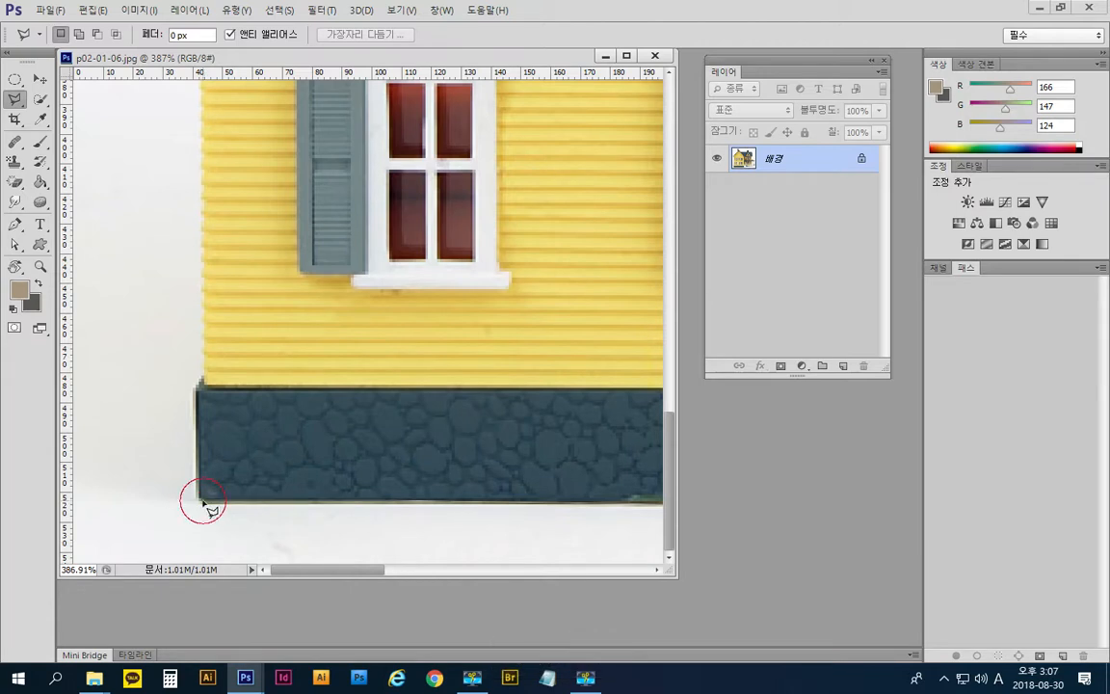
- Continue the polygonal outline up the foundation's outer end and the yellow left wall to the underside of the eave
{"action": "left_click", "coordinate": [197, 386]}
{"action": "left_click", "coordinate": [206, 378]}
{"action": "key", "text": "space"}
{"action": "mouse_move", "coordinate": [251, 142]}
{"action": "left_mouse_down"}
{"action": "mouse_move", "coordinate": [270, 361]}
{"action": "mouse_move", "coordinate": [255, 471]}
{"action": "left_mouse_up"}
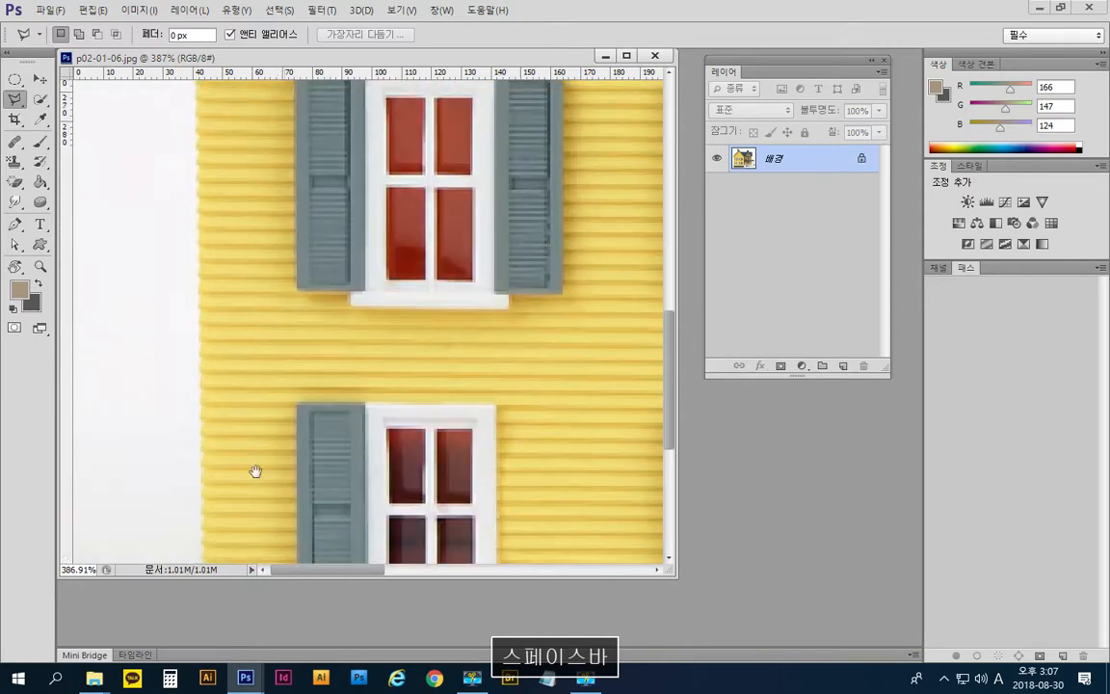
{"action": "left_click", "coordinate": [197, 127]}
{"action": "key", "text": "space"}
{"action": "left_click_drag", "start_coordinate": [223, 118], "coordinate": [280, 444]}
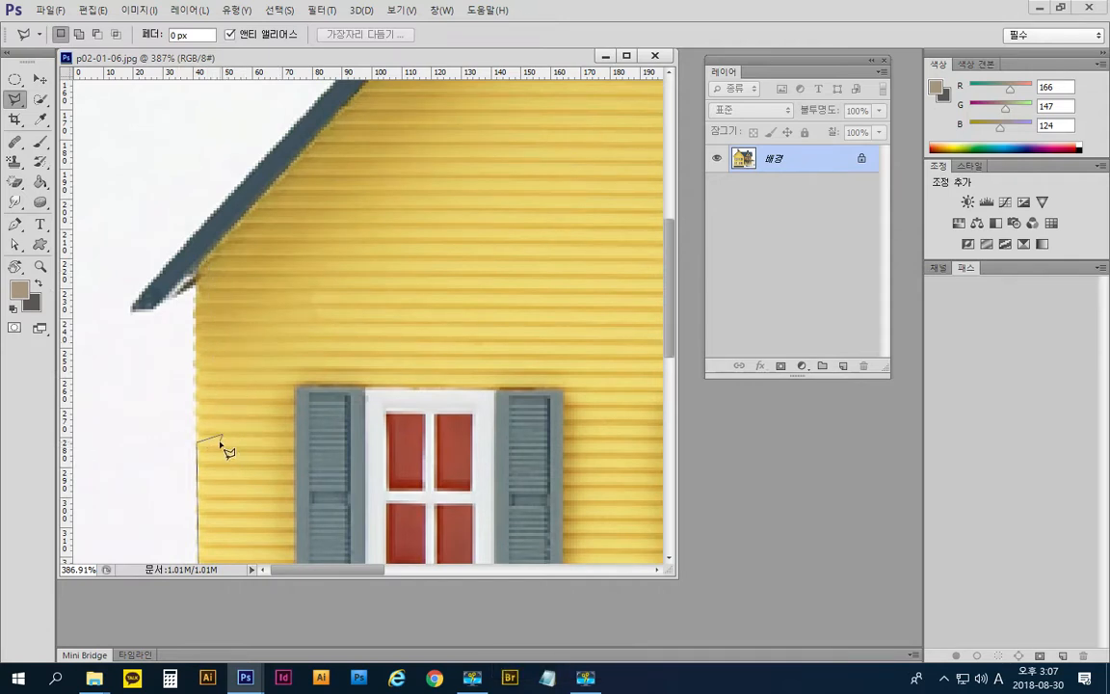
{"action": "key", "text": "Delete"}
{"action": "left_click", "coordinate": [194, 285]}
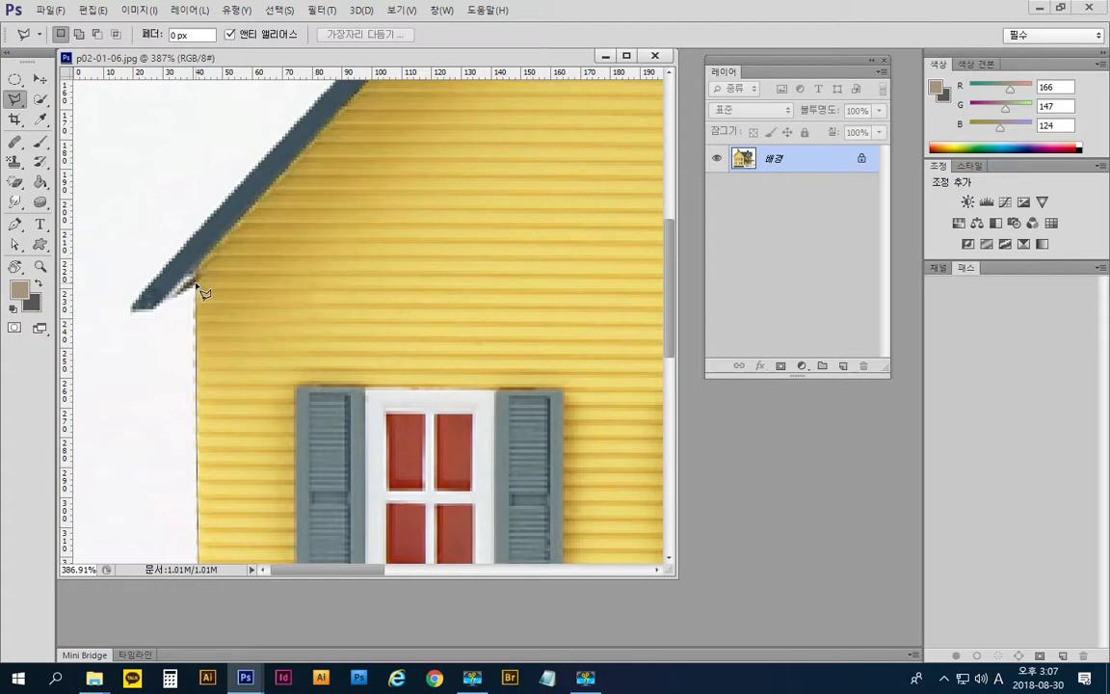
- Continue the polygonal outline around the left eave tip and up the sloped roof edge towards the tall chimney
{"action": "left_click", "coordinate": [133, 309]}
{"action": "left_click", "coordinate": [305, 115]}
{"action": "key", "text": "space"}
{"action": "left_click_drag", "start_coordinate": [396, 136], "coordinate": [321, 468]}
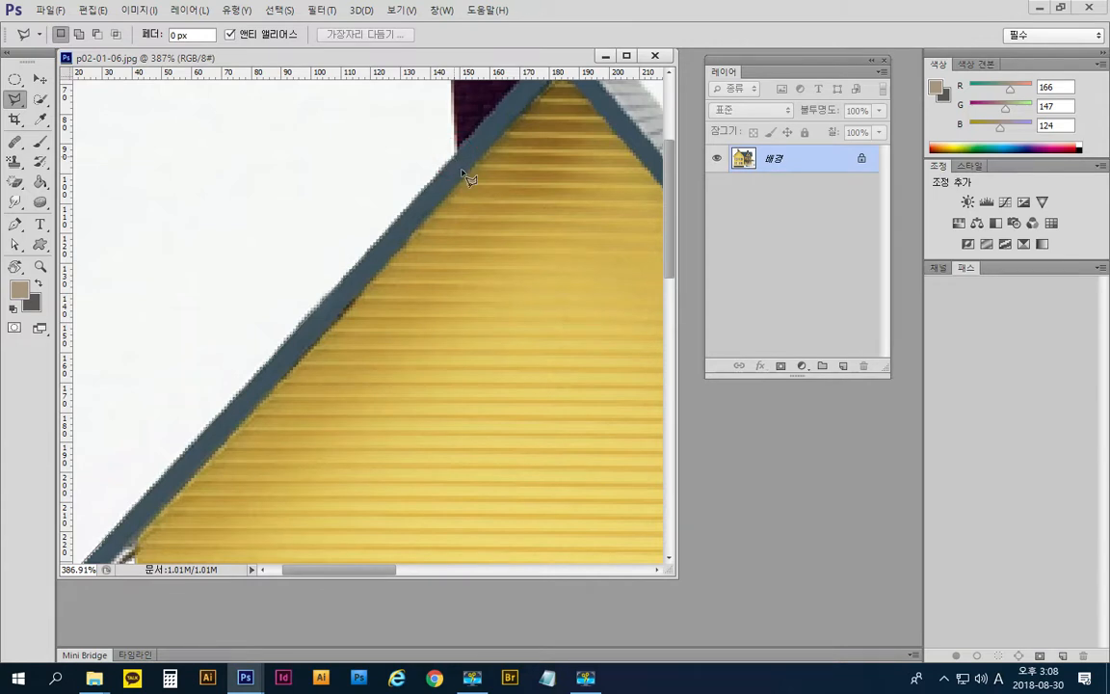
{"action": "key", "text": "space"}
{"action": "left_click_drag", "start_coordinate": [498, 302], "coordinate": [498, 506]}
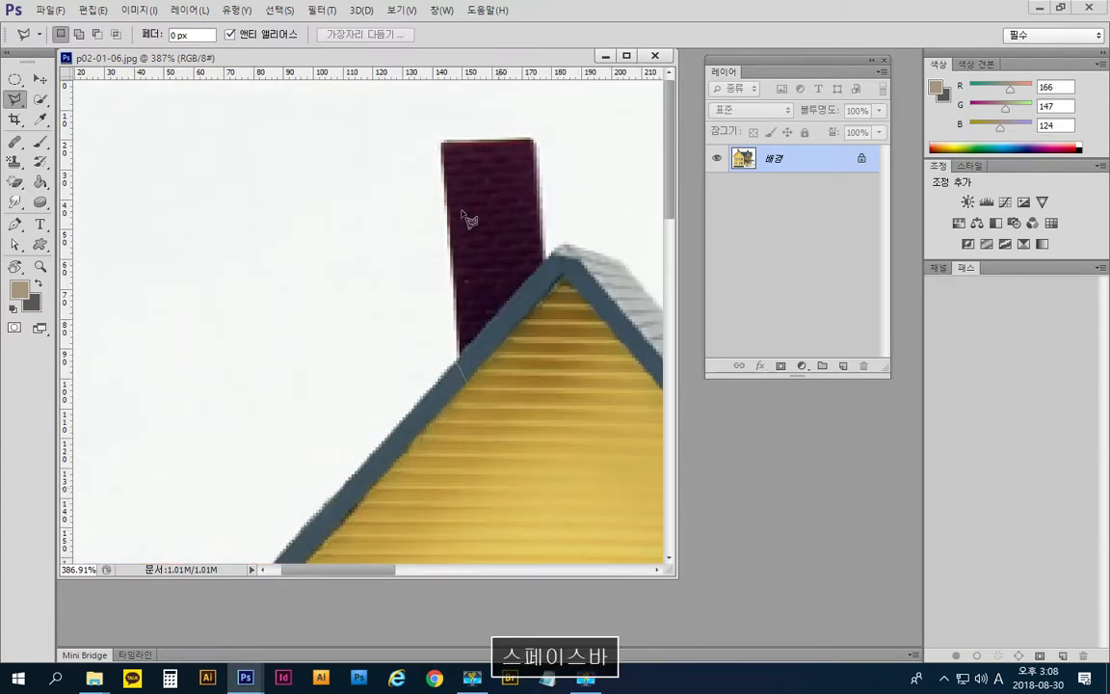
- Continue the polygonal outline around the tall left chimney, over the gable peak, and down the grey roof edge to the main ridge
{"action": "left_click", "coordinate": [441, 140]}
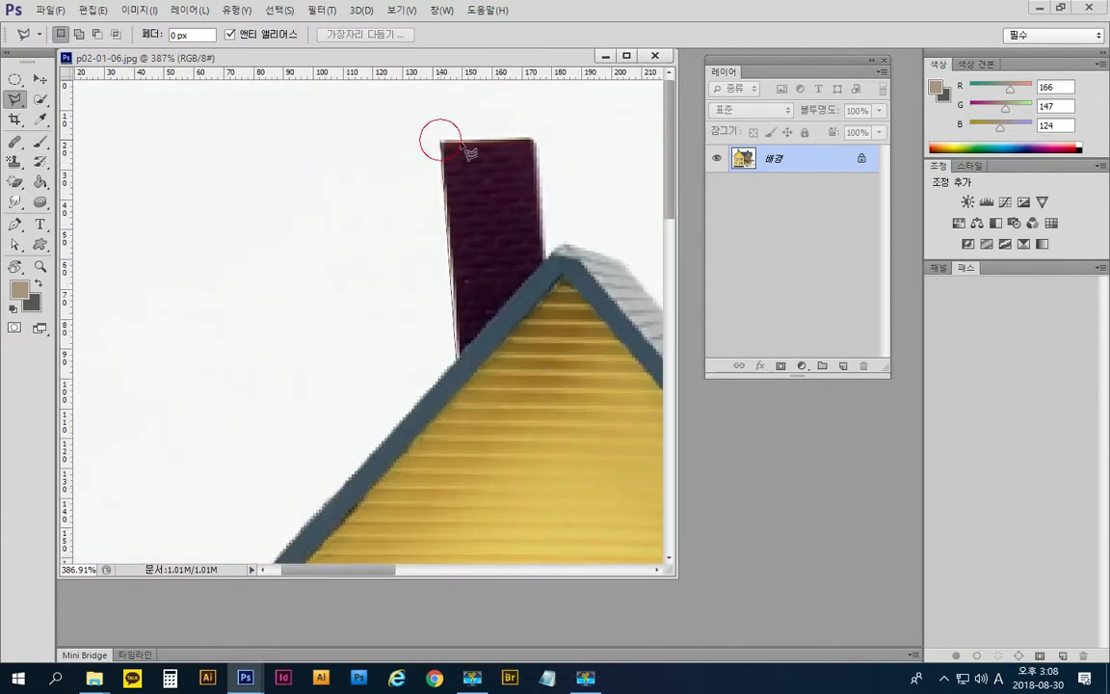
{"action": "left_click", "coordinate": [536, 140]}
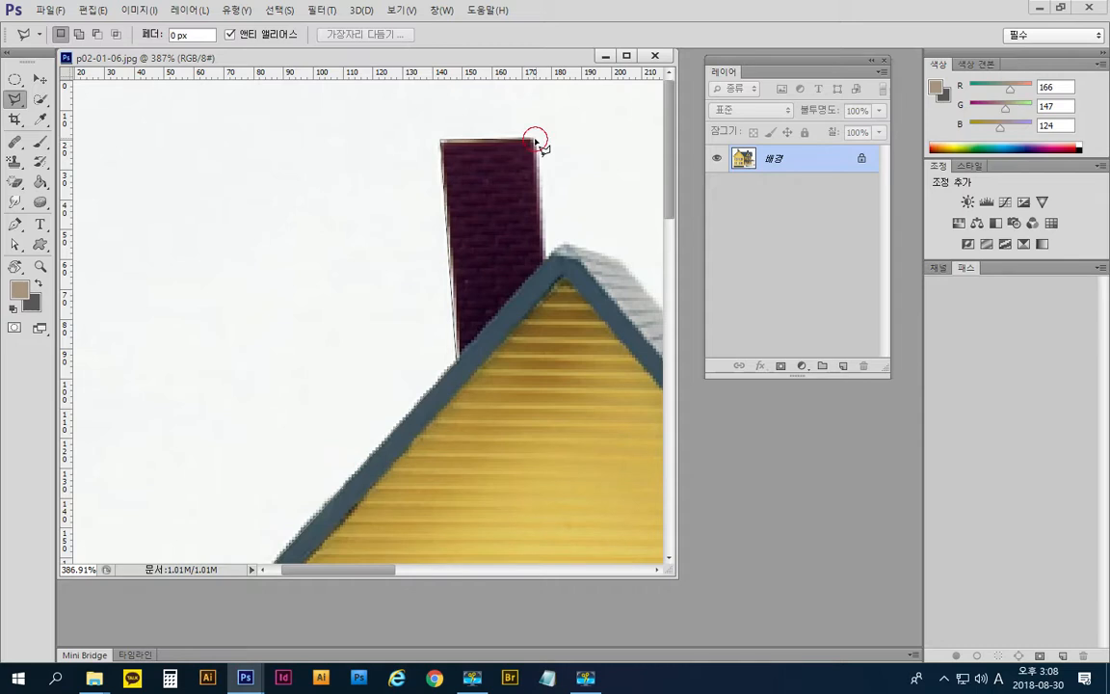
{"action": "left_click", "coordinate": [565, 243]}
{"action": "left_click", "coordinate": [621, 260]}
{"action": "key", "text": "space"}
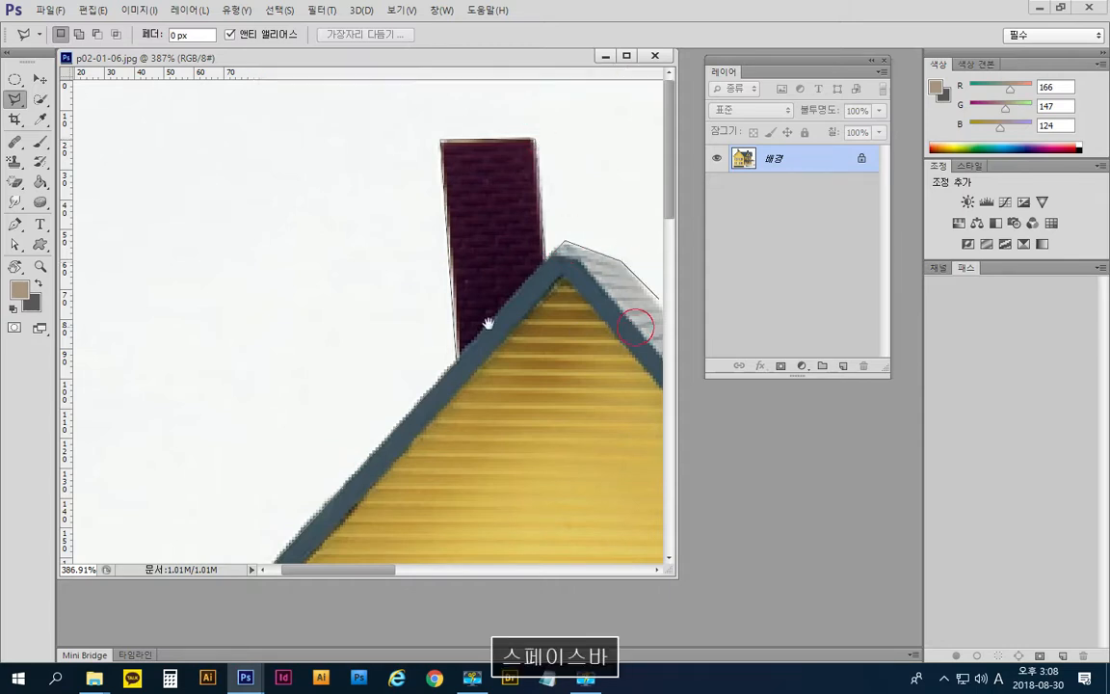
{"action": "left_click_drag", "start_coordinate": [489, 324], "coordinate": [122, 257]}
{"action": "left_click_drag", "start_coordinate": [362, 309], "coordinate": [221, 268]}
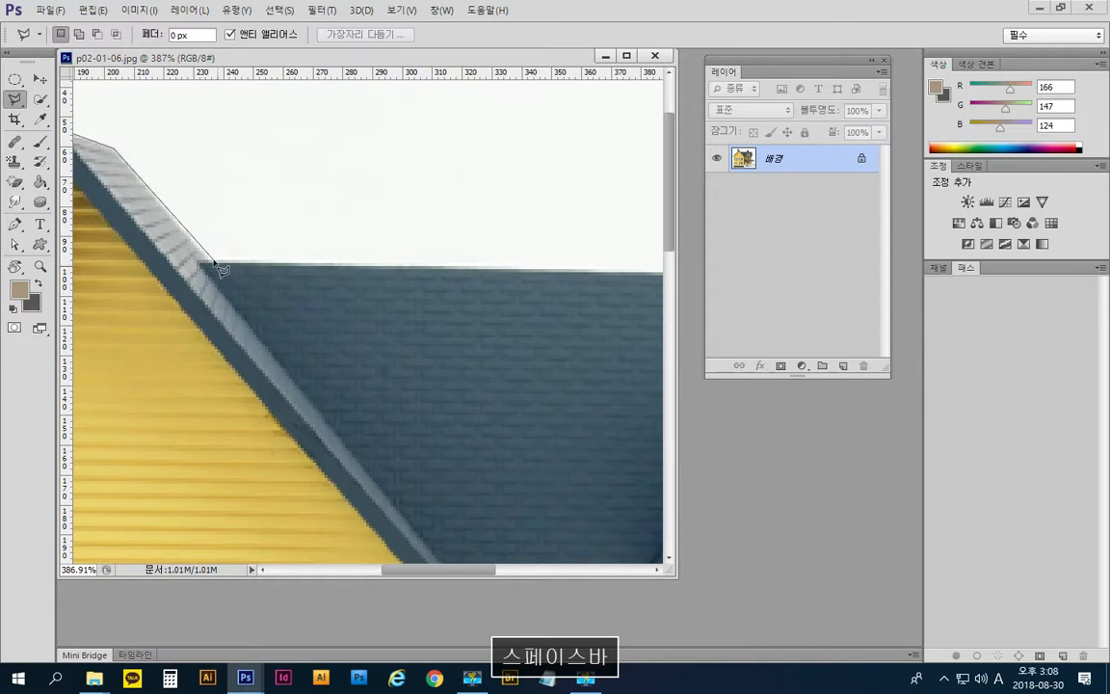
{"action": "left_click", "coordinate": [214, 262]}
- Continue the polygonal outline along the main roof ridge and around the second chimney to its right foot
{"action": "key", "text": "space"}
{"action": "left_click_drag", "start_coordinate": [508, 278], "coordinate": [295, 303]}
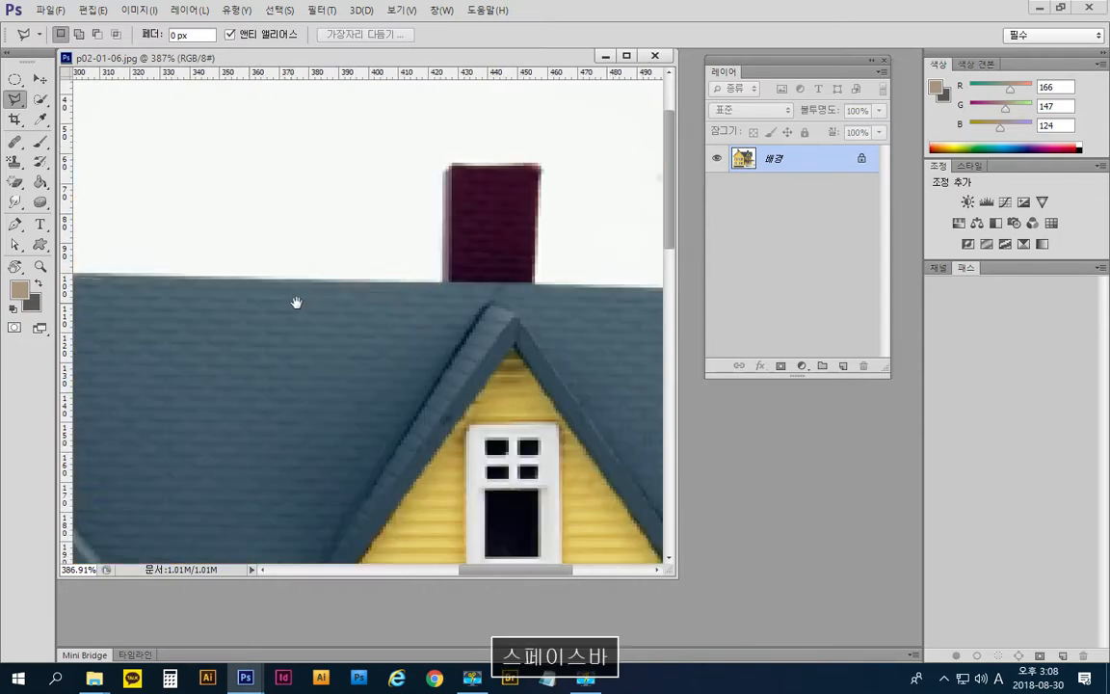
{"action": "left_click_drag", "start_coordinate": [440, 287], "coordinate": [377, 295]}
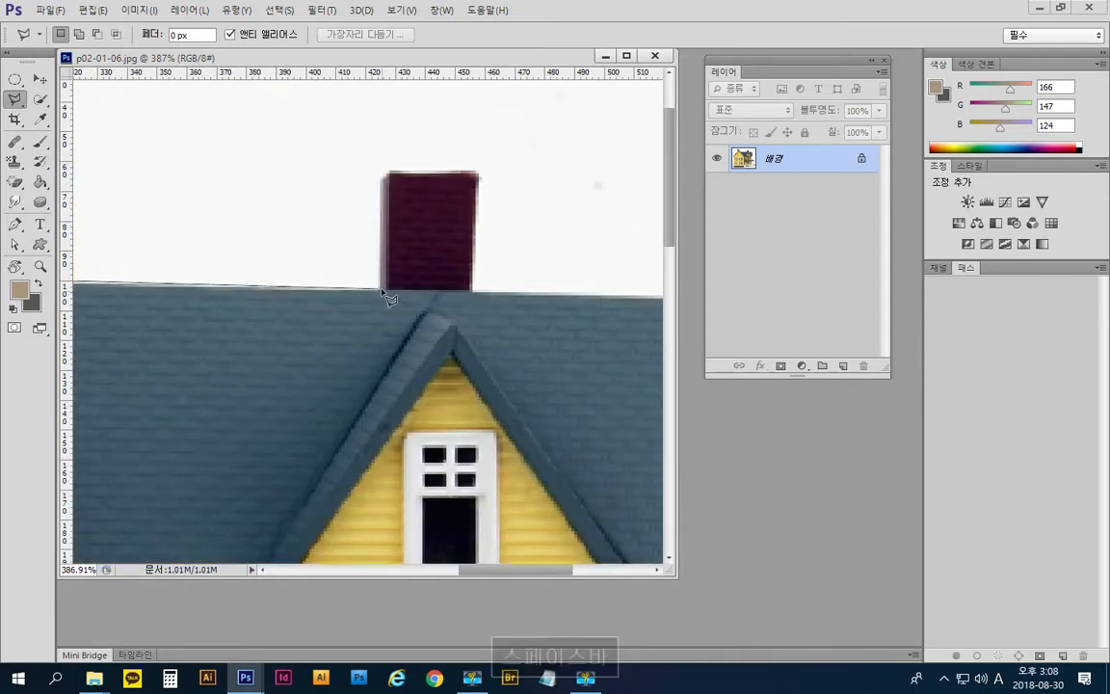
{"action": "left_click", "coordinate": [384, 291]}
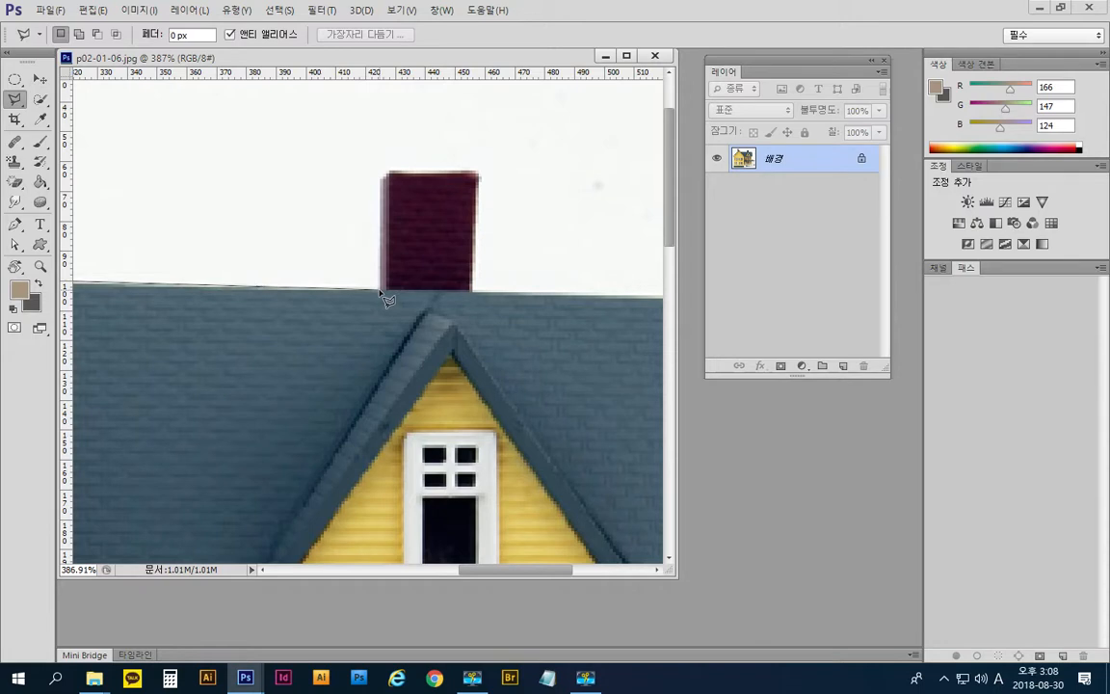
{"action": "left_click", "coordinate": [384, 173]}
{"action": "left_click", "coordinate": [479, 173]}
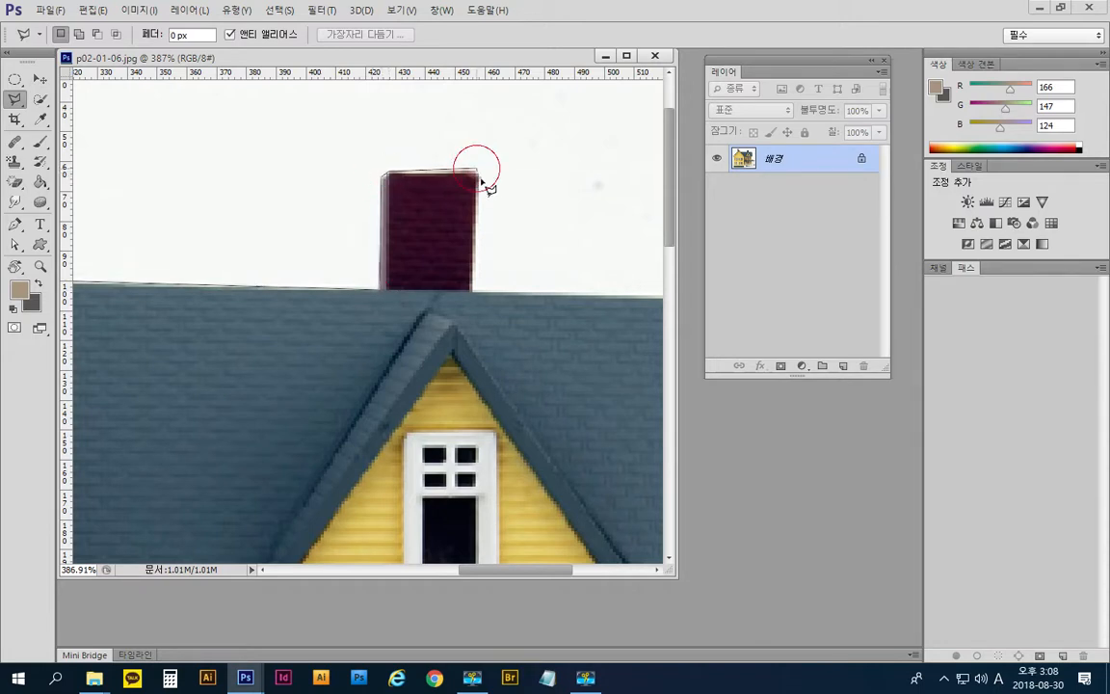
{"action": "left_click", "coordinate": [474, 290]}
- Remove the stray points after the second chimney, then close the polygonal outline along the ridge at its starting roof corner
{"action": "key", "text": "space"}
{"action": "left_click_drag", "start_coordinate": [557, 290], "coordinate": [384, 307]}
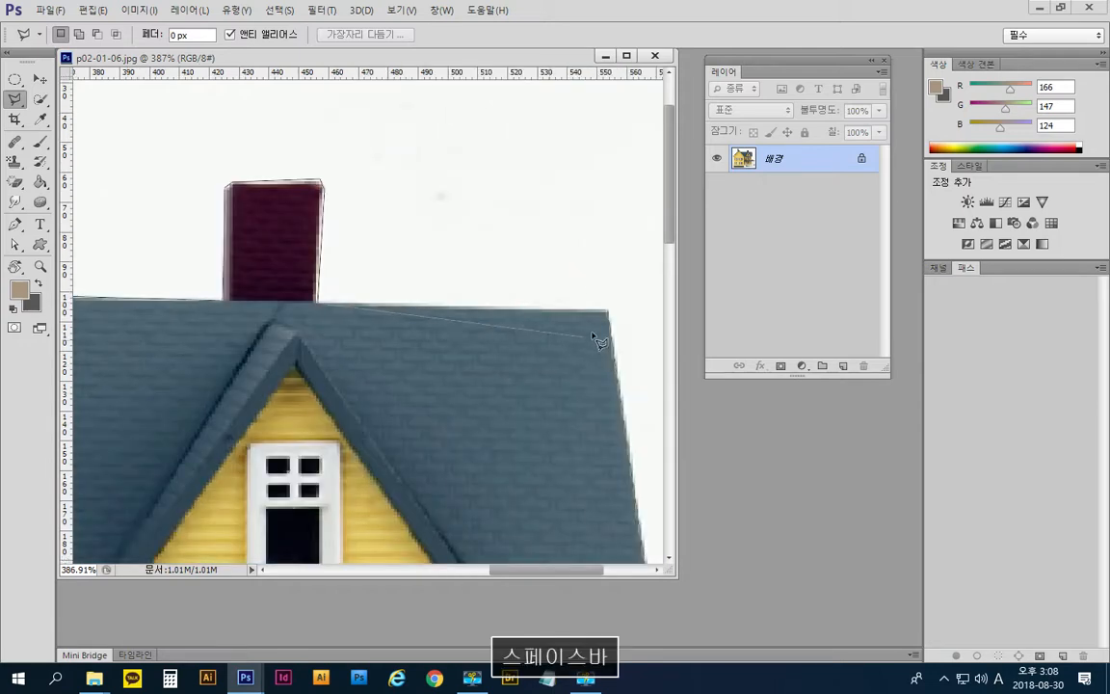
{"action": "key", "text": "space"}
{"action": "left_click_drag", "start_coordinate": [580, 361], "coordinate": [481, 360]}
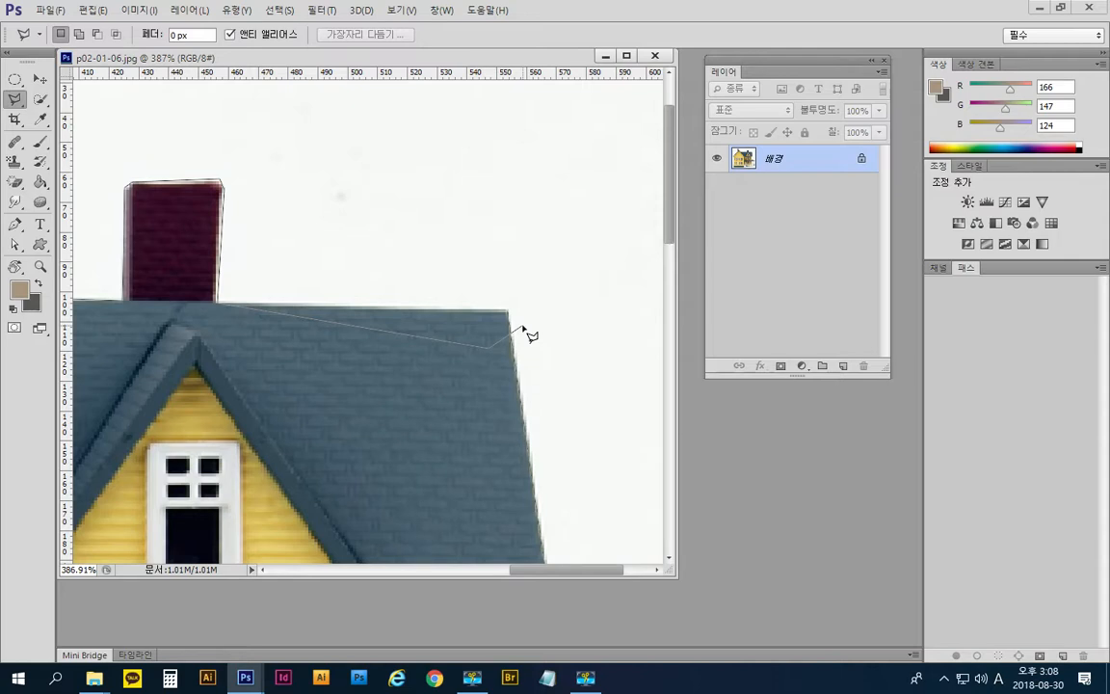
{"action": "key", "text": "Delete"}
{"action": "key", "text": "Delete"}
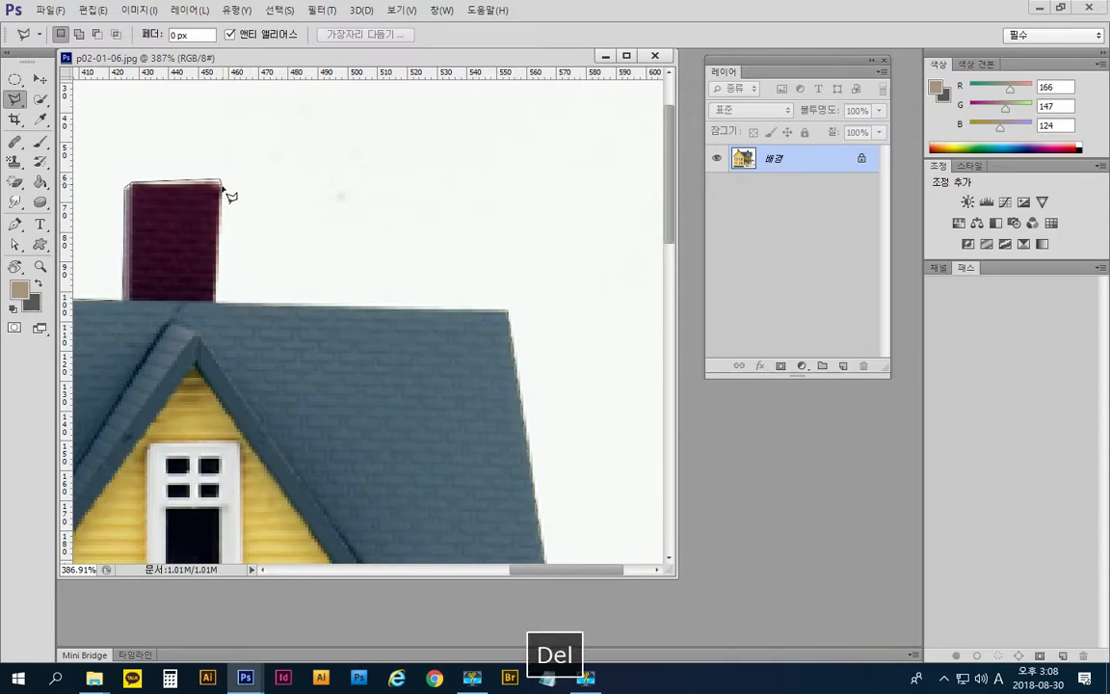
{"action": "left_click", "coordinate": [221, 303]}
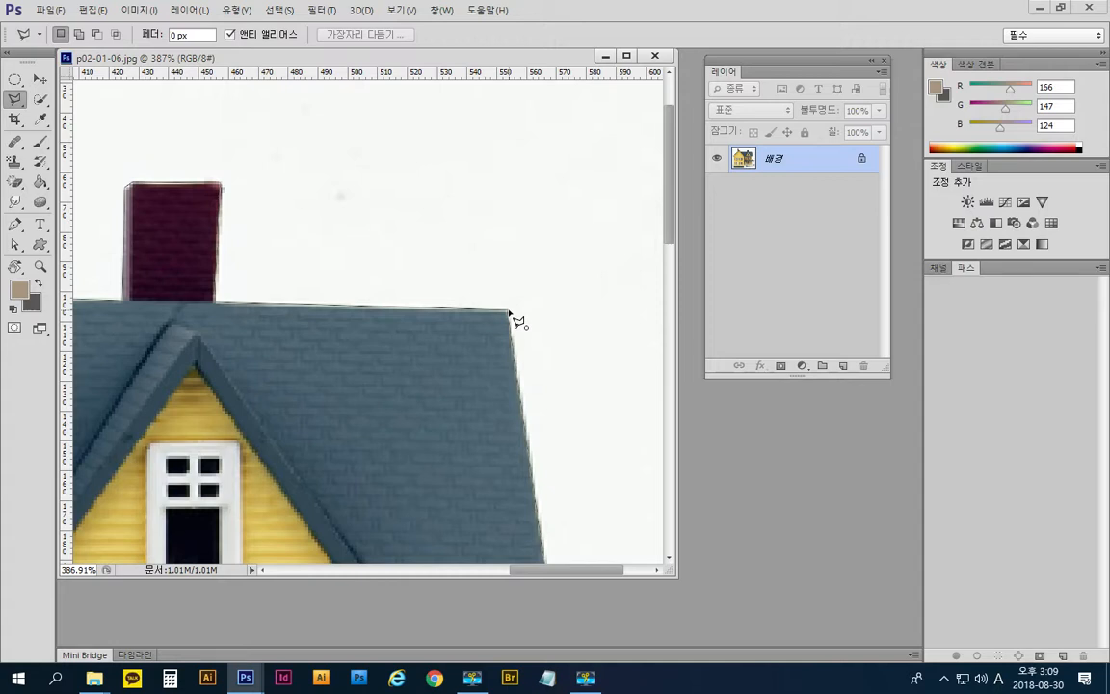
{"action": "left_click", "coordinate": [510, 312]}
- Invert the house selection to select the white background around it
{"action": "scroll", "coordinate": [510, 312], "scroll_direction": "down", "scroll_amount": 3}
{"action": "scroll", "coordinate": [516, 318], "scroll_direction": "down", "scroll_amount": 5}
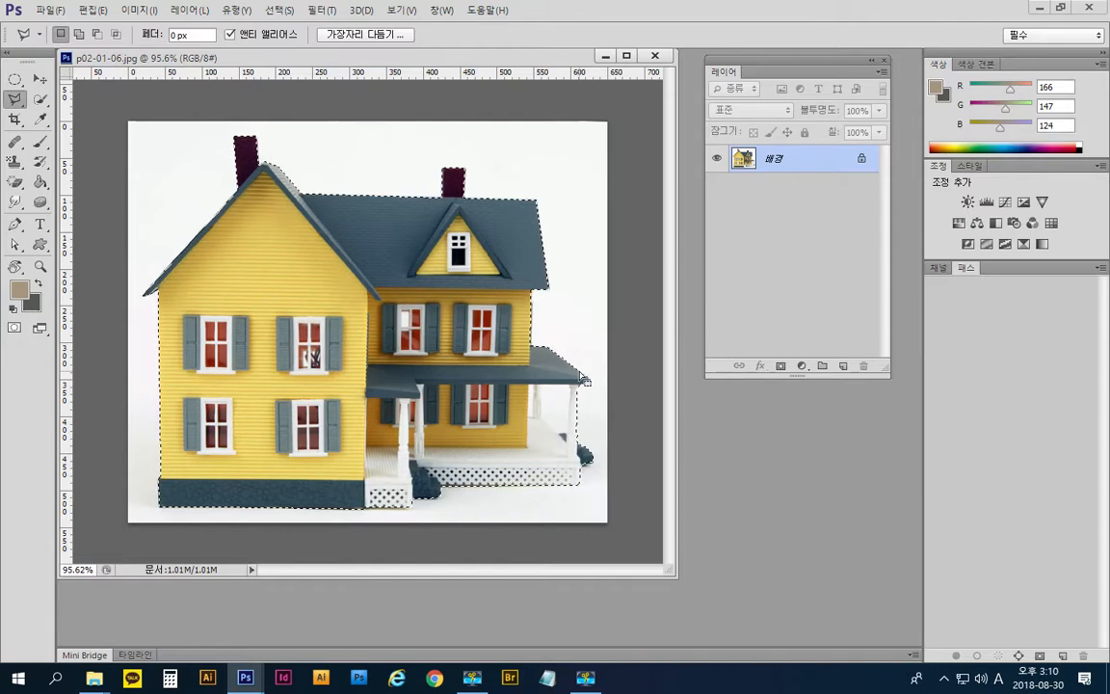
{"action": "left_click", "coordinate": [282, 11]}
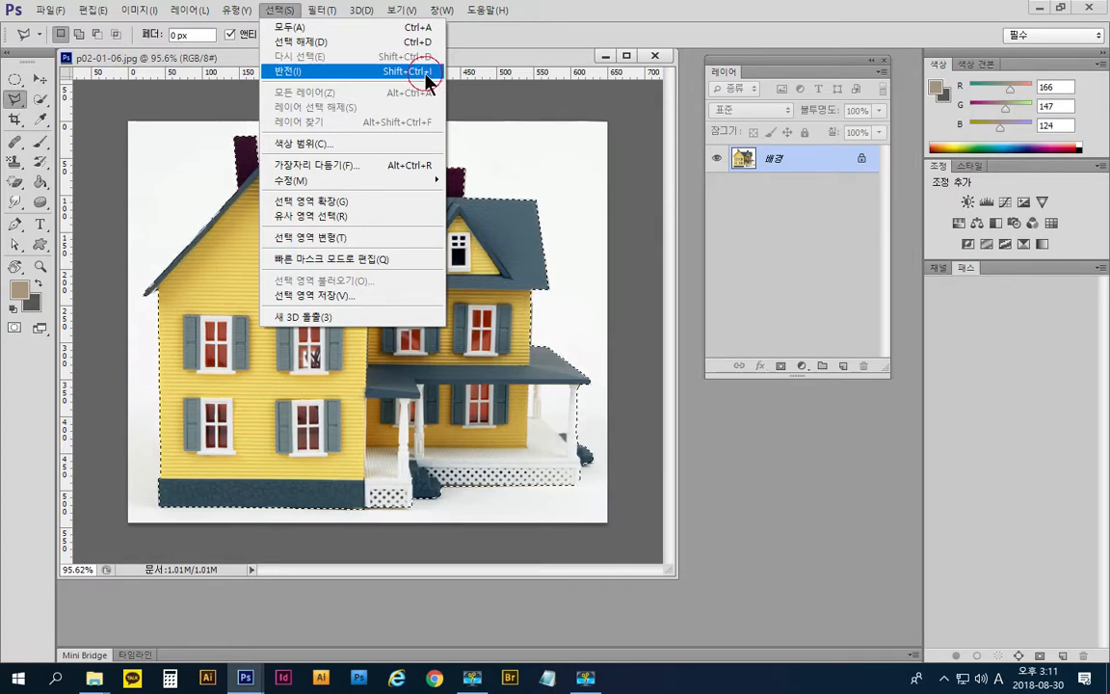
{"action": "left_click", "coordinate": [426, 71]}
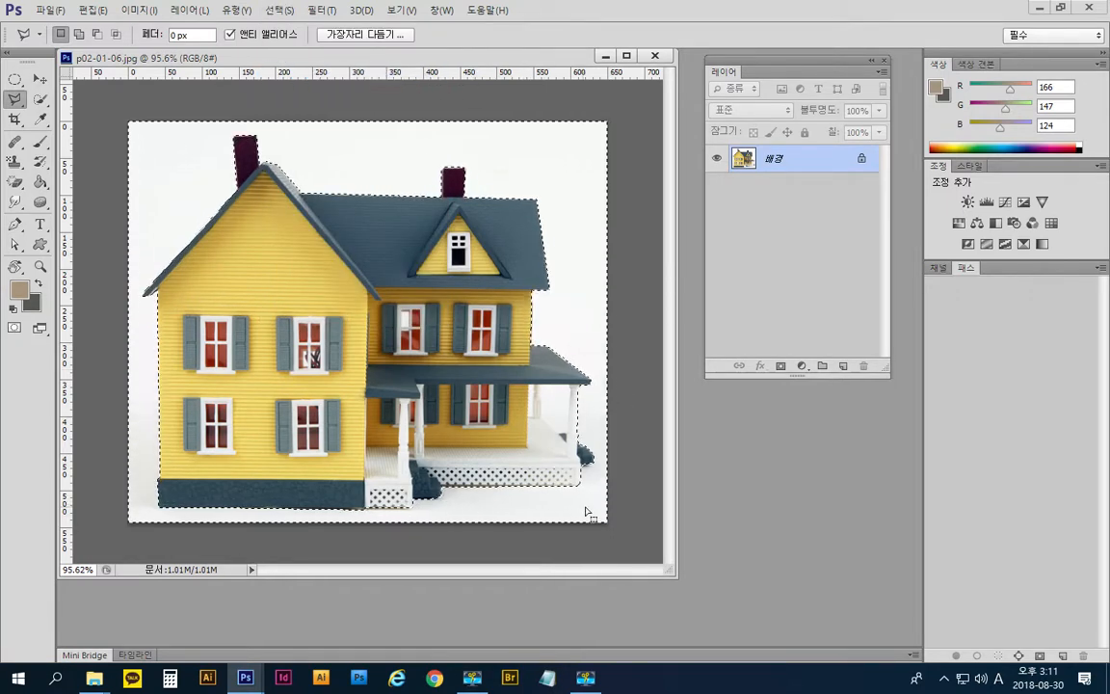
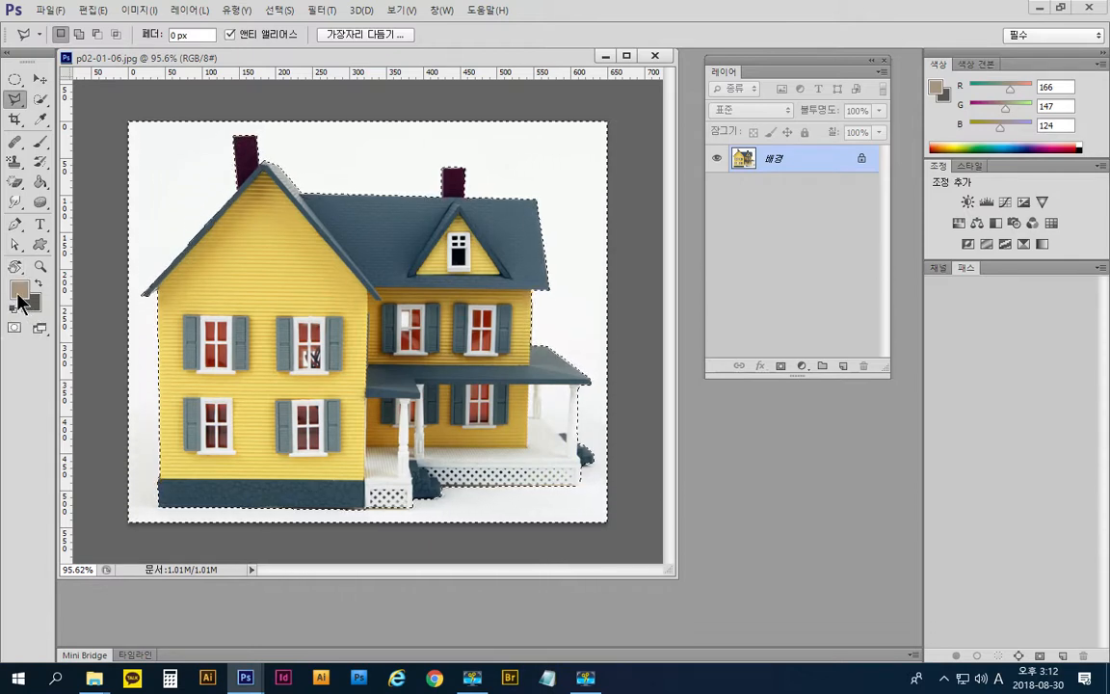
- Set the foreground color to CMYK 100, 0, 0, 0
{"action": "left_click", "coordinate": [21, 293]}
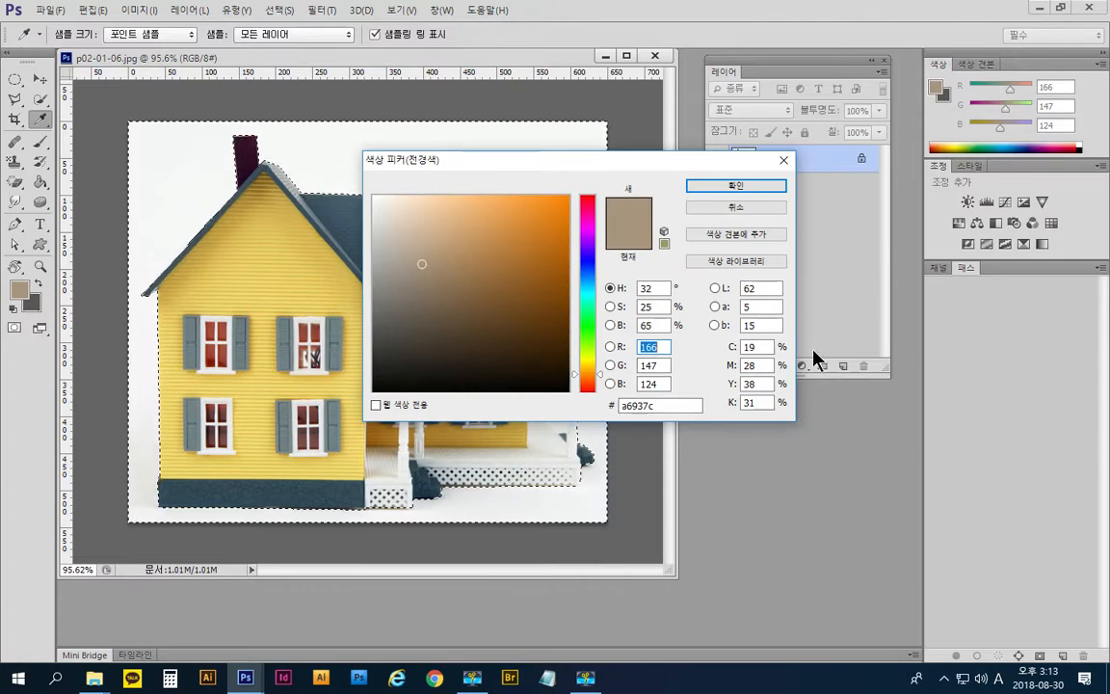
{"action": "left_click", "coordinate": [756, 347]}
{"action": "type", "text": "100"}
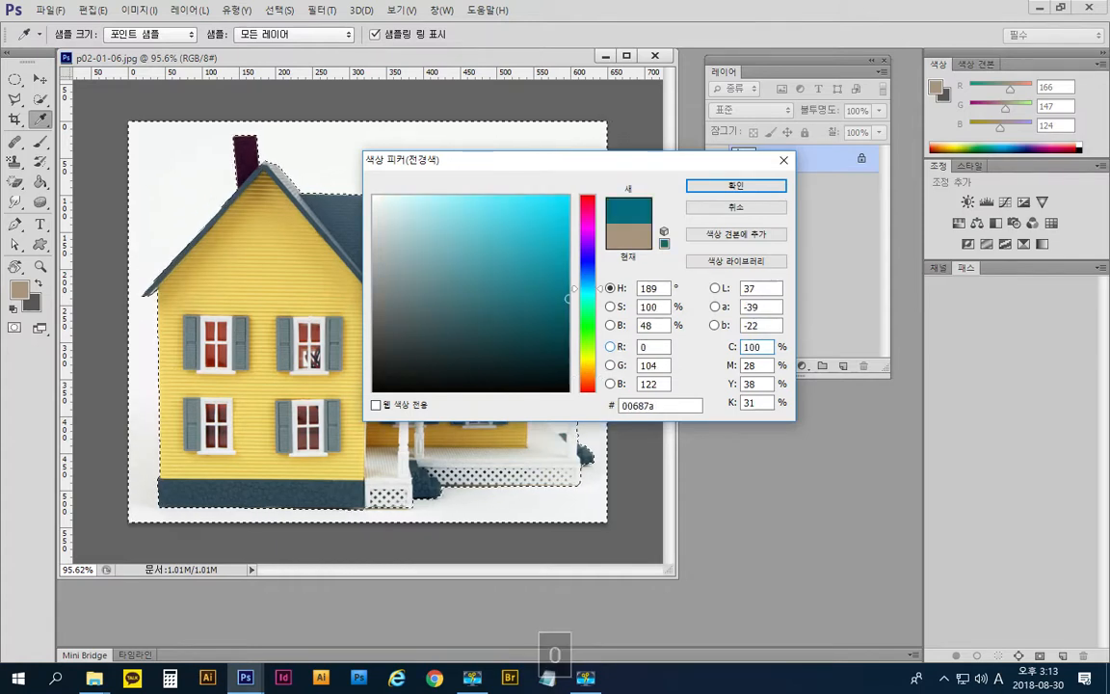
{"action": "key", "text": "Tab"}
{"action": "type", "text": "0"}
{"action": "key", "text": "Tab"}
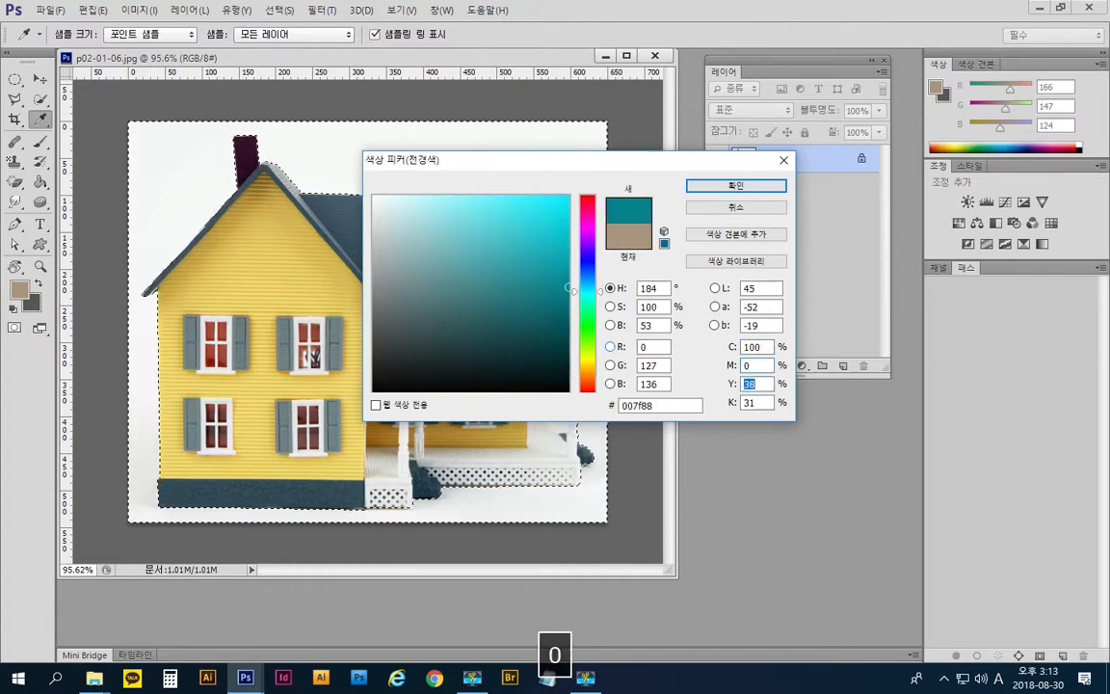
{"action": "type", "text": "0"}
{"action": "key", "text": "Tab"}
{"action": "type", "text": "0"}
{"action": "key", "text": "Tab"}
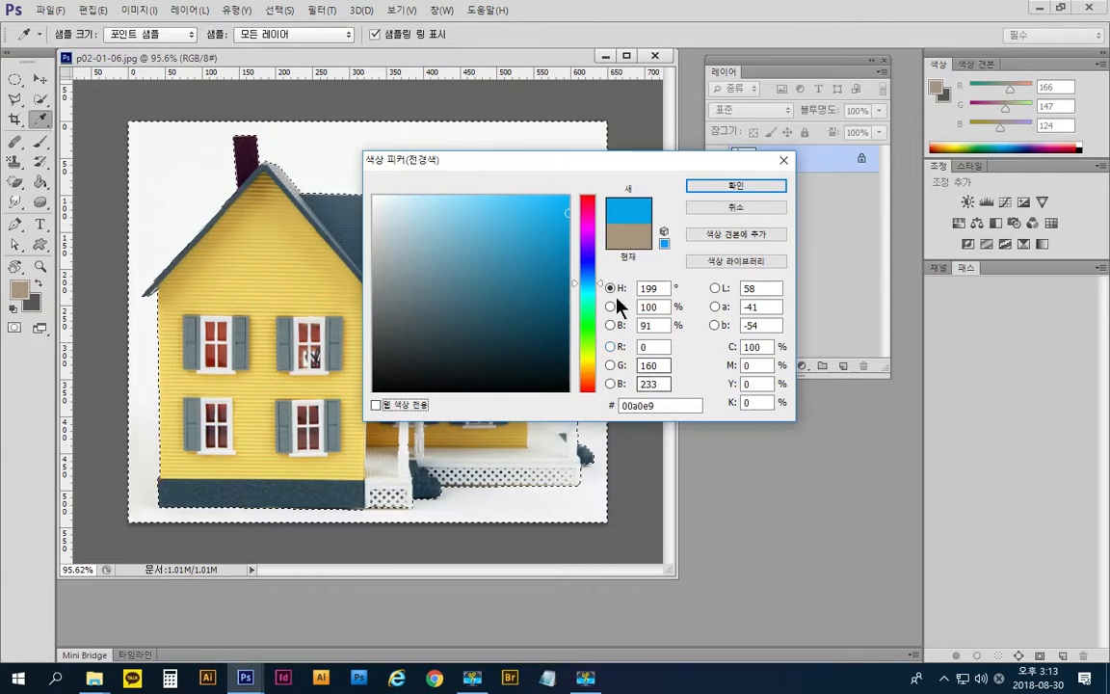
{"action": "left_click", "coordinate": [772, 189]}
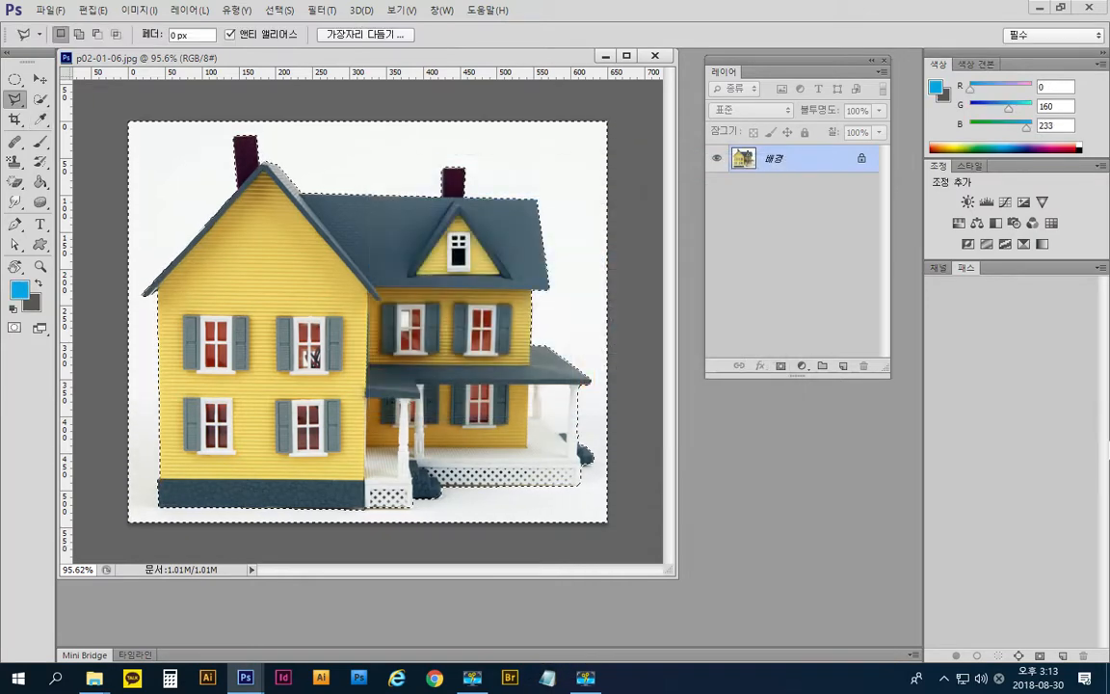
- Set the background color to white with the hex value ffffff
{"action": "left_click", "coordinate": [34, 302]}
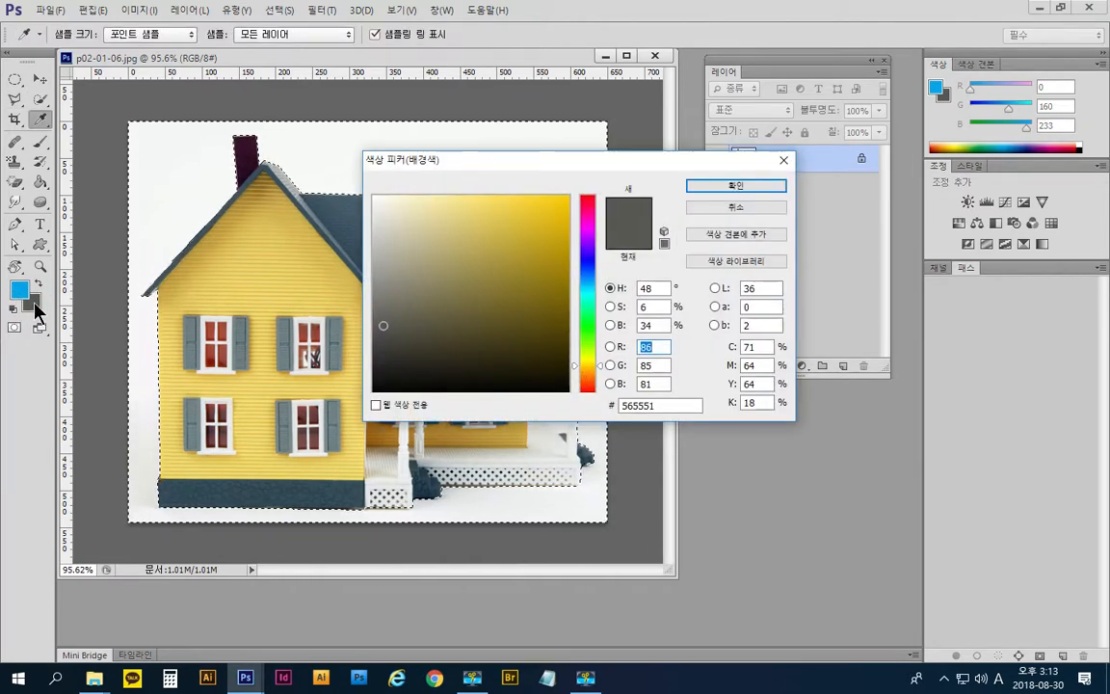
{"action": "left_click", "coordinate": [613, 407]}
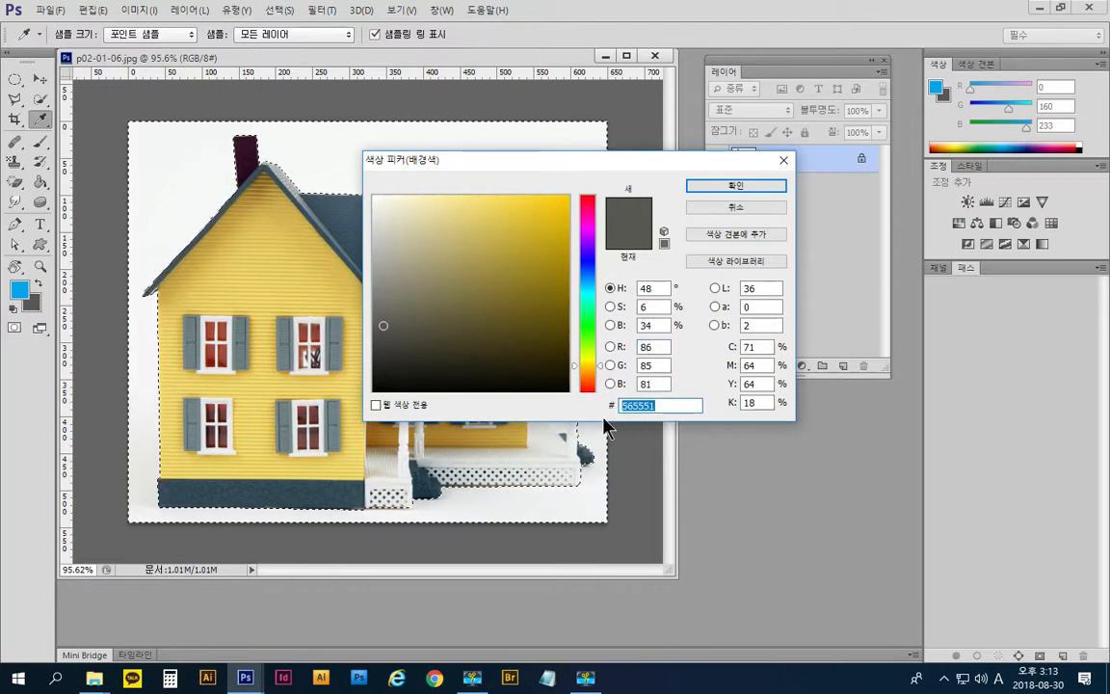
{"action": "type", "text": "ff"}
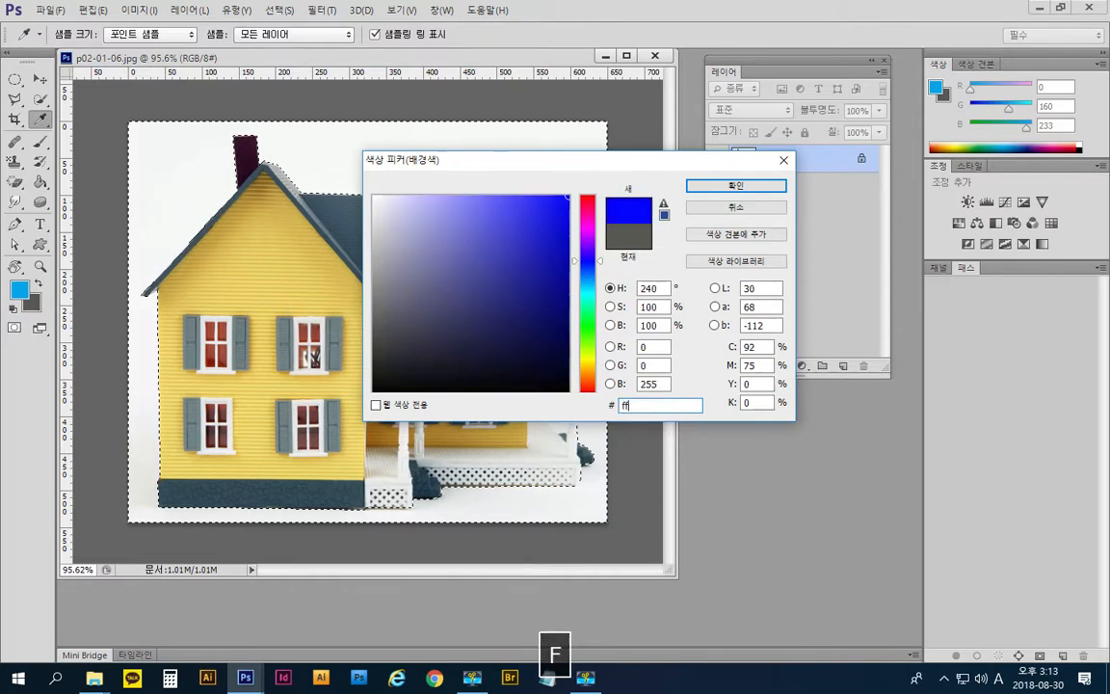
{"action": "type", "text": "fff"}
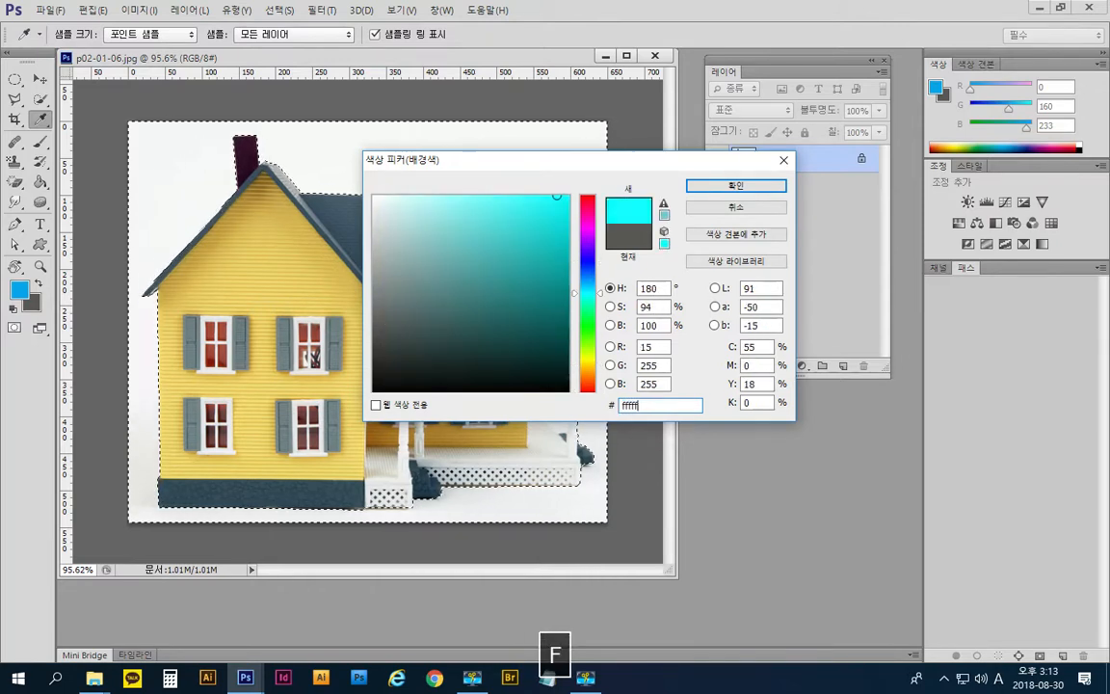
{"action": "type", "text": "f"}
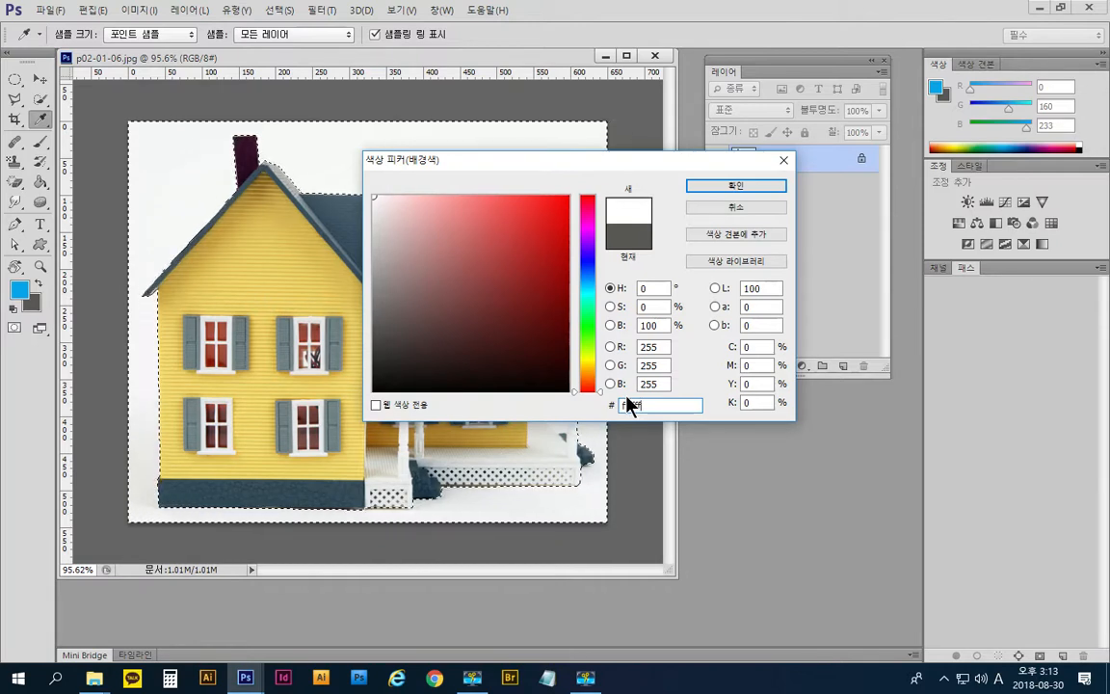
{"action": "left_click", "coordinate": [747, 184]}
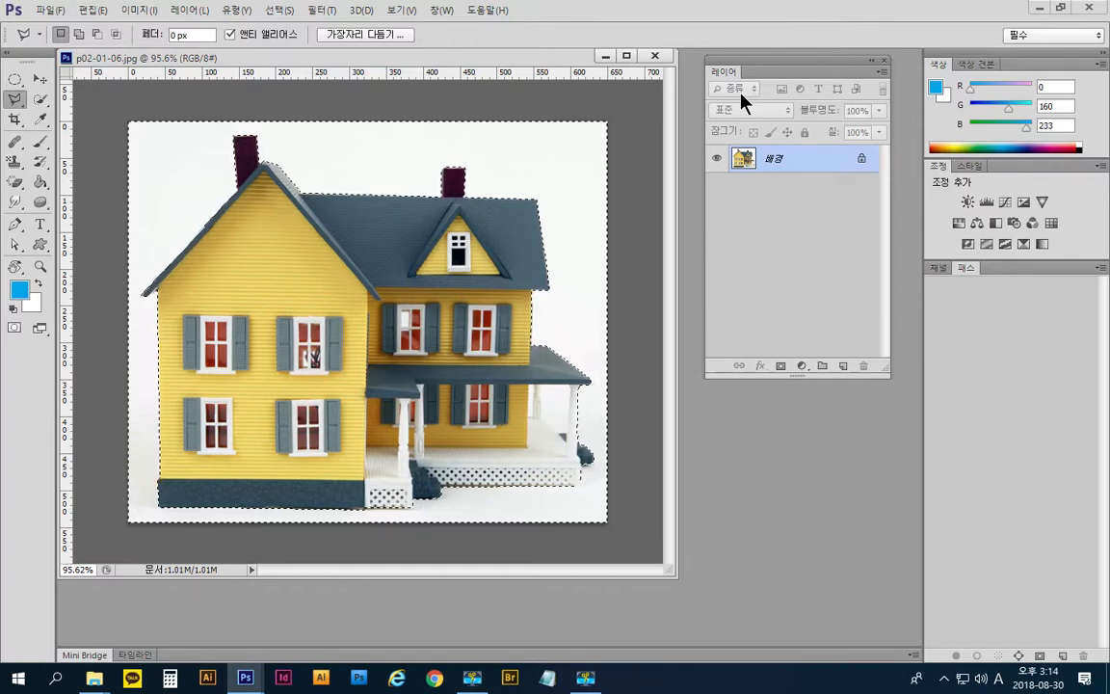
- Render the first clouds filter (구름 효과 1) in the selected area around the house, then clear the selection
{"action": "left_click", "coordinate": [325, 13]}
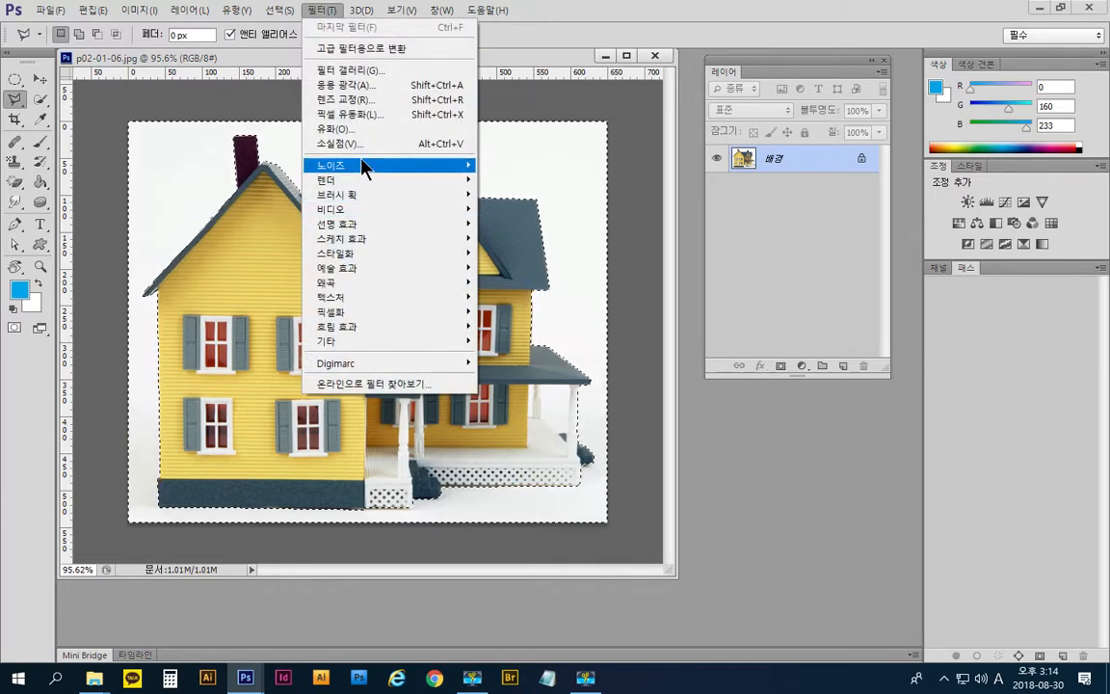
{"action": "mouse_move", "coordinate": [359, 186]}
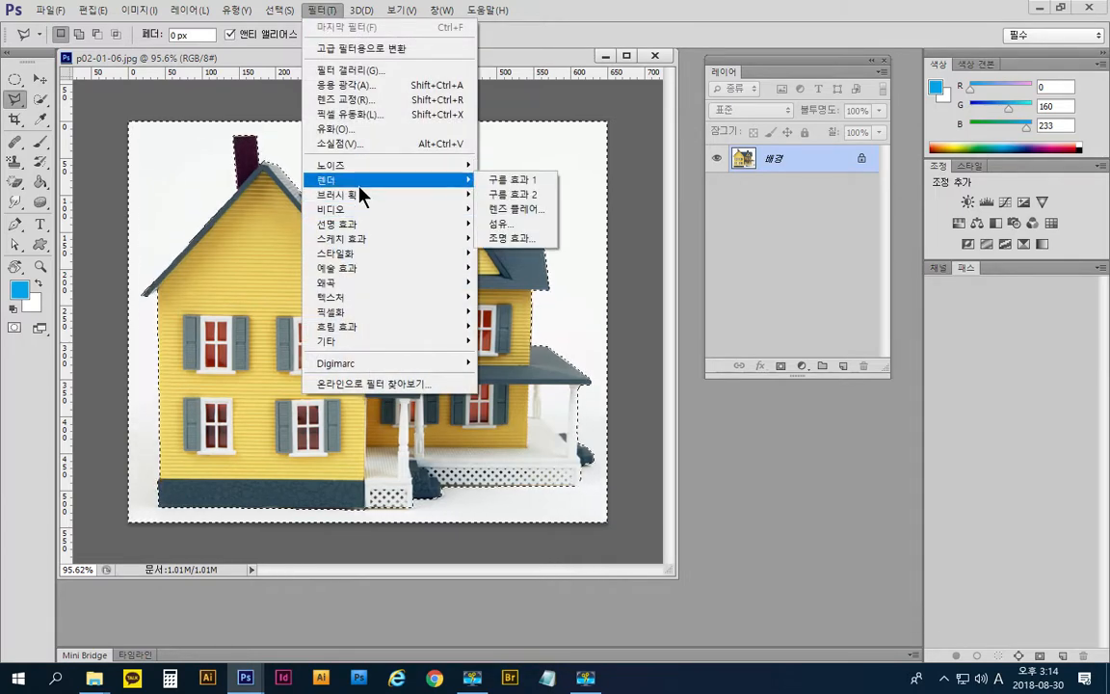
{"action": "left_click", "coordinate": [508, 181]}
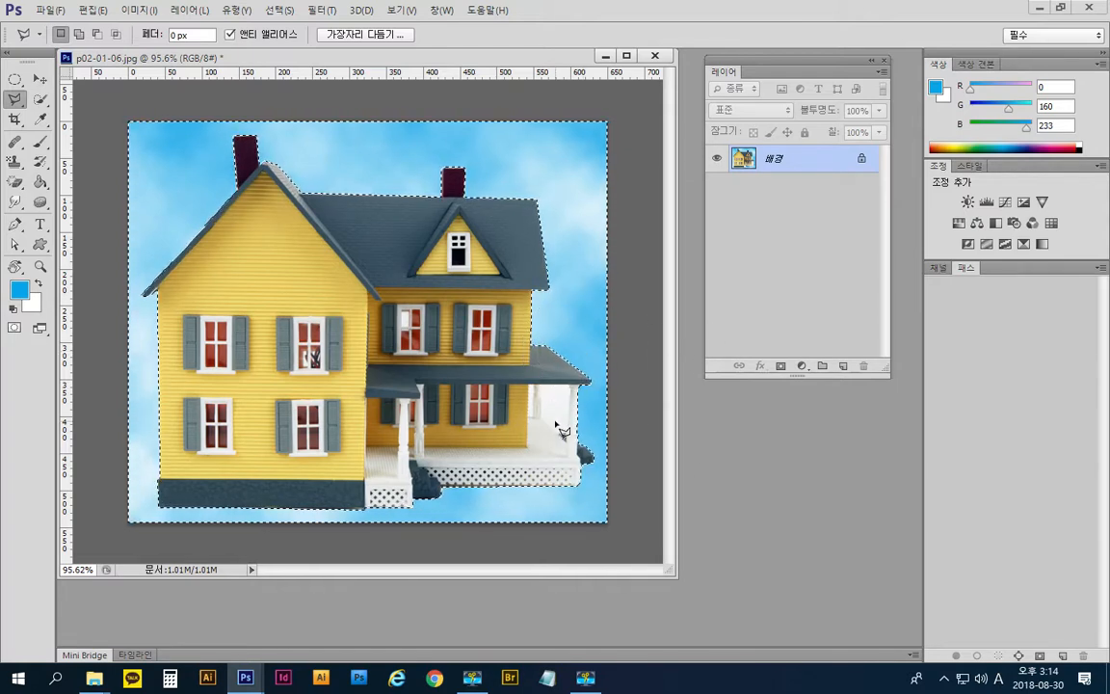
{"action": "key", "text": "ctrl+d"}
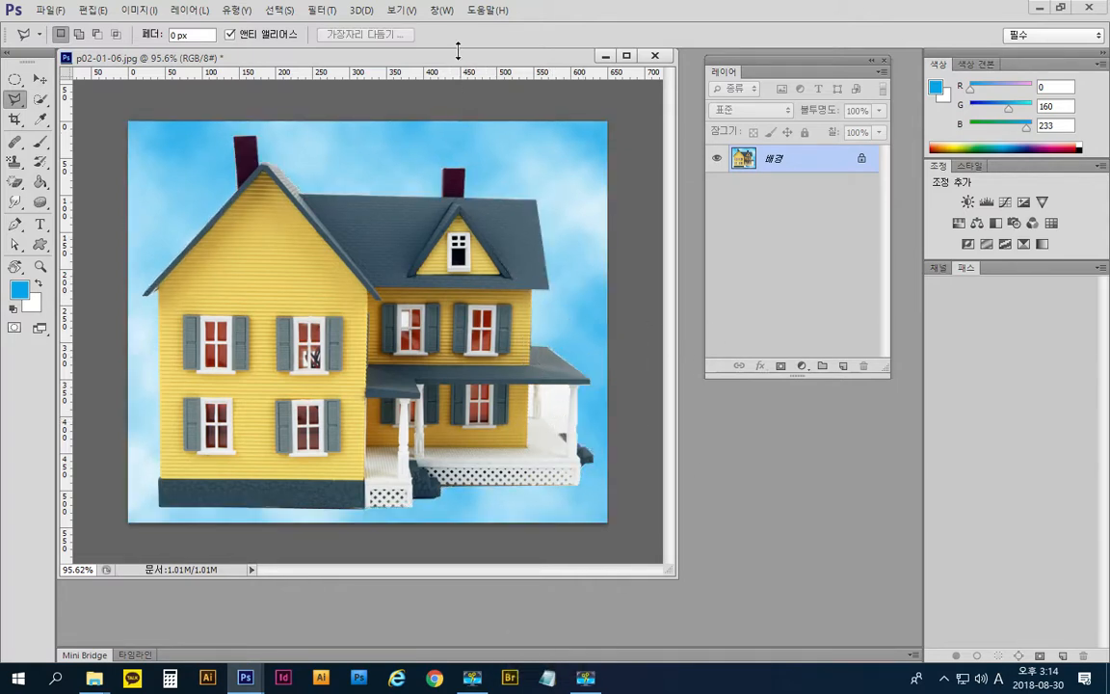
- Try to trace the house outline with the Magnetic Lasso, starting where the front gable meets the main roof ridge
{"action": "left_click_drag", "start_coordinate": [483, 57], "coordinate": [501, 62]}
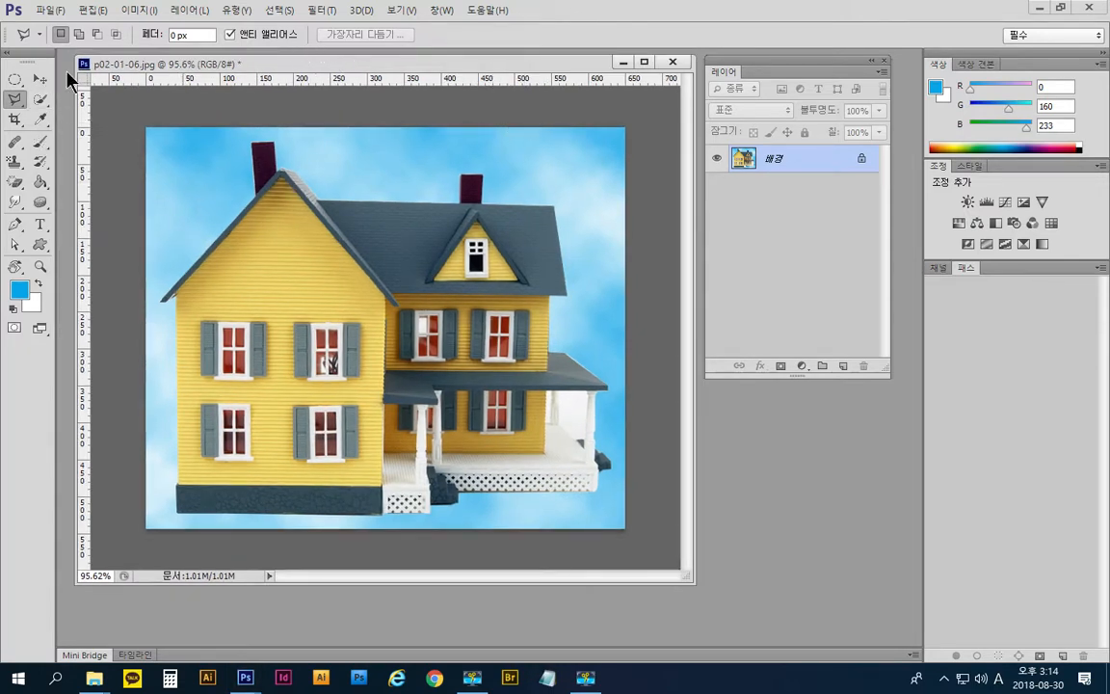
{"action": "right_click", "coordinate": [14, 99]}
{"action": "left_click", "coordinate": [84, 116]}
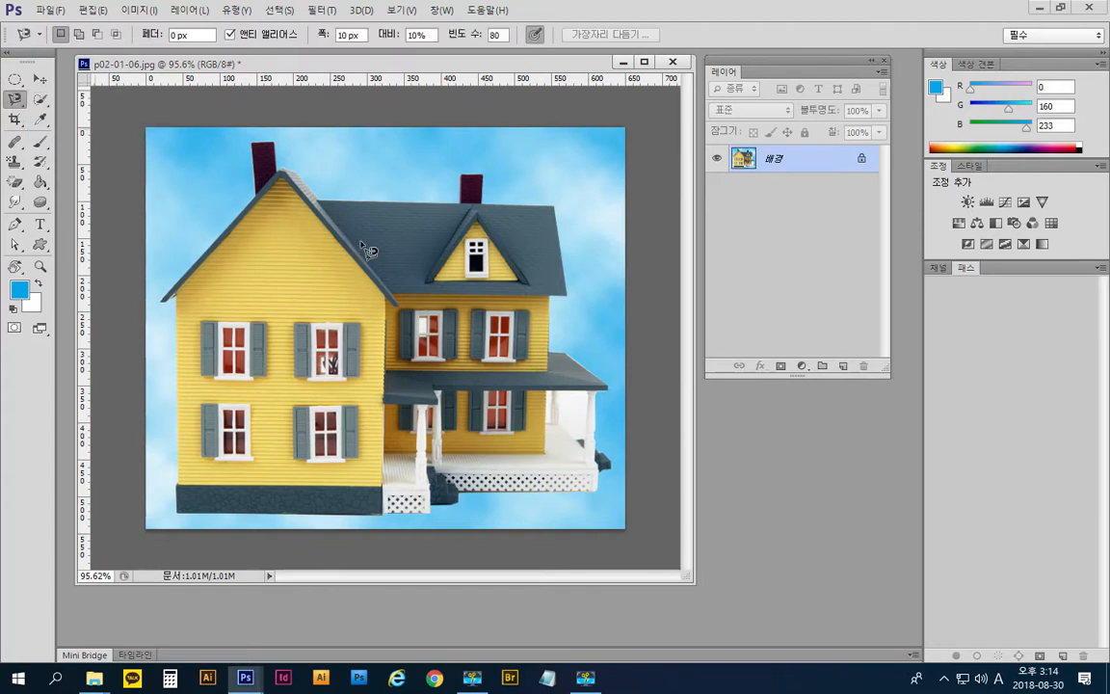
{"action": "left_click", "coordinate": [324, 201]}
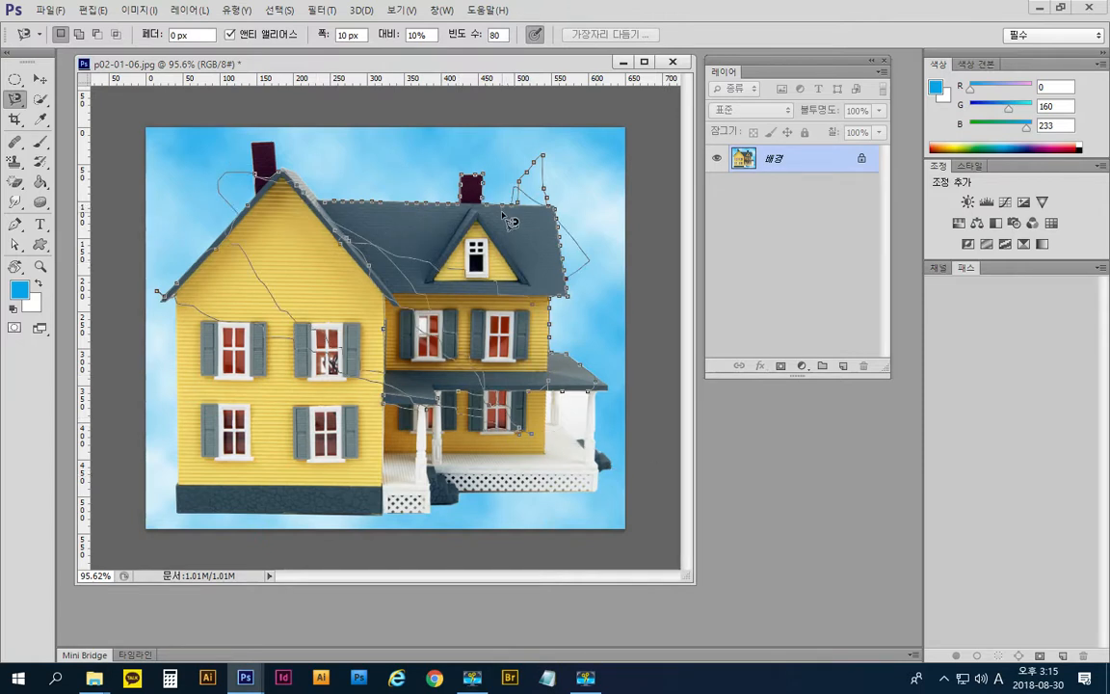
{"action": "key", "text": "Escape"}
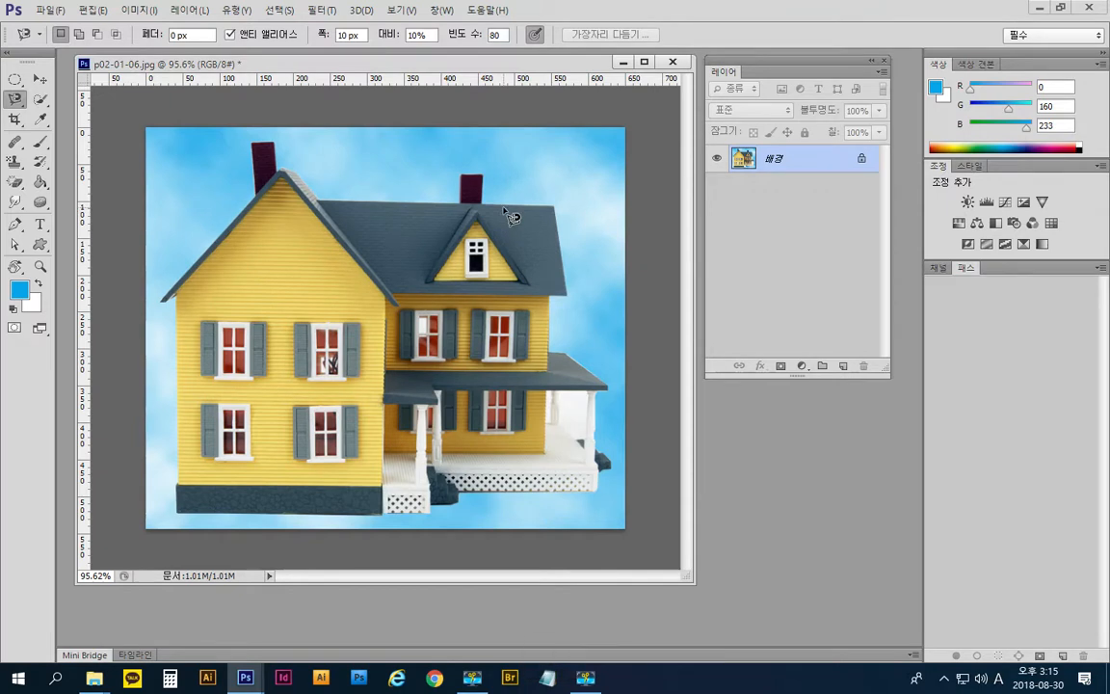
- Select the whole cloudy sky around the house with the Magic Wand at tolerance 50, adding every remaining patch to the selection
{"action": "left_click", "coordinate": [39, 99]}
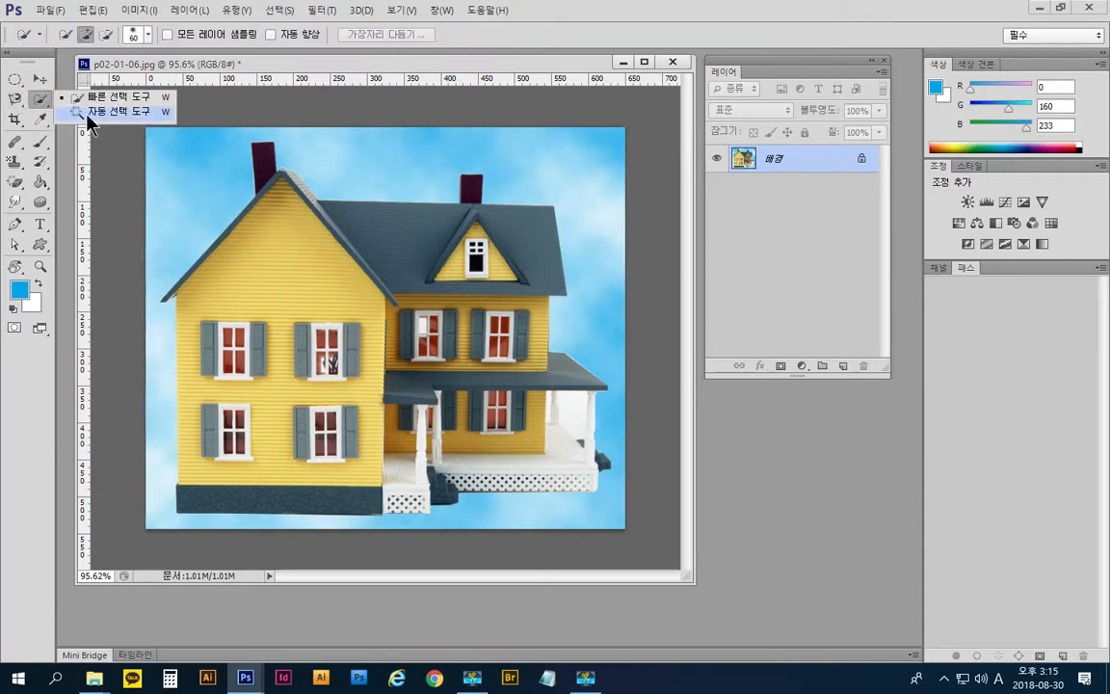
{"action": "left_click", "coordinate": [82, 113]}
{"action": "left_click", "coordinate": [219, 158]}
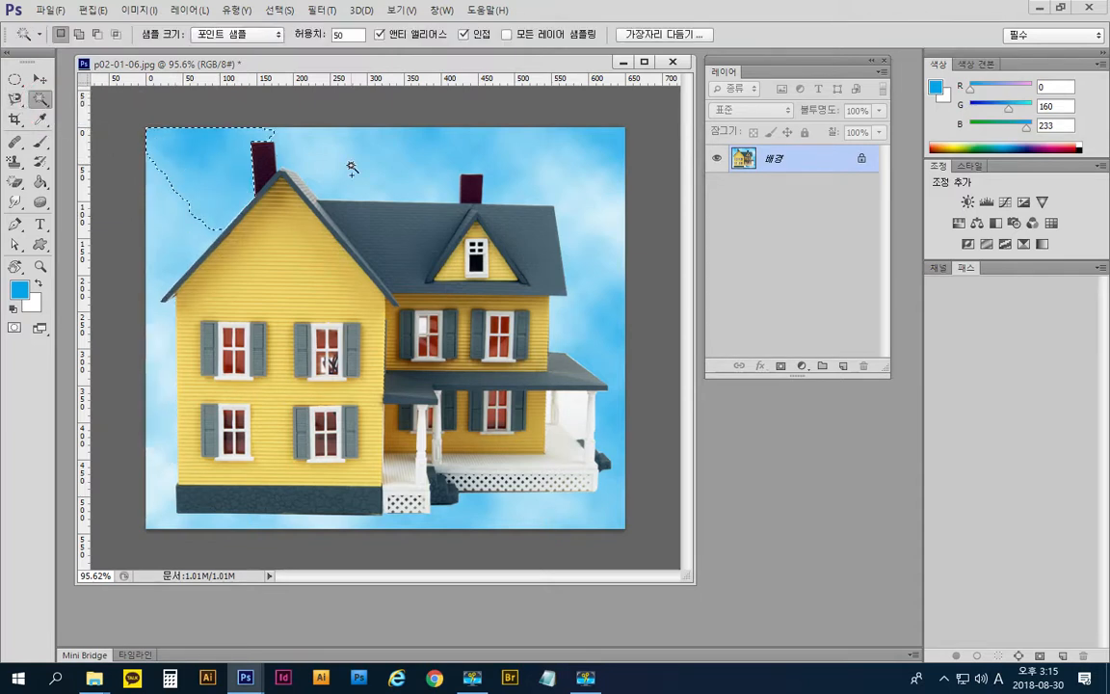
{"action": "left_click", "coordinate": [323, 153], "text": "shift"}
{"action": "left_click", "coordinate": [615, 449], "text": "shift"}
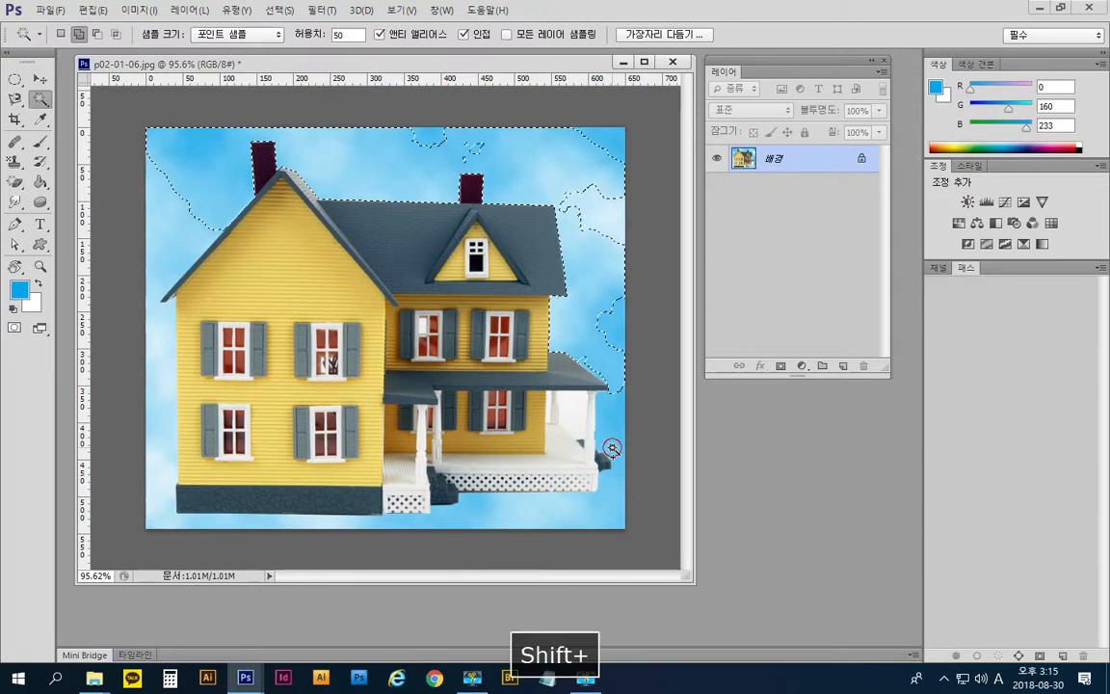
{"action": "left_click", "coordinate": [513, 508], "text": "shift"}
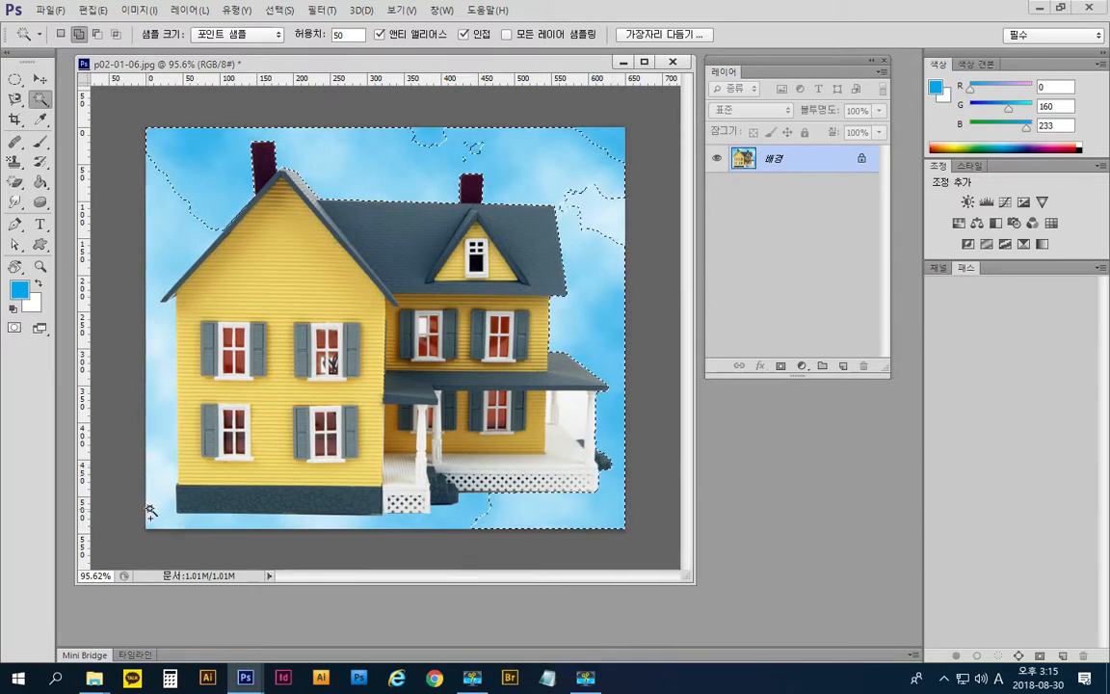
{"action": "left_click", "coordinate": [186, 263], "text": "shift"}
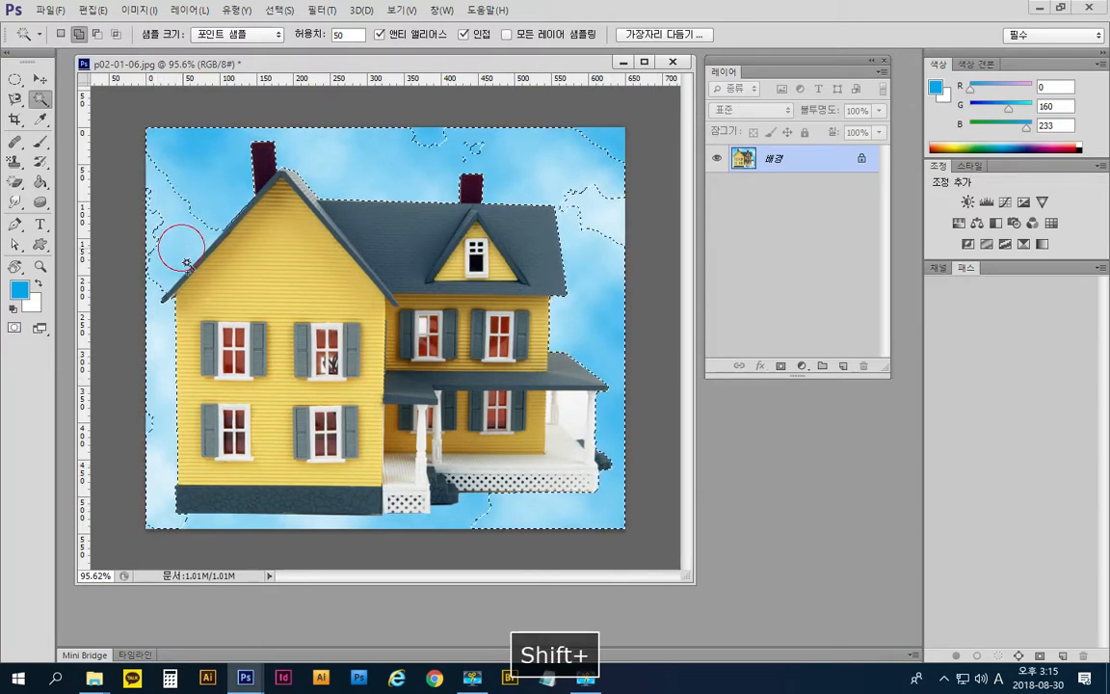
{"action": "left_click", "coordinate": [149, 427], "text": "shift"}
{"action": "left_click", "coordinate": [256, 525], "text": "shift"}
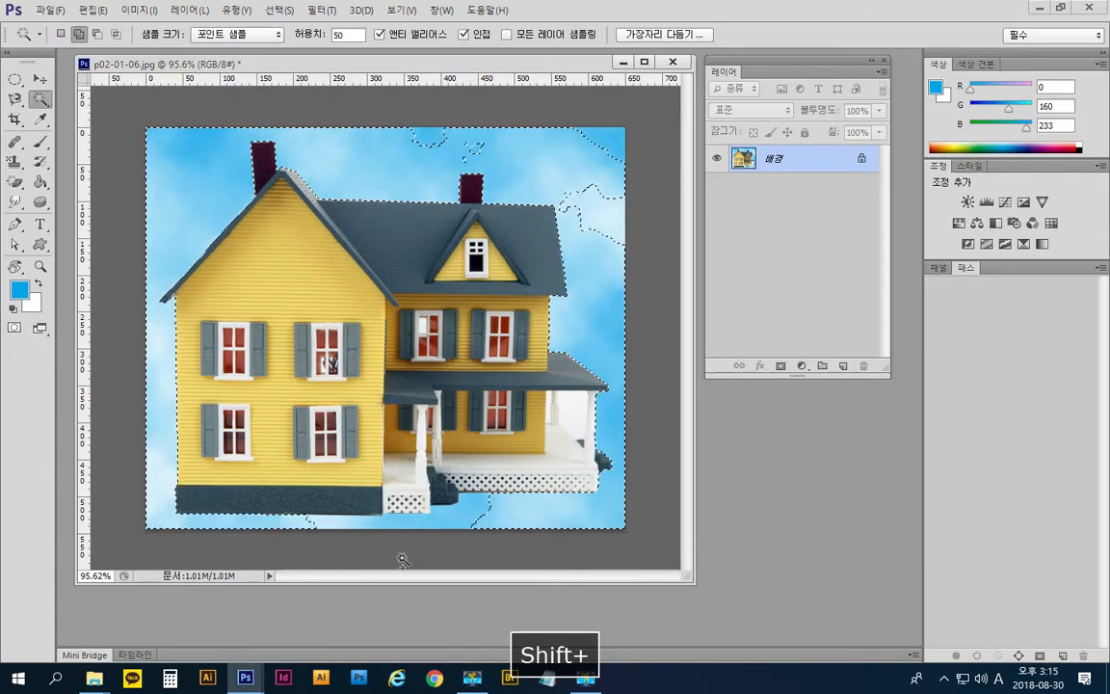
{"action": "left_click", "coordinate": [337, 527], "text": "shift"}
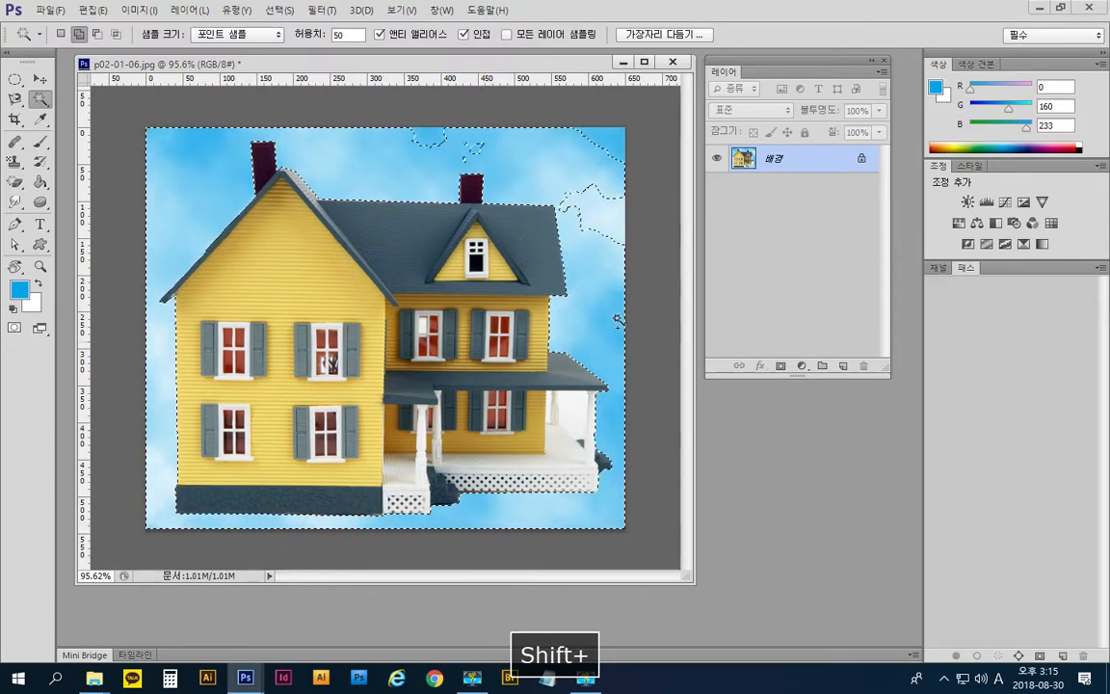
{"action": "left_click", "coordinate": [608, 304], "text": "shift"}
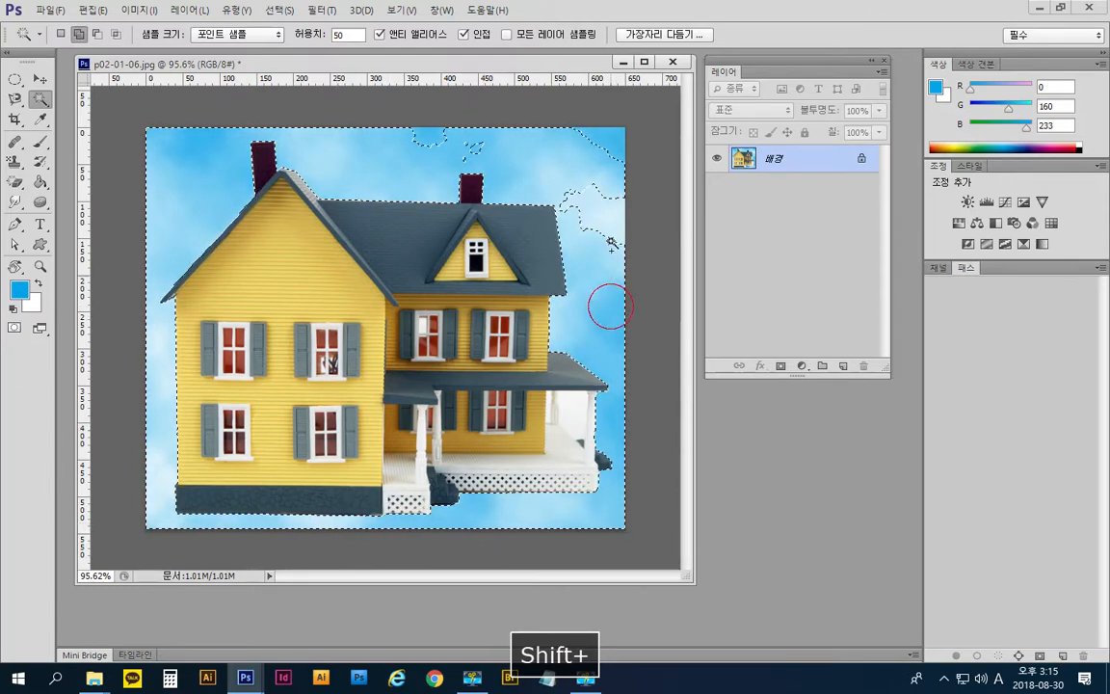
{"action": "left_click", "coordinate": [451, 150], "text": "shift"}
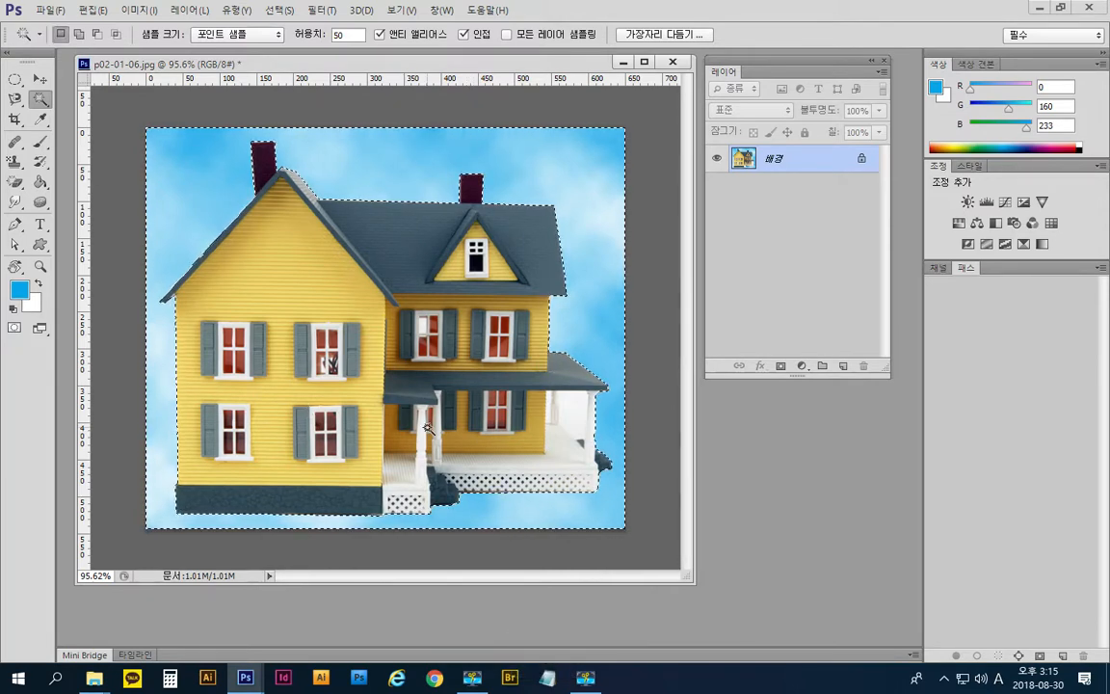
{"action": "mouse_move", "coordinate": [14, 99]}
{"action": "left_mouse_down"}
{"action": "mouse_move", "coordinate": [87, 100]}
{"action": "mouse_move", "coordinate": [100, 121]}
{"action": "left_mouse_up"}
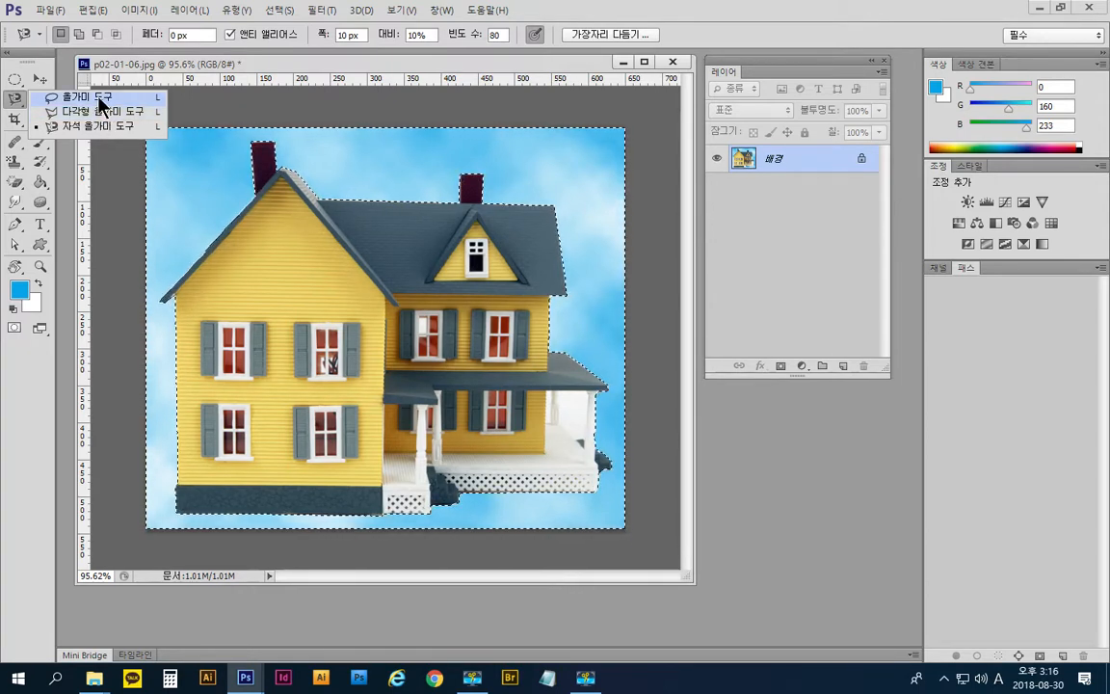
{"action": "left_click", "coordinate": [17, 92]}
{"action": "left_click", "coordinate": [41, 100]}
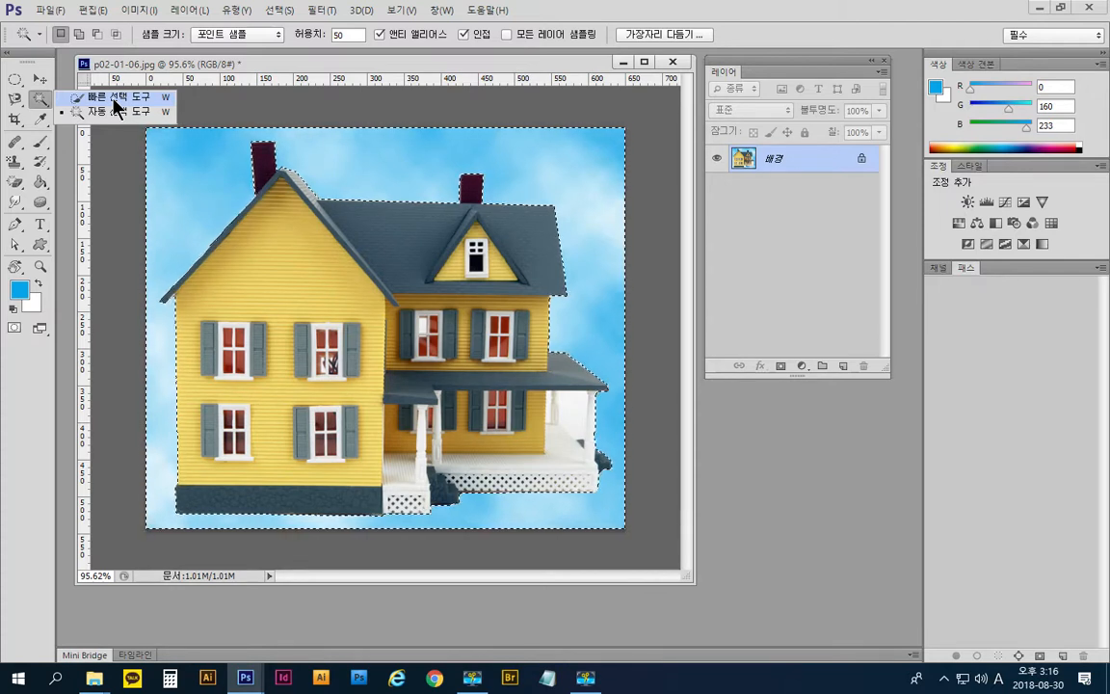
- Clear the sky selection and close the house image p02-01-06.jpg
{"action": "left_click", "coordinate": [649, 487]}
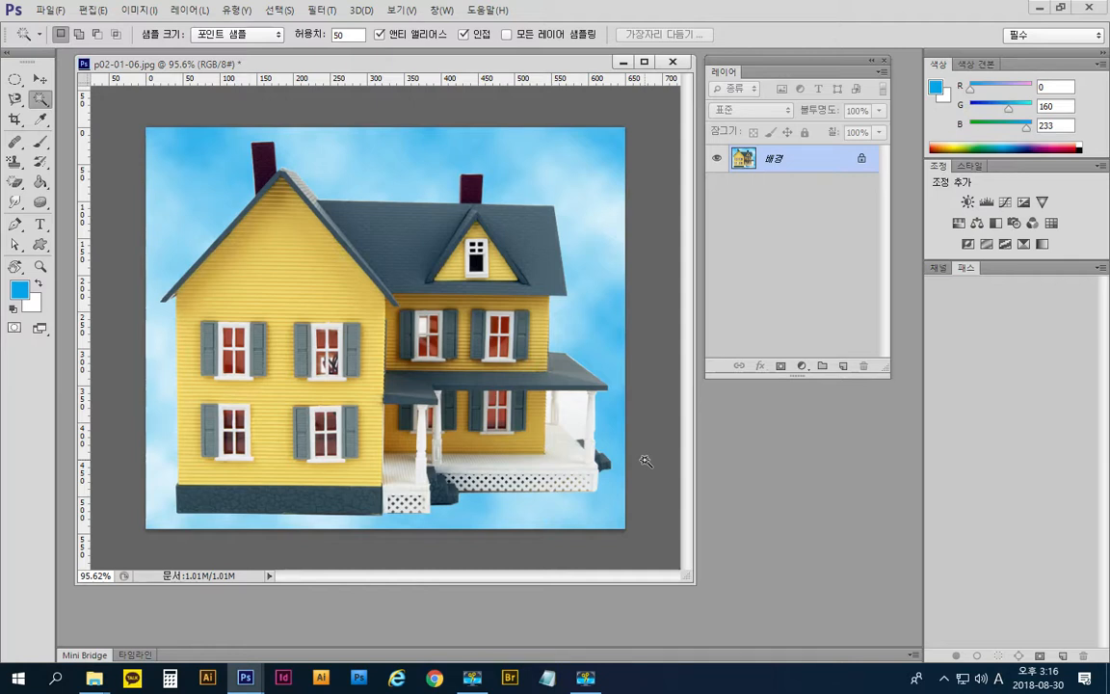
{"action": "left_click", "coordinate": [673, 61]}
{"action": "left_click", "coordinate": [648, 254]}
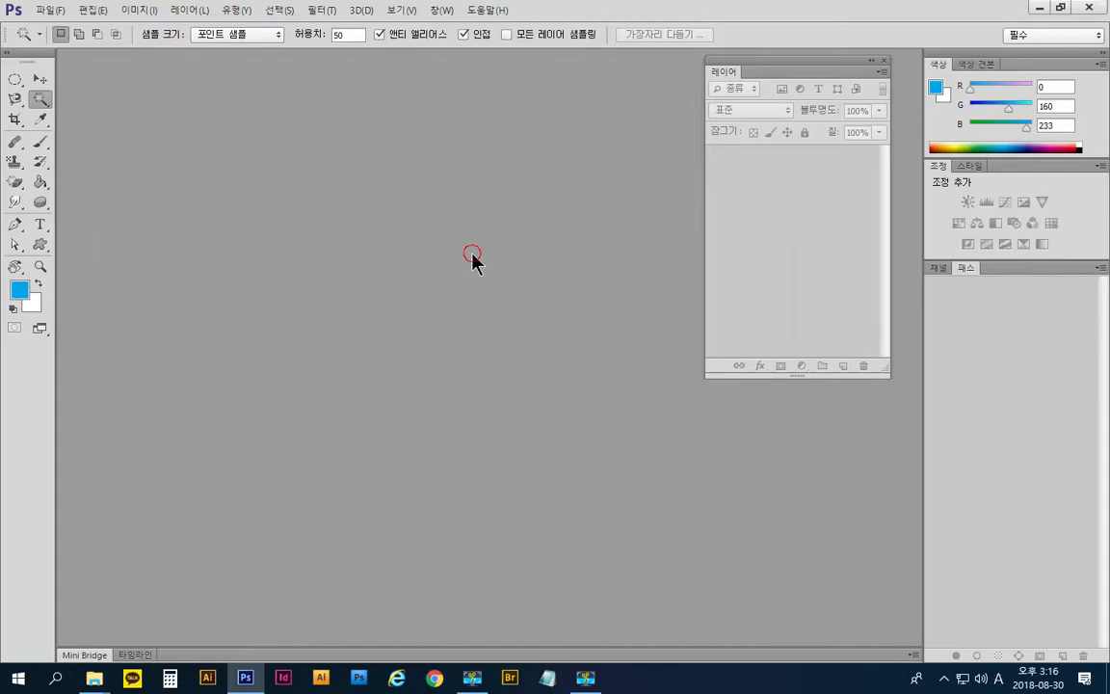
- Open the lime image p02-01-09 from the part02 folder and enlarge its document window
{"action": "double_click", "coordinate": [472, 262]}
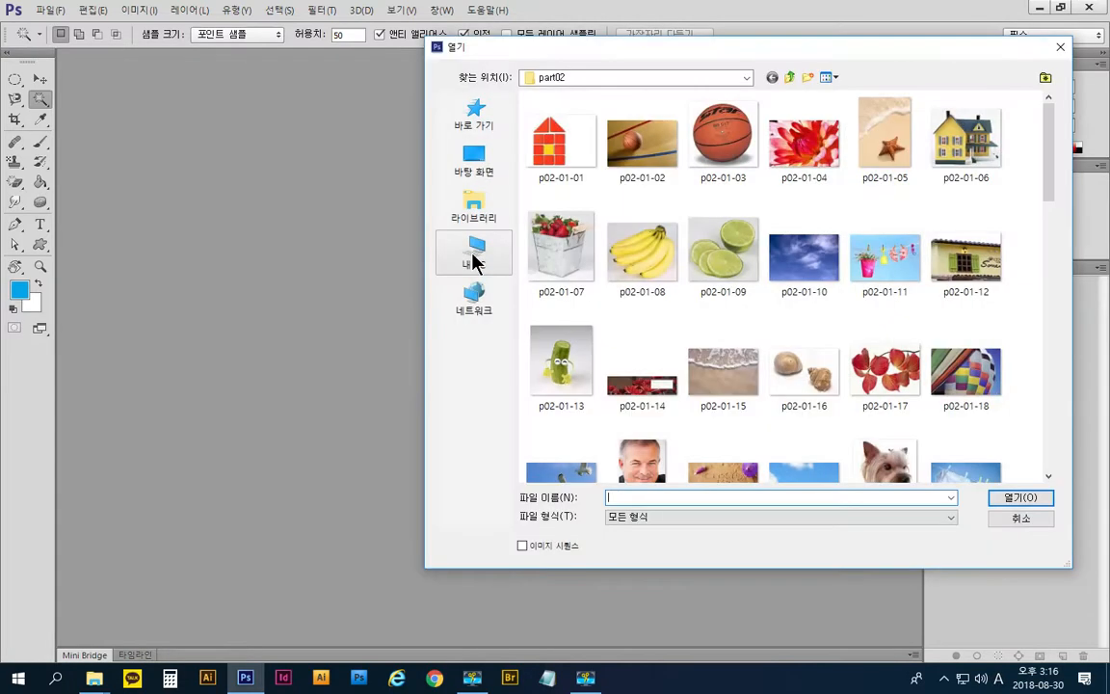
{"action": "left_click", "coordinate": [743, 256]}
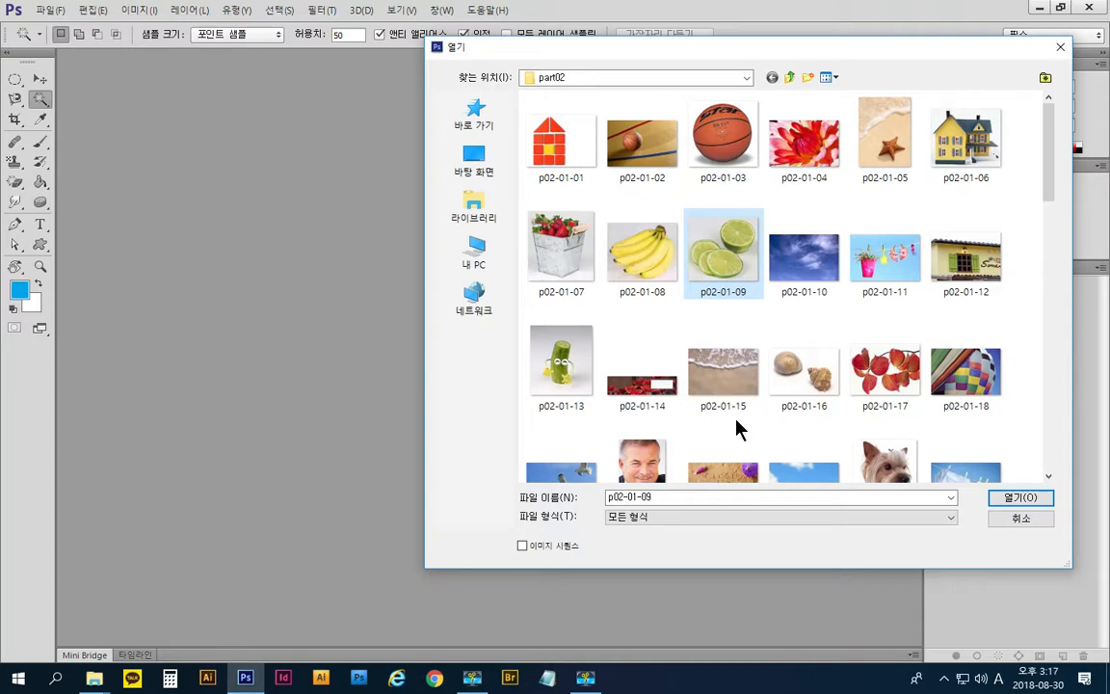
{"action": "left_click", "coordinate": [1020, 497]}
{"action": "left_click", "coordinate": [1020, 497]}
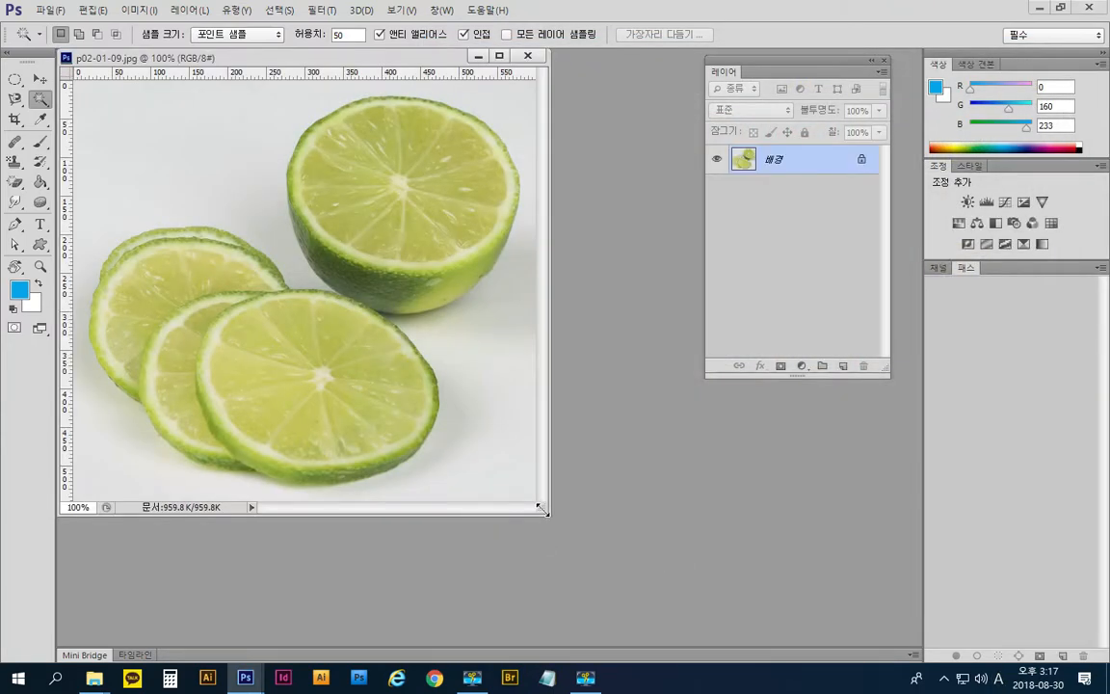
{"action": "left_click_drag", "start_coordinate": [542, 507], "coordinate": [805, 585]}
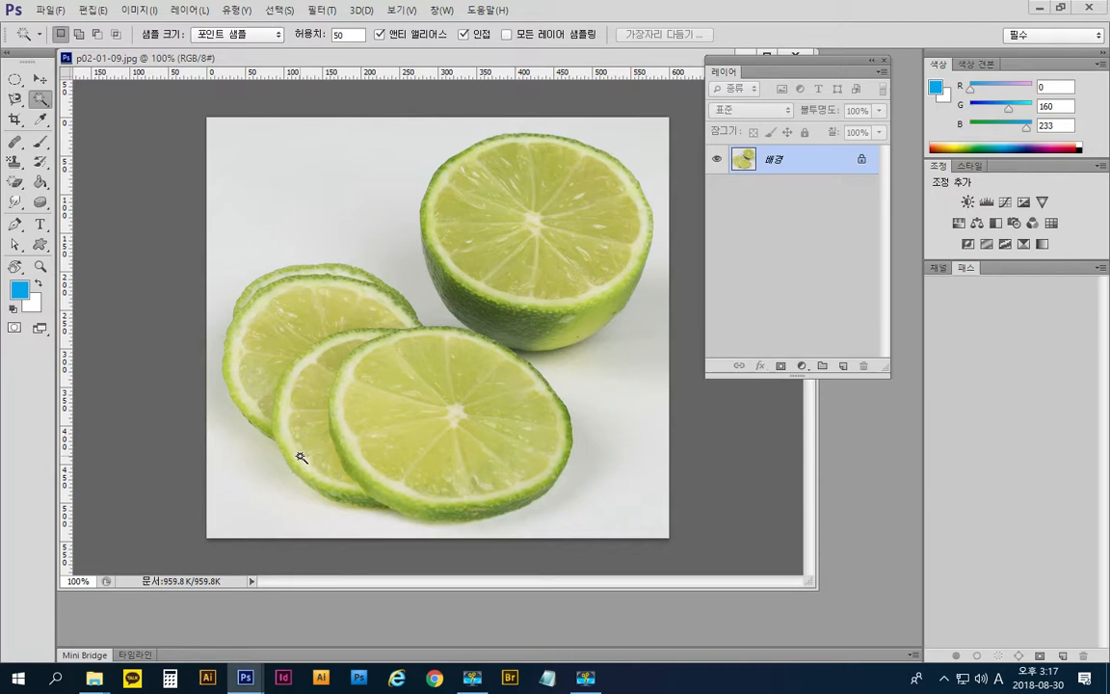
- Switch to the Quick Selection tool and toggle its pointer between the brush-size circle and the precise crosshair
{"action": "left_click", "coordinate": [40, 98]}
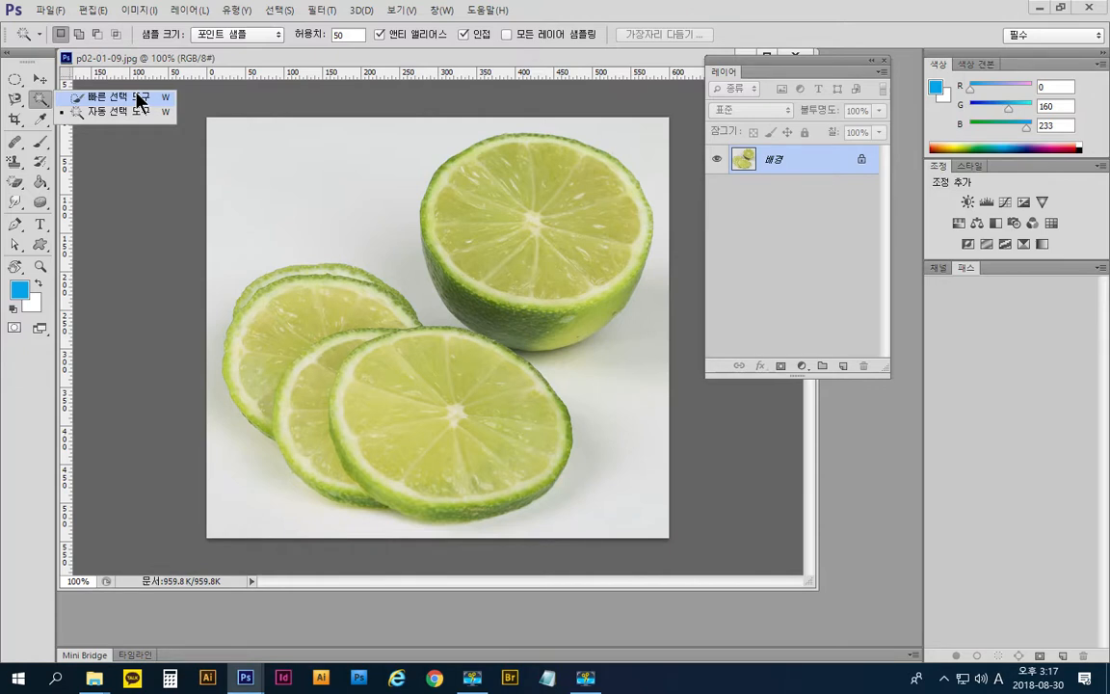
{"action": "left_click", "coordinate": [77, 98]}
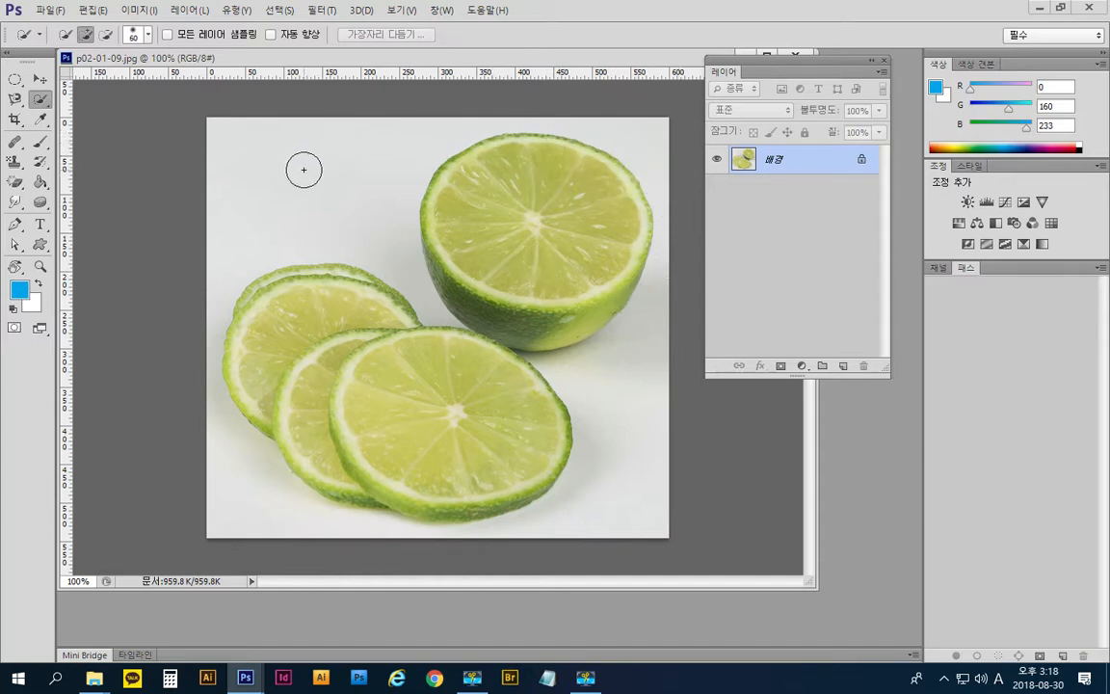
{"action": "key", "text": "Caps_Lock"}
{"action": "key", "text": "Caps_Lock"}
- Shrink the Quick Selection brush in repeated steps and toggle the precise crosshair pointer again
{"action": "key", "text": "bracketleft"}
{"action": "key", "text": "bracketleft"}
{"action": "key", "text": "bracketleft"}
{"action": "key", "text": "bracketleft"}
{"action": "key", "text": "bracketleft"}
{"action": "key", "text": "bracketleft"}
{"action": "key", "text": "bracketleft"}
{"action": "key", "text": "bracketleft"}
{"action": "key", "text": "bracketleft"}
{"action": "key", "text": "bracketleft"}
{"action": "key", "text": "bracketleft"}
{"action": "key", "text": "bracketleft"}
{"action": "key", "text": "bracketleft"}
{"action": "key", "text": "bracketleft"}
{"action": "key", "text": "Caps_Lock"}
{"action": "key", "text": "Caps_Lock"}
{"action": "key", "text": "Caps_Lock"}
- Enlarge the Quick Selection brush to size 400
{"action": "key", "text": "bracketright"}
{"action": "key", "text": "bracketright"}
{"action": "key", "text": "bracketright"}
{"action": "key", "text": "bracketright"}
{"action": "key", "text": "bracketright"}
{"action": "key", "text": "bracketright"}
{"action": "key", "text": "bracketright"}
{"action": "key", "text": "bracketright"}
{"action": "key", "text": "bracketright"}
{"action": "key", "text": "bracketright"}
{"action": "key", "text": "bracketright"}
{"action": "key", "text": "bracketright"}
{"action": "key", "text": "bracketright"}
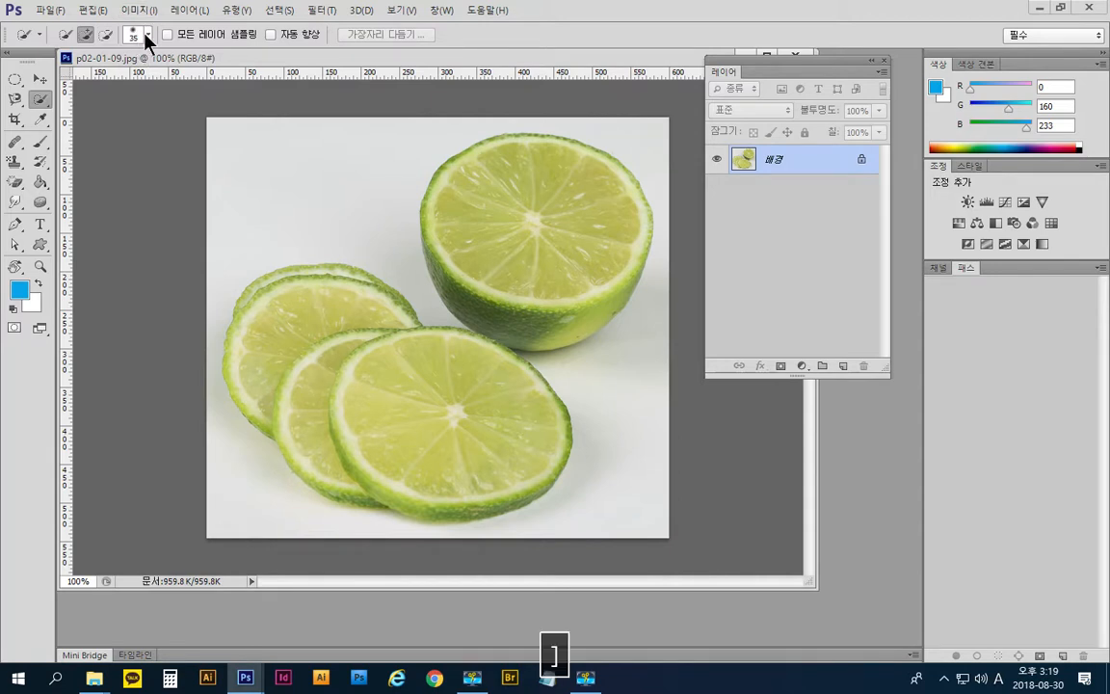
{"action": "key", "text": "bracketright"}
{"action": "key", "text": "bracketright"}
{"action": "key", "text": "bracketright"}
{"action": "key", "text": "bracketright"}
{"action": "key", "text": "bracketright"}
{"action": "key", "text": "bracketright"}
{"action": "key", "text": "bracketright"}
{"action": "key", "text": "bracketright"}
{"action": "key", "text": "bracketright"}
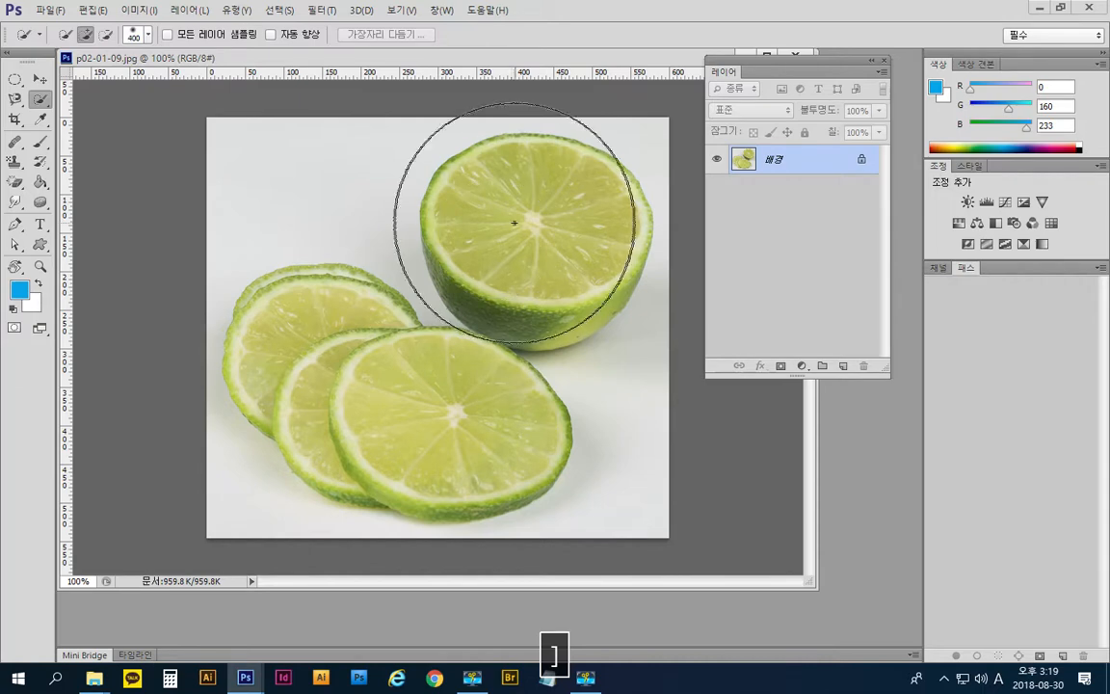
- Quick-select the lime slices and the lime half with a size 250 brush, clearing the stray first selection over the background
{"action": "key", "text": "bracketleft"}
{"action": "key", "text": "bracketleft"}
{"action": "key", "text": "bracketleft"}
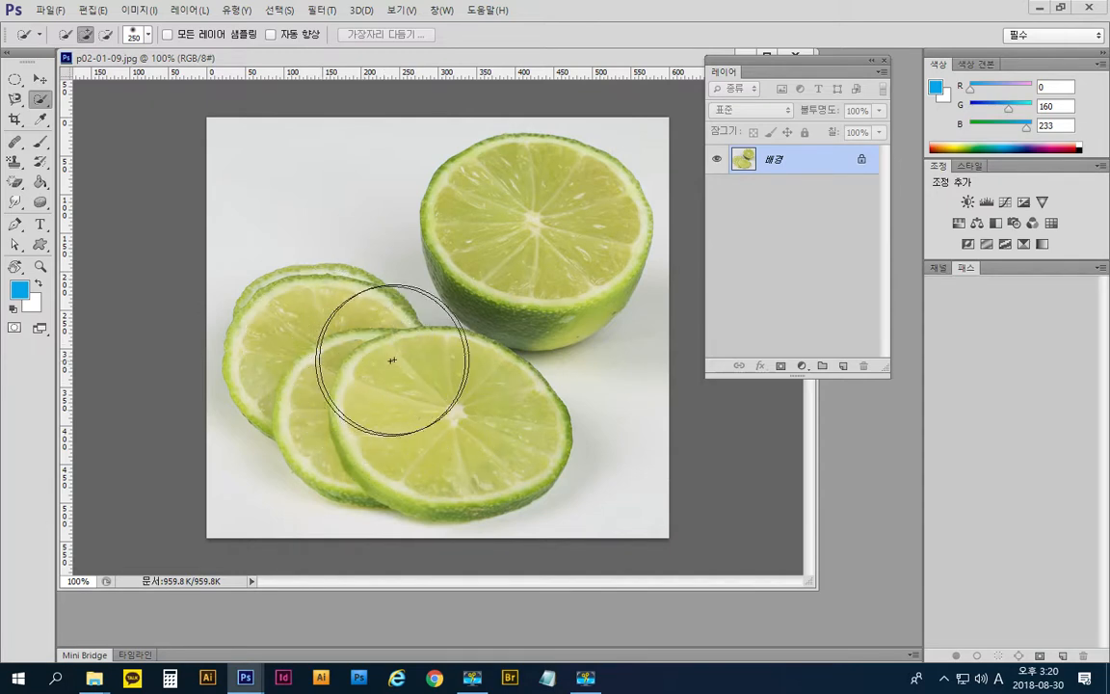
{"action": "left_click", "coordinate": [314, 265]}
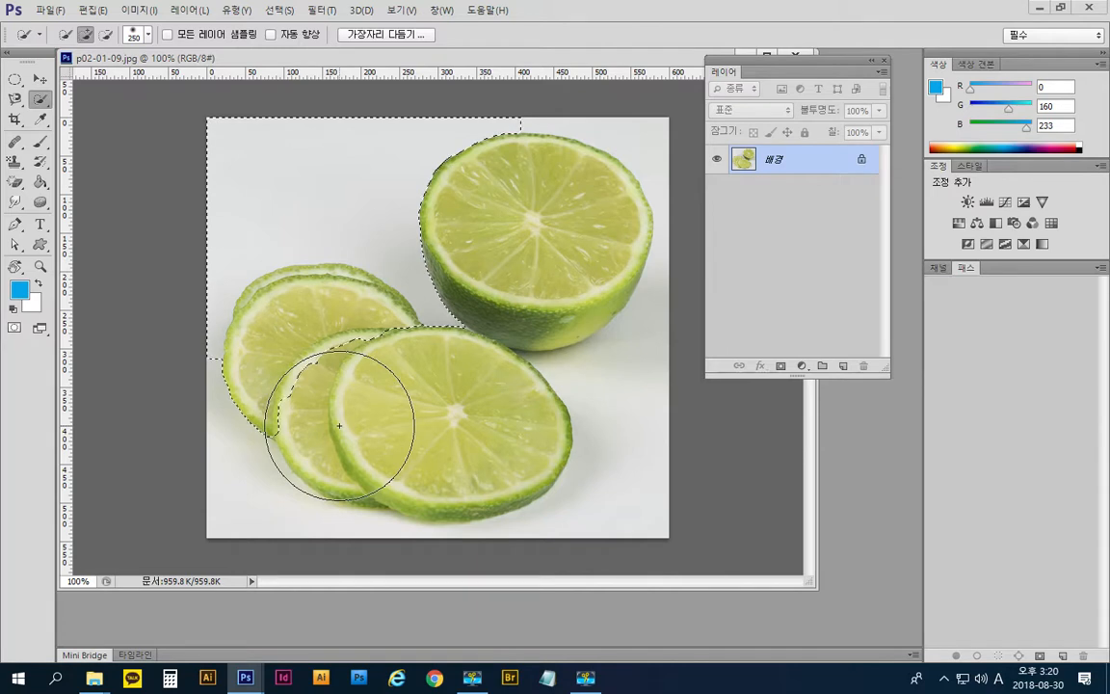
{"action": "key", "text": "ctrl+d"}
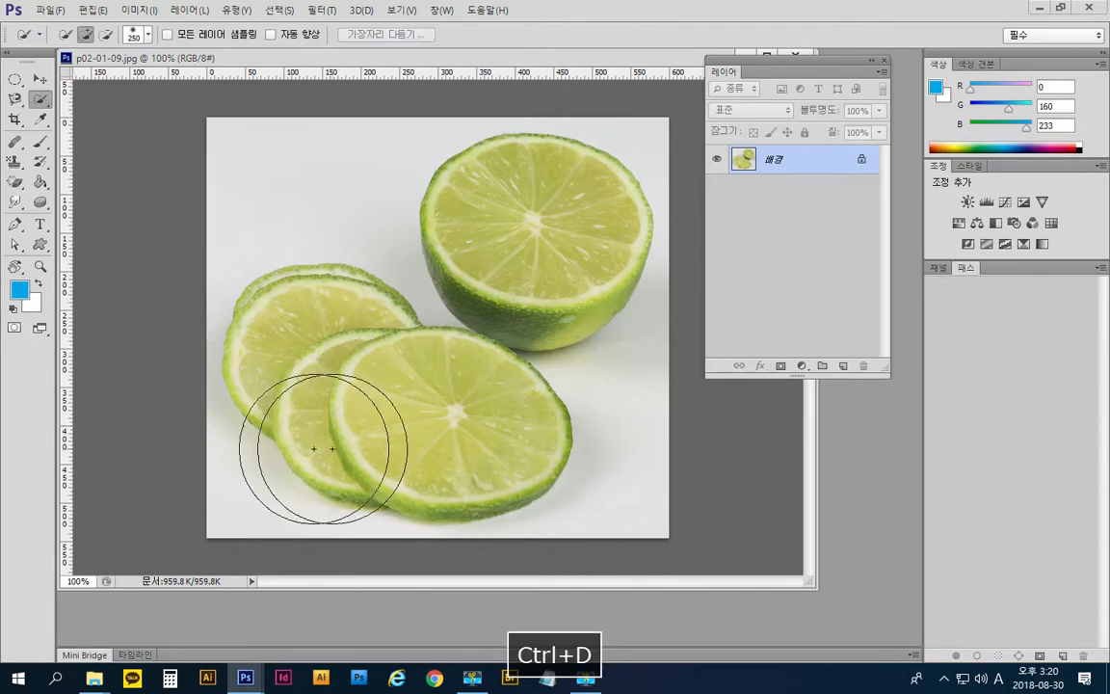
{"action": "left_click", "coordinate": [314, 348]}
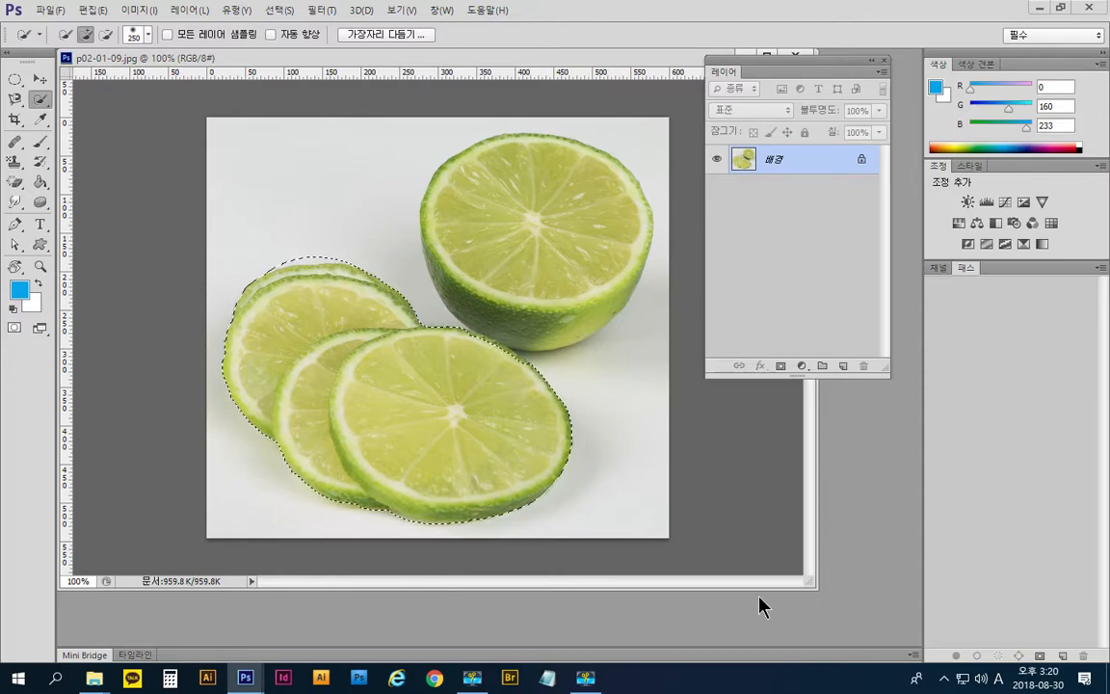
{"action": "left_click", "coordinate": [516, 255]}
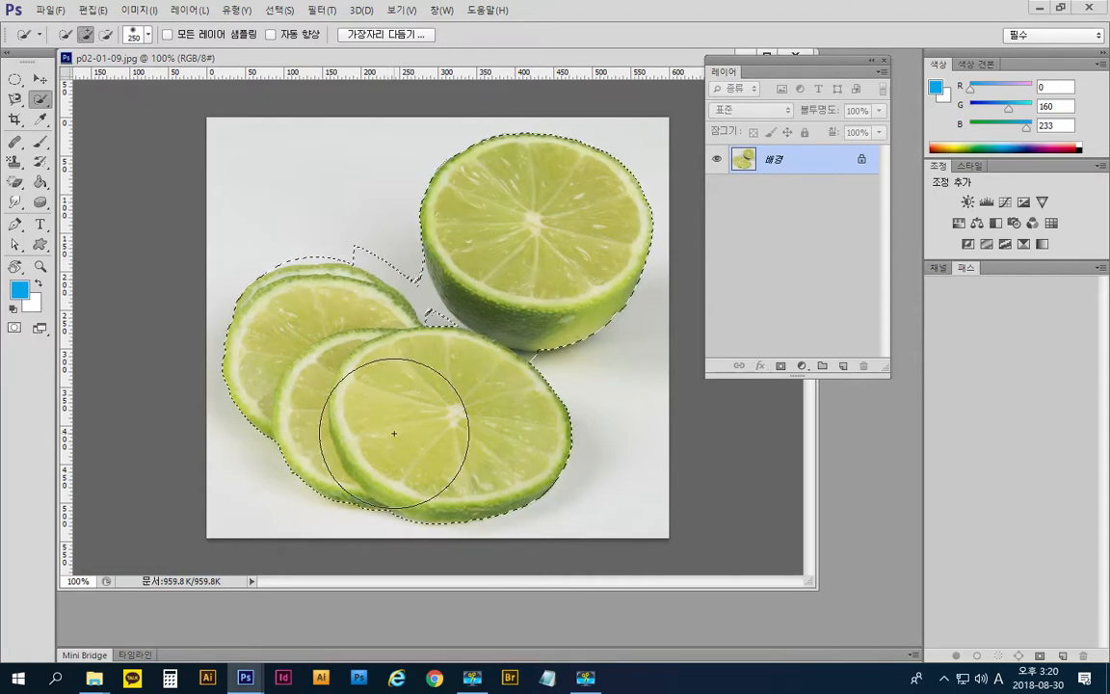
- Subtract the stray background areas between the slices and the lime half from the selection with a size 40 brush
{"action": "scroll", "coordinate": [376, 413], "scroll_direction": "up", "scroll_amount": 5}
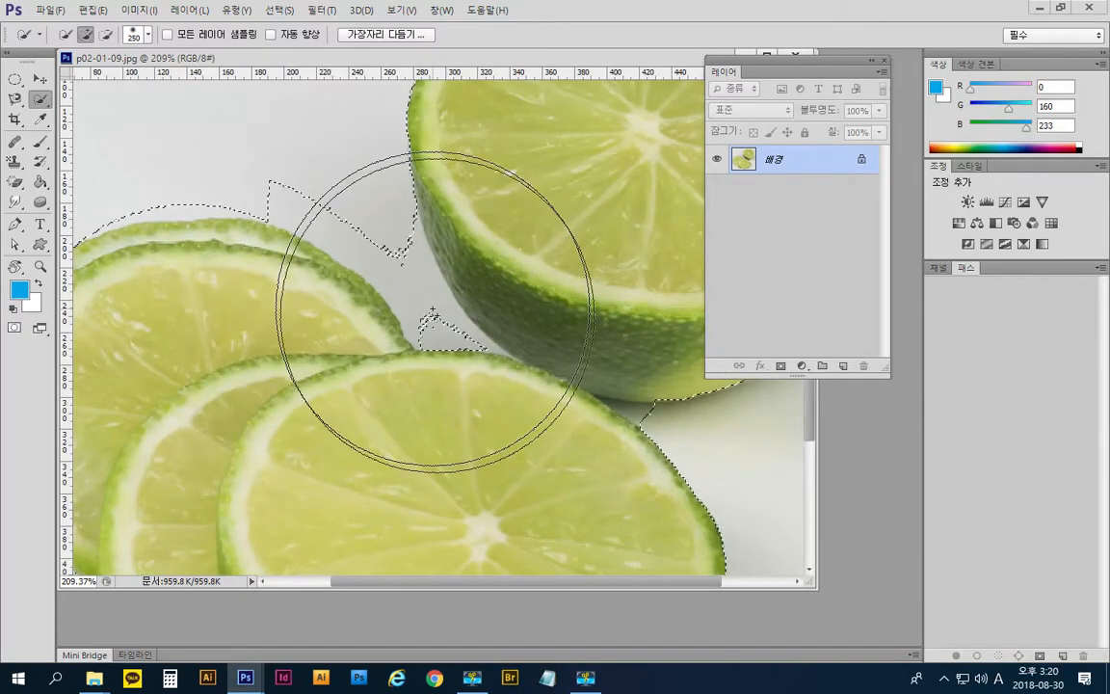
{"action": "scroll", "coordinate": [434, 318], "scroll_direction": "down", "scroll_amount": 3}
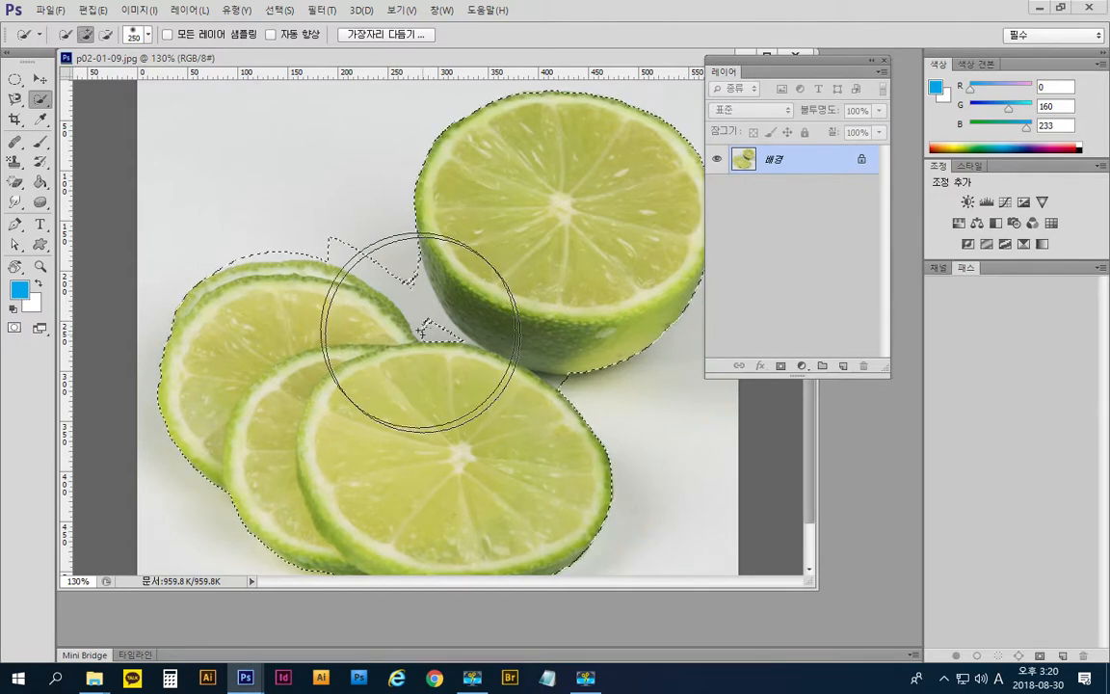
{"action": "key", "text": "bracketleft"}
{"action": "key", "text": "bracketleft"}
{"action": "key", "text": "bracketleft"}
{"action": "key", "text": "bracketleft"}
{"action": "key", "text": "bracketleft"}
{"action": "key", "text": "bracketleft"}
{"action": "key", "text": "bracketleft"}
{"action": "key", "text": "bracketleft"}
{"action": "key", "text": "bracketleft"}
{"action": "key", "text": "bracketleft"}
{"action": "key", "text": "bracketleft"}
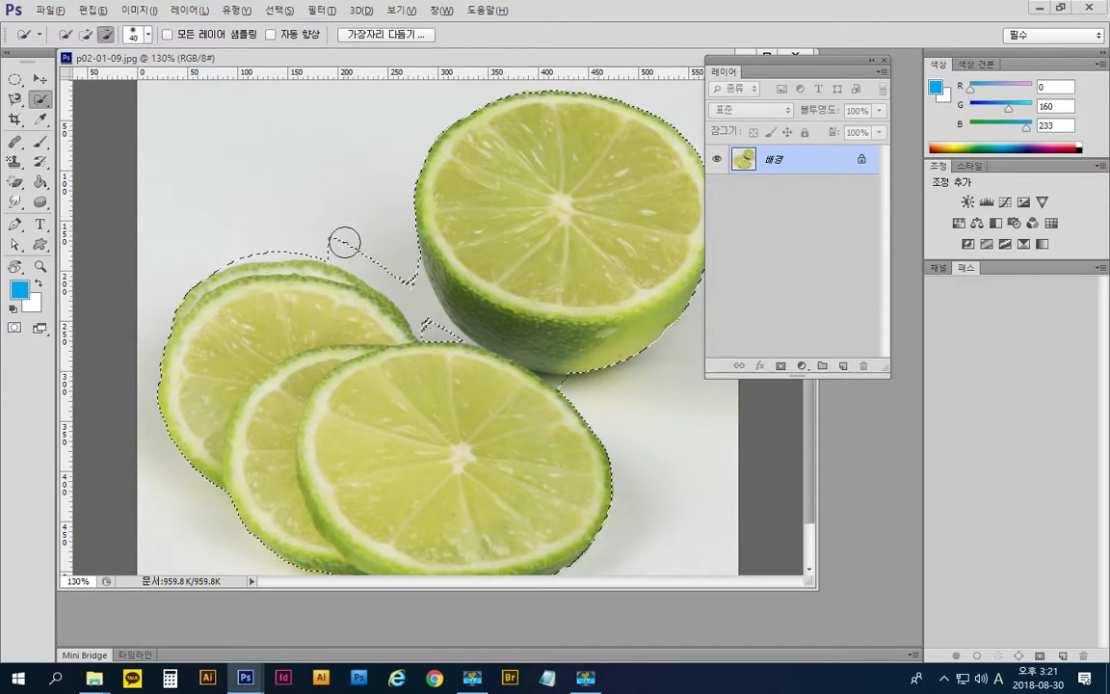
{"action": "left_click", "coordinate": [345, 243], "text": "alt"}
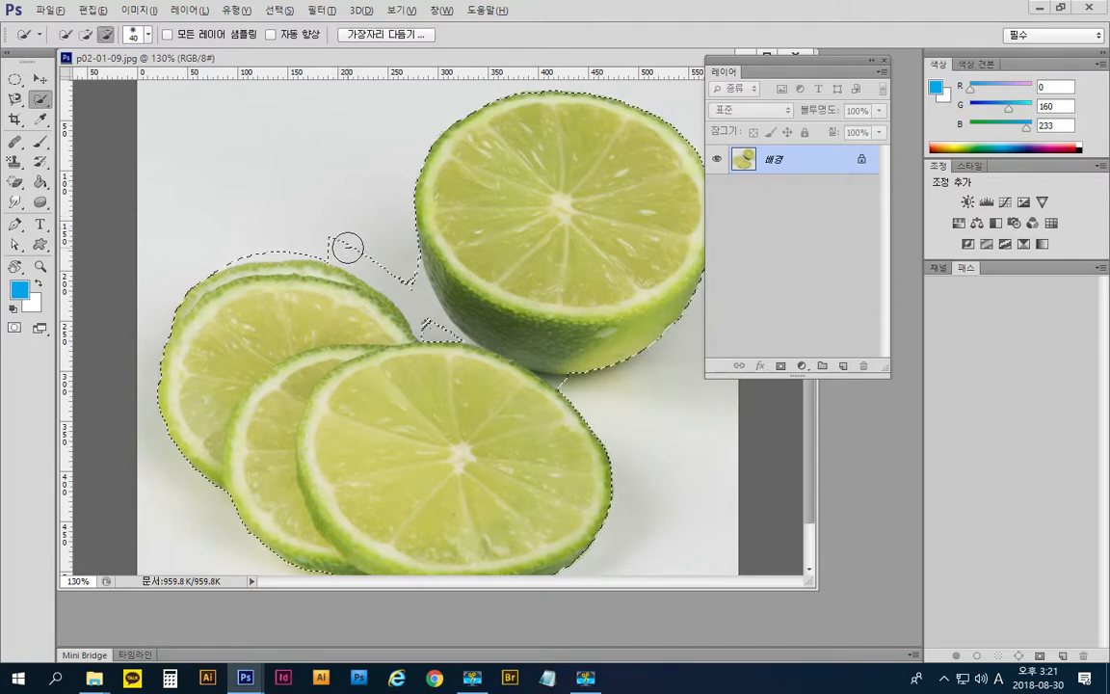
{"action": "mouse_move", "coordinate": [347, 247]}
{"action": "left_mouse_down"}
{"action": "mouse_move", "coordinate": [410, 281]}
{"action": "mouse_move", "coordinate": [398, 273]}
{"action": "mouse_move", "coordinate": [419, 308]}
{"action": "mouse_move", "coordinate": [330, 237]}
{"action": "mouse_move", "coordinate": [270, 234]}
{"action": "left_mouse_up"}
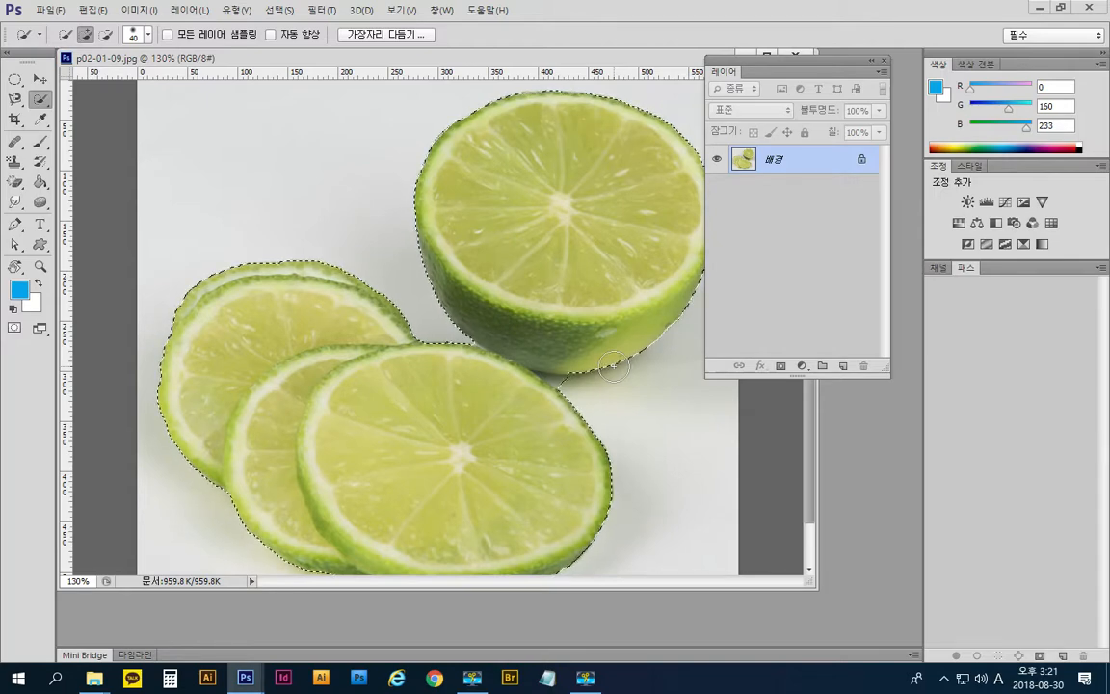
- Subtract the dark shadow wedge between the lime half and the front slice from the selection with a size 5 brush
{"action": "scroll", "coordinate": [613, 366], "scroll_direction": "down", "scroll_amount": 2}
{"action": "scroll", "coordinate": [630, 349], "scroll_direction": "up", "scroll_amount": 8}
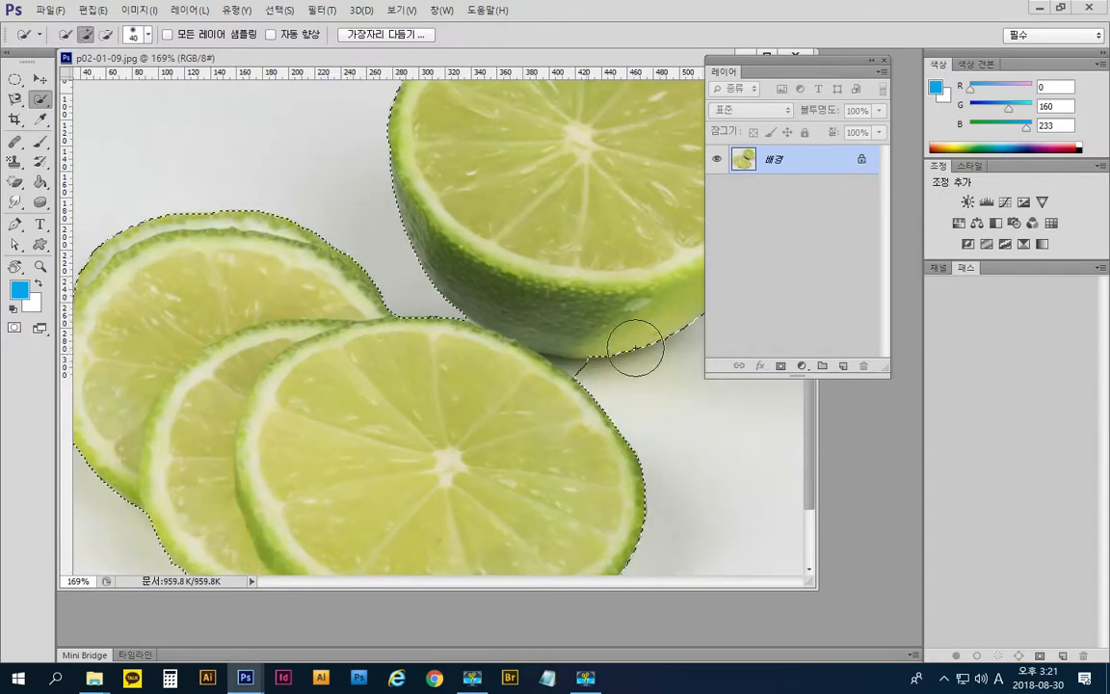
{"action": "scroll", "coordinate": [497, 397], "scroll_direction": "up", "scroll_amount": 2}
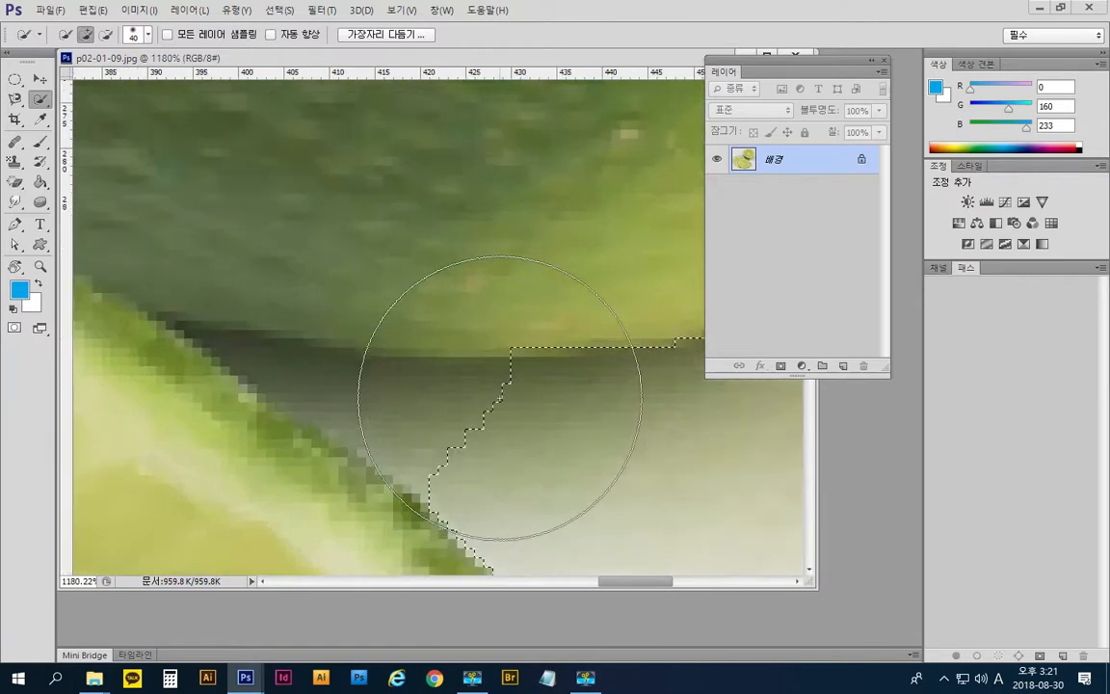
{"action": "key", "text": "bracketleft"}
{"action": "key", "text": "bracketleft"}
{"action": "key", "text": "bracketleft"}
{"action": "key", "text": "bracketleft"}
{"action": "key", "text": "bracketleft"}
{"action": "key", "text": "bracketleft"}
{"action": "key", "text": "bracketleft"}
{"action": "key", "text": "bracketleft"}
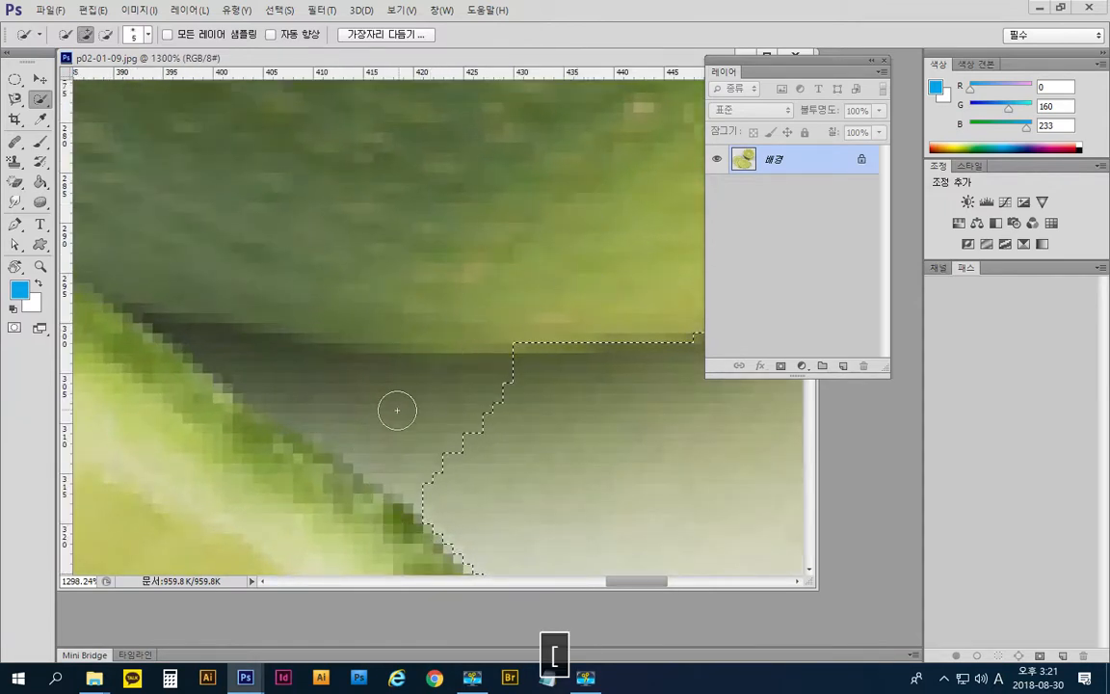
{"action": "key", "text": "alt"}
{"action": "left_click", "coordinate": [343, 407], "text": "alt"}
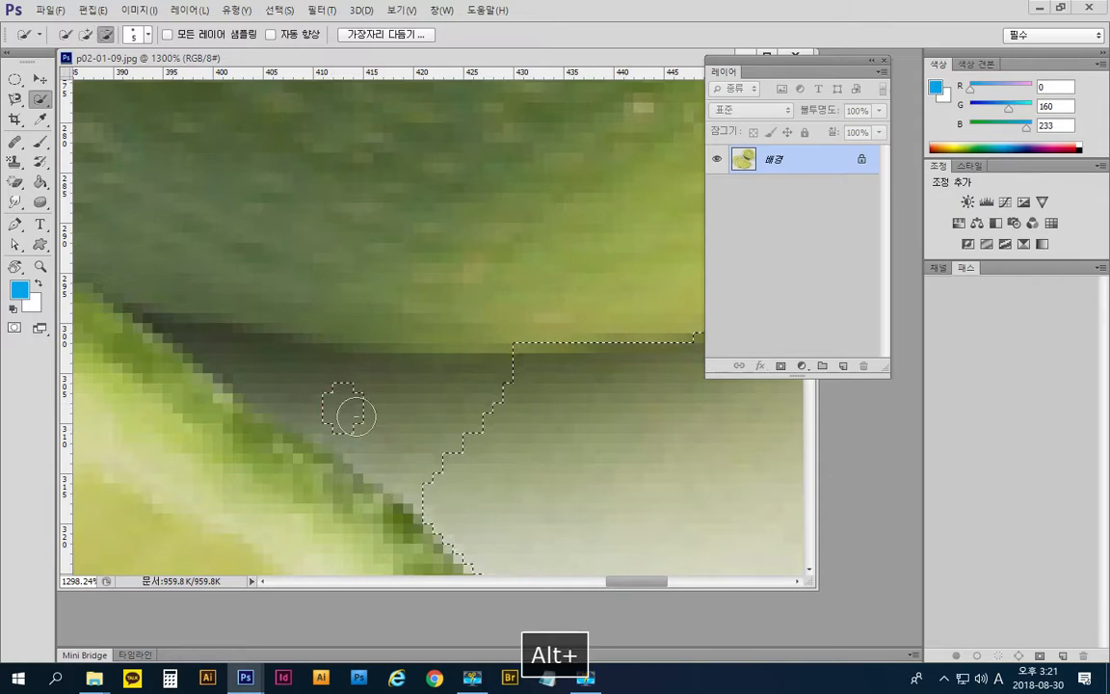
{"action": "mouse_move", "coordinate": [435, 443]}
{"action": "left_mouse_down"}
{"action": "mouse_move", "coordinate": [493, 392]}
{"action": "mouse_move", "coordinate": [362, 412]}
{"action": "mouse_move", "coordinate": [245, 358]}
{"action": "mouse_move", "coordinate": [324, 390]}
{"action": "mouse_move", "coordinate": [263, 369]}
{"action": "left_mouse_up"}
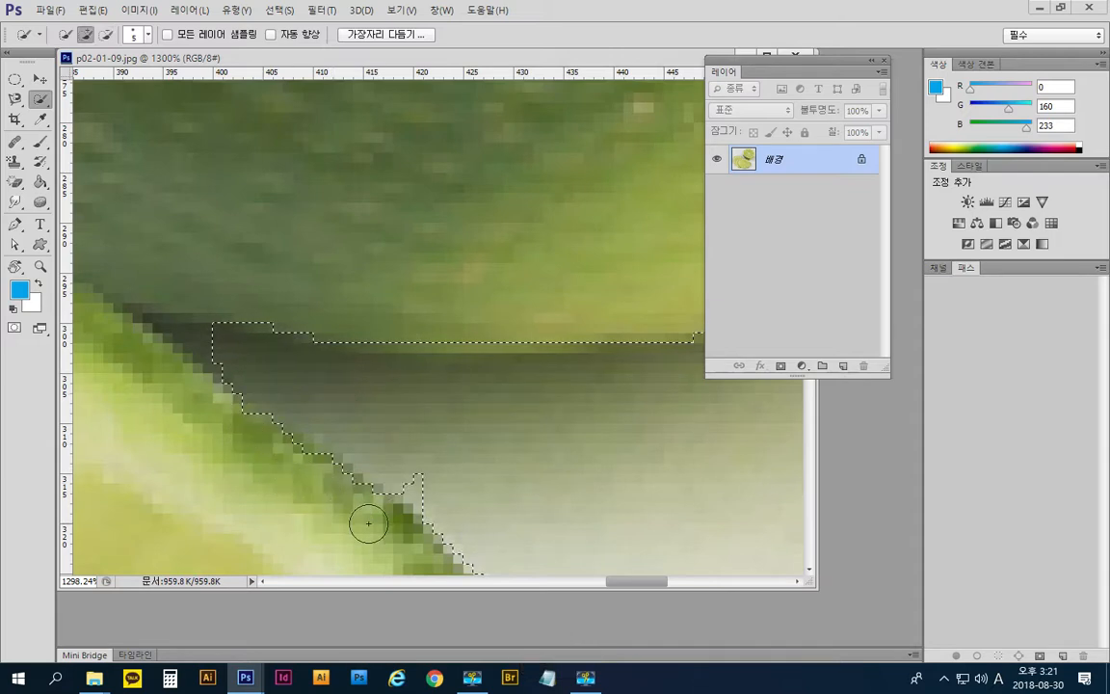
{"action": "left_click", "coordinate": [421, 484], "text": "alt"}
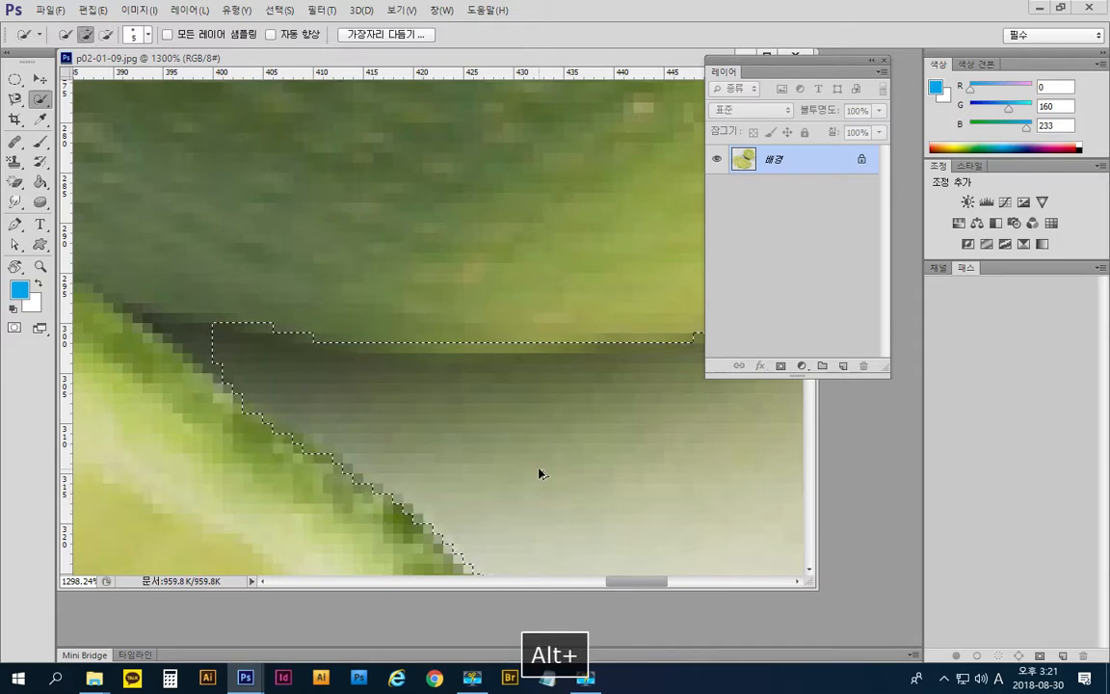
- Add a Hue/Saturation adjustment layer masked to the selected limes and turn on Colorize
{"action": "scroll", "coordinate": [539, 471], "scroll_direction": "right", "scroll_amount": 5}
{"action": "scroll", "coordinate": [485, 447], "scroll_direction": "down", "scroll_amount": 10}
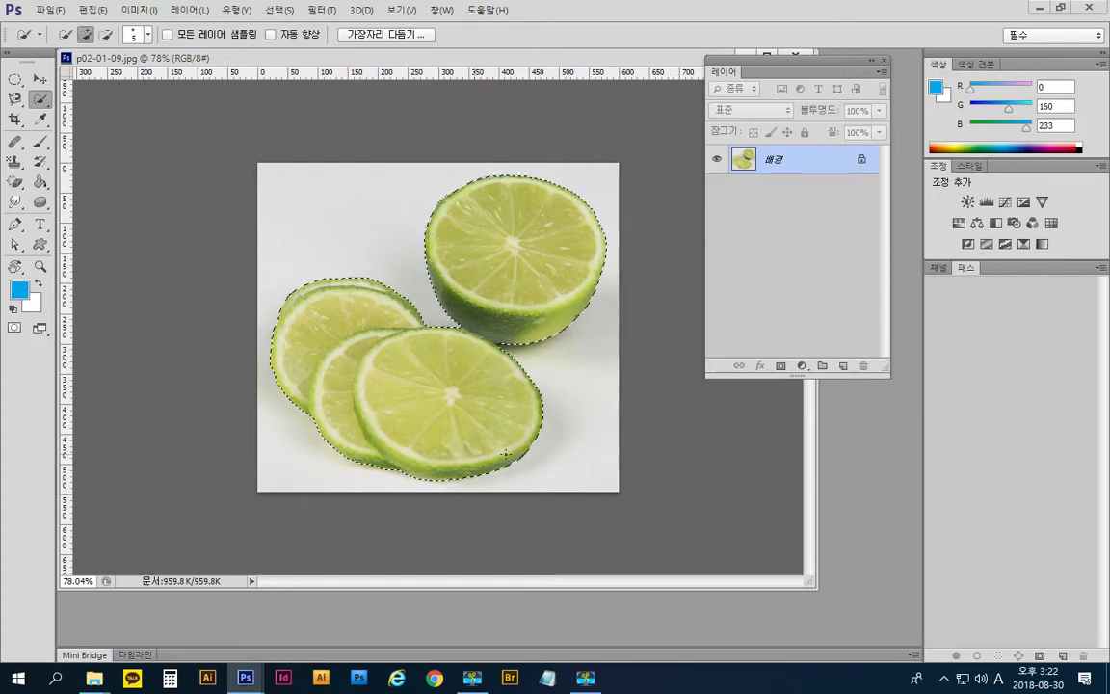
{"action": "left_click", "coordinate": [801, 367]}
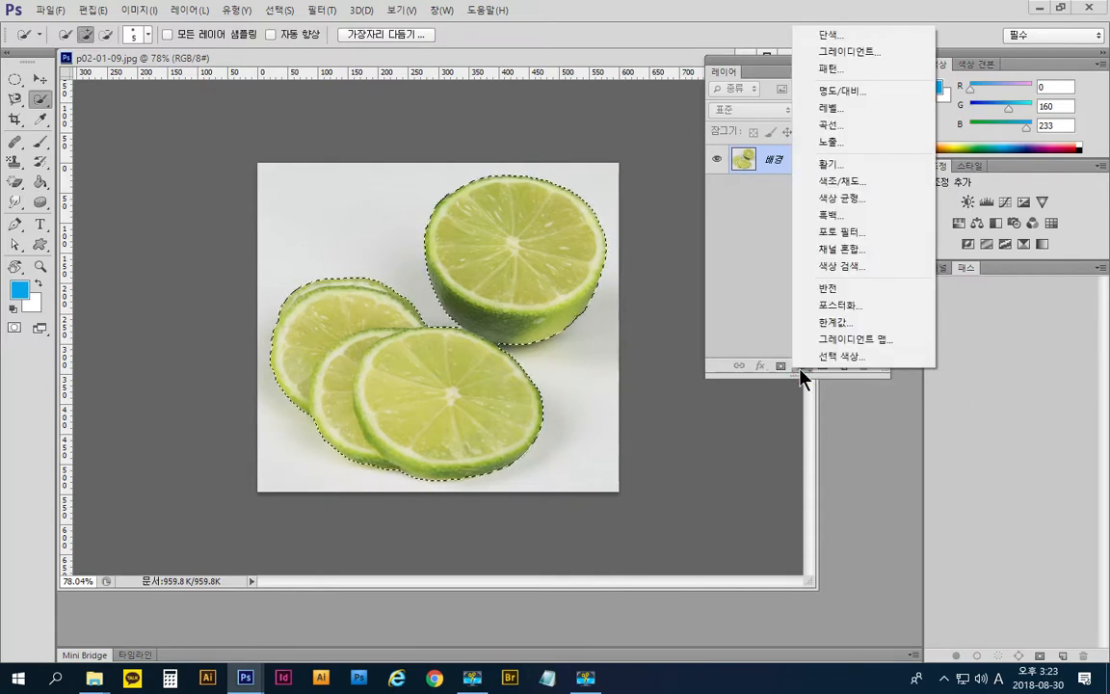
{"action": "left_click", "coordinate": [851, 185]}
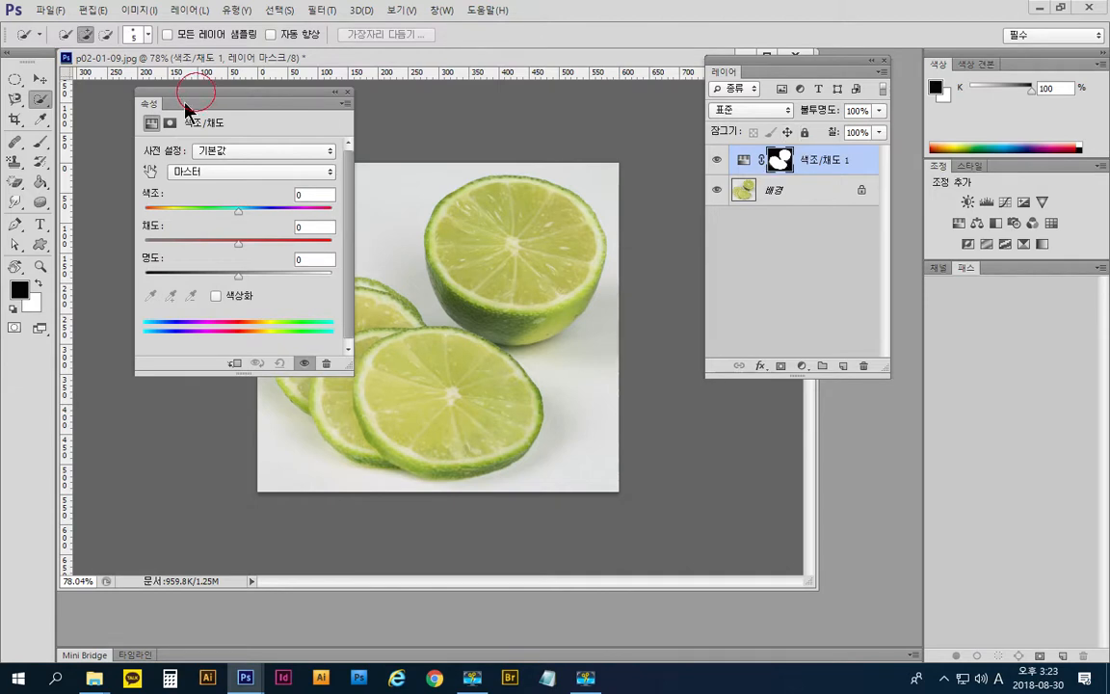
{"action": "left_click_drag", "start_coordinate": [185, 103], "coordinate": [123, 94]}
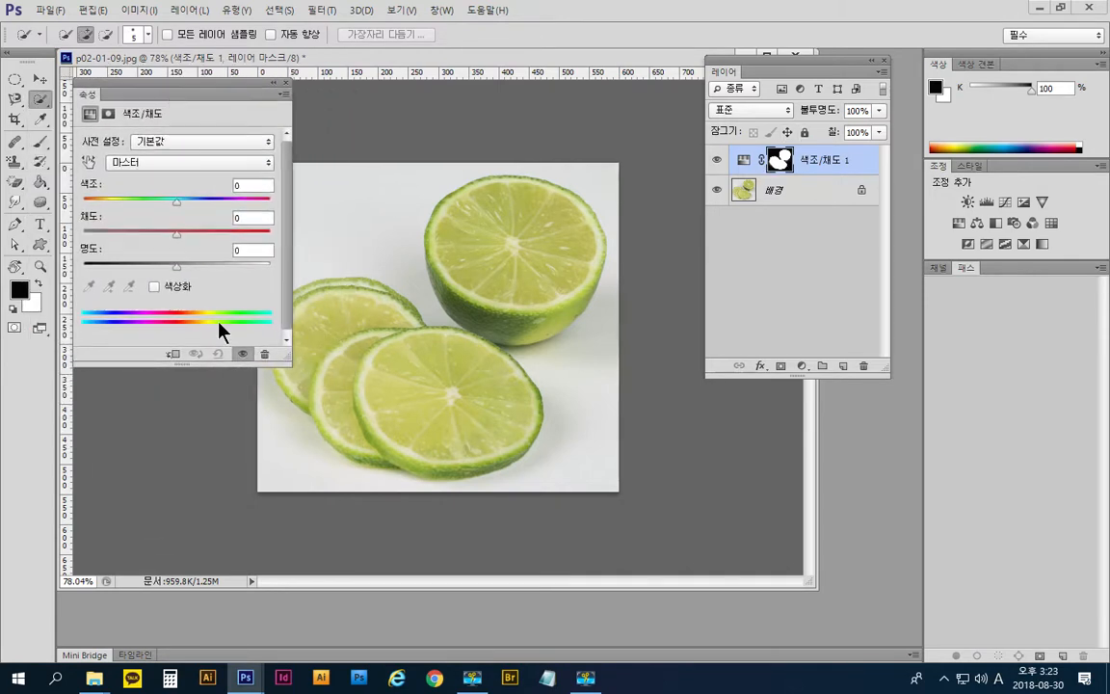
{"action": "left_click", "coordinate": [154, 287]}
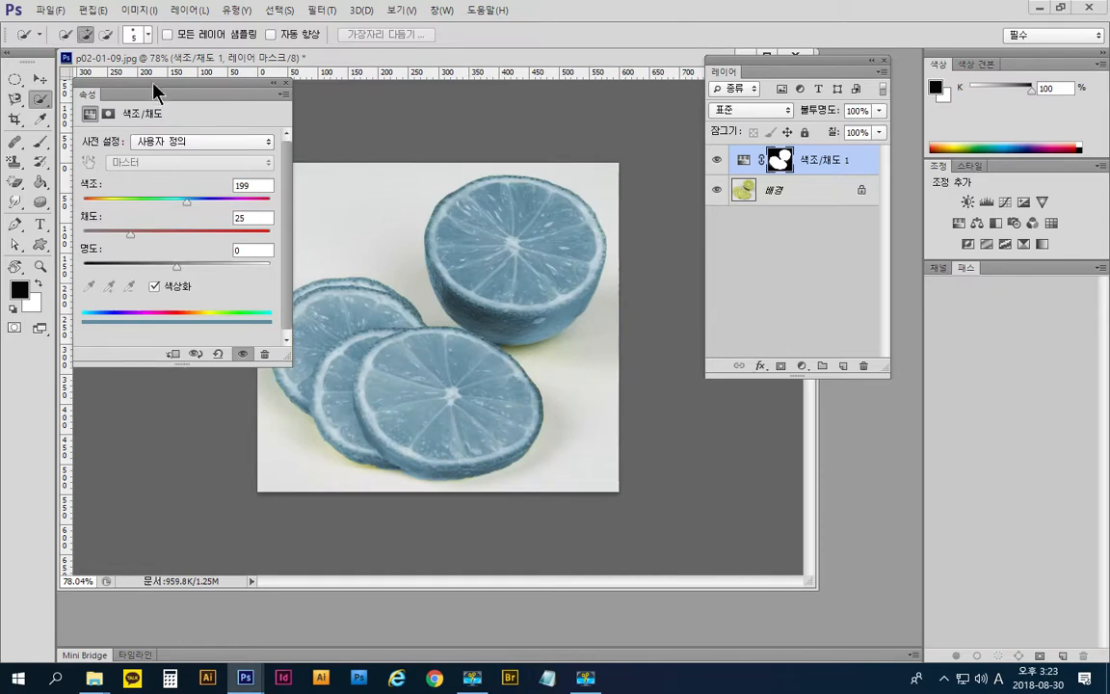
- Rearrange the floating Properties and Layers panels so that neither covers the lime image
{"action": "left_click_drag", "start_coordinate": [143, 94], "coordinate": [554, 72]}
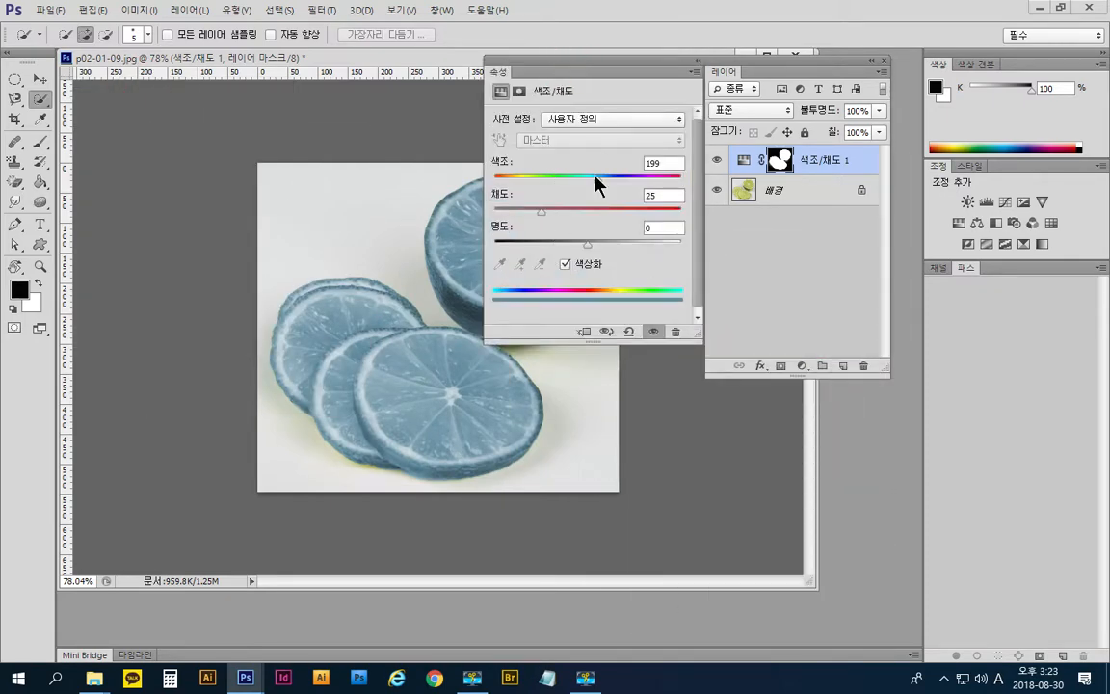
{"action": "left_click_drag", "start_coordinate": [499, 73], "coordinate": [641, 289]}
{"action": "left_click_drag", "start_coordinate": [559, 73], "coordinate": [135, 86]}
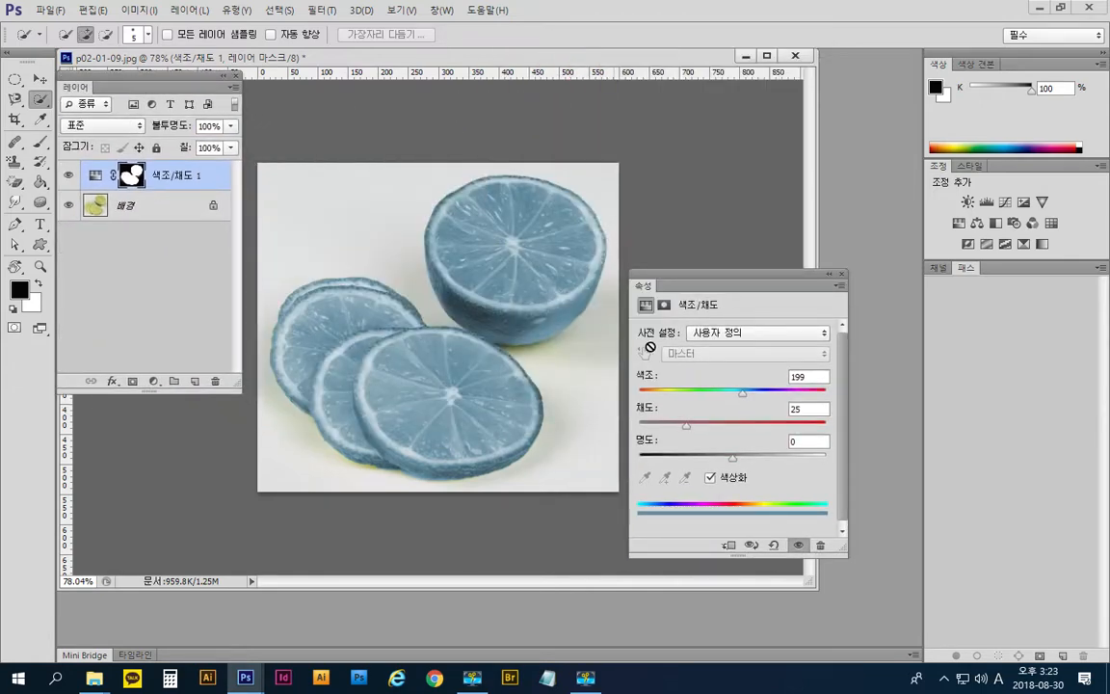
{"action": "left_click_drag", "start_coordinate": [711, 287], "coordinate": [758, 159]}
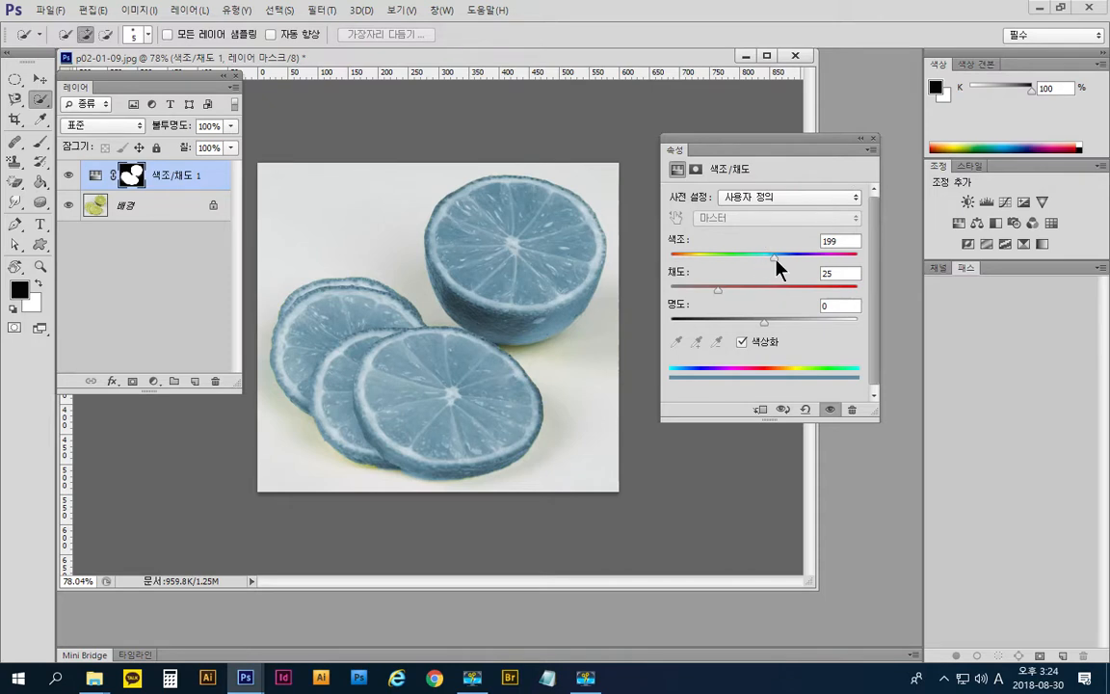
- Colour the limes red with hue 0 and saturation 65 in the Hue/Saturation adjustment, and close its properties
{"action": "left_click_drag", "start_coordinate": [776, 258], "coordinate": [643, 262]}
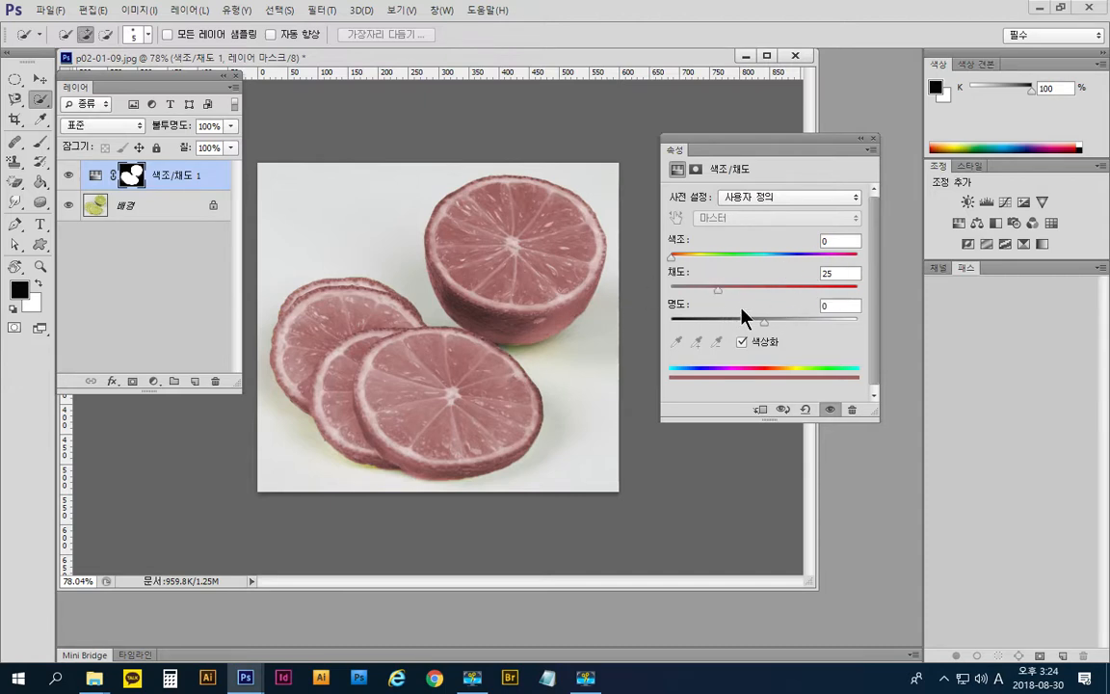
{"action": "left_click_drag", "start_coordinate": [720, 288], "coordinate": [763, 288]}
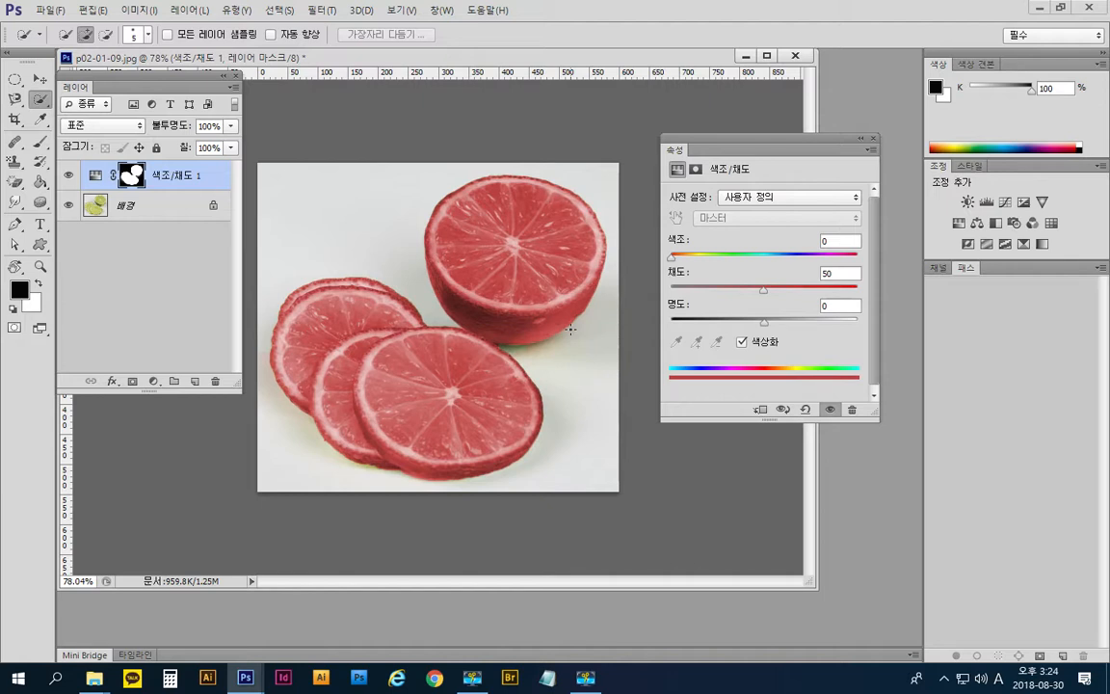
{"action": "left_click_drag", "start_coordinate": [763, 288], "coordinate": [781, 291]}
{"action": "left_click_drag", "start_coordinate": [782, 291], "coordinate": [878, 294]}
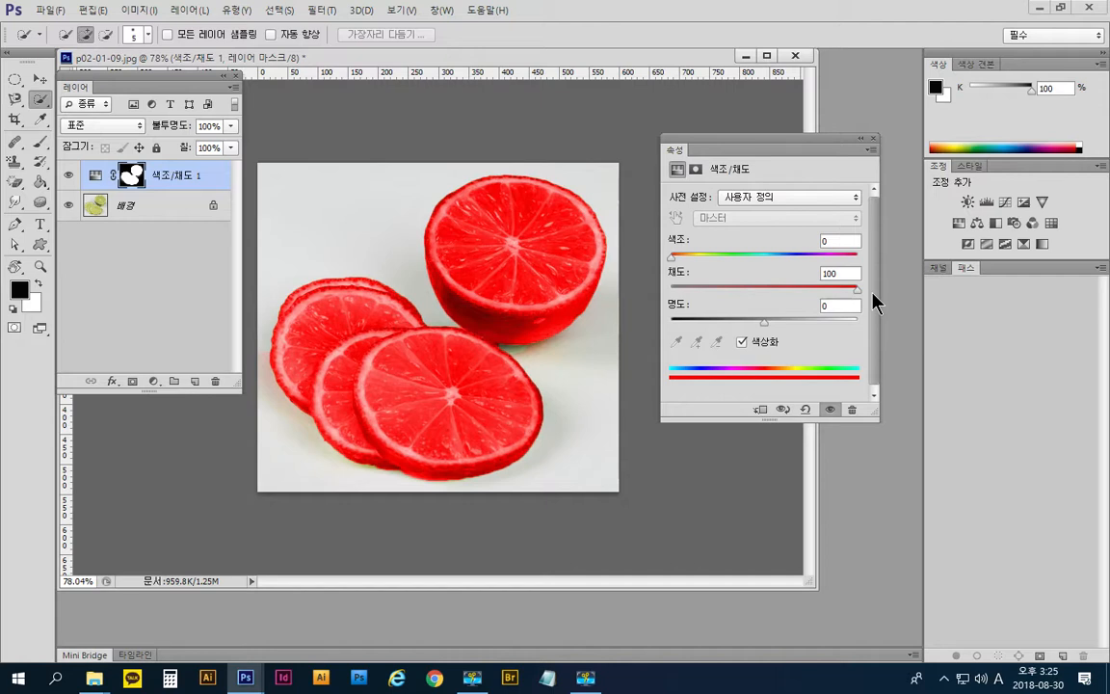
{"action": "left_click", "coordinate": [817, 288]}
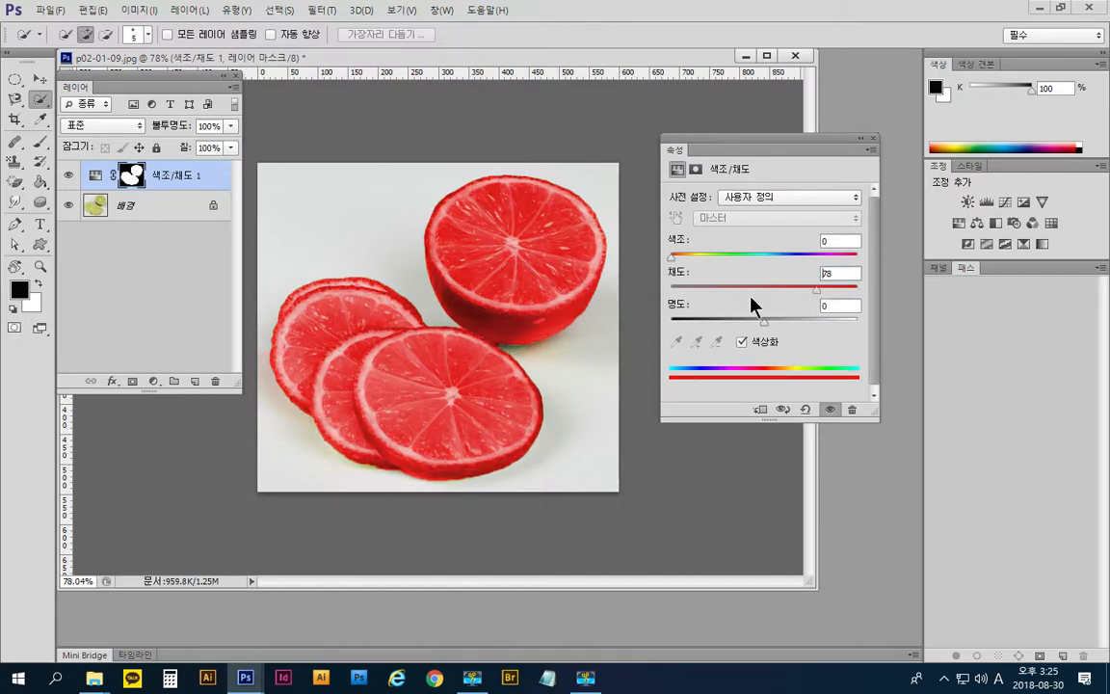
{"action": "key", "text": "Delete"}
{"action": "type", "text": "65"}
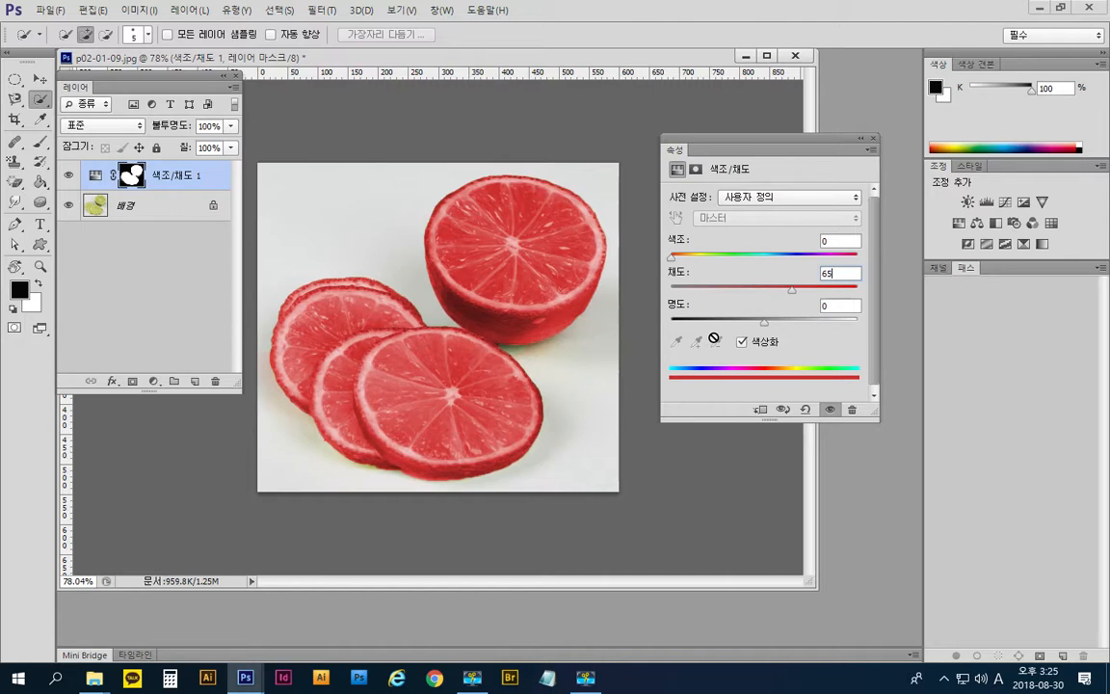
{"action": "left_click", "coordinate": [873, 138]}
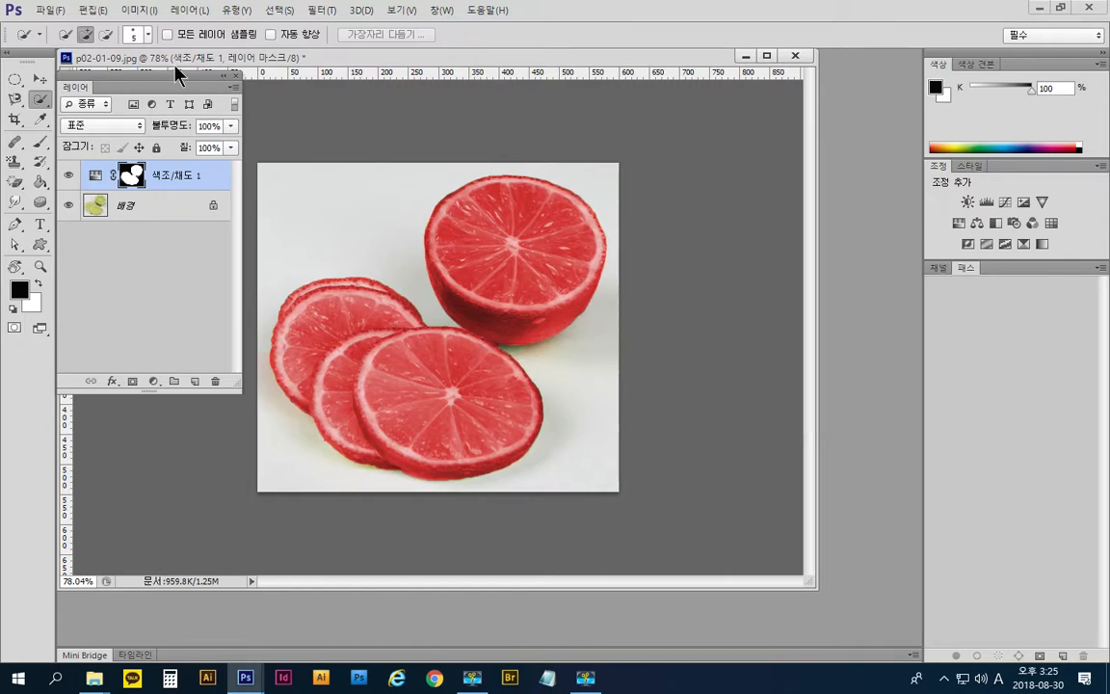
- Reposition the document window, dock Layers and Channels together with Paths in one group, and show the layers
{"action": "left_click_drag", "start_coordinate": [178, 82], "coordinate": [853, 60]}
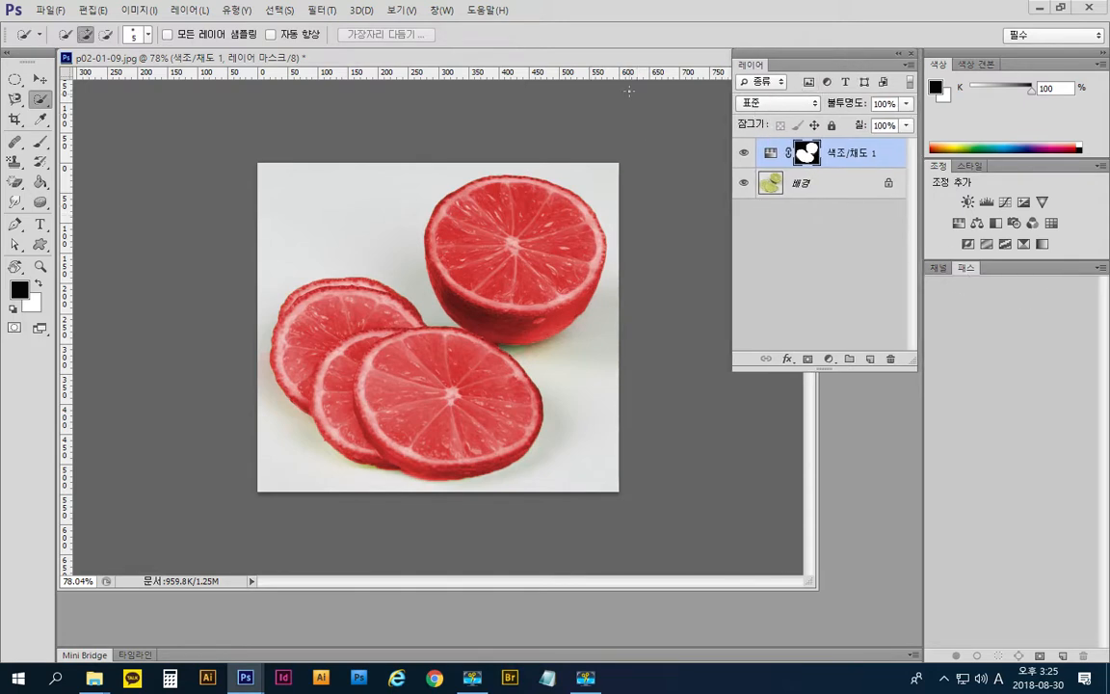
{"action": "left_click_drag", "start_coordinate": [627, 66], "coordinate": [694, 81]}
{"action": "left_click_drag", "start_coordinate": [791, 64], "coordinate": [675, 288]}
{"action": "left_click_drag", "start_coordinate": [943, 273], "coordinate": [719, 294]}
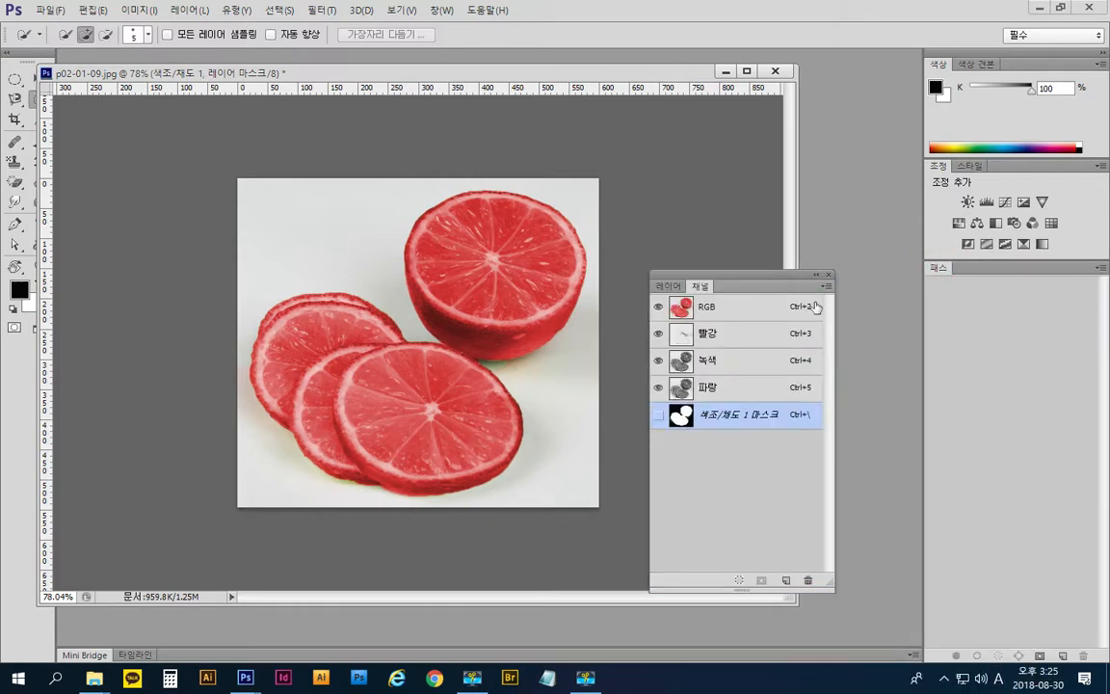
{"action": "left_click_drag", "start_coordinate": [938, 269], "coordinate": [1001, 294]}
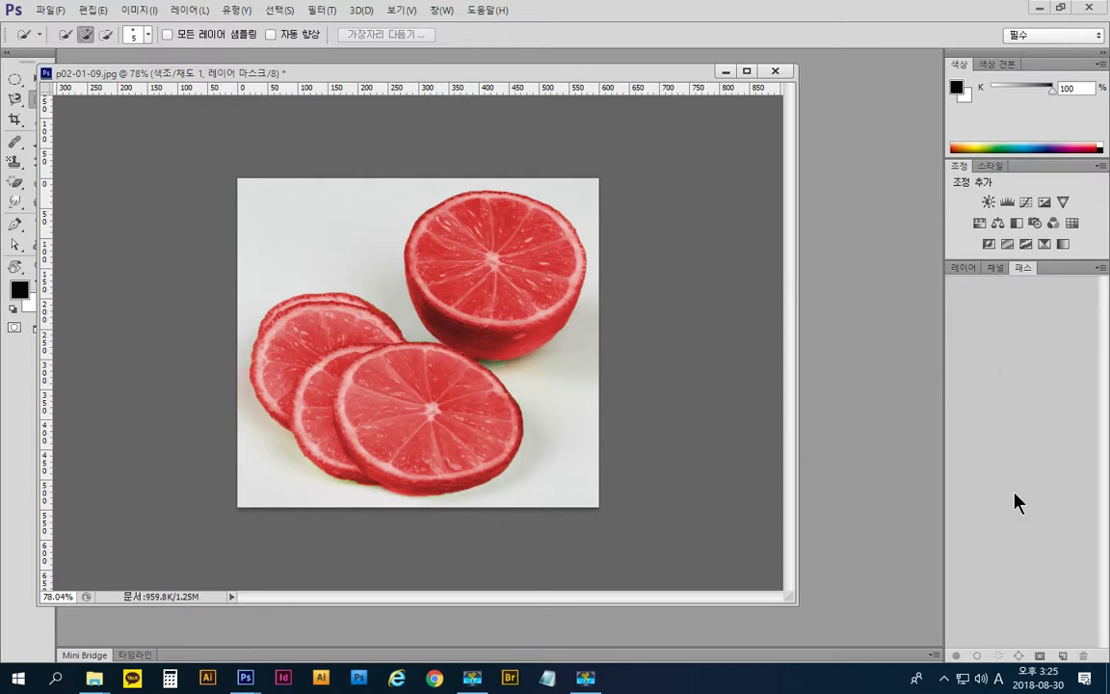
{"action": "left_click", "coordinate": [964, 267]}
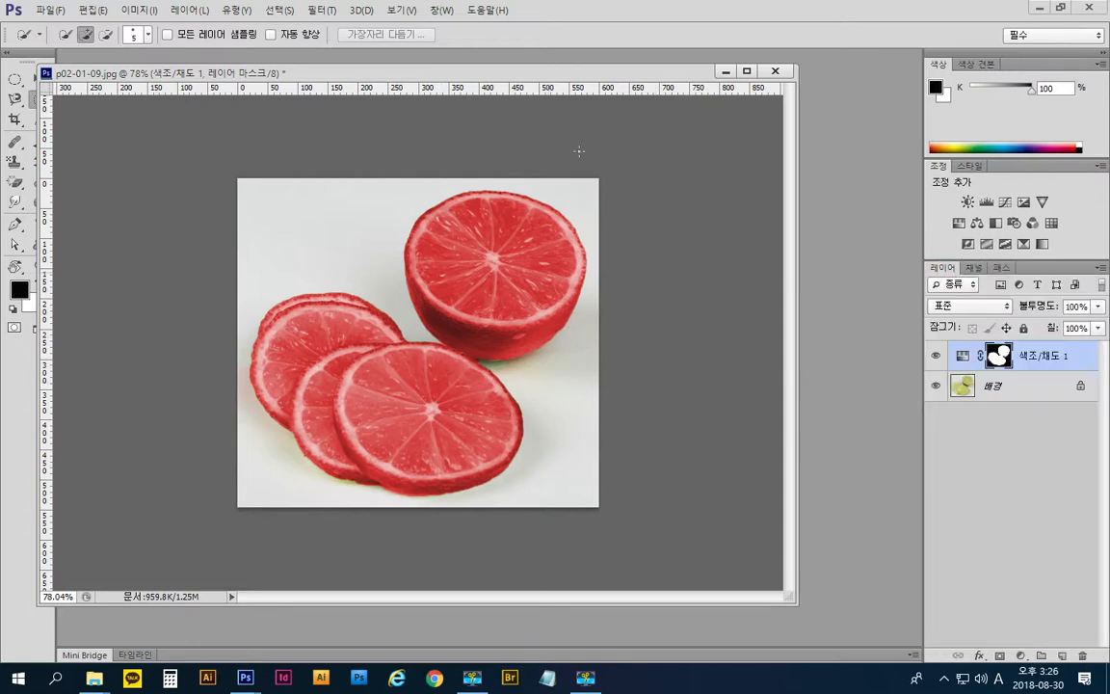
- Close the p02-01-09 lime image without saving the changes
{"action": "left_click", "coordinate": [775, 71]}
{"action": "left_click", "coordinate": [649, 255]}
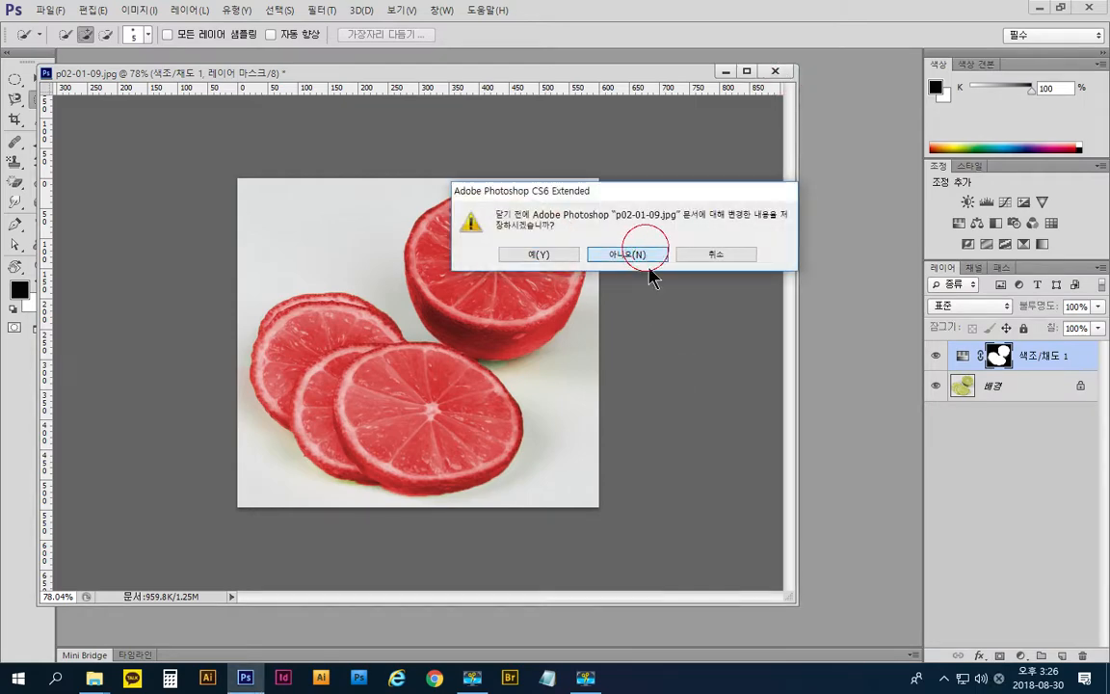
- Open the image p02-01-11 and enlarge its document window so grey canvas surrounds the picture
{"action": "double_click", "coordinate": [493, 253]}
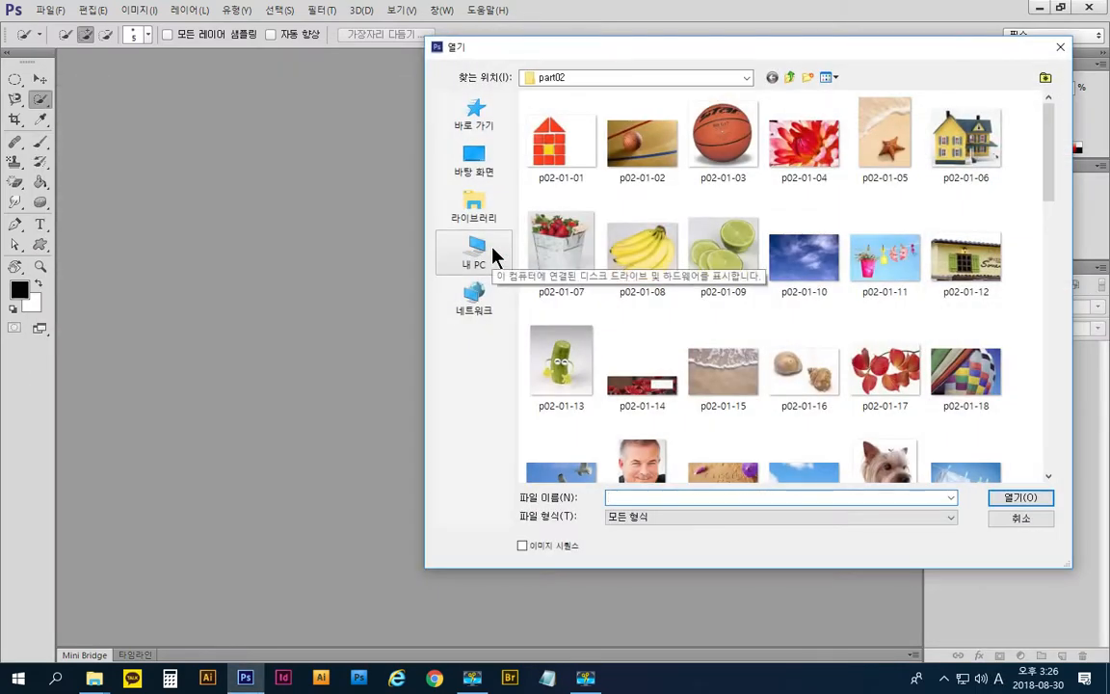
{"action": "left_click", "coordinate": [888, 285]}
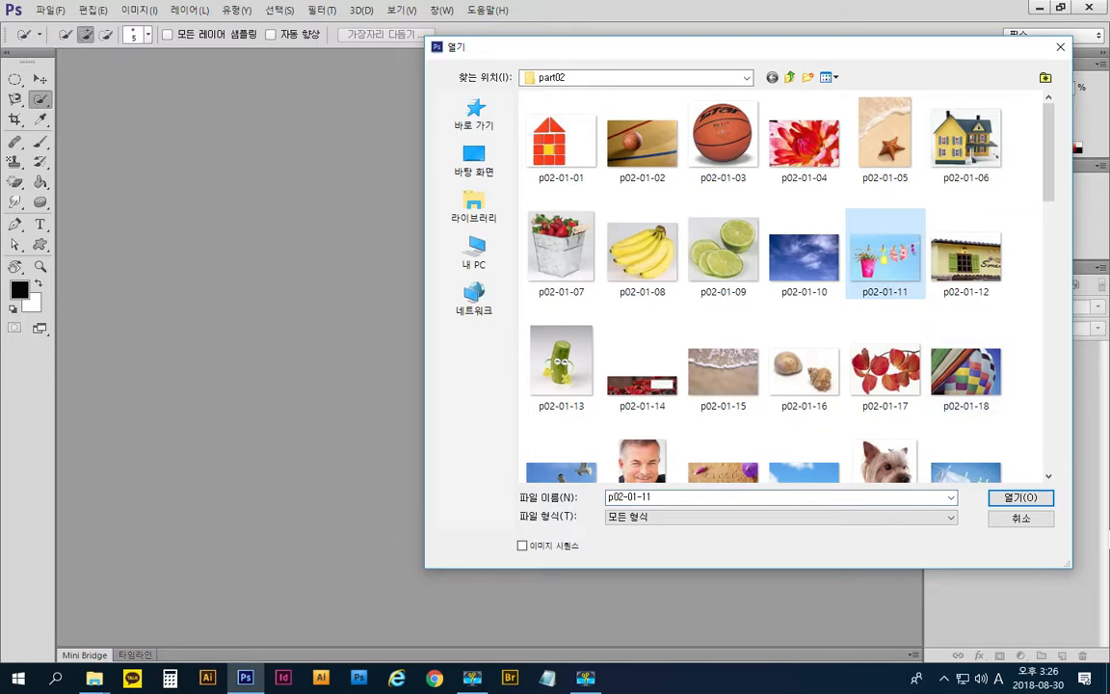
{"action": "left_click", "coordinate": [996, 498]}
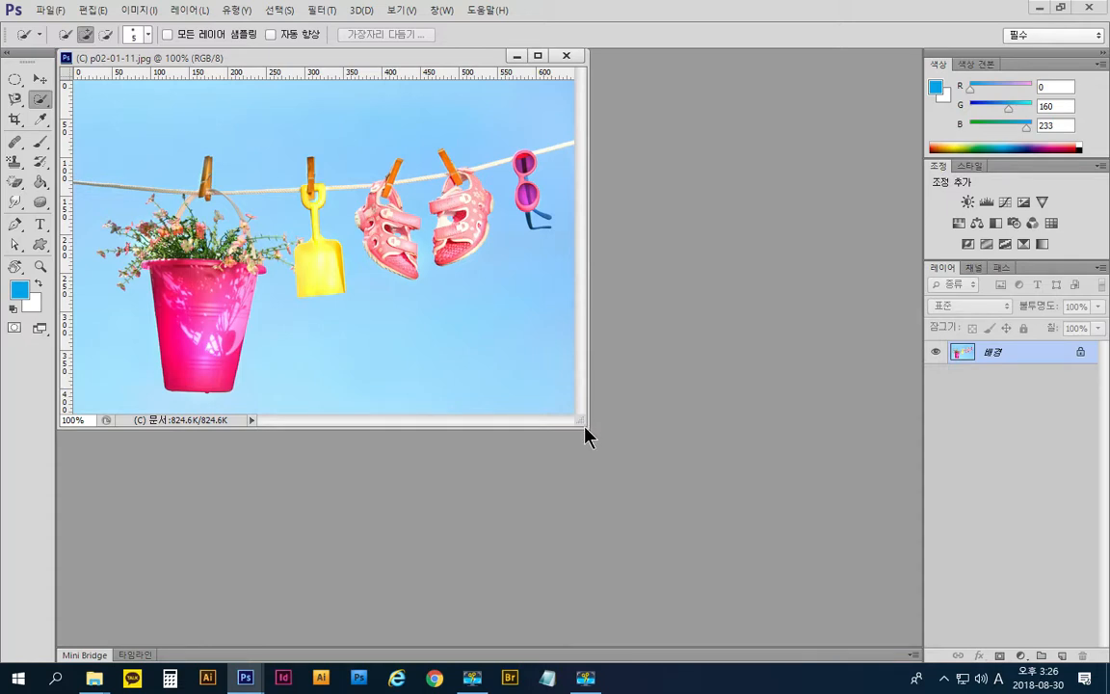
{"action": "left_click_drag", "start_coordinate": [585, 435], "coordinate": [927, 633]}
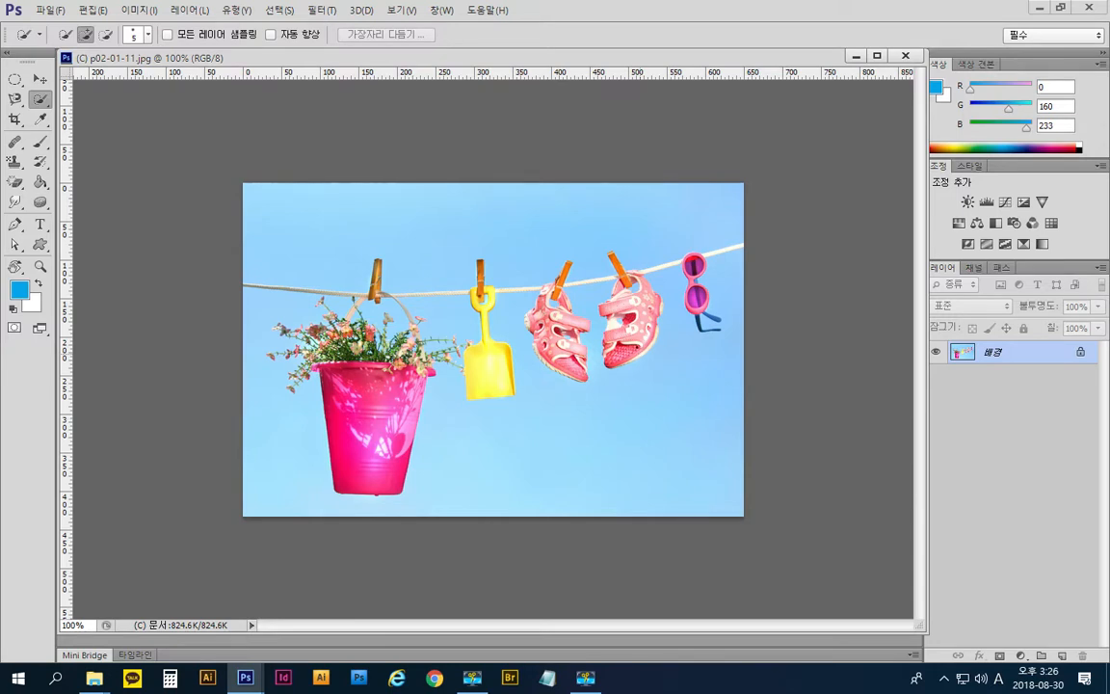
{"action": "left_click", "coordinate": [42, 99]}
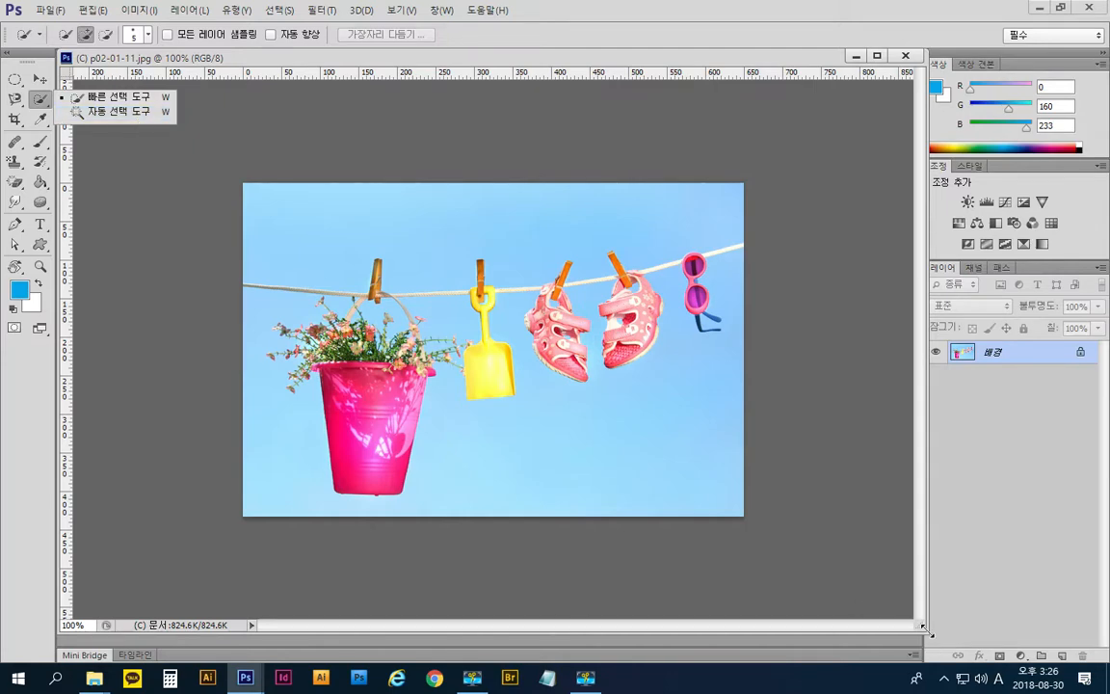
{"action": "left_click_drag", "start_coordinate": [922, 625], "coordinate": [700, 531]}
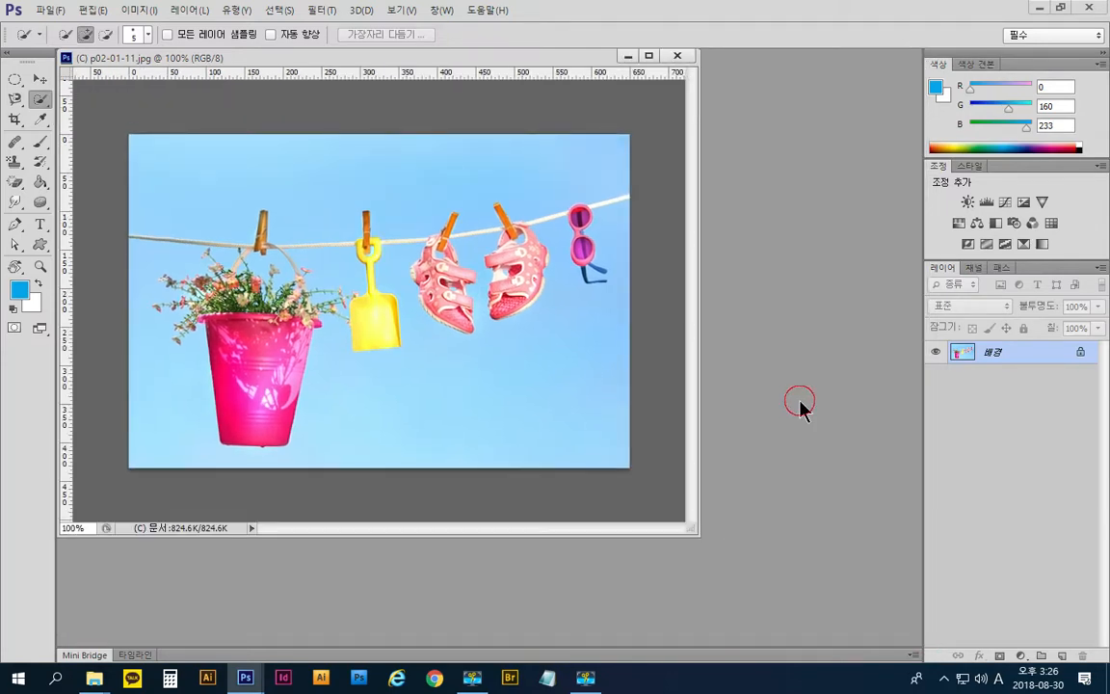
- Open the sky image p02-01-10 and arrange both documents overlapping, with the p02-01-11 clothesline image in front
{"action": "key", "text": "ctrl+o"}
{"action": "left_click", "coordinate": [804, 255]}
{"action": "left_click", "coordinate": [1012, 501]}
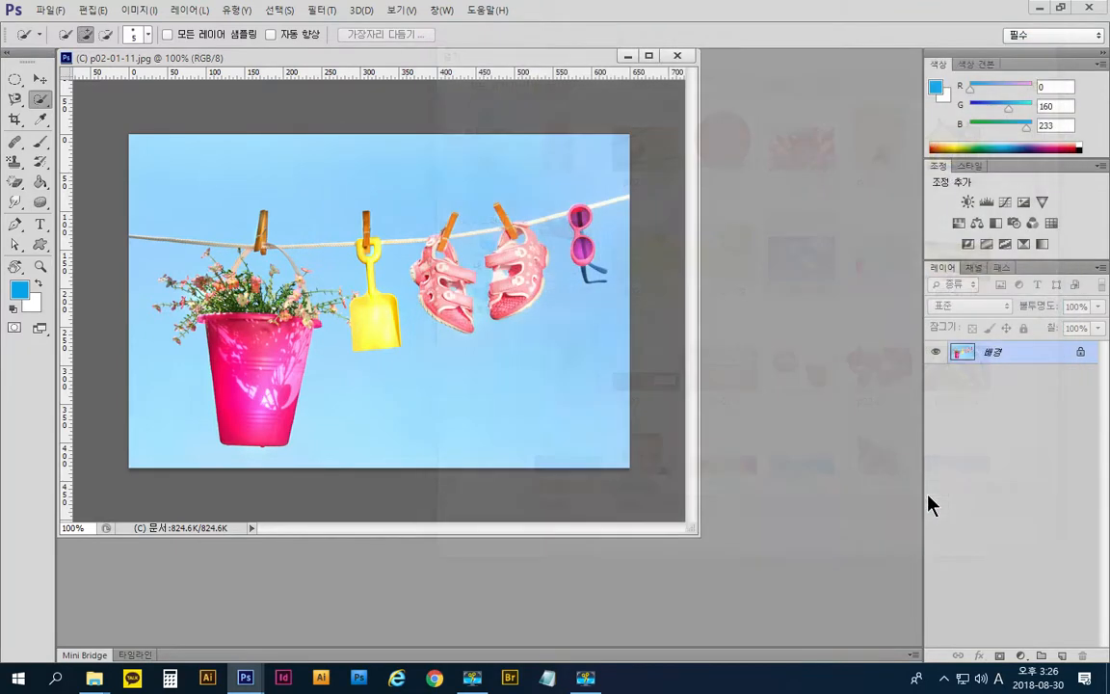
{"action": "left_click_drag", "start_coordinate": [461, 57], "coordinate": [648, 141]}
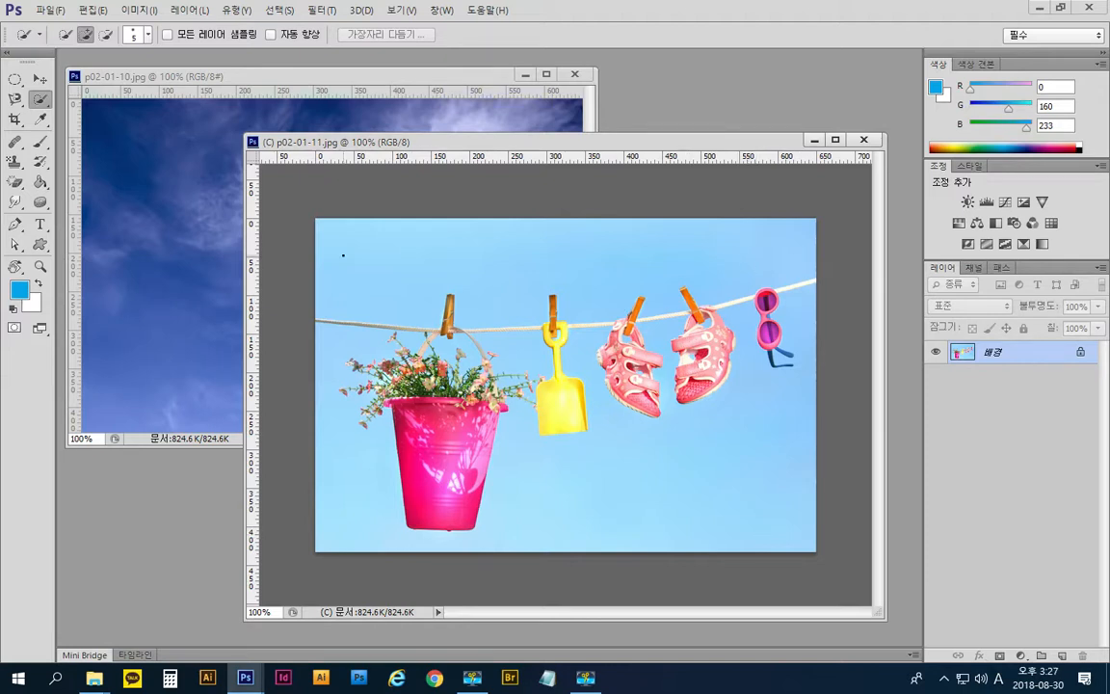
{"action": "left_click", "coordinate": [161, 76]}
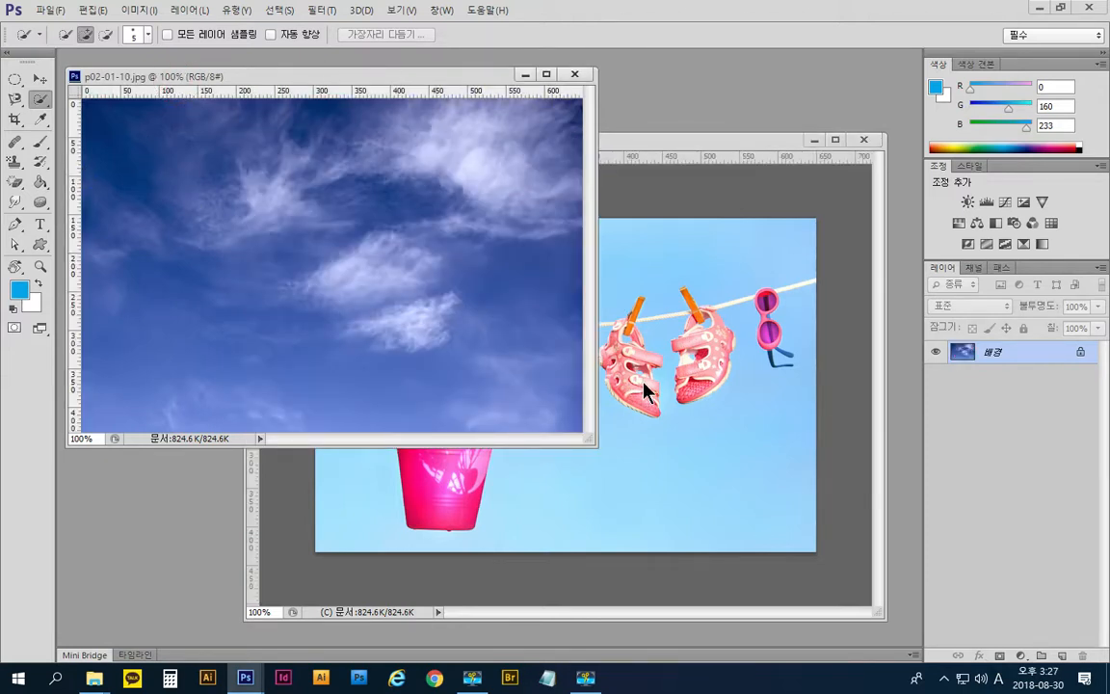
{"action": "left_click", "coordinate": [771, 147]}
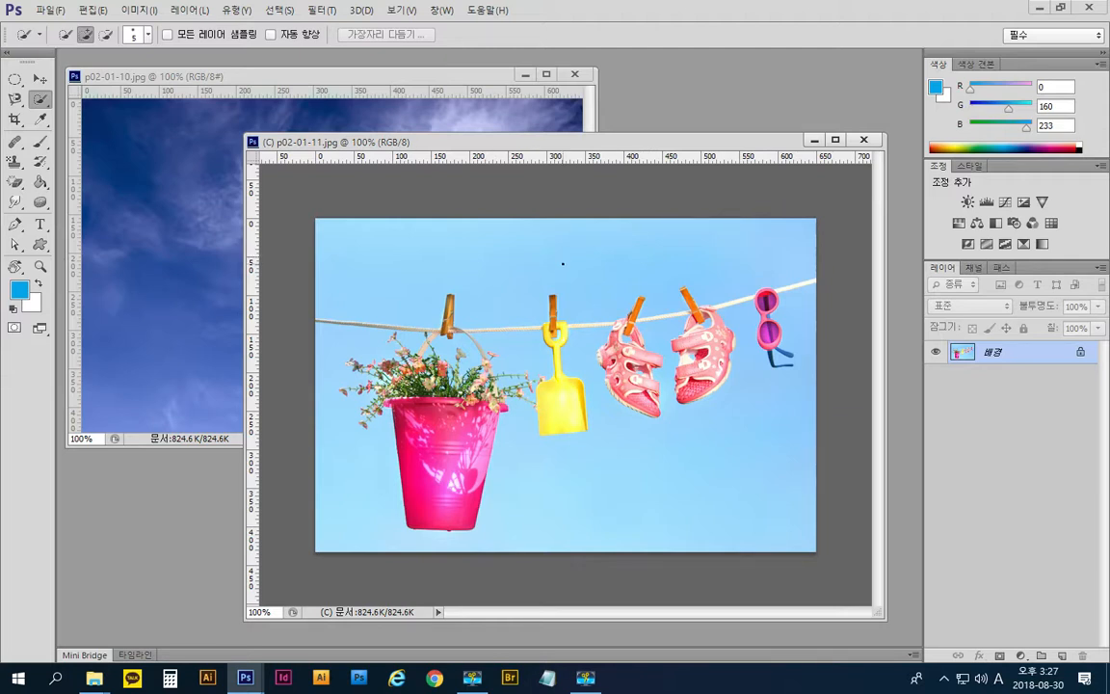
- Select the sky above the clothesline using the Magic Wand with tolerance 30 and Contiguous on
{"action": "right_click", "coordinate": [38, 101]}
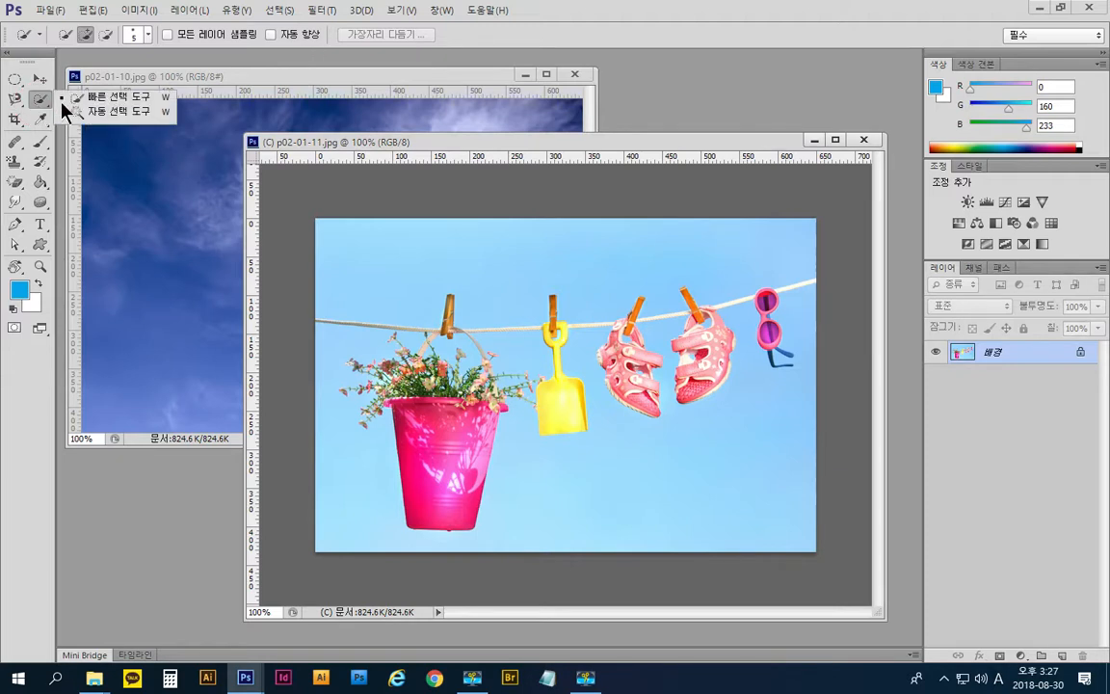
{"action": "left_click", "coordinate": [106, 112]}
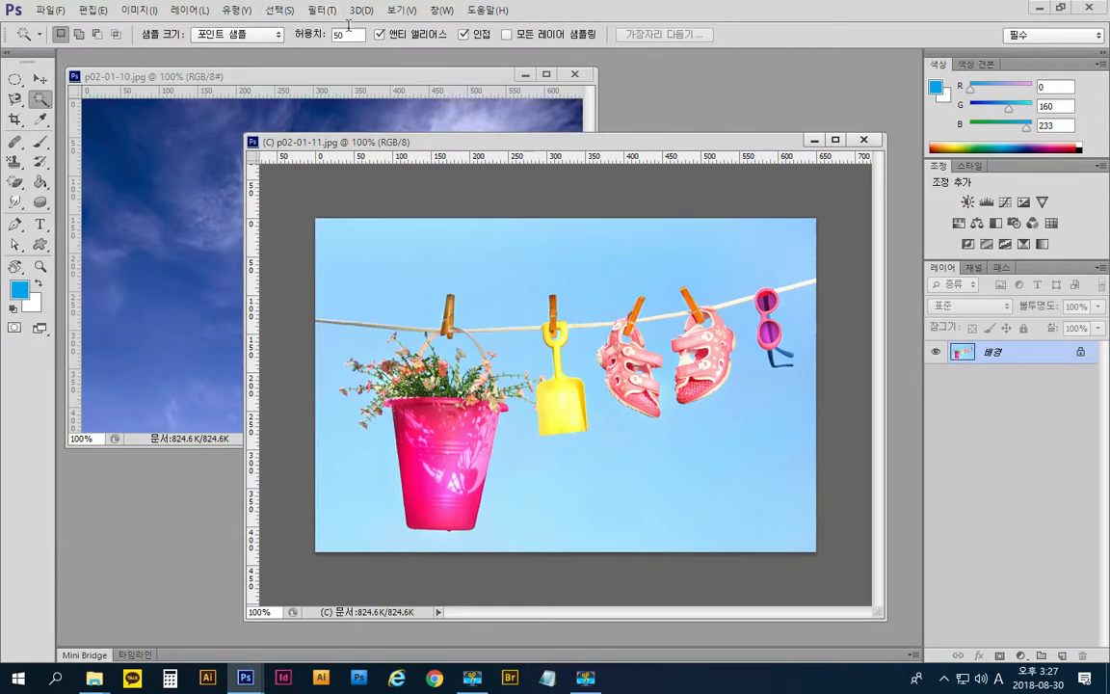
{"action": "left_click", "coordinate": [353, 34]}
{"action": "type", "text": "3"}
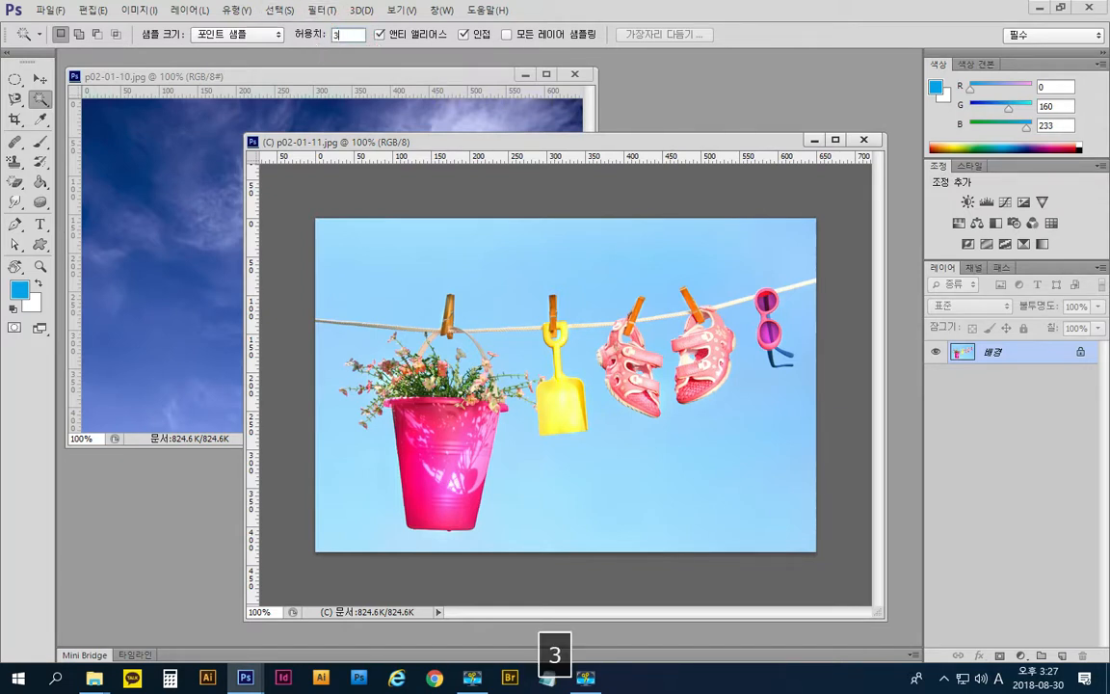
{"action": "key", "text": "Tab"}
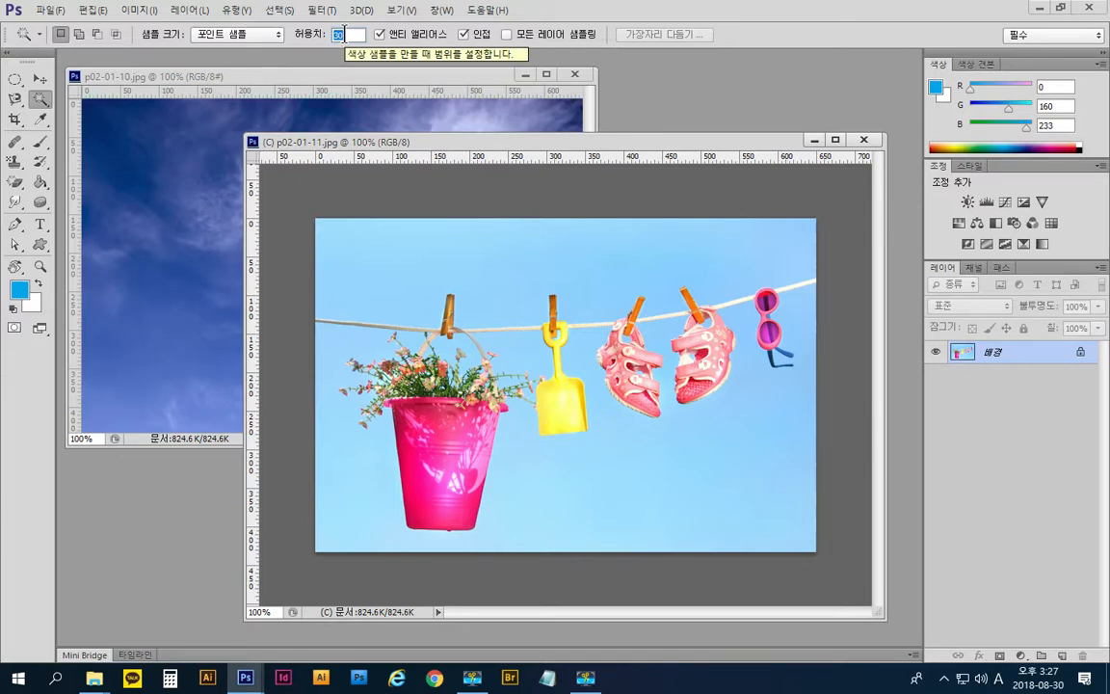
{"action": "left_click", "coordinate": [462, 35]}
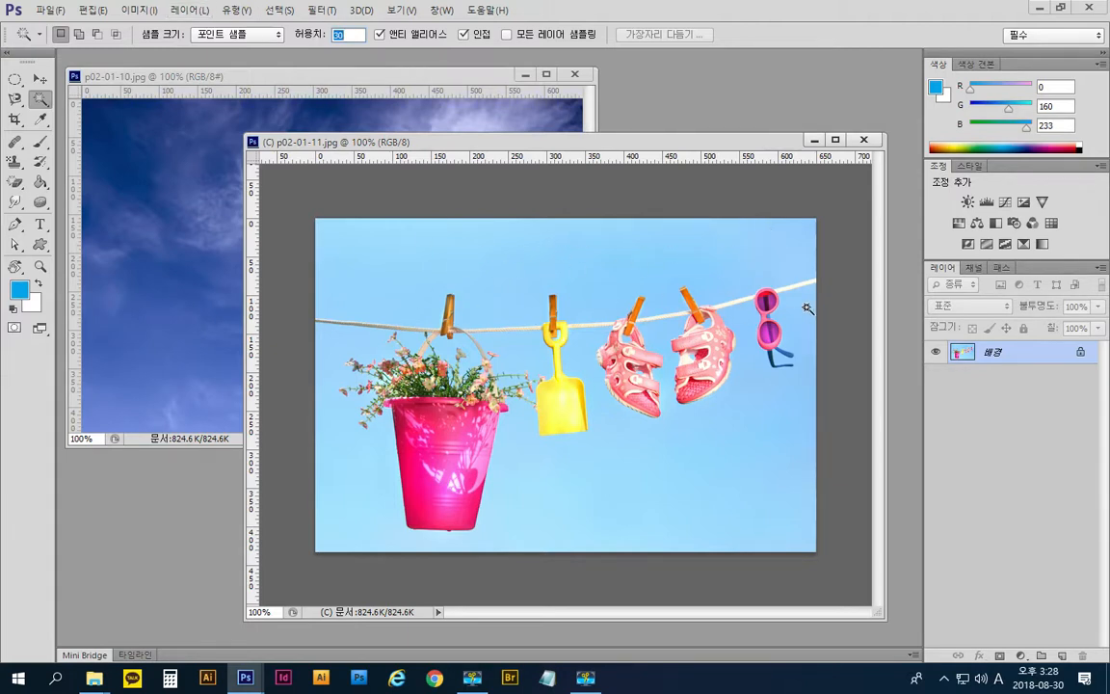
{"action": "left_click", "coordinate": [521, 276]}
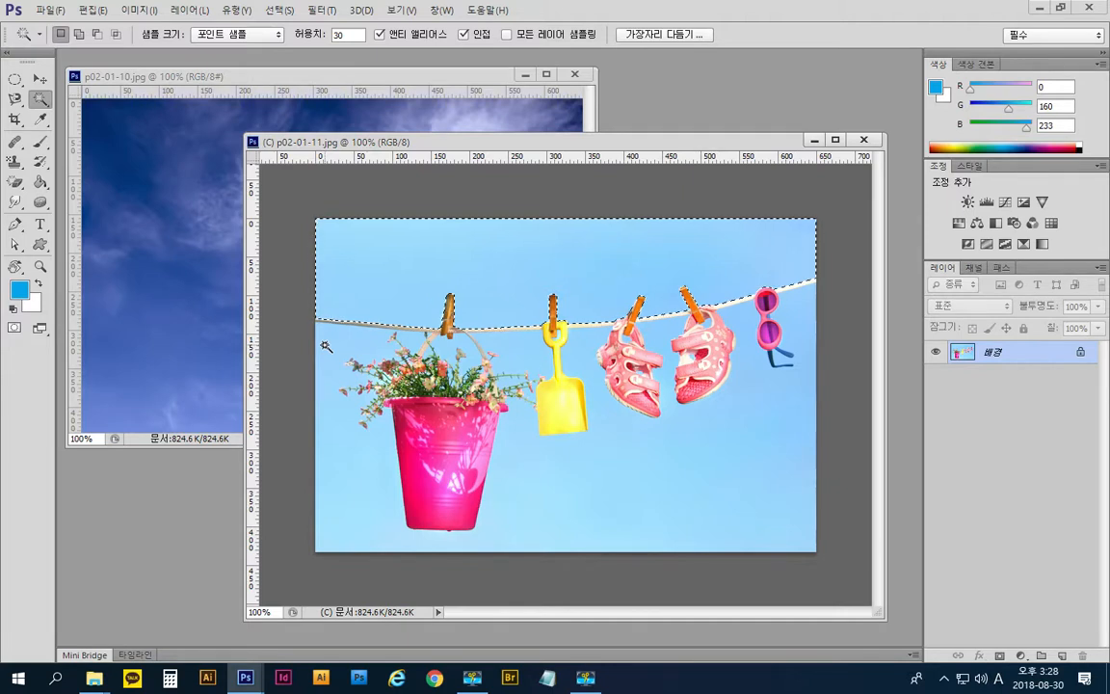
- Turn off Contiguous for the Magic Wand, clear the selection, and select the sky across the whole image
{"action": "left_click", "coordinate": [466, 35]}
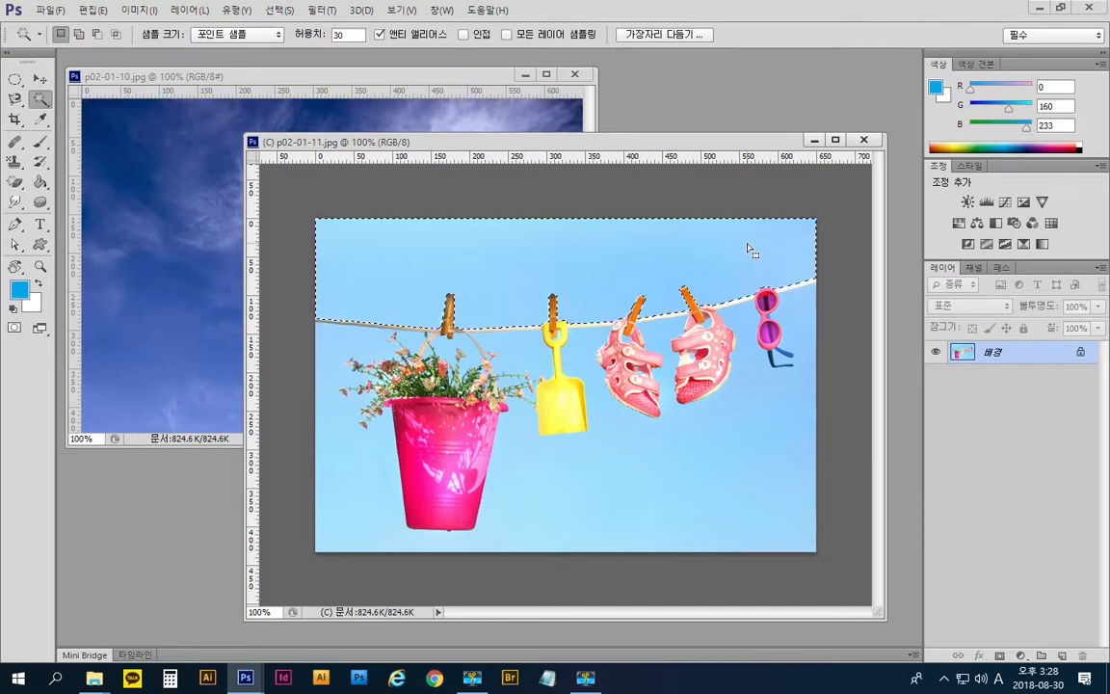
{"action": "key", "text": "ctrl+d"}
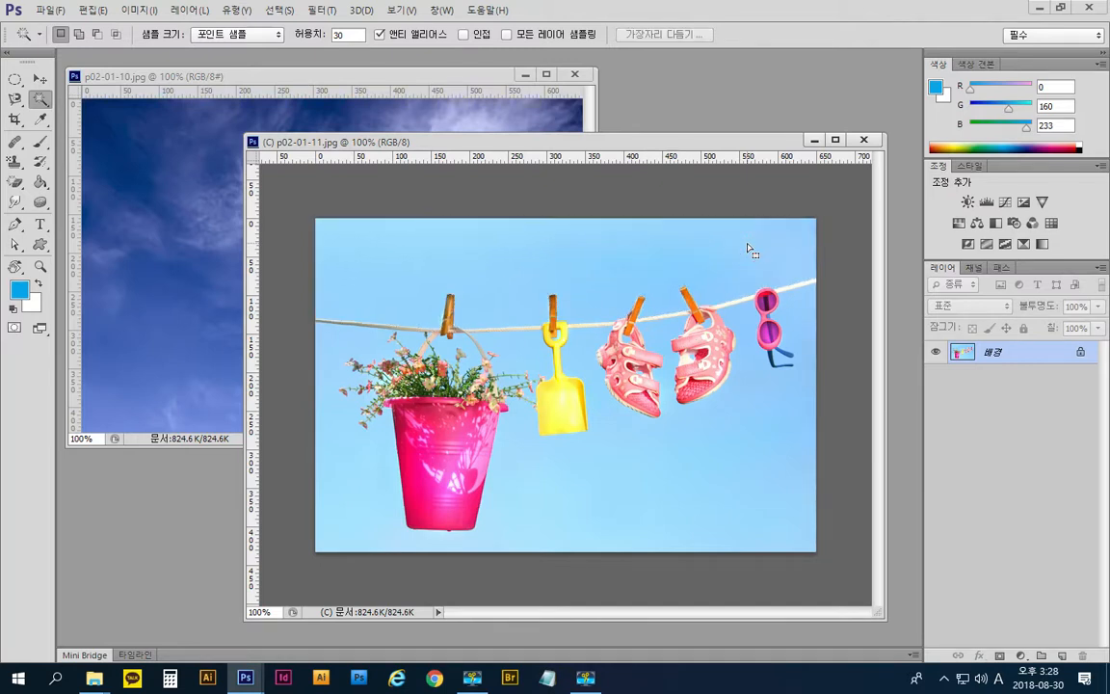
{"action": "left_click", "coordinate": [613, 244]}
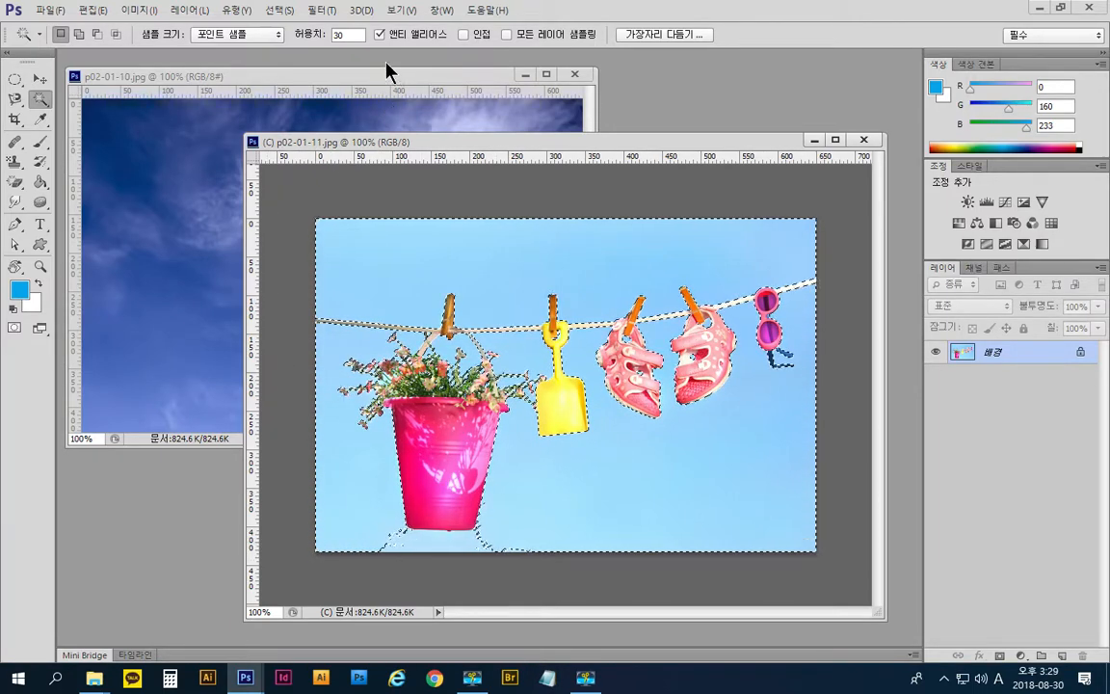
- Set the Magic Wand tolerance to 40, clear the selection, and select the sky again
{"action": "left_click", "coordinate": [339, 34]}
{"action": "type", "text": "40"}
{"action": "key", "text": "Return"}
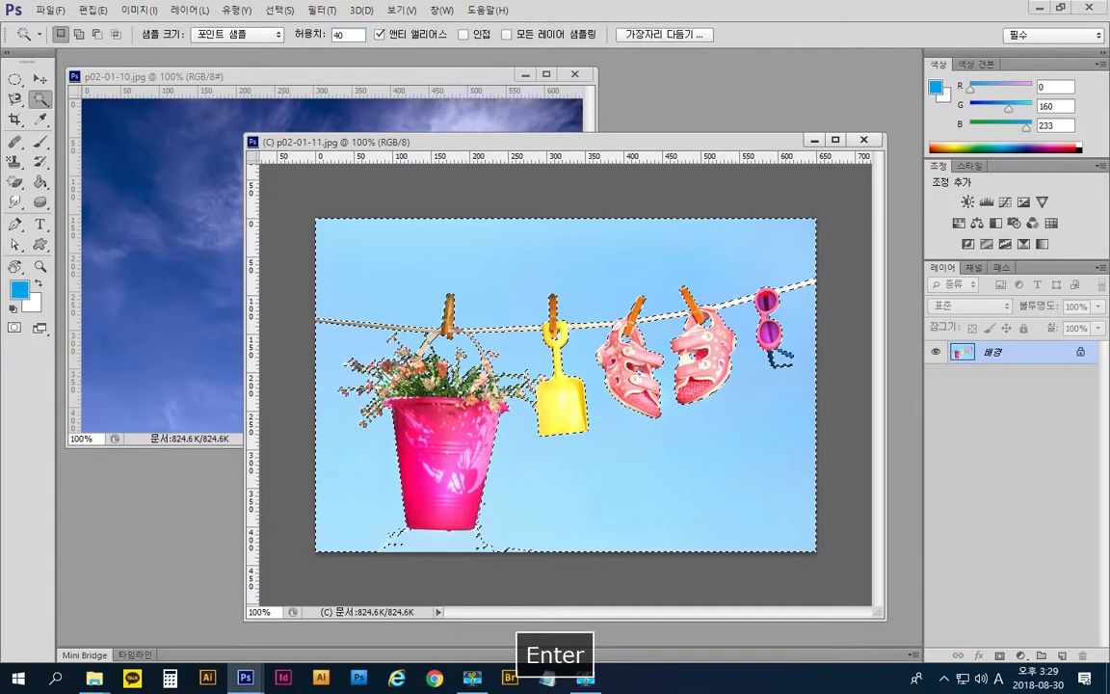
{"action": "key", "text": "ctrl+d"}
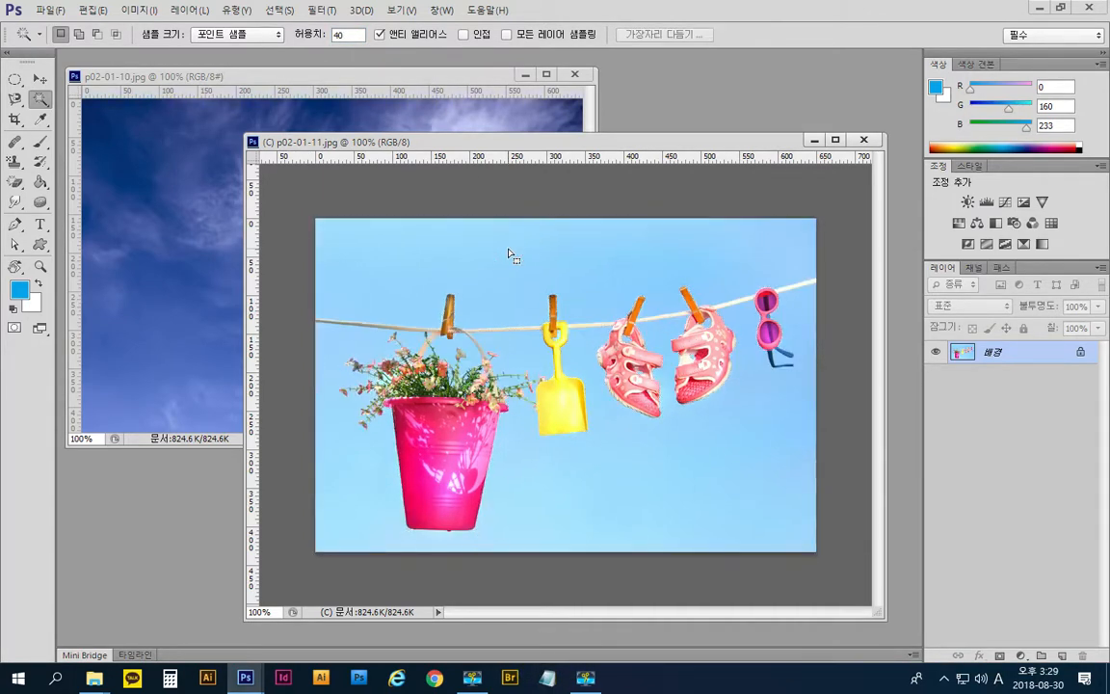
{"action": "left_click", "coordinate": [510, 254]}
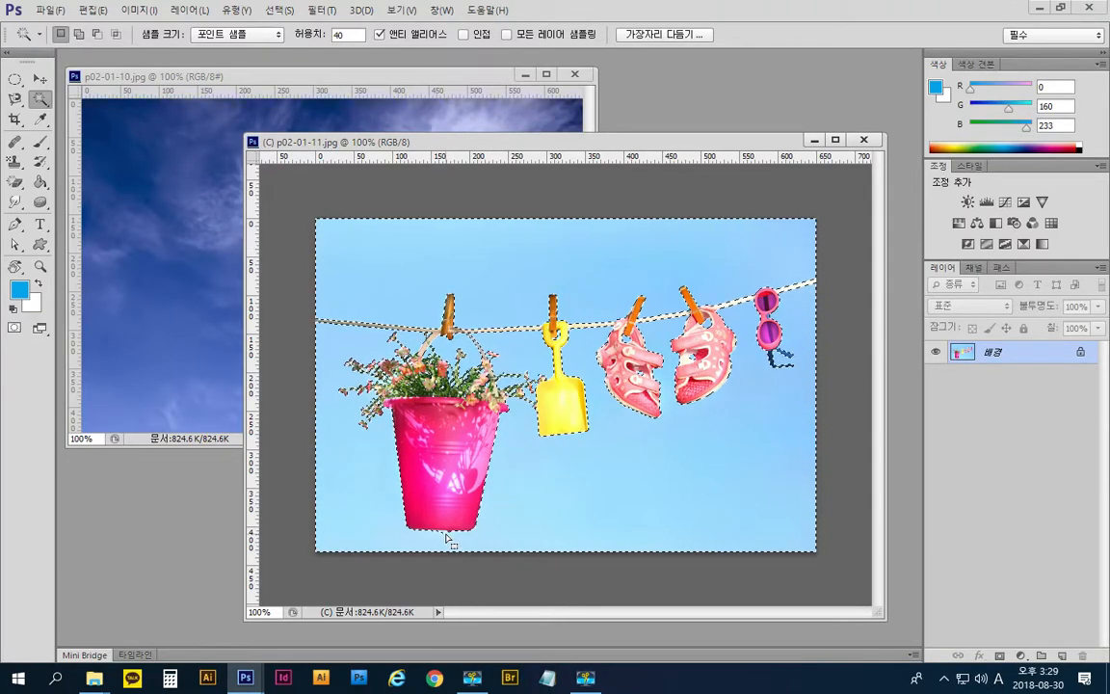
- Set the Magic Wand tolerance to 45 and reselect the blue sky across the whole image
{"action": "left_click", "coordinate": [349, 36]}
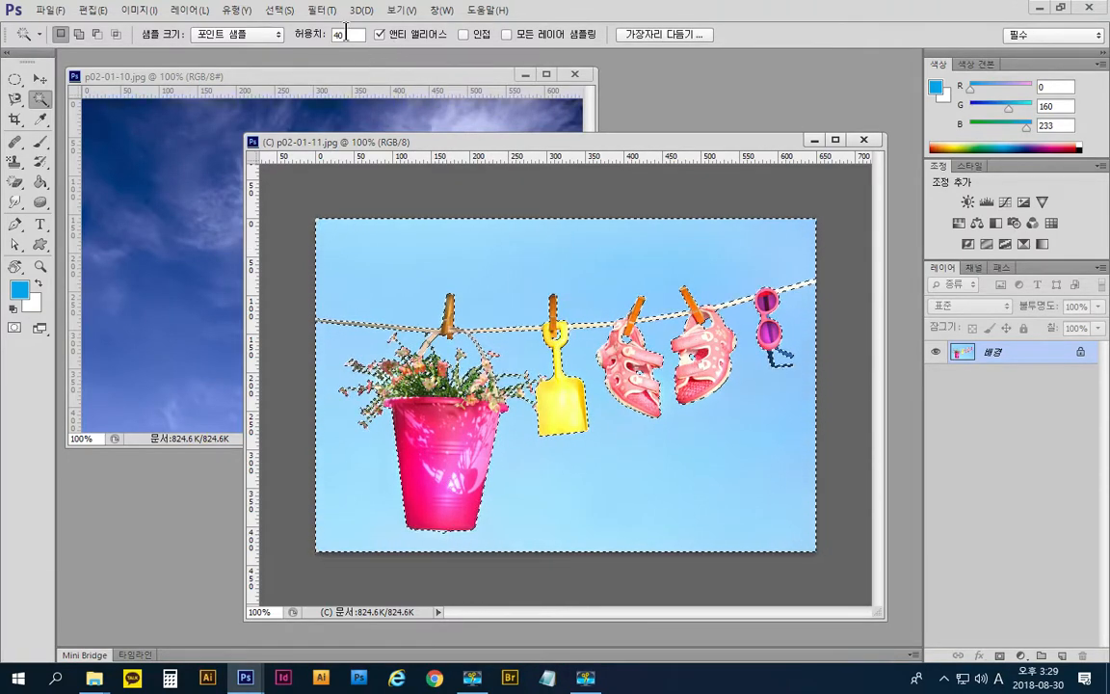
{"action": "type", "text": "45"}
{"action": "key", "text": "Return"}
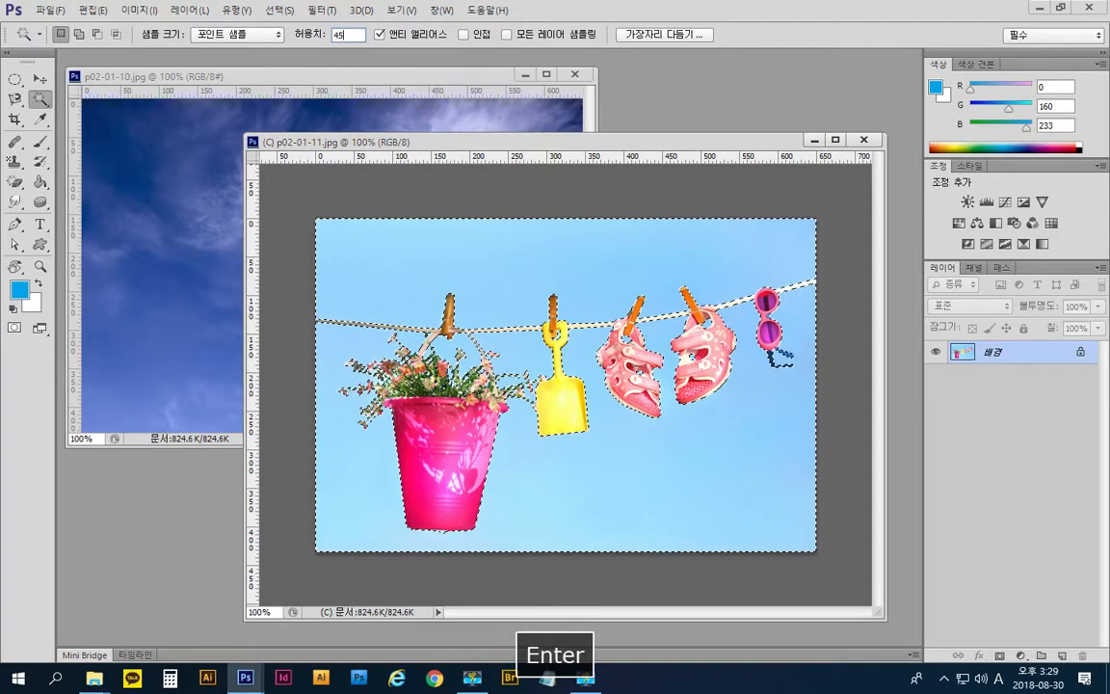
{"action": "left_click", "coordinate": [645, 476]}
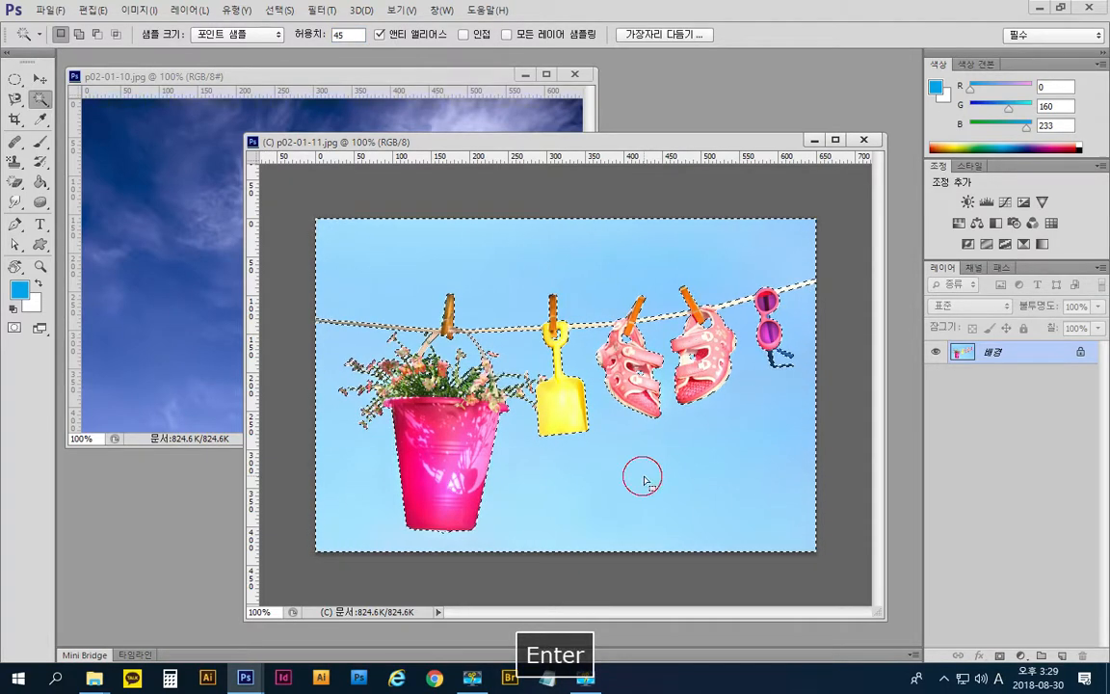
{"action": "left_click", "coordinate": [574, 262]}
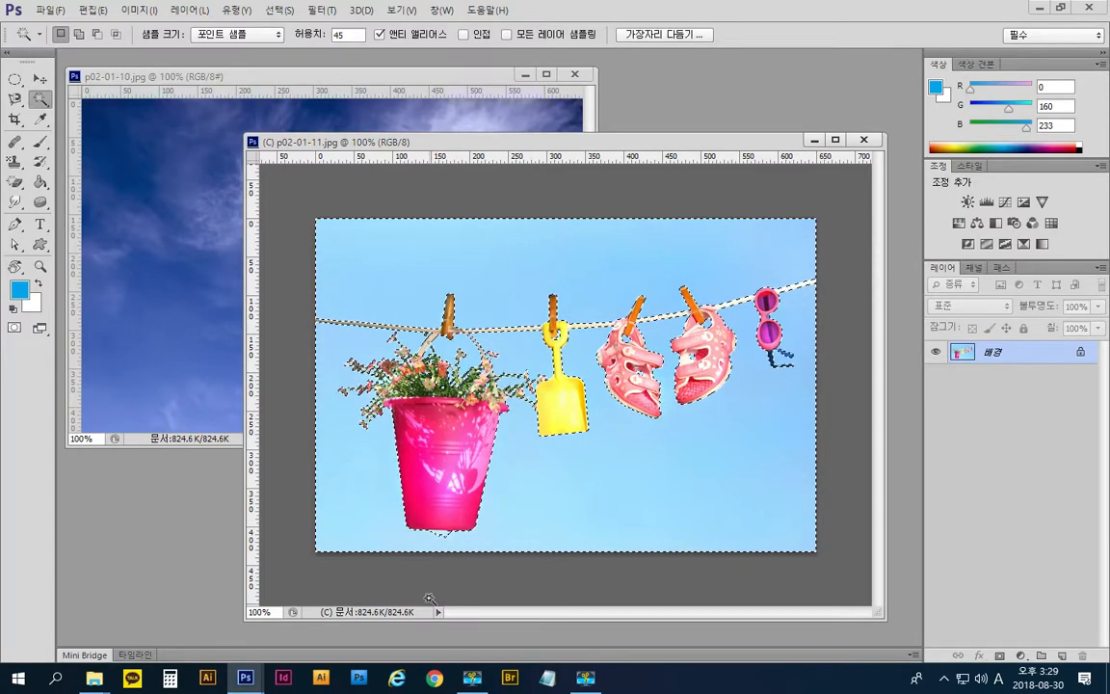
- Clean up the sky selection beneath the pink bucket with the Lasso, adding the missed patch along its base
{"action": "scroll", "coordinate": [406, 594], "scroll_direction": "up", "scroll_amount": 10}
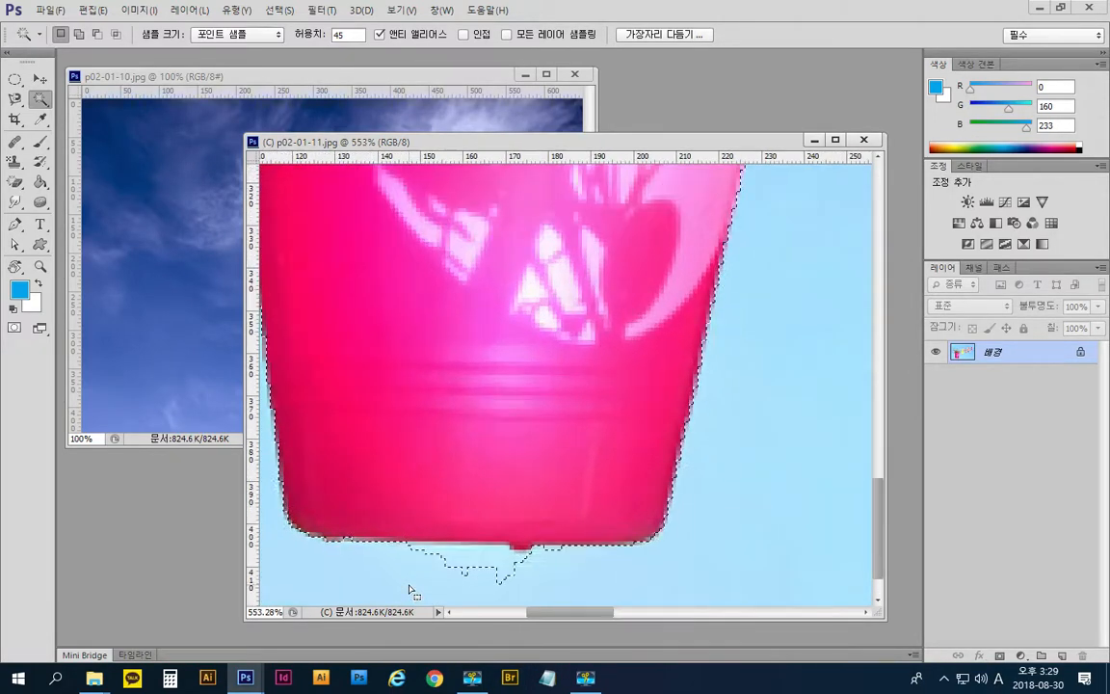
{"action": "left_click", "coordinate": [14, 98]}
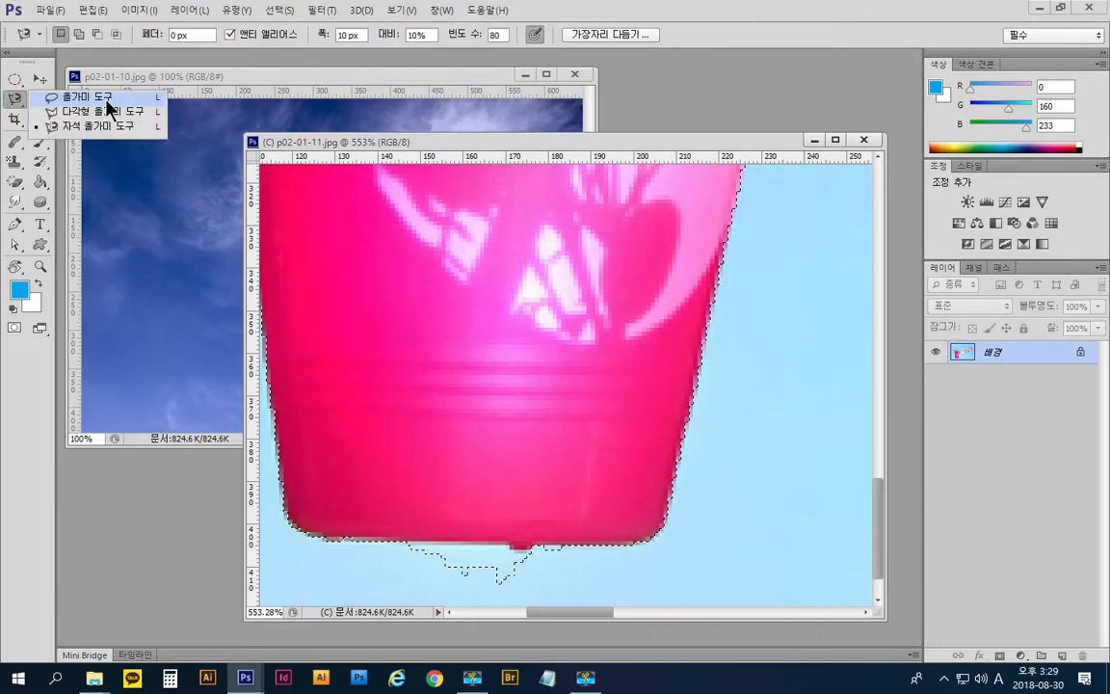
{"action": "left_click", "coordinate": [82, 88]}
{"action": "key", "text": "alt"}
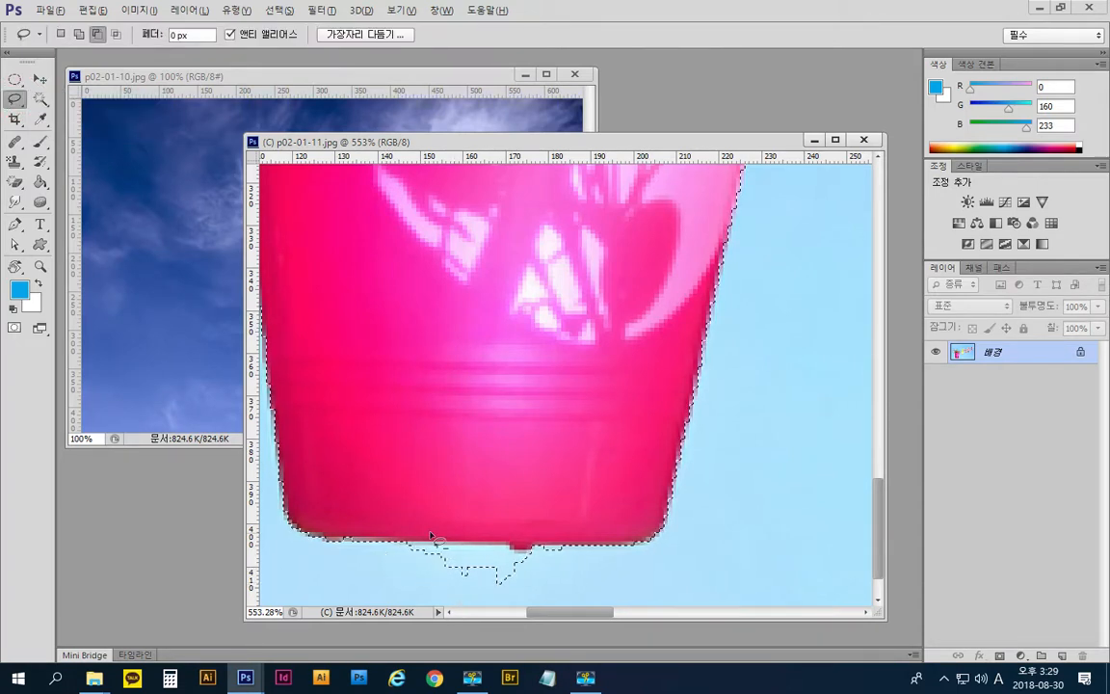
{"action": "mouse_move", "coordinate": [503, 588]}
{"action": "left_mouse_down"}
{"action": "mouse_move", "coordinate": [435, 586]}
{"action": "mouse_move", "coordinate": [506, 579]}
{"action": "left_mouse_up"}
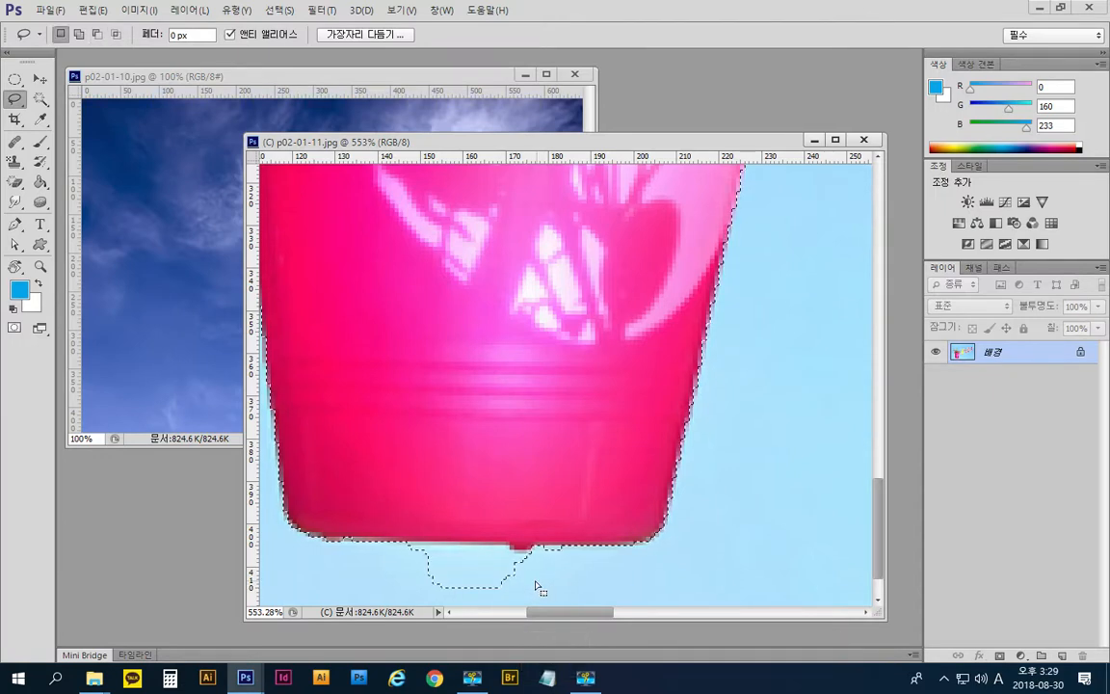
{"action": "key", "text": "shift"}
{"action": "mouse_move", "coordinate": [391, 578]}
{"action": "left_mouse_down"}
{"action": "mouse_move", "coordinate": [411, 542]}
{"action": "mouse_move", "coordinate": [489, 550]}
{"action": "left_mouse_up"}
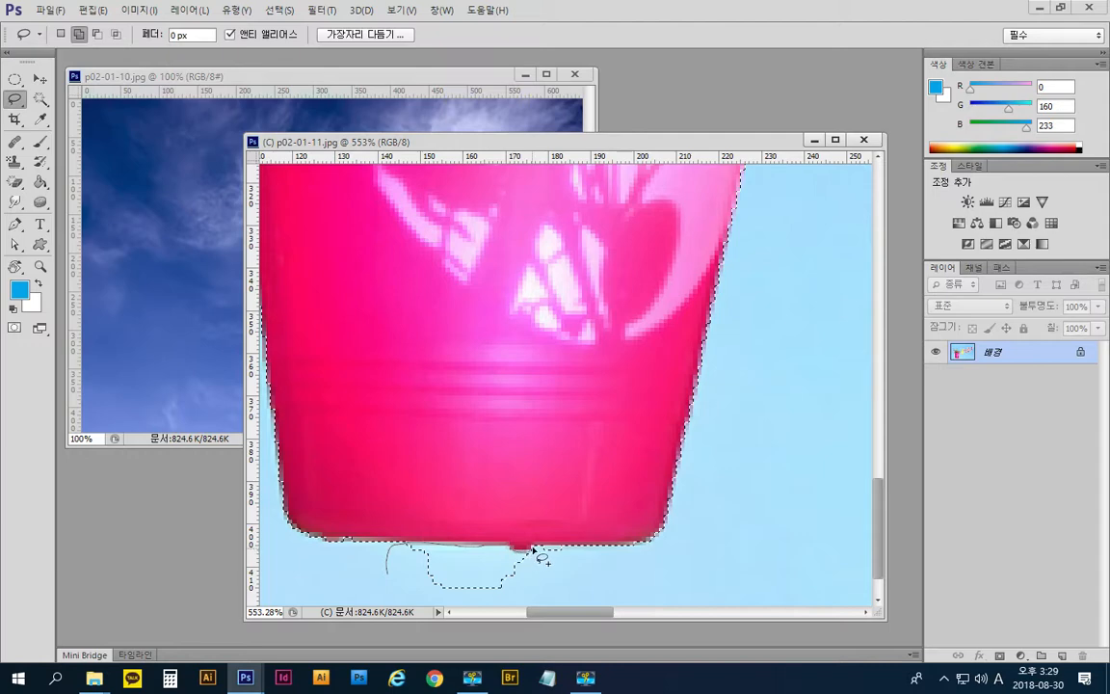
{"action": "mouse_move", "coordinate": [537, 615]}
{"action": "left_mouse_down"}
{"action": "mouse_move", "coordinate": [439, 623]}
{"action": "mouse_move", "coordinate": [386, 588]}
{"action": "left_mouse_up"}
{"action": "scroll", "coordinate": [406, 461], "scroll_direction": "down", "scroll_amount": 10}
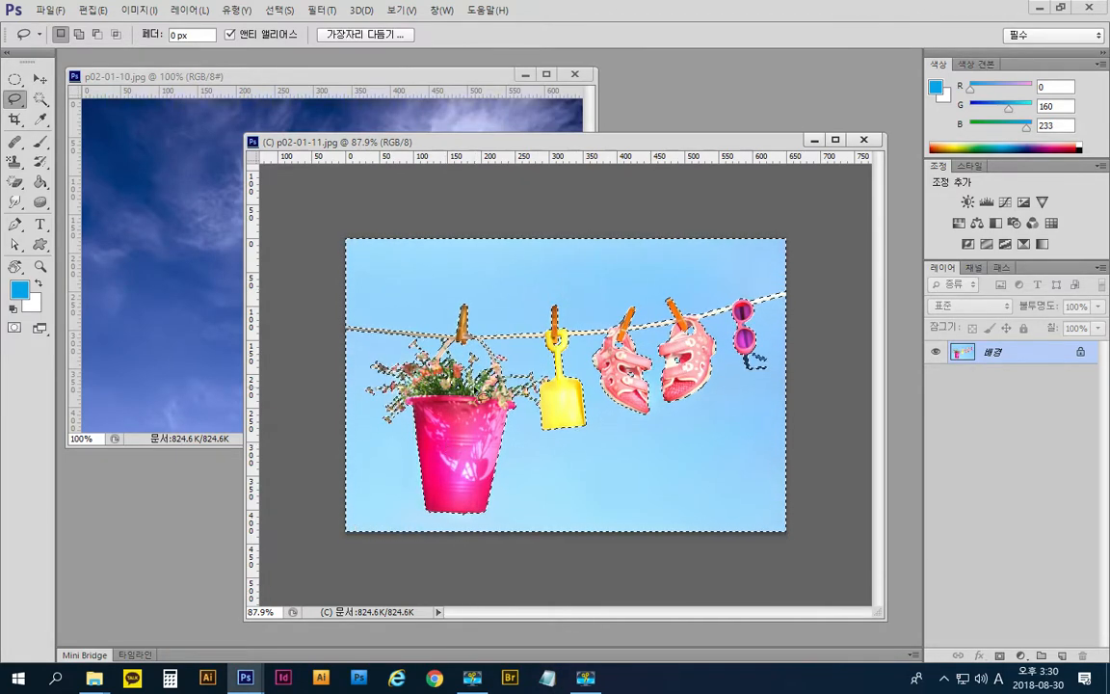
- Invert the selection to the clothesline and its hanging objects, and copy them
{"action": "right_click", "coordinate": [477, 401]}
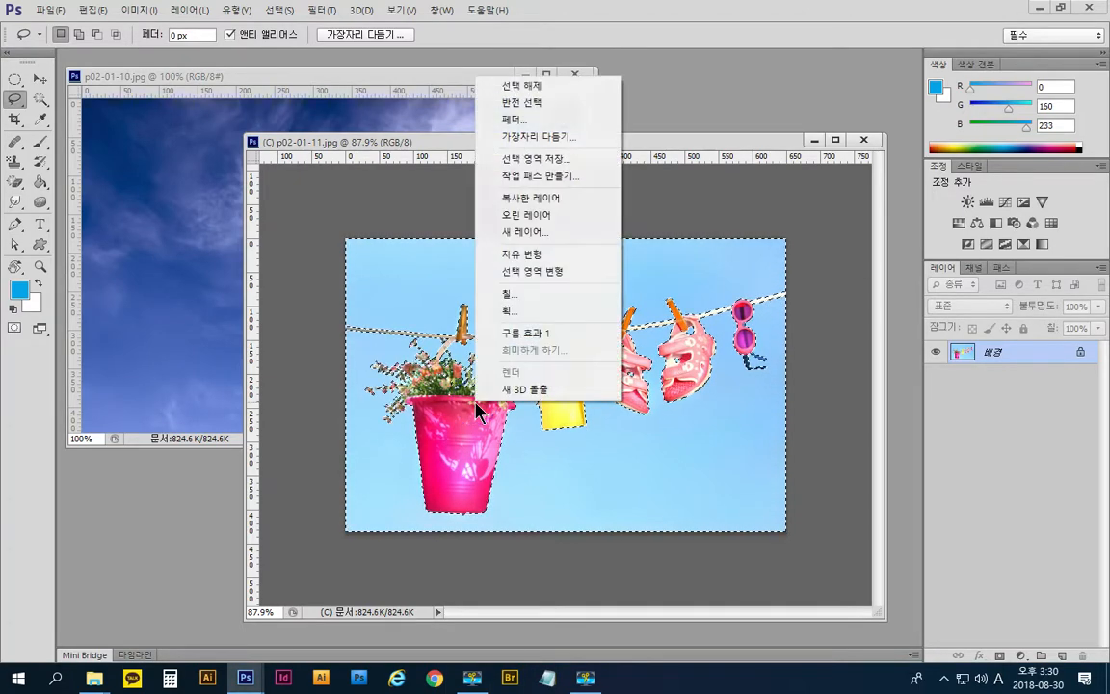
{"action": "left_click", "coordinate": [519, 109]}
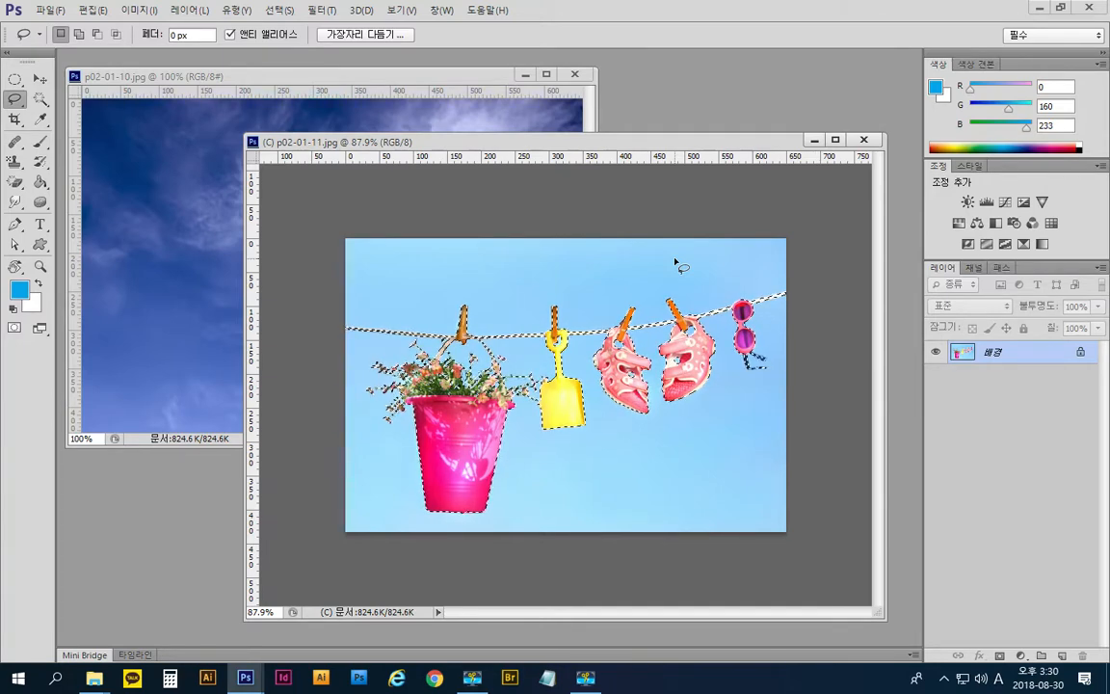
{"action": "key", "text": "ctrl+c"}
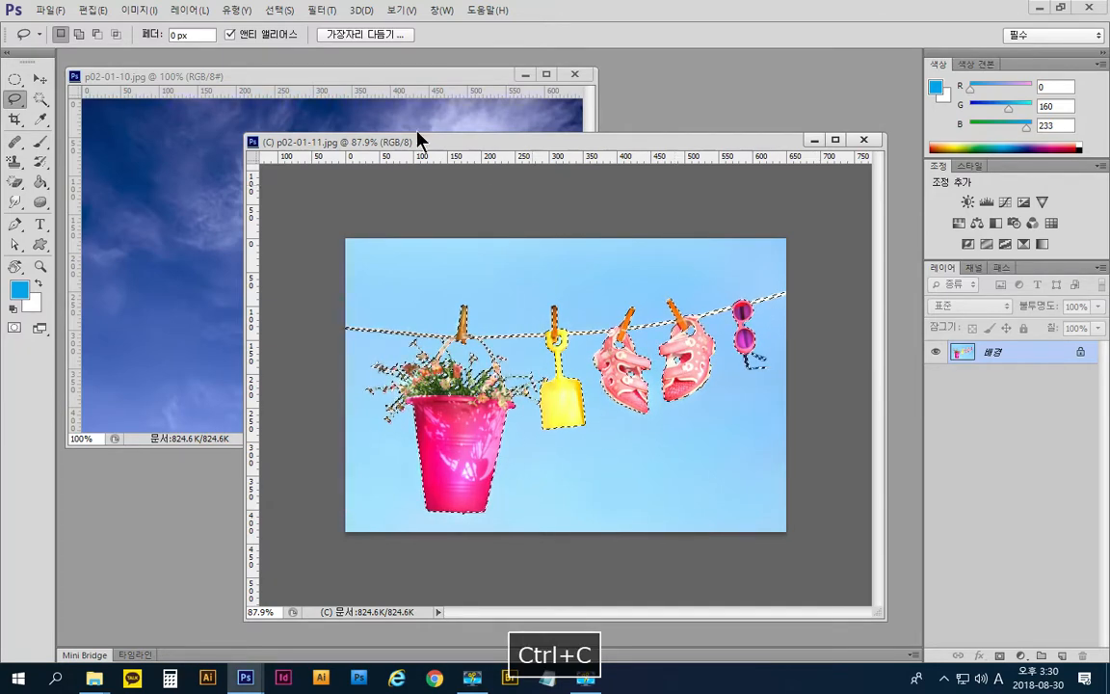
- Paste the copied clothesline and its hanging objects into the p02-01-10.jpg sky image
{"action": "left_click", "coordinate": [398, 94]}
{"action": "key", "text": "ctrl+v"}
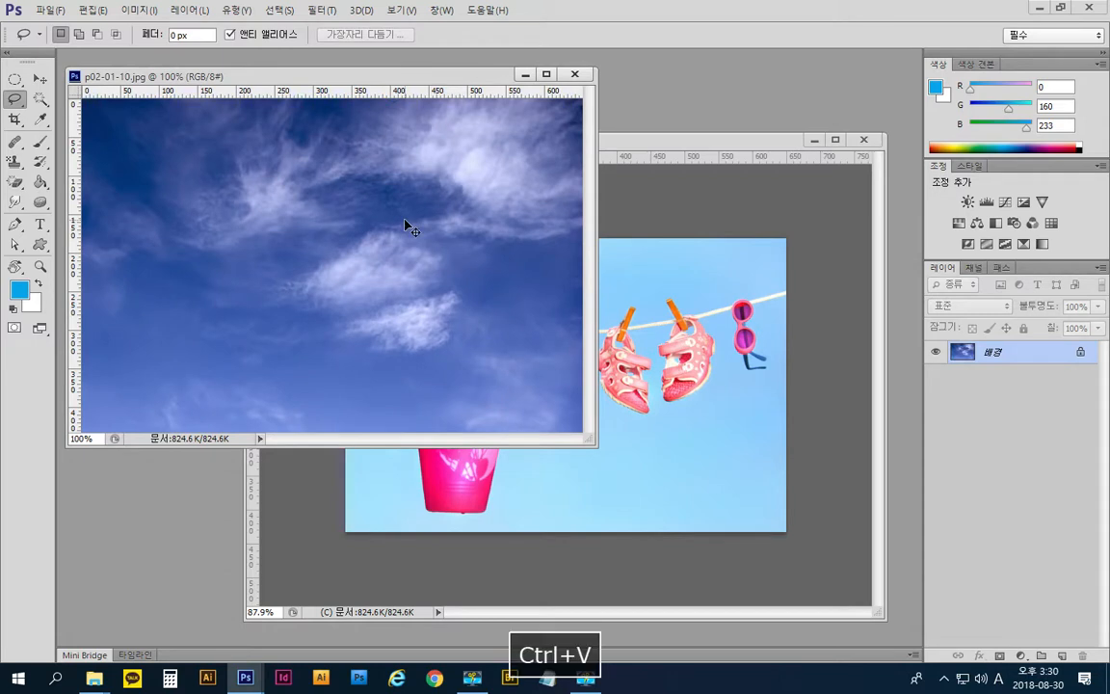
{"action": "scroll", "coordinate": [446, 304], "scroll_direction": "down", "scroll_amount": 3}
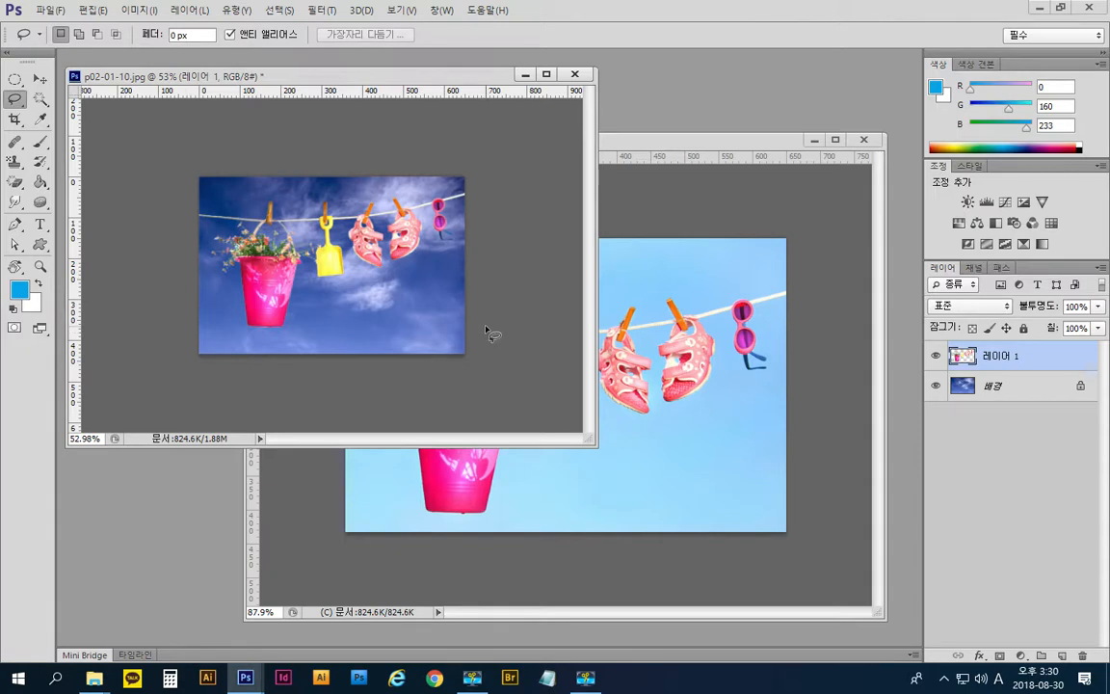
- Move the pasted clothesline layer straight down with Free Transform to a Y position of 259.50 px and apply it
{"action": "key", "text": "ctrl+t"}
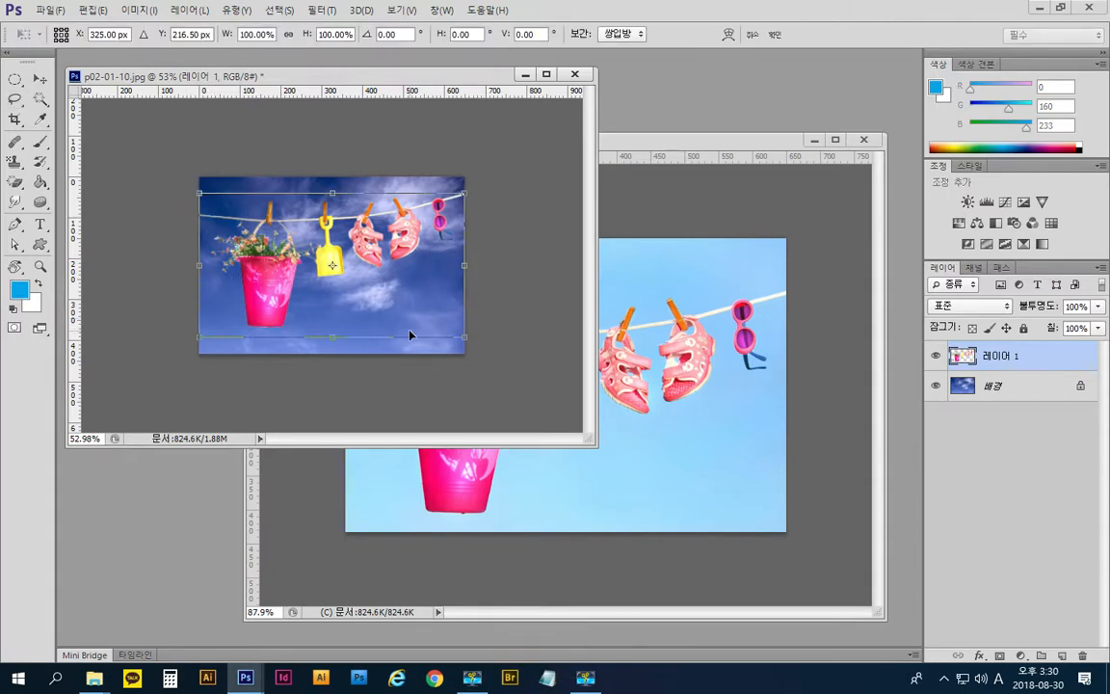
{"action": "key", "text": "Down"}
{"action": "key", "text": "Down"}
{"action": "key", "text": "Down"}
{"action": "key", "text": "Down"}
{"action": "key", "text": "Down"}
{"action": "key", "text": "Down"}
{"action": "key", "text": "Down"}
{"action": "key", "text": "Down"}
{"action": "key", "text": "Down"}
{"action": "key", "text": "Down"}
{"action": "key", "text": "Down"}
{"action": "key", "text": "Down"}
{"action": "key", "text": "Down"}
{"action": "key", "text": "Down"}
{"action": "key", "text": "Down"}
{"action": "key", "text": "Down"}
{"action": "key", "text": "Down"}
{"action": "key", "text": "Down"}
{"action": "key", "text": "Down"}
{"action": "key", "text": "Down"}
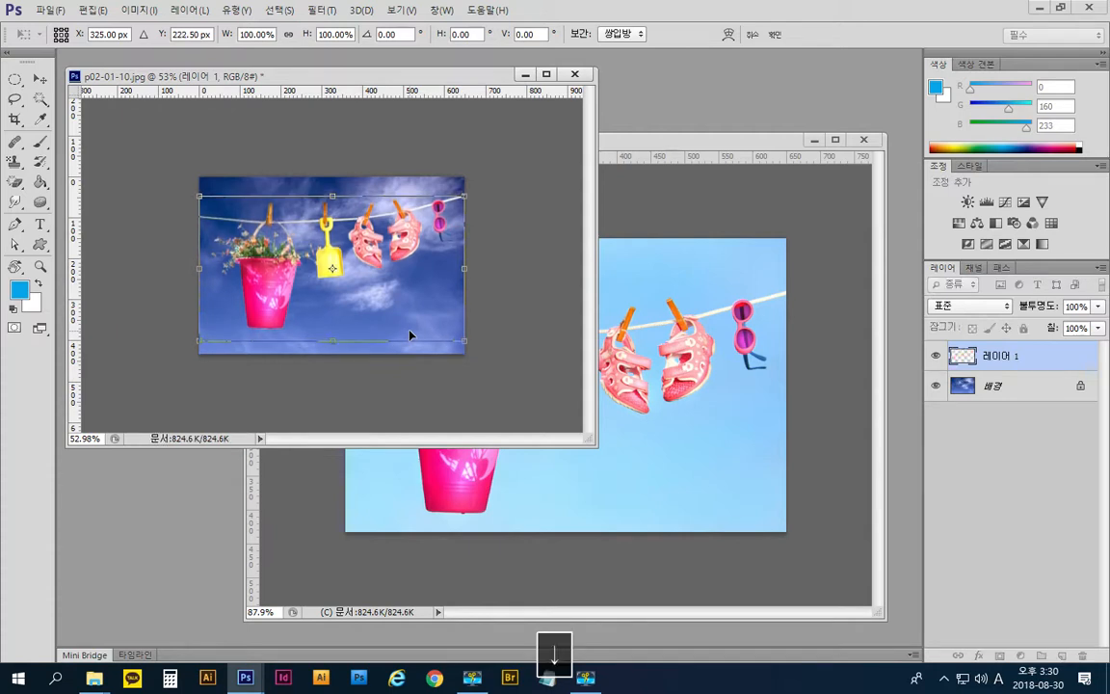
{"action": "key", "text": "Down"}
{"action": "key", "text": "Down"}
{"action": "key", "text": "Down"}
{"action": "key", "text": "Down"}
{"action": "key", "text": "Down"}
{"action": "key", "text": "Down"}
{"action": "key", "text": "Down"}
{"action": "key", "text": "Down"}
{"action": "key", "text": "Down"}
{"action": "key", "text": "Down"}
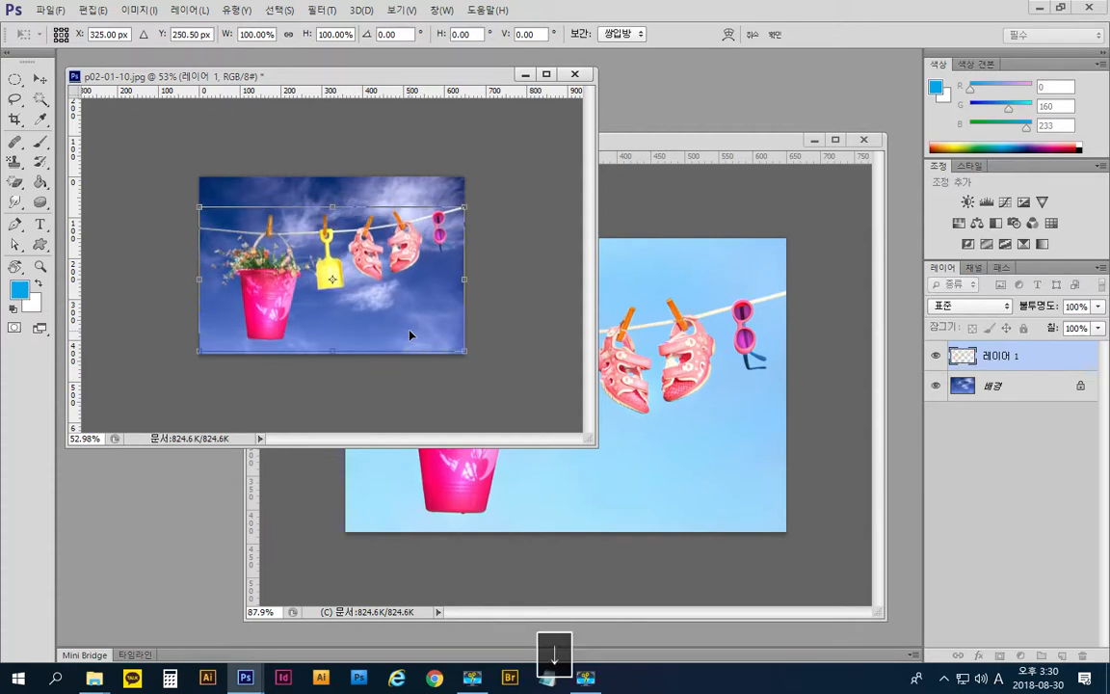
{"action": "key", "text": "Down"}
{"action": "key", "text": "Down"}
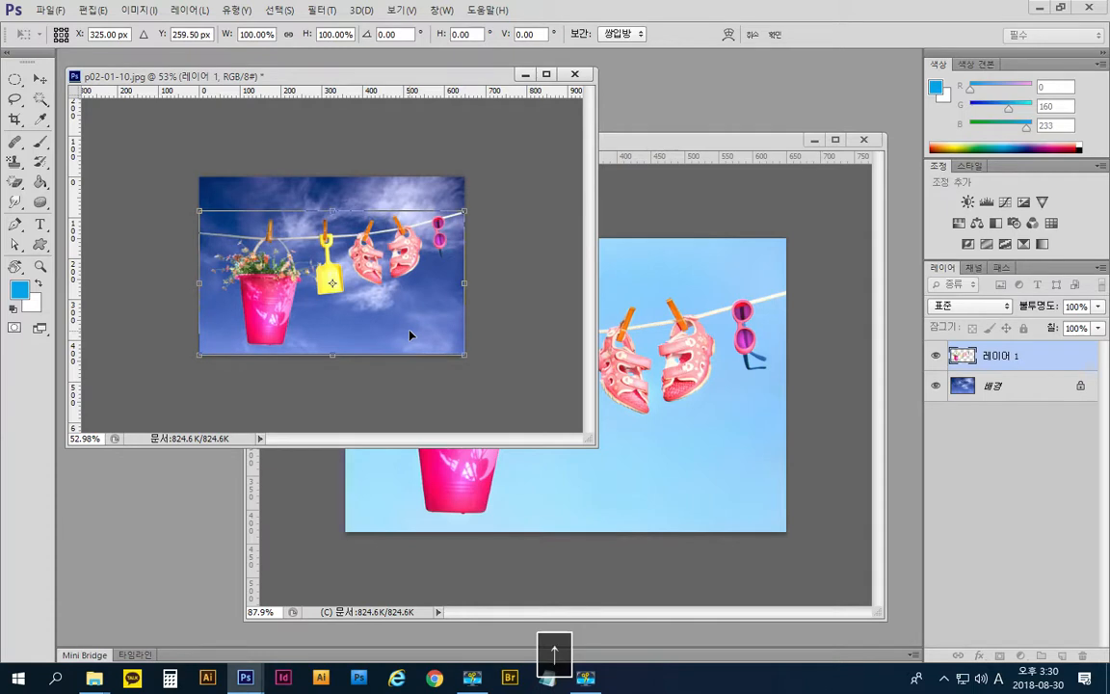
{"action": "key", "text": "Return"}
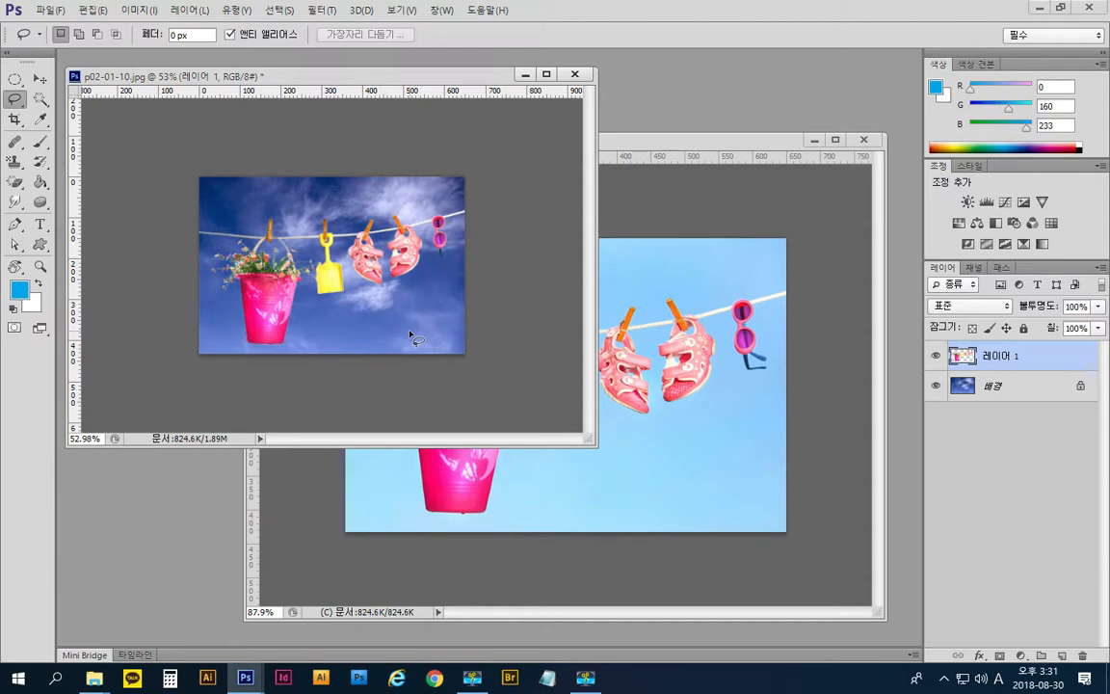
- Close p02-01-10.jpg without saving its changes, and close p02-01-11.jpg
{"action": "left_click", "coordinate": [574, 74]}
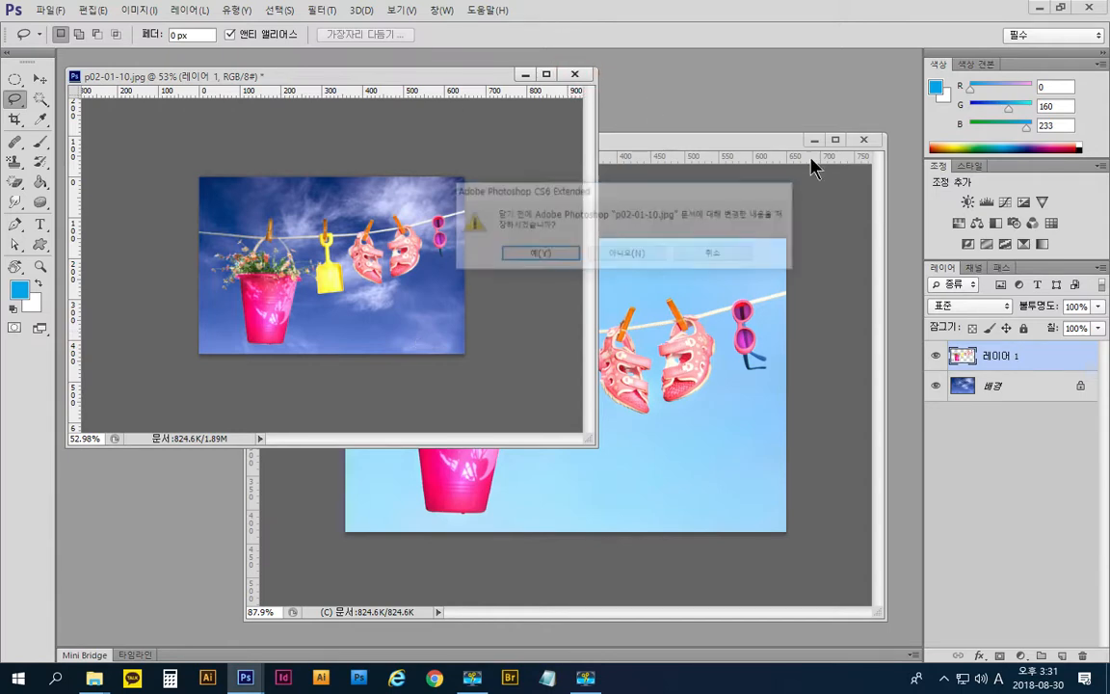
{"action": "left_click", "coordinate": [648, 256]}
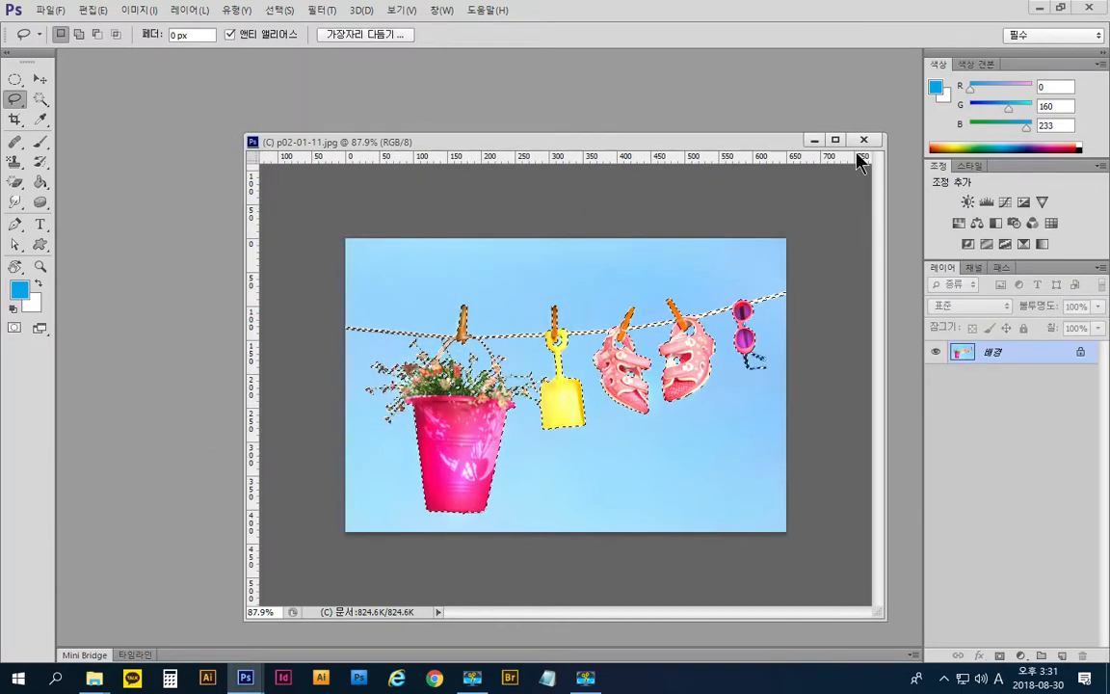
{"action": "left_click", "coordinate": [859, 141]}
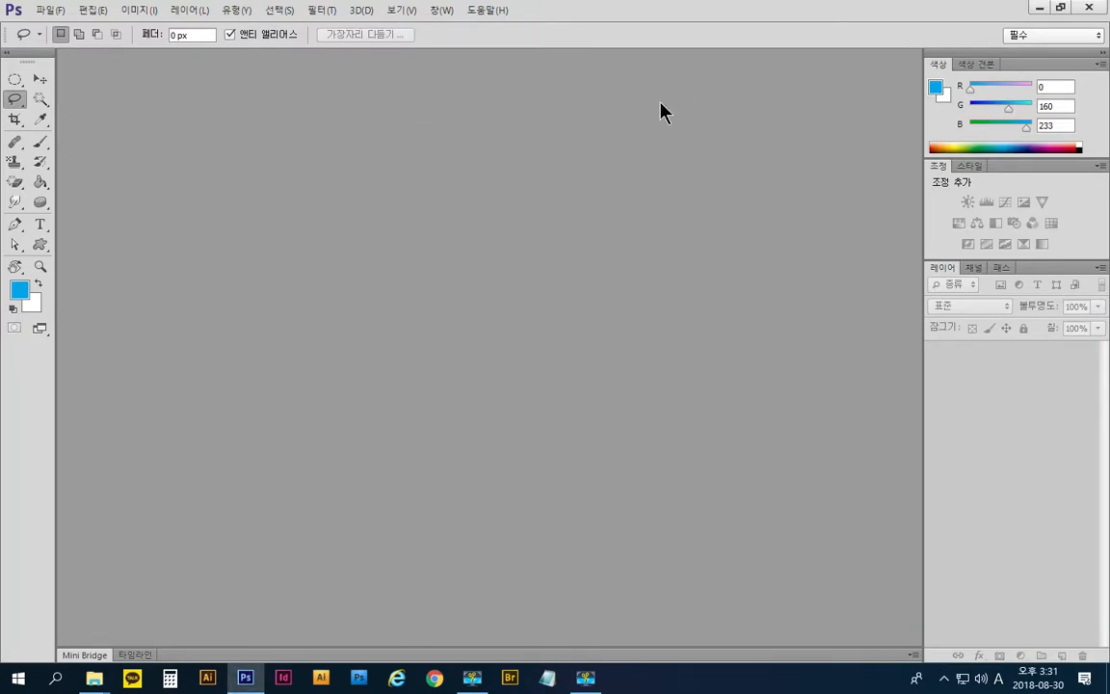
{"action": "double_click", "coordinate": [565, 163]}
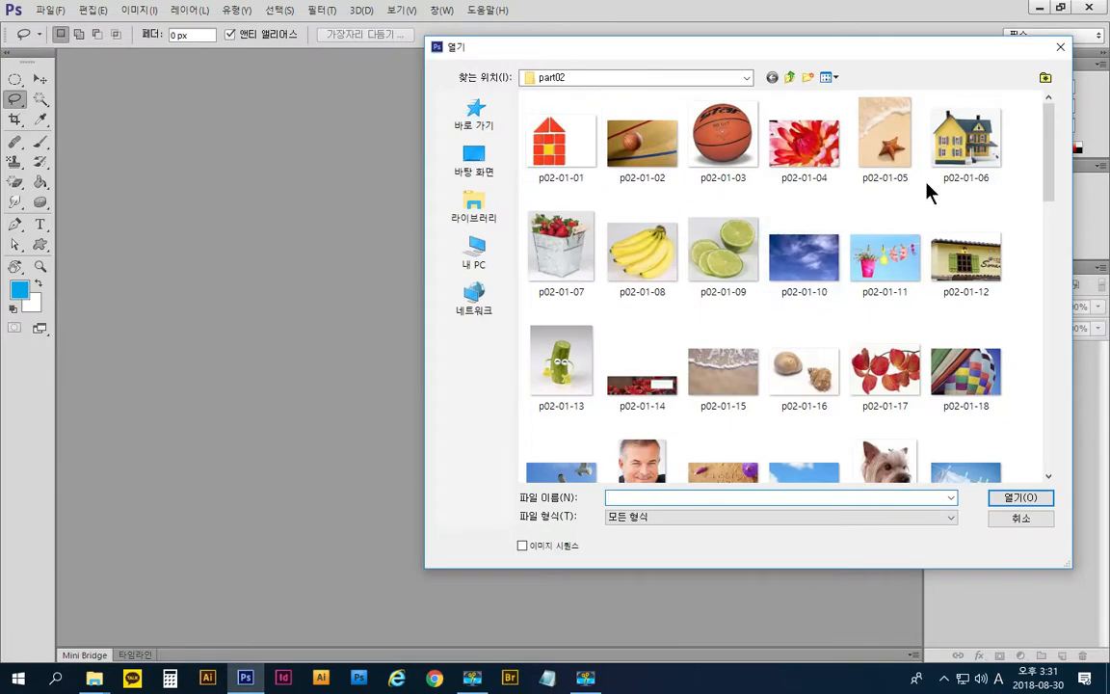
{"action": "left_click", "coordinate": [1002, 287]}
{"action": "left_click", "coordinate": [1023, 500]}
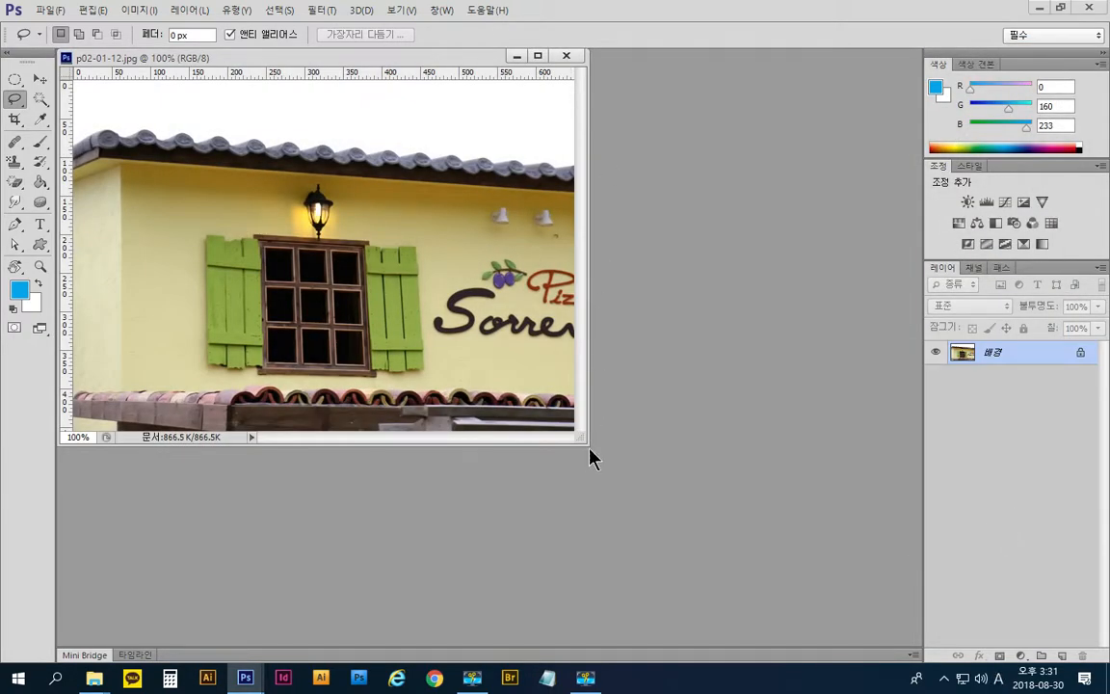
{"action": "left_click_drag", "start_coordinate": [585, 443], "coordinate": [773, 550]}
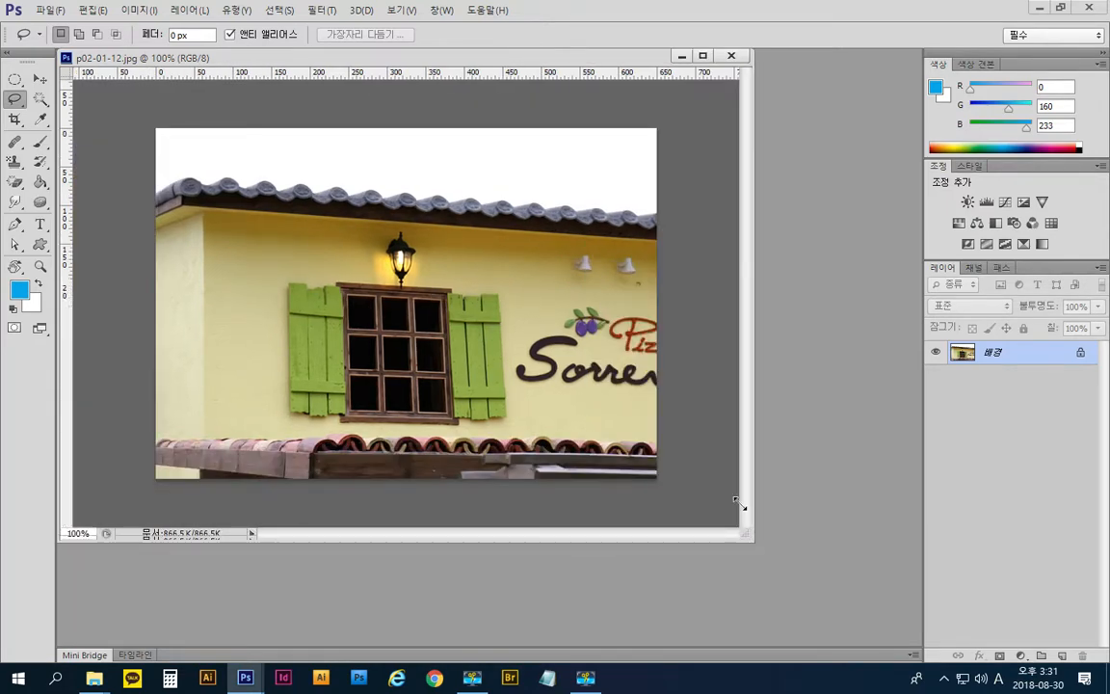
{"action": "left_click_drag", "start_coordinate": [444, 58], "coordinate": [535, 76]}
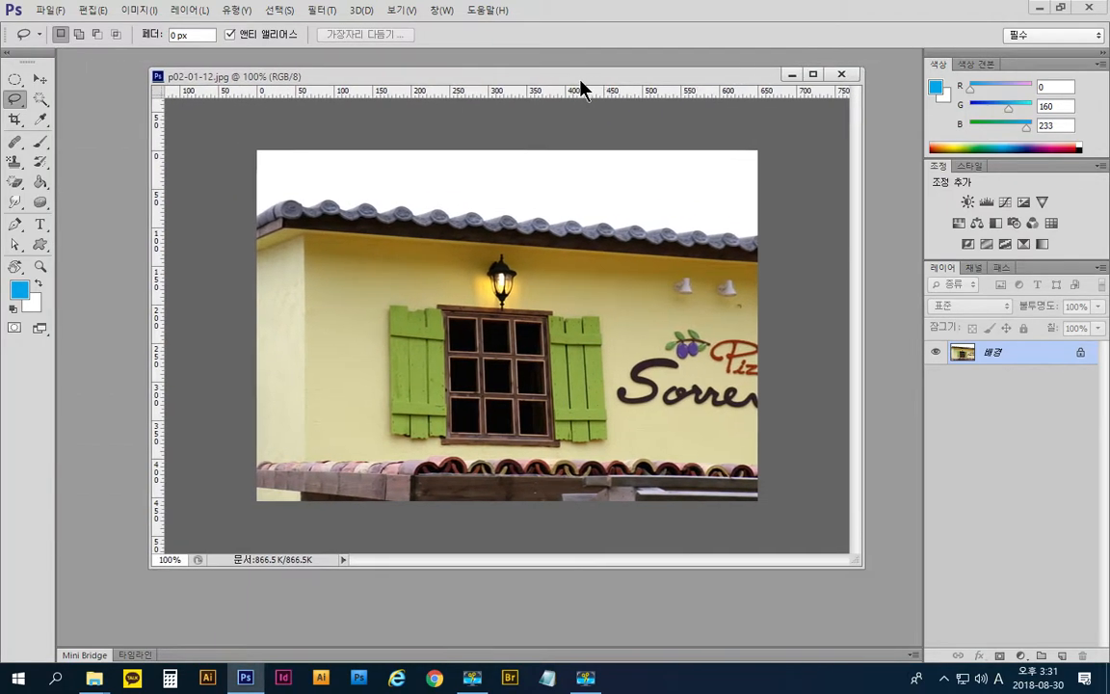
{"action": "left_click", "coordinate": [842, 76]}
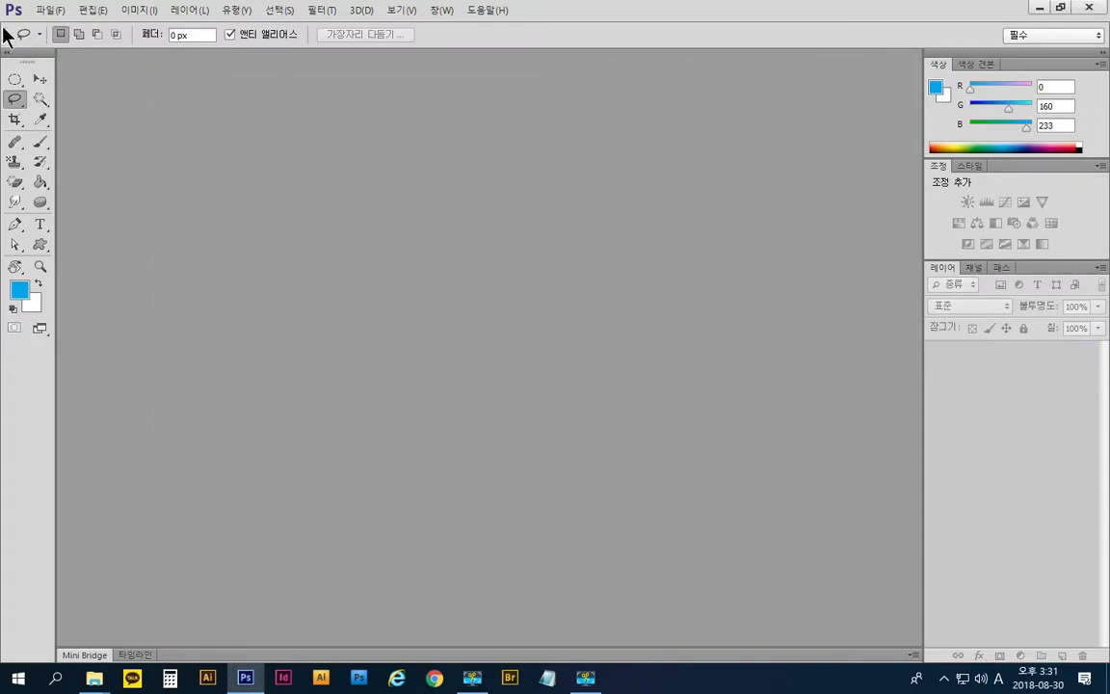
- Enable opening documents as tabs and floating document window docking in the Interface preferences
{"action": "left_click", "coordinate": [53, 11]}
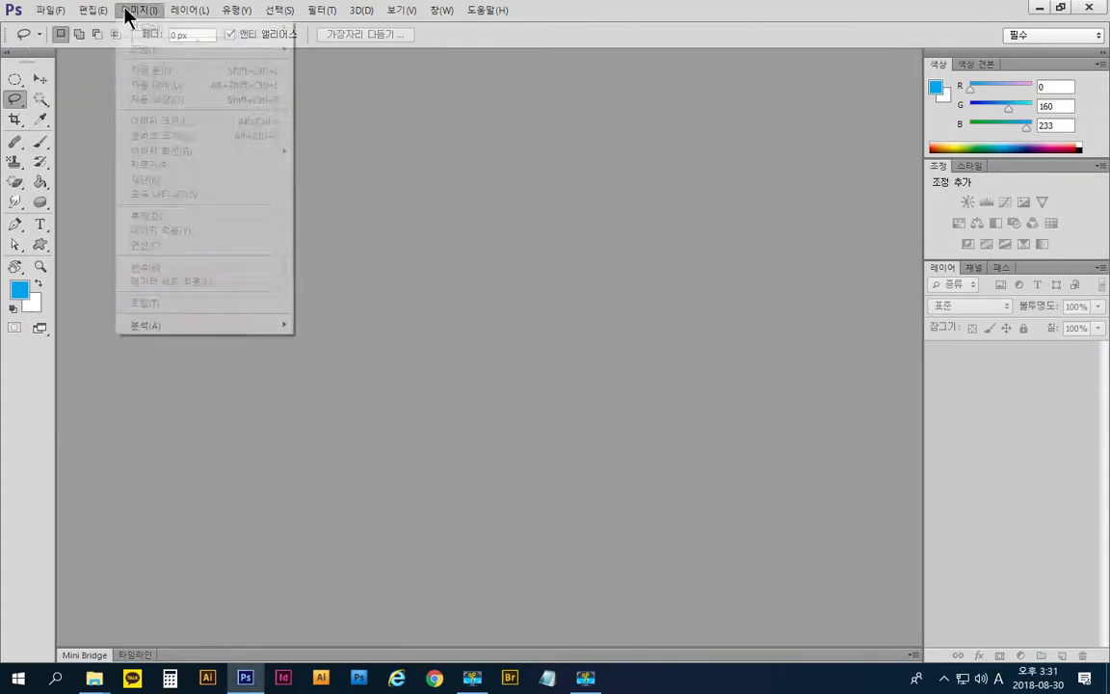
{"action": "mouse_move", "coordinate": [91, 13]}
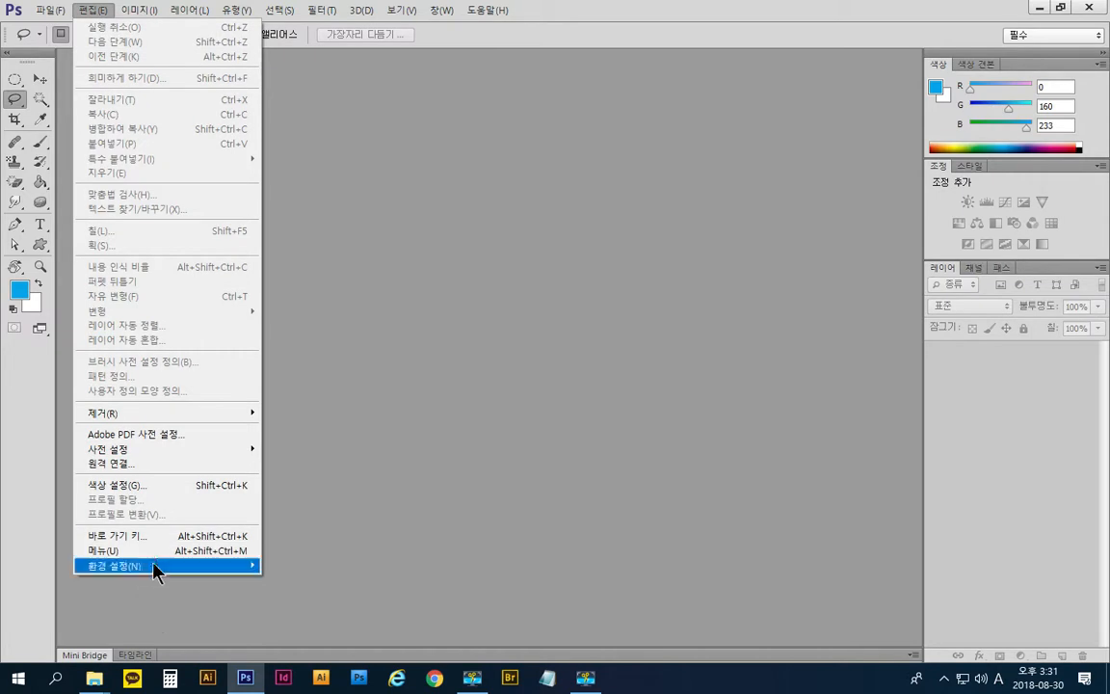
{"action": "mouse_move", "coordinate": [154, 566]}
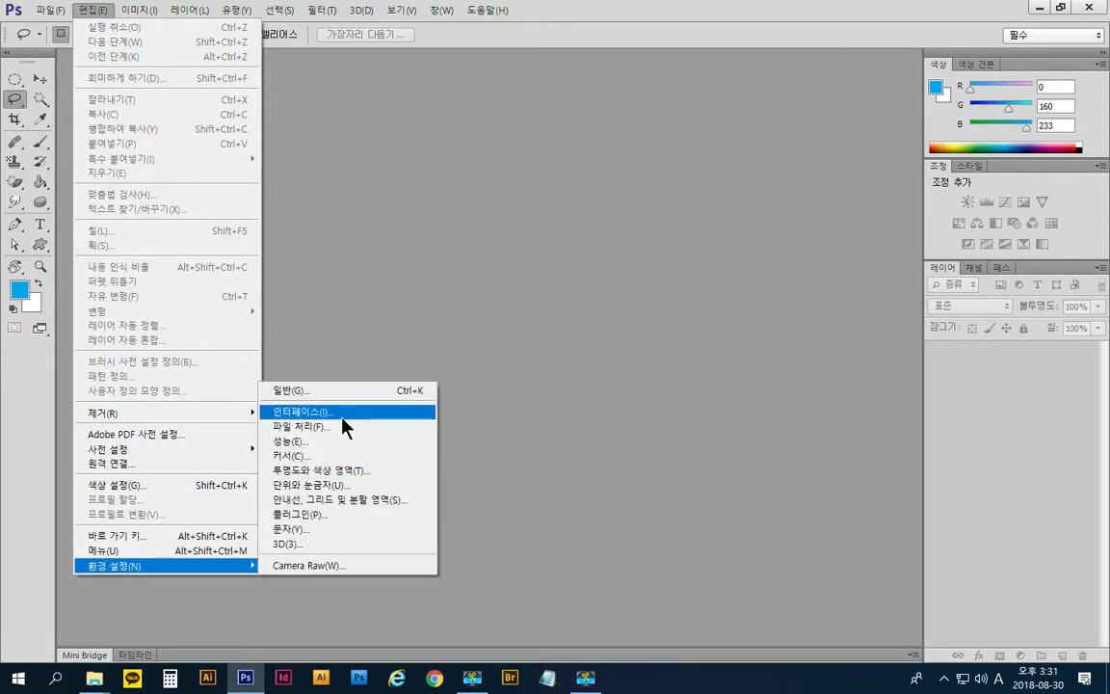
{"action": "left_click", "coordinate": [366, 415]}
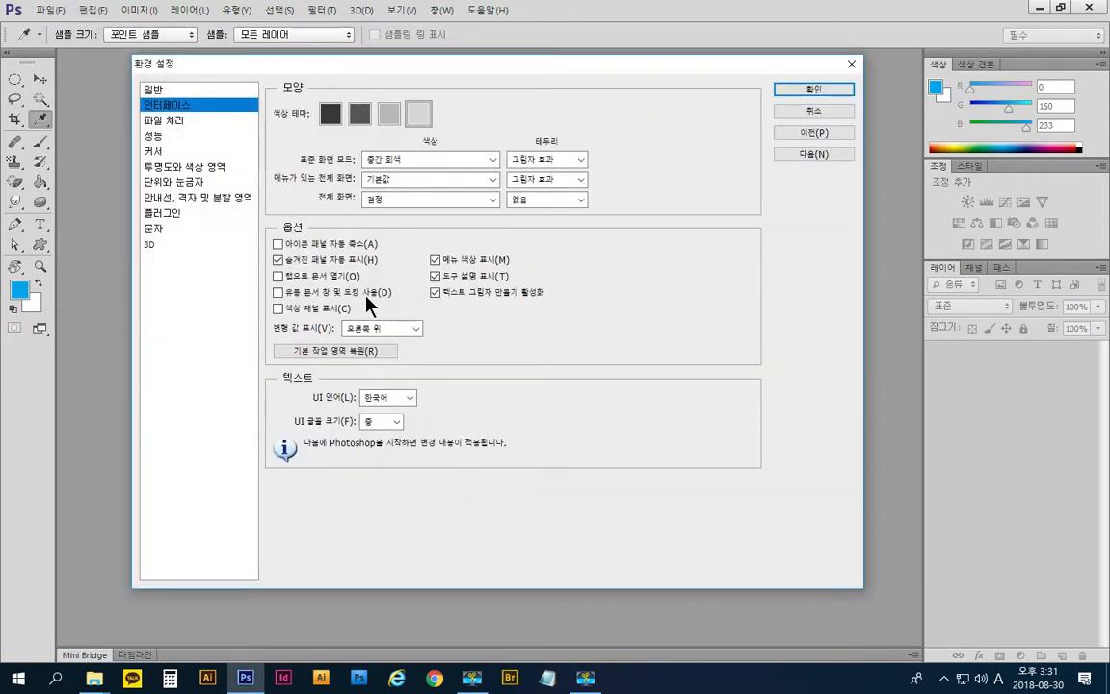
{"action": "left_click", "coordinate": [314, 276]}
{"action": "left_click", "coordinate": [333, 292]}
{"action": "left_click", "coordinate": [812, 97]}
- Open p02-01-12.jpg from the part02 folder
{"action": "double_click", "coordinate": [639, 272]}
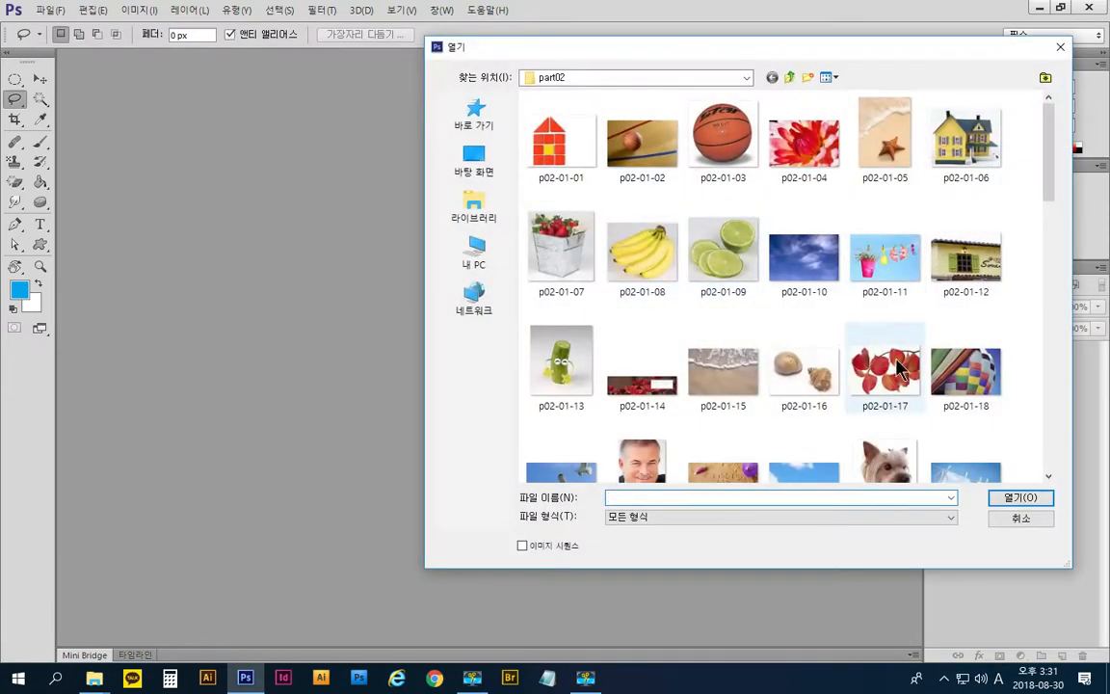
{"action": "double_click", "coordinate": [989, 282]}
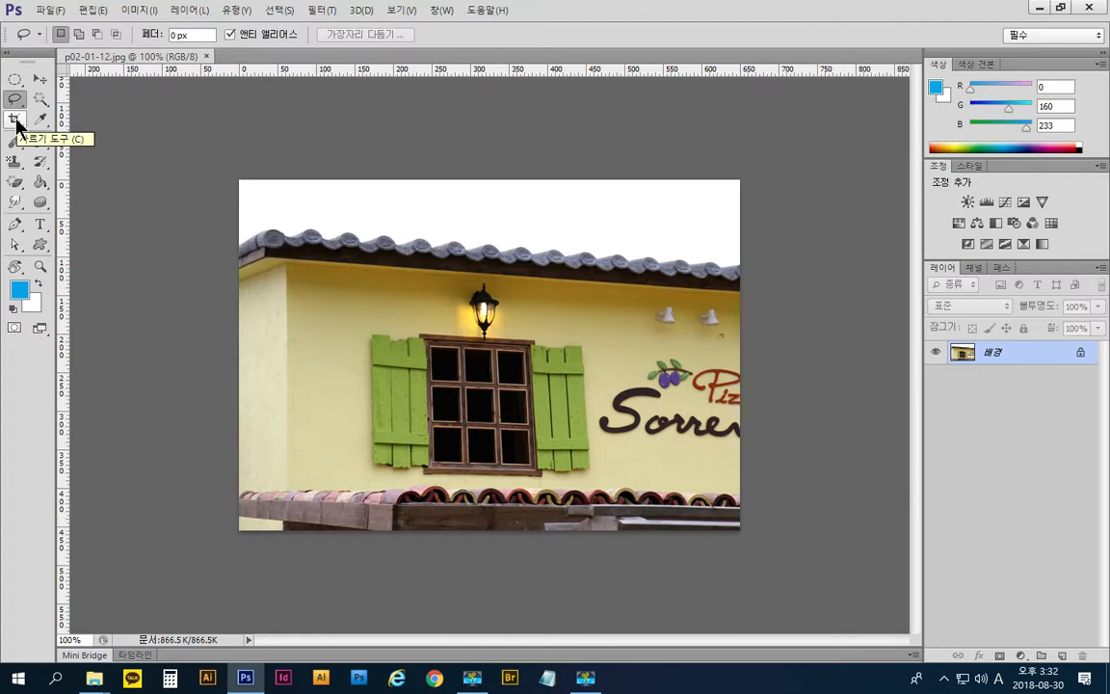
- Try the Tools panel as a floating panel over the image, and dock it alongside the Color, Adjustments and Layers panels
{"action": "left_click_drag", "start_coordinate": [29, 61], "coordinate": [916, 114]}
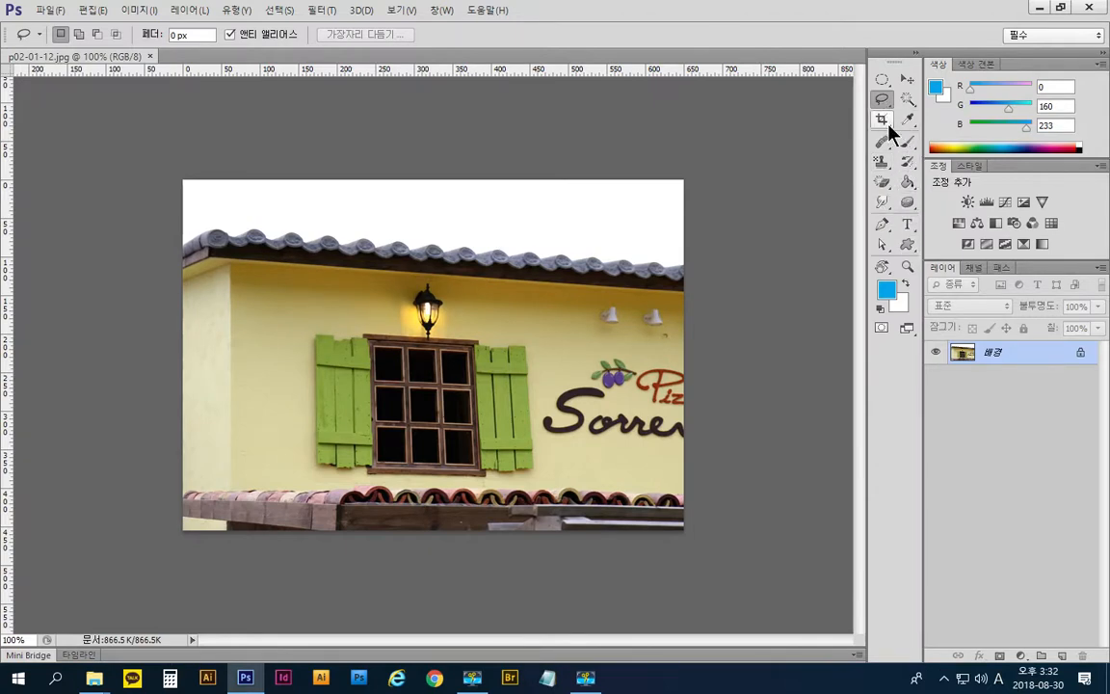
{"action": "left_click_drag", "start_coordinate": [902, 62], "coordinate": [102, 157]}
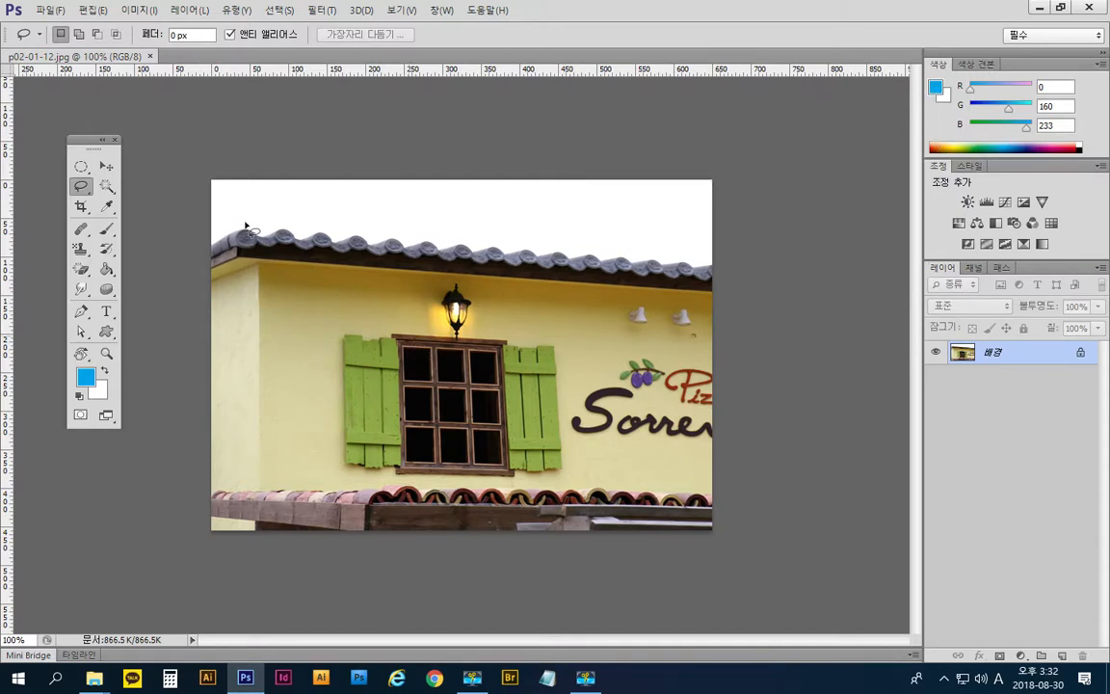
{"action": "left_click_drag", "start_coordinate": [96, 144], "coordinate": [549, 165]}
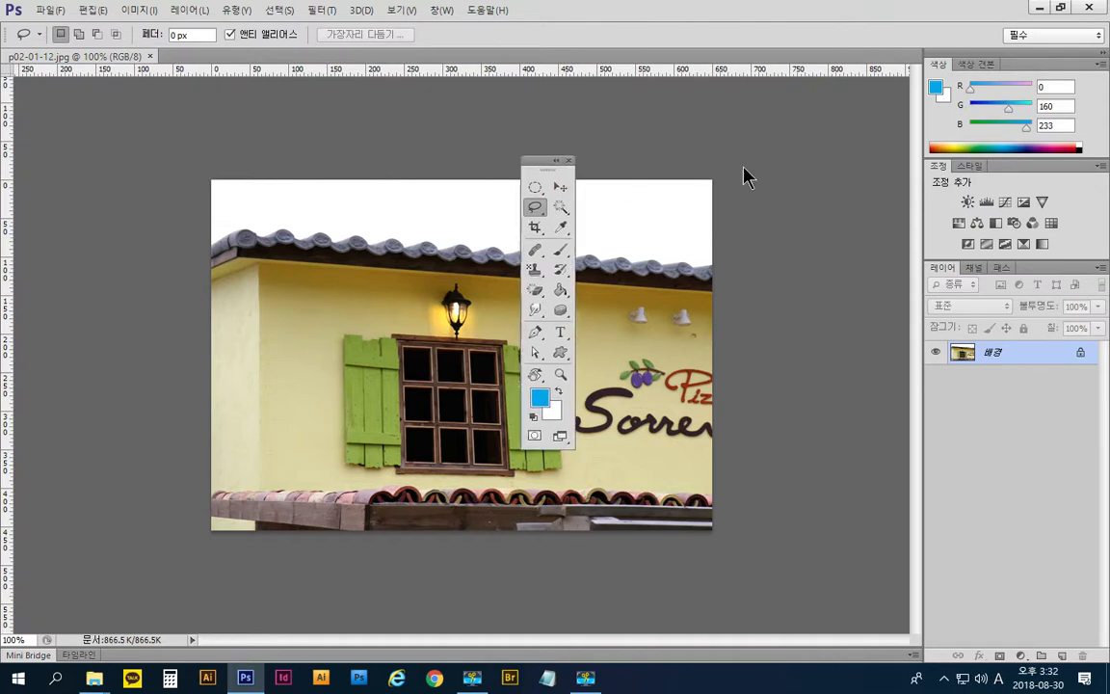
{"action": "left_click_drag", "start_coordinate": [747, 176], "coordinate": [916, 89]}
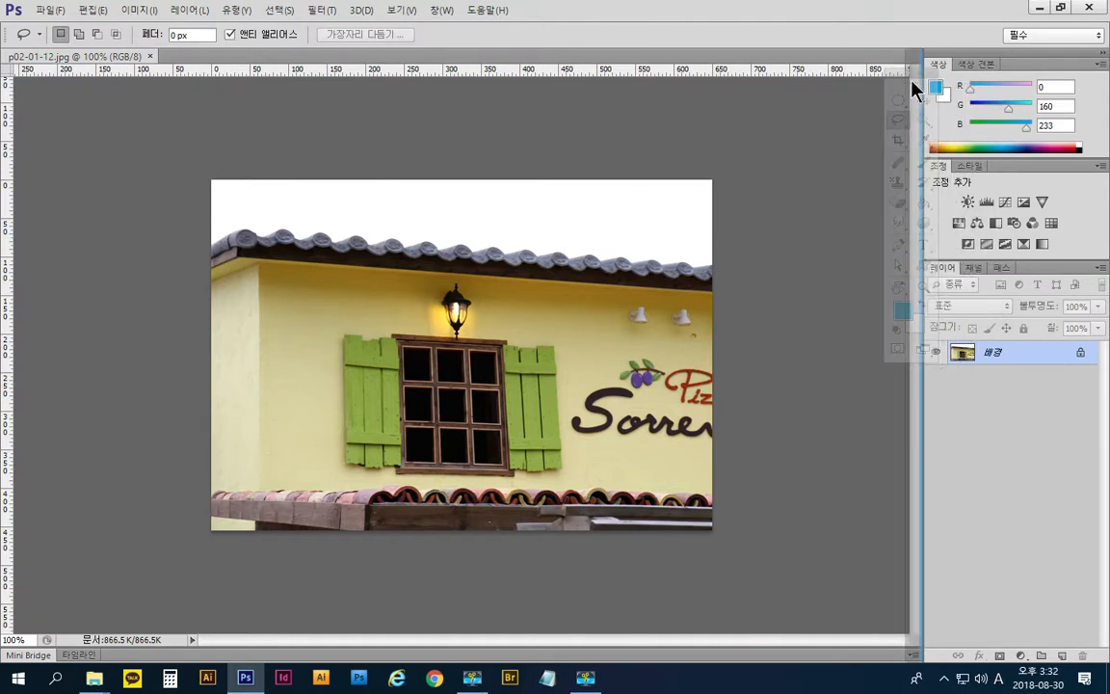
{"action": "left_click_drag", "start_coordinate": [915, 89], "coordinate": [898, 70]}
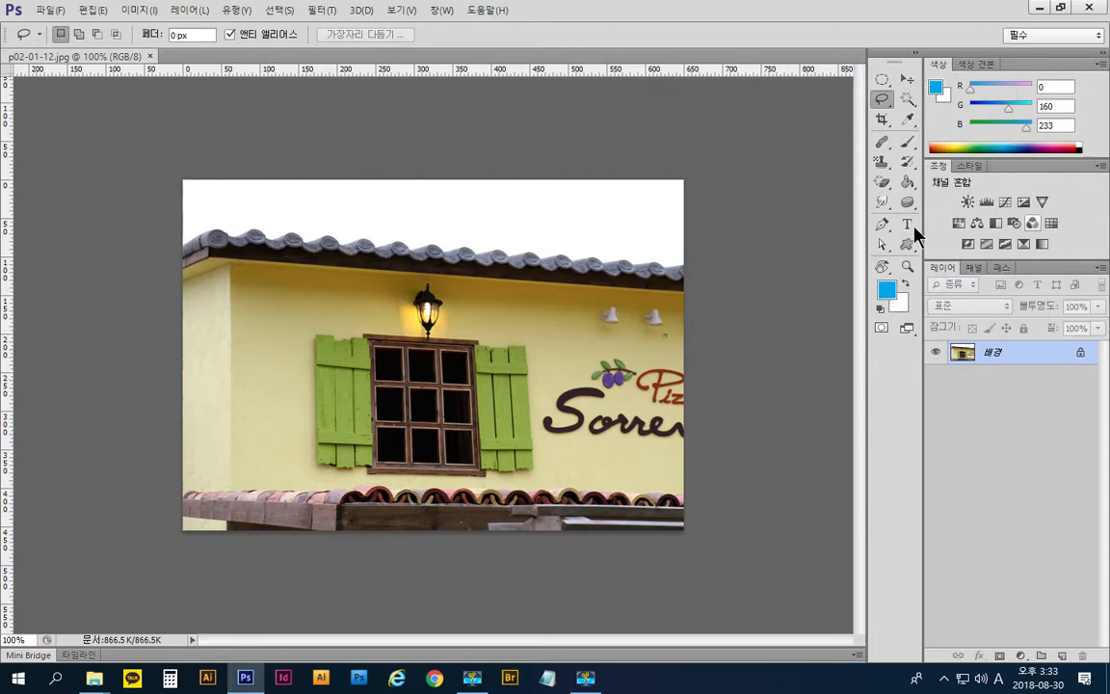
- Crop the building image to about 310 by 265 px around the wall lamp and the green-shuttered window
{"action": "left_click", "coordinate": [883, 124]}
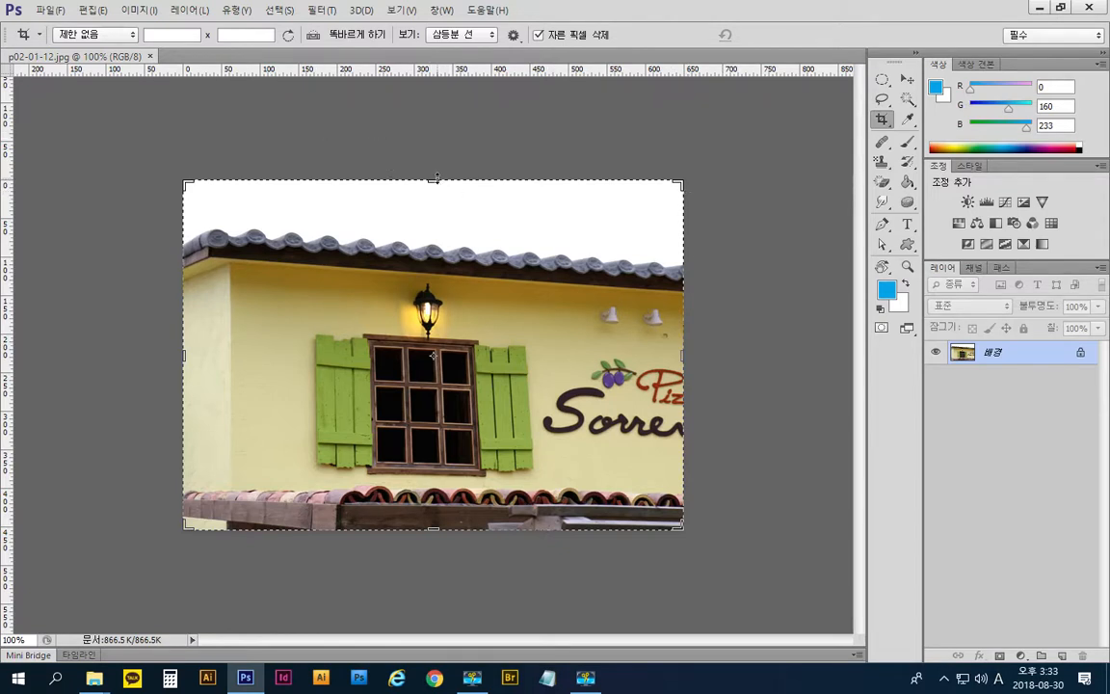
{"action": "left_click_drag", "start_coordinate": [434, 181], "coordinate": [437, 225]}
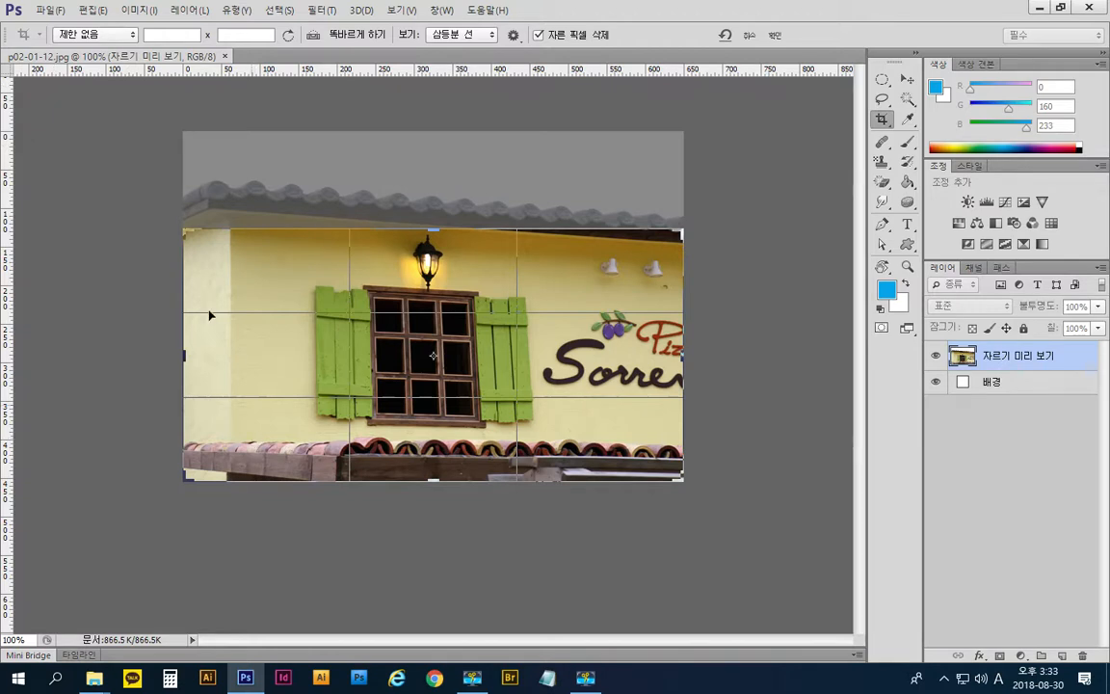
{"action": "left_click_drag", "start_coordinate": [188, 357], "coordinate": [248, 358]}
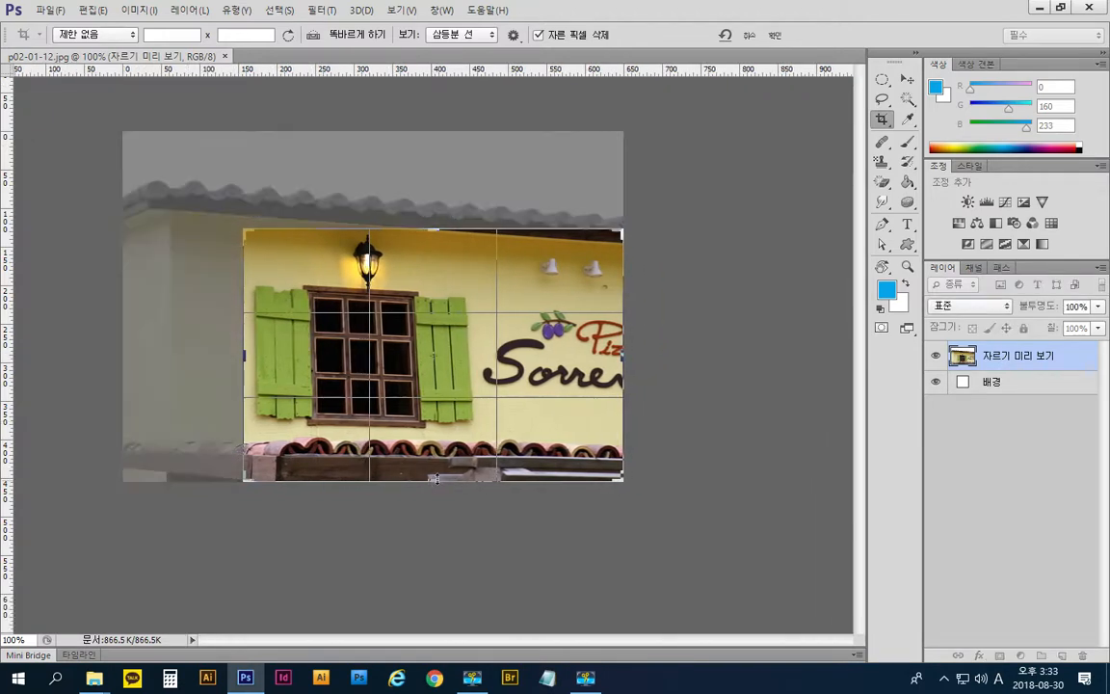
{"action": "left_click_drag", "start_coordinate": [447, 483], "coordinate": [661, 418]}
{"action": "left_click_drag", "start_coordinate": [621, 354], "coordinate": [550, 353]}
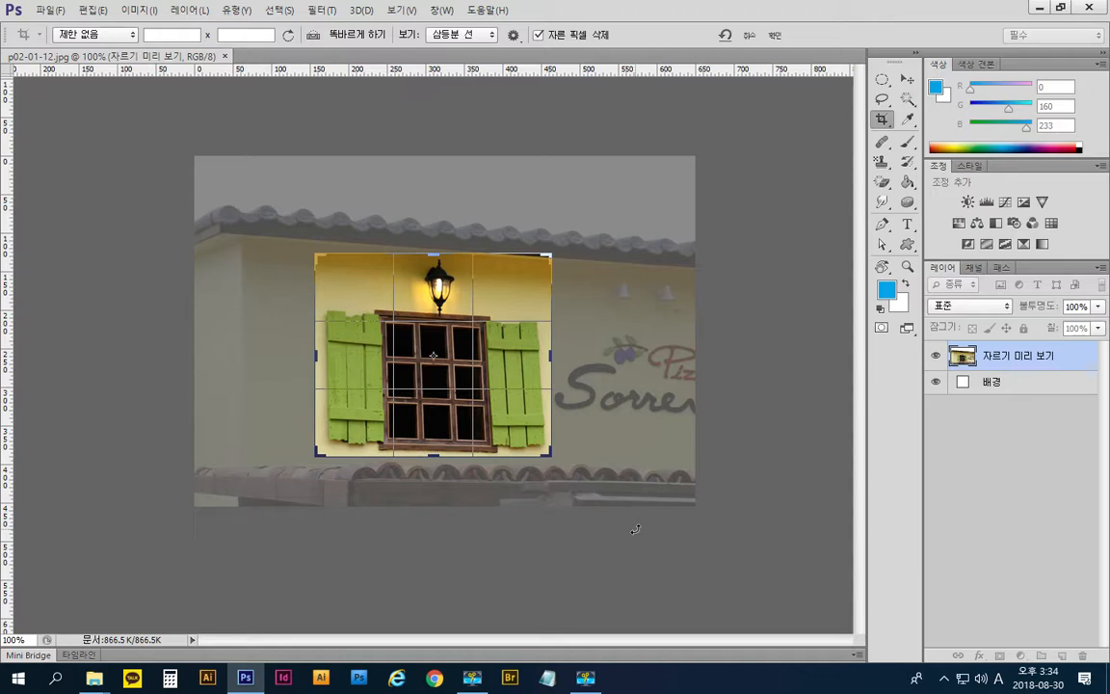
{"action": "key", "text": "Return"}
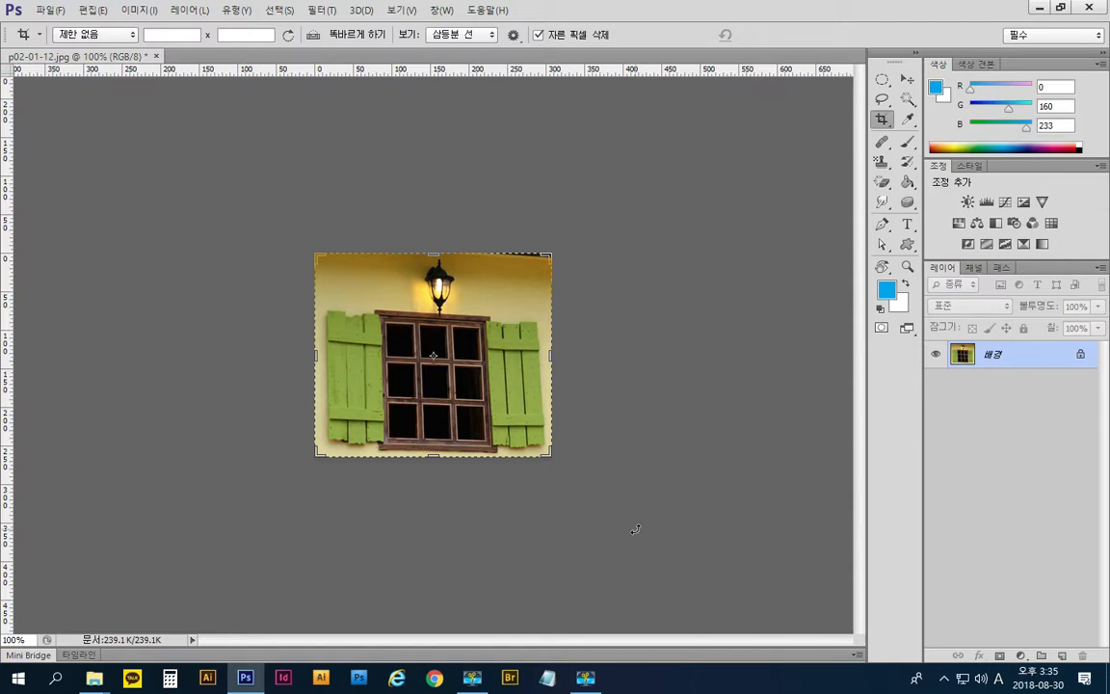
- Close the cropped p02-01-12.jpg without saving the changes
{"action": "left_click", "coordinate": [157, 56]}
{"action": "left_click", "coordinate": [617, 258]}
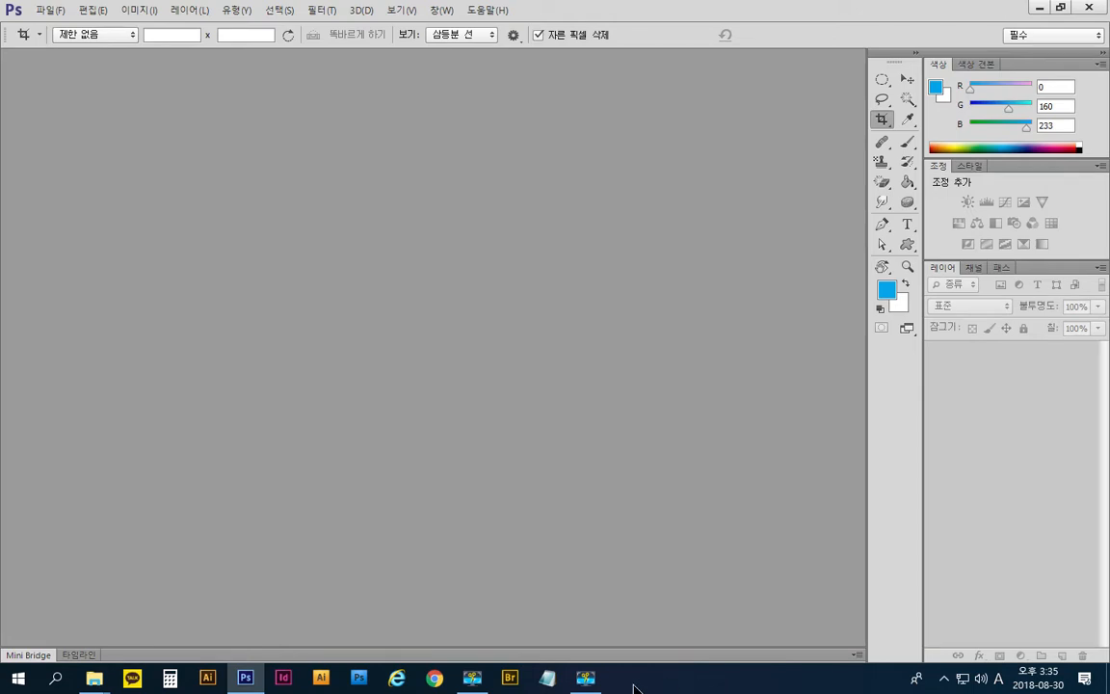
{"action": "left_click", "coordinate": [585, 677]}
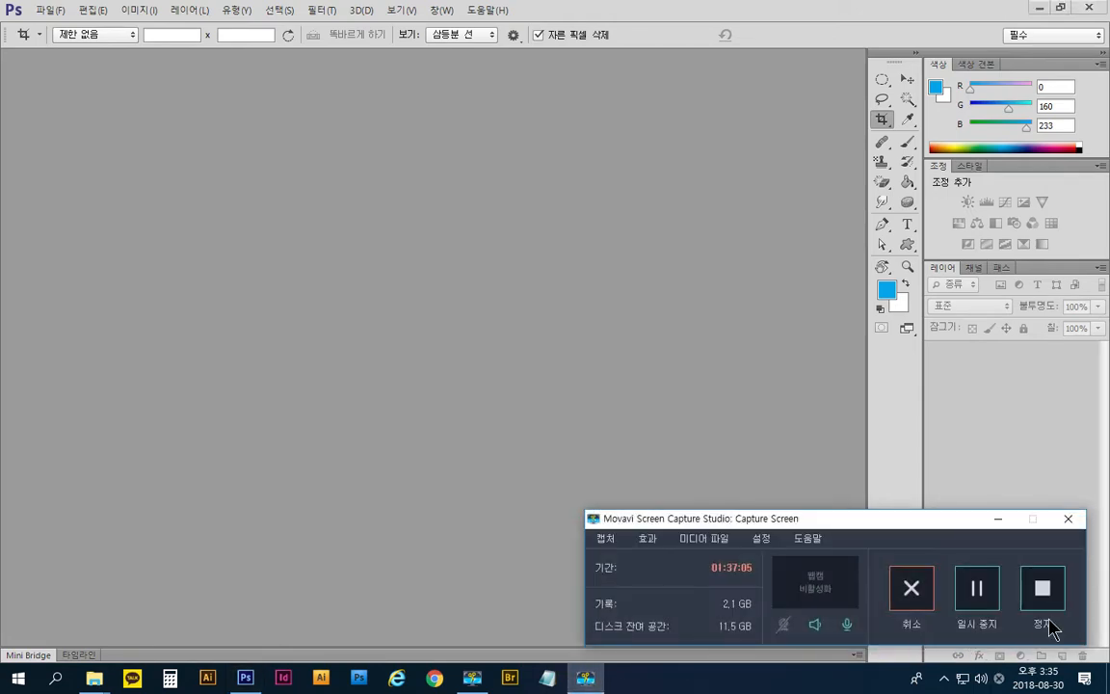